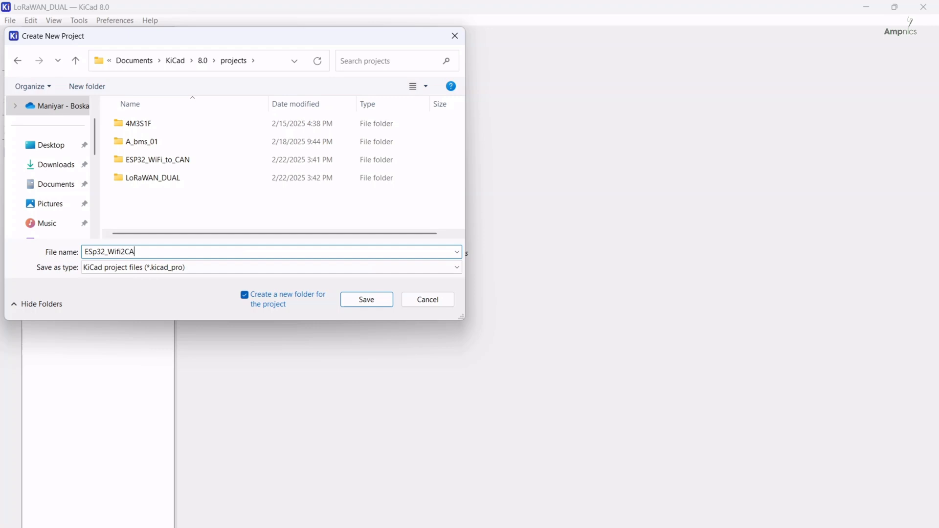
Create the project ESP32_Wifi2CAN_Rev0.1 in a new folder and open its schematic.
type("_Rev0.1")
left_click_drag(100, 253, 92, 252)
type("P")
left_click(366, 301)
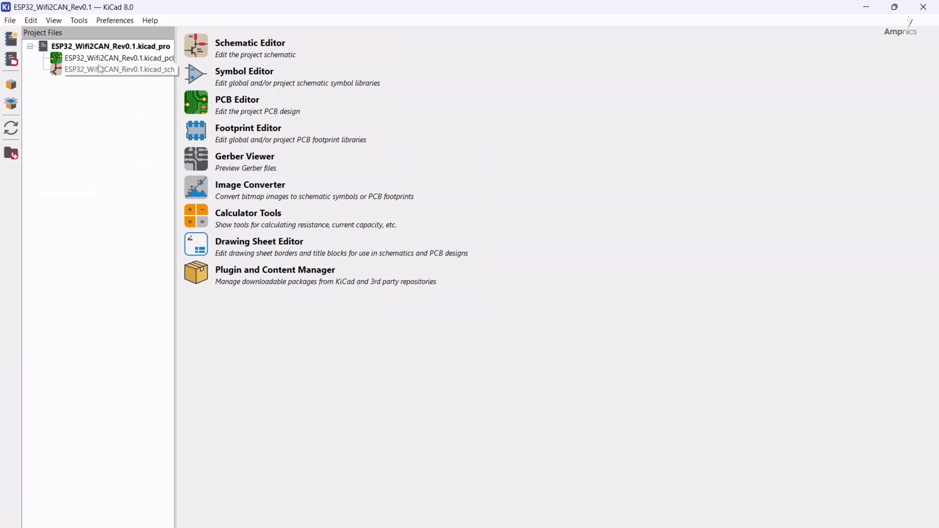
double_click(57, 72)
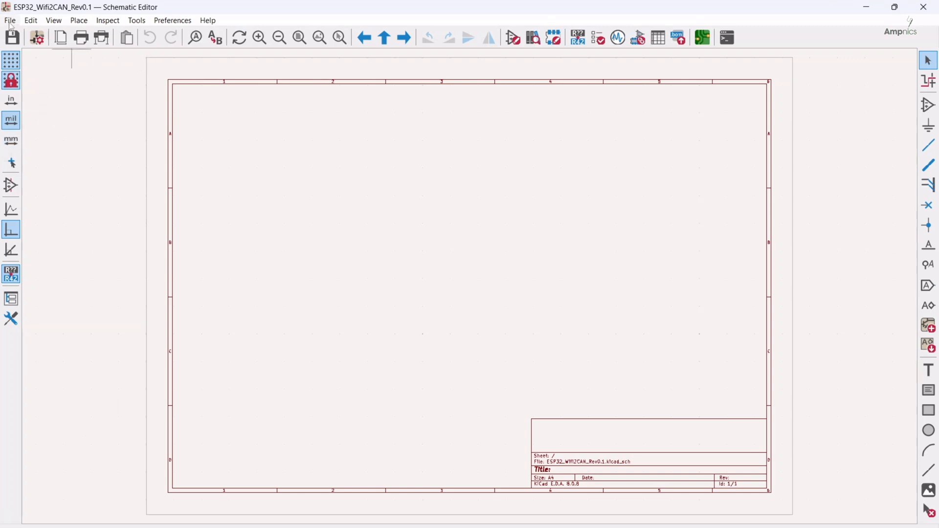
In the schematic's page settings, set the issue date to 2025-02-22 and the revision to 0.1.
left_click(11, 20)
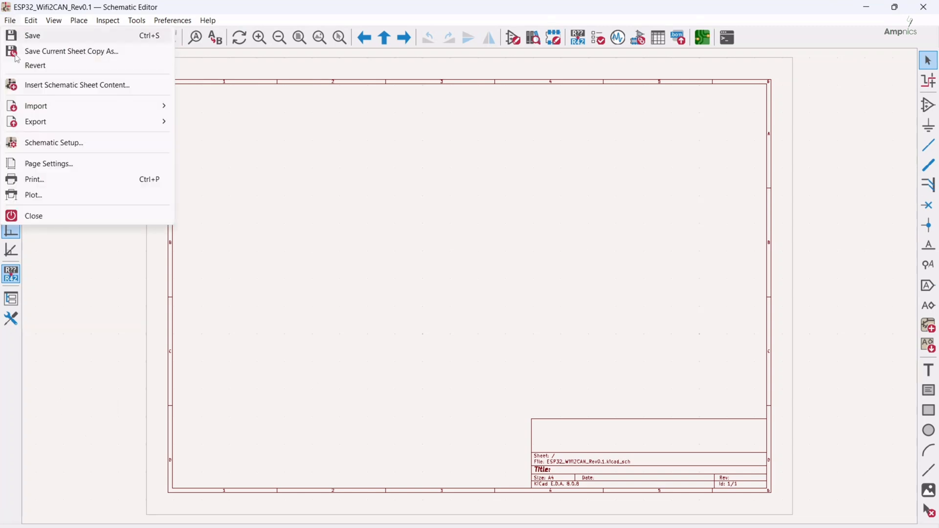
left_click(52, 168)
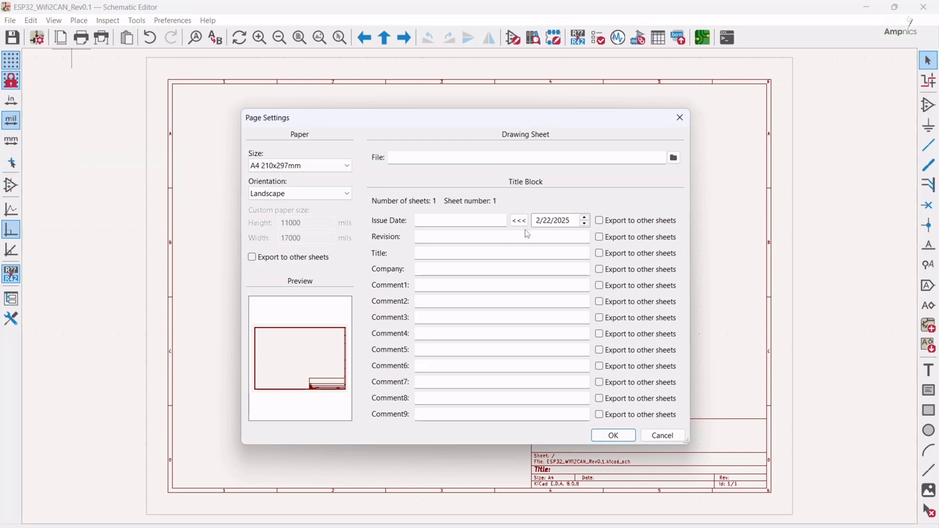
left_click(523, 222)
left_click(476, 239)
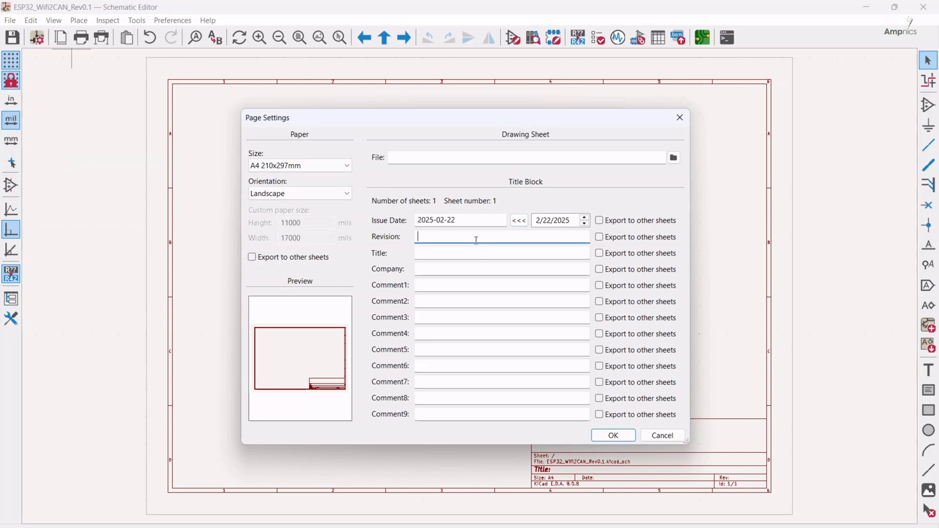
type("0.1")
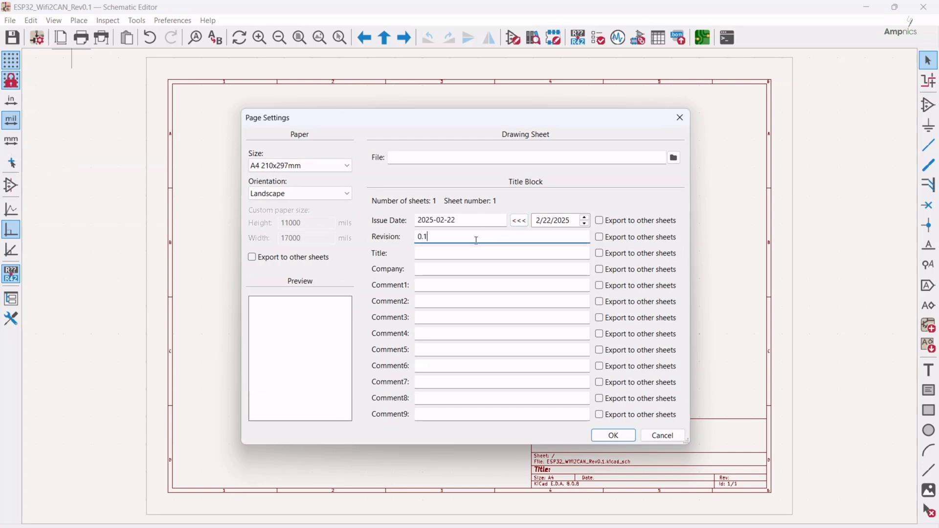
Enter the title "CAN to WiFi Converter (Dongle)" and the company Ampnics for the title block.
left_click(480, 255)
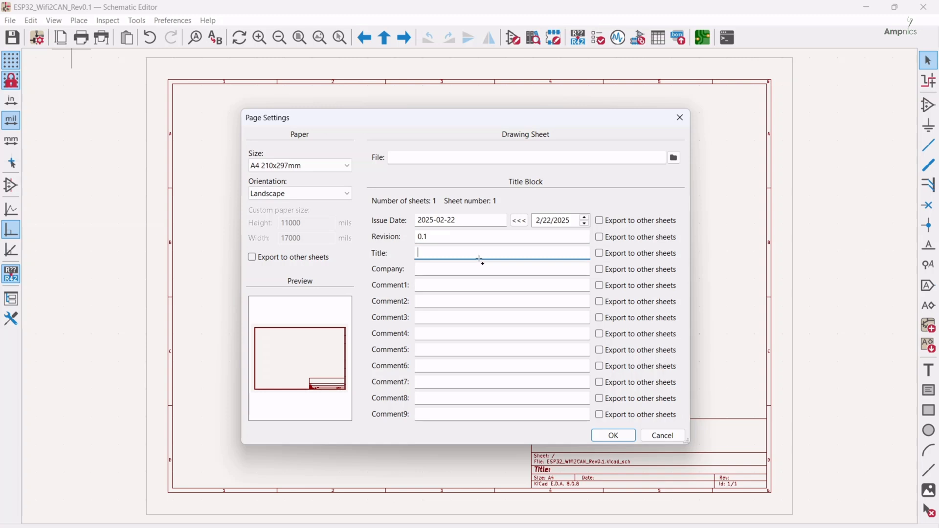
type("CAN to WiFi C")
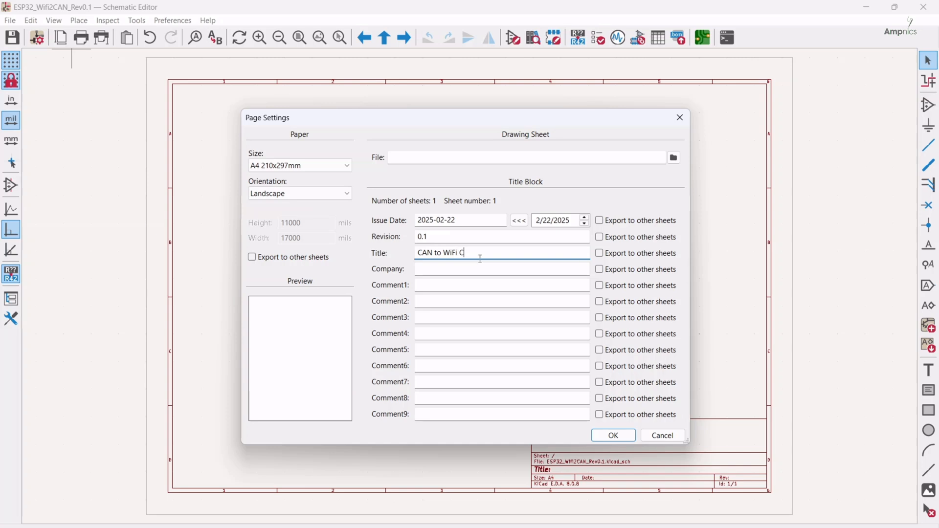
type("onverte")
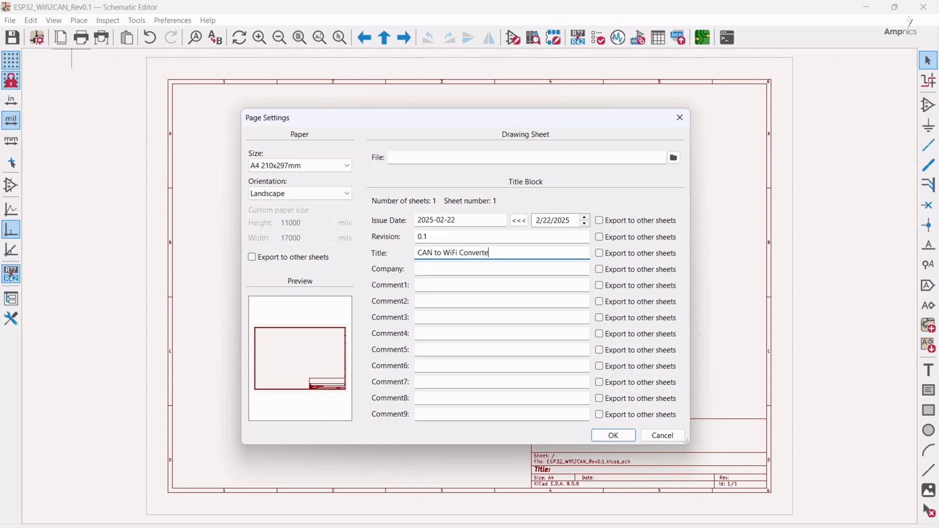
type("r (Dongle)")
left_click(499, 268)
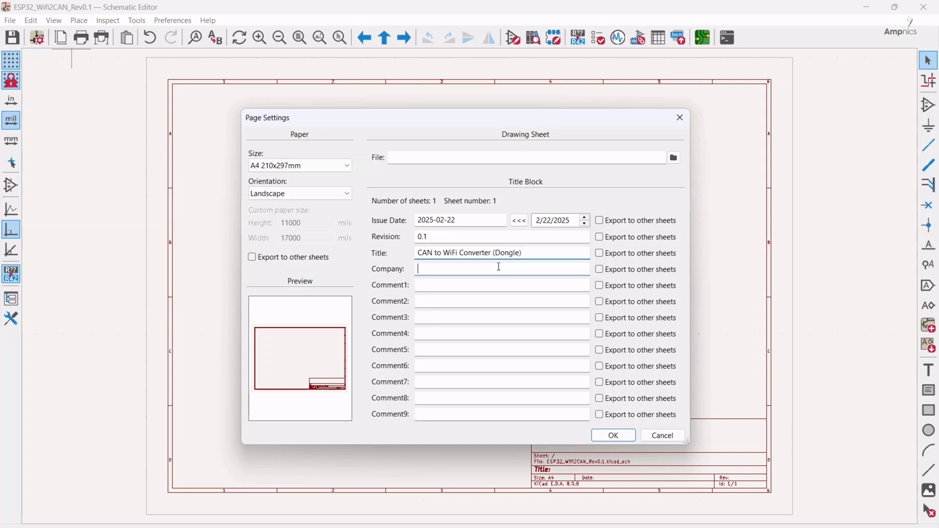
type("A")
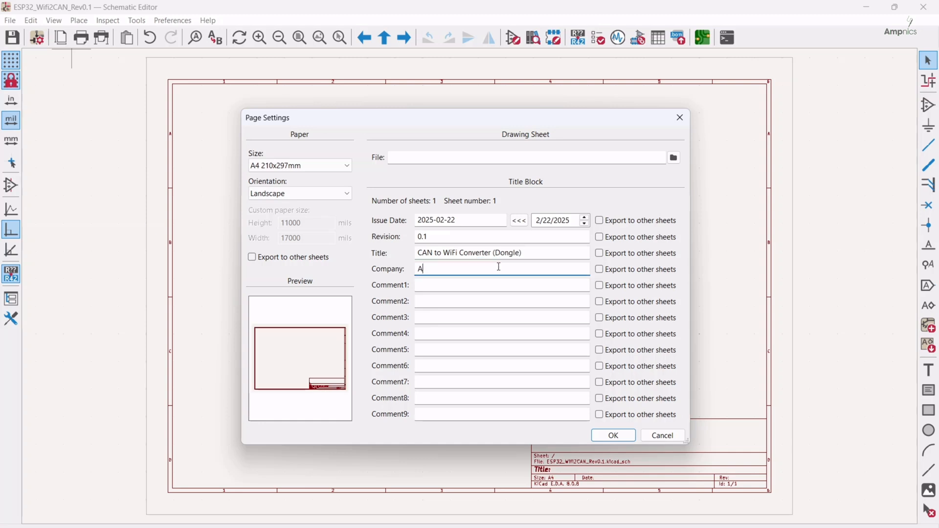
type("mpnics")
Fill in Comment1 with "Design By -" followed by the designer's full name.
left_click(498, 284)
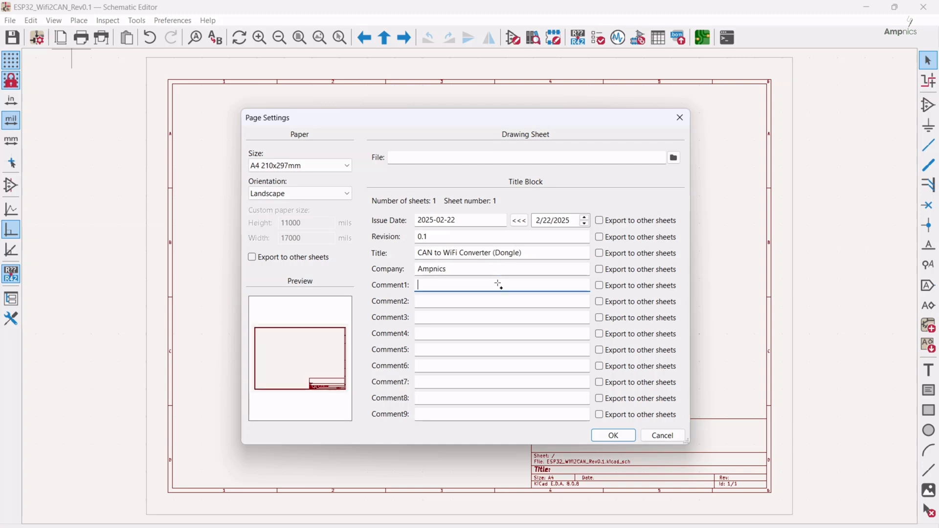
type("Desig")
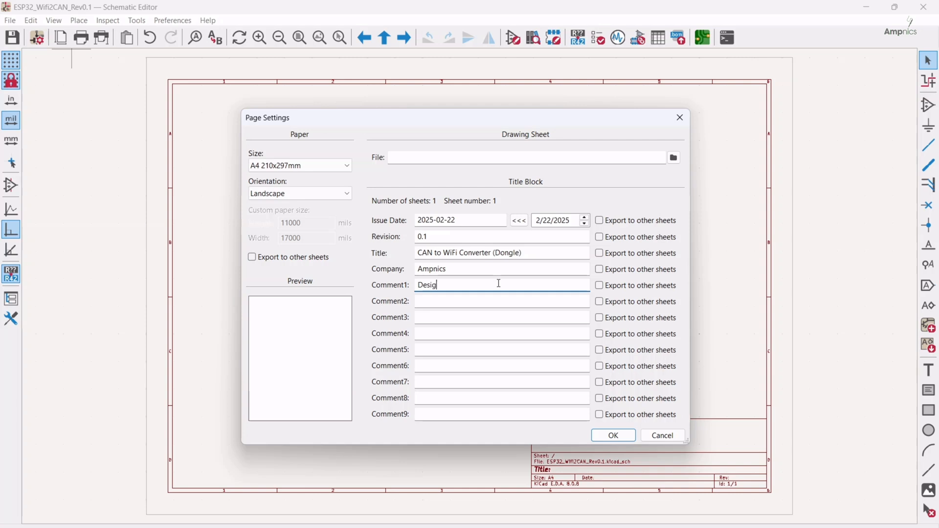
type("n ")
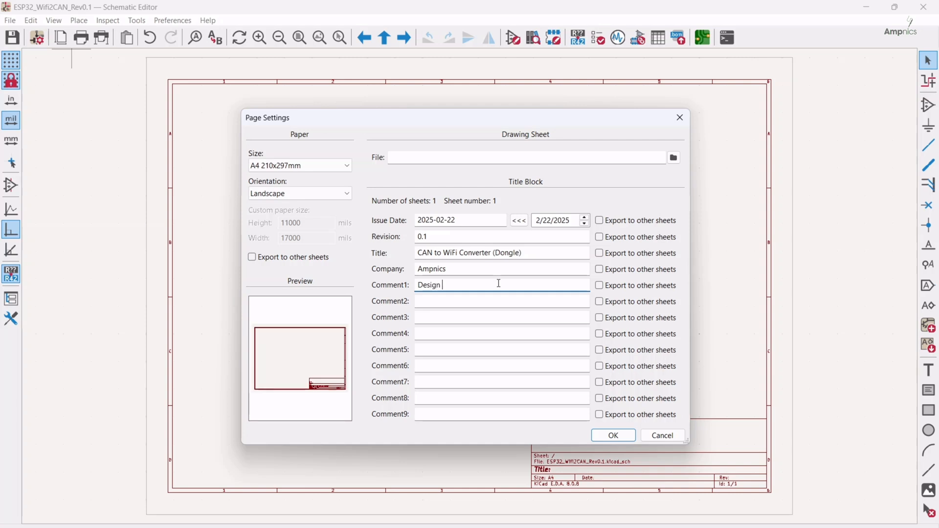
type("By - Md AAM")
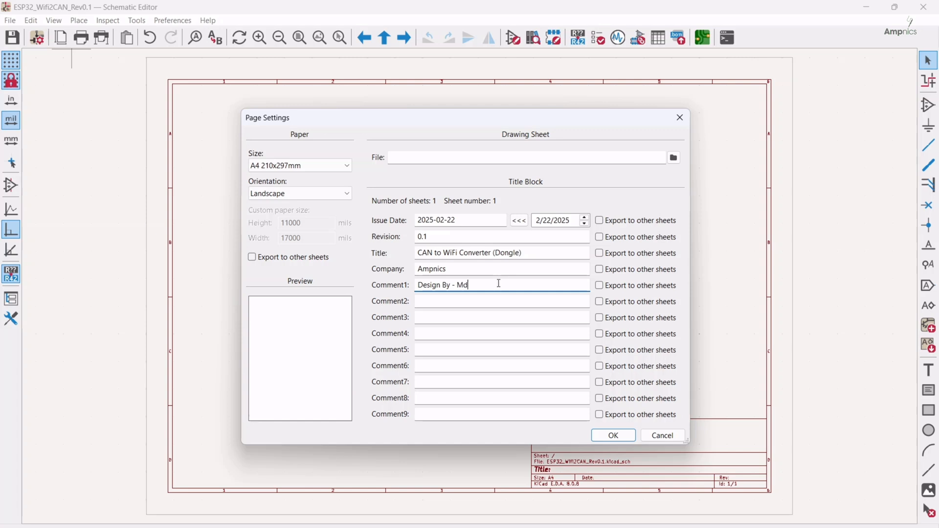
key("BackSpace")
key("BackSpace")
key("BackSpace")
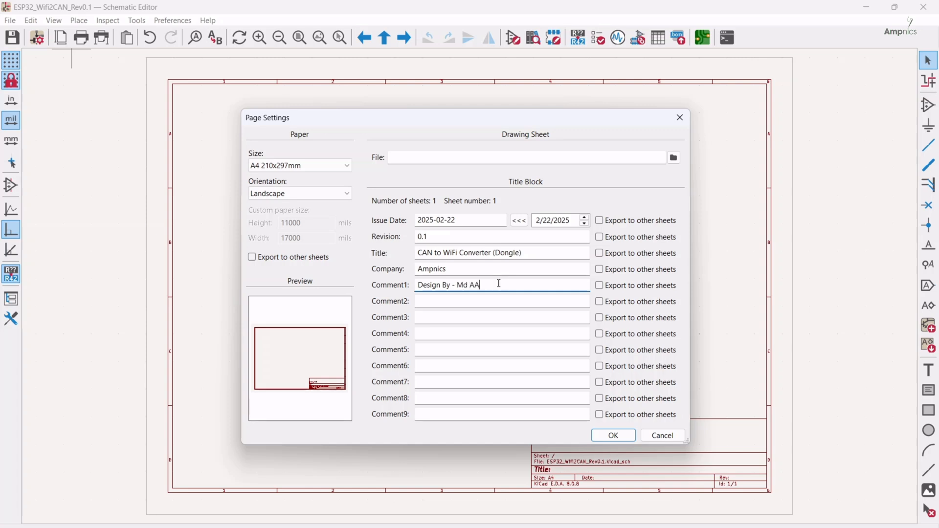
type("Ammar Maniyar")
Apply the page settings with the A3 297x420mm paper size and check the title block on the sheet.
left_click(267, 167)
left_click(292, 169)
left_click(289, 198)
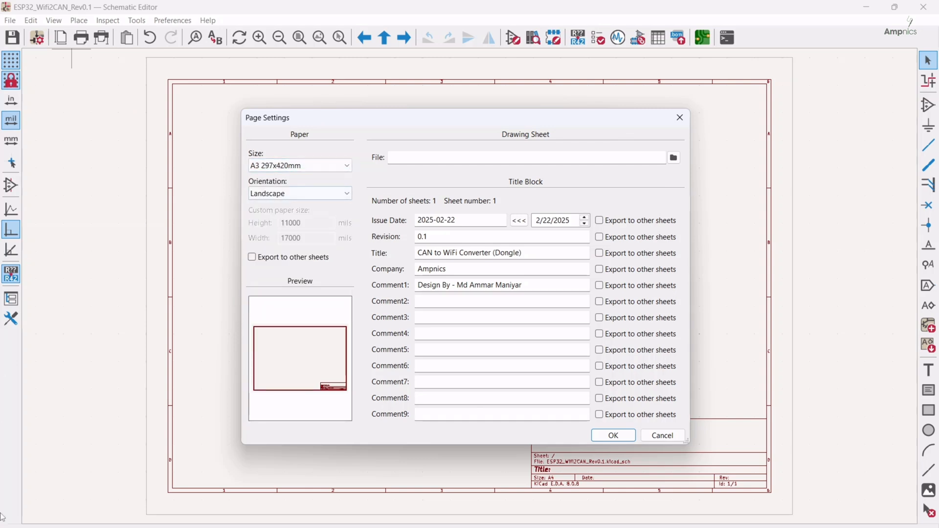
left_click(614, 436)
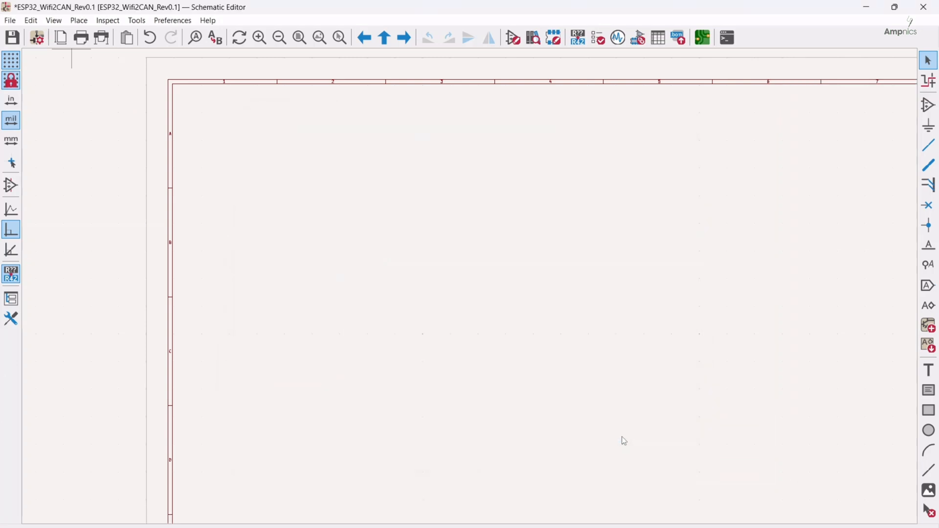
scroll(624, 442, "down", 5)
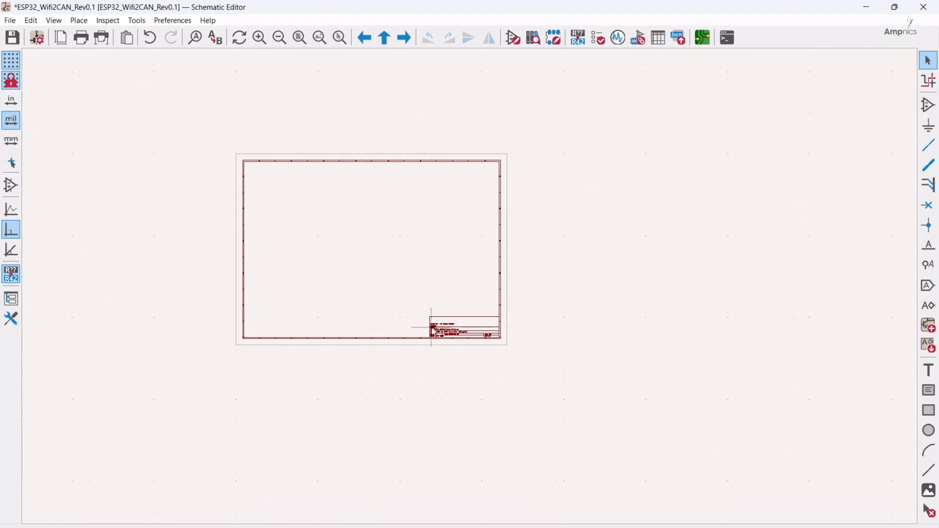
scroll(478, 292, "up", 6)
scroll(478, 291, "up", 3)
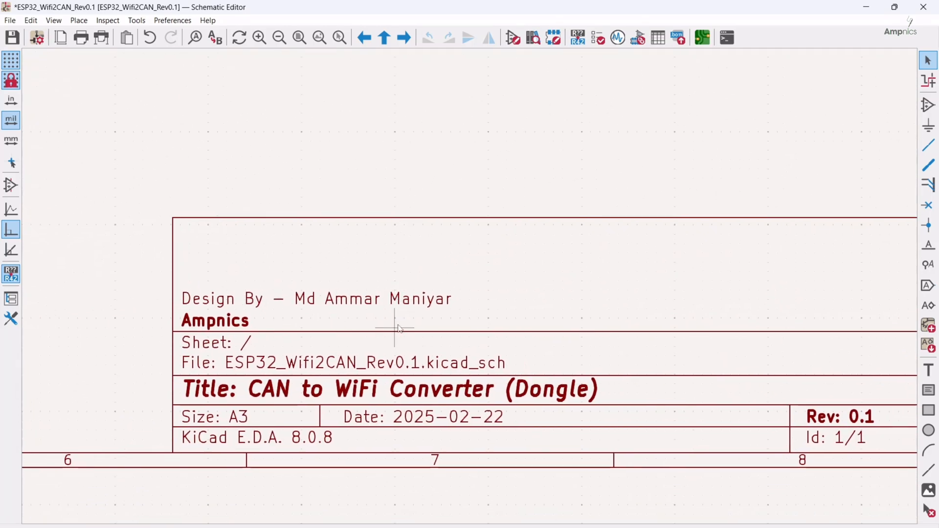
scroll(400, 328, "down", 8)
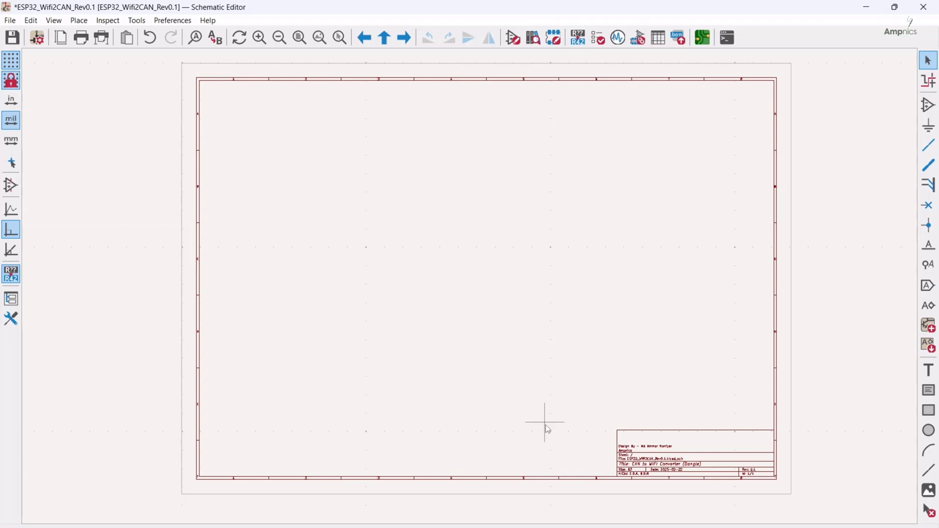
Switch to the MP2338 datasheet in the browser and examine its feature list and first-page typical application.
left_click(593, 519)
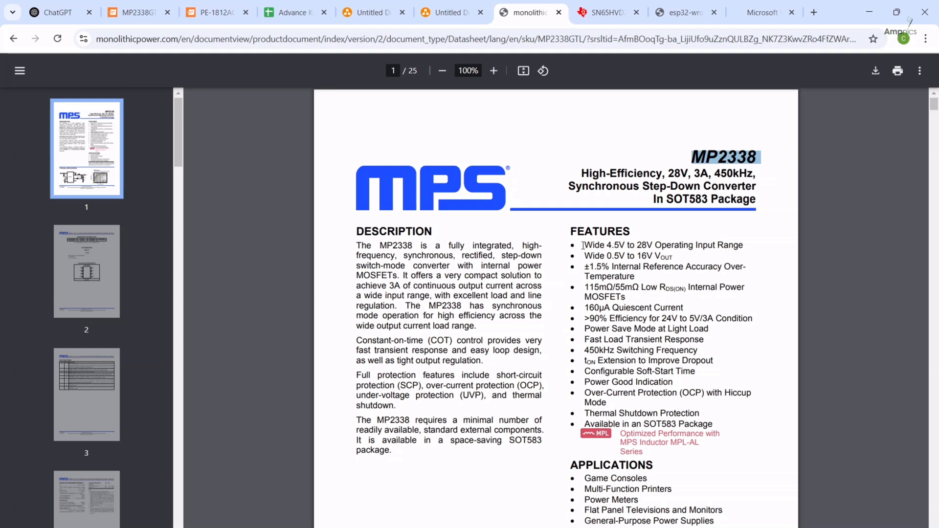
left_click_drag(583, 244, 671, 402)
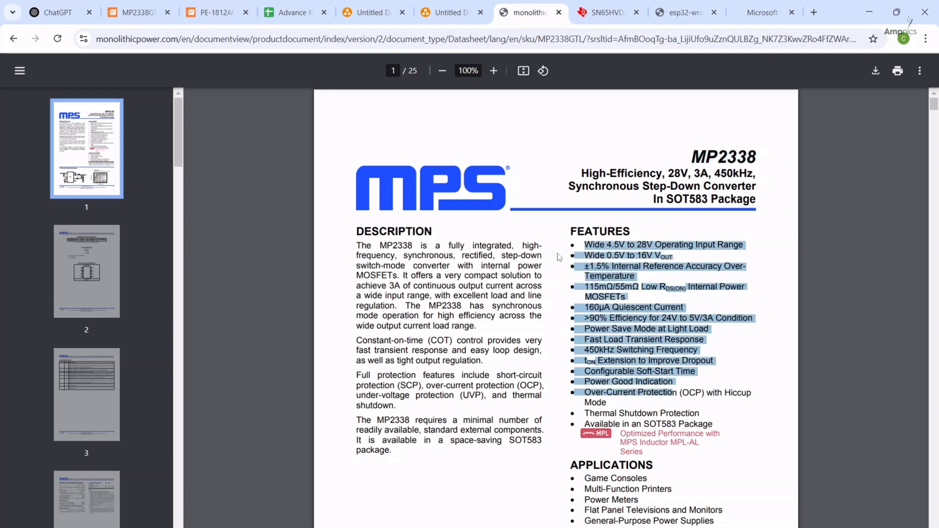
scroll(646, 221, "down", 8)
scroll(644, 217, "up", 5)
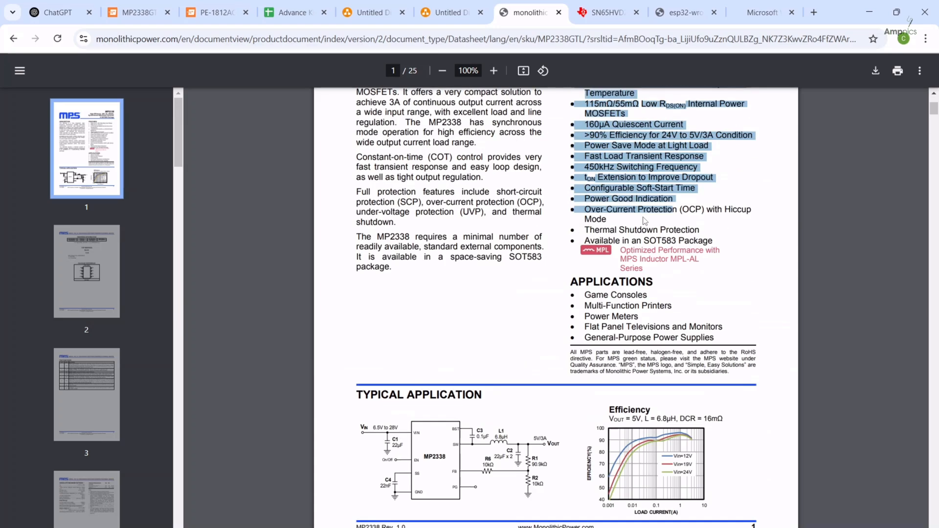
scroll(644, 217, "down", 1)
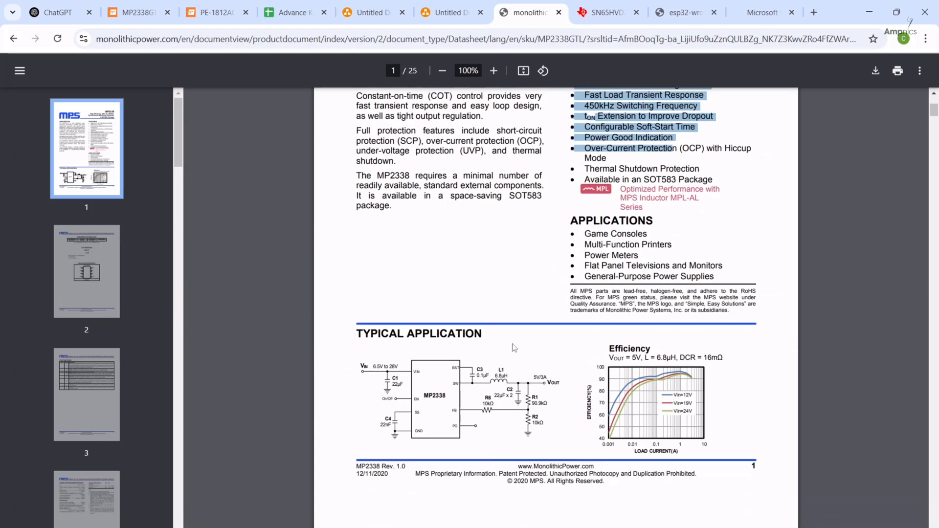
Look through the MP2338 ratings, characteristic curves and PCB layout guidelines.
scroll(528, 318, "down", 18)
scroll(527, 315, "down", 20)
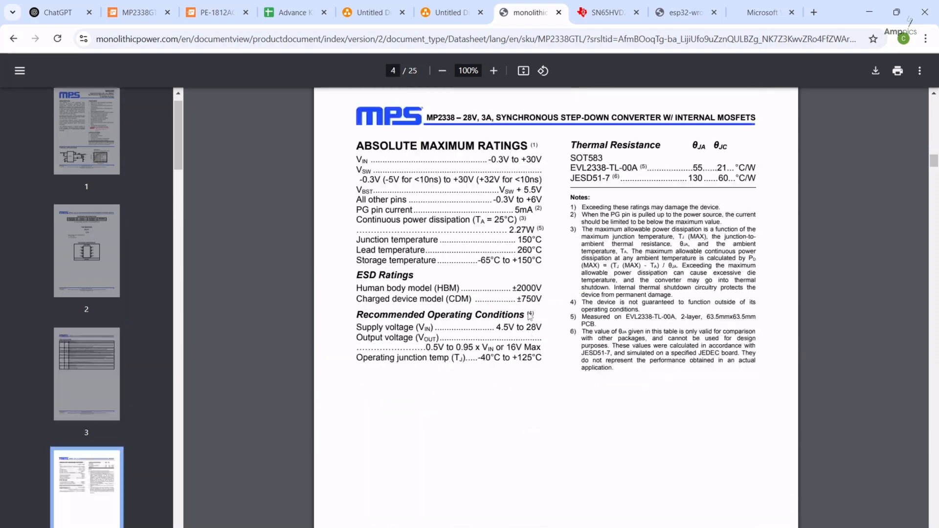
scroll(533, 318, "down", 20)
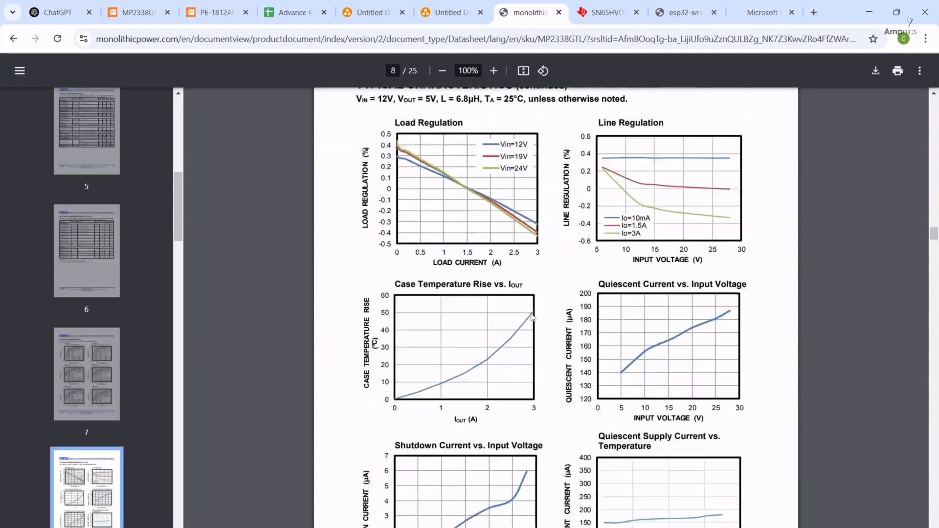
scroll(533, 318, "down", 20)
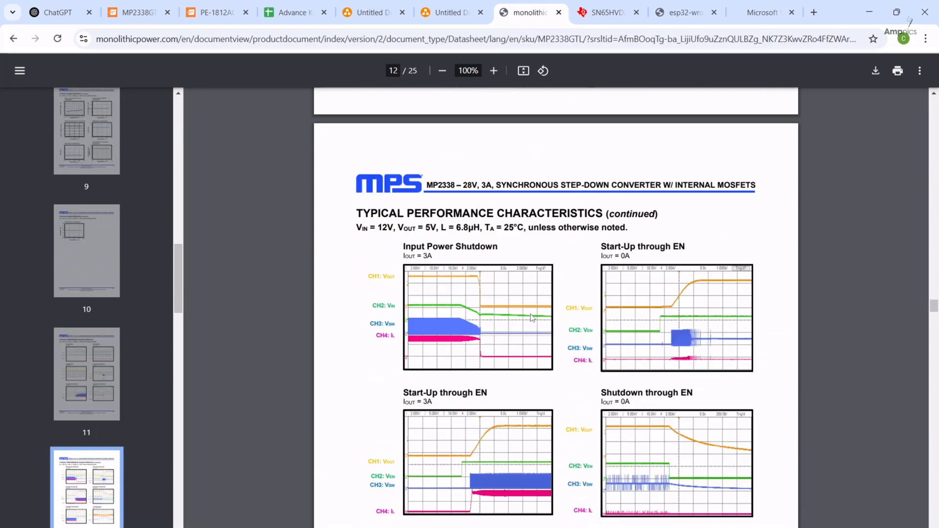
scroll(533, 317, "down", 9)
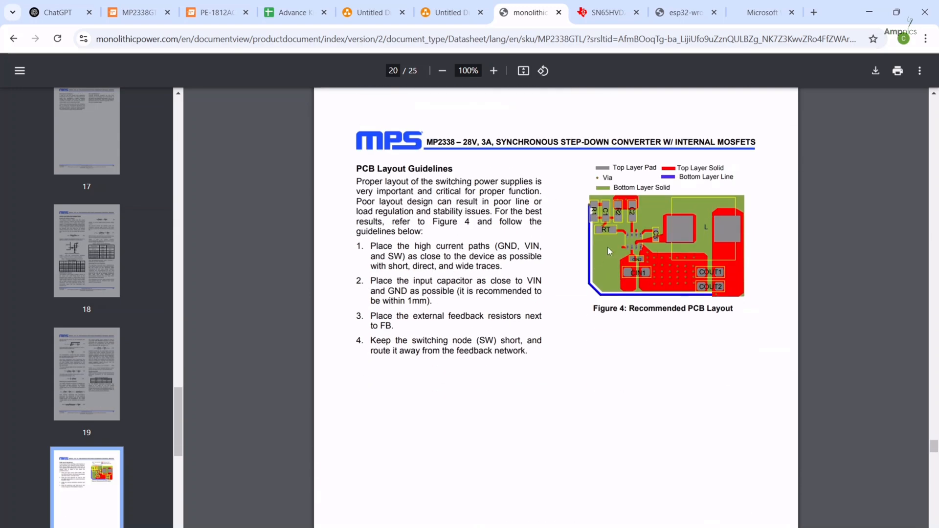
Examine the MP2338 typical application circuits for the different output voltages, including 3.3V and 5V.
scroll(647, 224, "down", 15)
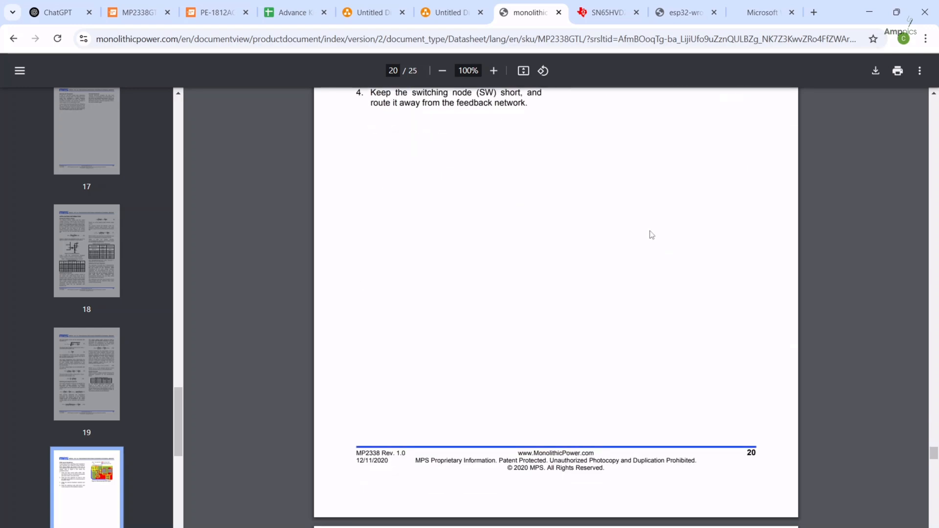
scroll(651, 235, "up", 2)
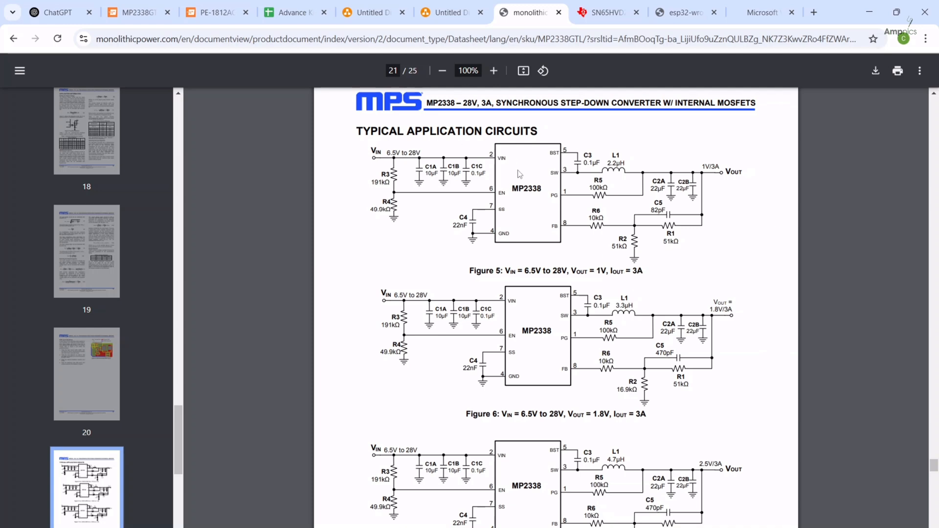
scroll(583, 227, "down", 3)
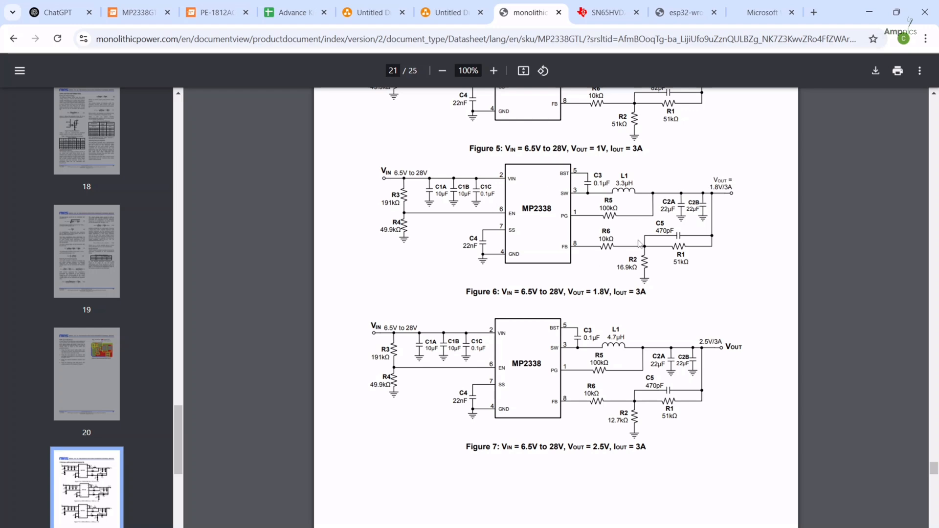
scroll(639, 243, "down", 10)
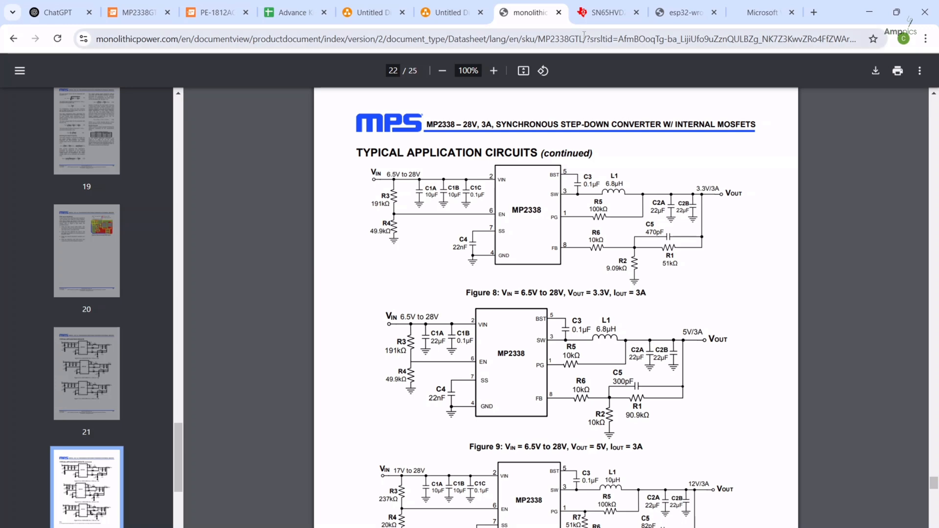
View the SN65HVD23x CAN transceiver datasheet and the ESP32-WROOM-32 datasheet.
left_click(609, 19)
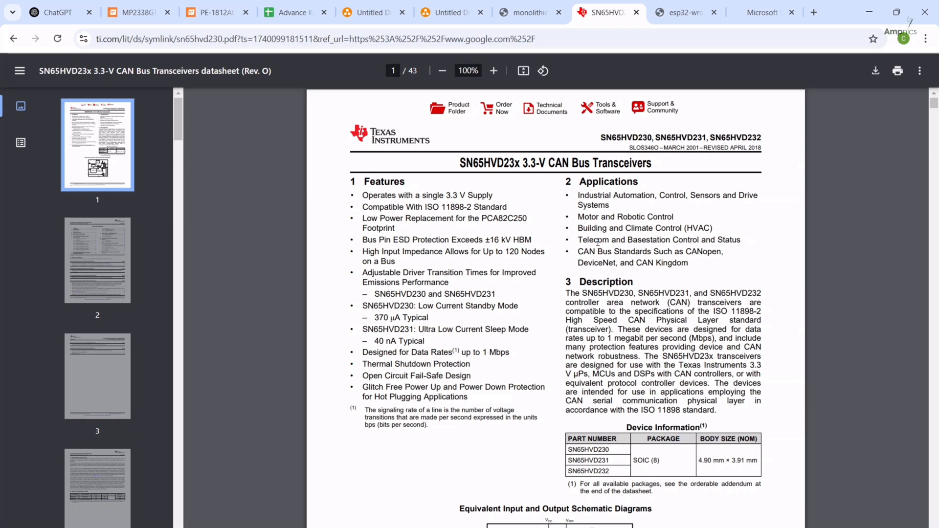
left_click(664, 22)
scroll(493, 296, "up", 3)
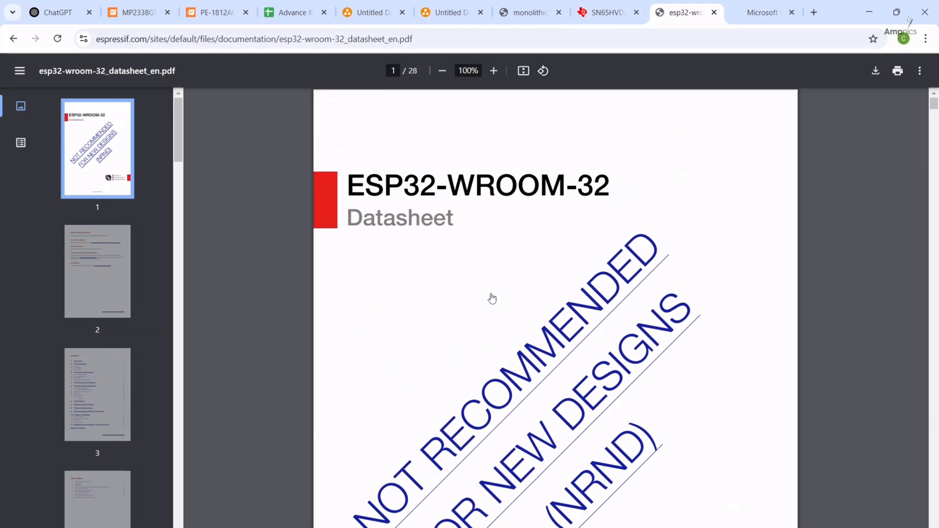
scroll(472, 441, "down", 3)
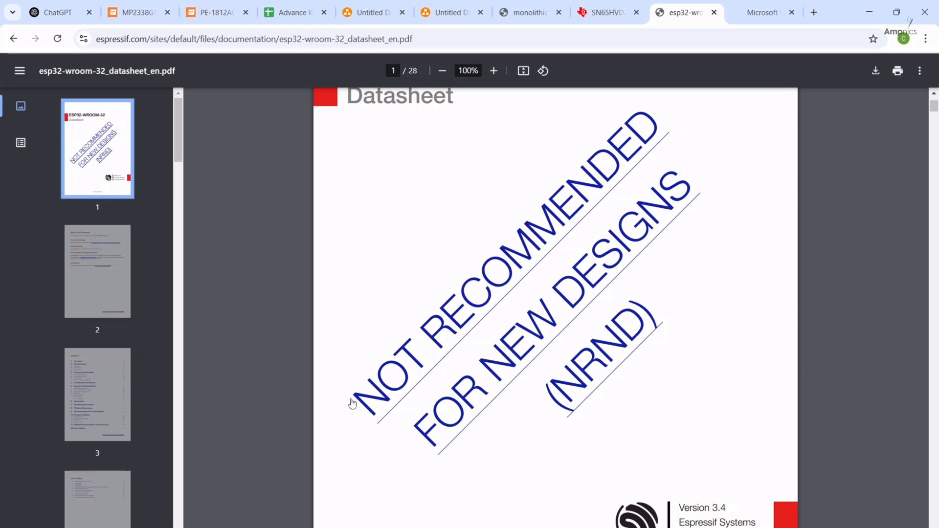
scroll(377, 383, "up", 3)
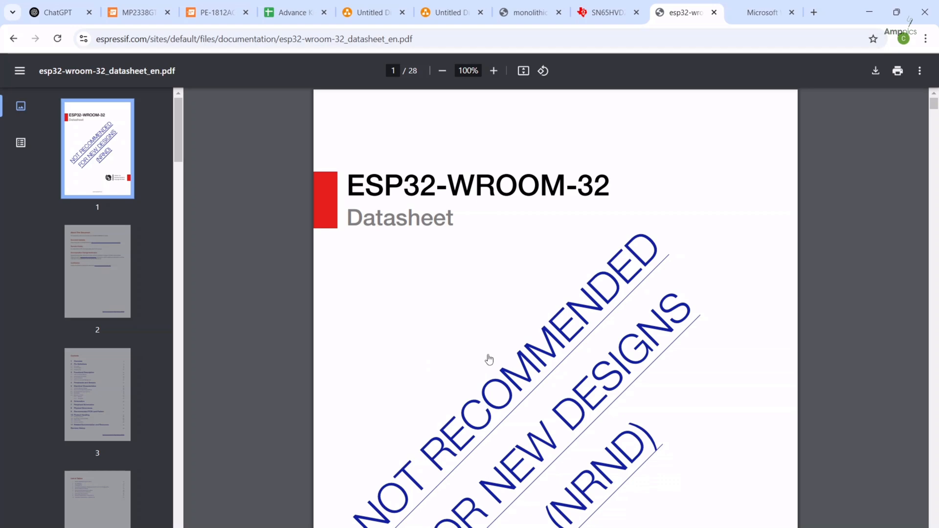
scroll(493, 336, "down", 3)
scroll(495, 337, "up", 3)
Switch to the KiCad Schematic Editor and place an ESP32-WROOM-32 symbol in the upper right area of the sheet.
left_click(759, 5)
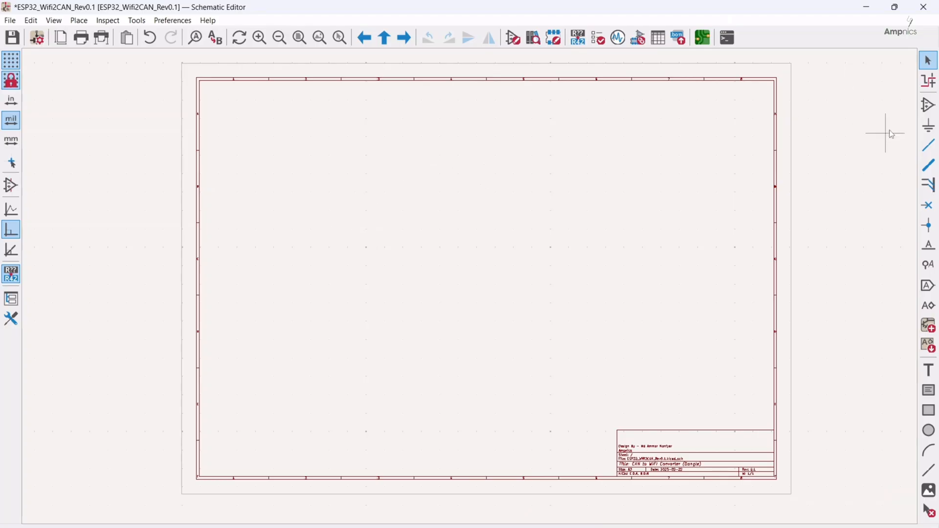
key("a")
left_click(424, 159)
type("e")
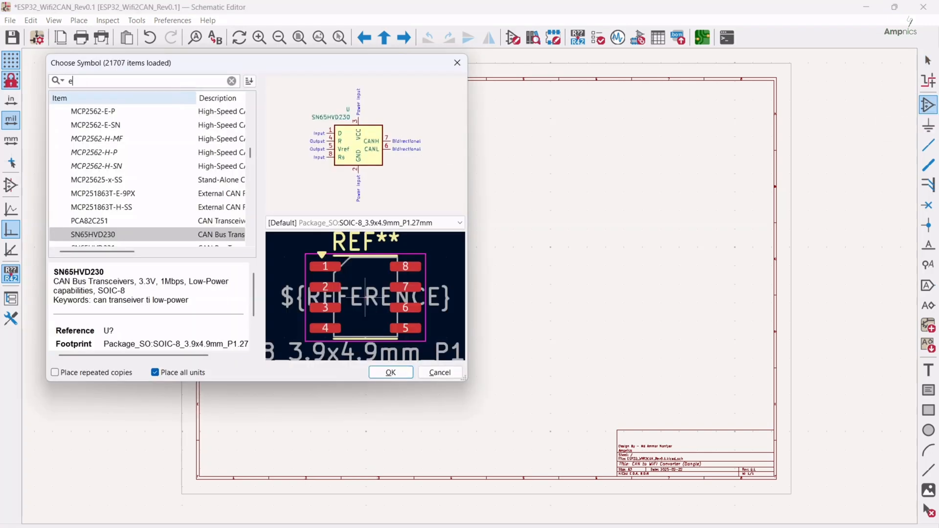
type("sp32")
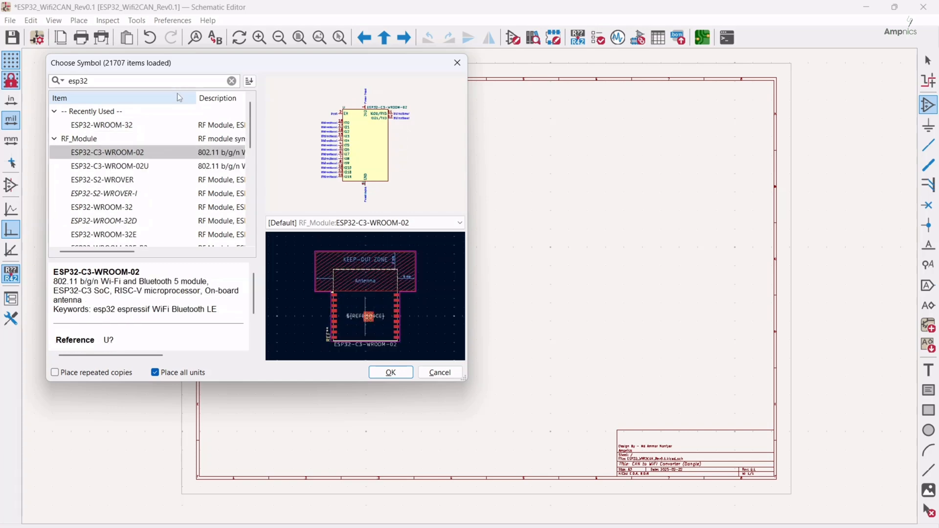
type(" wroom 32")
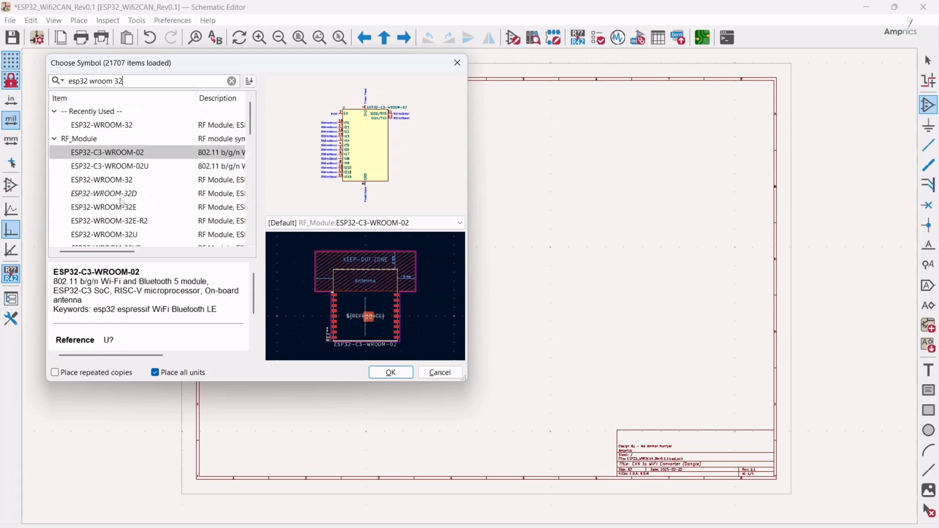
left_click(117, 181)
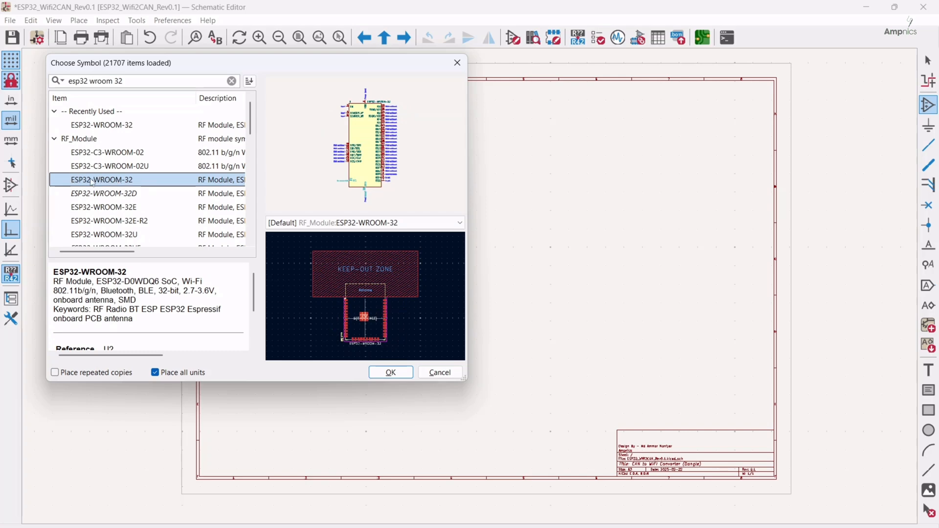
double_click(93, 182)
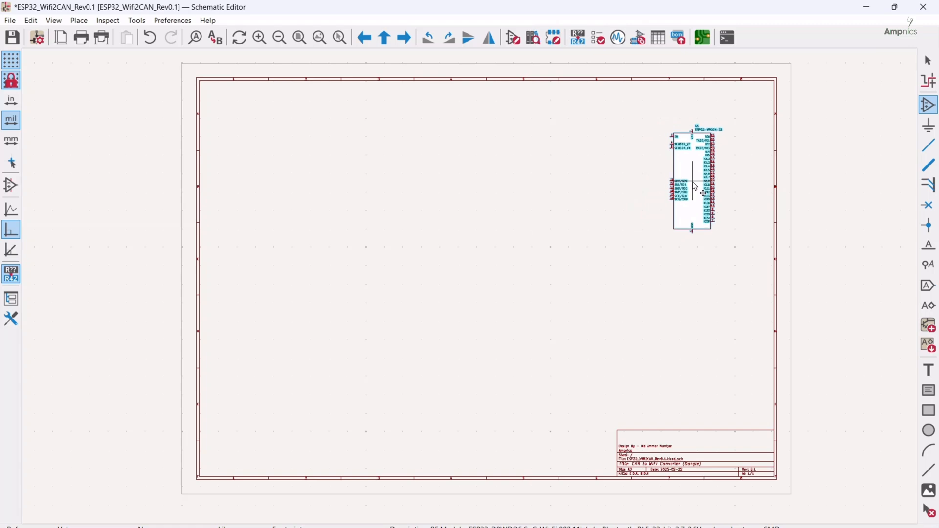
left_click(694, 184)
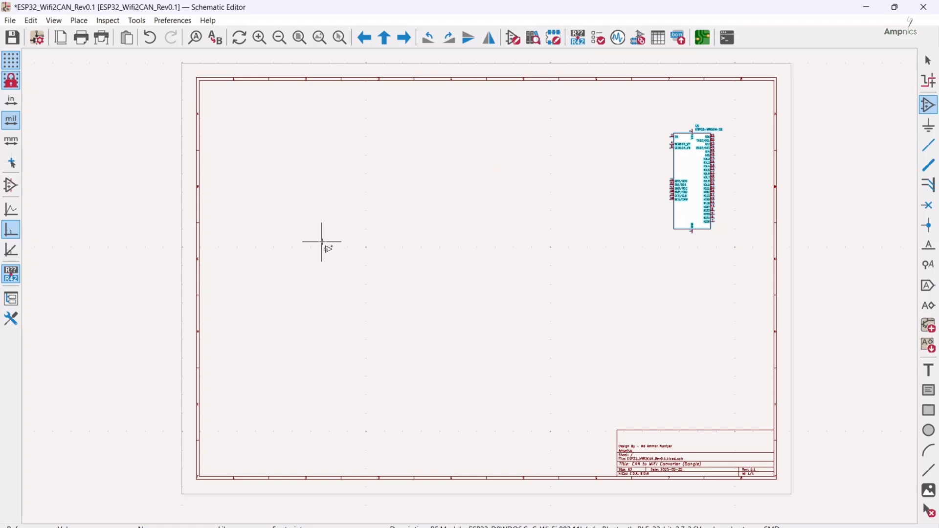
key("Escape")
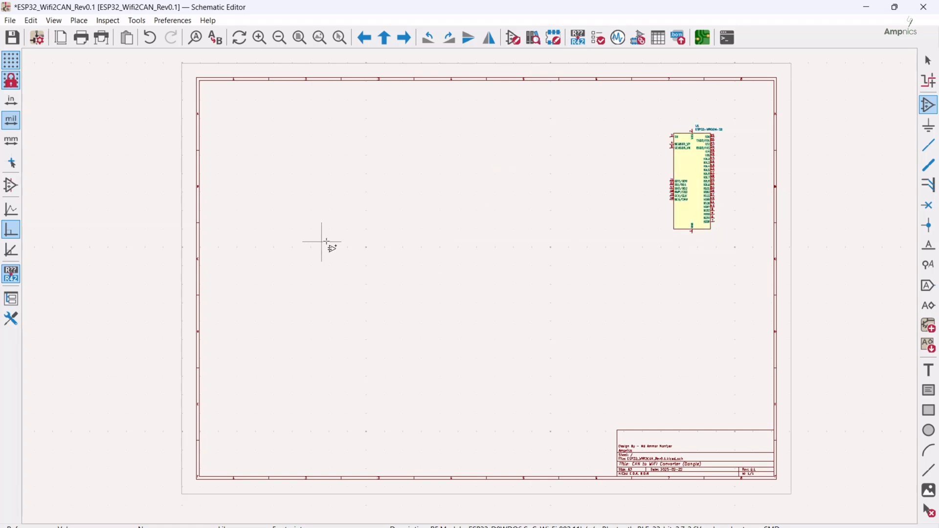
Place a CH340C USB serial converter symbol from the Interface_USB library near the middle of the sheet.
left_click(326, 241)
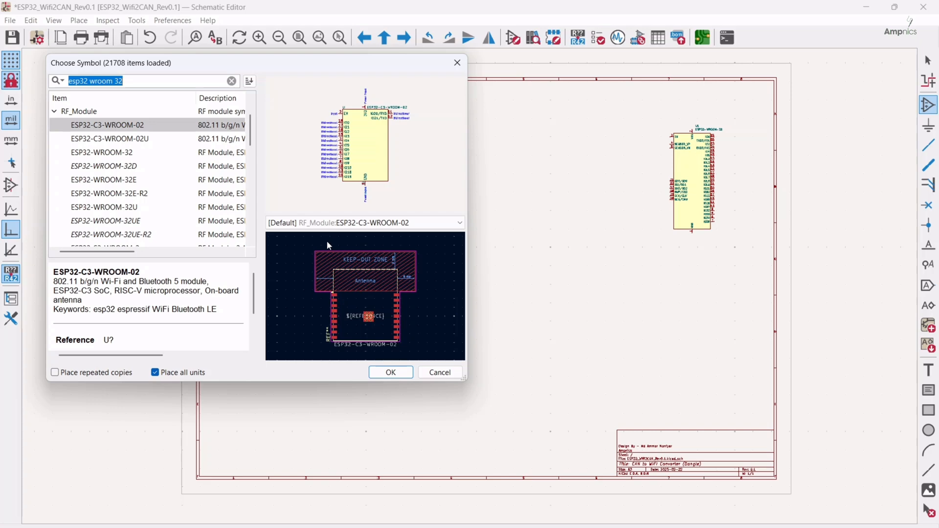
type("ch340c")
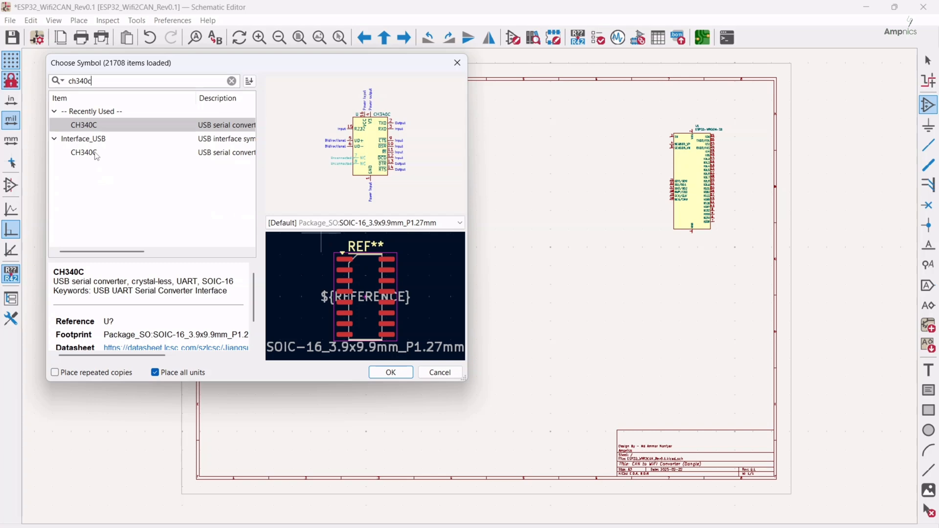
double_click(96, 155)
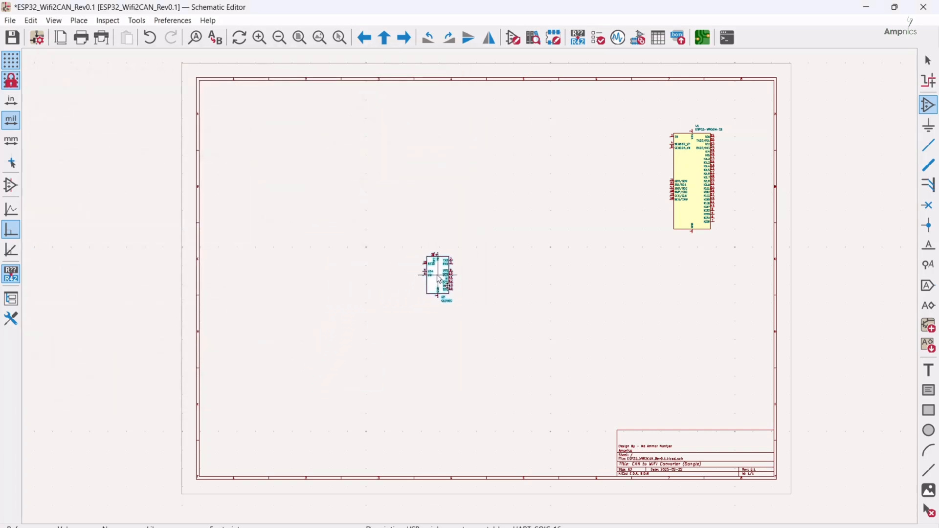
left_click(440, 280)
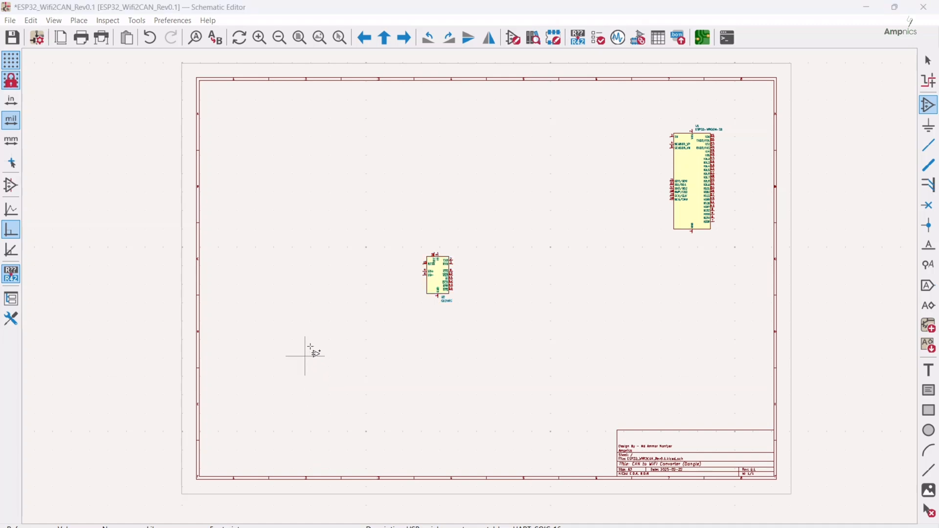
Place an SN65HVD230 CAN transceiver symbol from Interface_CAN_LIN in the lower left area of the sheet.
left_click(306, 357)
type("sn6")
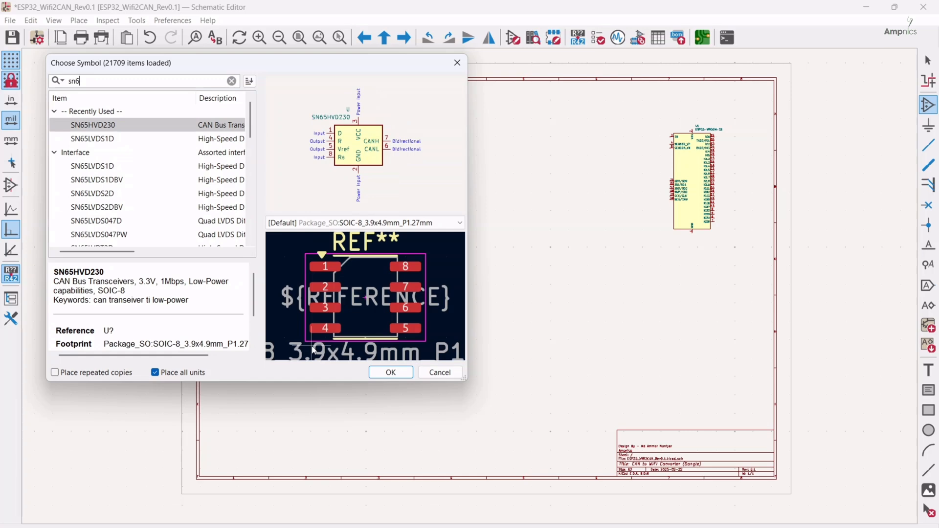
type("5")
scroll(65, 200, "down", 3)
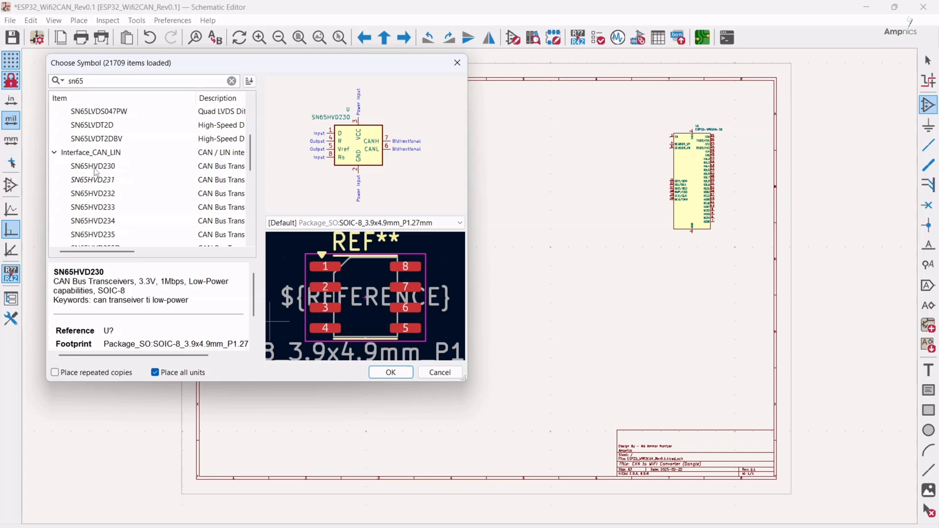
double_click(96, 166)
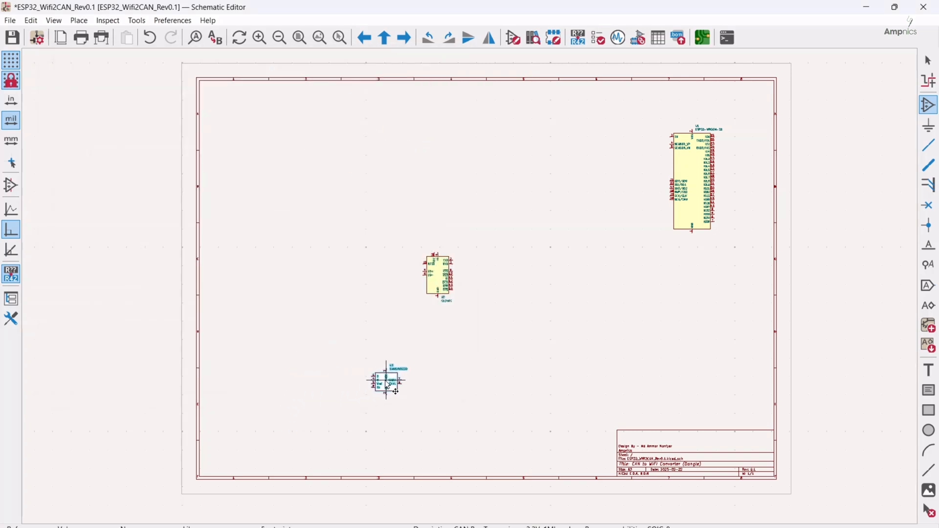
left_click(348, 423)
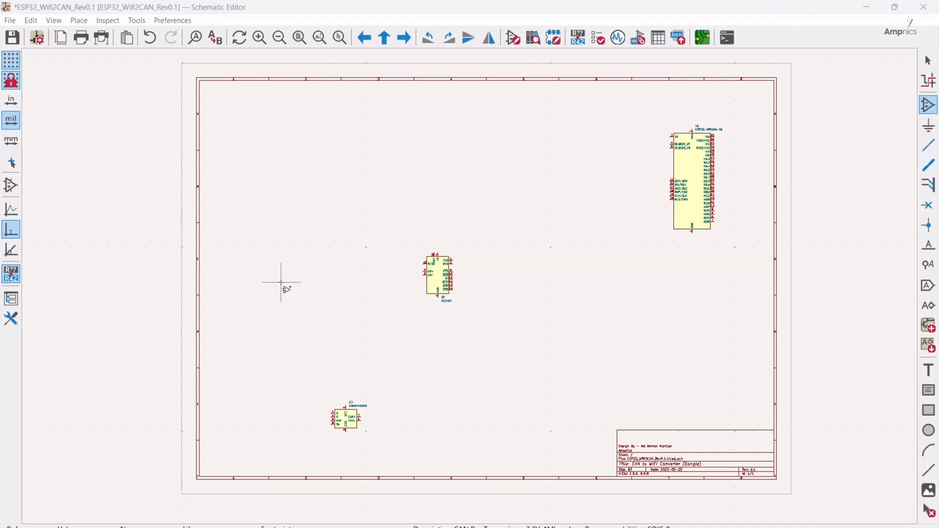
Search the symbol libraries for "type c usb", look through the list and clear the search.
left_click(281, 282)
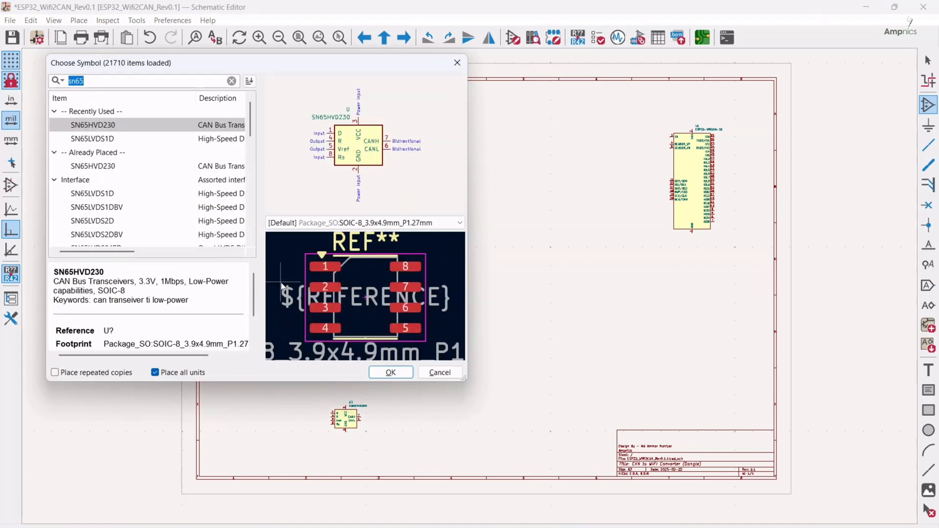
type("typ")
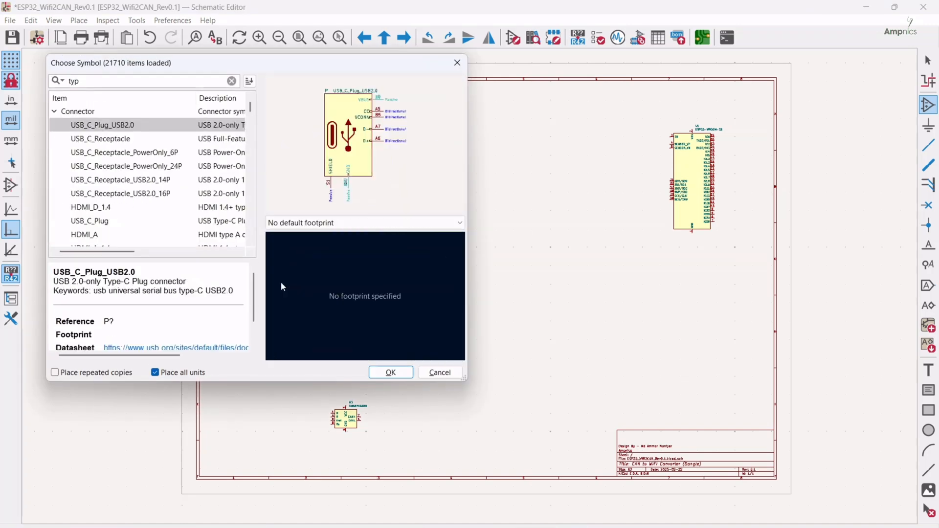
type("e c")
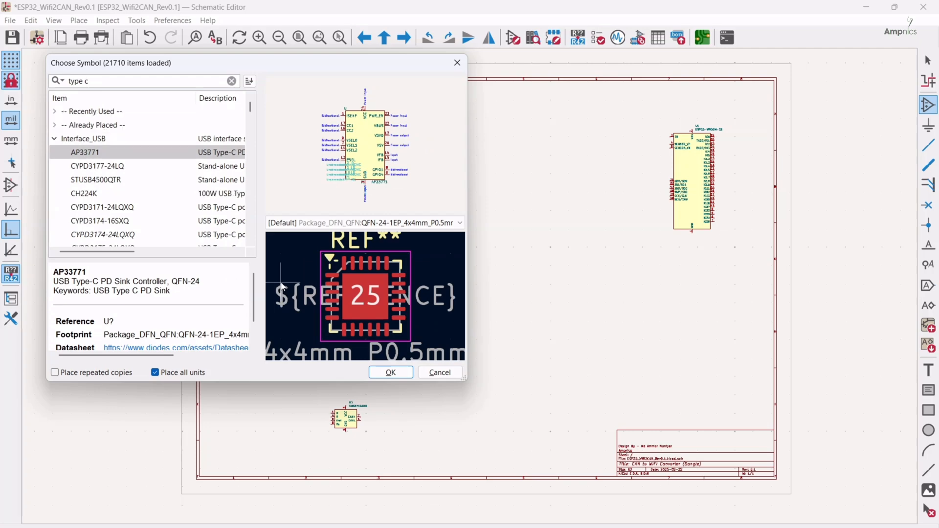
type(" usb")
scroll(204, 230, "down", 2)
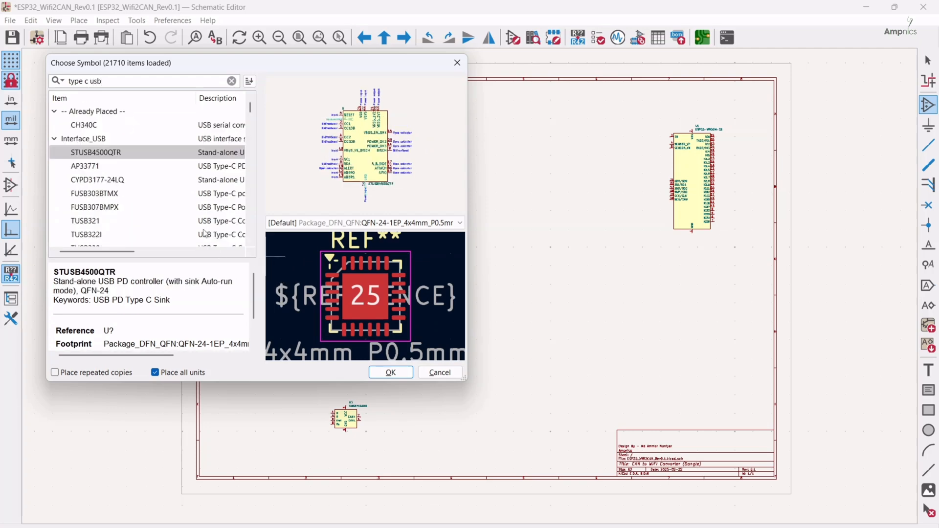
key("BackSpace")
key("BackSpace")
key("BackSpace")
key("BackSpace")
key("BackSpace")
key("BackSpace")
key("BackSpace")
key("BackSpace")
key("BackSpace")
key("BackSpace")
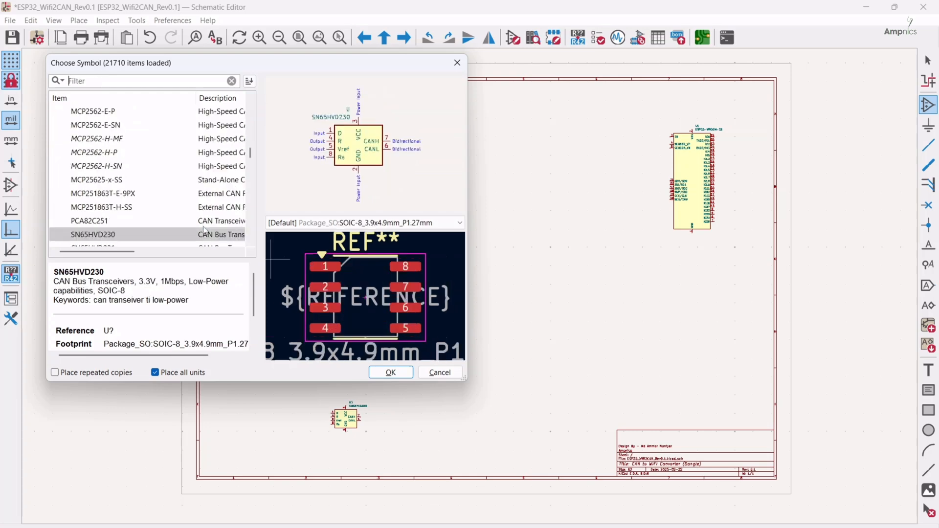
Find "usb c" symbols and place USB_C_Receptacle_USB2.0_16P near the sheet's left edge, level with the CH340C.
type("usb c")
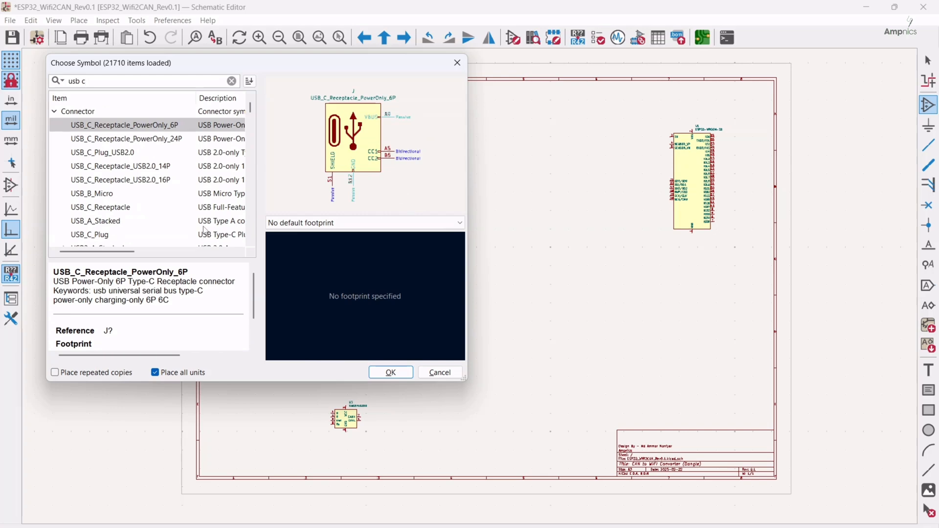
left_click(140, 181)
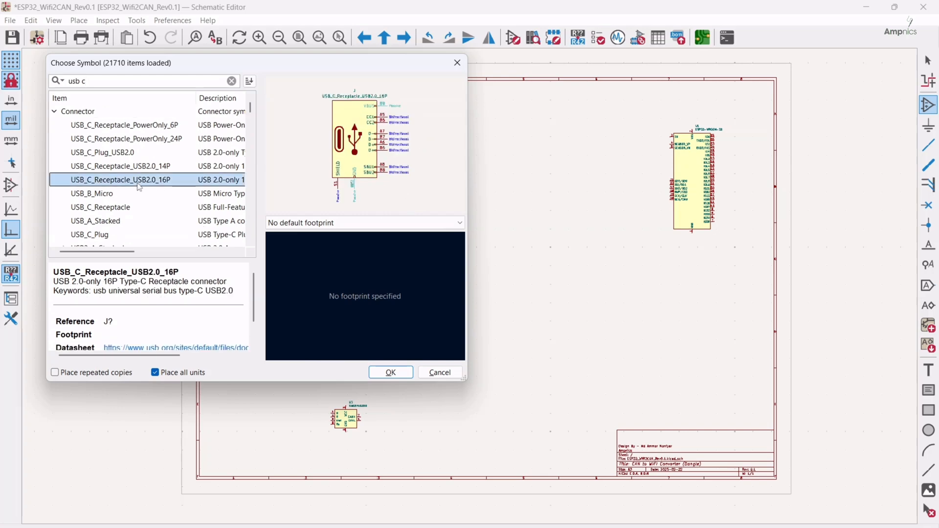
double_click(138, 182)
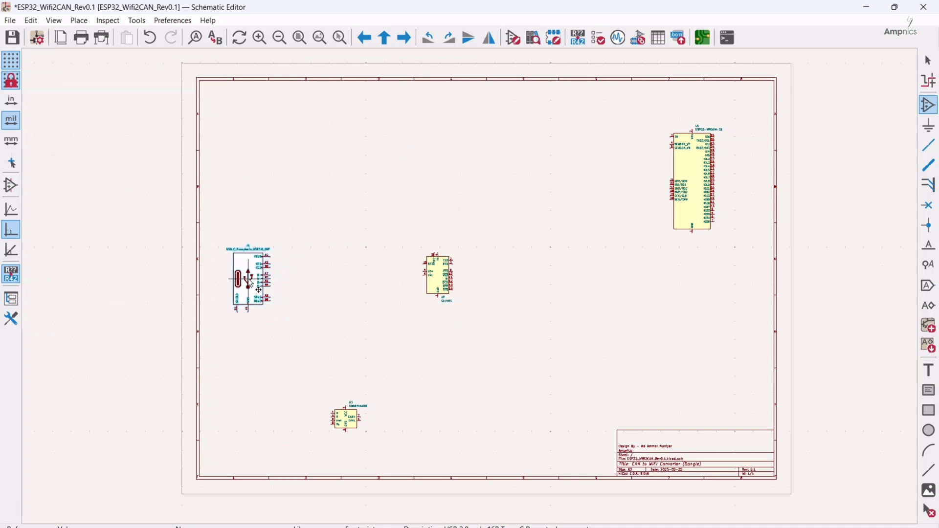
left_click(259, 289)
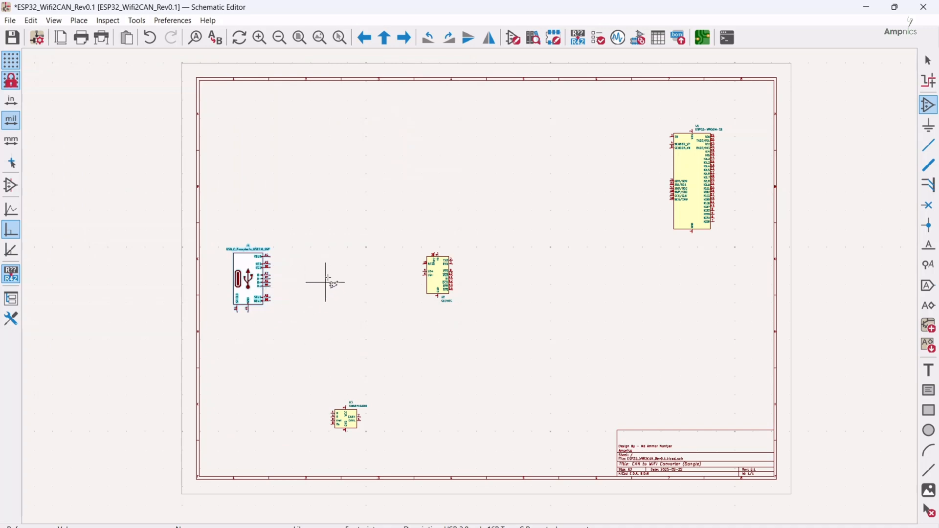
Place a USBLC6-4SC6 ESD protection symbol between the USB-C receptacle and the CH340C, slightly below them.
left_click(335, 310)
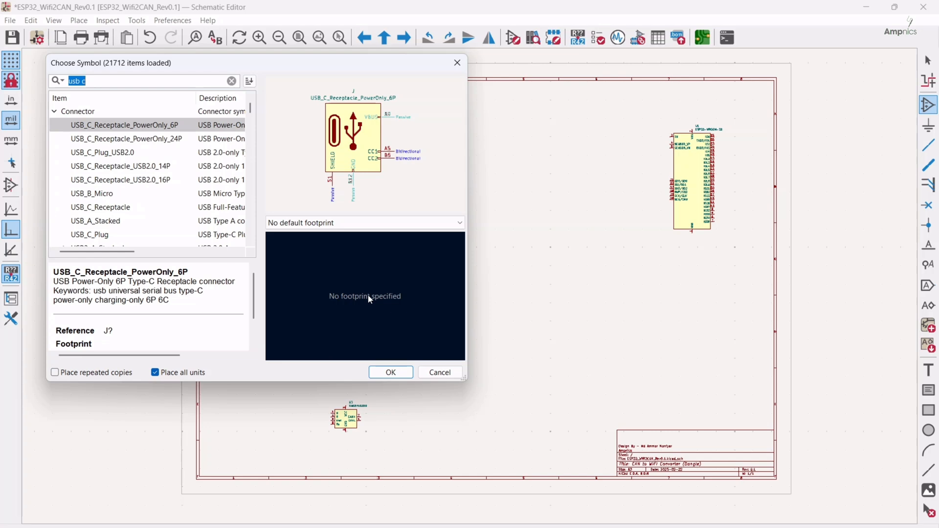
type("usb")
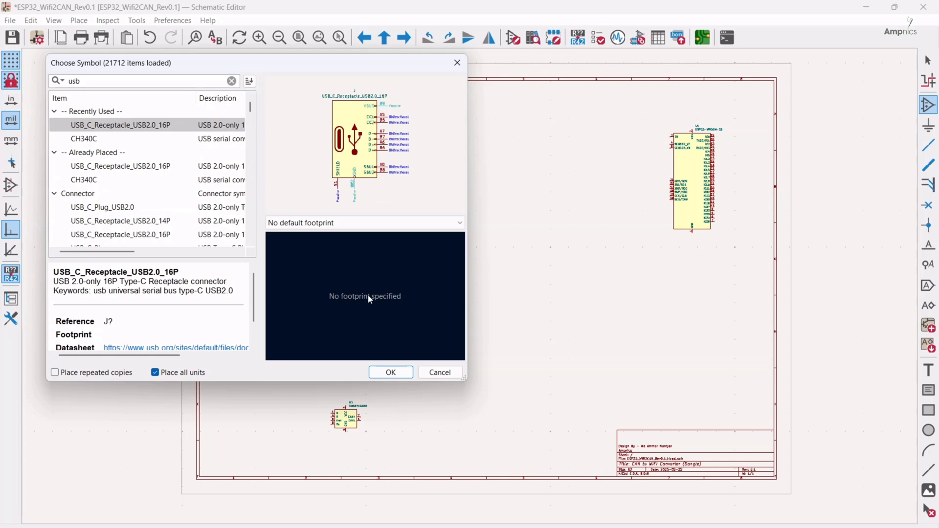
key("ctrl+a")
type("USBLC")
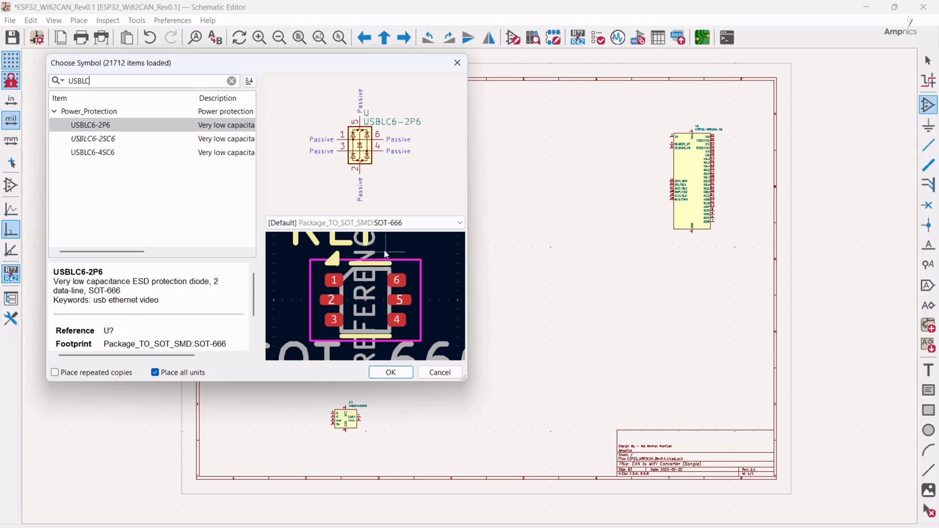
double_click(91, 152)
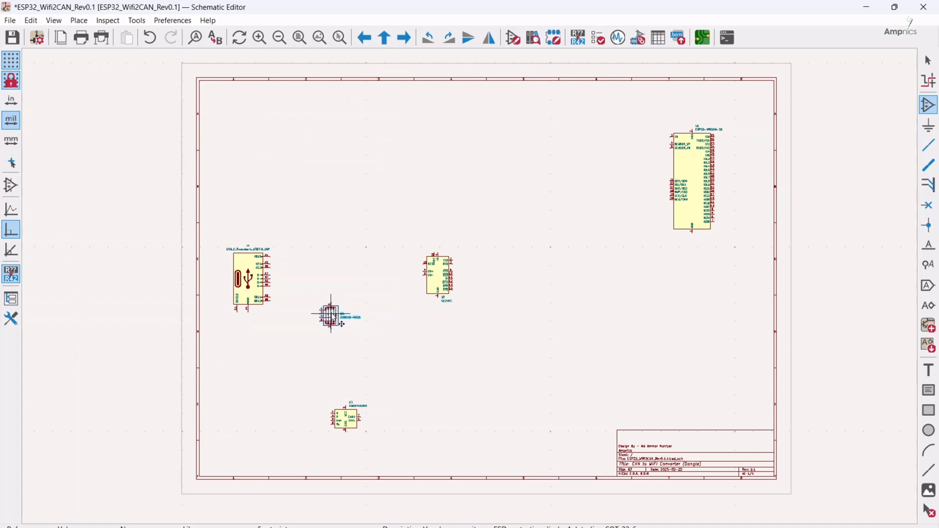
left_click(332, 315)
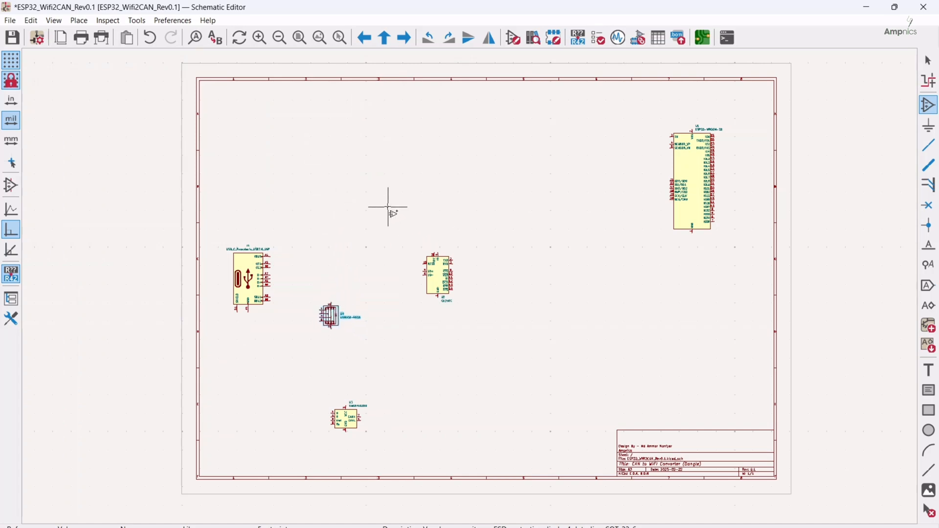
Search the symbol libraries for "OBD" and close the symbol chooser without placing anything.
left_click(327, 171)
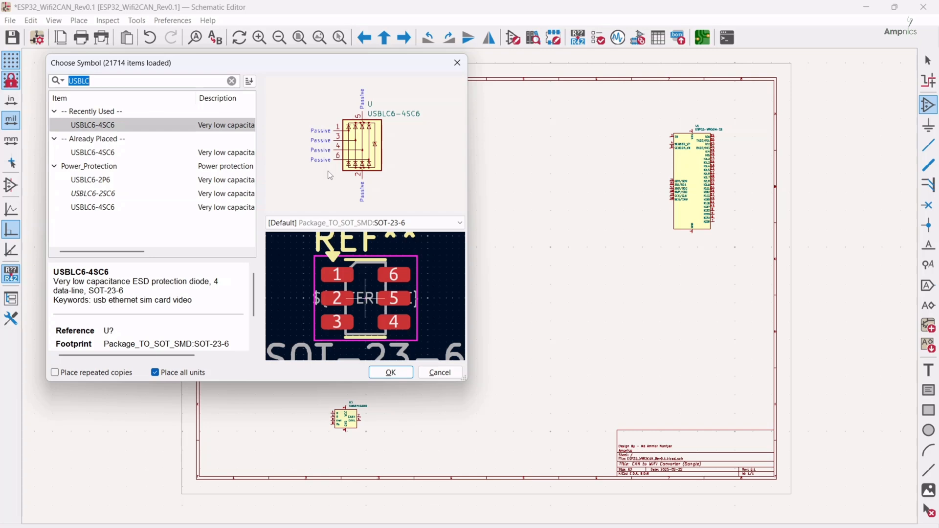
type("OBD")
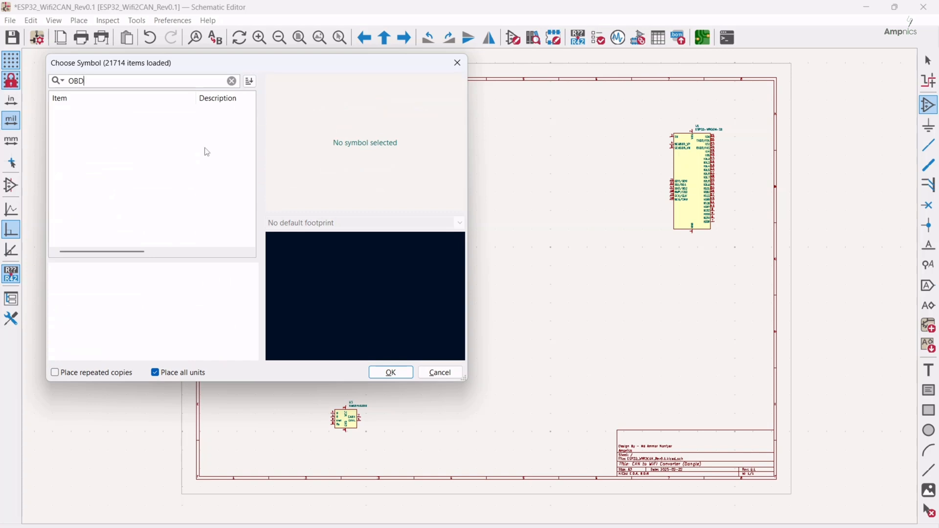
left_click(457, 63)
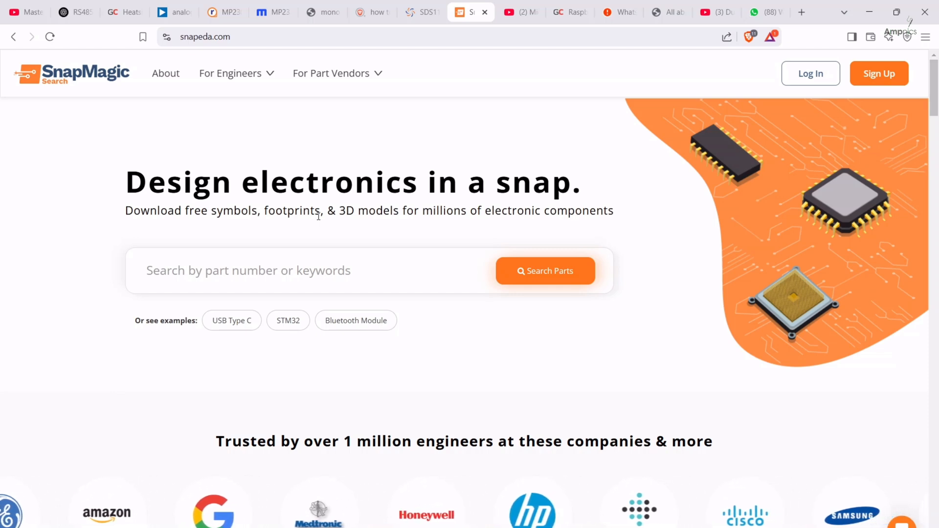
Find the C-OBD-II-16M connector on SnapMagic Search and open its part page.
left_click(274, 16)
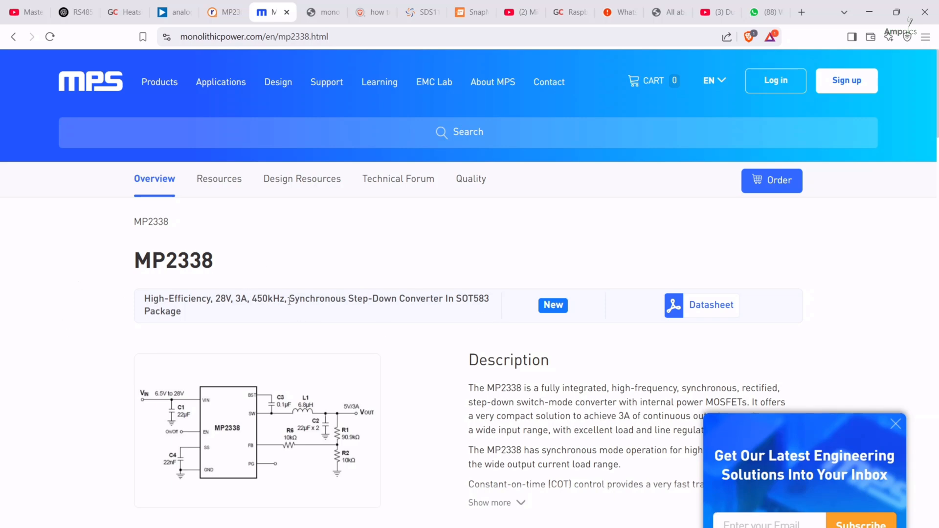
left_click(469, 12)
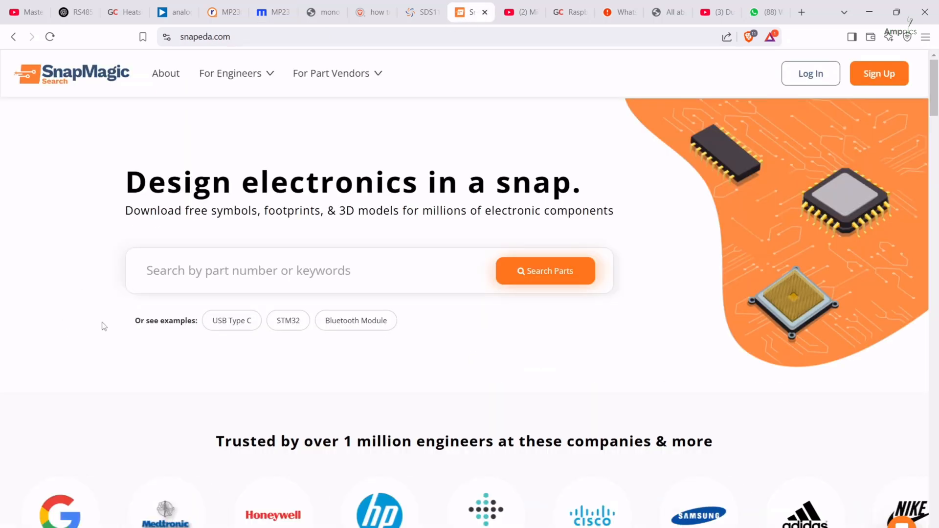
left_click(206, 276)
type("O")
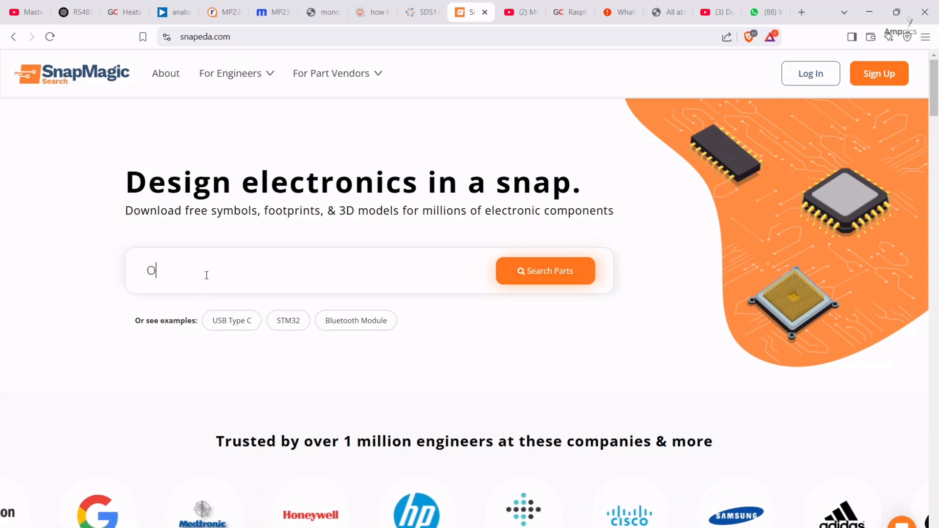
type("BD")
key("BackSpace")
key("BackSpace")
key("BackSpace")
type("C-OBD-")
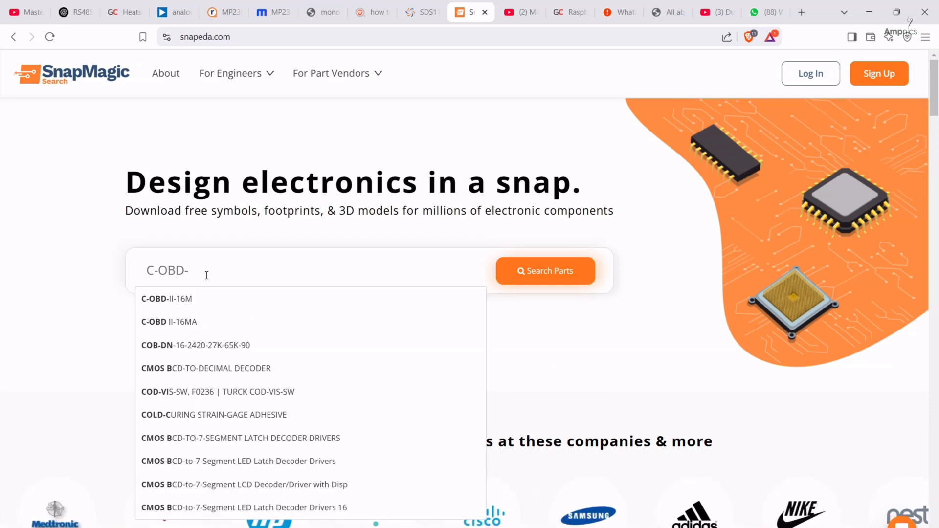
type("1")
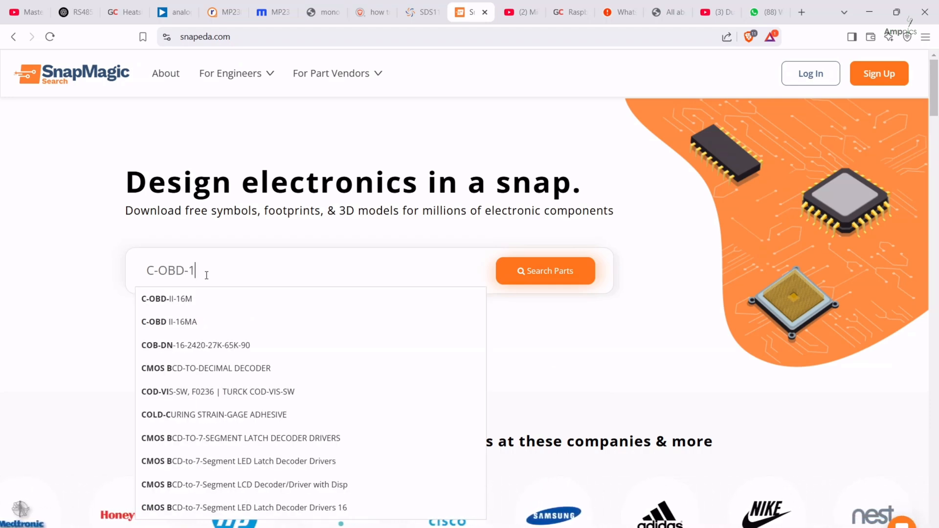
type("1")
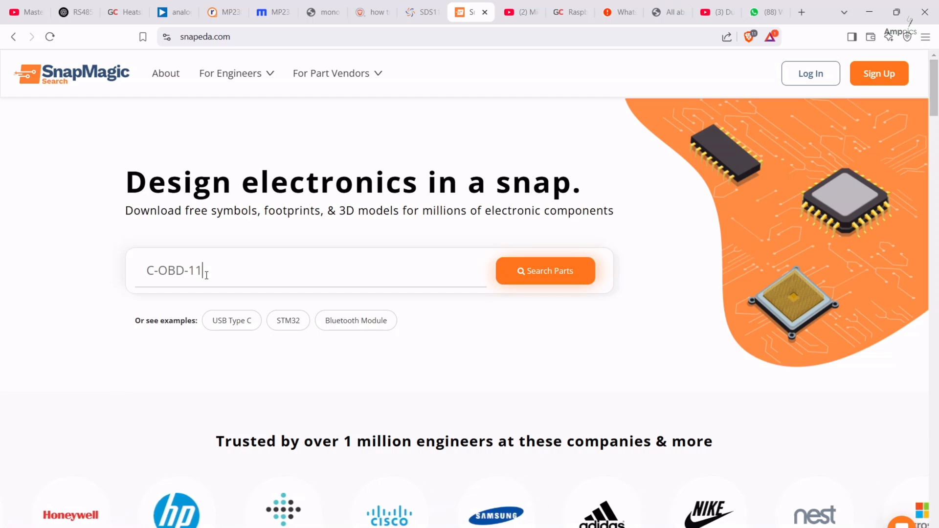
key("BackSpace")
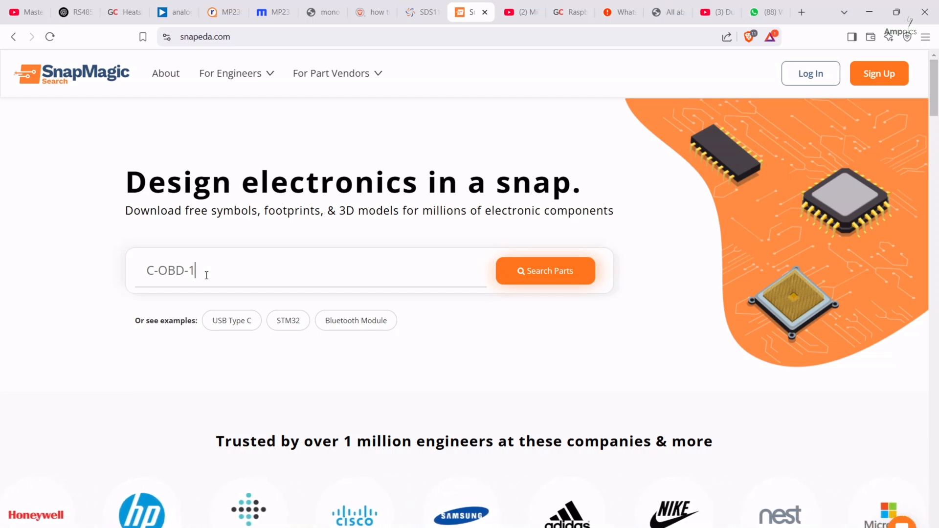
key("BackSpace")
type("H")
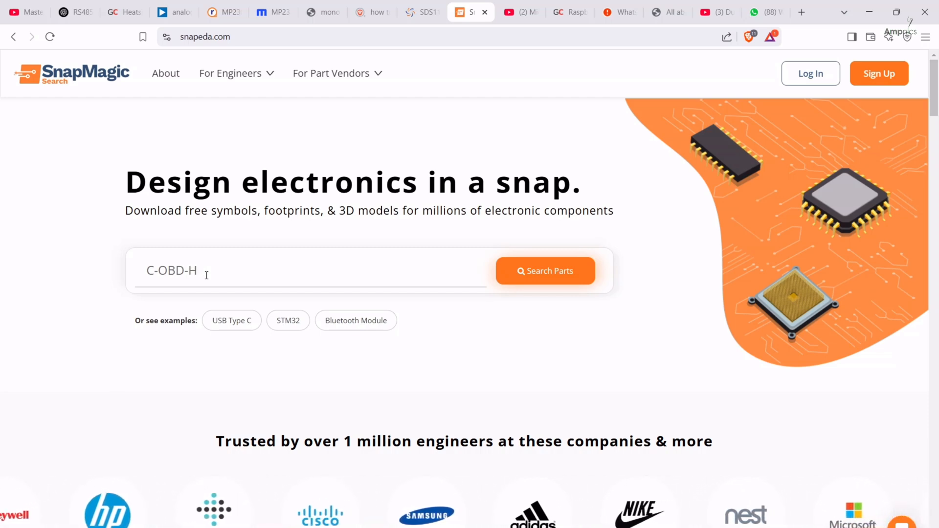
key("Return")
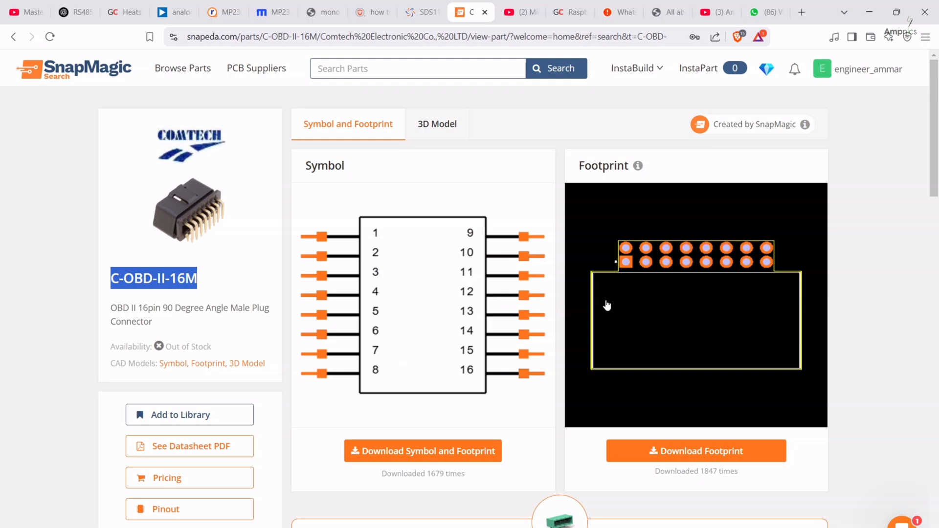
Inspect the C-OBD-II-16M connector's 3D model from several angles, then return to its symbol and footprint.
left_click(438, 126)
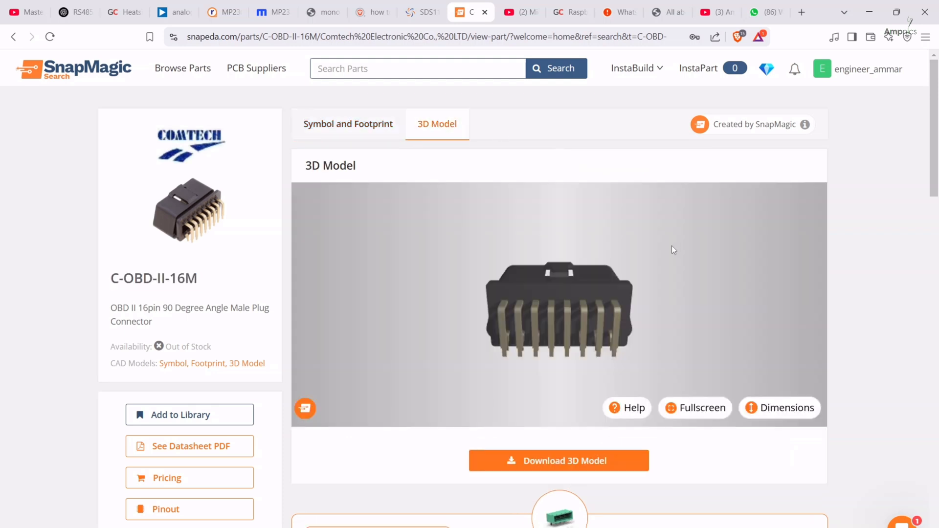
left_click_drag(606, 327, 410, 268)
left_click_drag(605, 328, 601, 375)
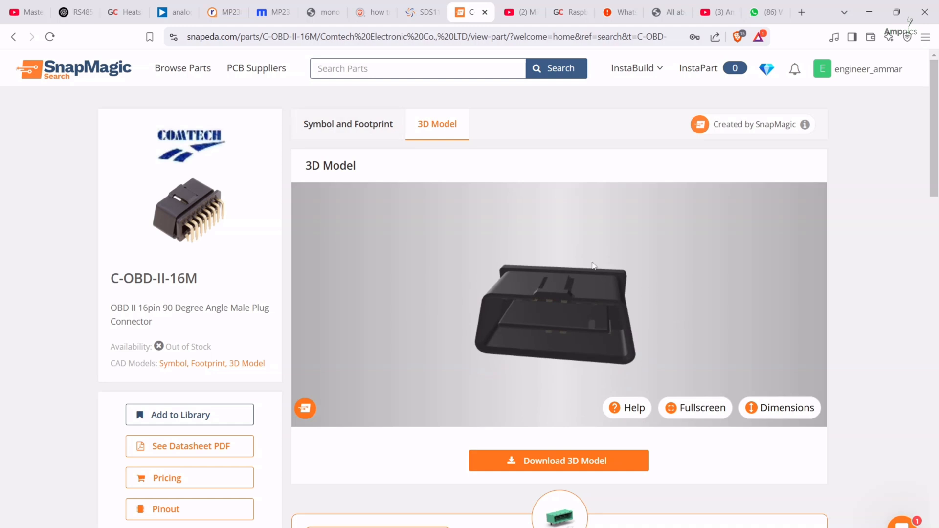
left_click(320, 128)
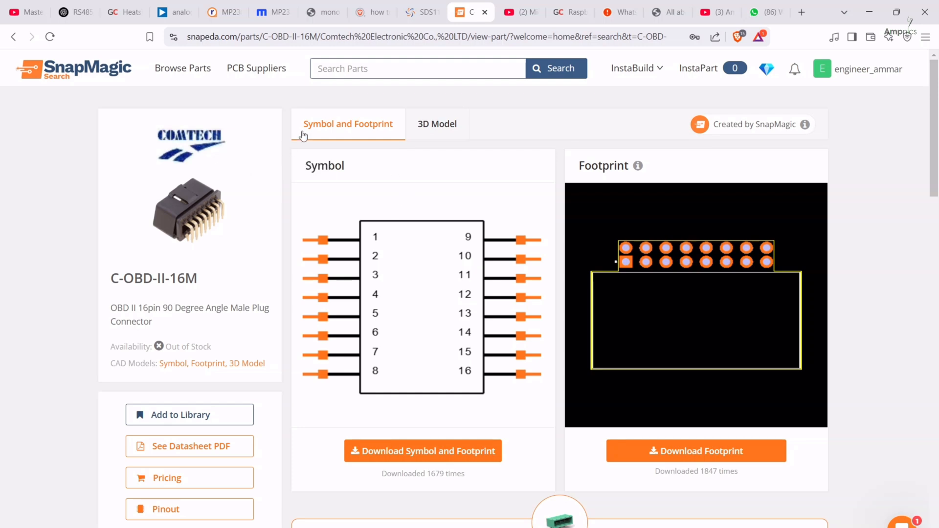
Search SnapMagic for "mp2338" and open the MP2338GTL-Z part page.
left_click(360, 67)
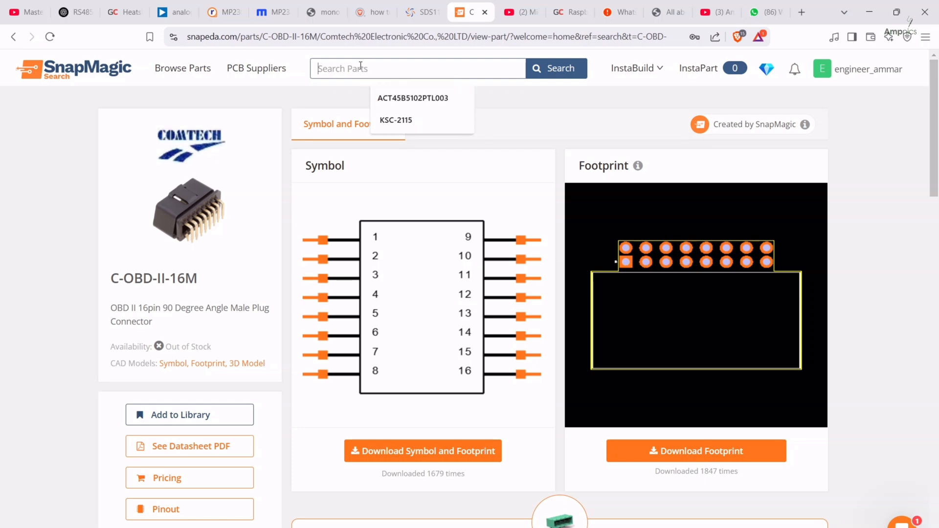
type("mp2338")
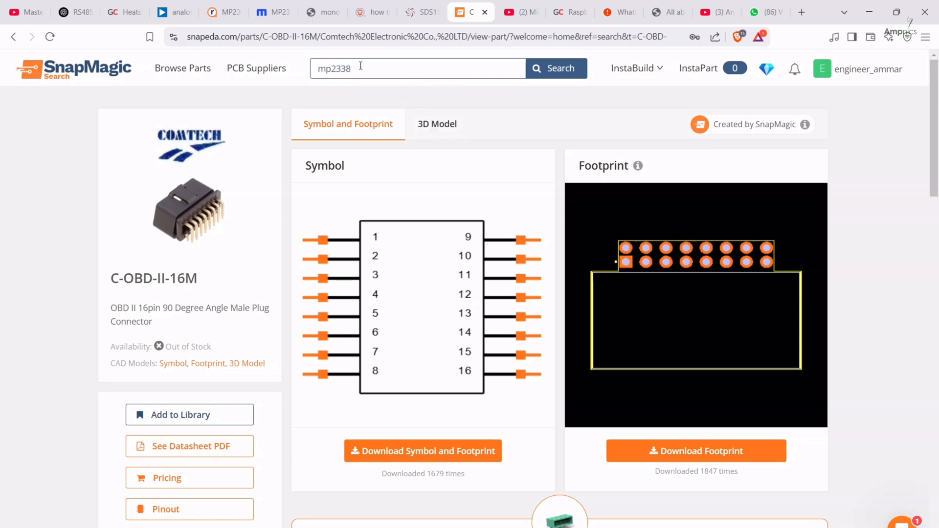
key("Return")
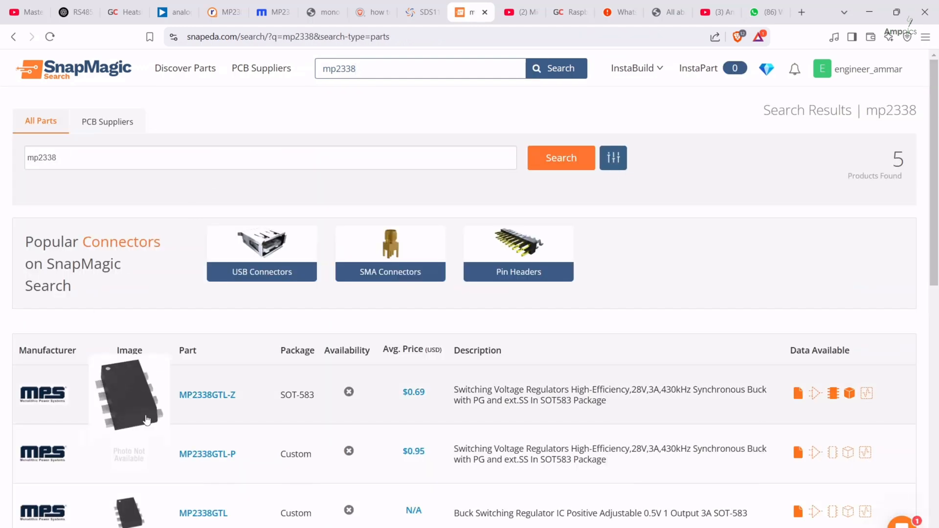
left_click(208, 396)
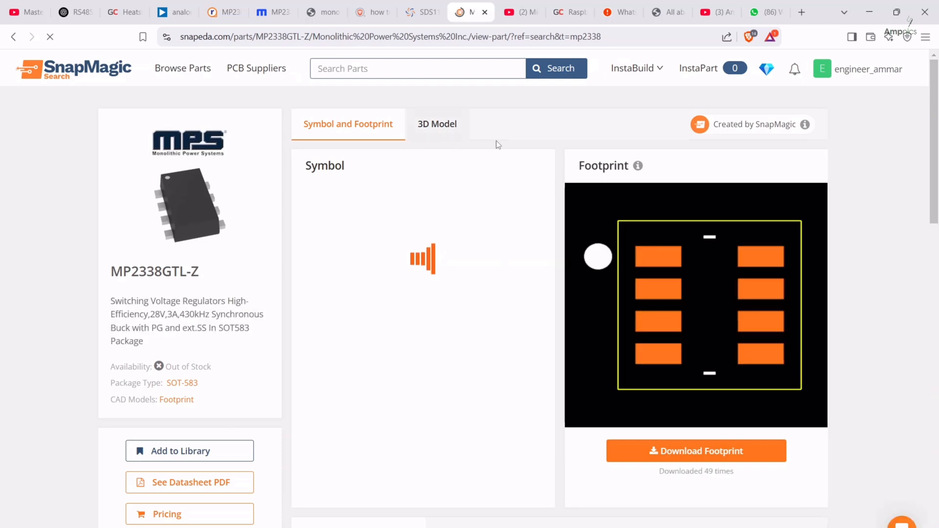
View the MP2338GTL-Z's 3D model and check which symbol and footprint are available.
left_click(444, 135)
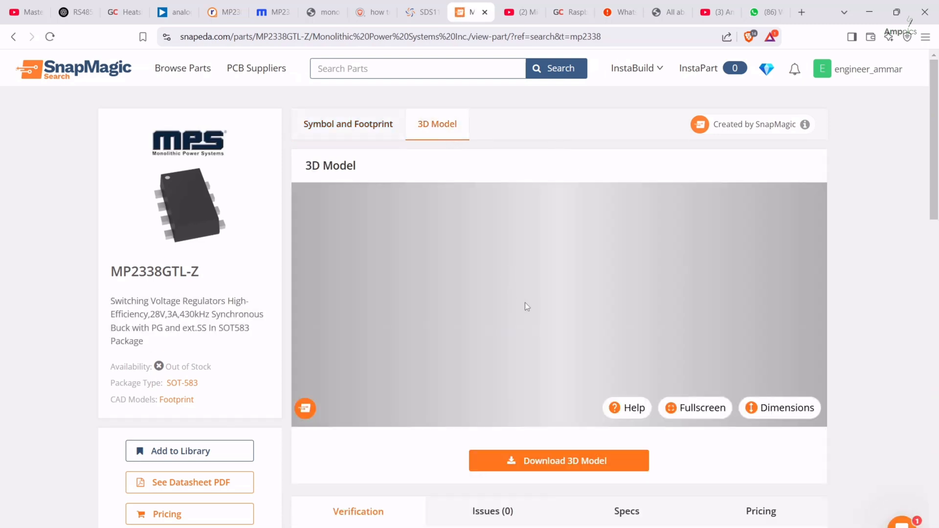
left_click_drag(570, 279, 536, 285)
left_click(370, 128)
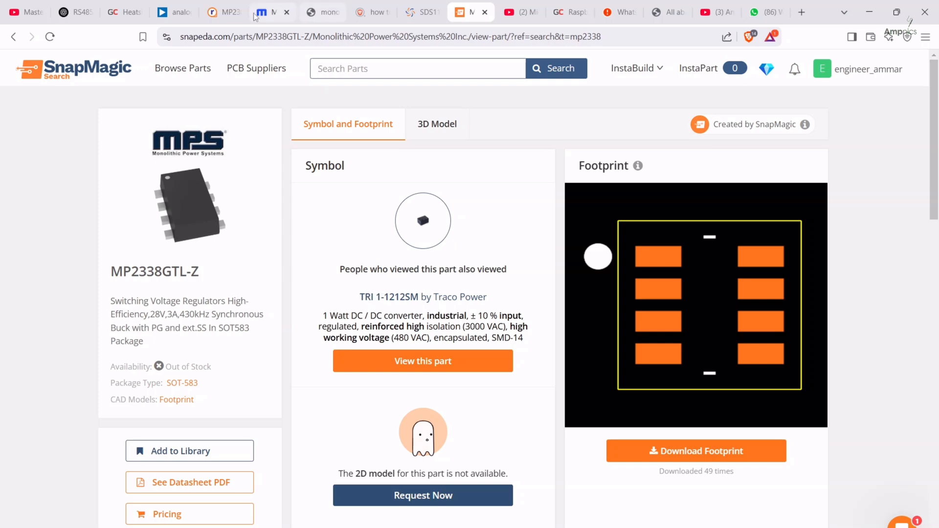
Examine the symbol, footprint and 3D model offered under Design Resources on the MPS product page for the MP2338.
left_click(273, 10)
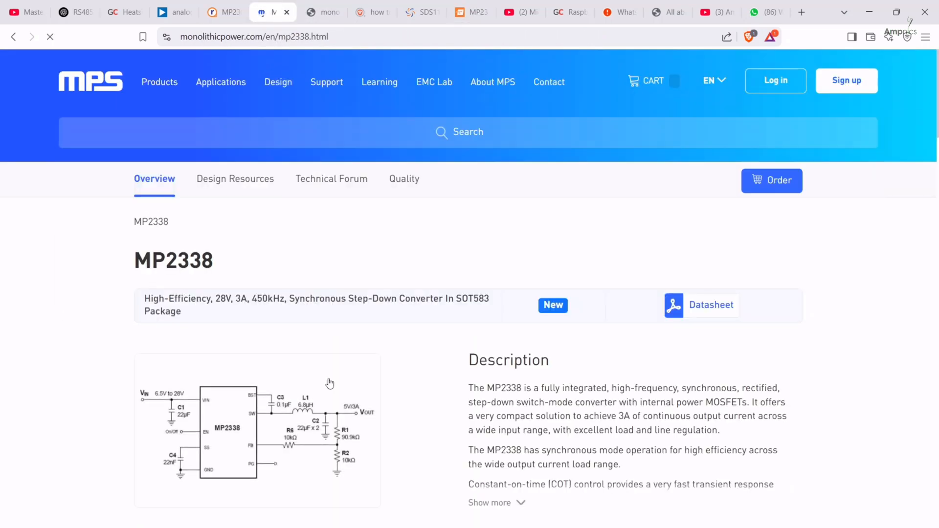
scroll(380, 337, "down", 5)
scroll(381, 341, "down", 5)
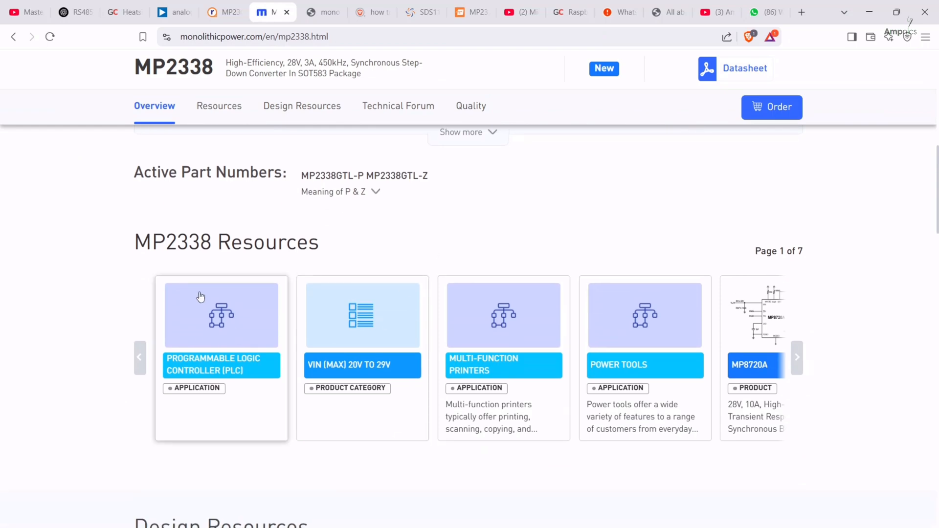
scroll(203, 296, "down", 8)
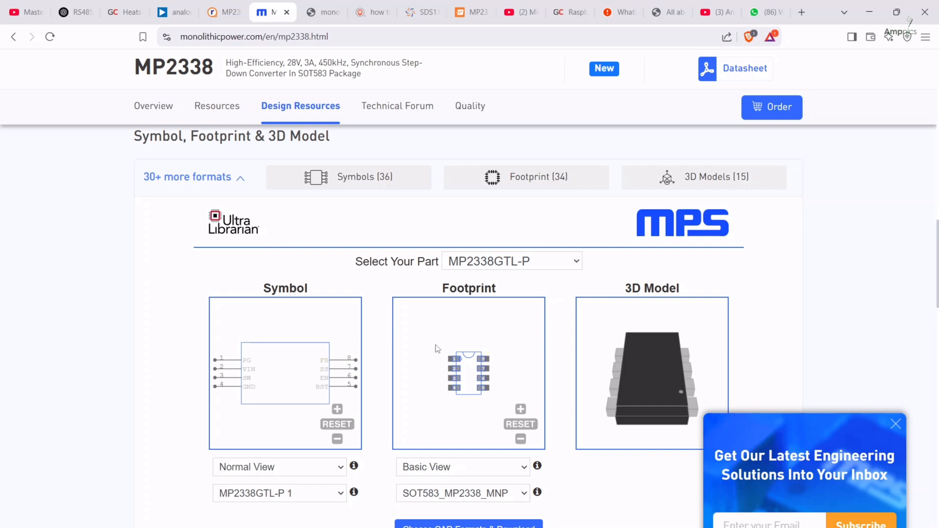
scroll(397, 294, "down", 3)
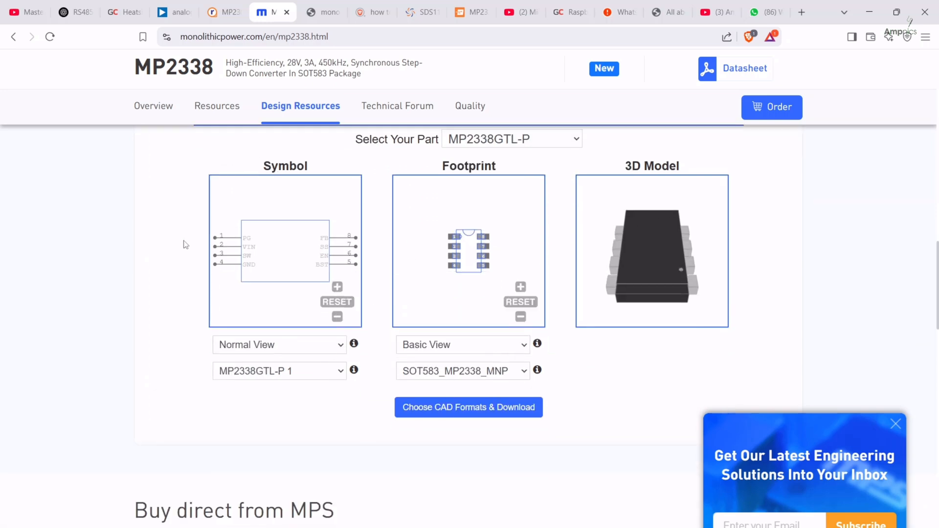
scroll(186, 245, "up", 3)
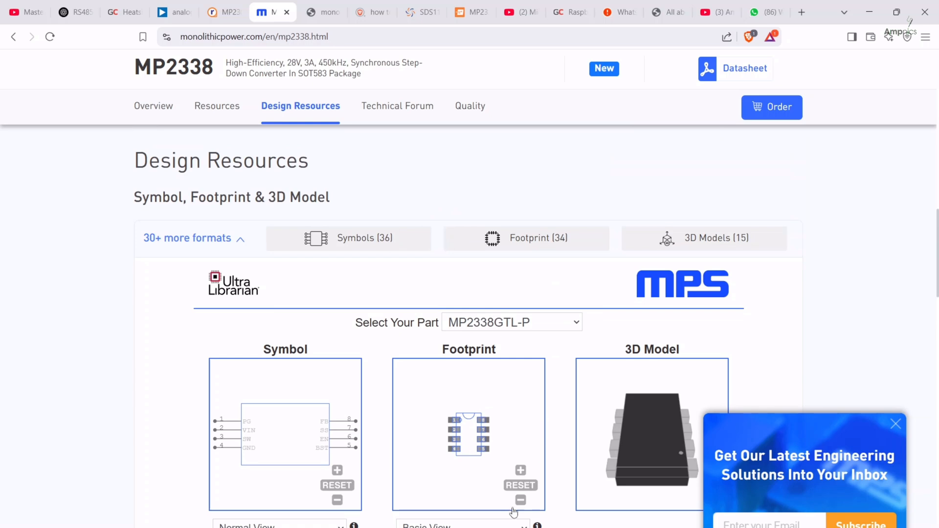
Switch to KiCad's Schematic Editor and open the symbol library manager with its global libraries.
mouse_move(484, 527)
left_click(422, 516)
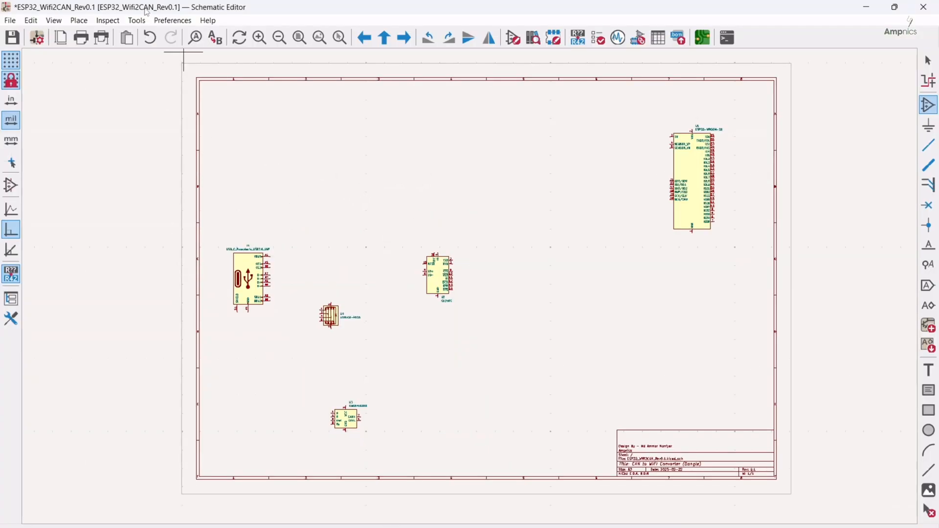
left_click(173, 20)
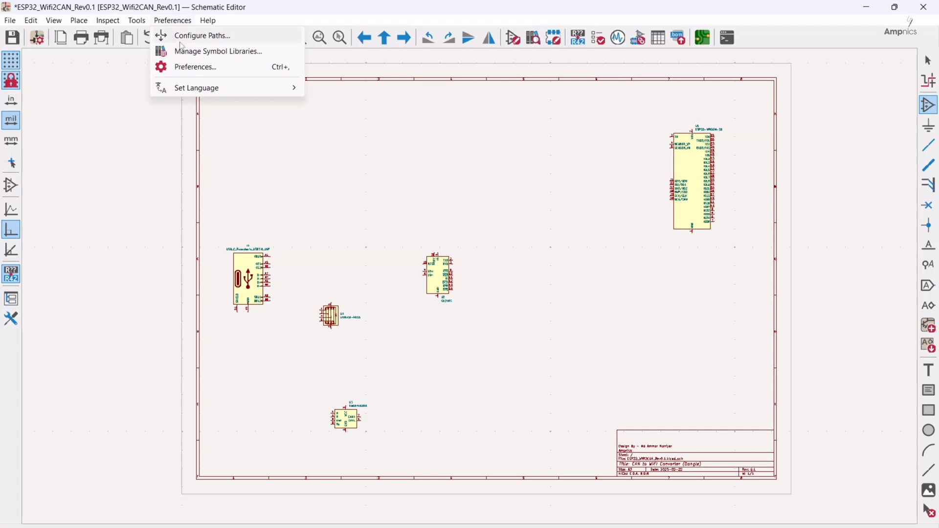
left_click(191, 53)
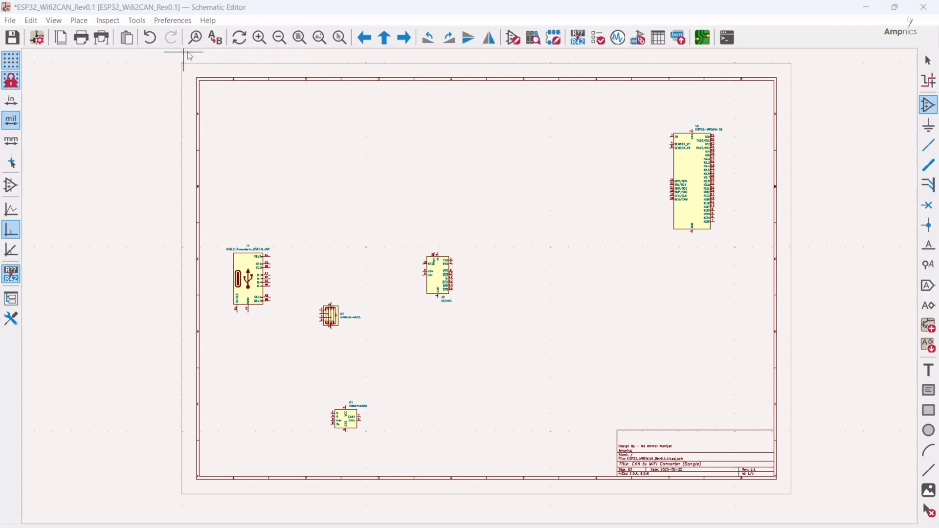
scroll(131, 235, "down", 3)
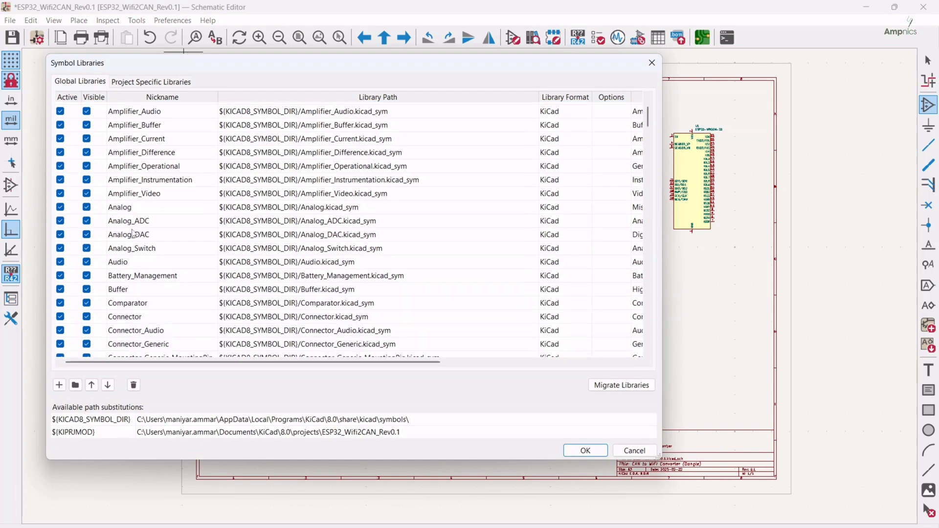
Add C-OBD-II-16M.kicad_sym from the C-OBD-II-16M folder inside KiCad 8.0's External Libraries folder to the global symbol libraries.
left_click(76, 386)
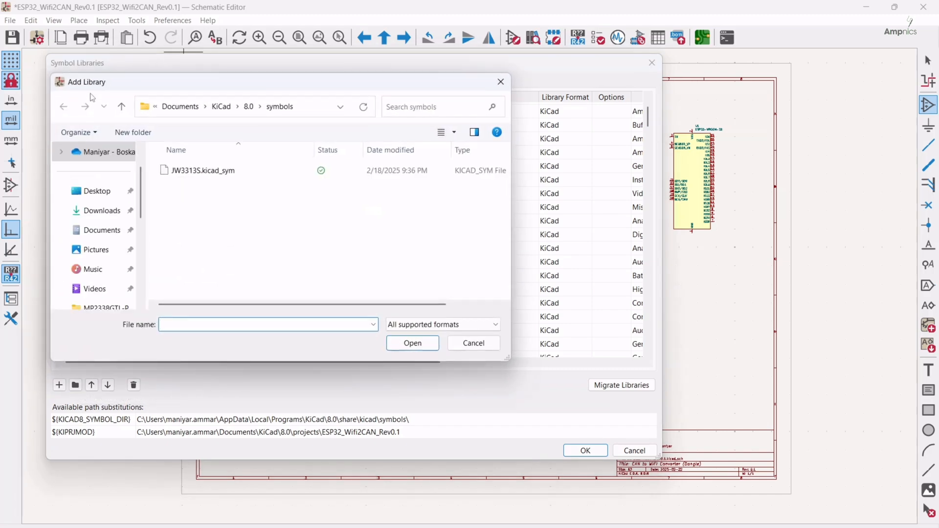
left_click(122, 108)
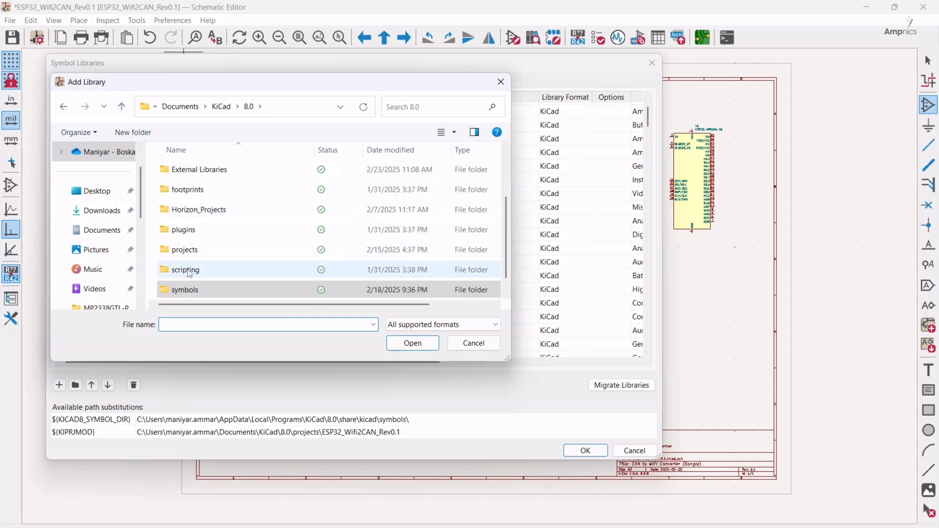
scroll(211, 249, "down", 1)
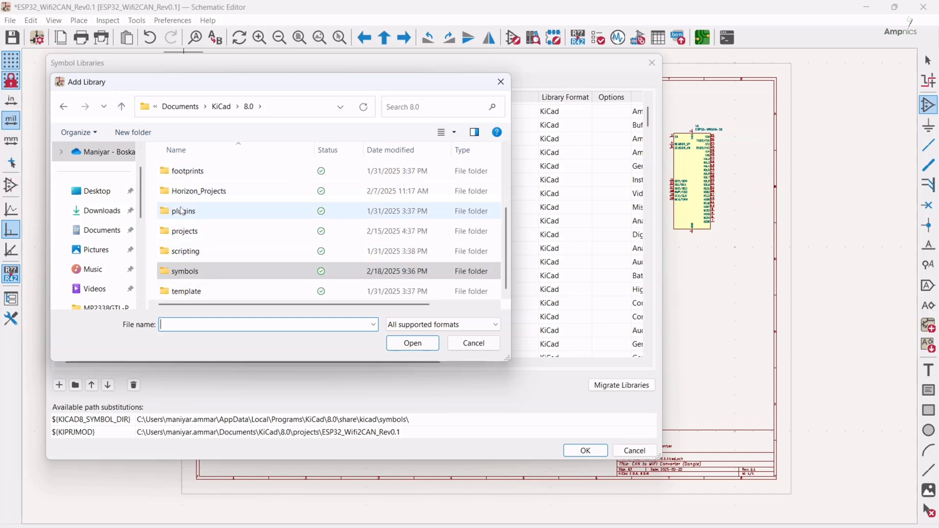
scroll(184, 252, "up", 2)
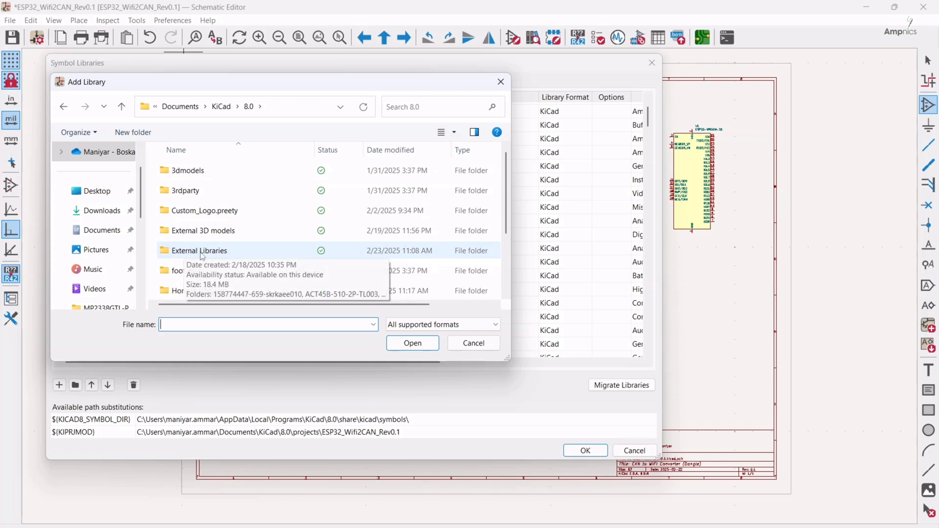
double_click(202, 252)
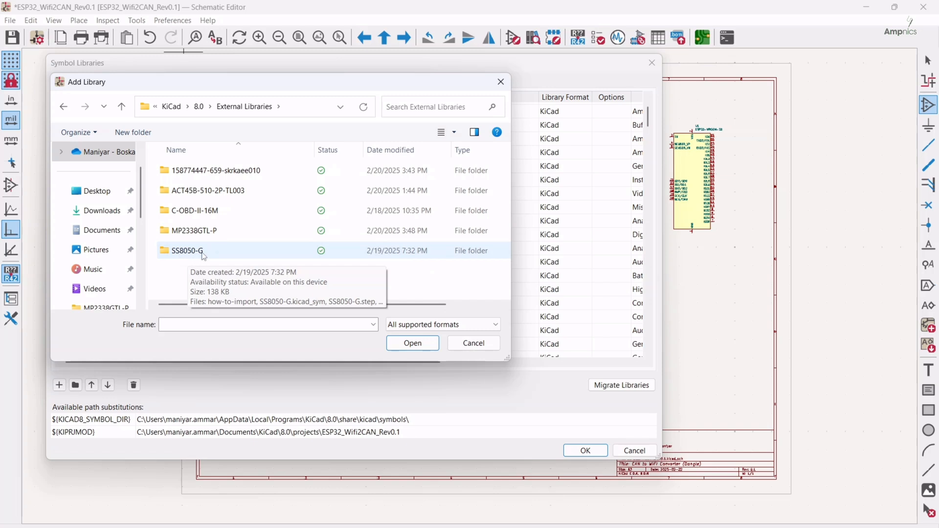
double_click(194, 215)
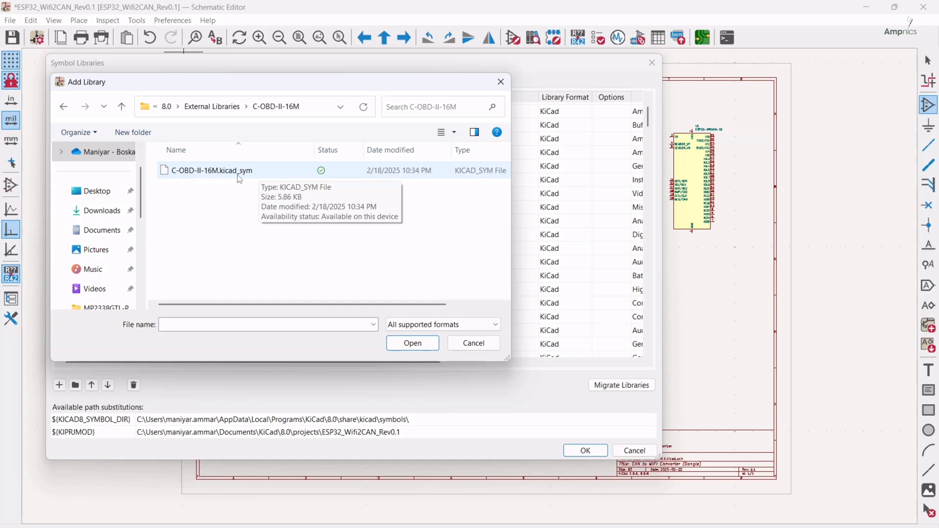
left_click(221, 176)
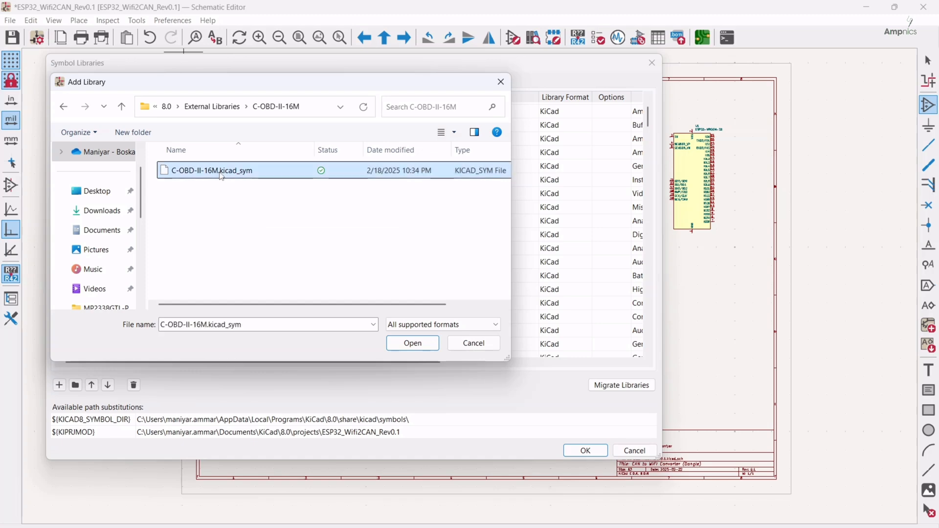
left_click(418, 344)
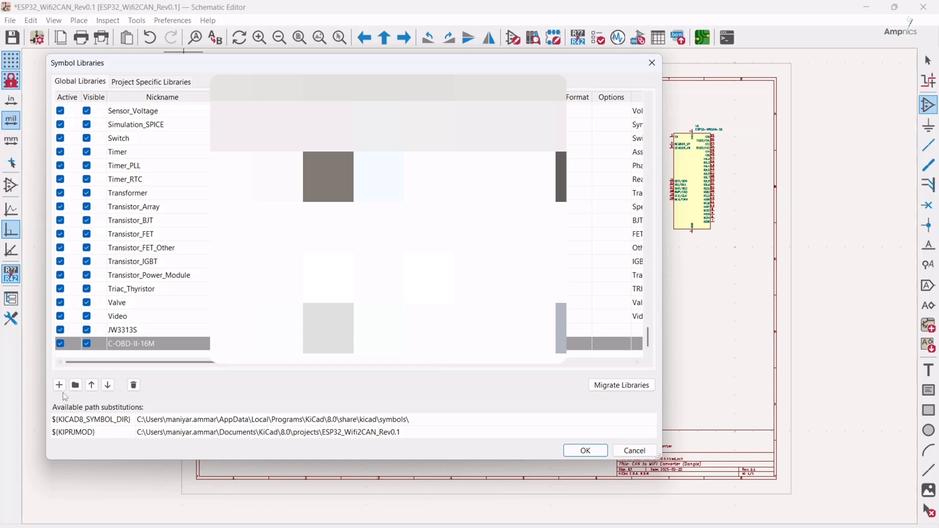
Add the MP2338_MNP symbol library from the MP2338GTL folder in External Libraries to the global symbol libraries.
left_click(75, 385)
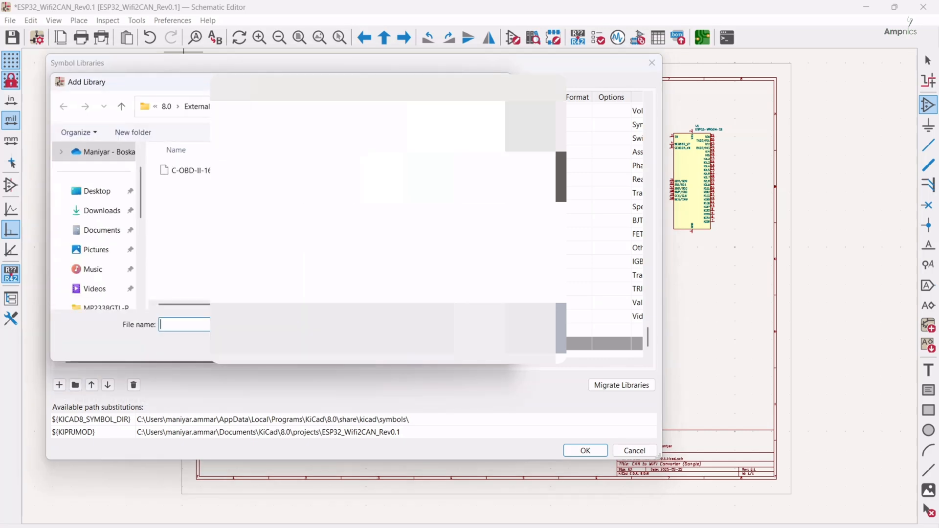
left_click(122, 107)
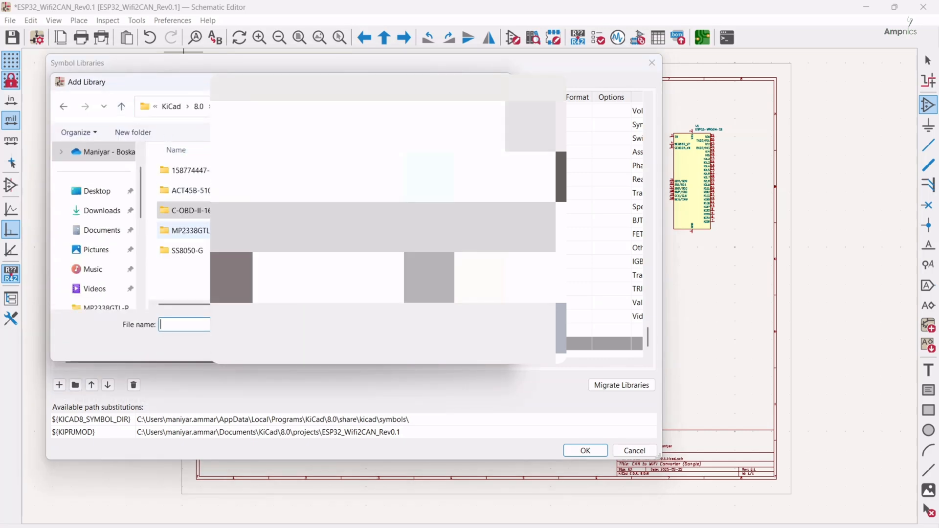
left_click(186, 171)
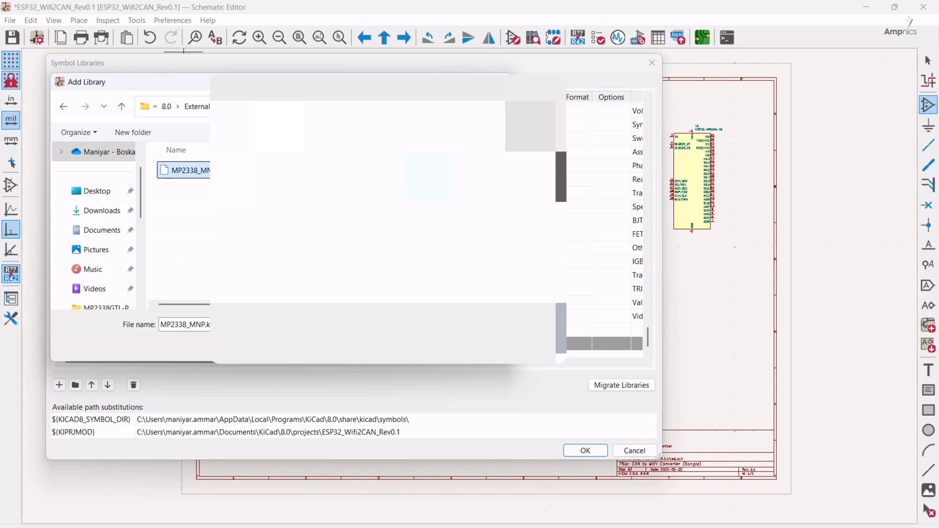
double_click(186, 171)
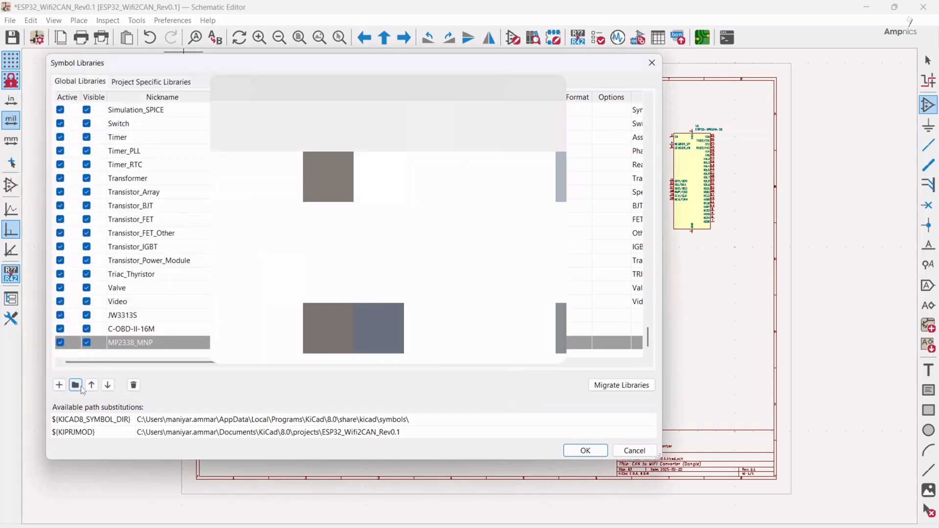
Add the ACT45B-510-2P-TL003 symbol library from its External Libraries folder to the global libraries and save the library table.
left_click(78, 386)
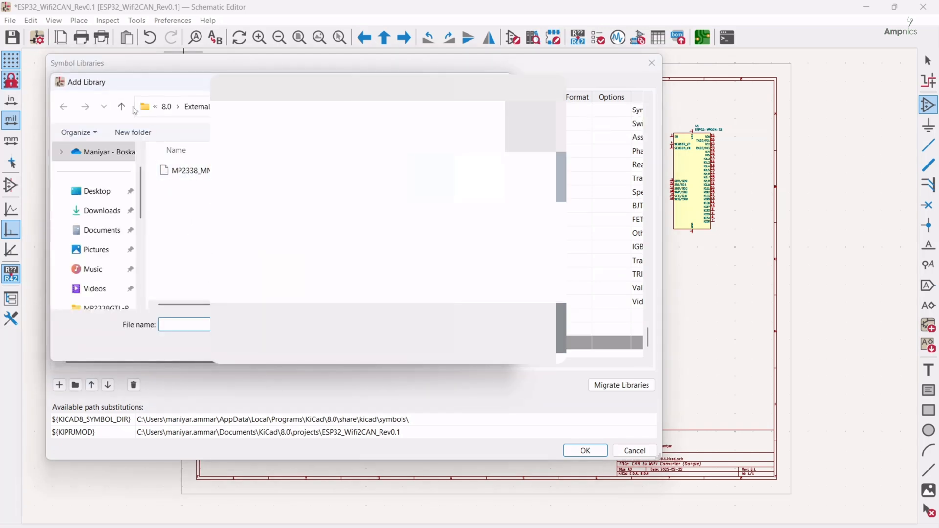
left_click(121, 107)
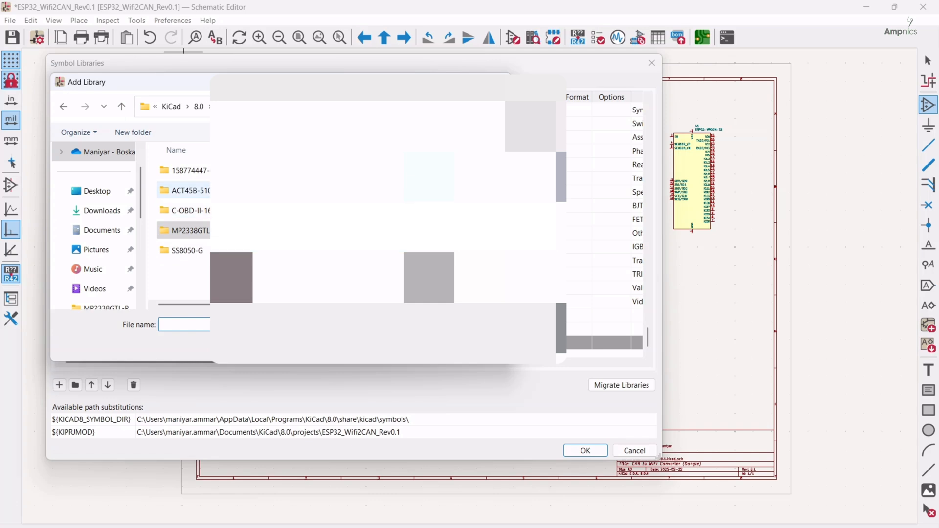
left_click(201, 192)
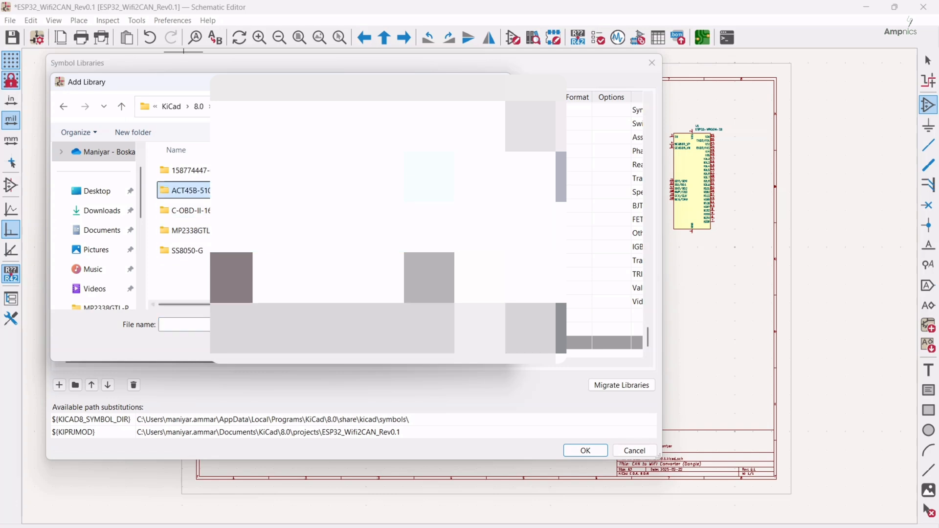
double_click(208, 194)
left_click(208, 178)
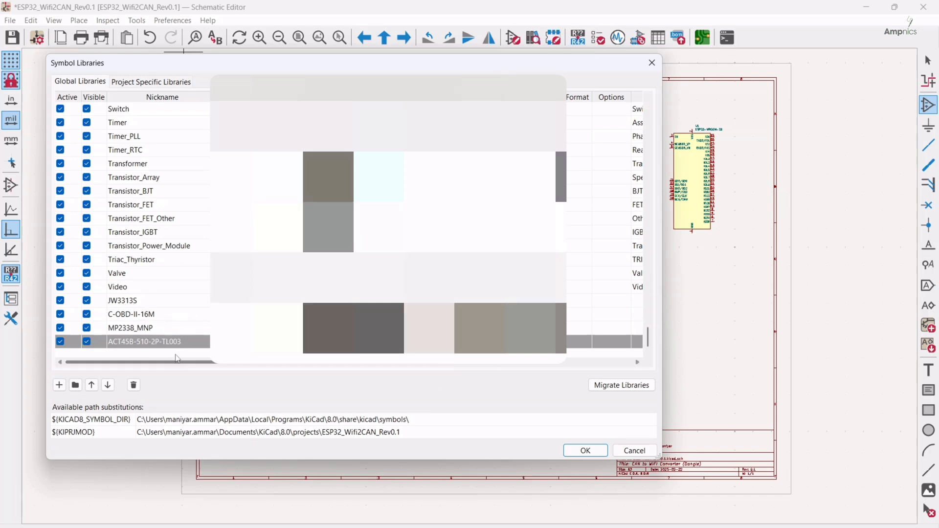
left_click(572, 456)
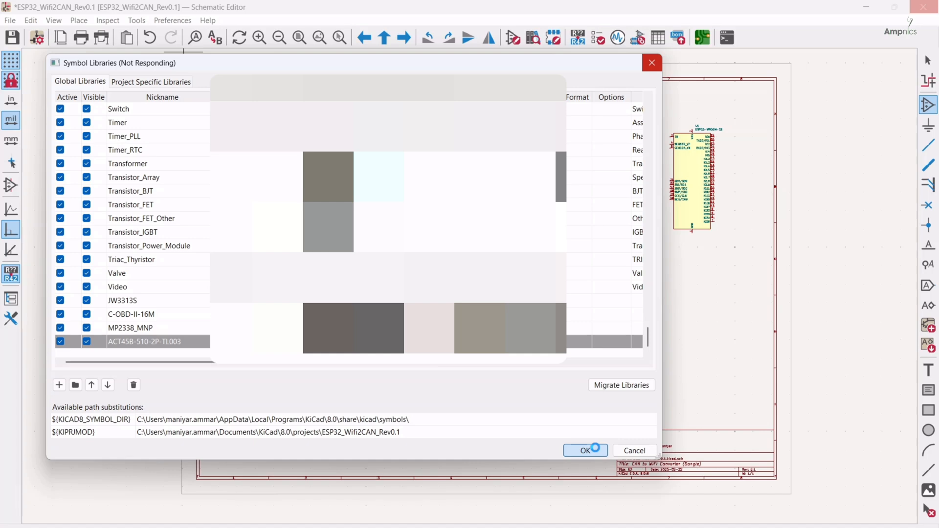
key("Escape")
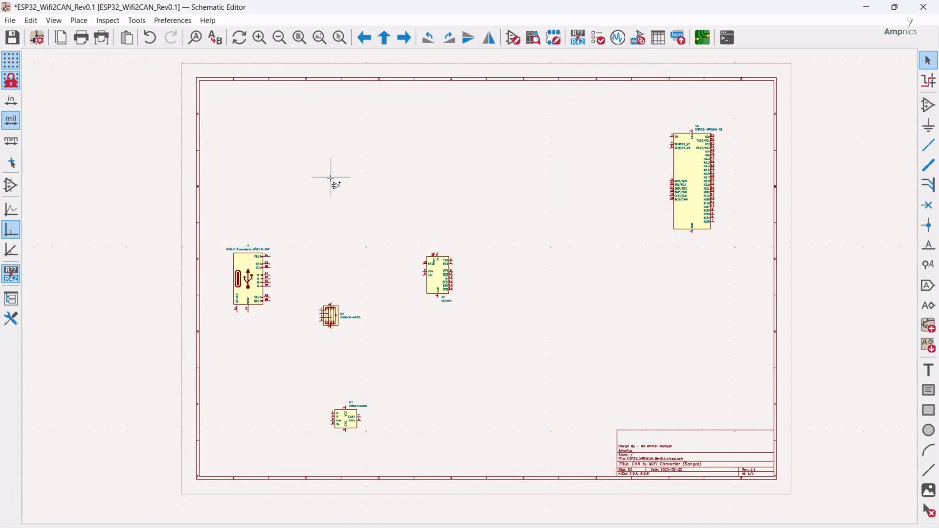
Place the C-OBD-II-16M connector symbol near the sheet's lower edge, just left of the title block.
key("a")
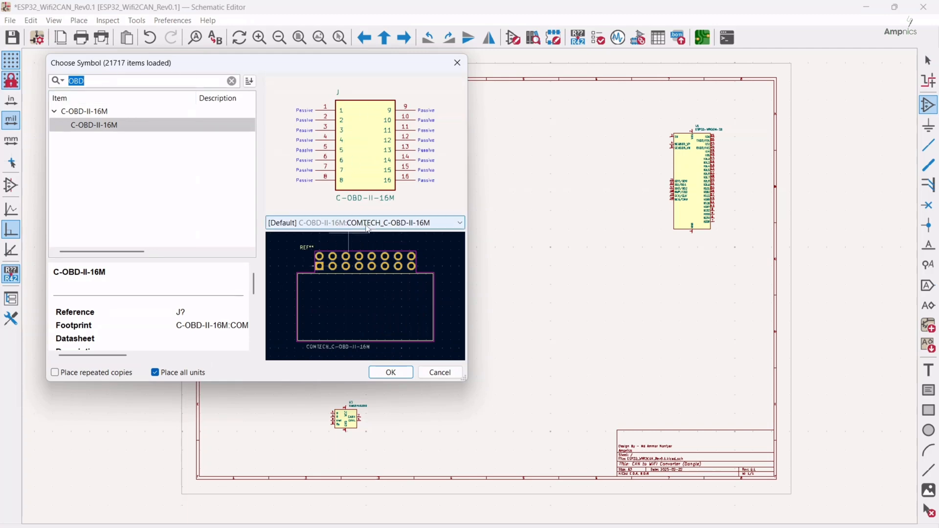
double_click(90, 126)
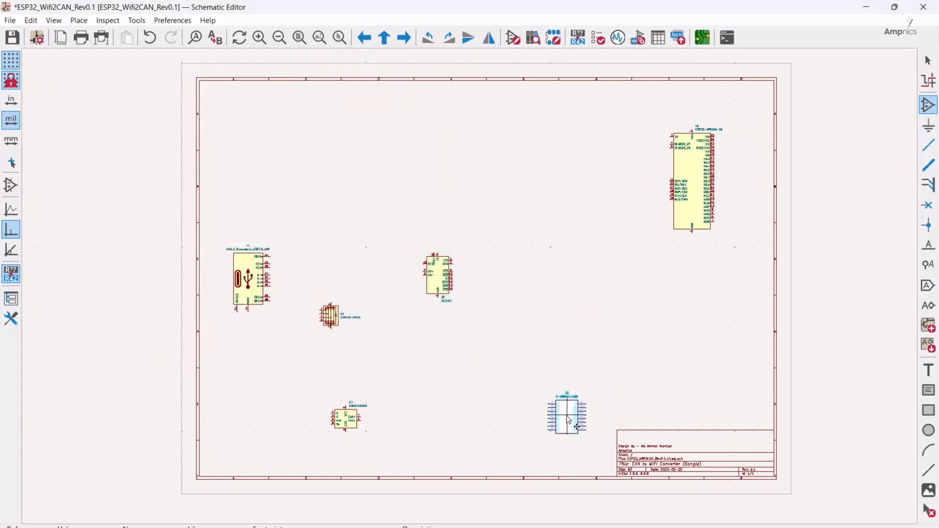
left_click(571, 418)
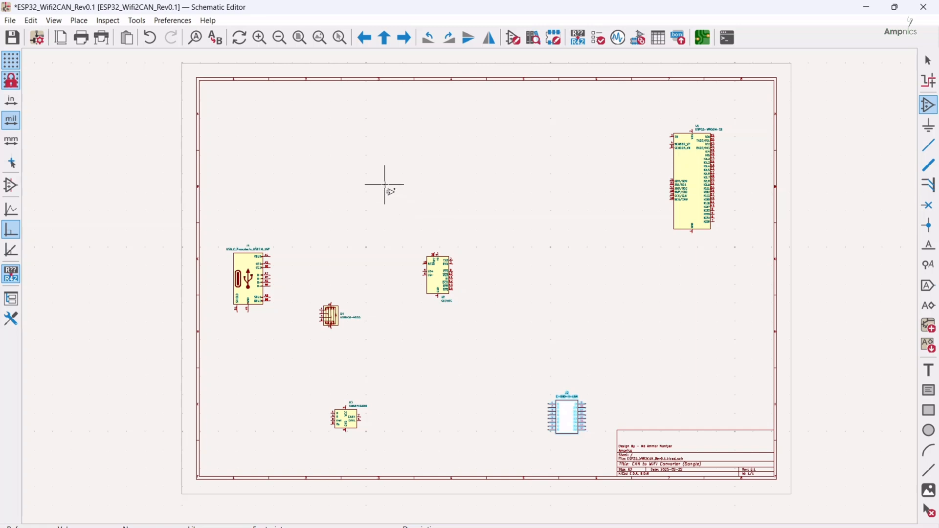
Find the MP2338GTL-P symbol and place it in the upper part of the sheet, above the CH340C and USB parts.
left_click(385, 185)
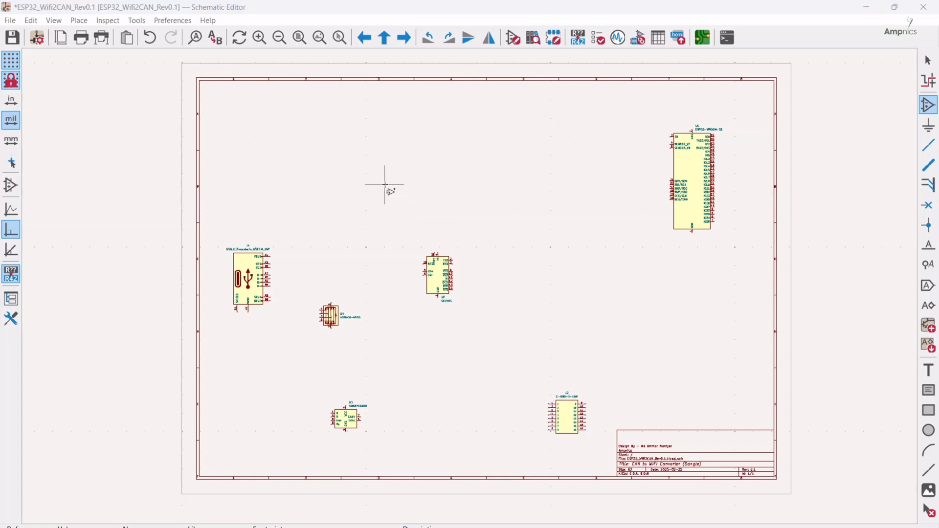
left_click(385, 185)
type("mp2338")
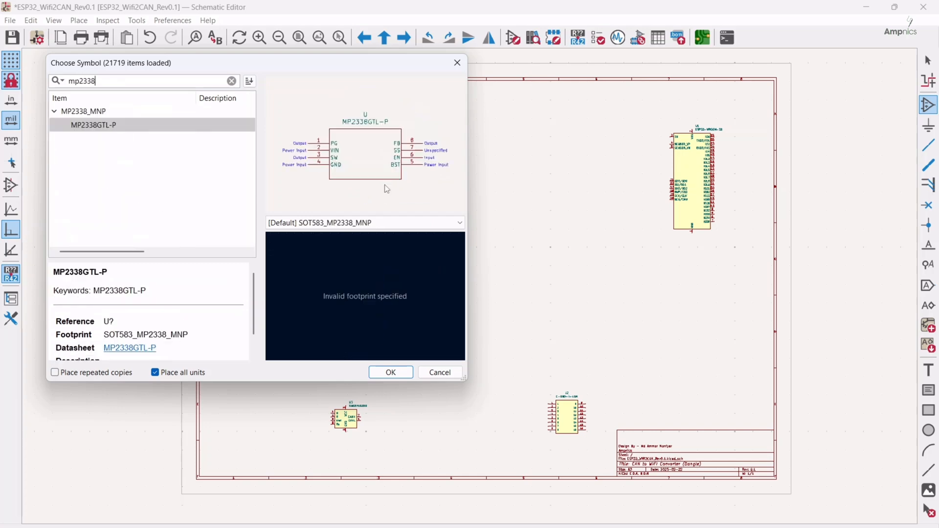
double_click(109, 127)
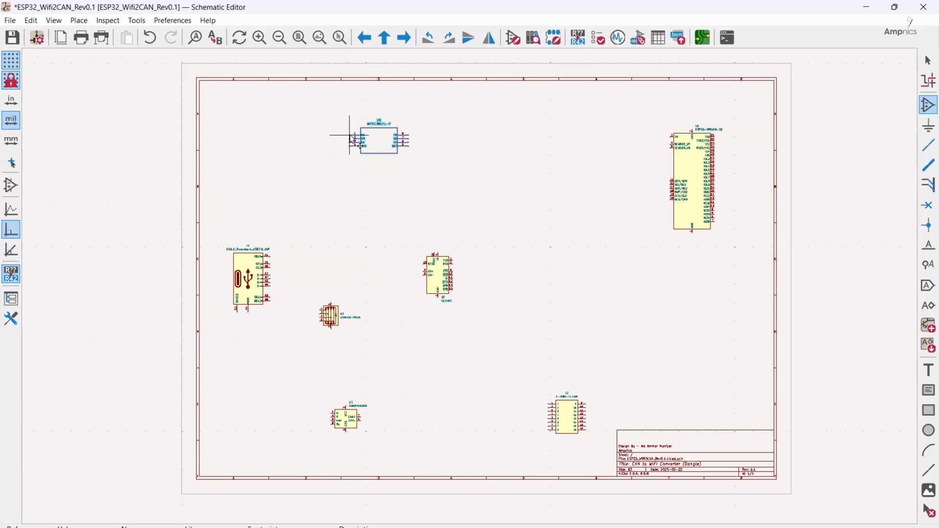
left_click(354, 139)
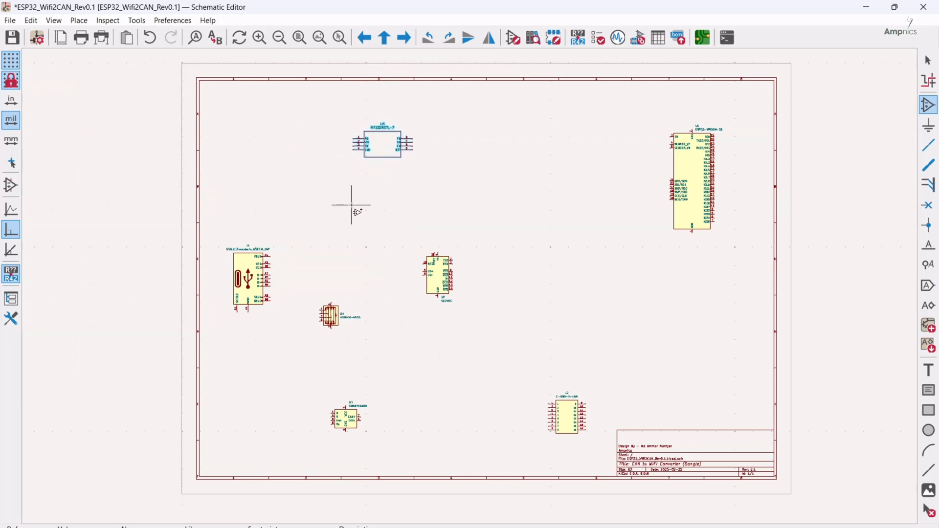
Place the ACT45B-510-2P-TL003 common-mode filter symbol between the SN65HVD230 transceiver and the C-OBD-II-16M connector.
scroll(372, 423, "up", 2)
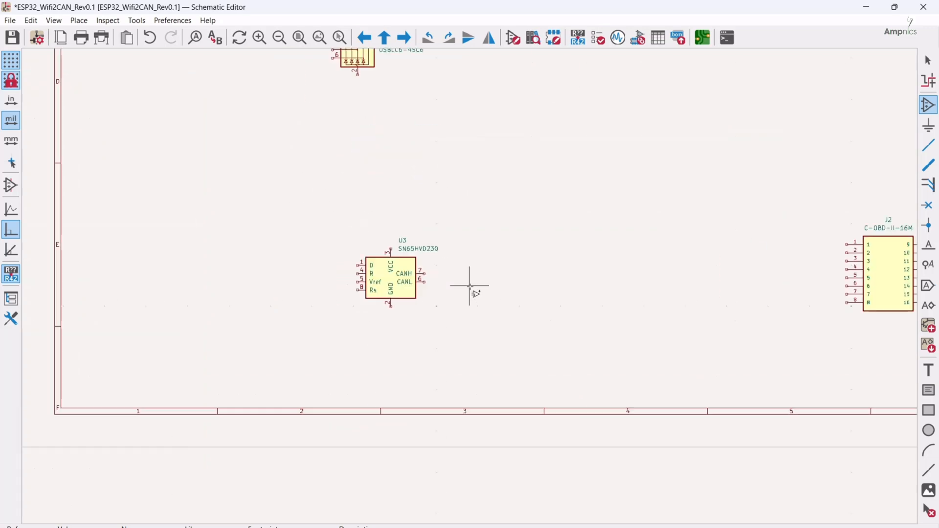
scroll(553, 279, "up", 1)
middle_click_drag(441, 248, 439, 237)
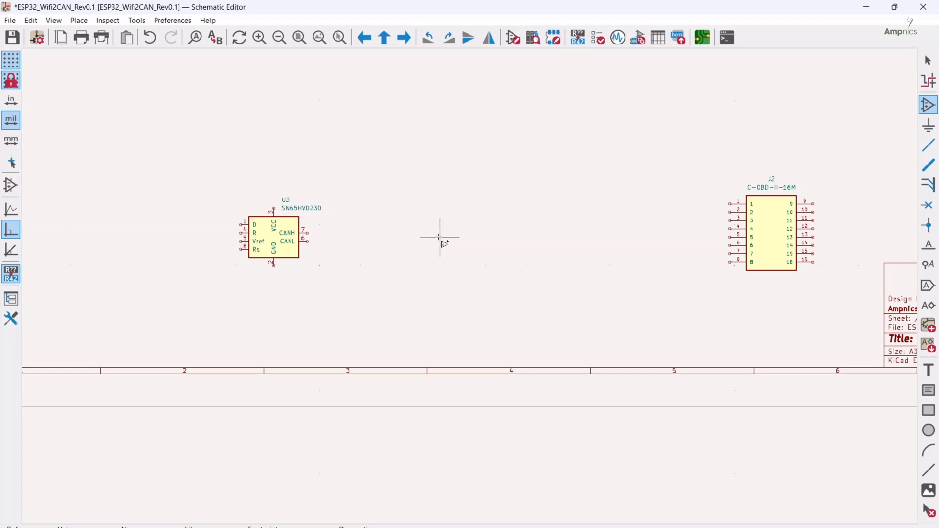
left_click(436, 235)
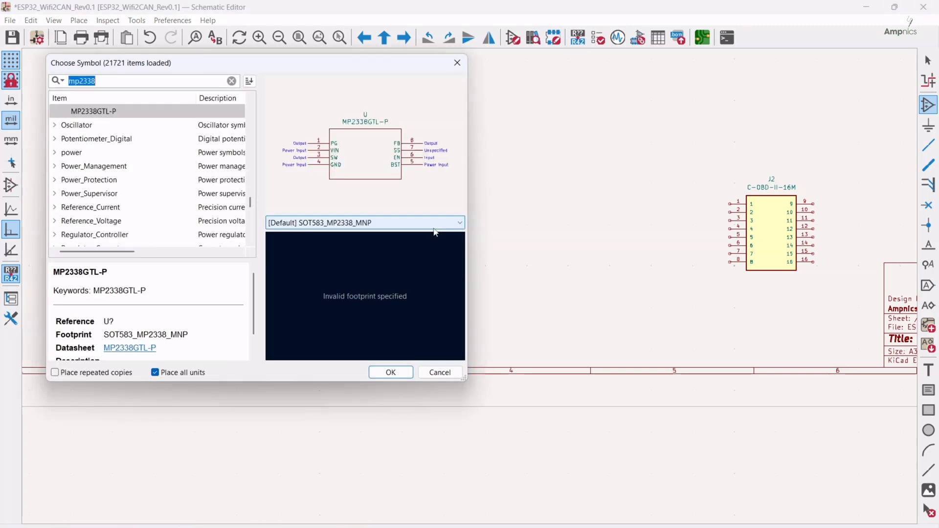
type("act")
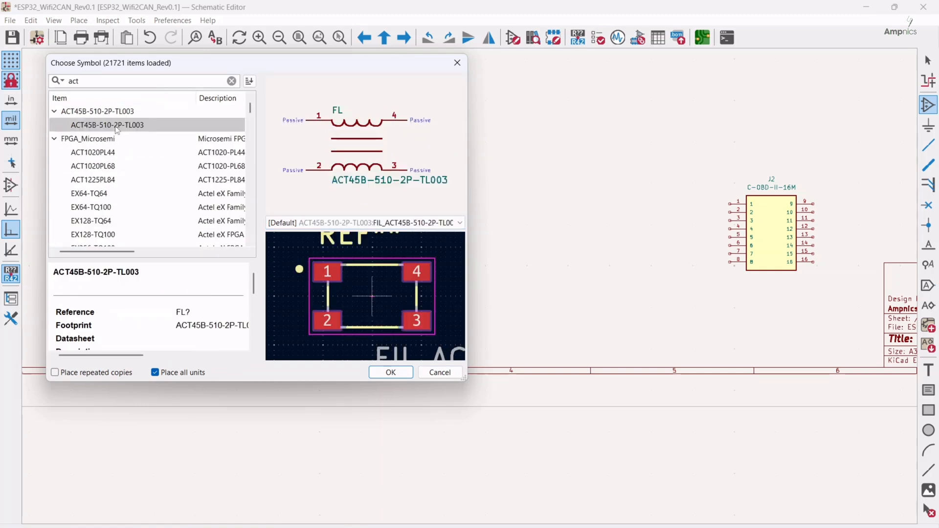
double_click(117, 128)
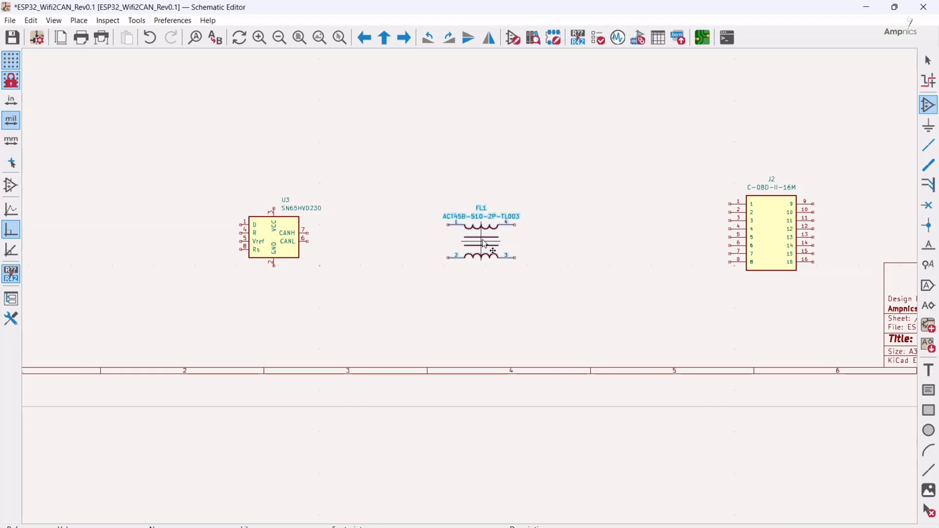
left_click(487, 239)
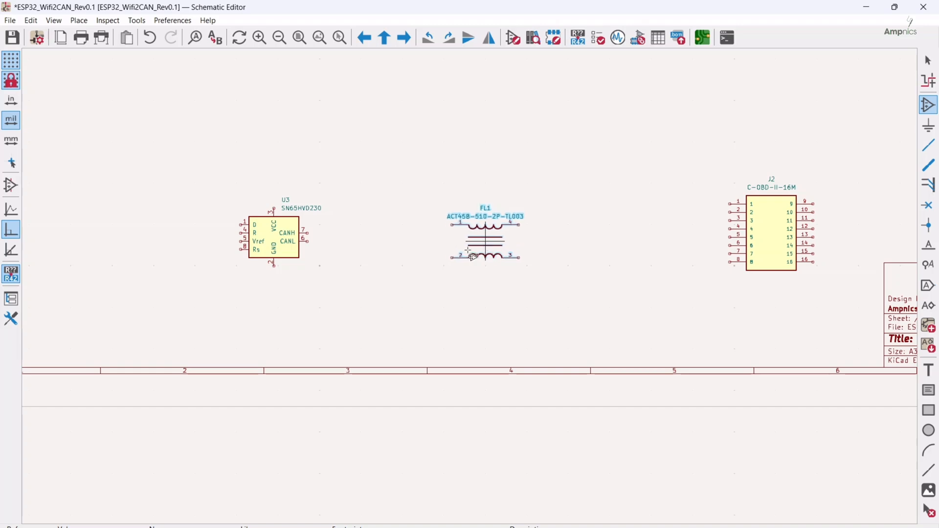
key("Escape")
Place a resistor symbol R in the free area to the right of the MP2338GTL-P.
scroll(373, 91, "down", 3)
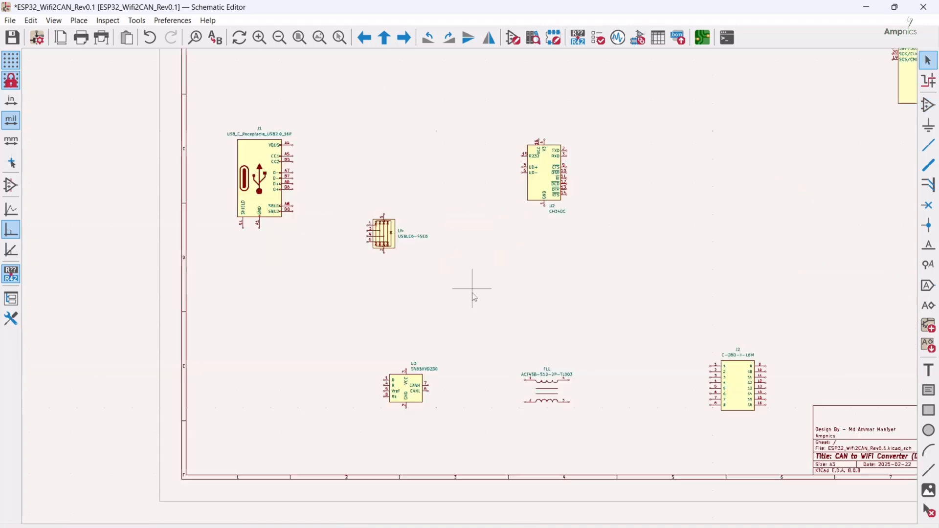
middle_click_drag(651, 190, 573, 273)
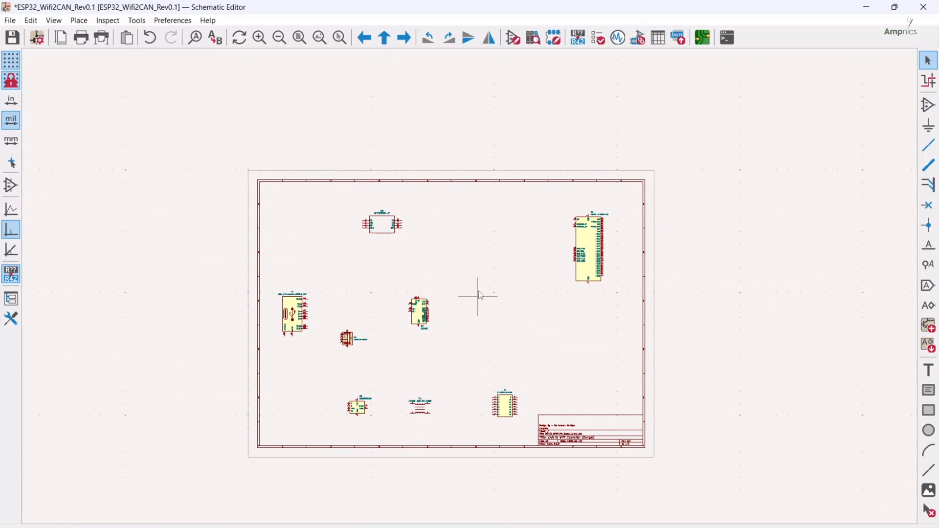
middle_click_drag(431, 269, 470, 243)
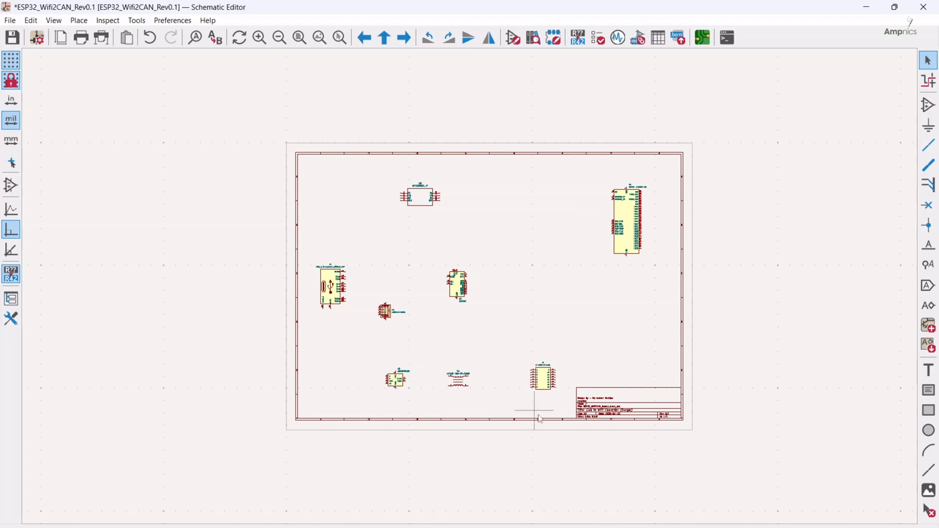
scroll(594, 257, "up", 3)
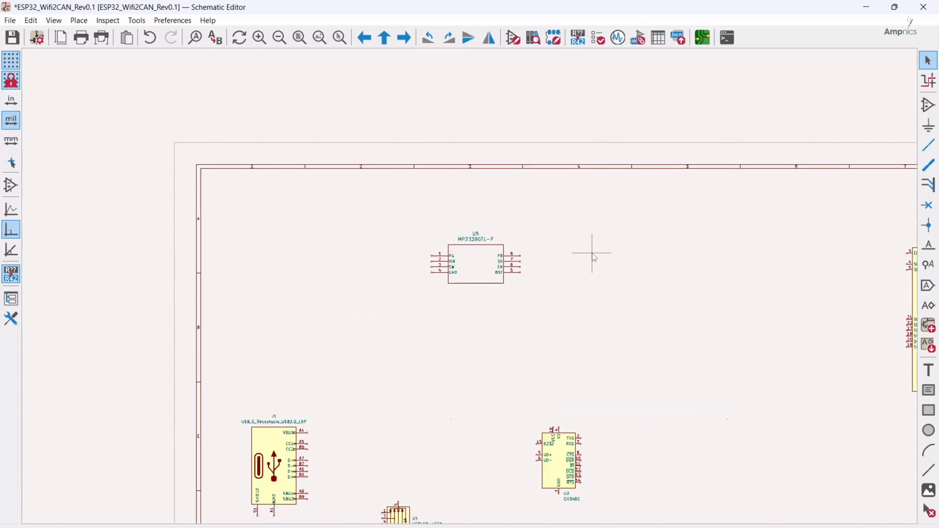
key("a")
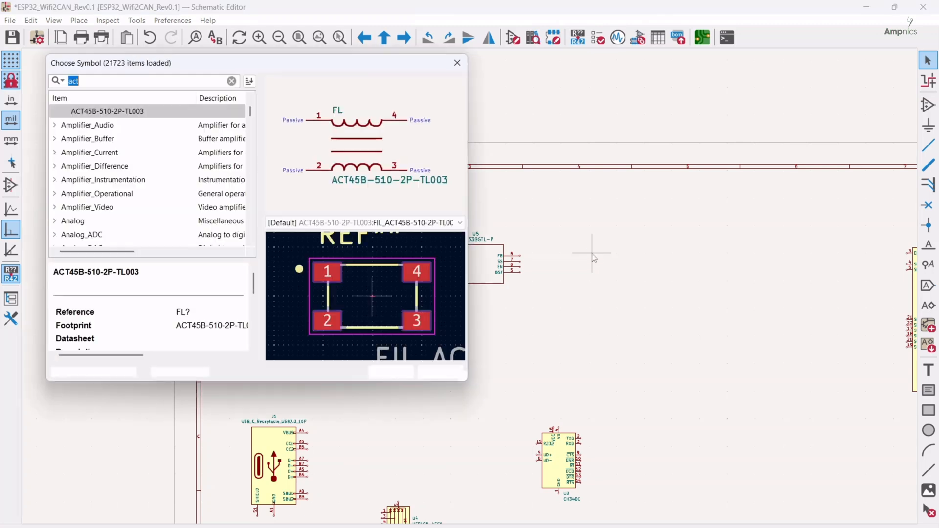
type("r")
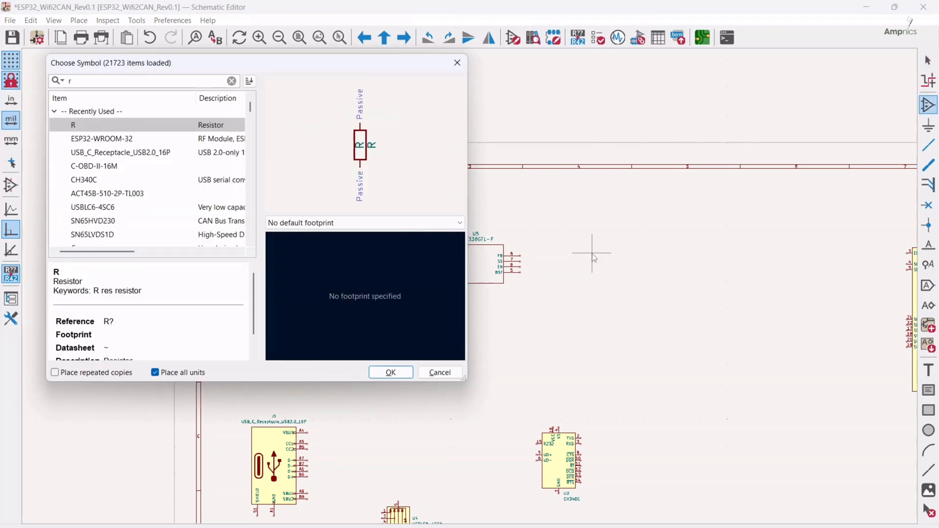
double_click(69, 124)
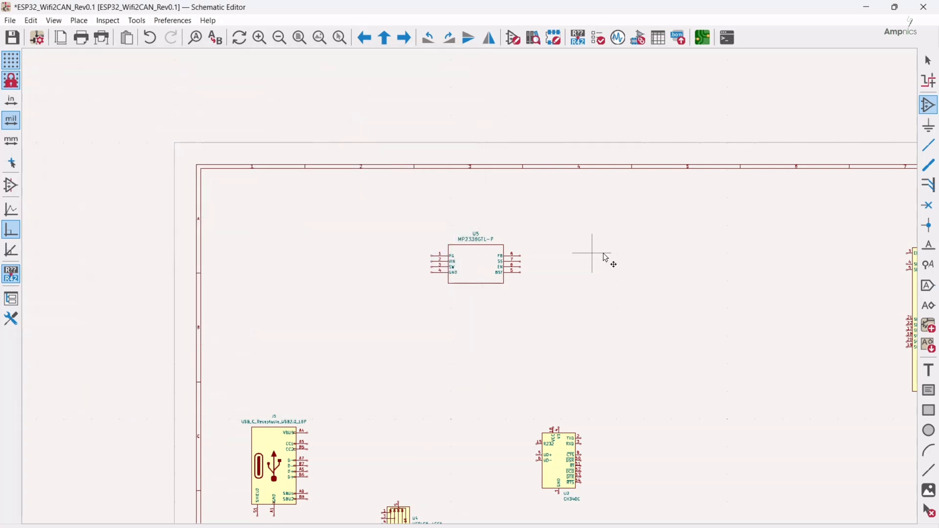
left_click(640, 237)
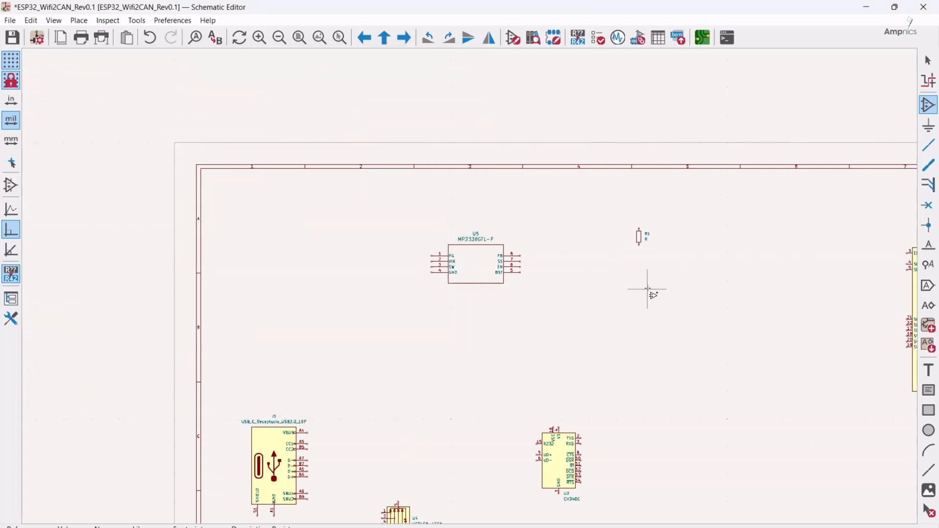
Place an unpolarized capacitor symbol C directly below the resistor beside the MP2338GTL-P.
left_click(648, 292)
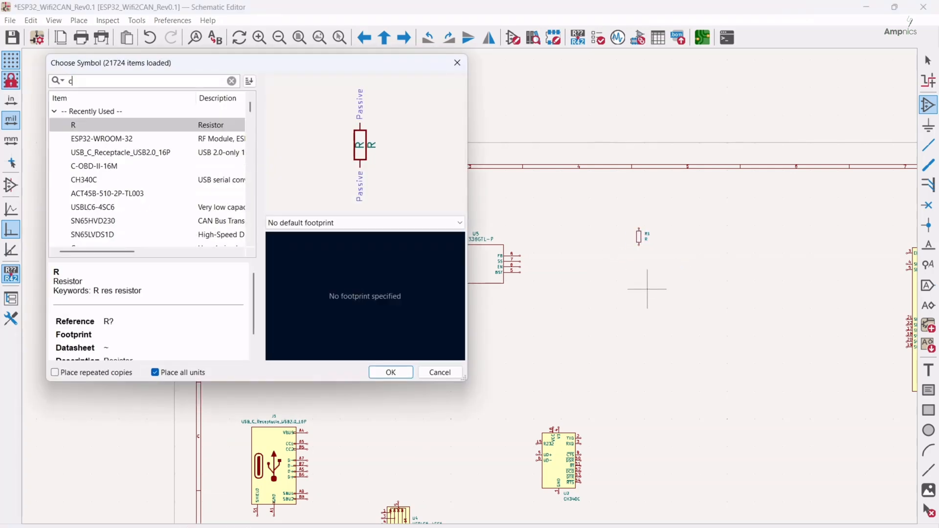
type("c")
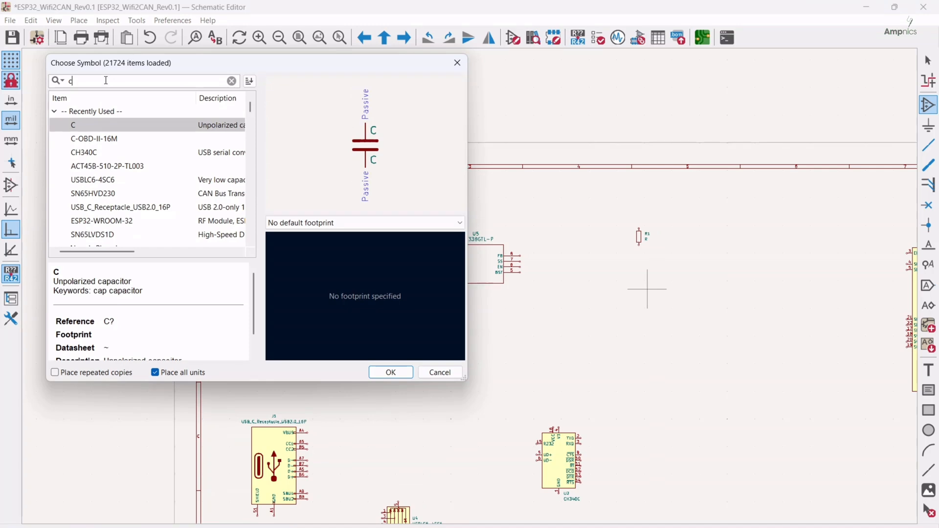
double_click(94, 128)
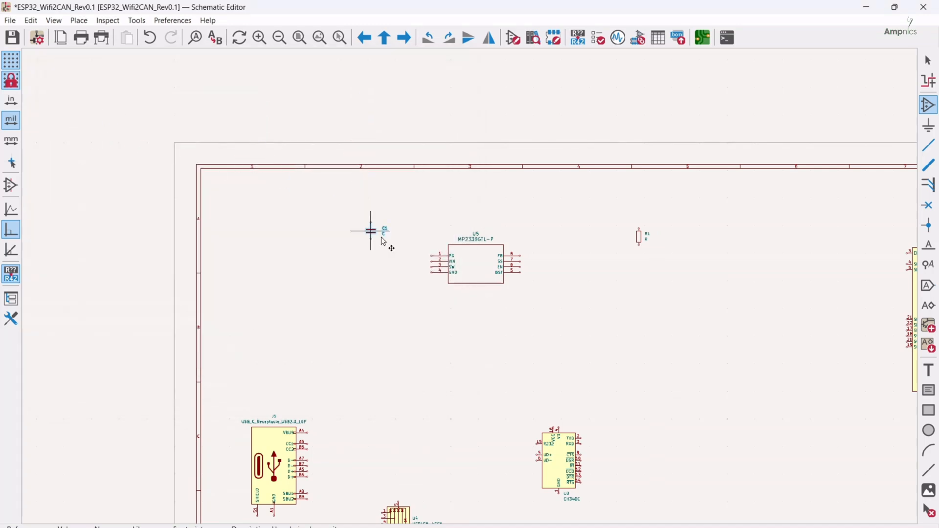
left_click(637, 287)
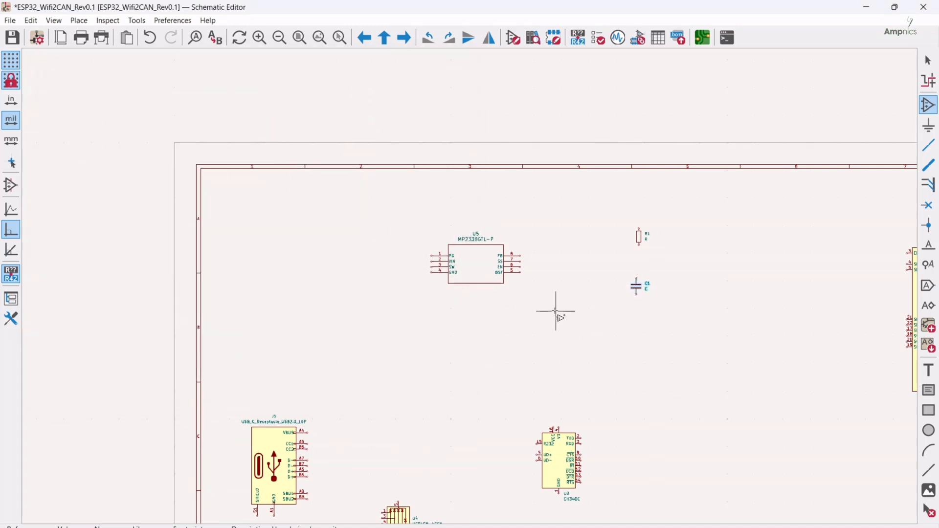
Place an LED symbol in the free area below and to the right of the capacitor.
left_click(556, 316)
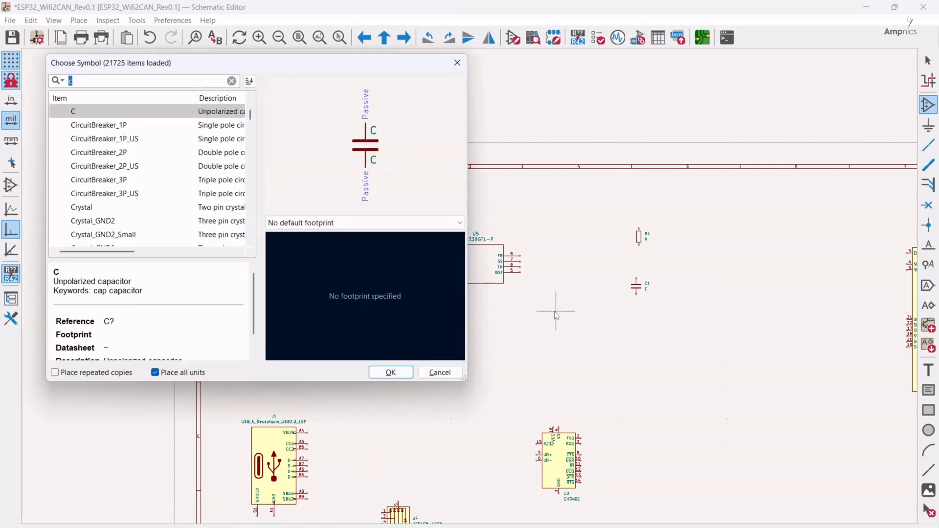
key("BackSpace")
type("led")
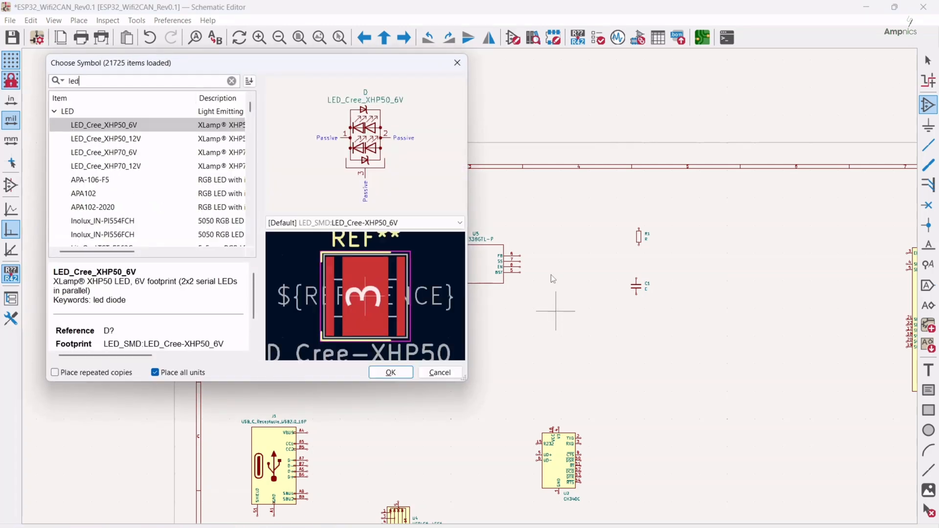
double_click(105, 126)
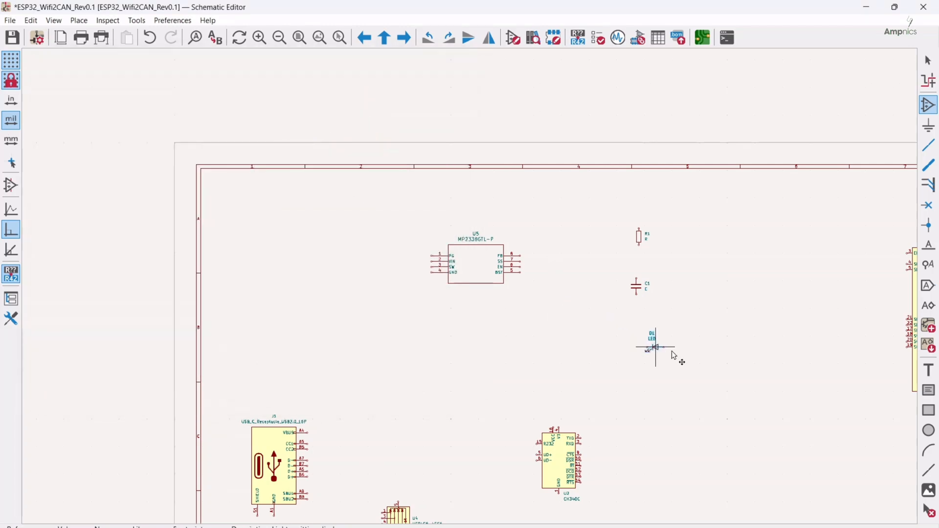
left_click(723, 319)
key("Escape")
key("Home")
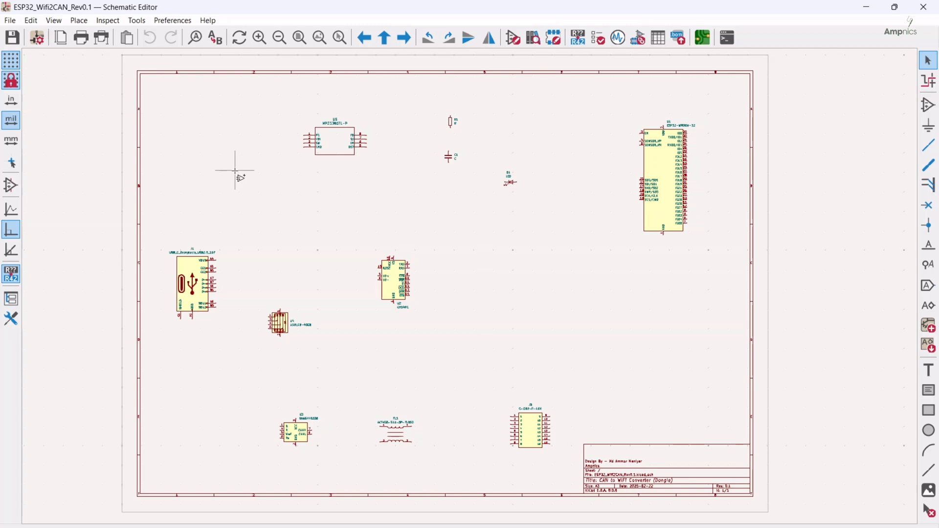
Find the SMAJ15CA bidirectional TVS diode and place it to the left of the MP2338GTL-P.
left_click(235, 171)
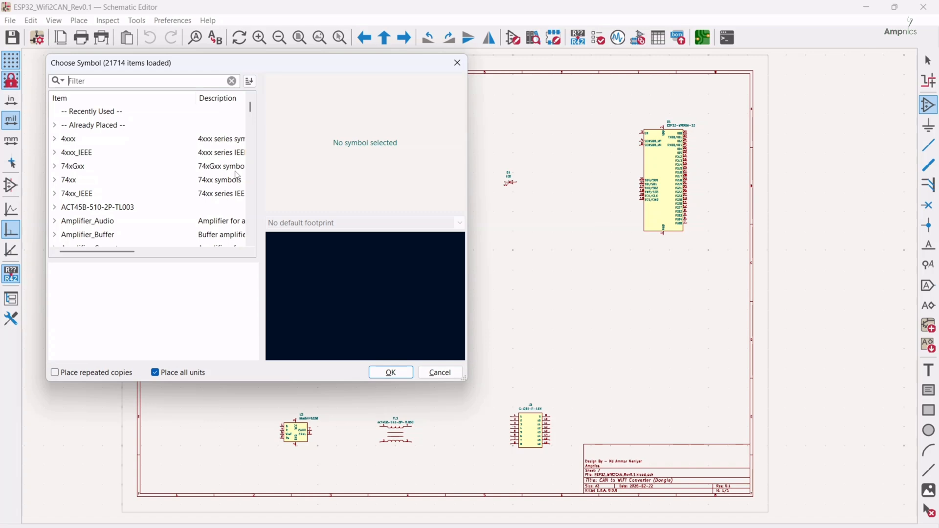
type("m")
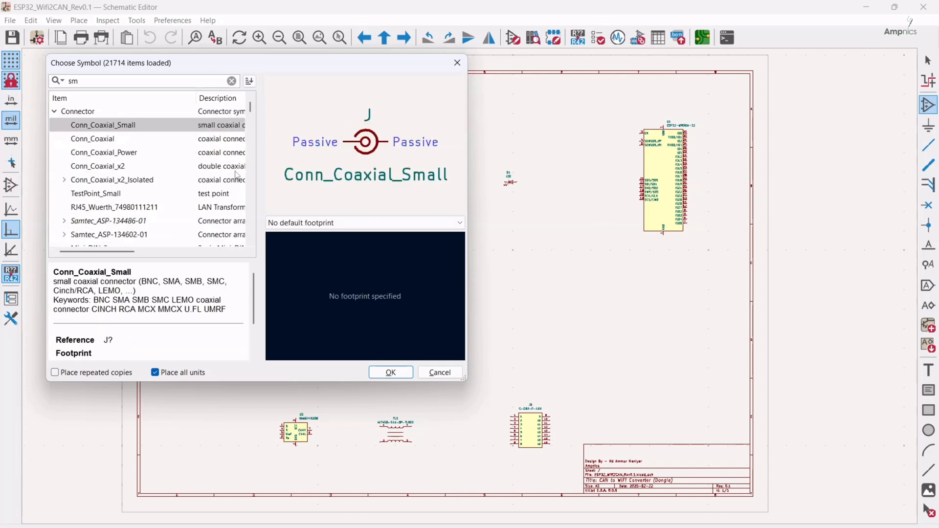
type("aj")
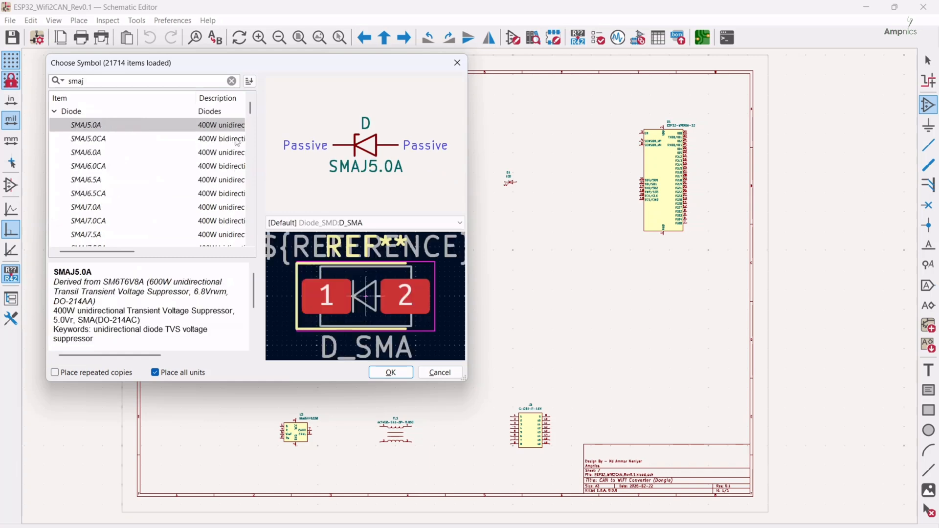
scroll(147, 193, "down", 6)
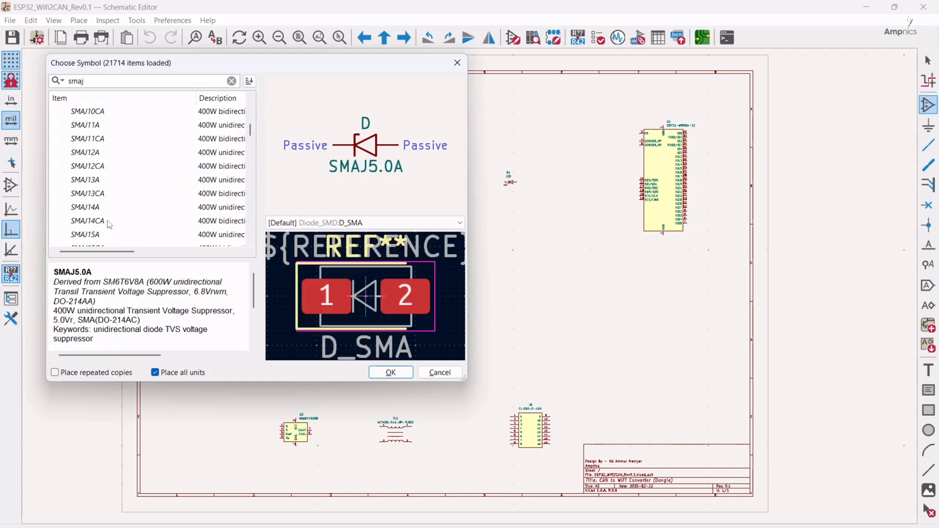
scroll(106, 228, "down", 1)
left_click(88, 209)
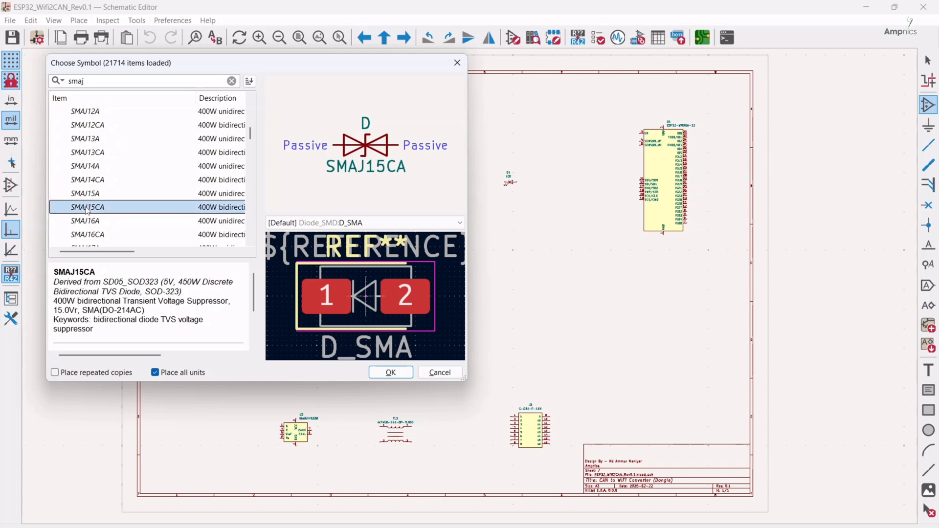
double_click(88, 209)
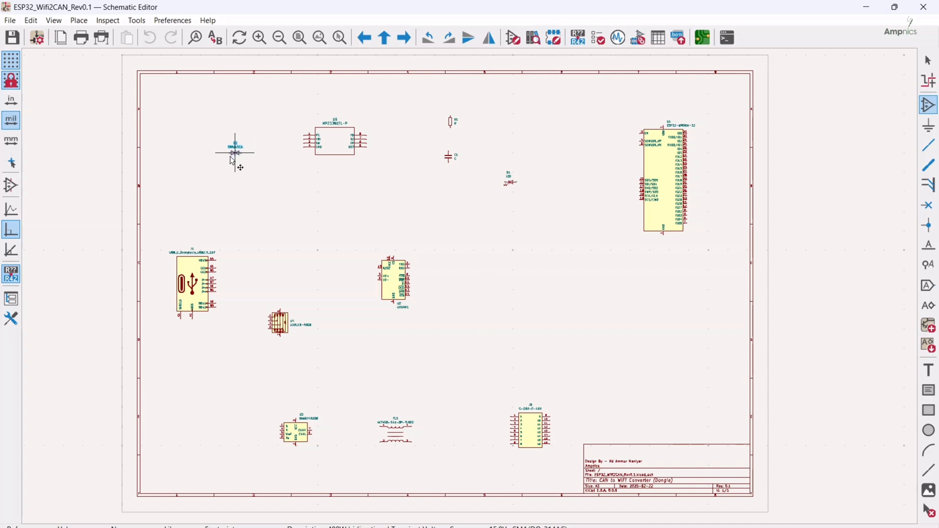
left_click(249, 157)
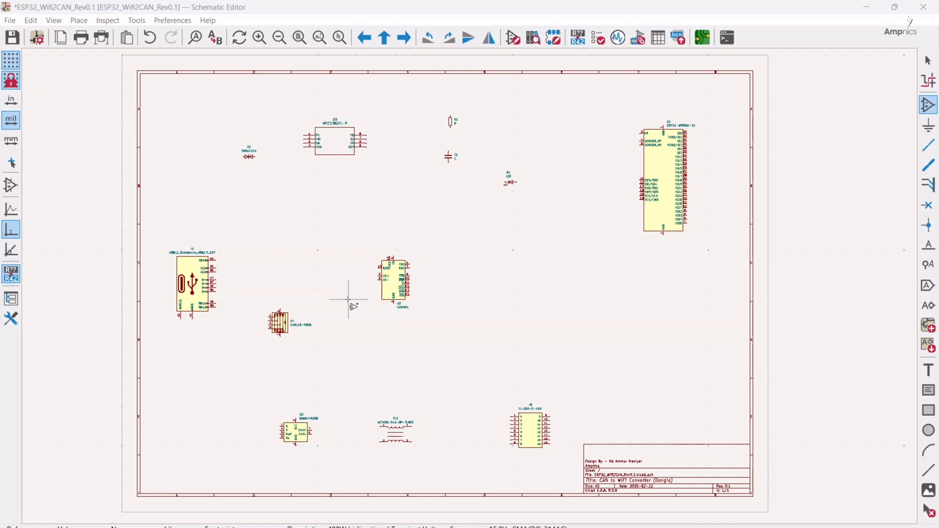
Find the SZNUP2105L CAN bus protector and place it between the ACT45B filter and the C-OBD-II-16M connector, slightly below them.
left_click(349, 299)
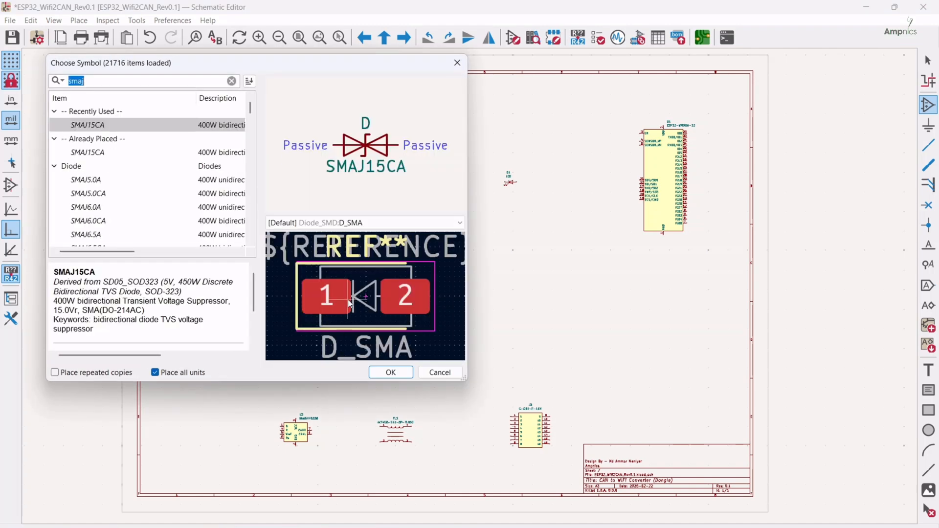
type("zn")
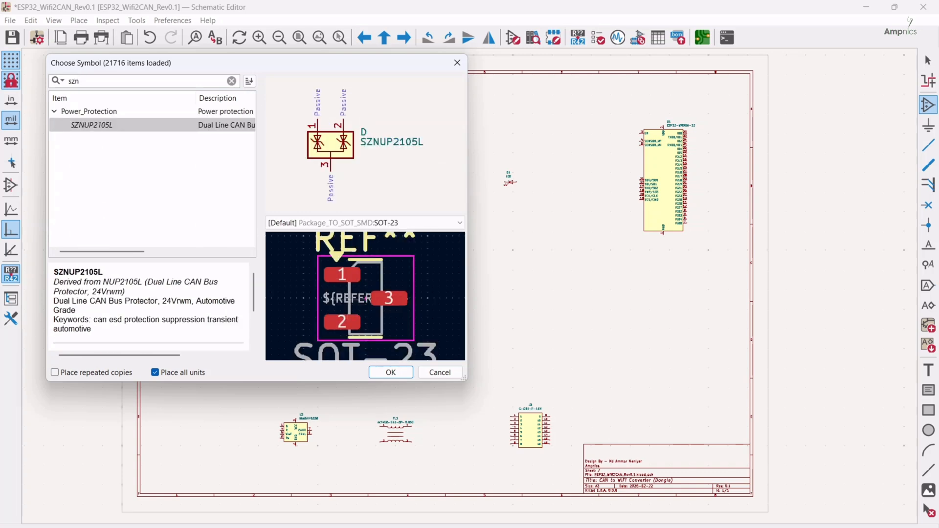
double_click(93, 126)
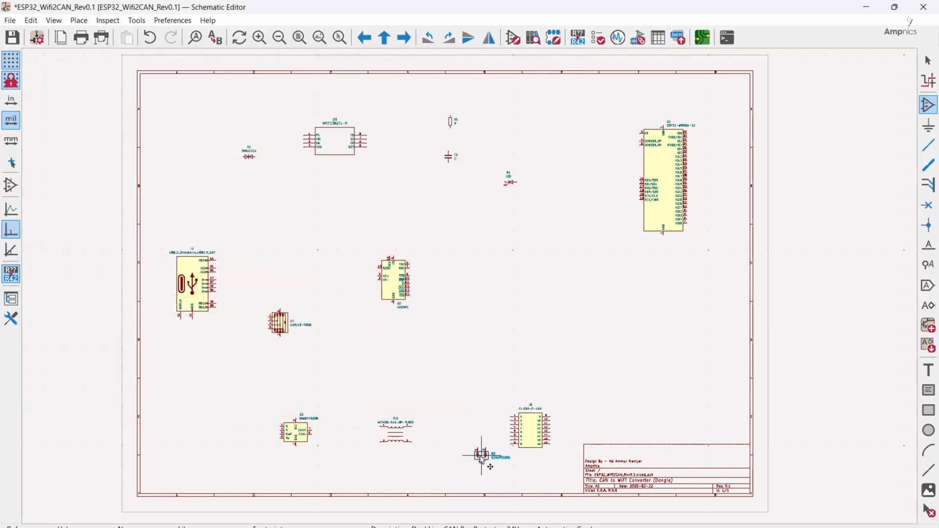
left_click(446, 458)
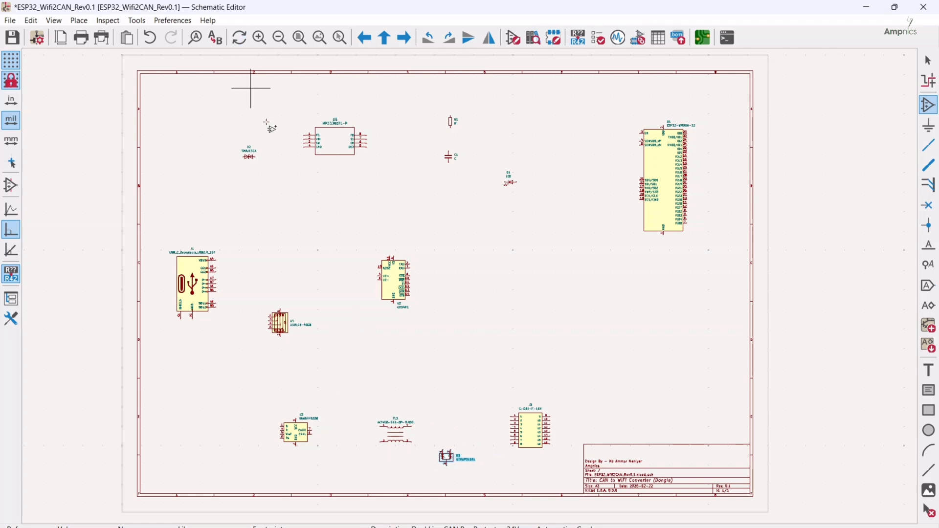
Place an inductor symbol L directly below the MP2338GTL-P.
left_click(313, 200)
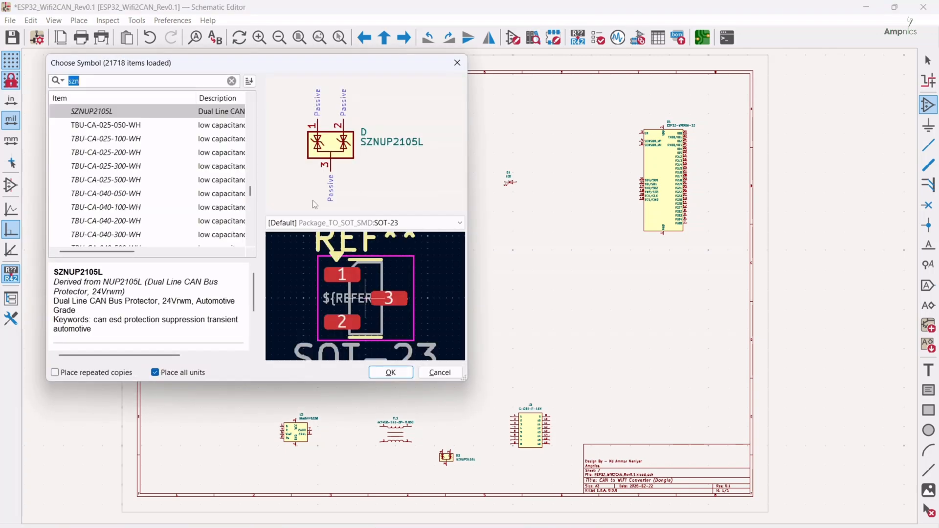
key("BackSpace")
type("l")
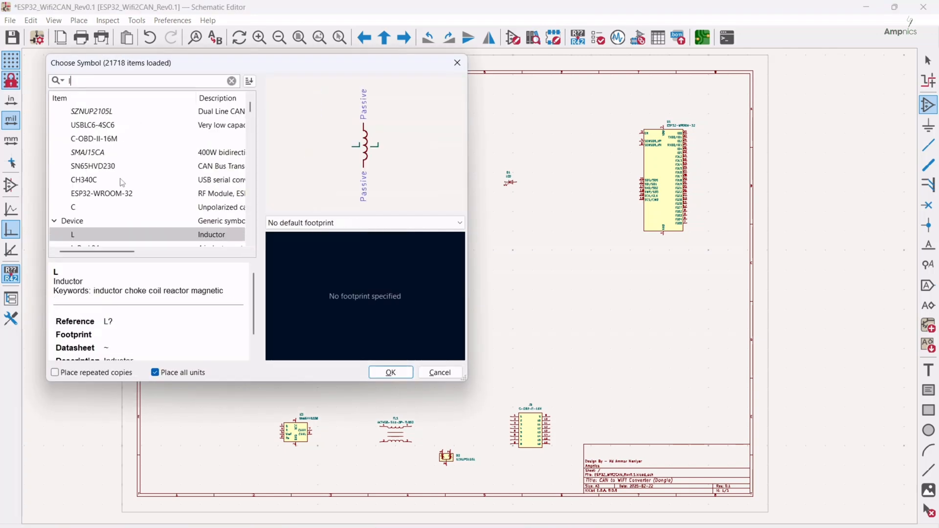
double_click(93, 234)
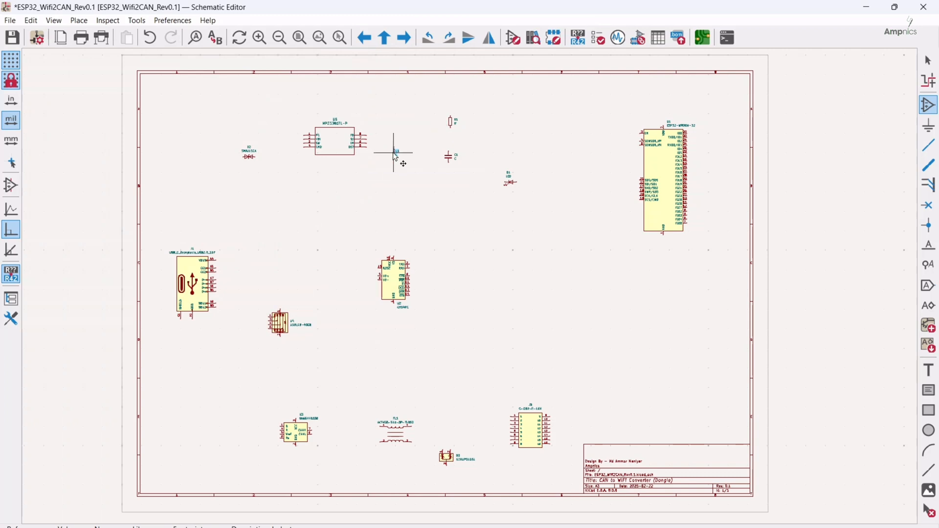
left_click(338, 183)
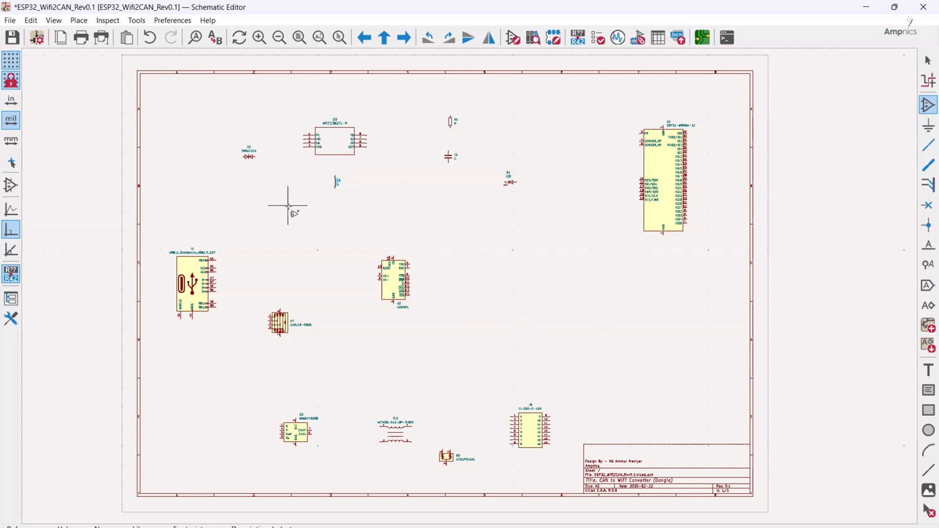
key("Escape")
Line up capacitor C1, the upright SMAJ15CA diode and resistor R1 in a row to the left of the MP2338GTL-P.
scroll(282, 186, "up", 2, "ctrl")
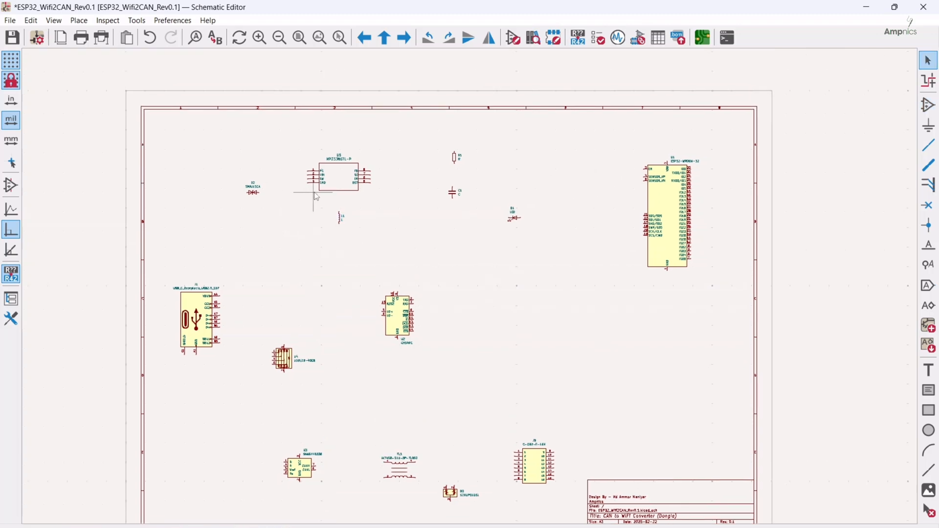
scroll(252, 184, "up", 5)
middle_click_drag(568, 247, 760, 239)
scroll(390, 349, "down", 4)
left_click_drag(384, 337, 349, 283)
left_click_drag(423, 316, 384, 289)
left_click_drag(725, 264, 423, 274)
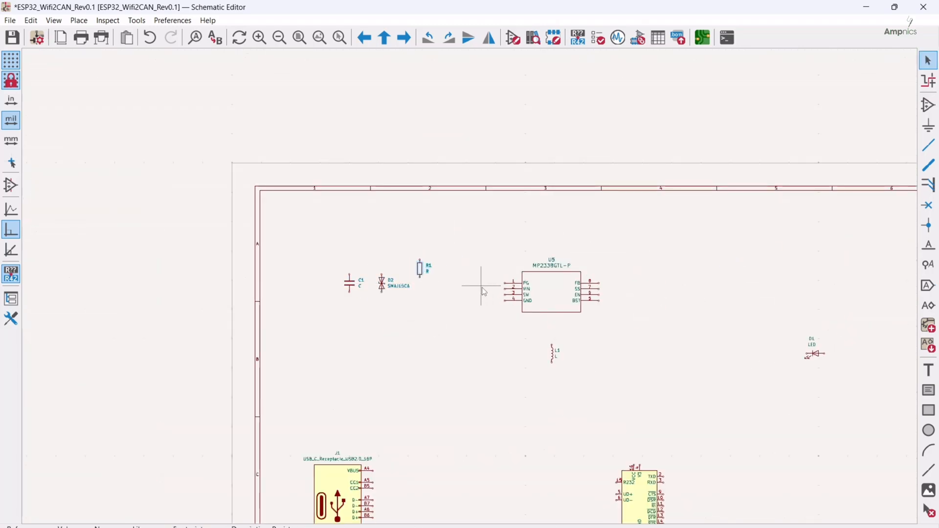
Duplicate resistor R1 and place the copy directly below it.
scroll(490, 288, "up", 3)
middle_click_drag(500, 290, 446, 228)
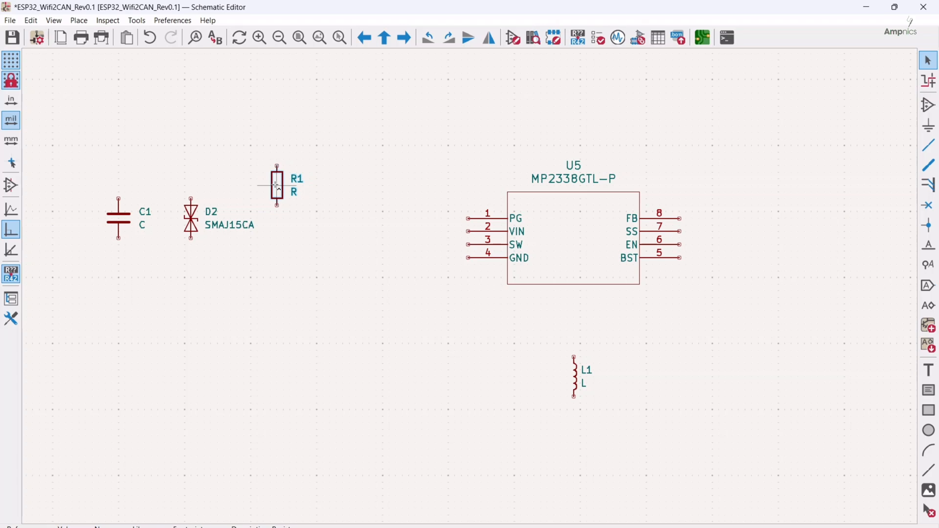
key("ctrl+d")
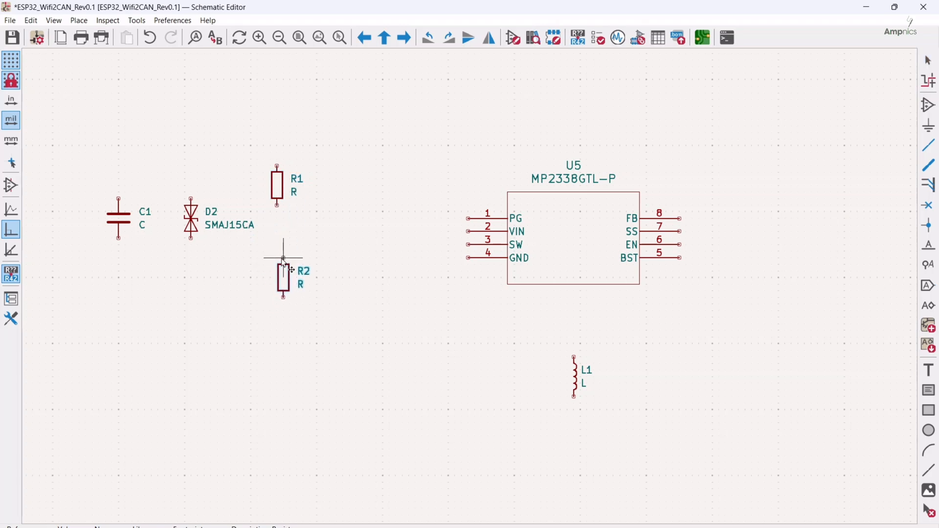
left_click(276, 245)
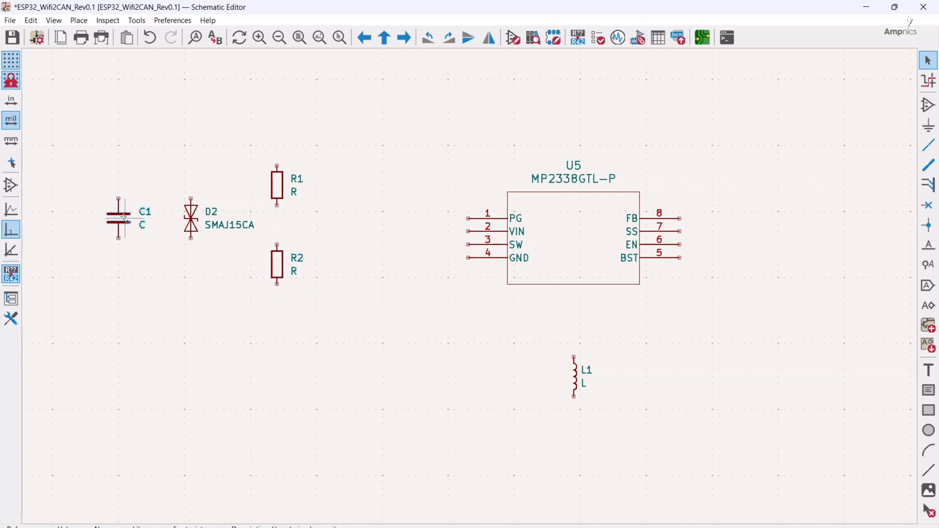
Duplicate capacitor C1 three times and place the copies in a row between the resistors and the MP2338GTL-P.
key("ctrl+d")
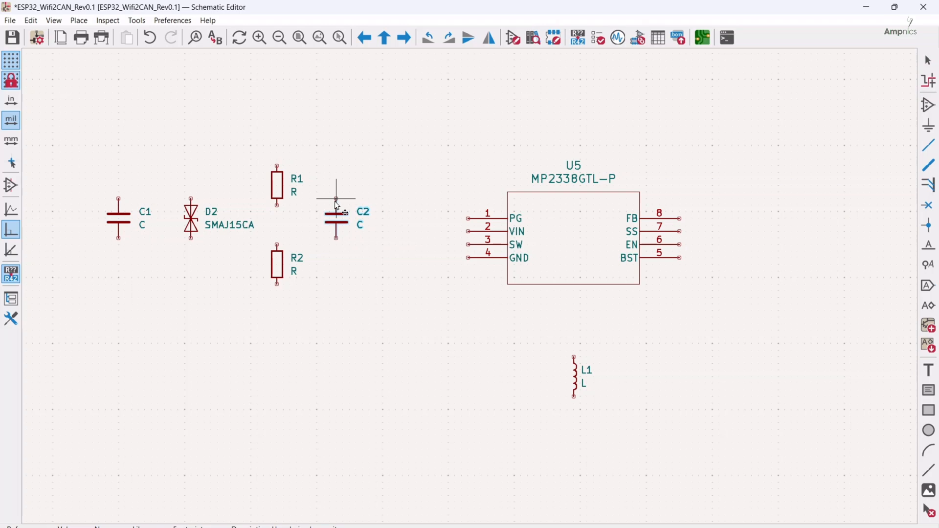
left_click(338, 206)
key("ctrl+d")
left_click(403, 251)
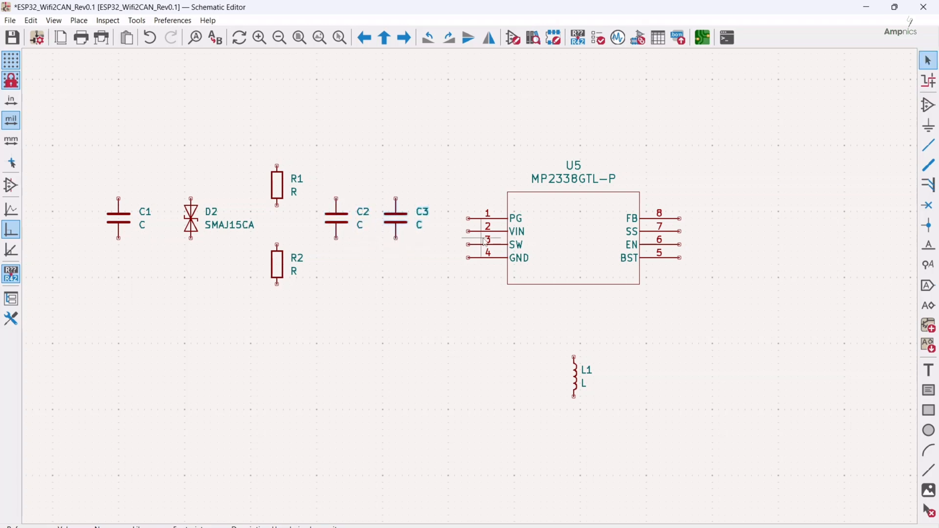
key("ctrl+d")
left_click(450, 259)
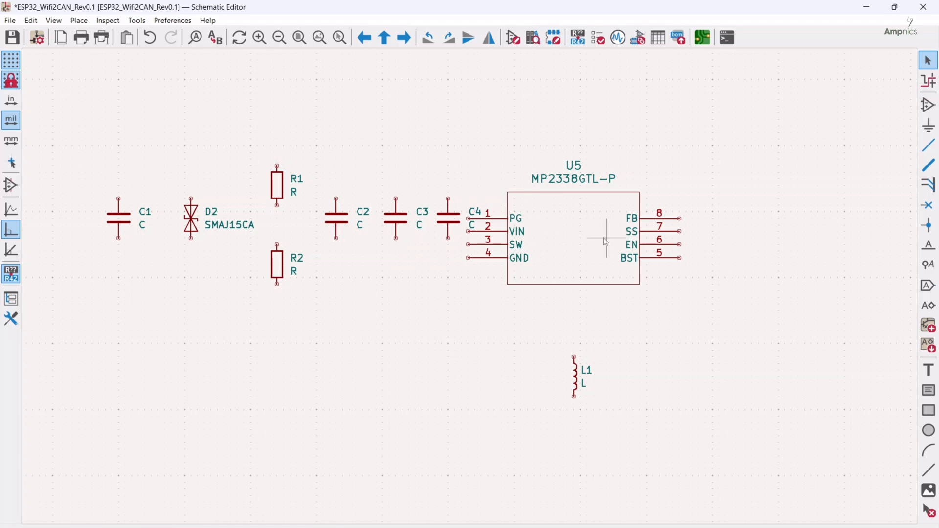
Move the MP2338GTL-P farther right of the capacitor row and place a resistor copy above and left of its PG pin.
key("m")
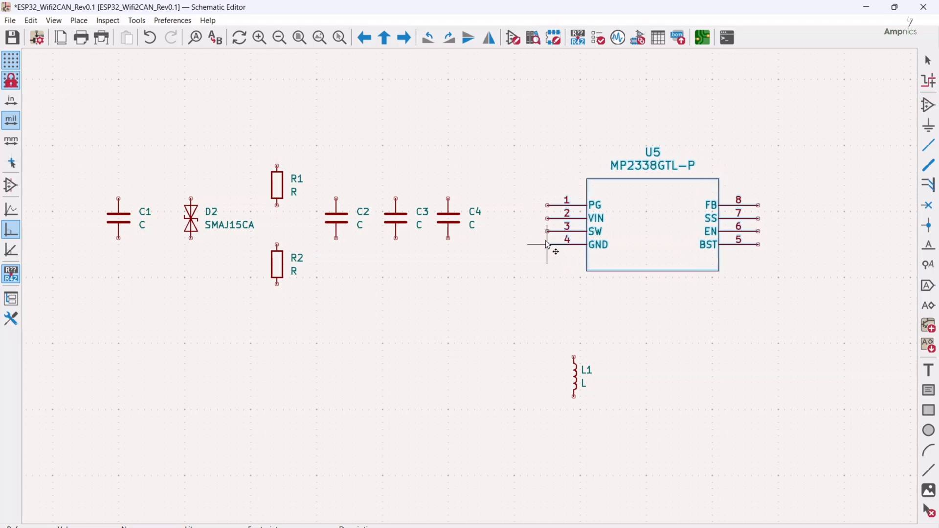
left_click(548, 243)
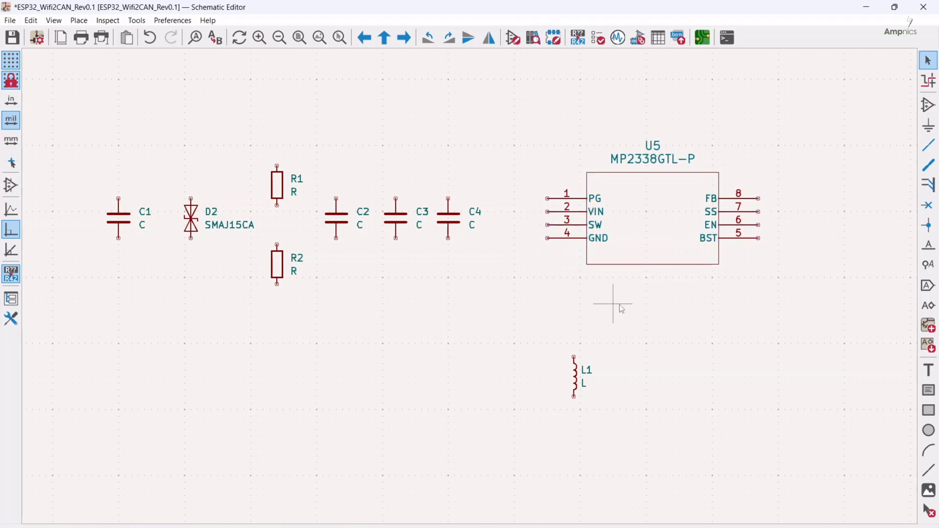
key("ctrl+d")
left_click(501, 159)
Turn the inductor horizontal and shift it below the MP2338GTL-P's left pins, then place two capacitor copies to its lower right.
key("r")
left_click_drag(574, 382, 548, 346)
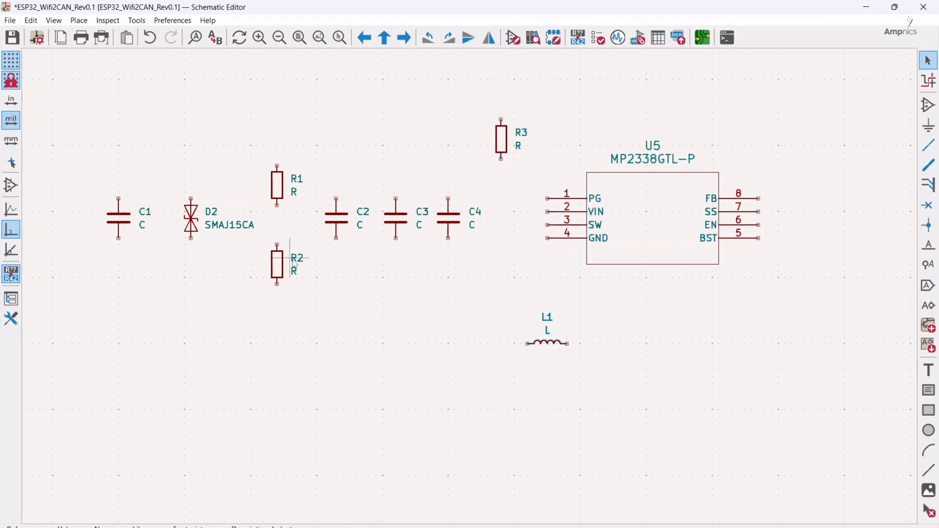
left_click(448, 226)
key("ctrl+d")
left_click(594, 397)
key("ctrl+d")
left_click(659, 396)
Place a horizontally rotated capacitor copy directly below the MP2338GTL-P body.
key("ctrl+d")
key("r")
left_click(633, 291)
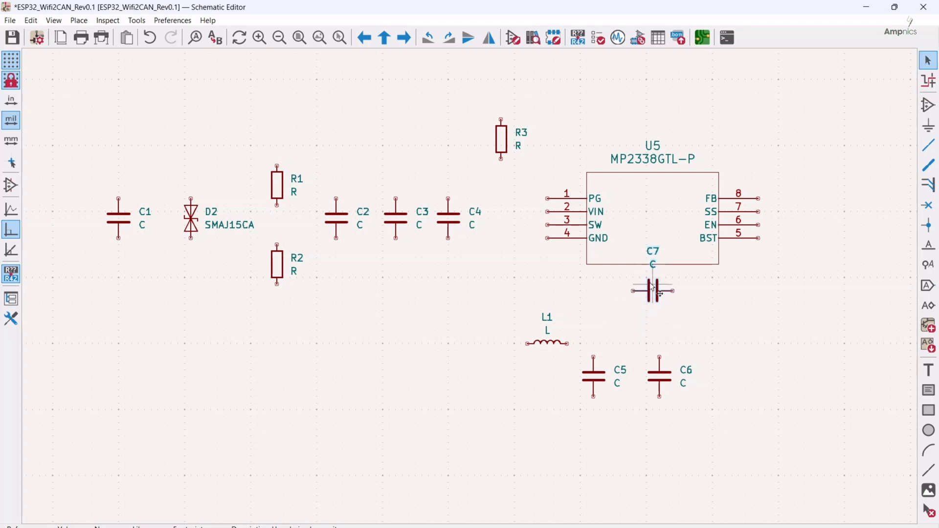
left_click(655, 290)
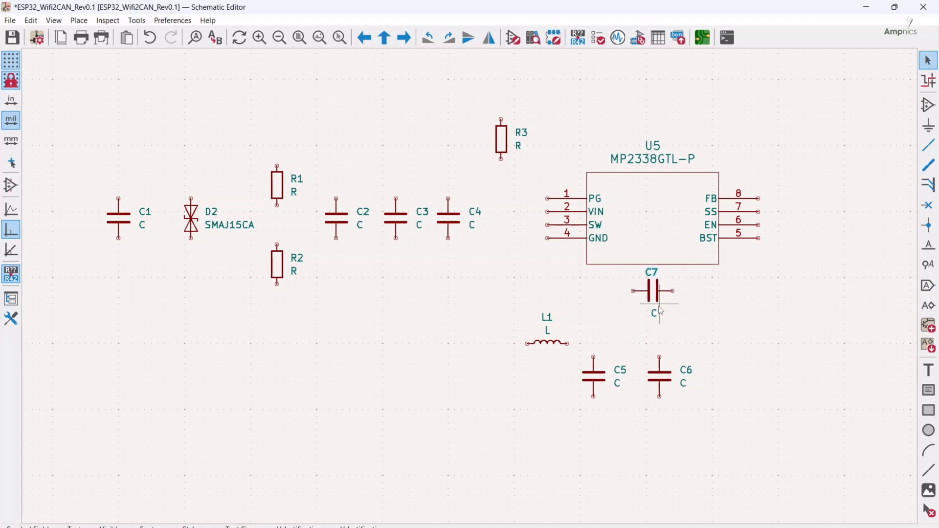
Place two more vertical capacitor copies to the right of the MP2338GTL-P, one below and one above its right-hand pins.
key("ctrl+d")
middle_click_drag(803, 313, 608, 403)
left_click(634, 381)
key("ctrl+d")
left_click(680, 250)
Place resistor copies right of the MP2338GTL-P: a horizontal one beside the FB pin and vertical ones beside C8 and on both sides of C9.
key("ctrl+d")
key("r")
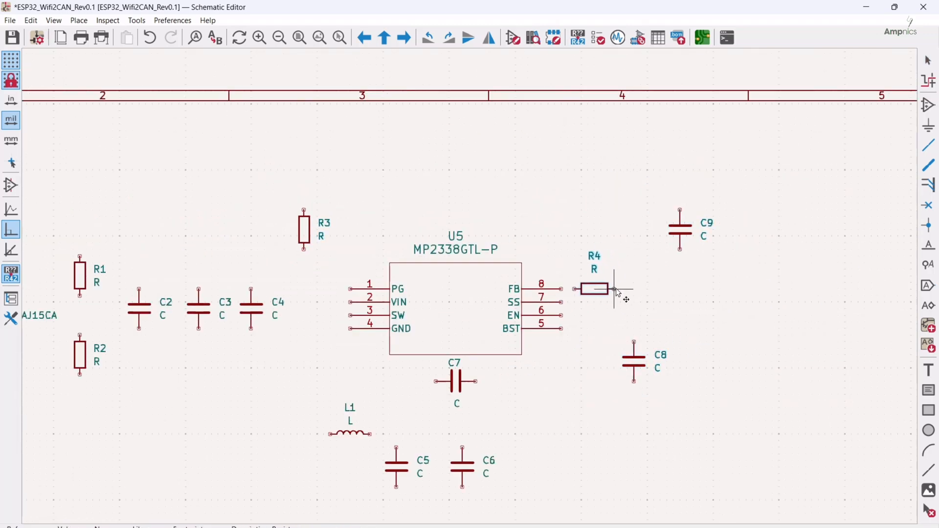
left_click(617, 293)
key("ctrl+d")
key("r")
left_click(647, 249)
key("ctrl+d")
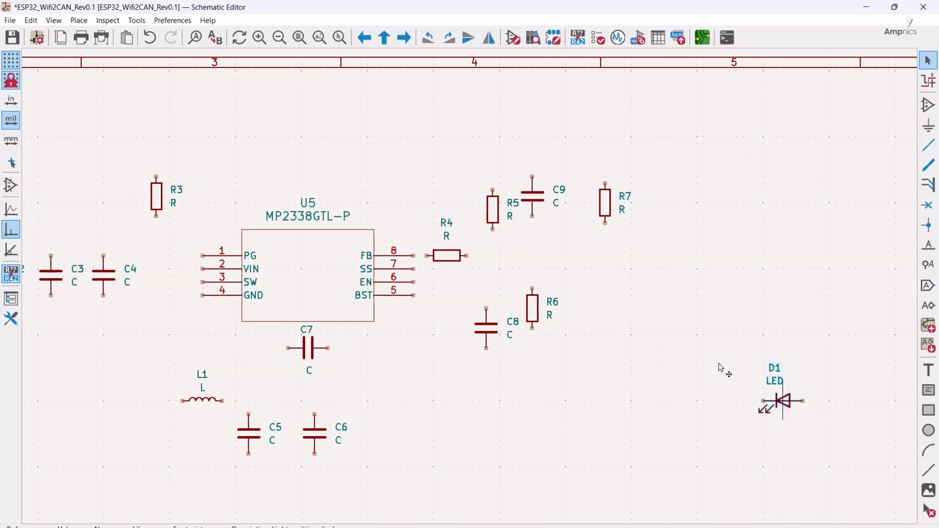
Rotate the LED so it points downward and place it directly below R7.
left_click(616, 296)
key("r")
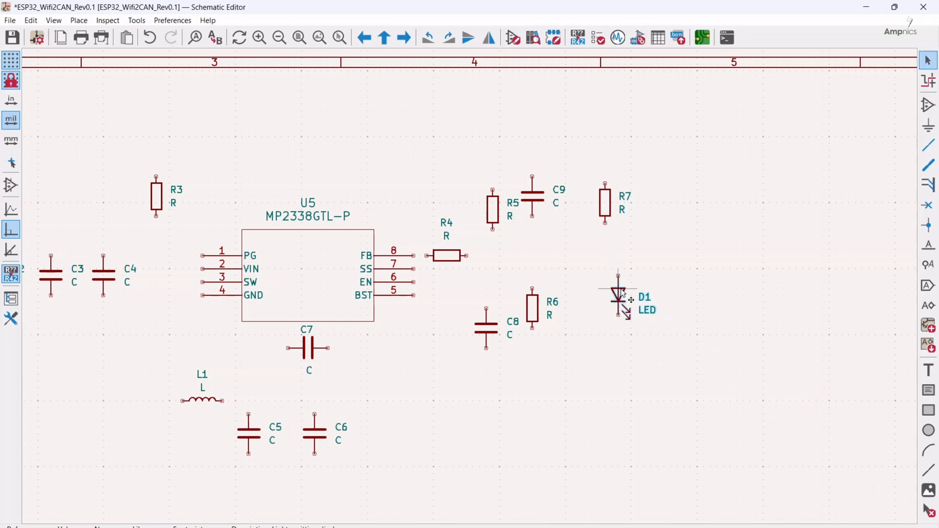
key("m")
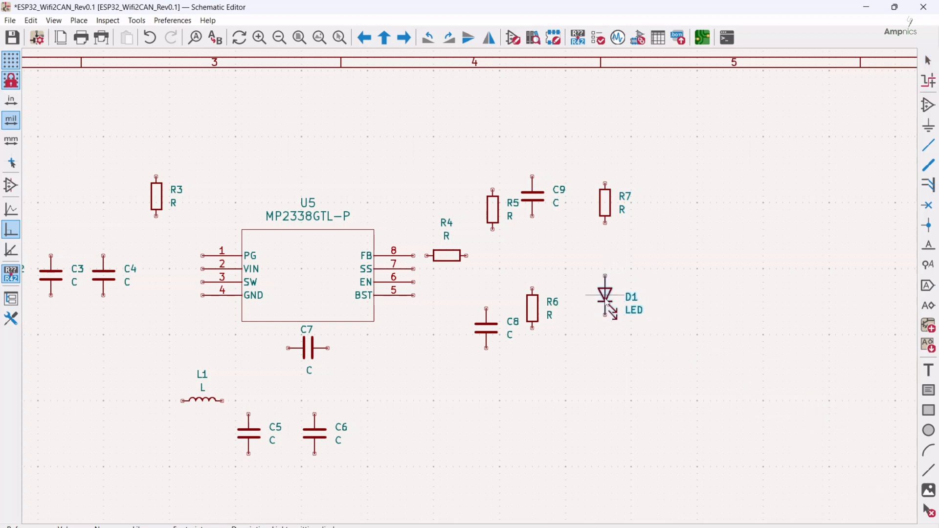
left_click(606, 303)
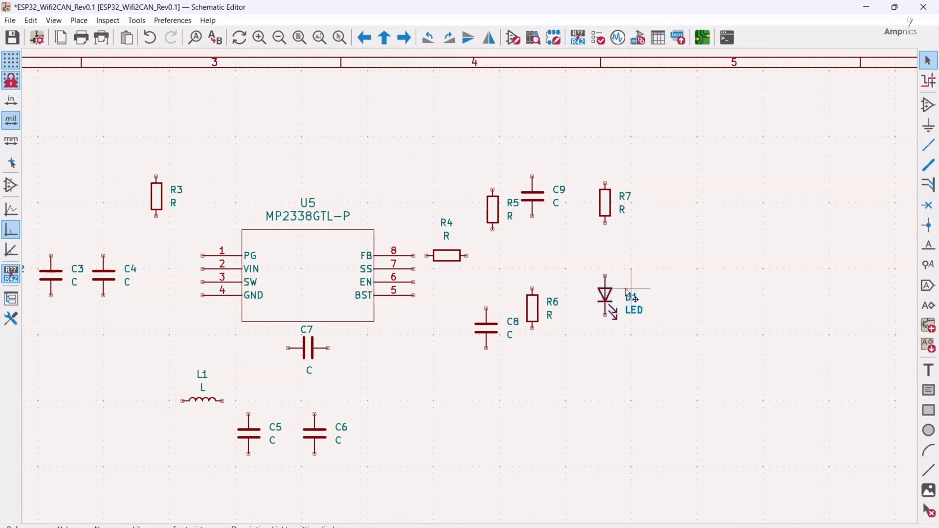
key("m")
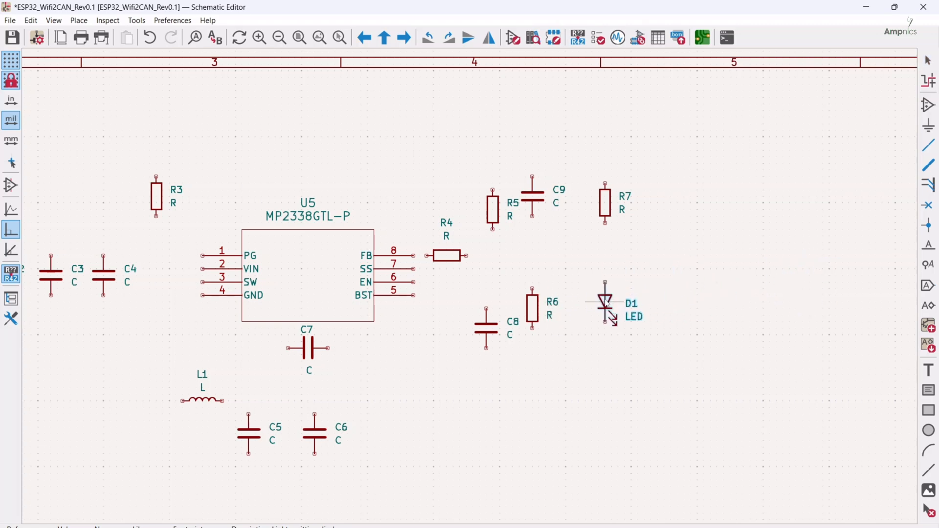
left_click(606, 303)
Wire the upper ends of C1, D2 and R1 to a shared top rail and connect R1 to R2.
scroll(587, 369, "down", 2)
scroll(374, 280, "up", 4)
scroll(316, 264, "down", 2)
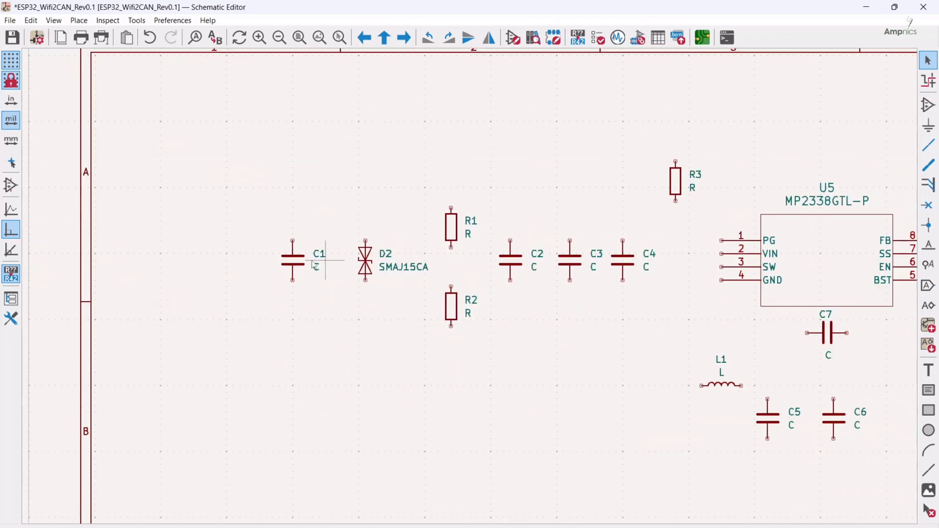
left_click(292, 241)
left_click(451, 181)
left_click(451, 208)
left_click(365, 241)
left_click(365, 182)
left_click(451, 247)
left_click(451, 286)
Wire the lower ends of R2, D2 and C1 together along a shared bottom rail.
left_click(451, 326)
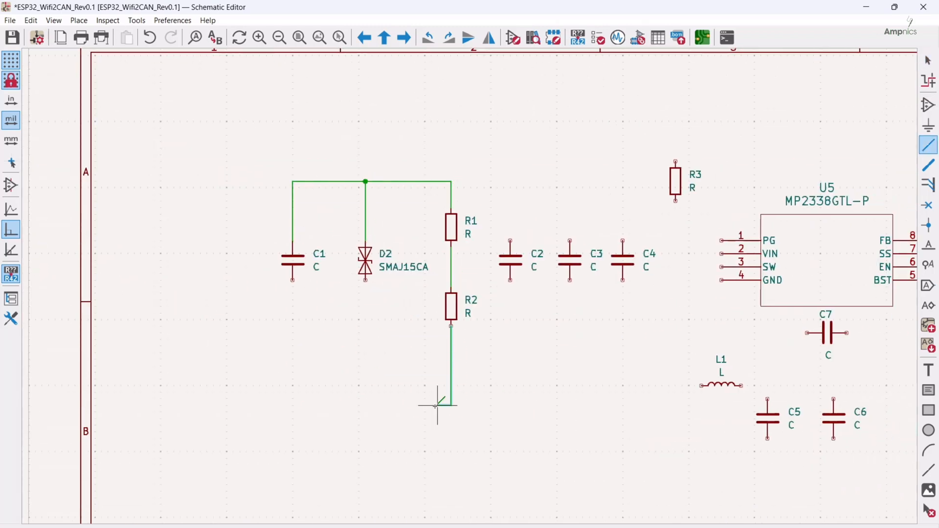
left_click(365, 346)
left_click(365, 280)
left_click(293, 281)
left_click(366, 346)
Extend the top and bottom rails to connect C2, C3 and C4 in parallel.
left_click(510, 241)
left_click(451, 182)
left_click(510, 280)
left_click(451, 345)
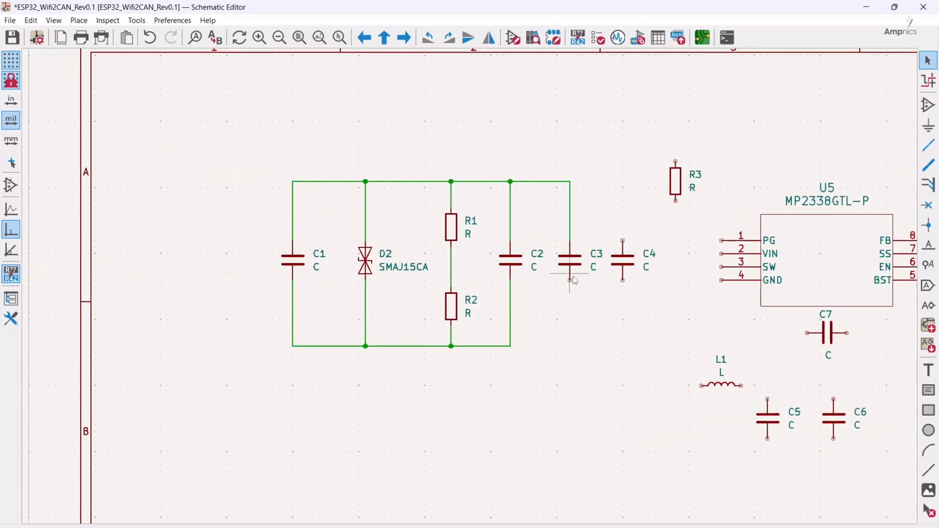
left_click(570, 280)
left_click(510, 346)
left_click(623, 240)
left_click(570, 182)
left_click(623, 280)
left_click(570, 346)
Move R3 and the MP2338GTL-P closer to C4 and wire R3's lower end to the PG pin.
left_click_drag(675, 181, 650, 188)
left_click_drag(720, 241, 675, 234)
left_click(675, 233)
left_click(649, 208)
Try wiring the VIN pin to C4's upper lead, and undo that wire.
left_click(676, 247)
left_click(623, 228)
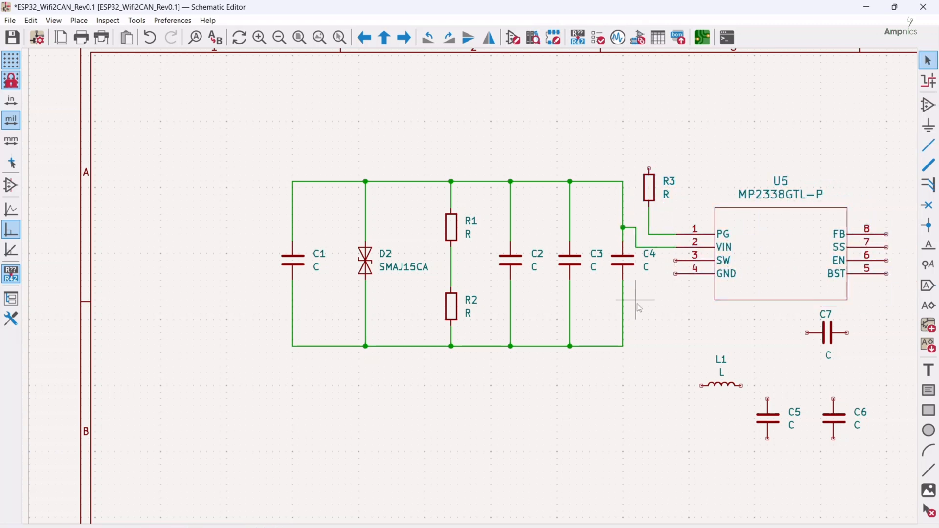
key("ctrl+z")
Wire the VIN pin to the top rail above C4, and shift R3 and the wire segment to make room.
left_click(676, 247)
left_click(623, 182)
left_click_drag(649, 188, 662, 189)
left_click_drag(636, 228, 642, 230)
Wire the SW pin to the left end of L1 and branch it to the left lead of C7.
middle_click_drag(701, 380, 624, 354)
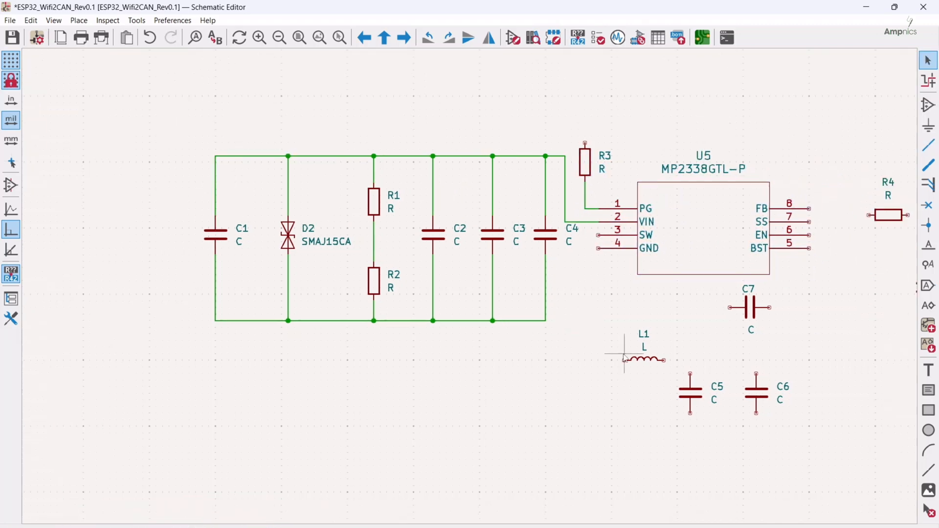
left_click(599, 235)
left_click(572, 360)
left_click(624, 361)
left_click(730, 307)
left_click(571, 308)
Move C7 left beneath the MP2338GTL-P and wire its right lead to the BST pin.
left_click_drag(751, 310, 705, 302)
left_click(810, 248)
left_click(723, 301)
Move C5 and C6 closer to L1 and wire their upper leads to its right end.
left_click_drag(691, 393, 677, 387)
left_click(677, 367)
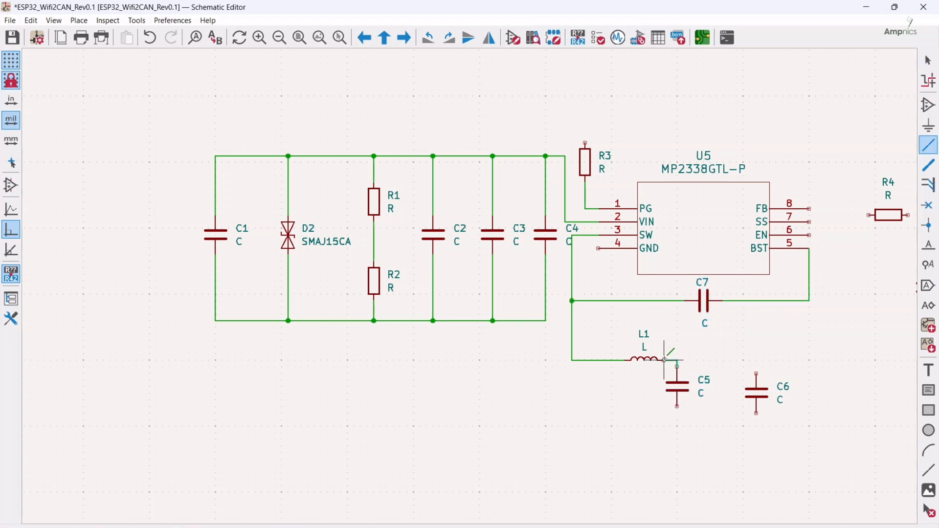
left_click(664, 361)
left_click_drag(756, 393, 737, 387)
left_click(737, 368)
left_click(677, 361)
Connect R4 to the FB pin, move C8 below R4 and wire it to the SS pin.
left_click_drag(548, 246, 515, 240)
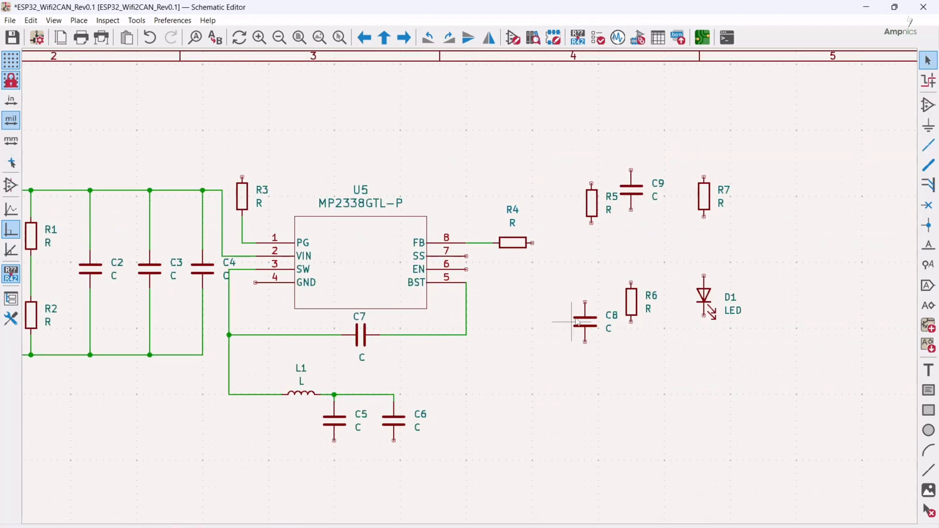
left_click_drag(586, 320, 513, 314)
key("w")
left_click(467, 255)
key("Escape")
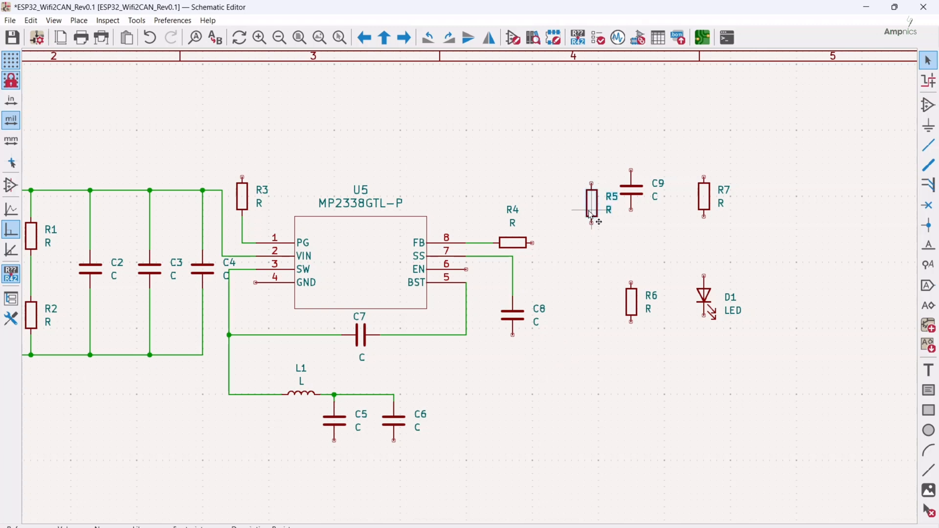
Stack R5 above R6 to the right of R4 and wire both to R4's right end as a feedback divider.
left_click_drag(592, 204, 553, 204)
left_click_drag(631, 301, 560, 290)
left_click_drag(557, 210, 562, 211)
left_click(559, 269)
left_click(532, 244)
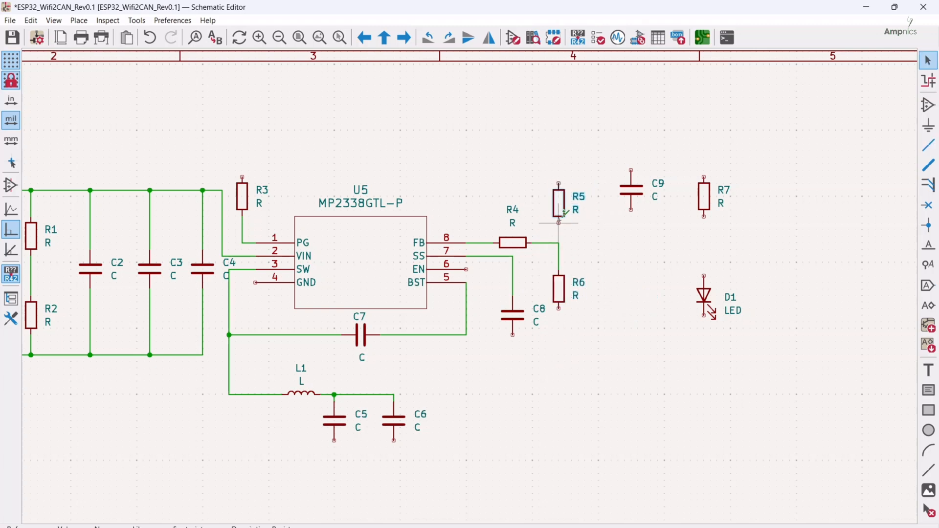
left_click(559, 223)
left_click(558, 243)
Move C9 next to R5 and wire it in parallel with R5.
left_click_drag(637, 190, 617, 203)
left_click(611, 224)
left_click(559, 243)
left_click(612, 183)
left_click(559, 184)
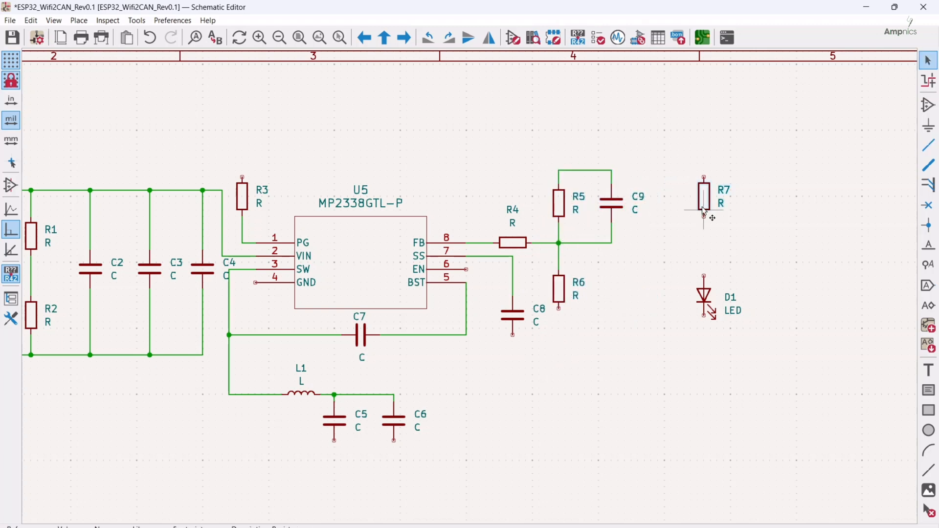
Duplicate R7, attach the horizontal resistor to the rail right of C9 and place the vertical one above D1.
key("ctrl+d")
left_click(757, 206)
key("r")
left_click_drag(704, 200, 658, 170)
left_click_drag(757, 206, 691, 239)
Align D1 beneath R8 and wire R7, R8 and D1 in series.
left_click_drag(704, 296, 691, 309)
left_click(691, 289)
left_click(691, 256)
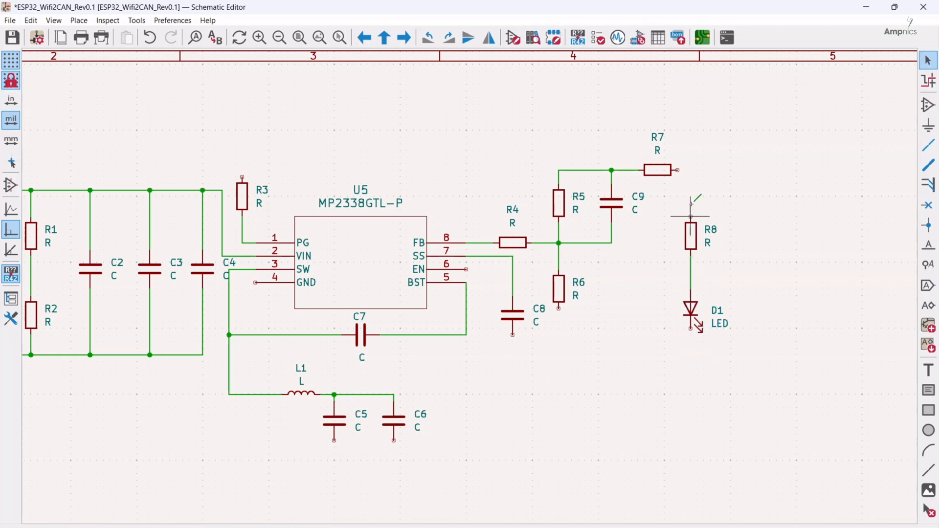
left_click(690, 217)
left_click(677, 170)
Select the whole wired power supply circuit and shift it slightly left and down on the sheet.
scroll(567, 328, "down", 2)
scroll(408, 336, "up", 2)
scroll(486, 229, "down", 2)
left_click_drag(147, 153, 785, 411)
left_click_drag(507, 244, 468, 256)
left_click(692, 410)
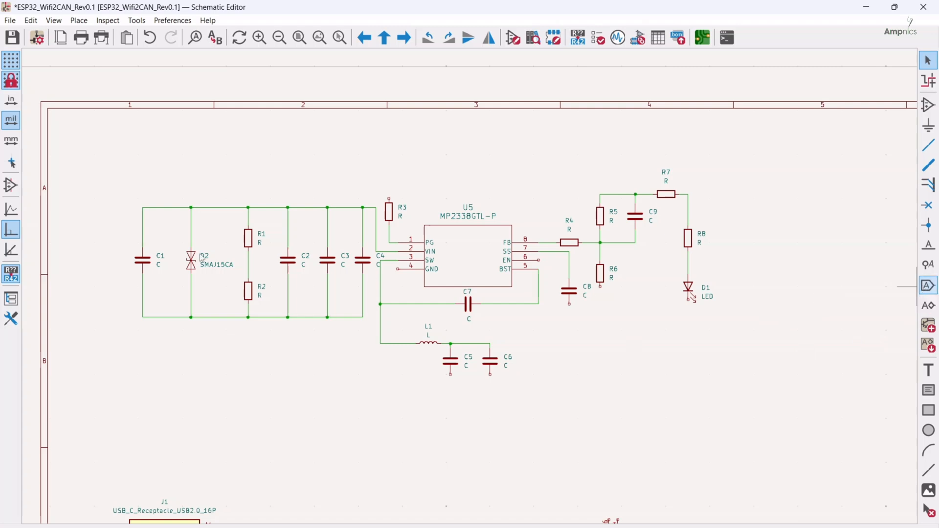
Add a V_BATT global input label left of C1, pointing toward the circuit, and wire it to the top rail.
left_click(203, 257)
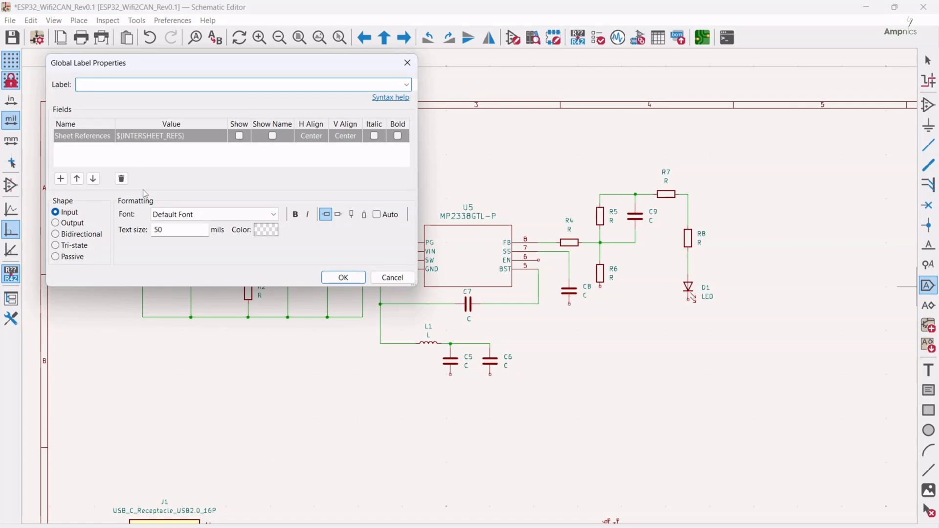
type("V_BATT")
left_click(344, 277)
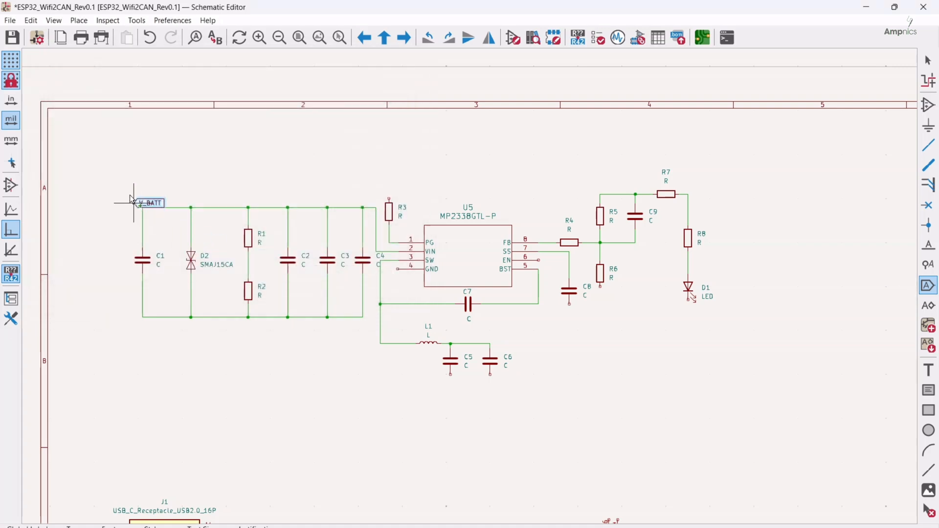
key("r")
key("r")
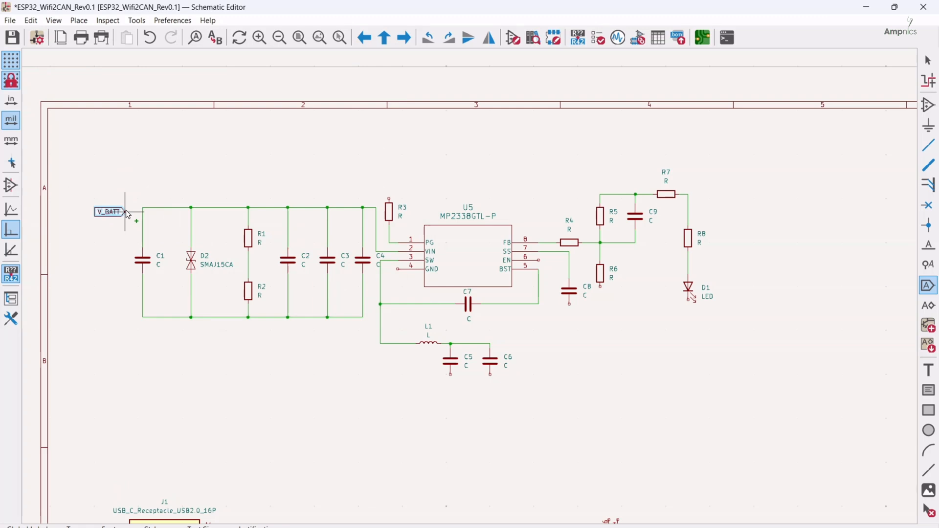
scroll(128, 213, "up", 5)
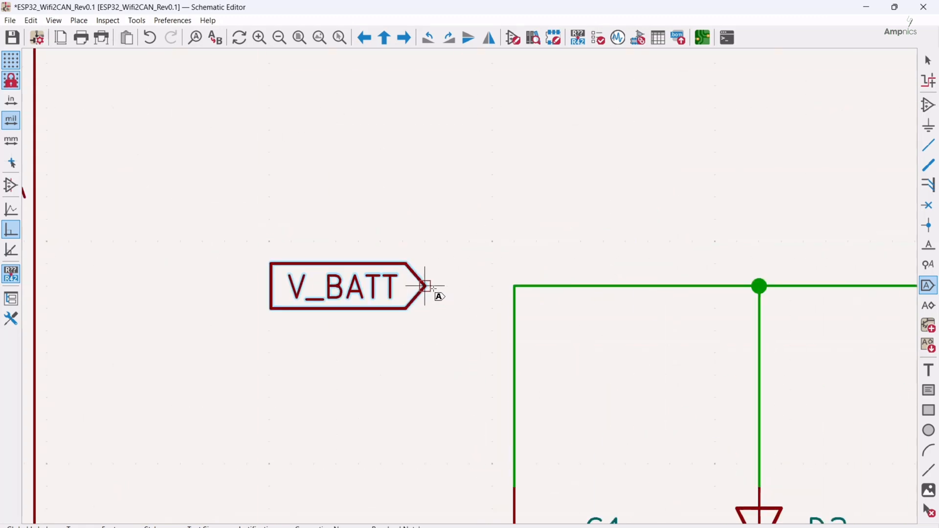
left_click(425, 287)
key("Escape")
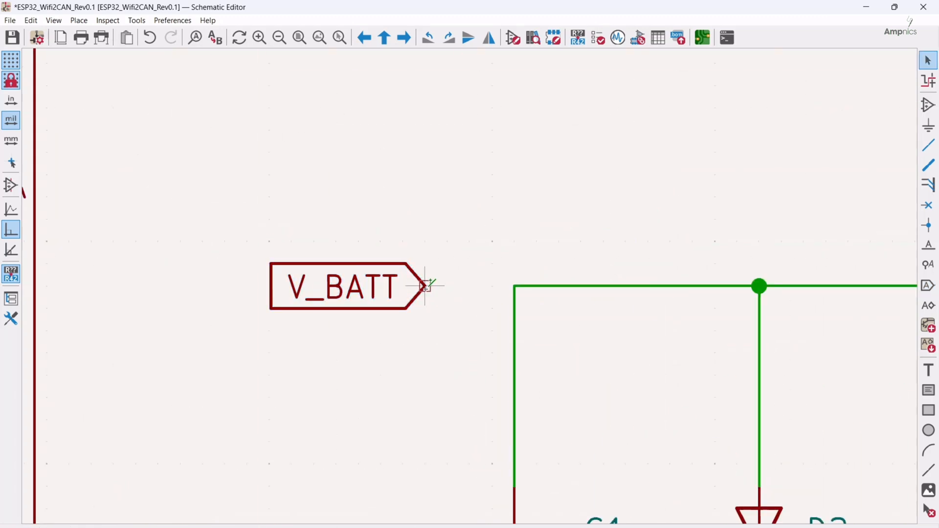
left_click(425, 286)
left_click(514, 286)
Paste a copy of the V_BATT label and place it upright on the rail above C9.
scroll(479, 286, "down", 5)
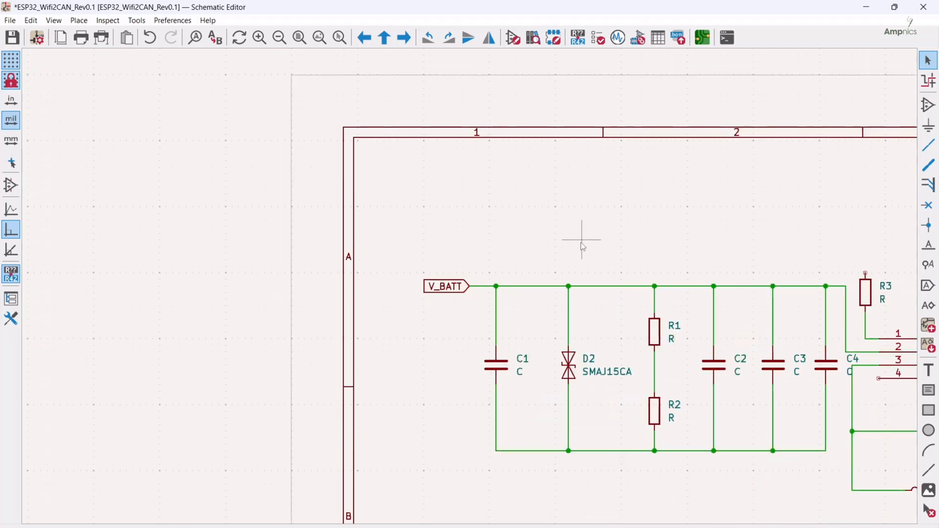
middle_click_drag(577, 237, 368, 260)
scroll(552, 319, "down", 2)
scroll(673, 317, "up", 3)
scroll(499, 261, "down", 2)
key("ctrl+v")
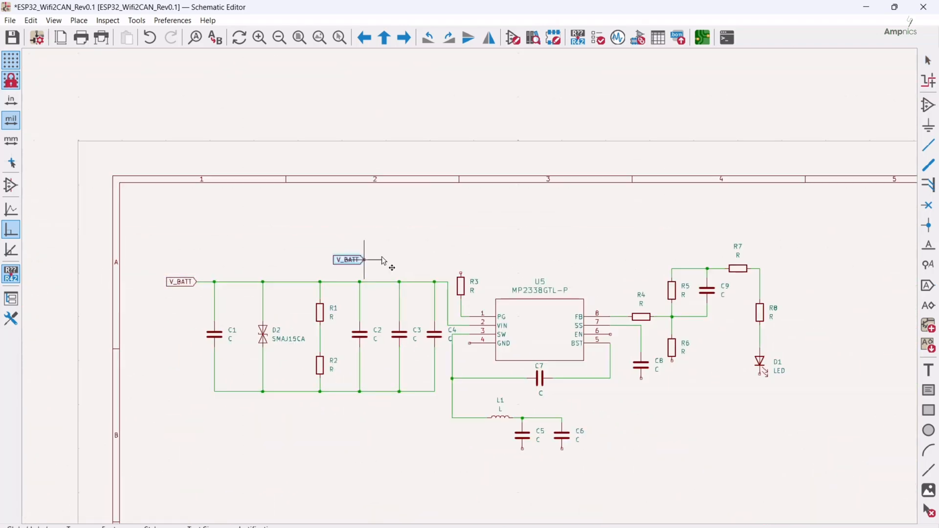
middle_click_drag(495, 260, 377, 259)
key("r")
key("r")
key("r")
left_click(587, 258)
Rename the label above C9 to VOUT and place a copy of it above R3.
scroll(587, 259, "up", 4)
double_click(470, 241)
left_click(343, 277)
scroll(344, 277, "down", 4)
key("ctrl+c")
key("ctrl+v")
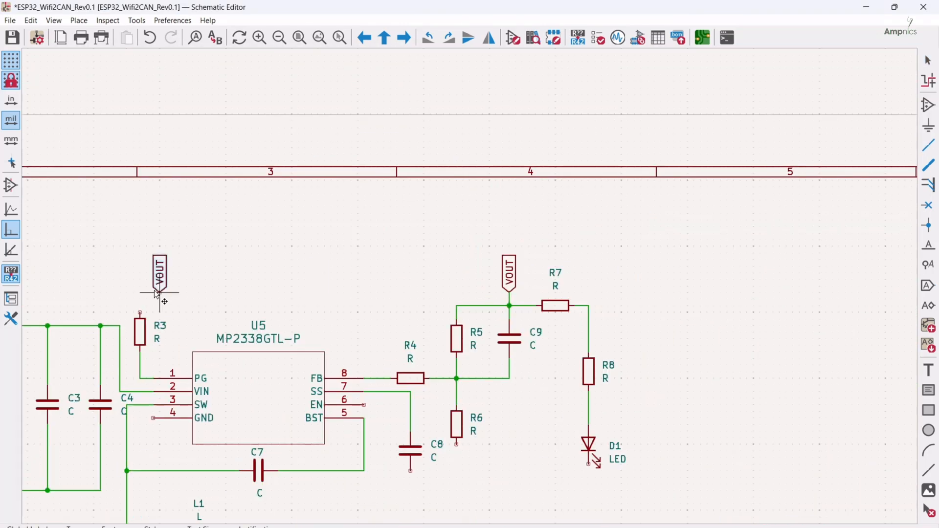
scroll(135, 306, "up", 2)
left_click(478, 271)
scroll(789, 459, "down", 3)
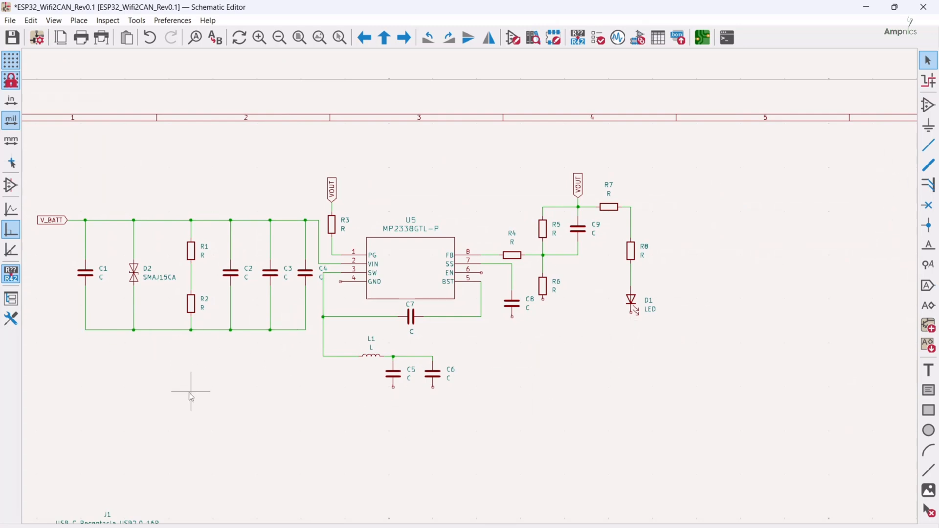
Place a GND power symbol on the bottom rail below R2.
left_click(929, 126)
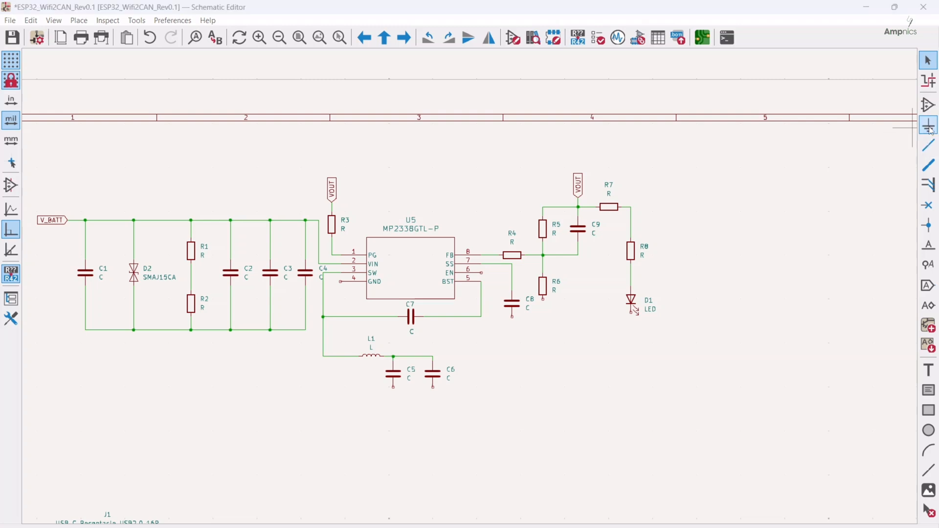
type("GND")
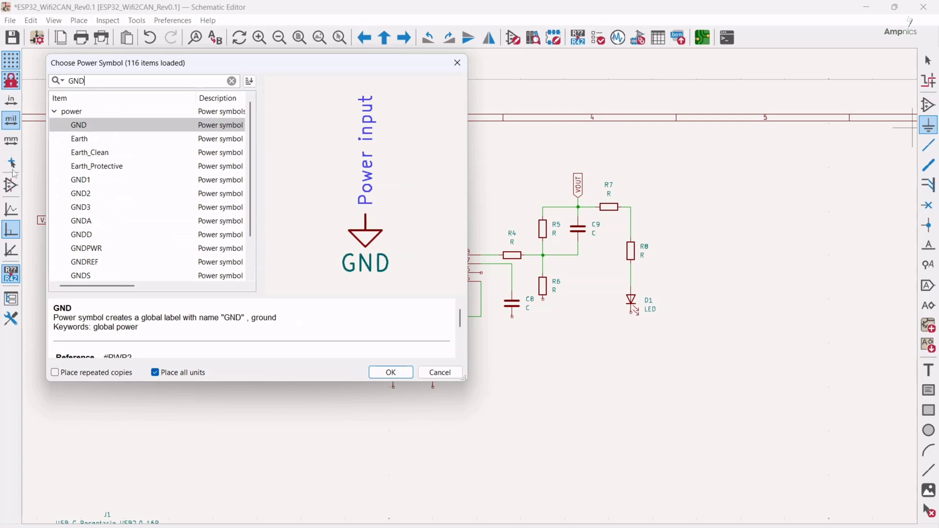
double_click(105, 128)
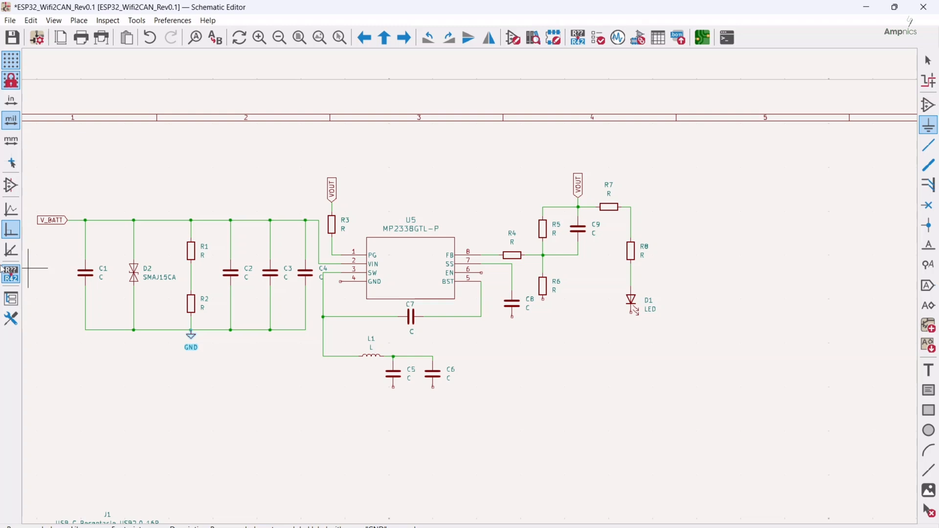
key("Escape")
Place copies of the GND symbol below C5, C6, C8, R6 and D1.
key("ctrl+d")
left_click(393, 392)
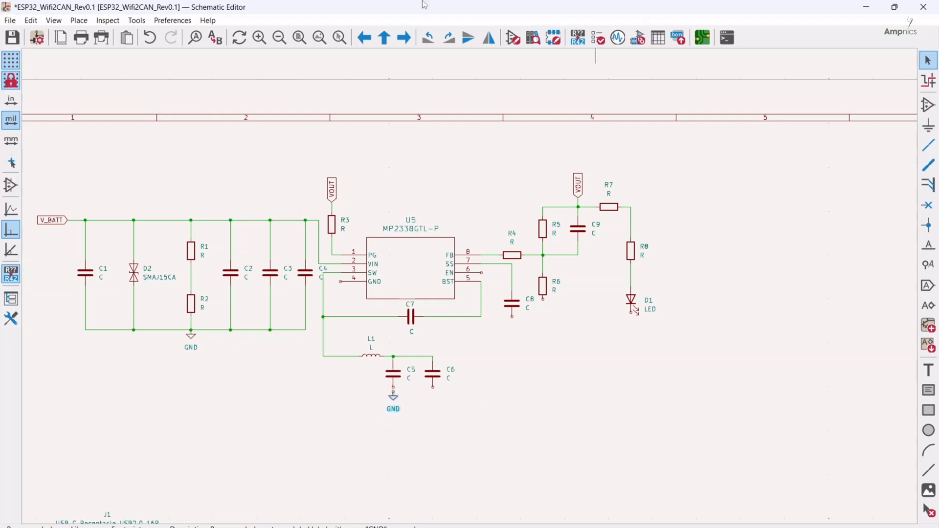
key("ctrl+d")
left_click(433, 392)
key("ctrl+d")
left_click(513, 335)
key("ctrl+d")
left_click(543, 335)
key("ctrl+d")
left_click(631, 330)
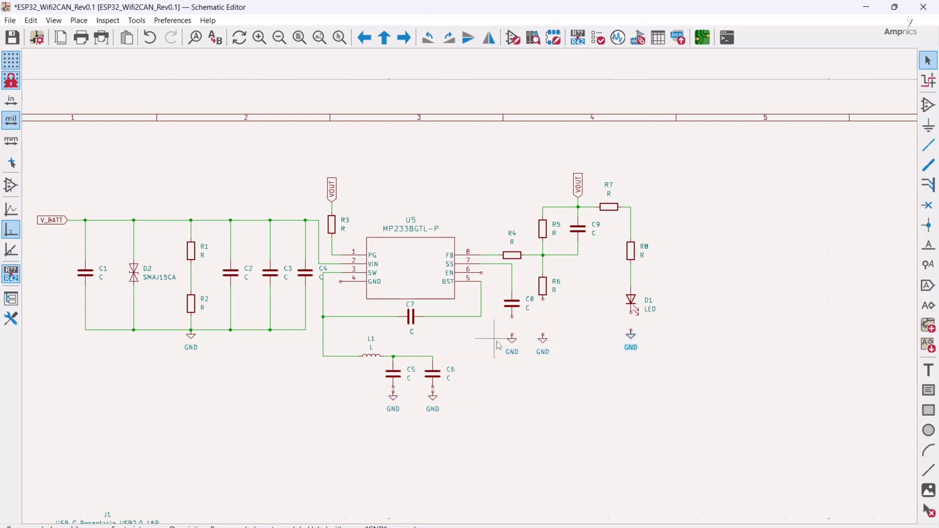
Wire the GND symbols to the lower ends of the components above them.
left_click(608, 323)
left_click(608, 384)
left_click(713, 384)
left_click(712, 265)
Place another GND symbol copy for the GND pin of the MP2338GTL-P.
scroll(469, 287, "down", 6)
key("ctrl+d")
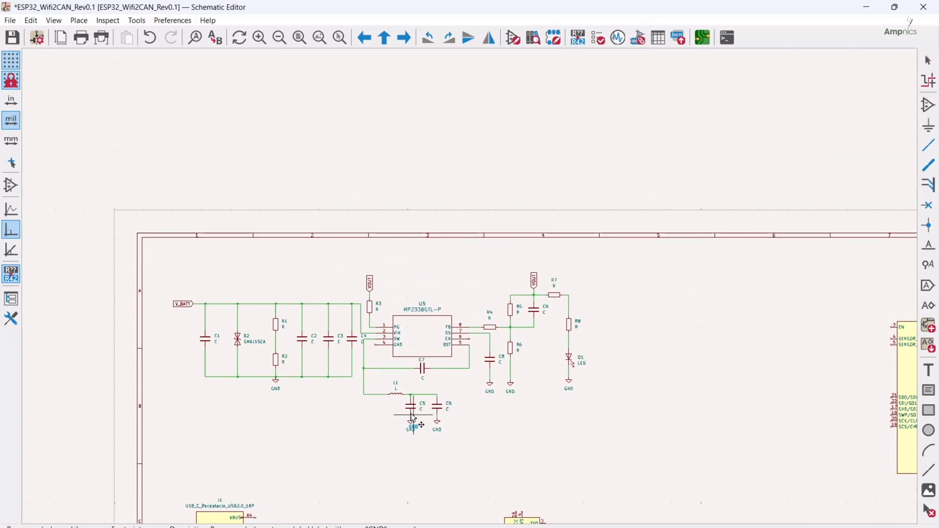
scroll(375, 345, "up", 5)
left_click(470, 286)
Place a horizontally rotated copy of the VOUT label at the junction between R1 and R2.
scroll(398, 392, "down", 5)
key("ctrl+d")
key("r")
key("r")
key("r")
left_click(286, 333)
Rename the label between R1 and R2 to EN and place a copy at the MP2338GTL-P's EN pin.
double_click(499, 308)
type("EN")
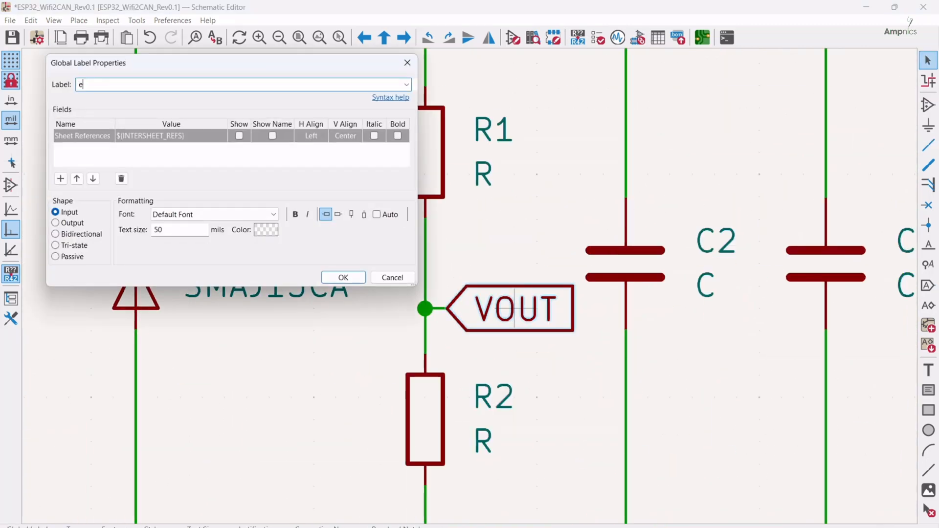
key("Return")
key("ctrl+d")
left_click(743, 277)
Set the value of C1 to 220uF.
scroll(517, 304, "down", 2)
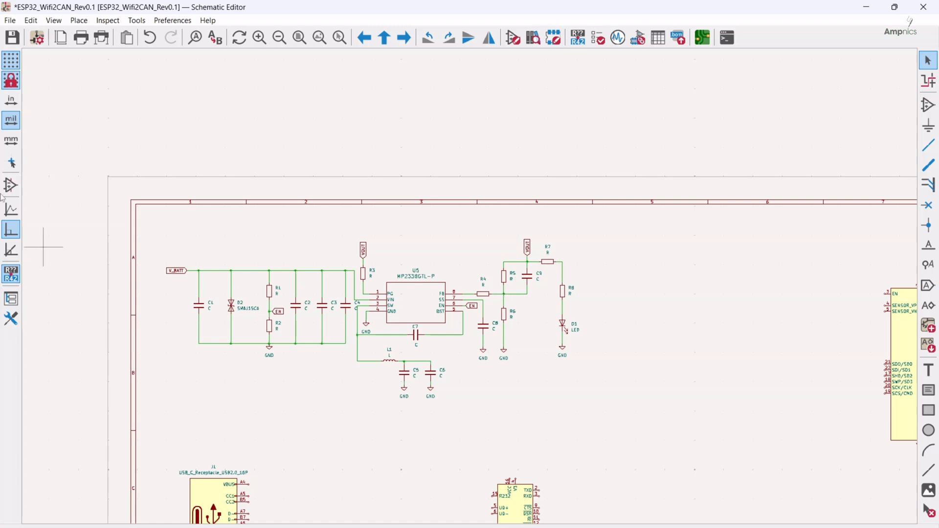
scroll(210, 310, "up", 3)
double_click(471, 287)
type("220uF")
key("Return")
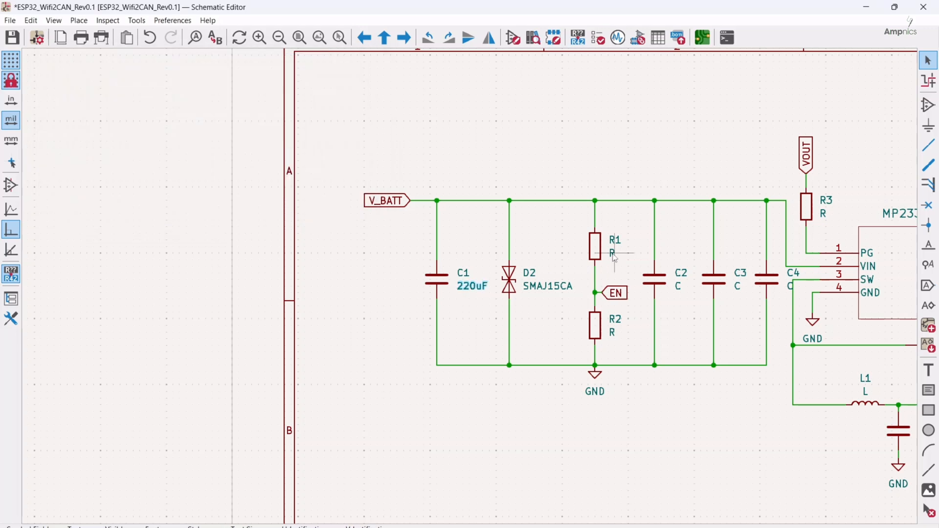
Set the value of resistor R1 to 191K and R2 to 49.9K.
double_click(621, 253)
type("191K")
key("Return")
double_click(613, 332)
type("49.9K")
key("Return")
Set the values of capacitors C2 and C3 to 10uF.
double_click(679, 286)
type("10uF")
key("Return")
double_click(738, 287)
type("10uF")
key("Return")
Shift the reference and value texts of C2 and C3 left and move C3 and C4 closer to C2.
left_click_drag(739, 286, 642, 268)
left_click_drag(681, 288, 634, 292)
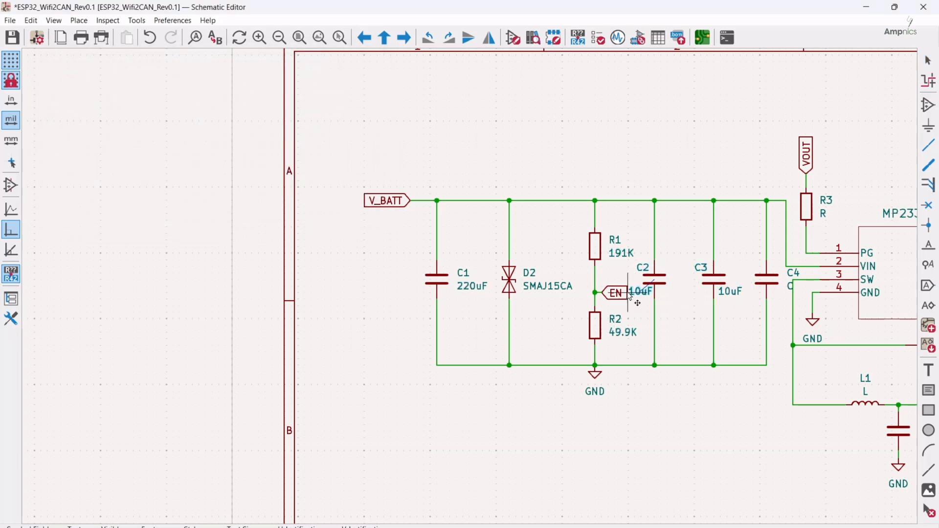
left_click_drag(713, 280, 695, 280)
left_click_drag(766, 281, 740, 282)
Set the value of C4 to 0.1uF and R3 to 100K.
double_click(765, 287)
type("0.1uF")
key("Return")
double_click(826, 215)
type("100K")
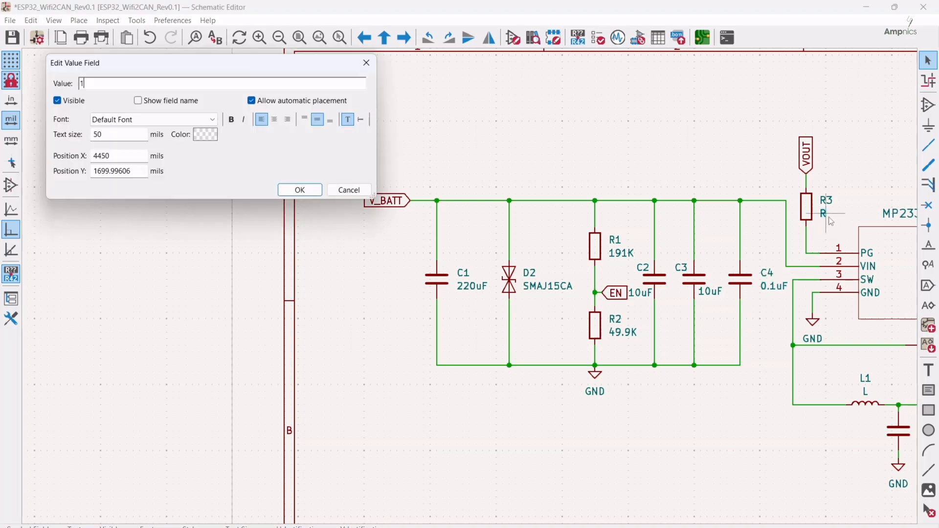
key("Return")
Set inductor L1 to 6.8uH and the output capacitors C5 and C6 to 22uF.
middle_click_drag(866, 398, 632, 344)
double_click(632, 341)
type("6.8uH")
key("Return")
middle_click_drag(728, 339, 649, 280)
double_click(608, 327)
type("22uF")
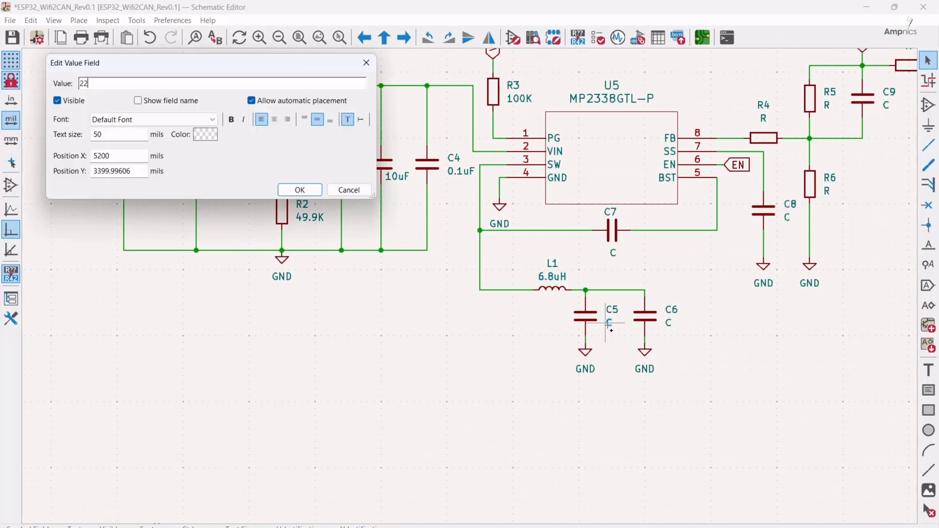
key("Return")
type("22uF")
key("Return")
Set the value of C7 to 0.1uF and C8 to 22nF.
middle_click_drag(790, 220, 722, 259)
double_click(546, 296)
type("0.1uF")
key("Return")
double_click(720, 261)
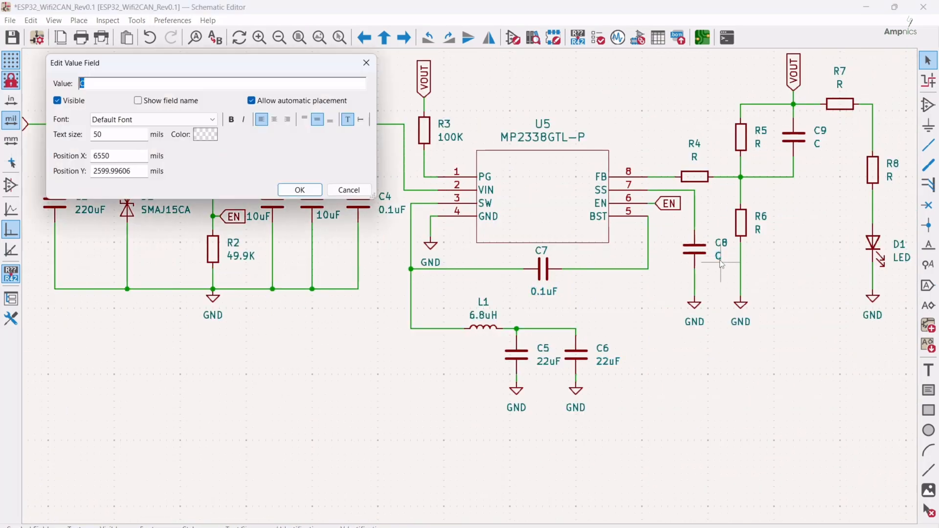
Set the value of resistor R4 to 10K and R6 to 9.09K.
double_click(695, 158)
type("10K")
double_click(758, 229)
type("9.09K")
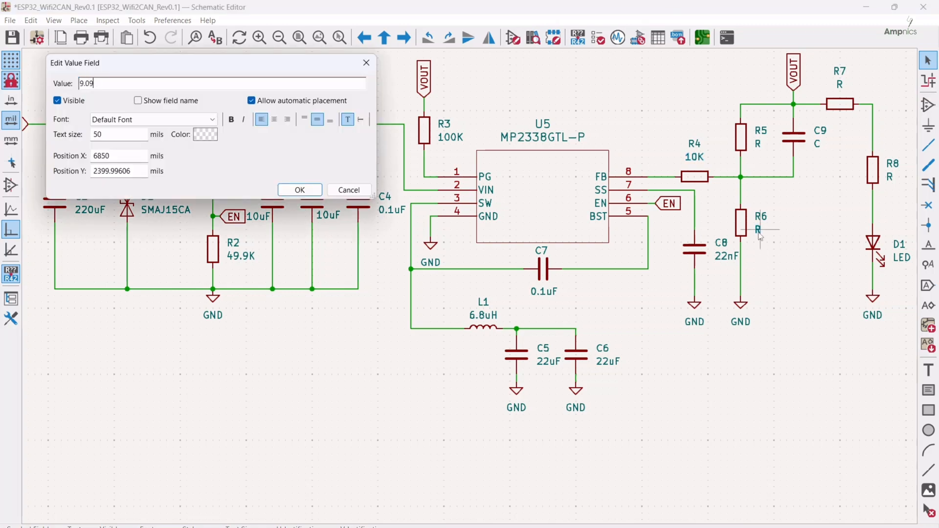
key("Return")
Set the value of R5 to 51K and C9 to 470pF.
double_click(762, 143)
type("51K")
key("Return")
double_click(818, 145)
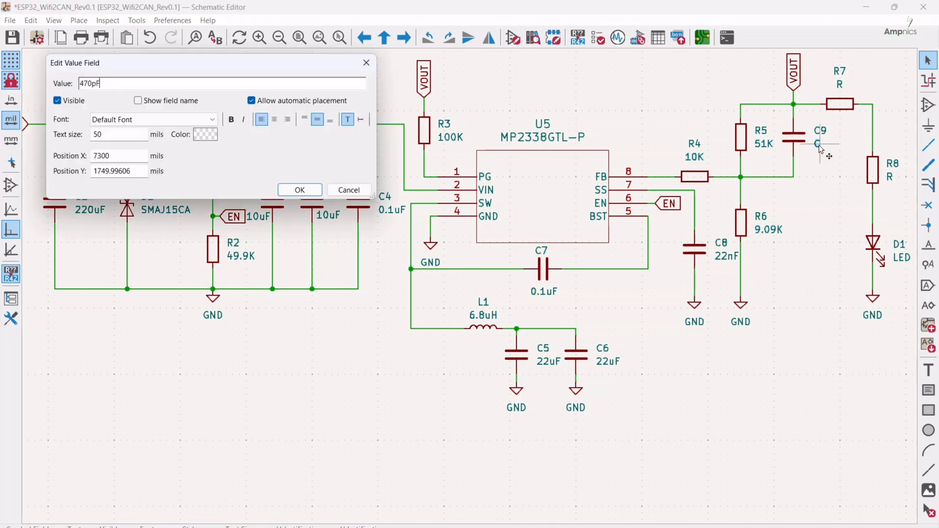
key("Return")
Set the value of R7 to 0E and the LED resistor R8 to 1K.
double_click(840, 85)
type("0E")
key("Return")
double_click(891, 178)
type("1K")
key("Return")
Place two horizontally rotated copies of the 1K resistor R8 beside the CC1 and CC2 pins of the USB-C receptacle J1.
scroll(564, 191, "down", 2)
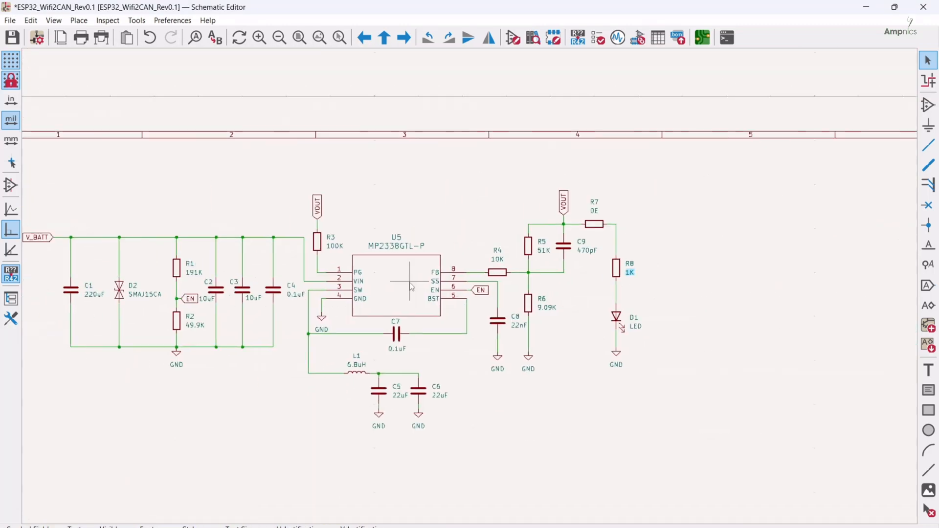
scroll(412, 288, "down", 3)
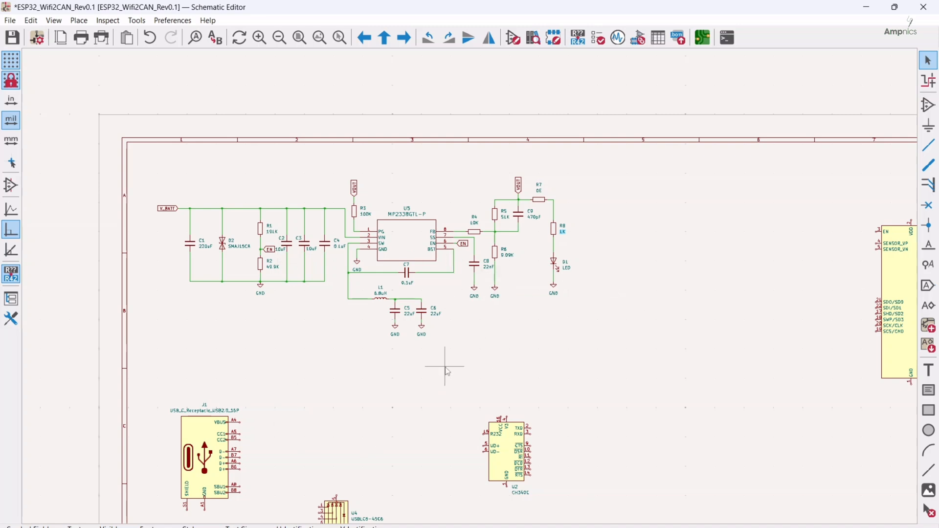
middle_click_drag(477, 304, 398, 160)
key("ctrl+d")
scroll(204, 303, "up", 3)
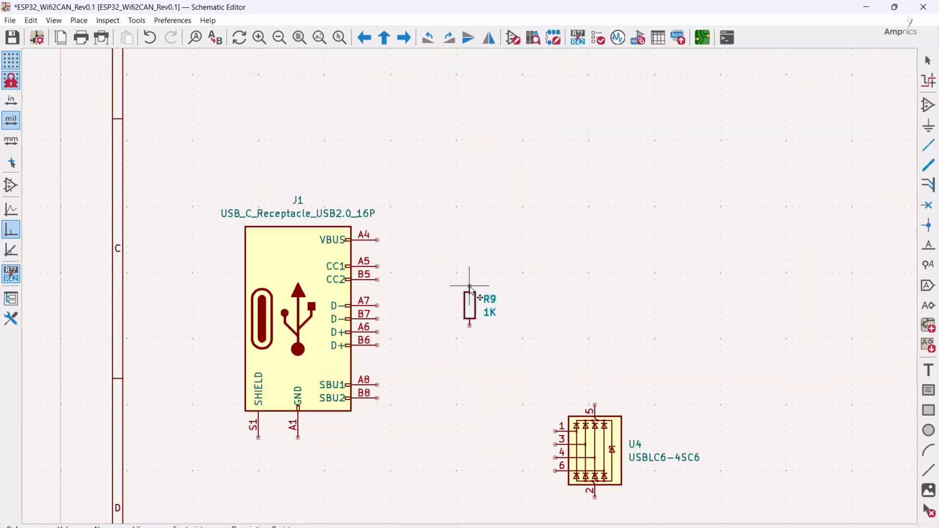
key("r")
left_click(416, 267)
key("ctrl+d")
left_click(417, 280)
Move the 1K values of R9 and R10 inside their bodies, with reference R9 just above and R10 just below.
scroll(430, 267, "up", 3)
key("m")
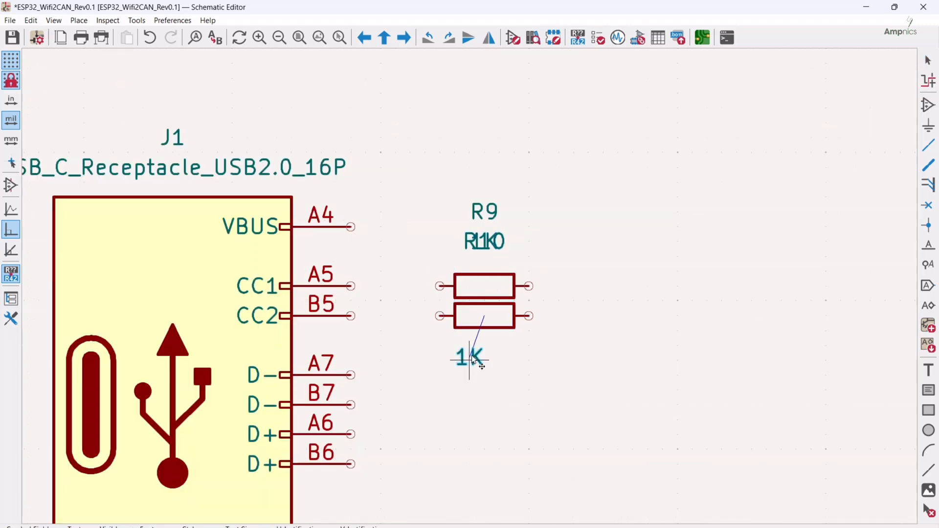
left_click(485, 316)
key("m")
left_click(487, 345)
key("m")
left_click(485, 286)
key("m")
left_click(485, 257)
Add an SS34 Schottky diode, mirrored horizontally, to the right of J1 near the VBUS pin.
scroll(293, 247, "down", 4)
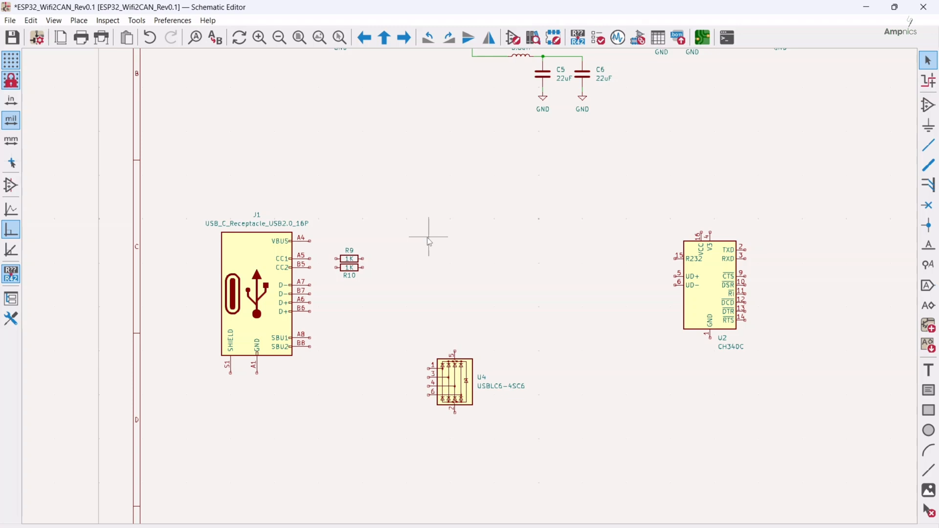
key("a")
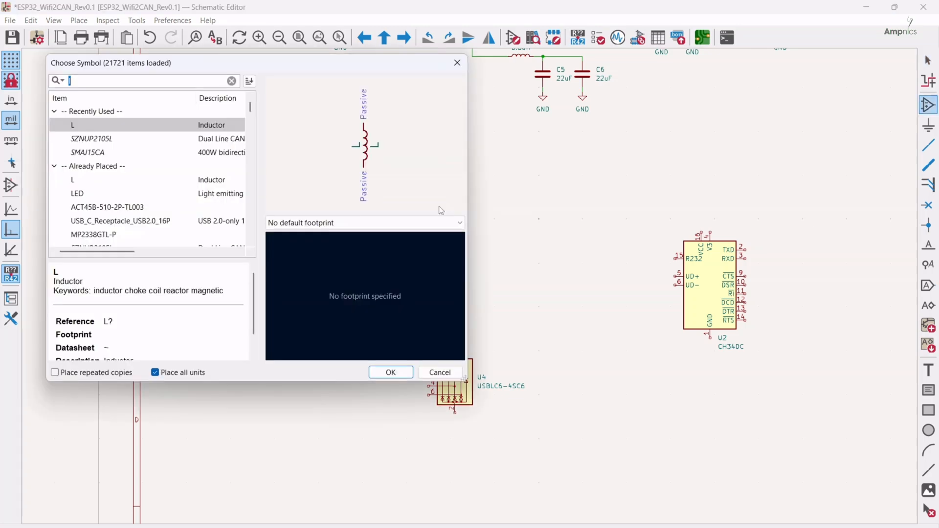
type("ss34")
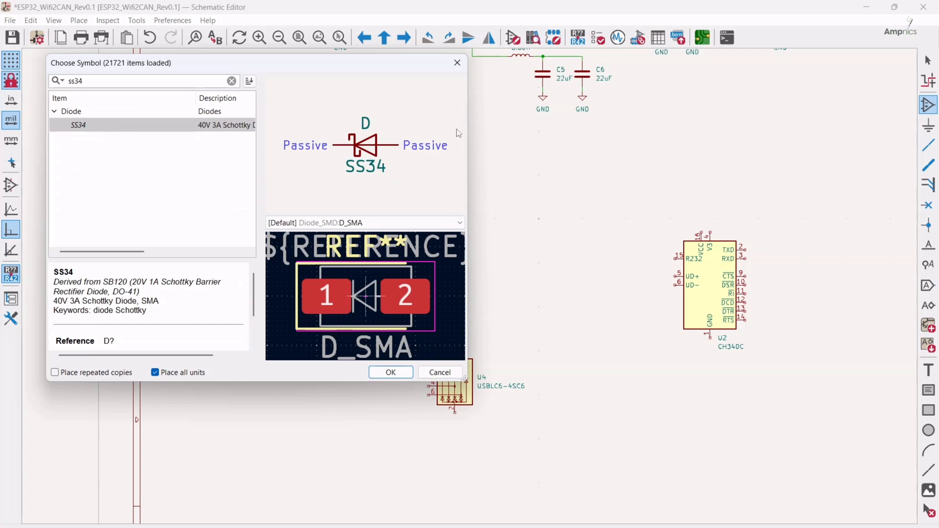
double_click(90, 128)
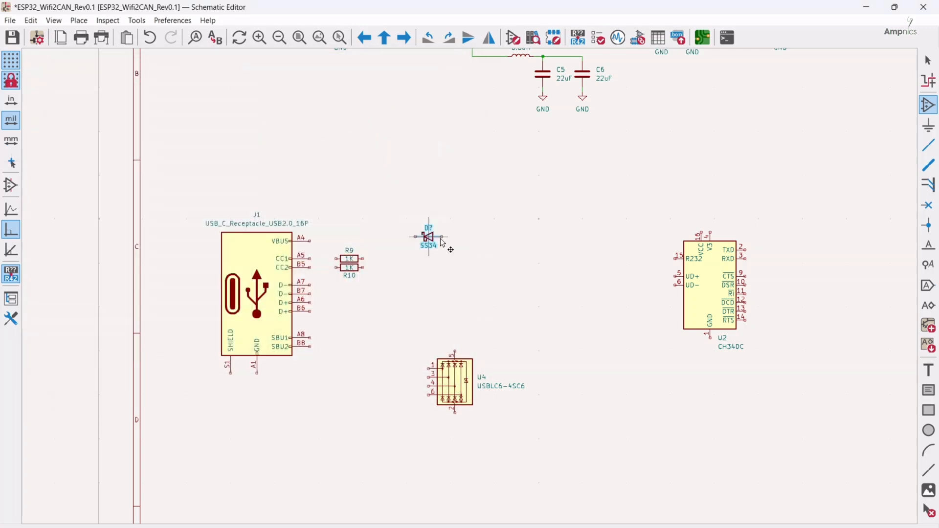
left_click(404, 239)
key("Escape")
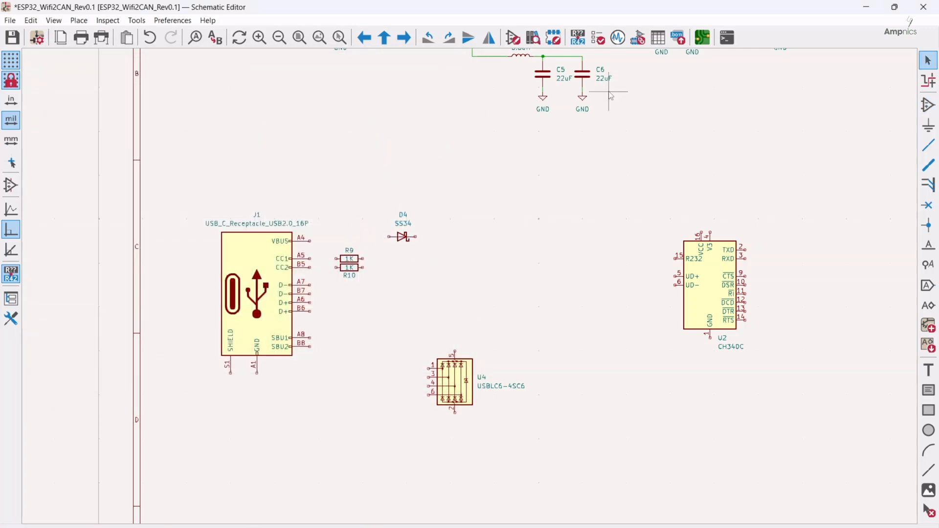
Place two copies of the 22uF capacitor C6, one to the right of J1 and one above the CH340C.
left_click(460, 303)
middle_click_drag(531, 418, 406, 346)
scroll(215, 201, "up", 2)
middle_click_drag(215, 201, 429, 314)
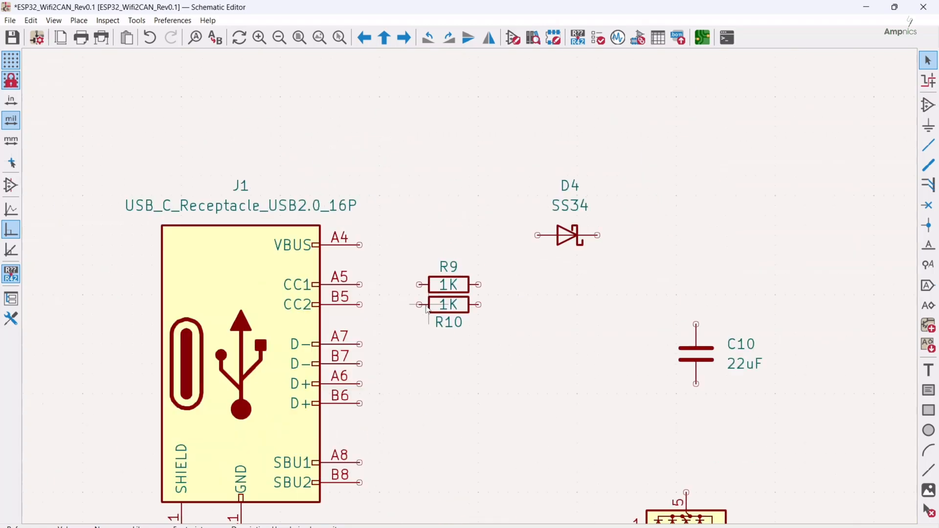
Wire J1's CC1 and CC2 pins to R9 and R10, and its VBUS pin through D4 to capacitor C10.
left_click(315, 277)
left_click(374, 277)
left_click(490, 227)
left_click(314, 237)
scroll(313, 235, "down", 1)
key("m")
left_click(502, 299)
left_click(470, 207)
left_click(502, 279)
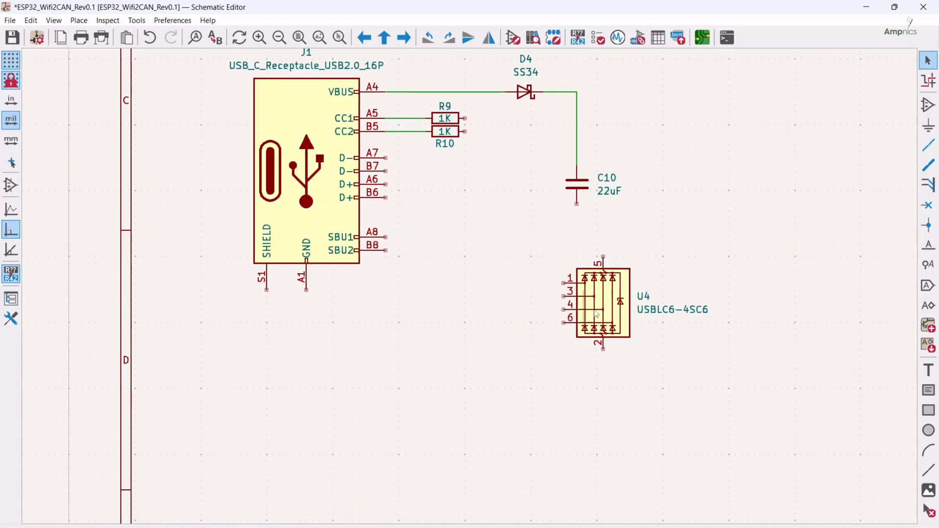
Place a GND symbol copy below J1 and wire the SHIELD and GND pins to it.
key("ctrl+d")
left_click(175, 406)
scroll(175, 407, "up", 4)
left_click(381, 285)
left_click(447, 377)
left_click_drag(555, 303, 549, 356)
Join J1's two D- pins with a wire and its two D+ pins with another.
middle_click_drag(540, 276, 380, 312)
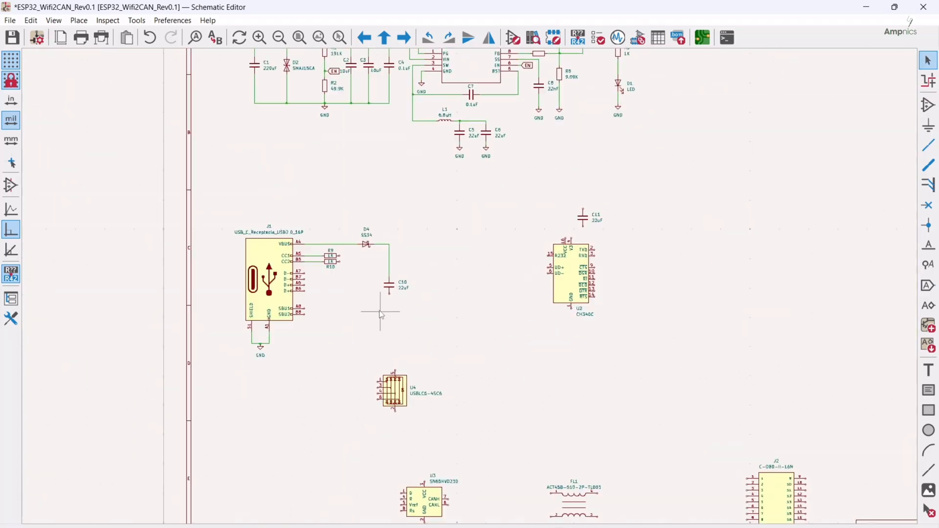
scroll(305, 278, "up", 3)
middle_click_drag(310, 293, 478, 296)
left_click(469, 265)
left_click(509, 285)
left_click(470, 285)
left_click(469, 305)
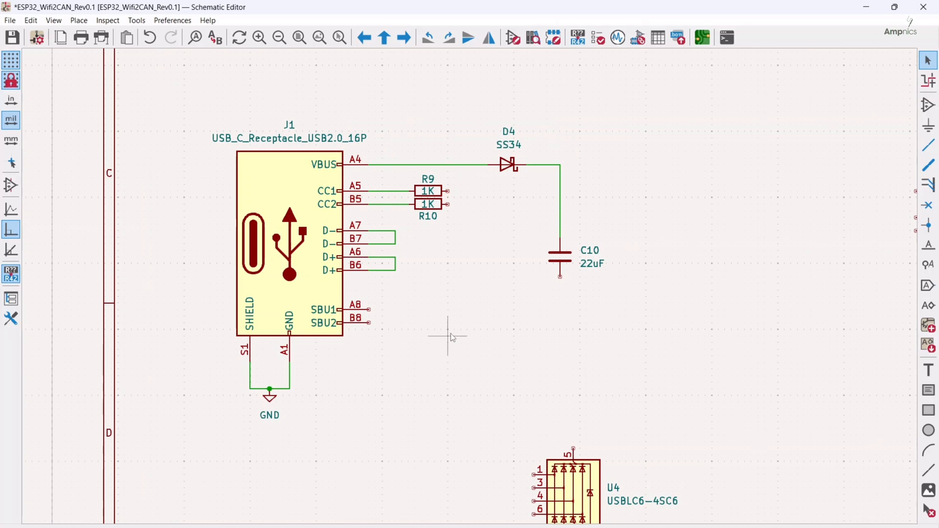
Join the free ends of R9 and R10 and wire them to a GND symbol copy.
left_click(448, 192)
left_click(468, 204)
left_click(447, 205)
key("ctrl+d")
left_click(487, 205)
left_click(487, 204)
left_click(468, 198)
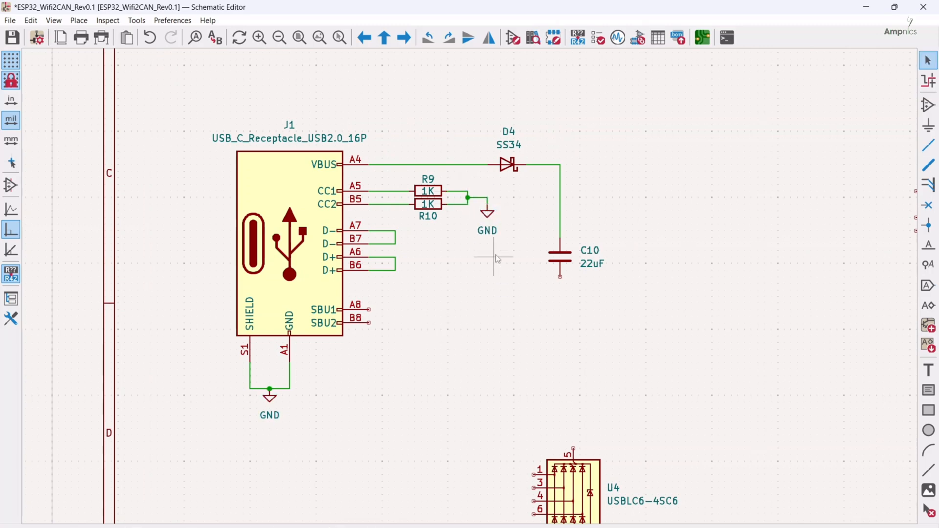
Wire C10's lower end to a GND symbol copy and put no-connect flags on J1's SBU1 and SBU2 pins.
key("ctrl+d")
left_click(560, 376)
left_click(560, 375)
left_click(560, 277)
middle_click_drag(377, 312, 360, 322)
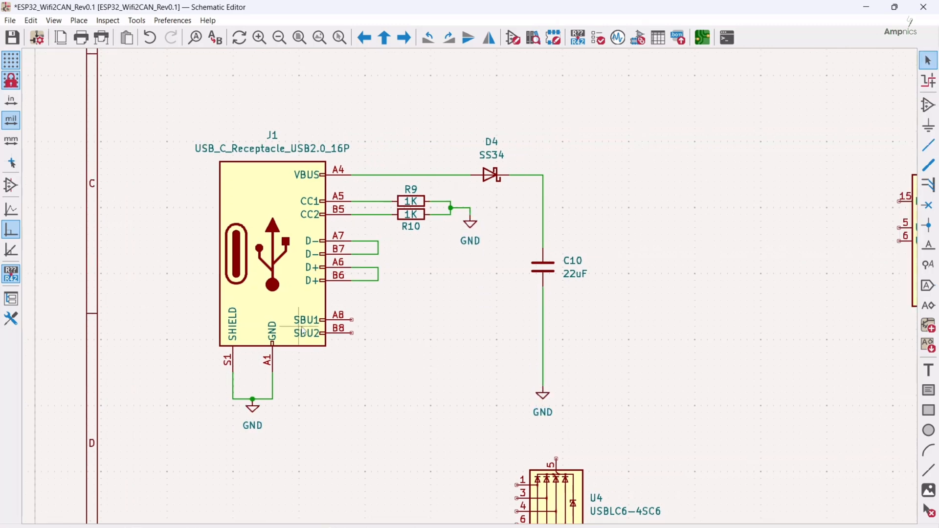
key("Escape")
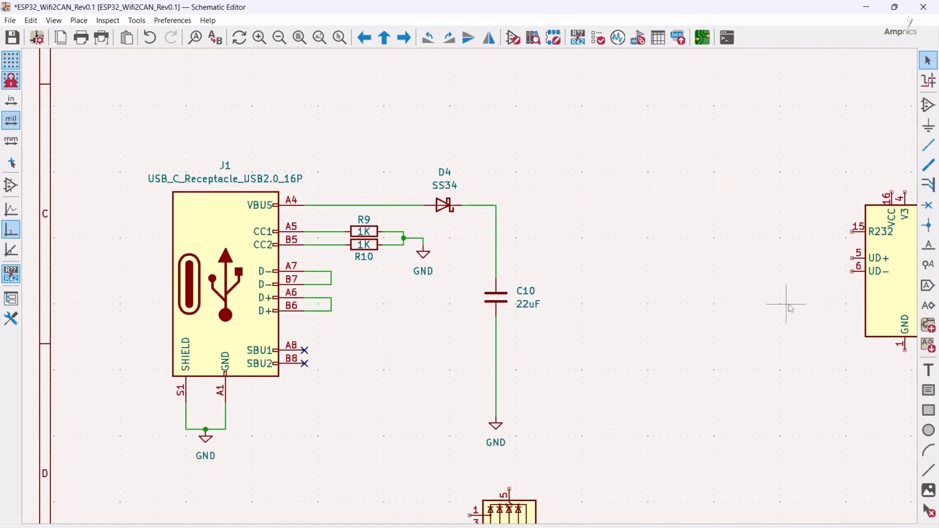
Place global labels USB_D- and USB_D+ beside J1's joined D- and D+ pins.
key("ctrl+l")
type("USB_D-")
key("Return")
left_click(470, 286)
left_click(469, 345)
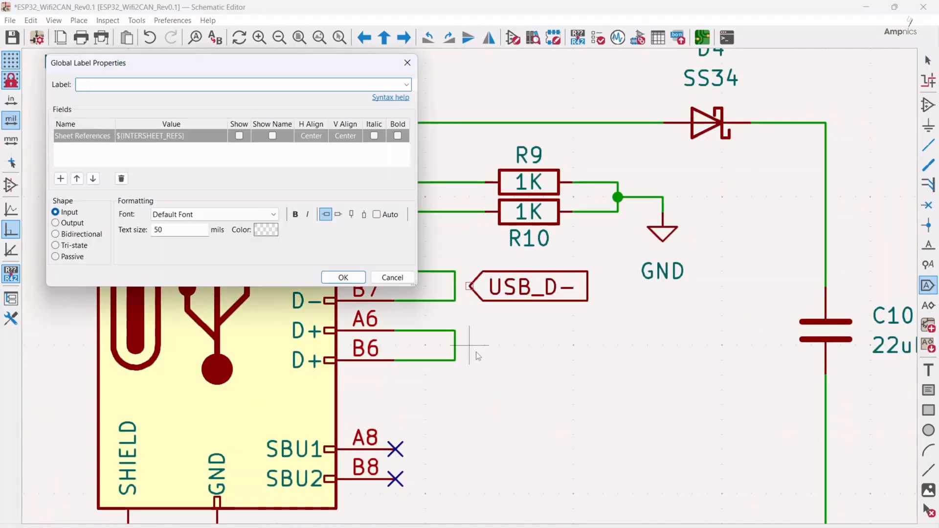
type("USB_D+")
key("Return")
left_click(469, 345)
Place global labels D- and D+ to the left of the CH340C's UD+ and UD- pins.
scroll(485, 263, "down", 3)
left_click(706, 230)
type("D-")
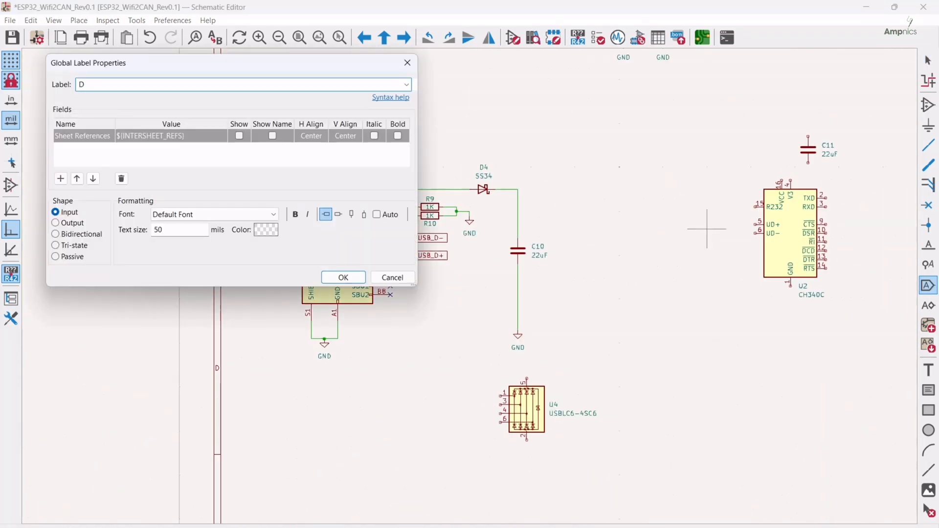
key("Return")
left_click(707, 229)
left_click(705, 250)
type("D+")
key("Return")
Attach a vertical copy of the USB_D- label to the VBUS wire and rename it V_BUS.
scroll(416, 259, "up", 2)
left_click(520, 105)
type("we")
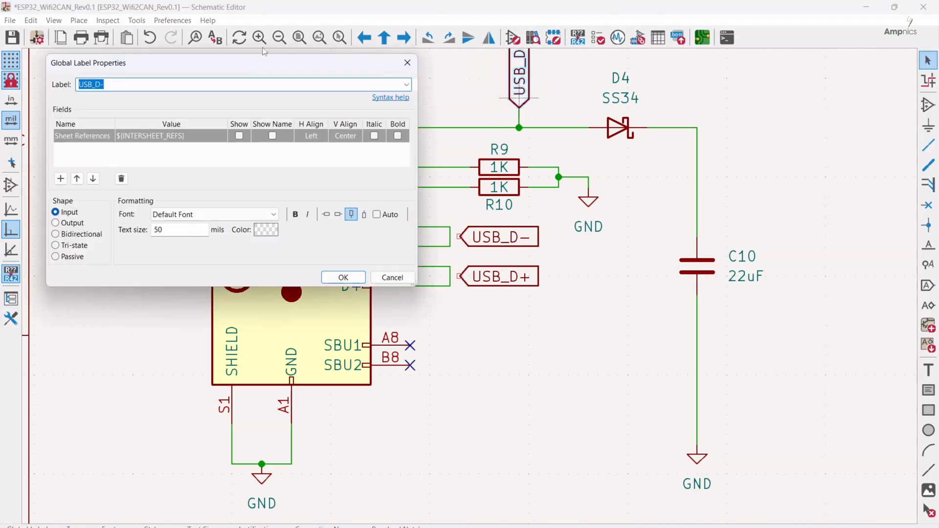
type("V_BUS")
key("Return")
Wire the USB_D- and USB_D+ labels to J1's joined D- and D+ pins.
scroll(365, 411, "up", 2)
key("w")
left_click(440, 271)
key("Escape")
Place copies of the USB_D-, USB_D+, D- and D+ labels to the left of the USBLC6-4SC6.
scroll(542, 221, "down", 3)
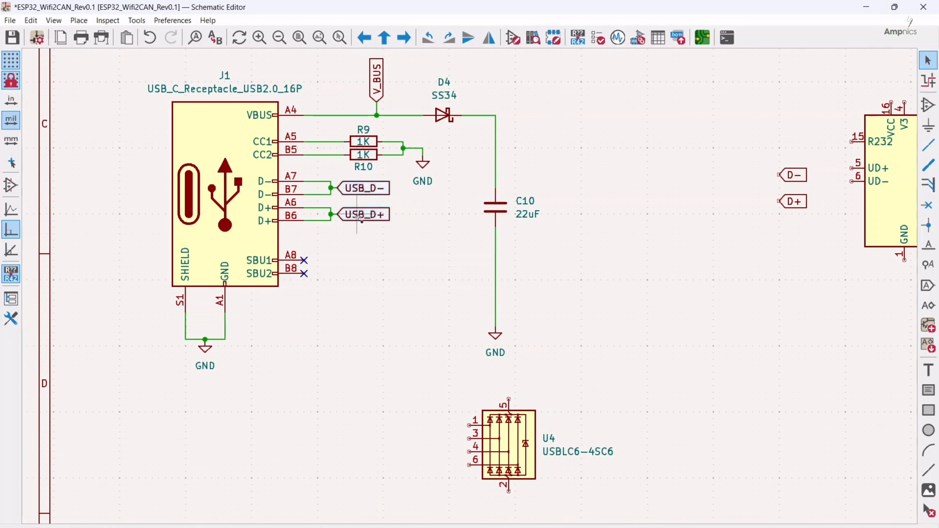
left_click(357, 446)
left_click_drag(759, 162, 818, 217)
key("ctrl+d")
left_click(350, 490)
scroll(417, 468, "down", 2)
left_click_drag(538, 269, 529, 287)
Mirror the USB_D+, USB_D- and D- labels horizontally and wire them to U4's pins 1, 3 and 4 respectively.
scroll(470, 284, "up", 4)
key("x")
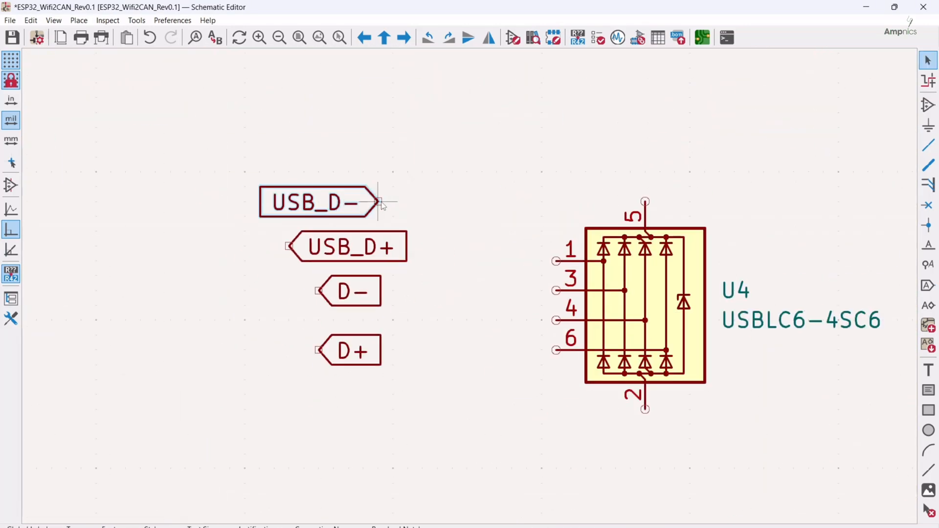
left_click_drag(364, 246, 497, 261)
key("x")
left_click(556, 261)
left_click_drag(326, 202, 497, 291)
left_click(556, 291)
left_click_drag(353, 291, 497, 321)
key("x")
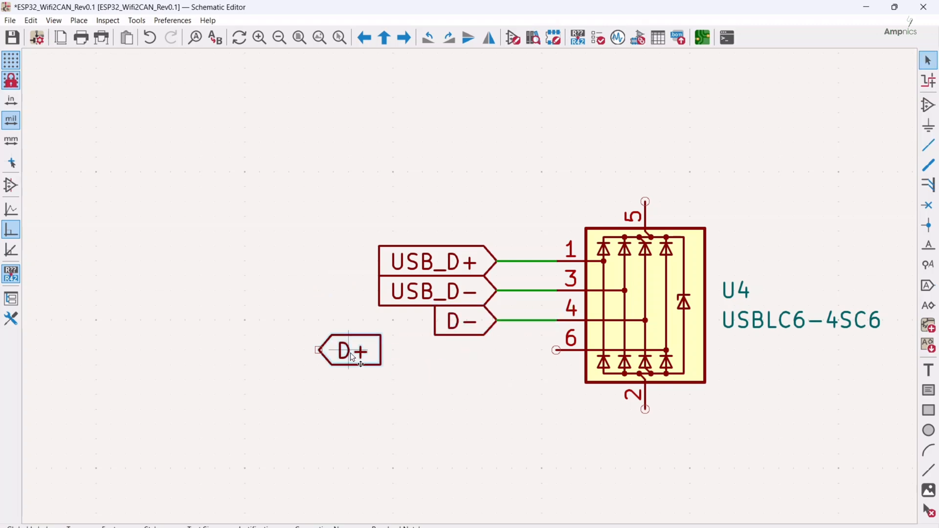
Wire the mirrored D+ label to U4's pin 6 and attach a copy of the label, renamed 5V, to D4's output wire.
left_click_drag(350, 353, 497, 351)
left_click(556, 351)
key("ctrl+d")
scroll(465, 351, "down", 4)
scroll(531, 117, "up", 4)
left_click(470, 287)
double_click(499, 287)
type("5")
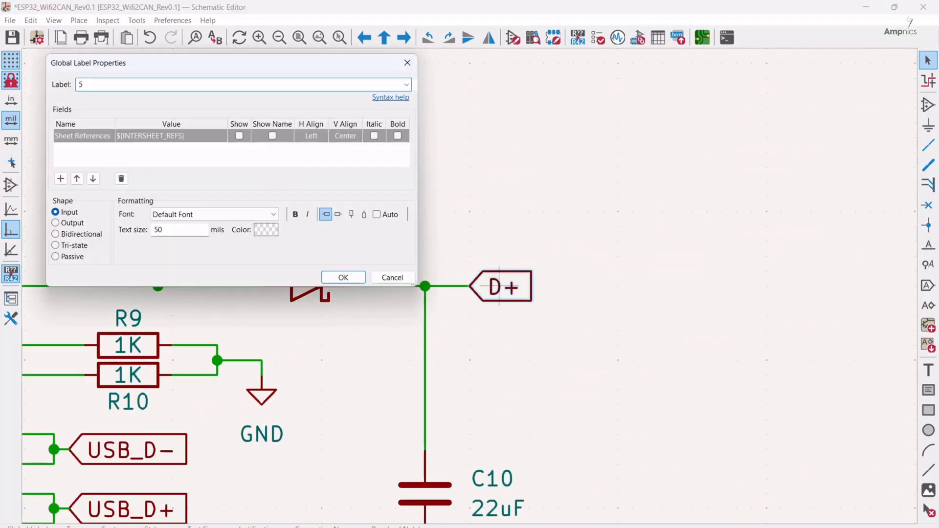
key("Return")
Move the whole USBLC6-4SC6 circuit with its labels and GND symbol closer to the USB-C connector.
scroll(499, 286, "down", 4)
scroll(528, 441, "up", 4)
left_click_drag(279, 230, 636, 516)
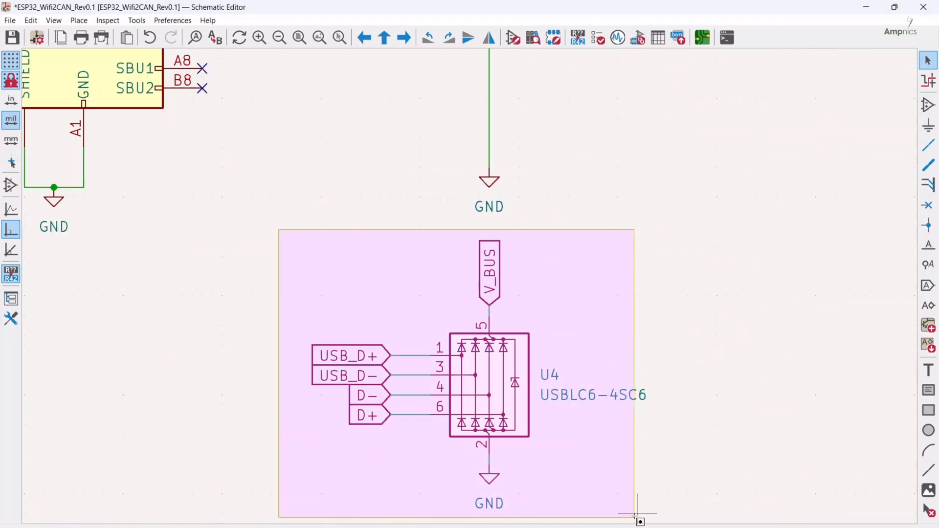
scroll(489, 315, "down", 4)
left_click_drag(489, 342, 423, 300)
Move the CH340C closer to the USB section and wire horizontally mirrored D+ and D- labels to its UD+ and UD- pins.
middle_click_drag(578, 247, 377, 345)
left_click_drag(453, 224, 373, 301)
scroll(431, 295, "up", 5)
key("x")
left_click_drag(222, 296, 425, 227)
key("x")
left_click_drag(233, 346, 514, 183)
left_click_drag(470, 212, 514, 212)
Wire capacitor C11 to the CH340C's V3 pin and attach an inverted copy of the GND symbol to its other end.
scroll(415, 412, "down", 4)
left_click_drag(644, 165, 531, 218)
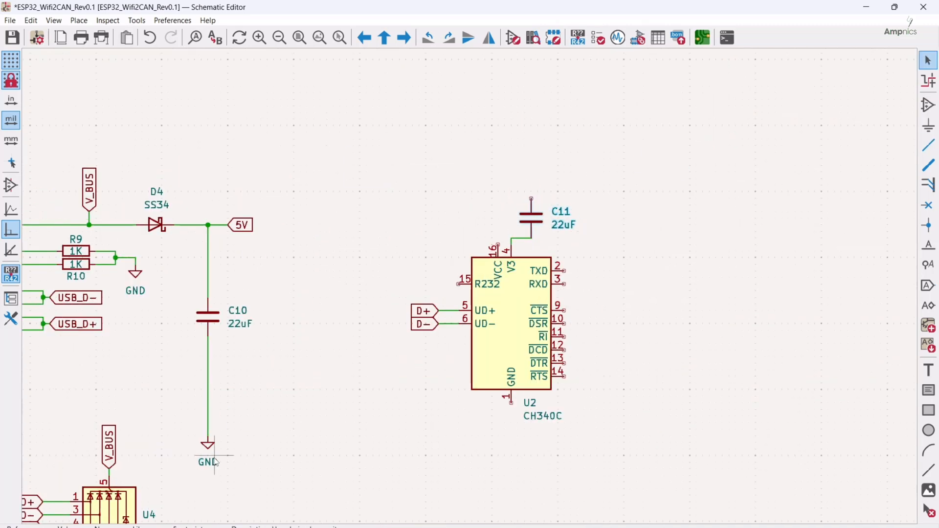
left_click(214, 458)
key("ctrl+c")
key("ctrl+v")
key("r")
key("r")
Place a +3.3V power symbol on the output wire between R7 and R8 of the MP2338 supply.
scroll(433, 219, "down", 4)
scroll(440, 112, "up", 4)
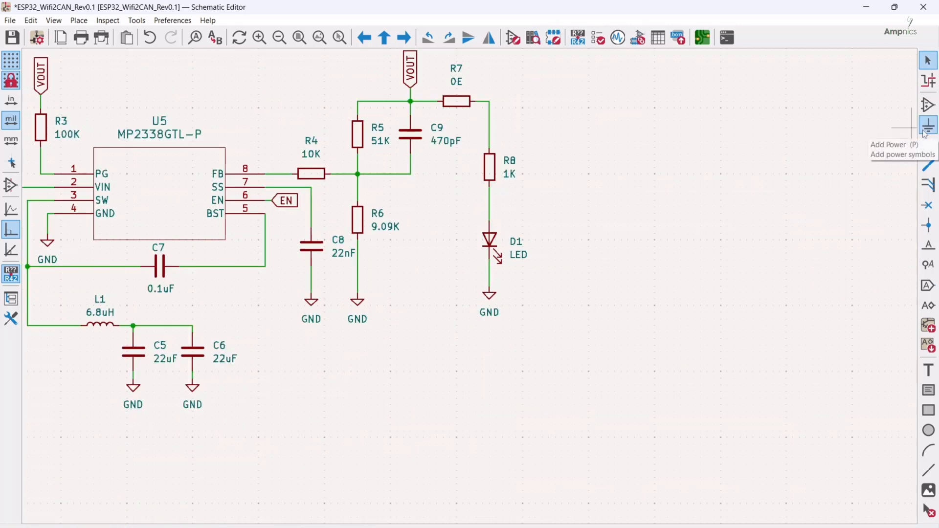
left_click(929, 125)
left_click(484, 82)
left_click(391, 371)
left_click(486, 93)
key("Escape")
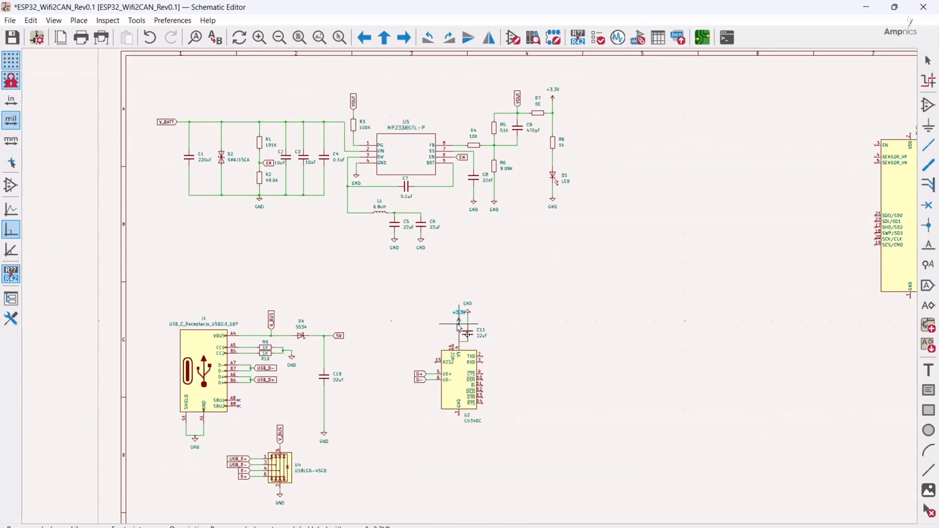
Wire copies of the +3.3V and GND symbols to the CH340C's VCC and GND pins and move the circuit nearer the USB-C section.
scroll(490, 195, "down", 4)
scroll(535, 284, "up", 4)
key("ctrl+v")
left_click(450, 359)
scroll(450, 359, "up", 4)
left_click(470, 287)
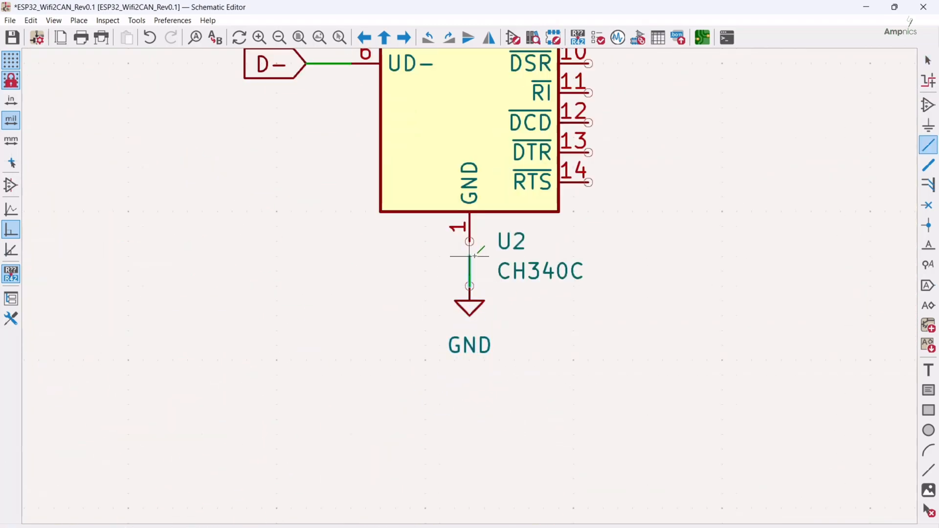
left_click(469, 241)
scroll(470, 241, "down", 4)
left_click_drag(459, 297, 406, 314)
Place an SS8050 transistor to the right of the CH340C and a vertically mirrored copy below it.
scroll(460, 313, "down", 3)
middle_click_drag(463, 316, 455, 272)
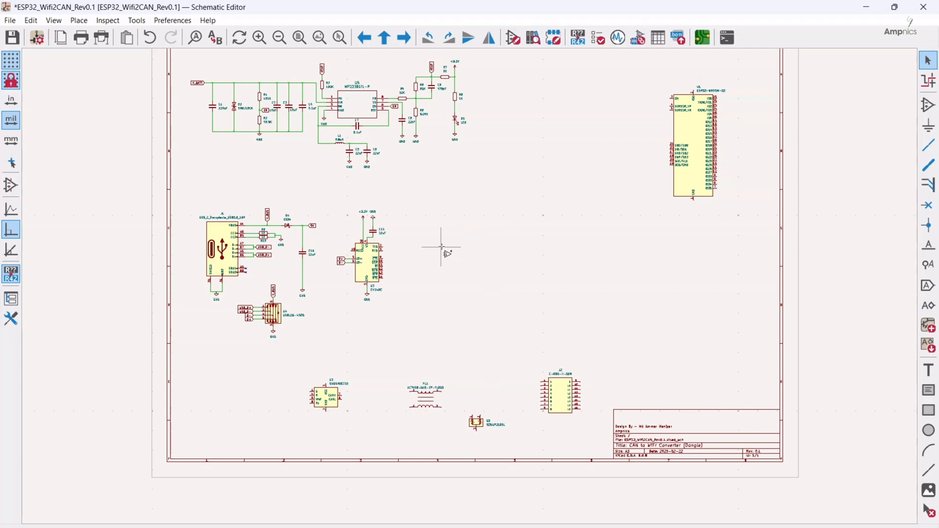
key("a")
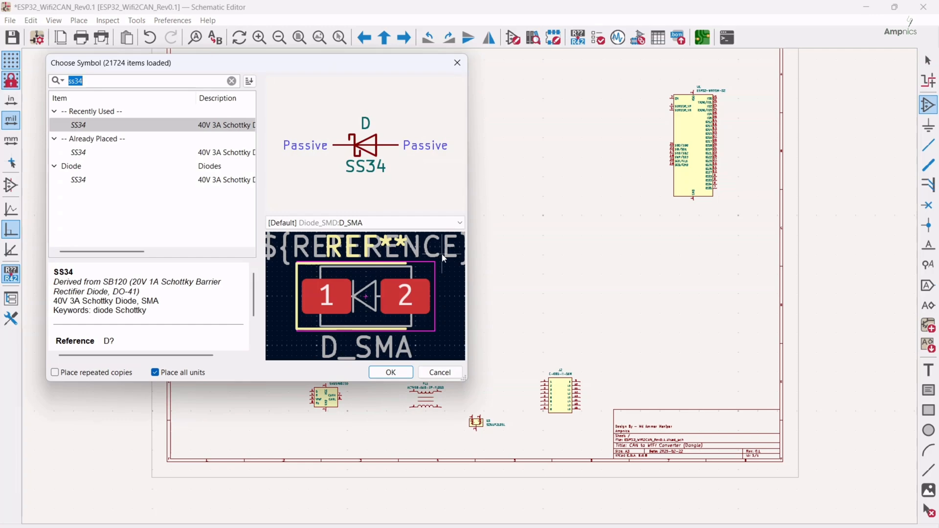
type("SS80")
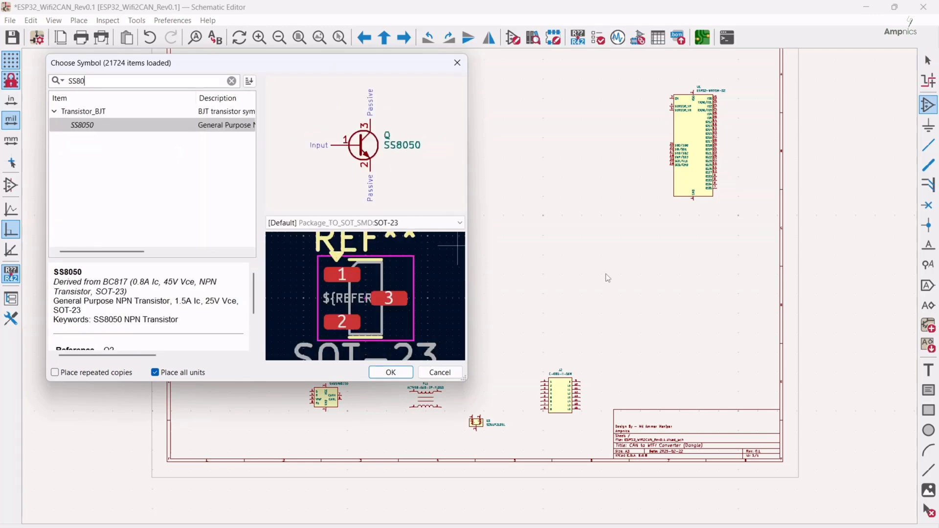
double_click(81, 126)
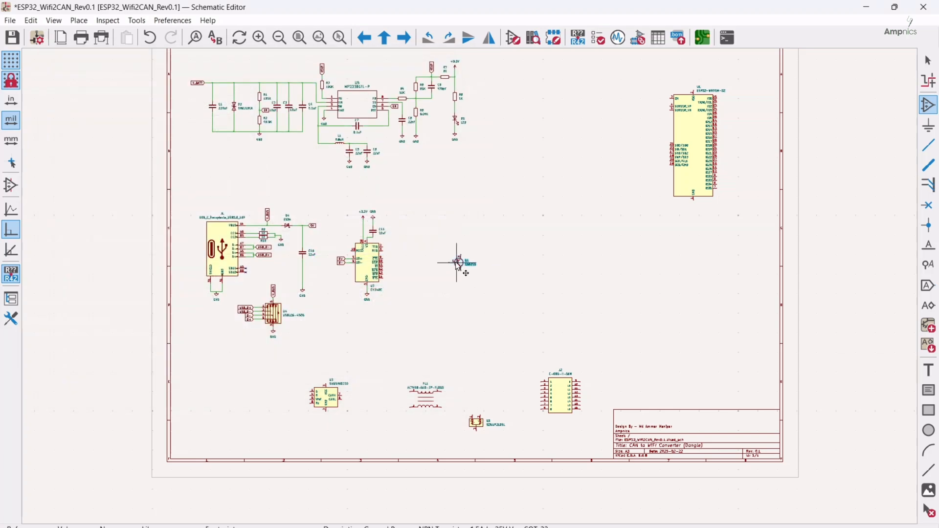
scroll(451, 259, "up", 4)
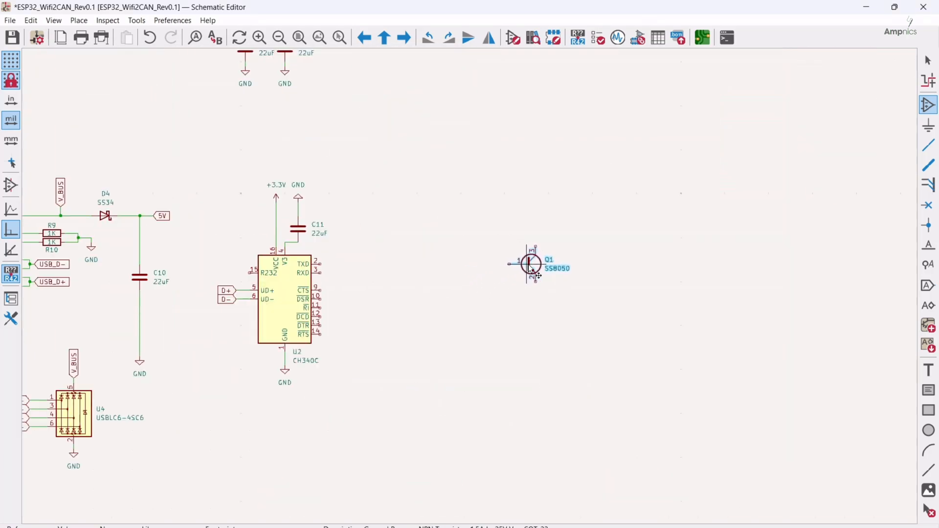
left_click(529, 287)
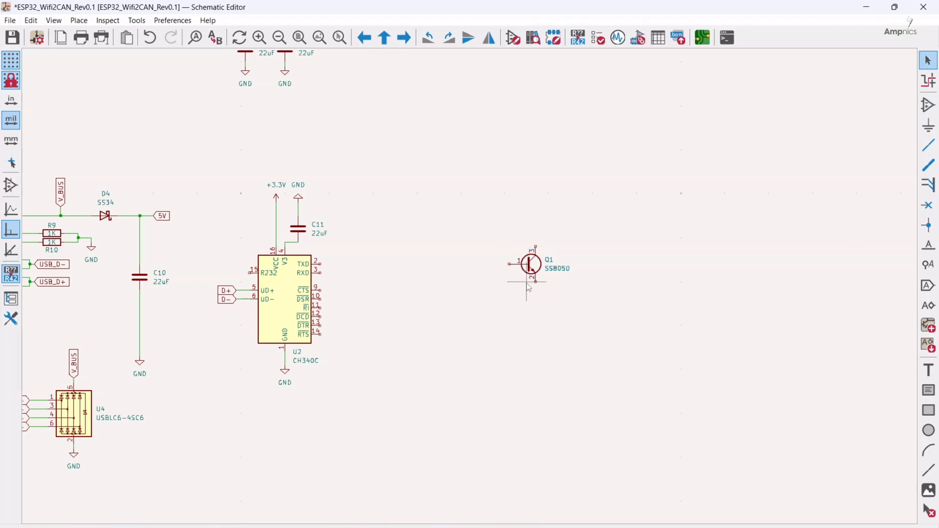
key("ctrl+d")
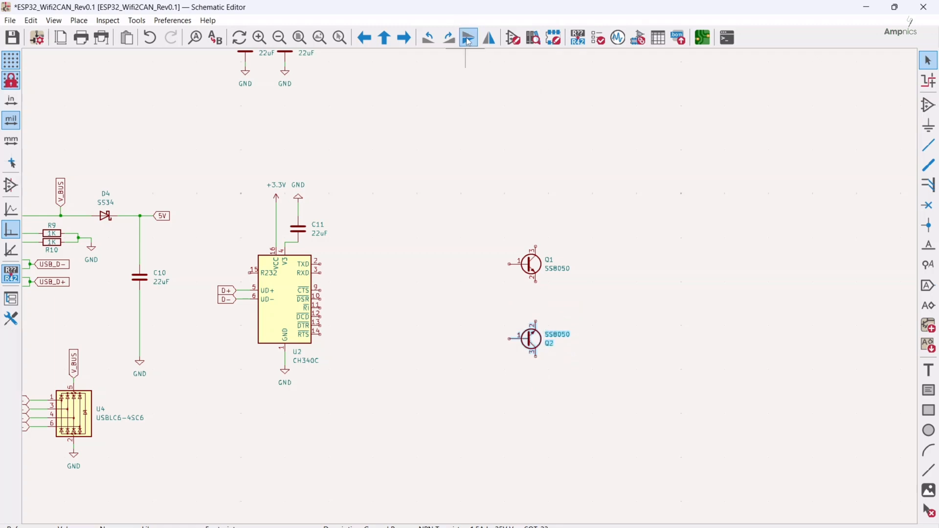
left_click(533, 333)
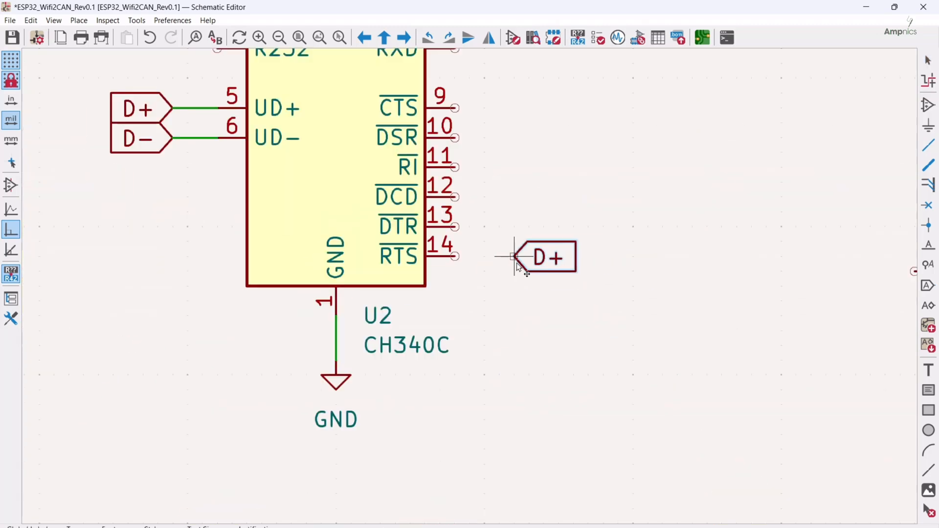
Attach global labels DTR, RTS, RXD and TXD to the CH340C's pins 13, 14, 2 and 3.
left_click(514, 256)
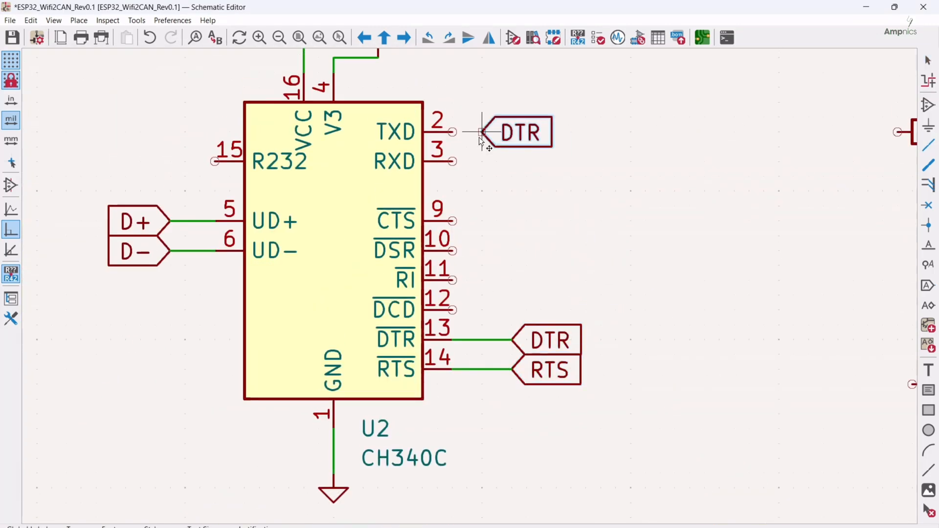
left_click(497, 131)
left_click(497, 132)
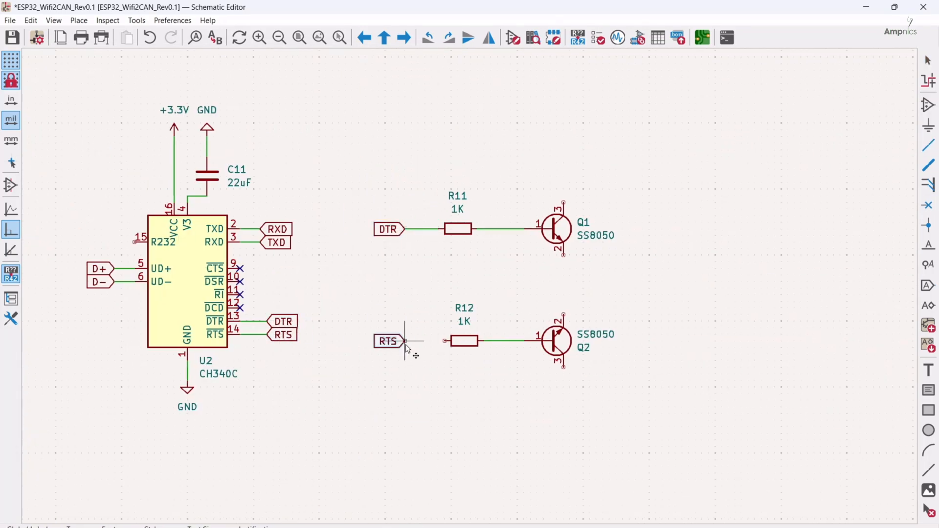
Wire the RTS label to R12 and cross-connect Q1's pin 2 to the RTS wire and Q2's pin 2 to the DTR wire.
key("w")
scroll(441, 377, "up", 5)
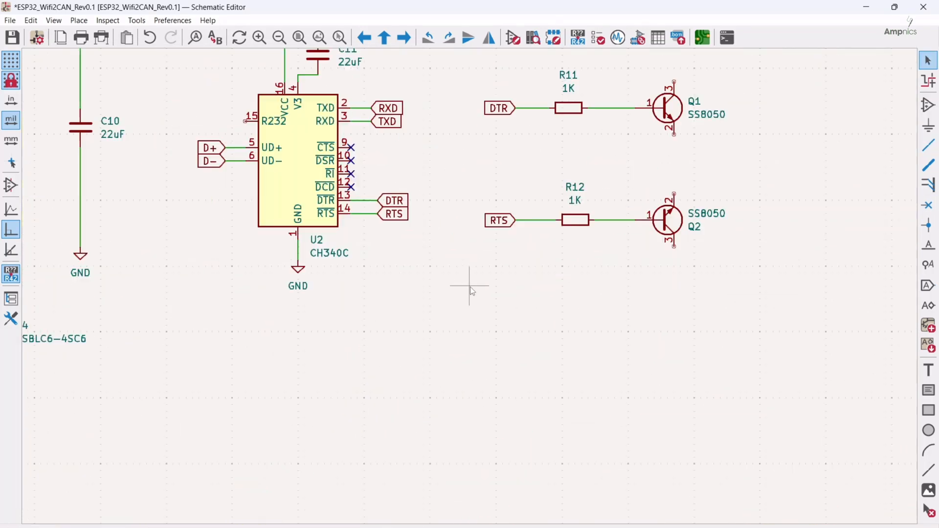
middle_click_drag(471, 286, 249, 413)
key("w")
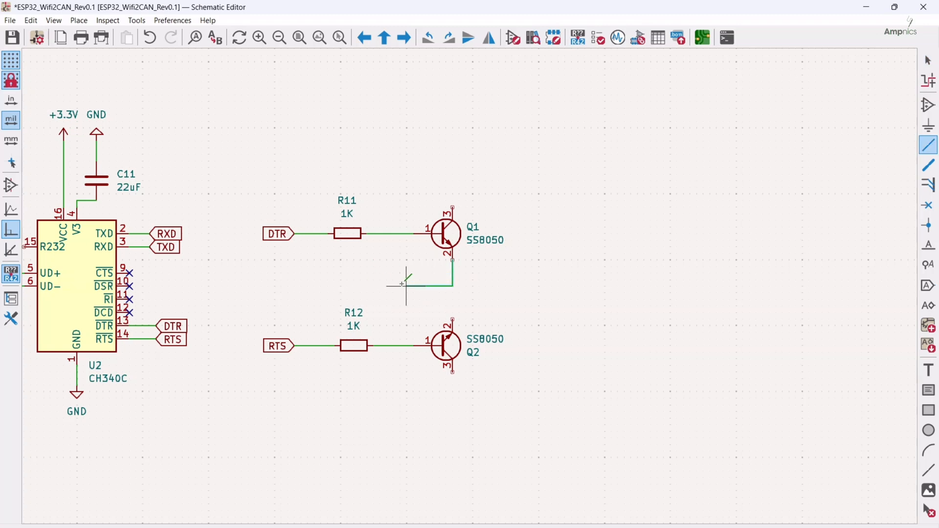
left_click(321, 286)
left_click(320, 346)
key("w")
left_click(314, 234)
key("Escape")
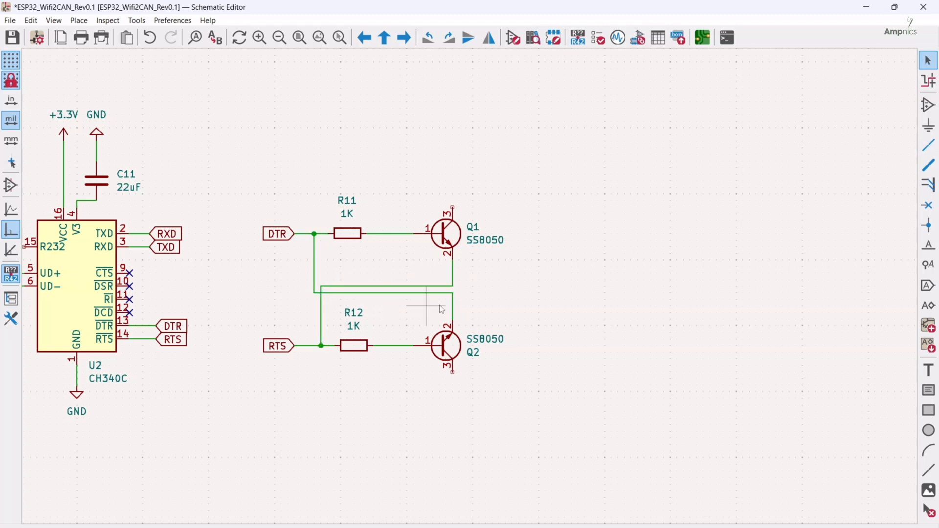
Place two copies of the RTS label beside pin 3 of Q1 and pin 3 of Q2.
key("ctrl+c")
key("ctrl+v")
left_click(479, 188)
key("ctrl+v")
left_click(485, 385)
Rename the lower label copy IO0 and the upper one EN, and wire them to pin 3 of Q2 and Q1.
double_click(498, 386)
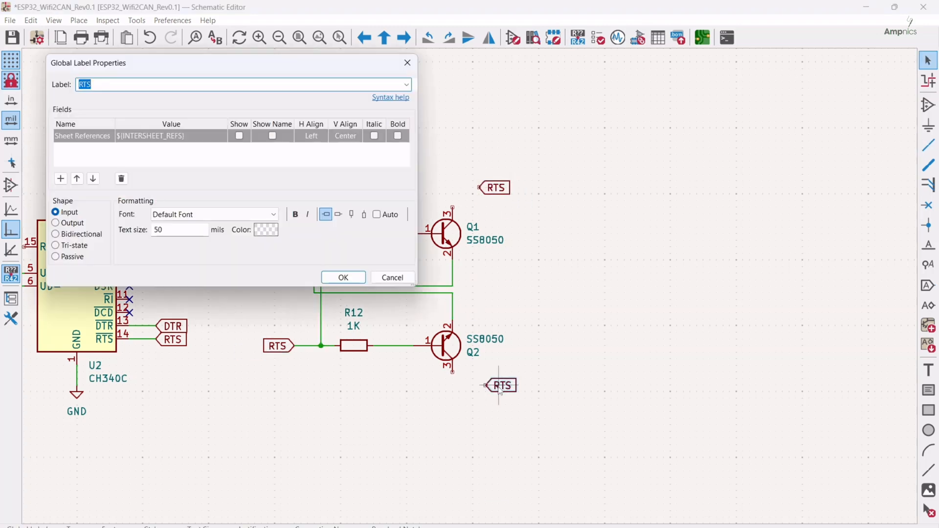
type("IO0")
key("Return")
double_click(494, 190)
type("EN")
key("Return")
left_click(453, 208)
left_click(479, 188)
Set the values of the USB-C CC resistors R9 and R10 to 5.1K.
scroll(489, 267, "down", 5)
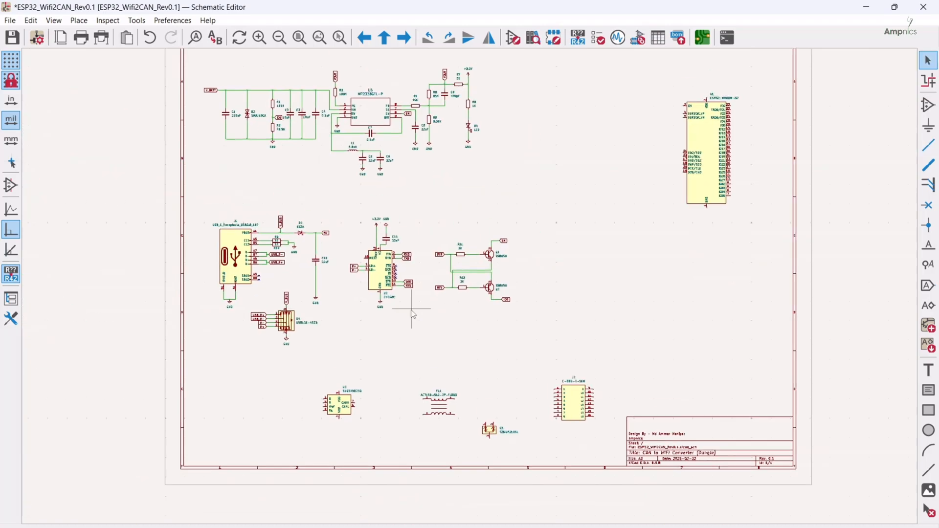
scroll(315, 318, "up", 6)
middle_click_drag(226, 138, 384, 232)
double_click(384, 233)
key("Return")
double_click(384, 253)
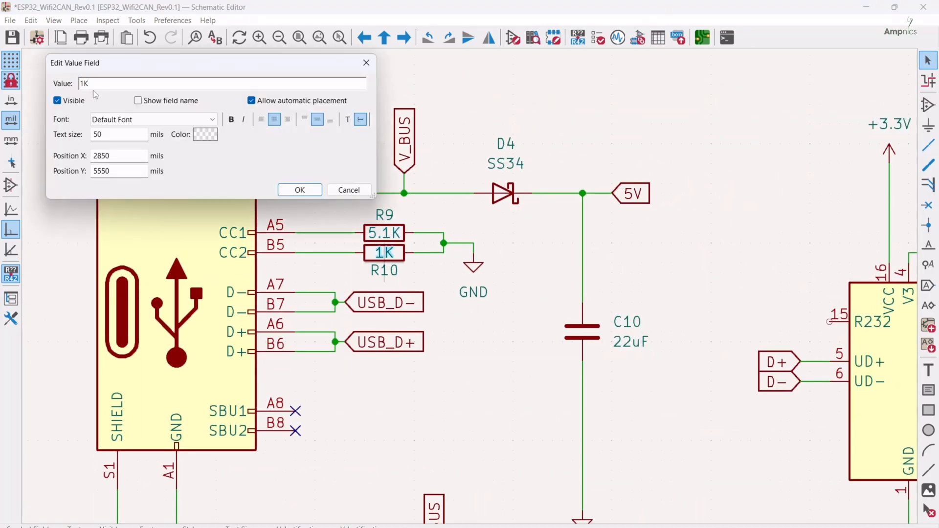
type("5.")
key("Return")
Set C10's value to 10uF and C11's value to 10nF.
double_click(275, 300)
type("10uF")
key("Return")
double_click(521, 233)
type("10nF")
key("Return")
Set the values of the transistor base resistors R11 and R12 to 10K.
middle_click_drag(741, 257, 556, 201)
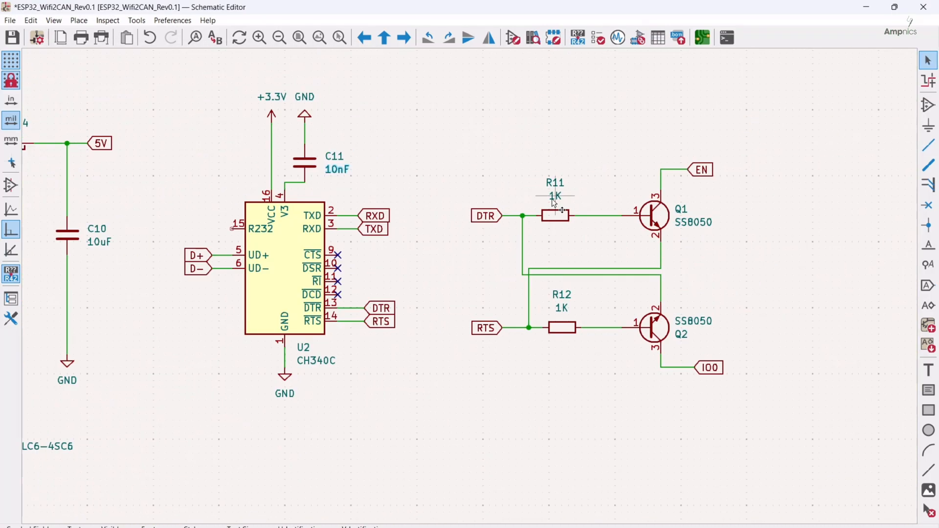
double_click(555, 202)
type("10K")
key("Return")
double_click(569, 308)
Place copies of the 10uF capacitor and a 10K resistor to the left of the SN65HVD230 and another 10K resistor to its right.
key("ctrl+d")
middle_click_drag(177, 411, 183, 308)
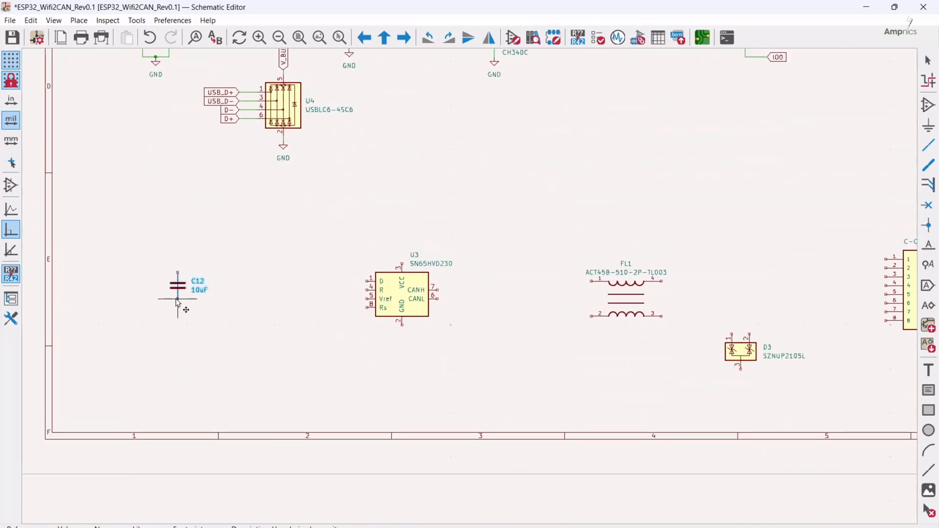
left_click(175, 307)
scroll(179, 308, "down", 3)
key("ctrl+d")
left_click(388, 380)
left_click(550, 372)
scroll(399, 410, "up", 6)
scroll(422, 279, "down", 5)
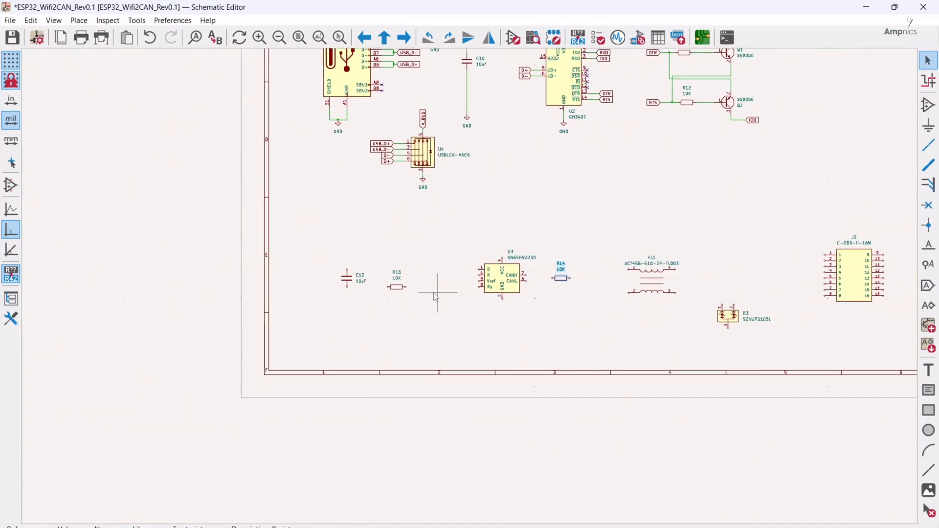
Place another 10K resistor copy to the upper left of C12 and wire a copy of the +3.3V symbol to it.
key("ctrl+d")
left_click(308, 260)
scroll(293, 274, "up", 4)
scroll(306, 216, "down", 4)
key("ctrl+d")
scroll(343, 284, "up", 5)
left_click(469, 335)
left_click(519, 355)
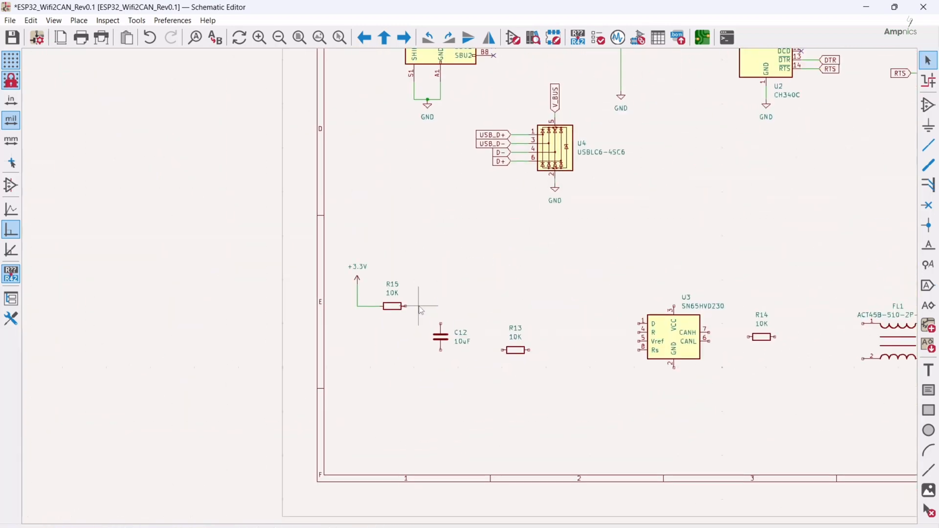
Attach a vertical global label copy to R15's free end and rename it CAN_3V3.
key("ctrl+d")
left_click(425, 293)
scroll(424, 293, "up", 5)
left_click(395, 331)
double_click(470, 256)
type("CAN_3V3")
key("Return")
Shift C12 to the right and wire copies of the CAN_3V3 label and GND symbol to its upper and lower ends.
scroll(414, 203, "down", 5)
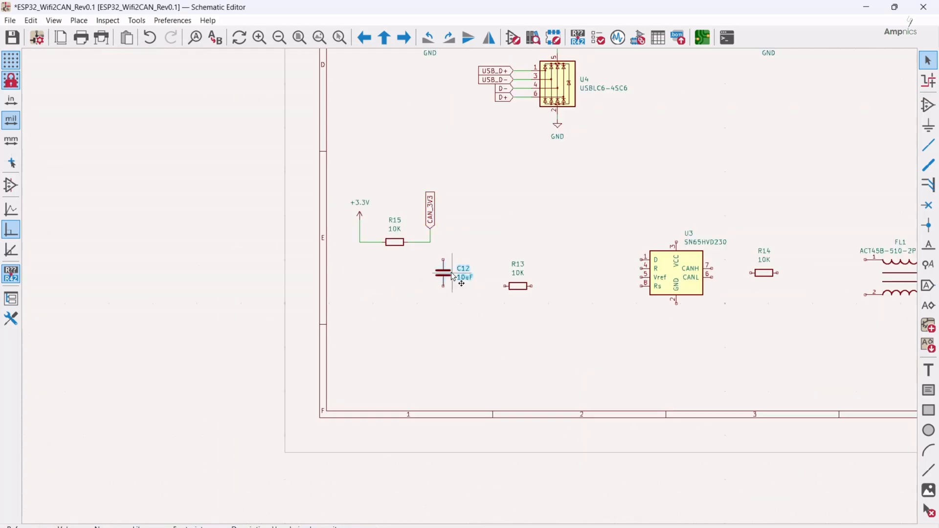
left_click_drag(447, 275, 467, 275)
key("ctrl+d")
left_click(465, 227)
left_click(465, 229)
key("ctrl+d")
left_click(351, 289)
left_click(351, 267)
Wire copies of the CAN_3V3 label and GND symbol to the SN65HVD230's VCC and GND pins.
key("ctrl+d")
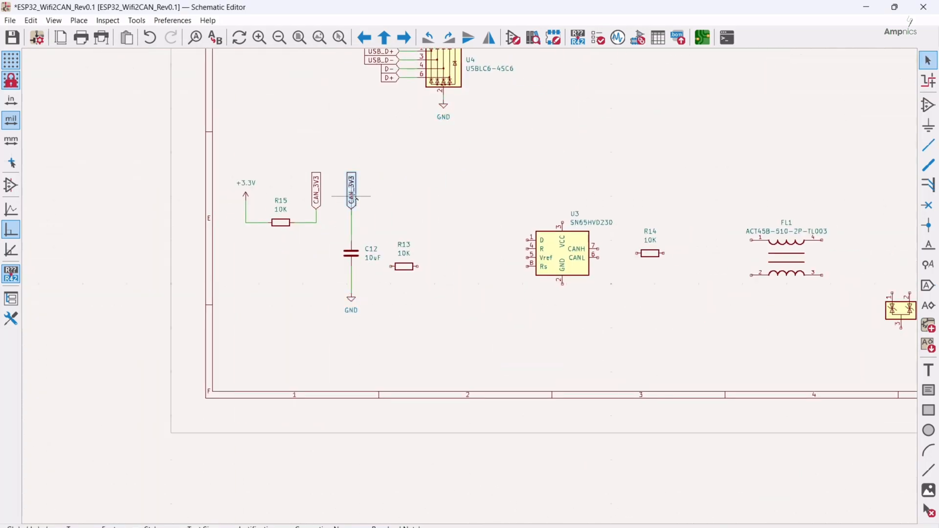
left_click(562, 204)
scroll(563, 209, "up", 4)
left_click(469, 270)
scroll(469, 271, "down", 5)
key("ctrl+d")
middle_click_drag(468, 374, 467, 318)
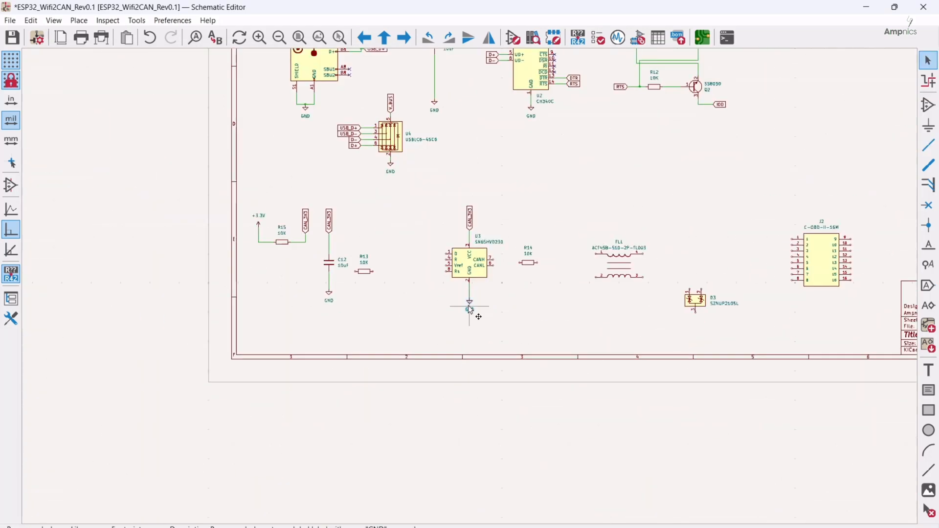
left_click(470, 294)
left_click(470, 283)
Rotate R14 to vertical and position it to the right of the SN65HVD230's CANH and CANL pins.
scroll(527, 245, "up", 4)
key("m")
key("r")
left_click(542, 287)
Move FL1 closer and wire CANH and CANL past R14's two ends to FL1's pins 1 and 2.
left_click(450, 279)
left_click(489, 279)
double_click(603, 246)
left_click_drag(734, 293, 688, 279)
left_click(603, 246)
left_click(635, 253)
left_click(450, 293)
left_click(635, 306)
left_click_drag(582, 246, 582, 253)
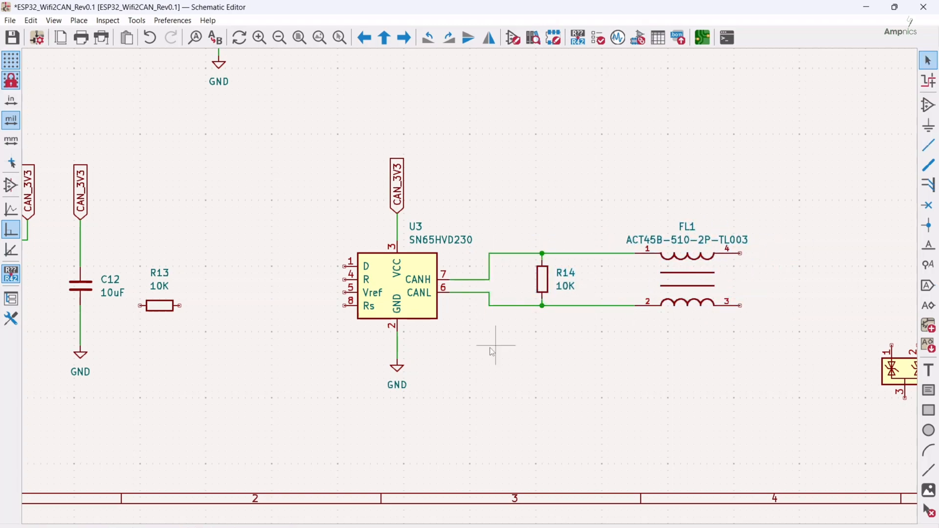
Rotate D3, move it to the right of FL1, and wire its pins 2 and 1 to FL1's pins 4 and 3.
middle_click_drag(493, 352, 260, 376)
key("r")
left_click_drag(673, 397, 619, 305)
left_click(593, 292)
left_click(508, 279)
left_click(593, 318)
left_click(508, 331)
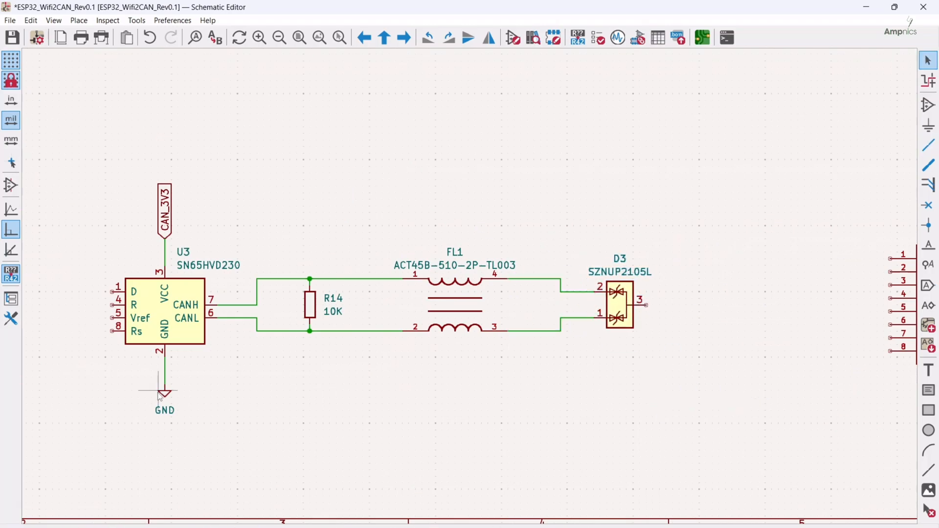
Place R13 left of the SN65HVD230, wire it to the Rs pin, and ground its other end with a GND copy.
key("ctrl+d")
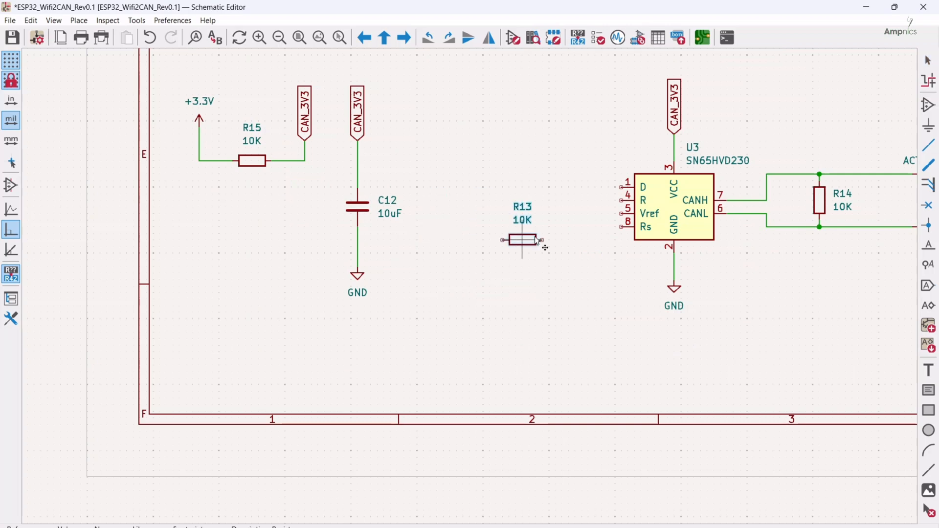
left_click_drag(522, 241, 562, 226)
left_click(582, 227)
left_click(621, 227)
key("ctrl+d")
left_click(528, 266)
left_click(543, 227)
Wire copies of the CAN_3V3 label to the SN65HVD230's D and R pins and rename them CAN_TX and CAN_RX.
middle_click_drag(596, 171, 358, 226)
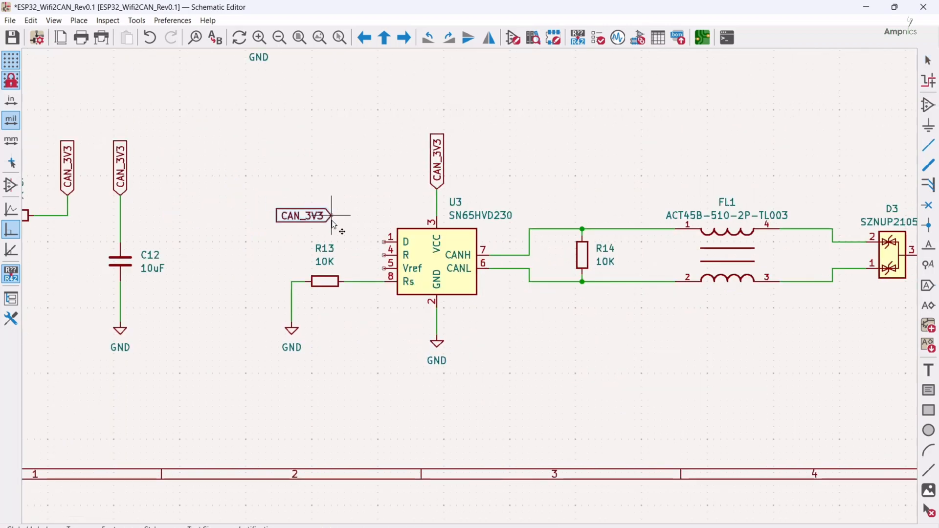
left_click(332, 215)
key("ctrl+d")
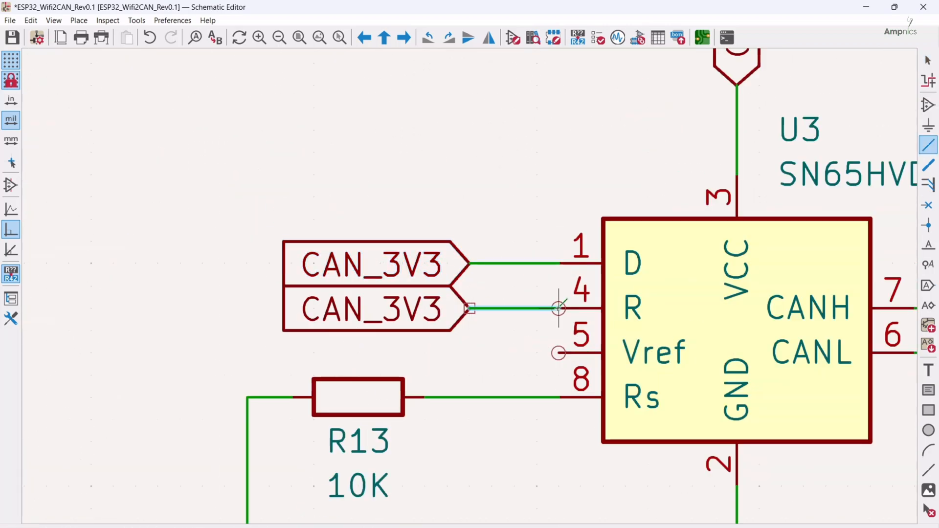
left_click(558, 308)
double_click(372, 264)
type("CAN_TX")
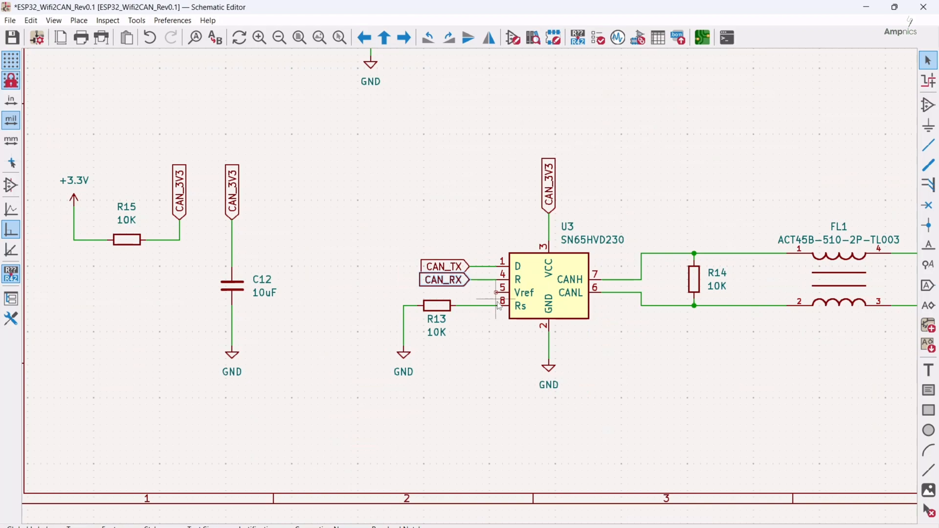
Mark the SN65HVD230's Vref pin with a no-connect flag.
key("q")
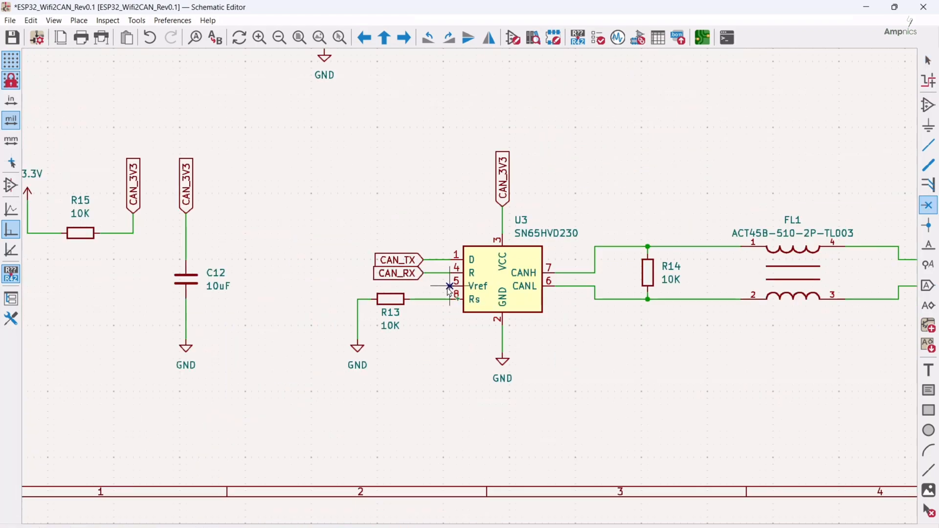
left_click(448, 289)
scroll(450, 289, "down", 2)
key("Escape")
Set R15's value to 0E and C12's value to 0.1uF.
double_click(251, 223)
type("0E")
key("Return")
double_click(344, 273)
type("0.1")
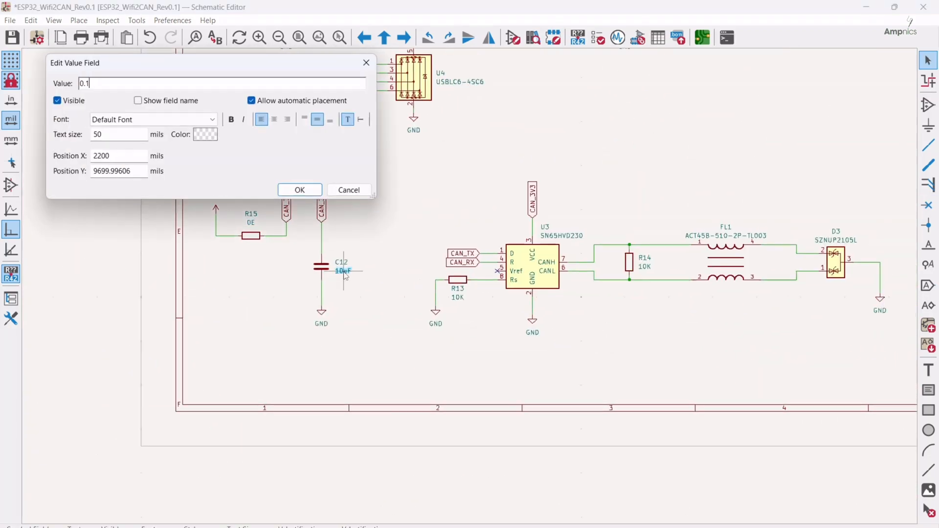
type("uF")
key("Return")
Set R13's value to 2.4K and R14's value to 120E.
double_click(458, 297)
type("2.4K")
key("Return")
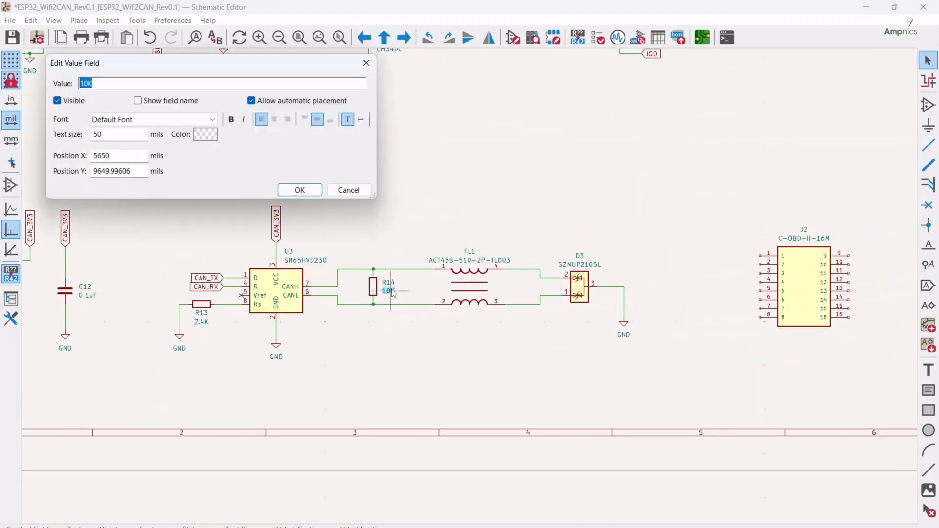
type("120E")
key("Return")
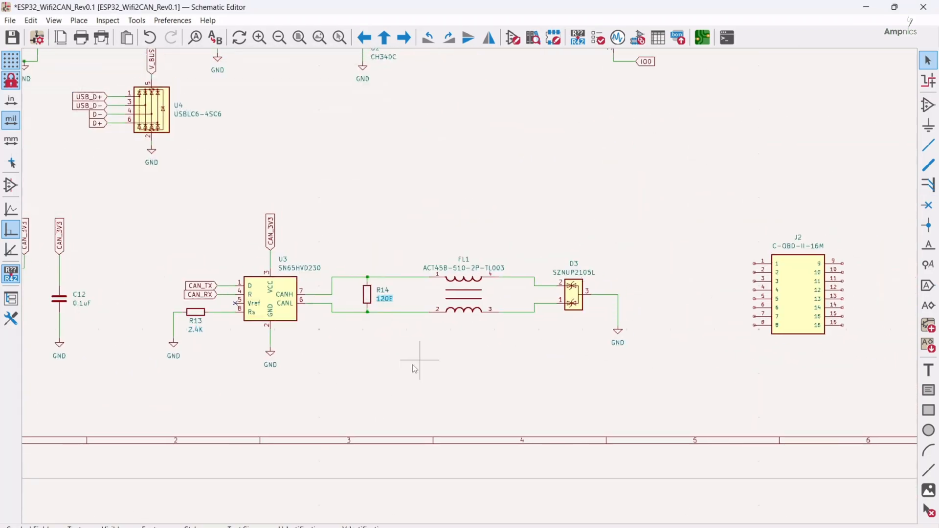
Move the OBD-II connector J2 to the right of the CAN circuit and place a copy of the 0E resistor below it.
scroll(415, 369, "down", 2)
scroll(432, 293, "up", 5)
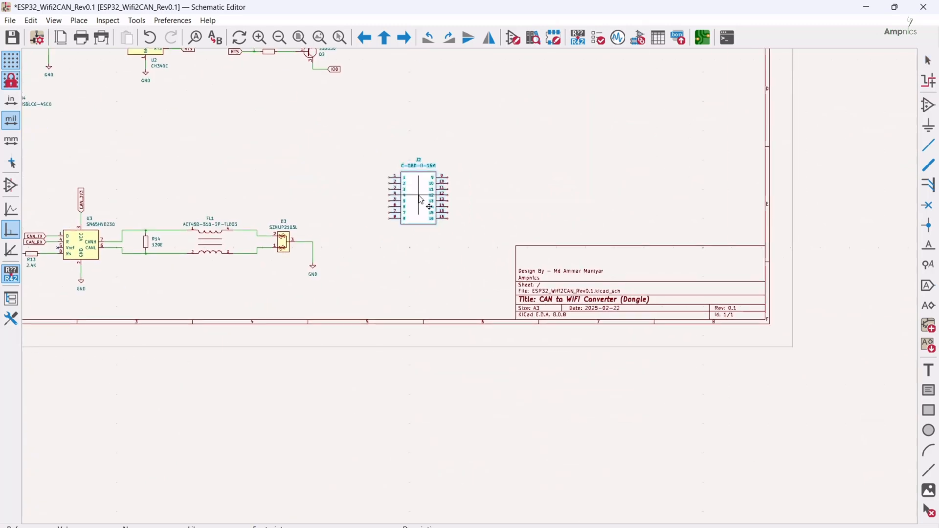
scroll(482, 313, "down", 3)
scroll(476, 292, "up", 3)
left_click(488, 288)
Add an EXT_GND global label and a GND symbol copy on either side of R16 and wire them to its ends.
left_click(928, 285)
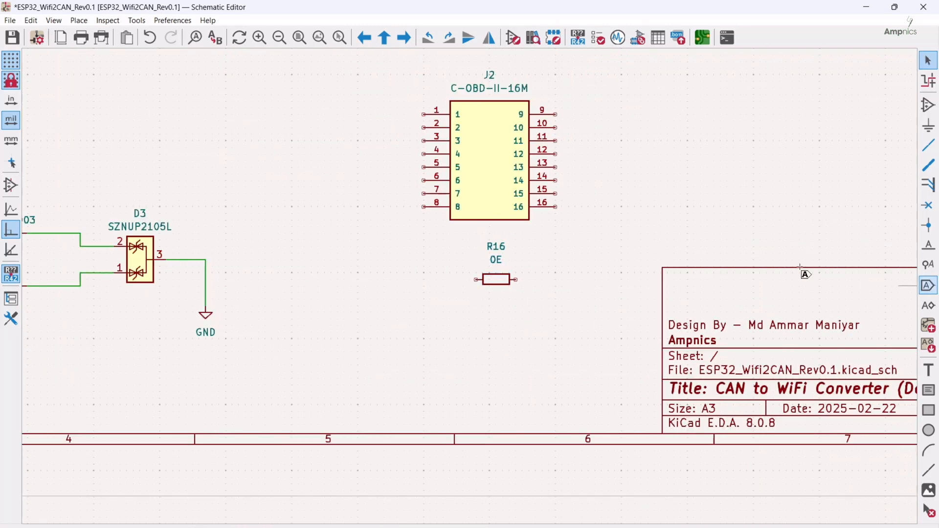
left_click(328, 255)
type("EXT_GND")
key("Return")
left_click(451, 281)
key("Escape")
key("ctrl+d")
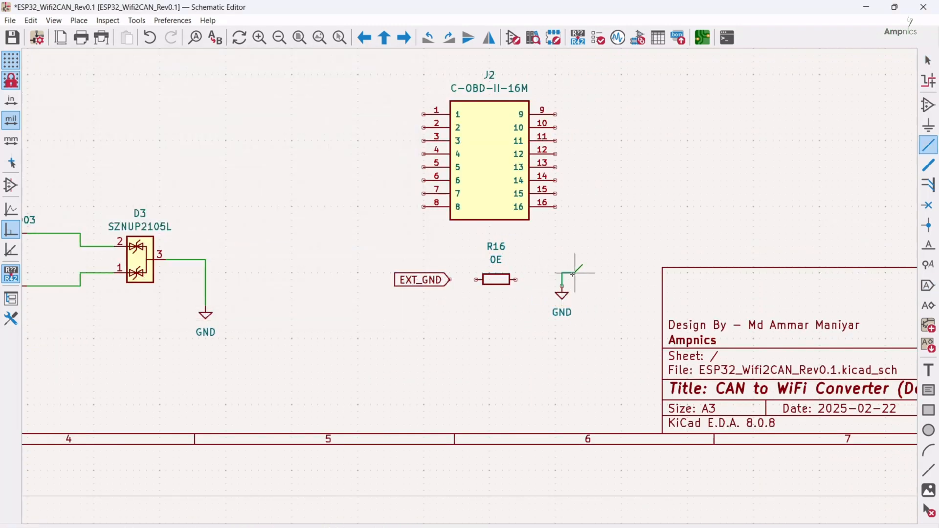
left_click(515, 280)
scroll(447, 176, "down", 1)
Place a copy of the EXT_GND label beside J2 and wire it to pin 5.
key("ctrl+d")
scroll(431, 294, "up", 3)
left_click(470, 285)
scroll(469, 286, "up", 1)
left_click(581, 285)
Place rotated EXT_GND label copies above and below the lines between FL1 and D3 and wire one to each line.
key("ctrl+d")
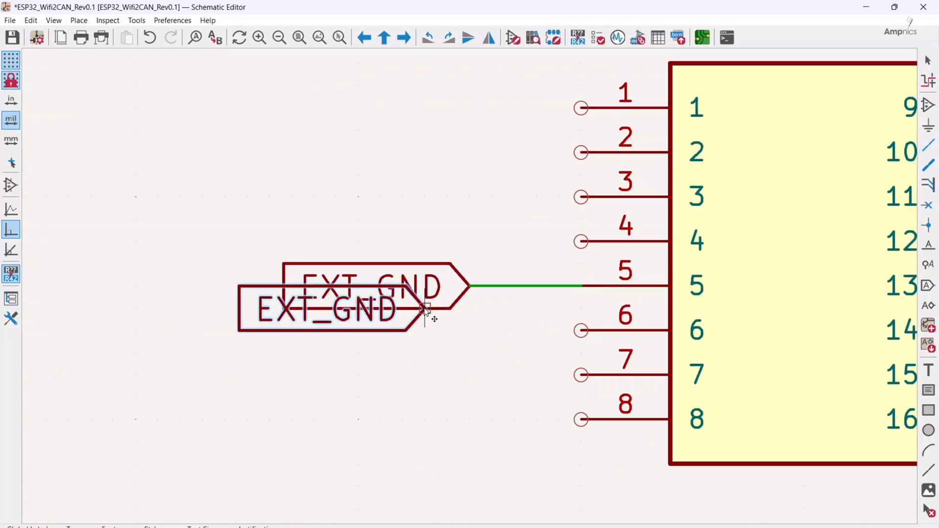
scroll(424, 309, "down", 4)
key("r")
key("r")
key("r")
middle_click_drag(186, 321, 383, 241)
left_click(463, 221)
key("ctrl+d")
key("r")
key("r")
left_click(463, 348)
key("w")
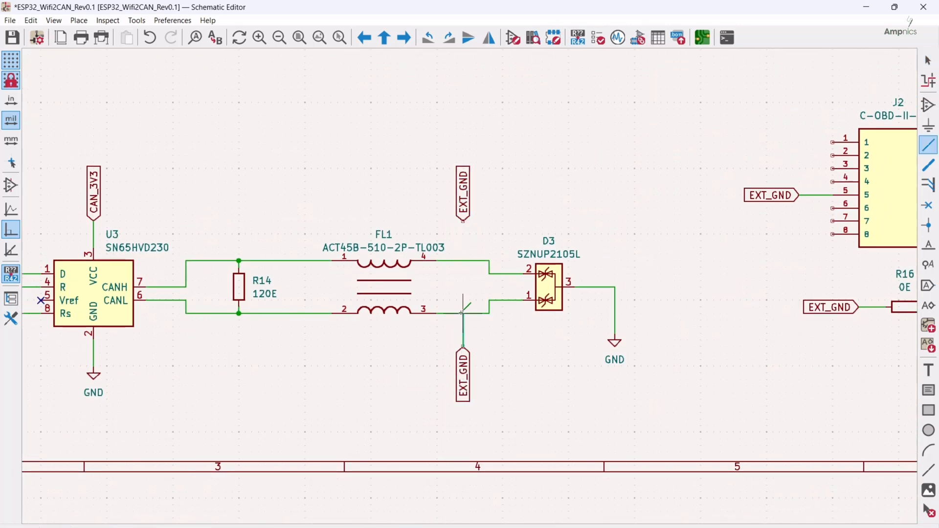
left_click(463, 313)
left_click(463, 261)
Rename the upper label between FL1 and D3 to CAN_H and the lower one to CAN_L.
double_click(463, 202)
type("CAN_H")
key("Return")
double_click(463, 384)
type("CAN_L")
Copy the CAN_H and CAN_L labels toward J2, then rotate the CAN_L copy and wire it to pin 14.
key("ctrl+d")
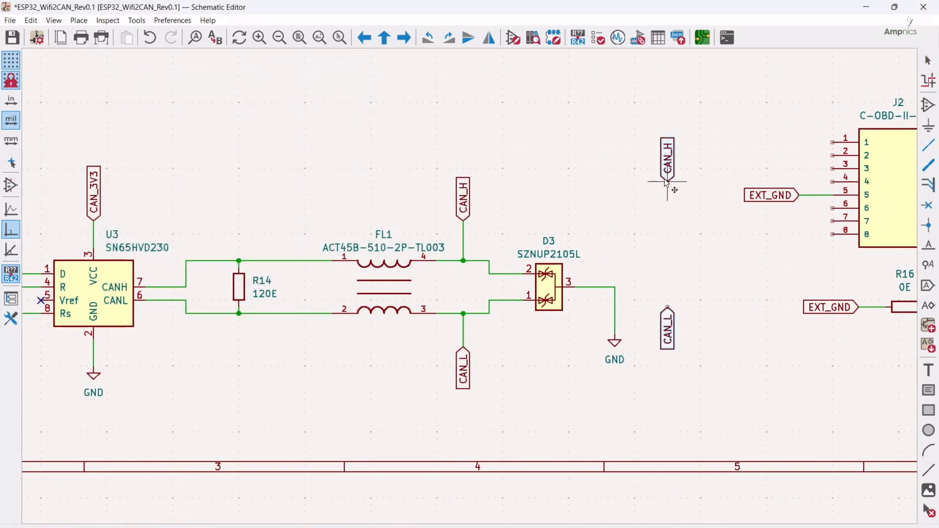
middle_click_drag(668, 181, 477, 249)
left_click(510, 247)
key("m")
key("r")
left_click(808, 276)
key("w")
left_click(775, 276)
Rotate the CAN_H label copy, move it beside J2, and wire it to pin 6.
key("m")
key("r")
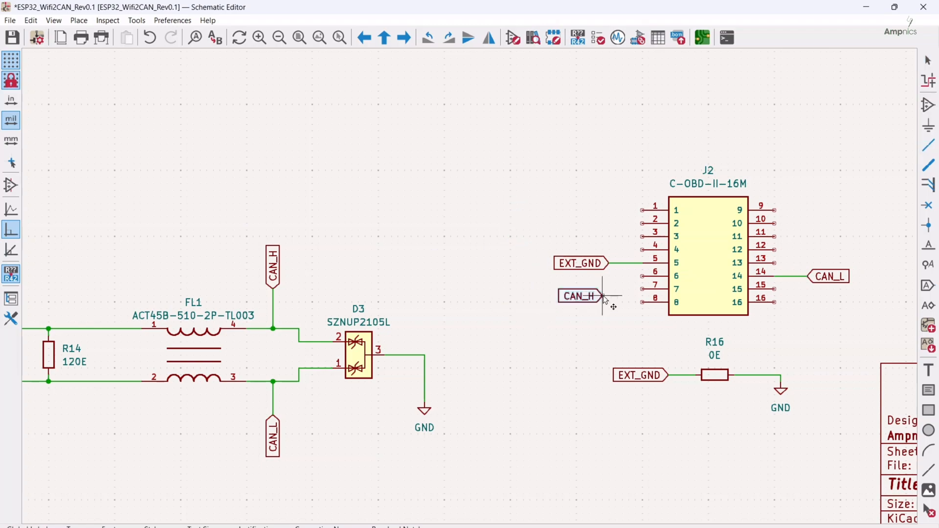
scroll(609, 276, "up", 4)
left_click(470, 285)
key("w")
left_click(583, 285)
Place a rotated copy of the V_BATT label beside J2 and wire it to pin 16.
scroll(470, 286, "down", 8)
key("ctrl+d")
scroll(470, 285, "up", 4)
key("r")
key("r")
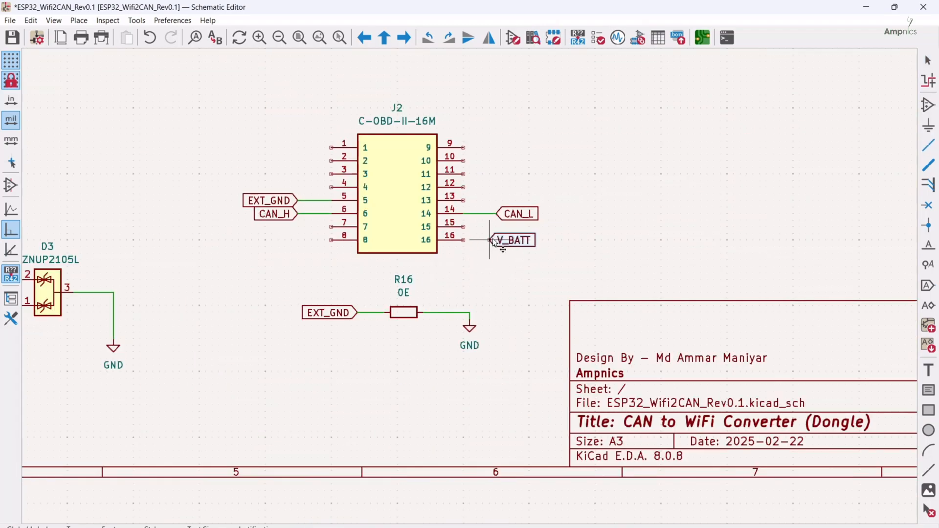
left_click(496, 240)
key("w")
left_click(463, 241)
Mark J2's unused pins 1 to 4, 7 to 13 and 15 with no-connect flags.
middle_click_drag(463, 240, 474, 341)
left_click(929, 206)
left_click(342, 248)
left_click(342, 261)
left_click(342, 275)
left_click(474, 287)
left_click(474, 301)
left_click(474, 327)
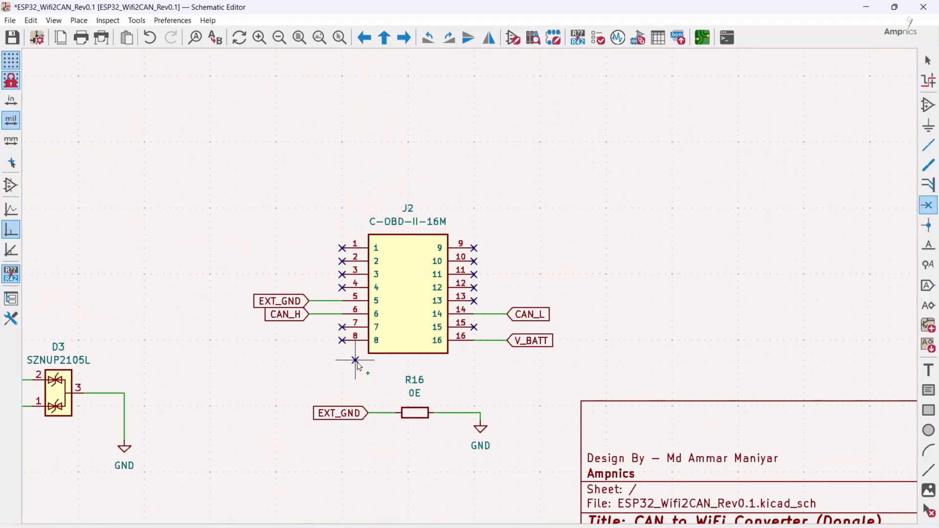
key("Escape")
Move the ESP32-WROOM-32 module U1 slightly higher in the sheet's upper-right area.
scroll(357, 362, "down", 5)
middle_click_drag(383, 213, 549, 314)
left_click_drag(668, 206, 676, 181)
middle_click_drag(427, 306, 400, 279)
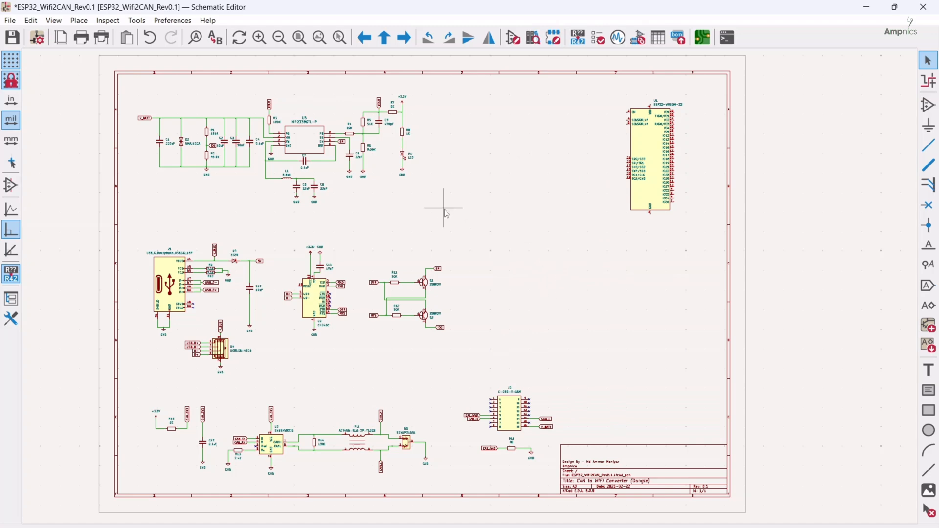
Duplicate resistor R8 and LED D1, rotate the copied pair to horizontal, and place it below the ESP32 module.
scroll(446, 214, "up", 4)
scroll(471, 260, "down", 4)
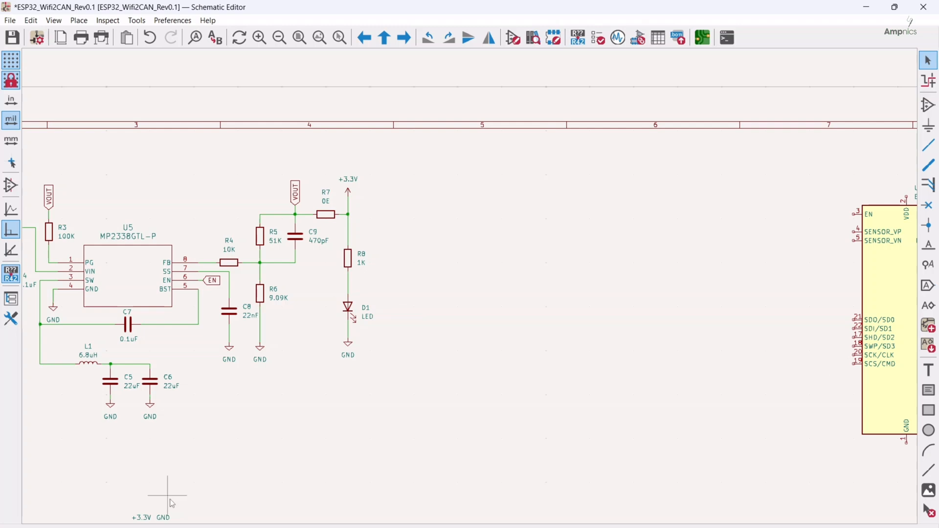
left_click(348, 312)
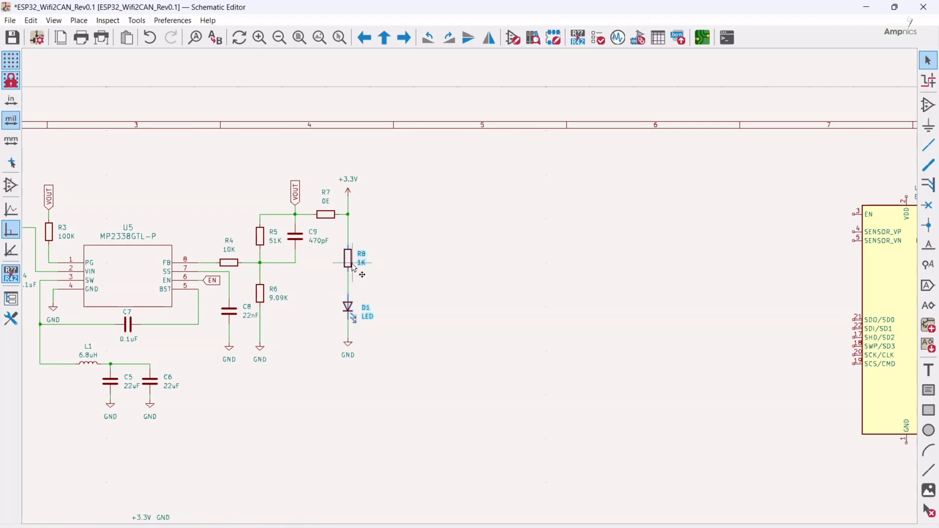
key("ctrl+d")
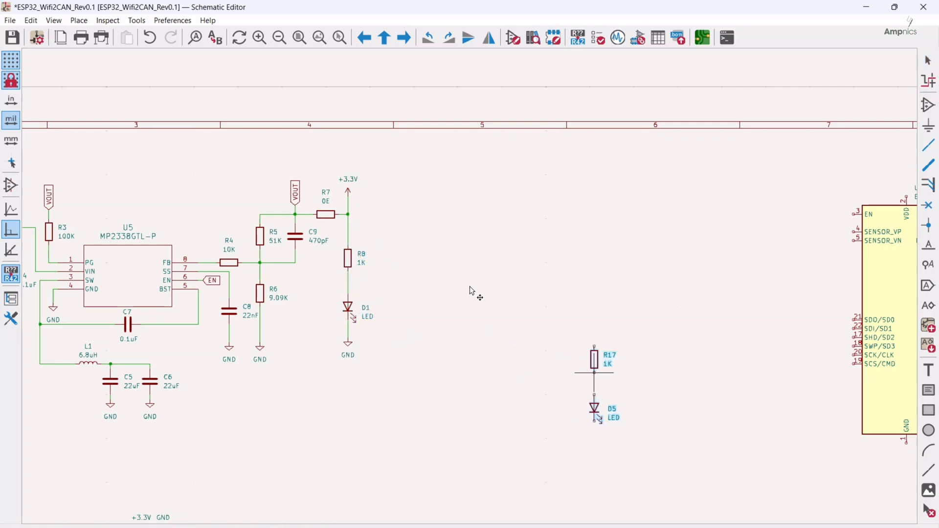
scroll(477, 303, "down", 4)
scroll(492, 353, "up", 4)
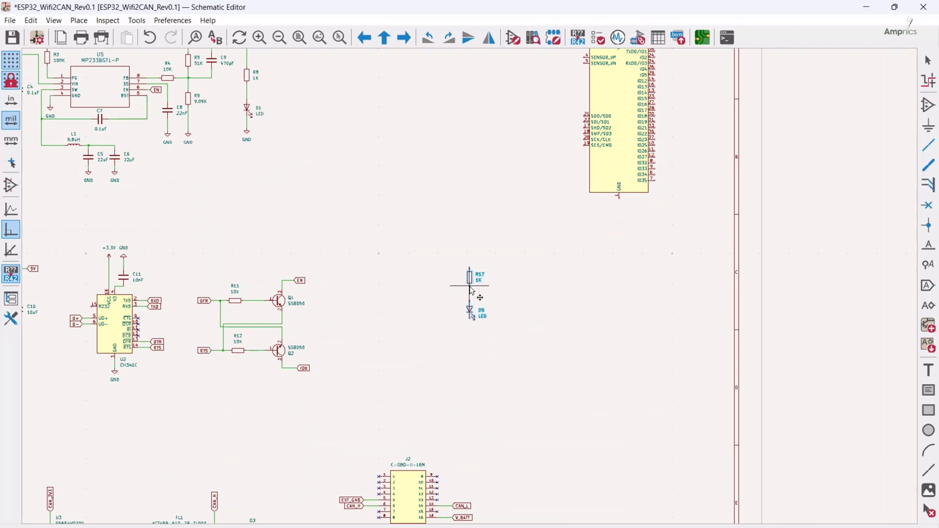
key("r")
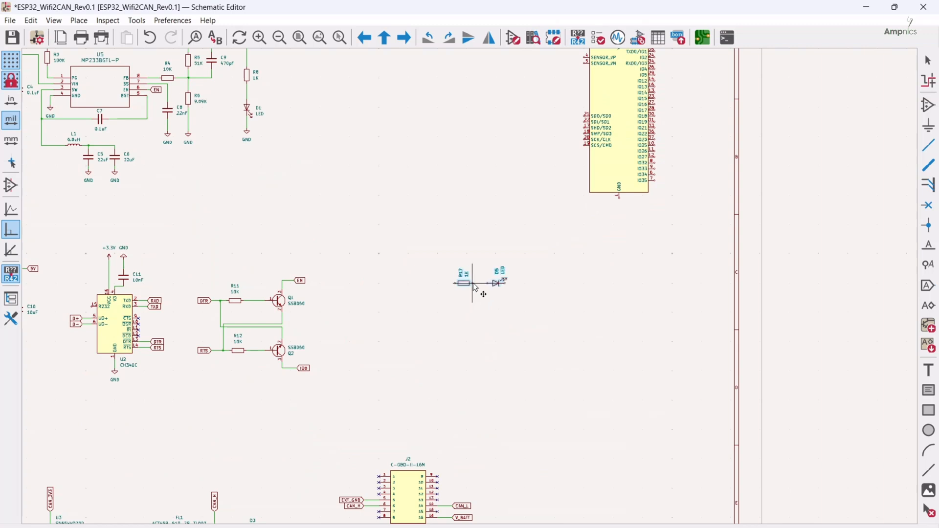
left_click(488, 309)
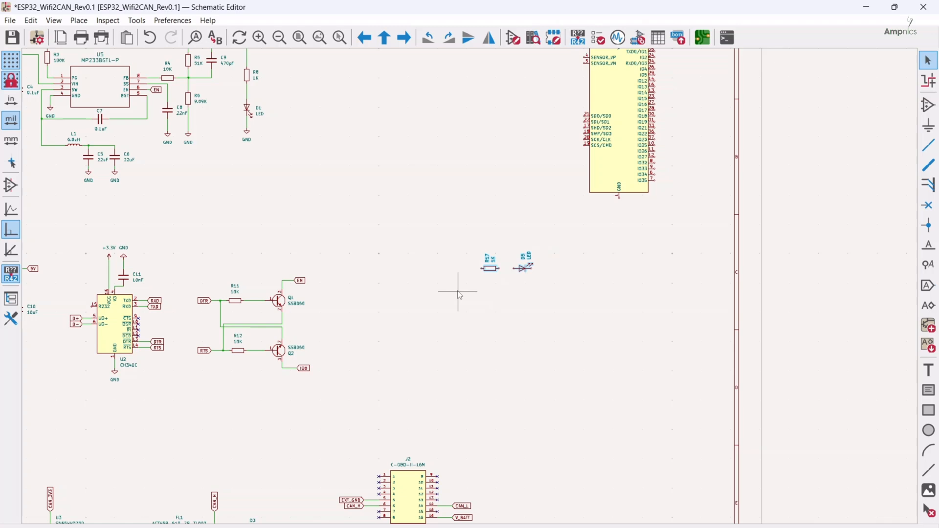
Autoplace the fields of R17 and D5 and stack copies of the resistor and LED pair below them.
scroll(581, 341, "up", 2)
key("o")
key("ctrl+d")
left_click(508, 263)
key("ctrl+d")
left_click(507, 294)
key("ctrl+d")
left_click(507, 325)
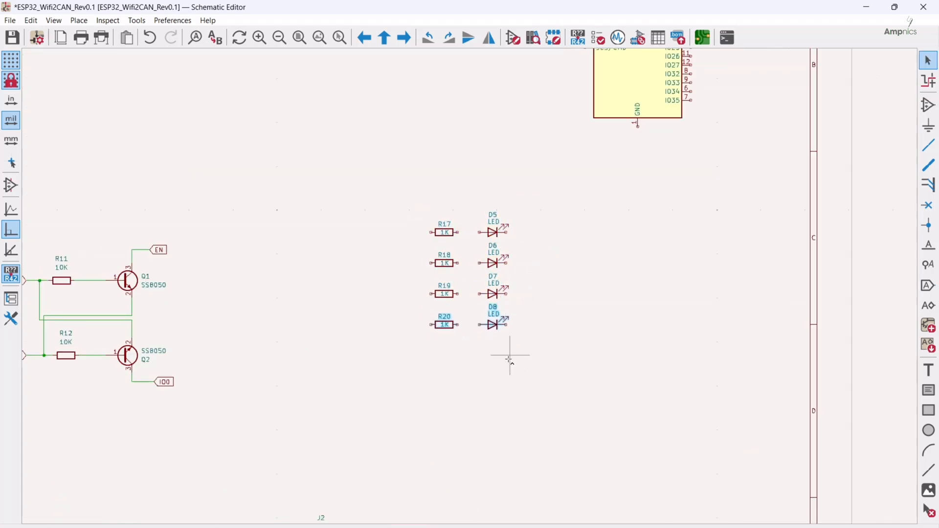
Duplicate the 0.1uF capacitor and place four copies in a row between the power supply and the ESP32 module.
scroll(540, 430, "down", 2)
middle_click_drag(172, 331, 367, 196)
key("ctrl+d")
middle_click_drag(654, 154, 478, 427)
scroll(394, 201, "up", 2)
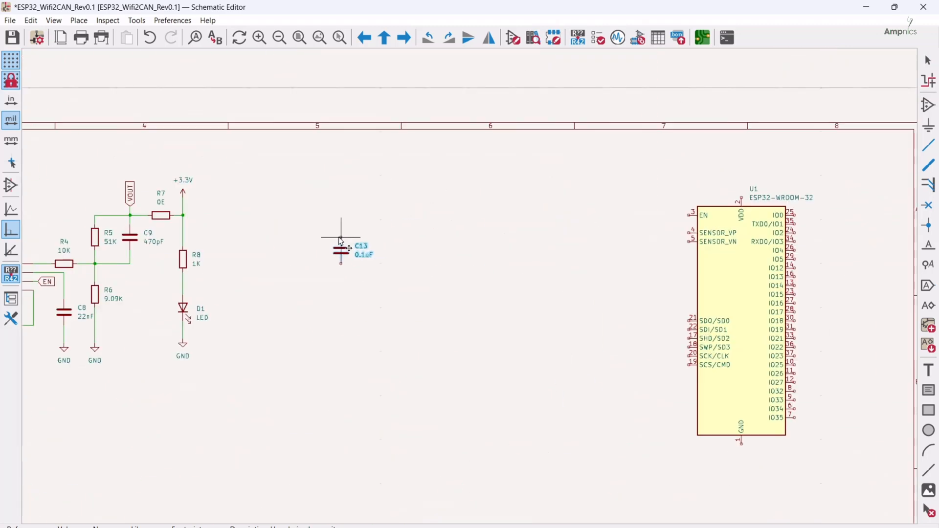
left_click(341, 237)
key("ctrl+d")
left_click(398, 269)
key("ctrl+d")
left_click(433, 269)
key("ctrl+d")
left_click(477, 269)
Wire capacitors C13 to C16 in parallel and attach a GND symbol copy to their lower rail.
scroll(378, 233, "up", 2)
left_click(390, 300)
left_click(390, 260)
left_click(697, 300)
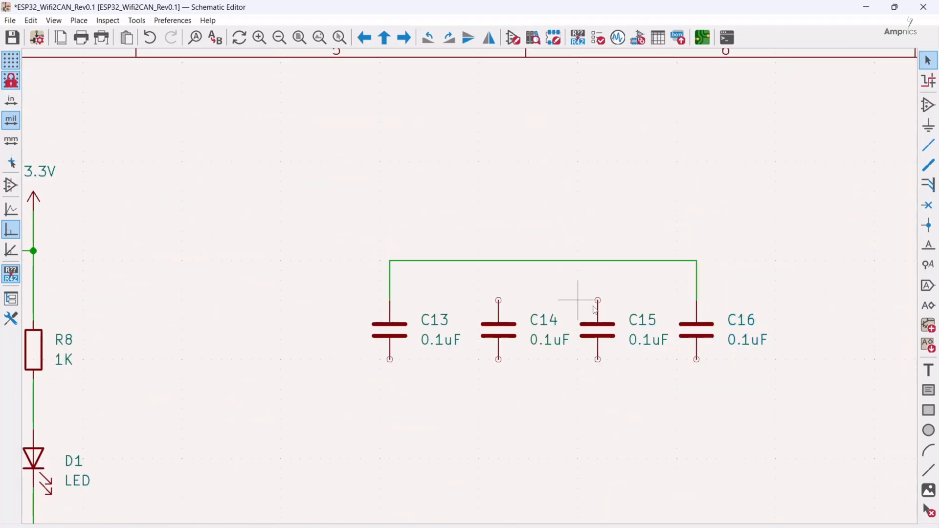
left_click(390, 359)
left_click(697, 360)
left_click(598, 359)
left_click(598, 409)
left_click(499, 360)
key("ctrl+d")
left_click(594, 365)
Copy the +3.3V, 0E resistor and CAN_3V3 label circuit above the capacitors and rename its label ESP_3V3.
scroll(479, 259, "down", 8)
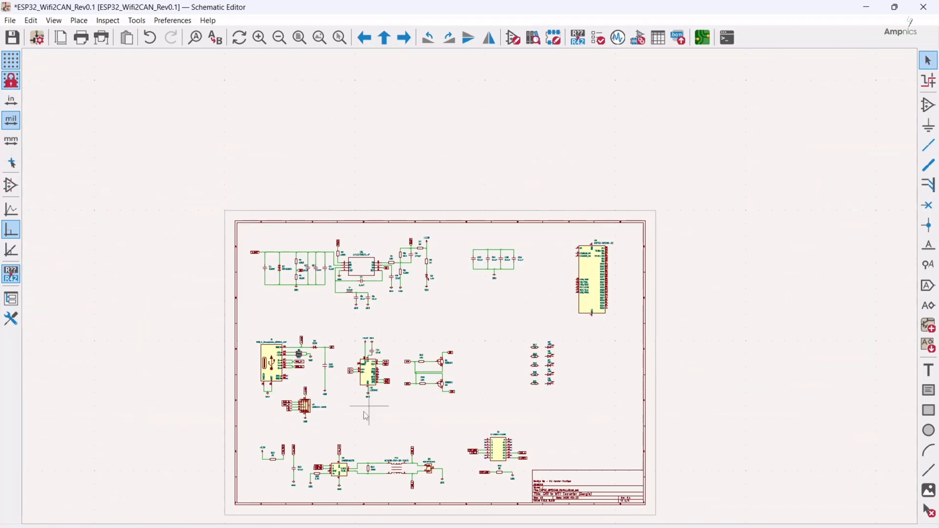
scroll(484, 274, "up", 10)
double_click(485, 185)
type("ESP_3V3")
key("Return")
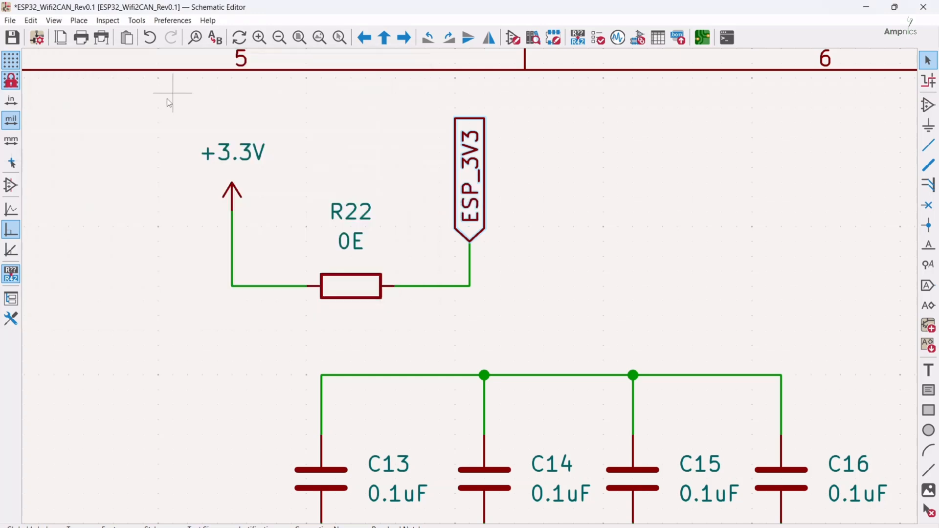
Reposition the R22 supply circuit above the capacitor bank and connect an ESP_3V3 label copy to the bank's upper rail.
scroll(713, 461, "down", 3)
left_click_drag(511, 247, 337, 362)
left_click_drag(411, 197, 321, 240)
key("ctrl+d")
scroll(437, 287, "up", 2)
left_click(471, 288)
Connect an ESP_3V3 label copy to the ESP32 module's VDD pin and a GND symbol copy to its GND pin.
scroll(470, 307, "down", 3)
key("ctrl+d")
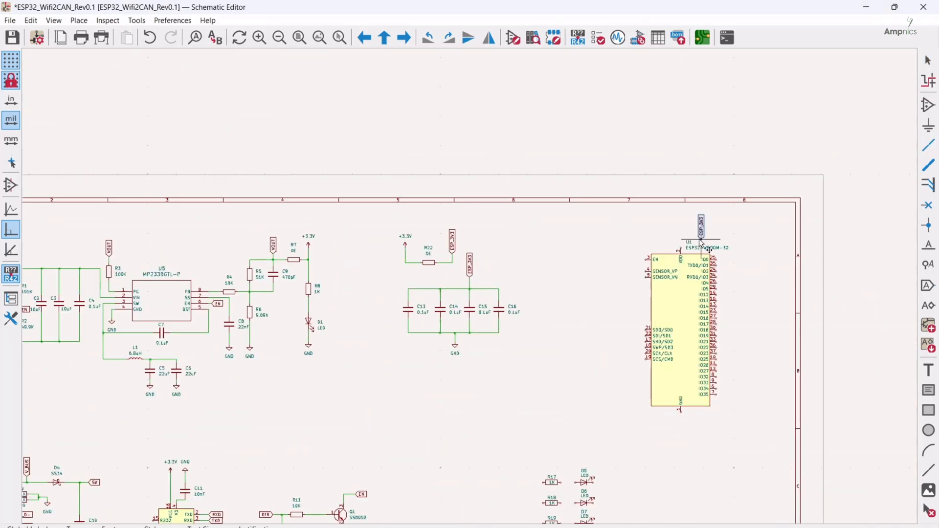
left_click(680, 236)
key("ctrl+d")
scroll(472, 450, "up", 3)
left_click(499, 189)
left_click(499, 168)
Move the R22 supply circuit together with the C13 to C16 capacitor bank closer to the power supply section.
scroll(499, 168, "down", 3)
left_click_drag(353, 139, 514, 274)
left_click_drag(517, 256, 497, 257)
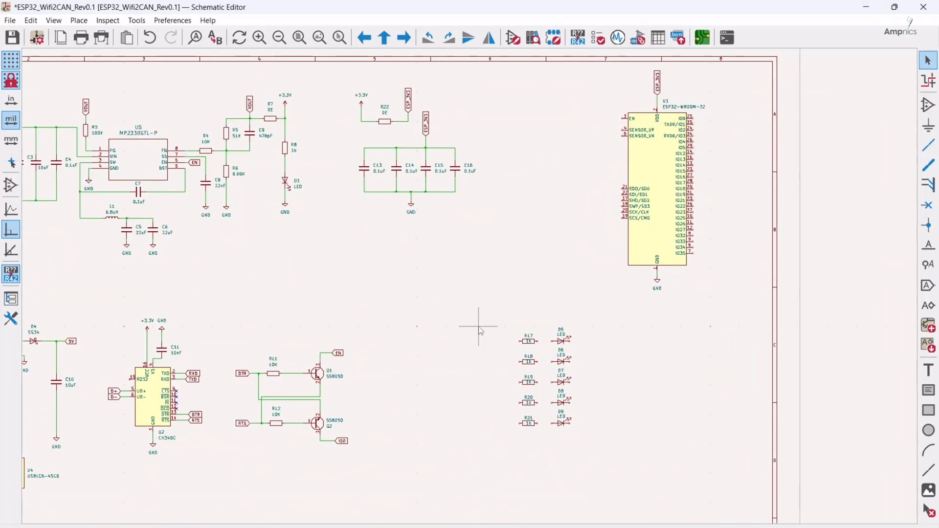
Wire the cathodes of LEDs D5 to D9 to a common vertical wire extending below D9.
scroll(593, 416, "up", 5)
left_click(512, 163)
double_click(611, 489)
left_click(512, 441)
left_click(611, 441)
left_click(512, 371)
left_click(611, 371)
left_click(512, 302)
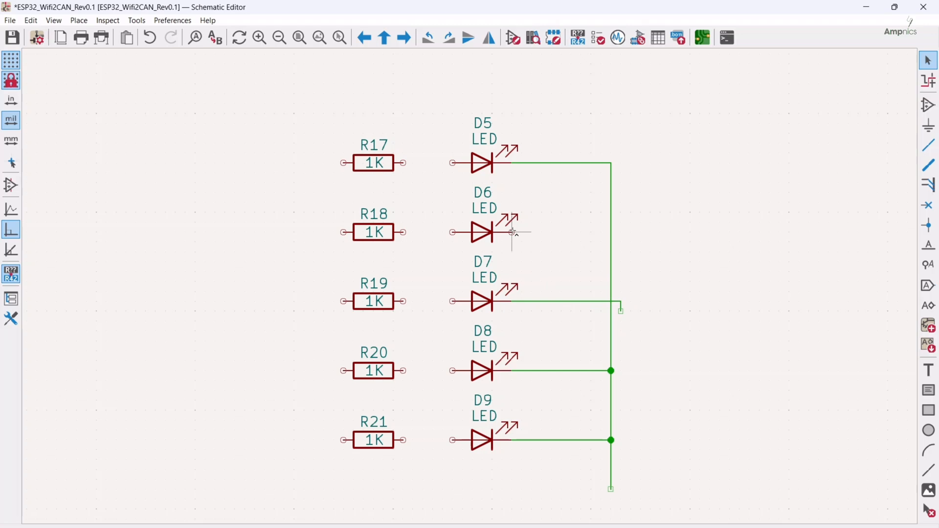
left_click(611, 233)
Wire resistors R17 to R21 to the anodes of LEDs D5 to D9, one resistor per LED.
left_click(403, 162)
left_click(452, 163)
left_click(403, 232)
key("Escape")
left_click(403, 233)
left_click(452, 233)
left_click(403, 301)
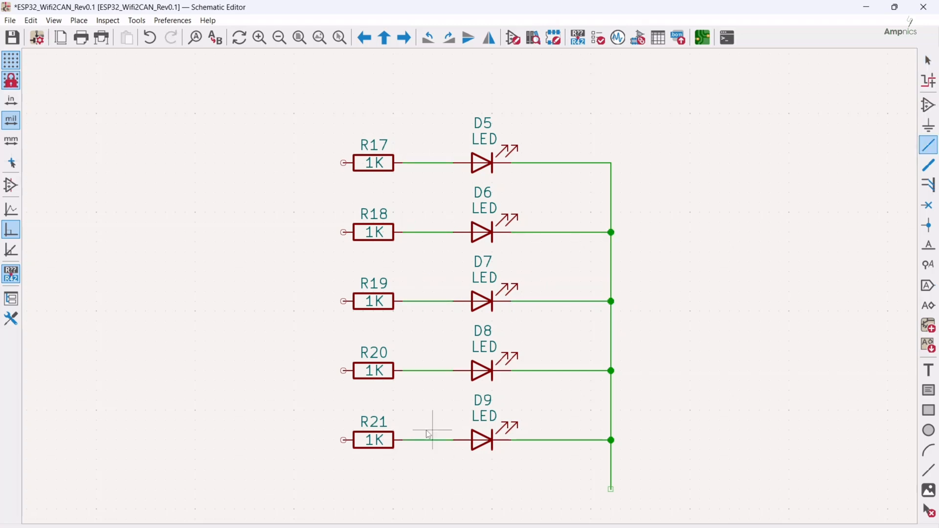
Create a global label EXTRA/LED/IO19 and place it in line with R17.
scroll(429, 435, "down", 5)
left_click(929, 285)
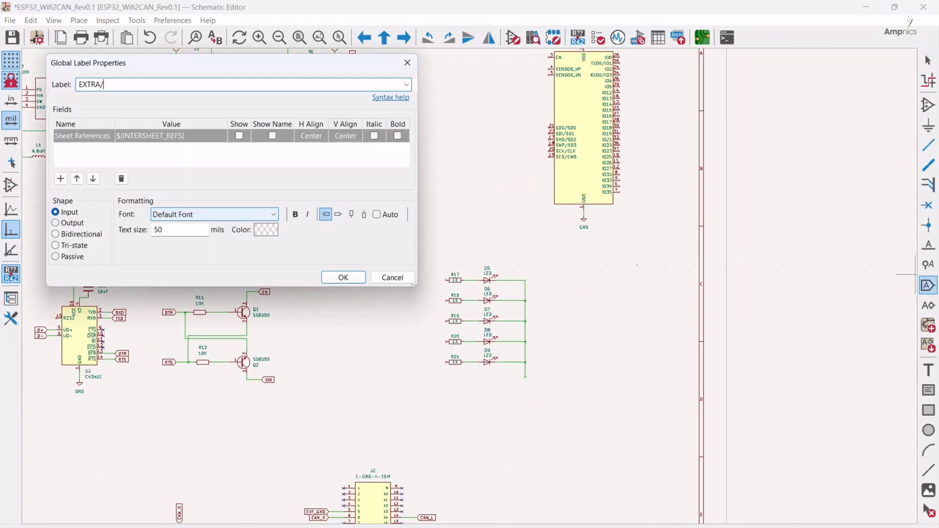
type("19")
key("Return")
scroll(388, 274, "up", 5)
left_click(460, 256)
Create a global label COMM/LED/IO18 and place it in line with R18.
left_click(411, 326)
type("CO")
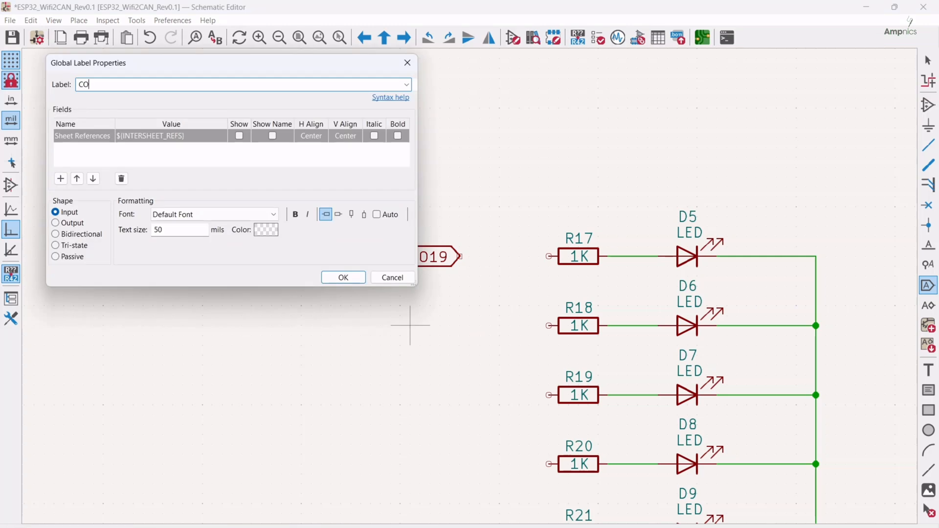
type("MM/LED/IO18")
key("Return")
left_click(460, 326)
Duplicate the COMM/LED/IO18 label three times, placing the copies in line with R19, R20 and R21.
key("ctrl+d")
left_click(460, 395)
middle_click_drag(460, 395, 428, 243)
key("ctrl+d")
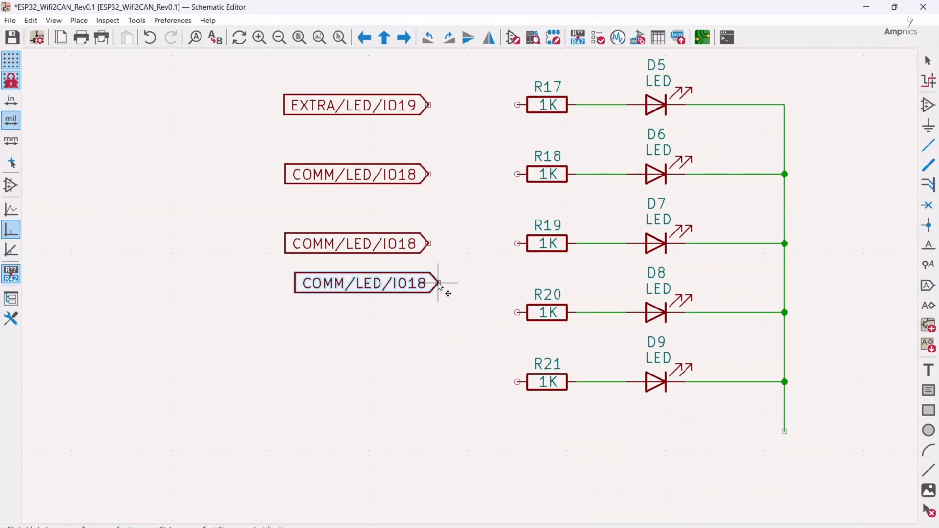
left_click(438, 381)
Rename the label copy beside R21 as FAULT/LED/IO27.
double_click(409, 381)
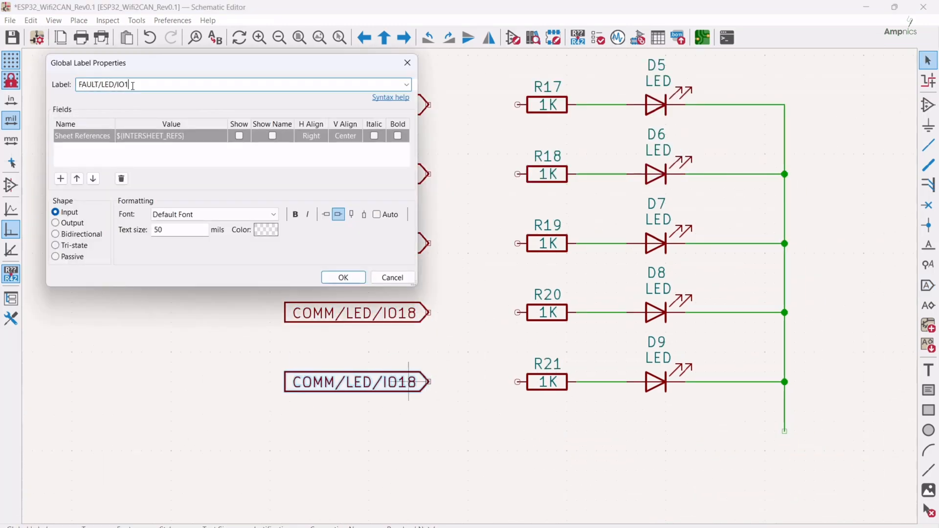
key("BackSpace")
type("27")
key("Return")
Rename the label copy beside R20 as WIFI/LED/IO26 and the one beside R19 as BT/LED/IO25.
scroll(600, 402, "down", 3)
scroll(509, 370, "up", 6)
double_click(508, 331)
left_click(103, 84)
key("BackSpace")
key("BackSpace")
key("BackSpace")
key("BackSpace")
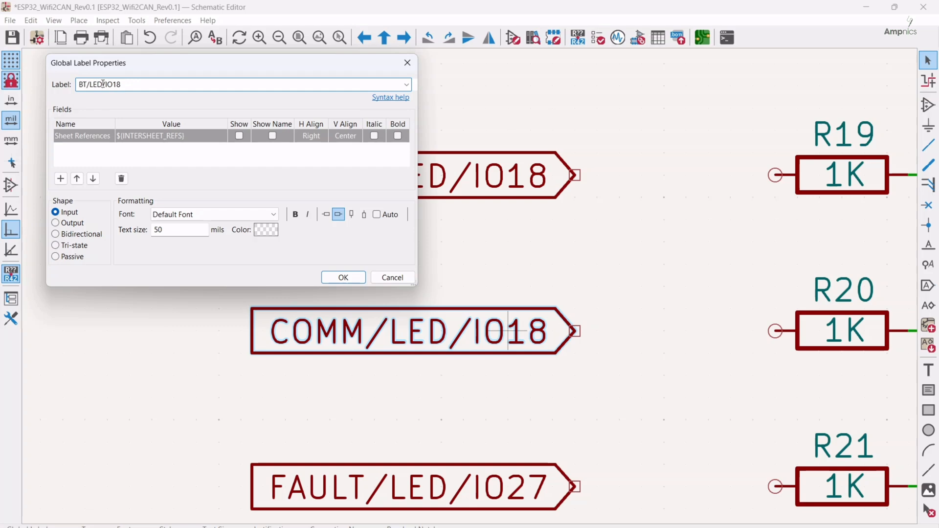
key("BackSpace")
key("BackSpace")
type("WIFI")
key("Return")
double_click(508, 347)
left_click(142, 84)
key("BackSpace")
key("BackSpace")
type("26")
key("Return")
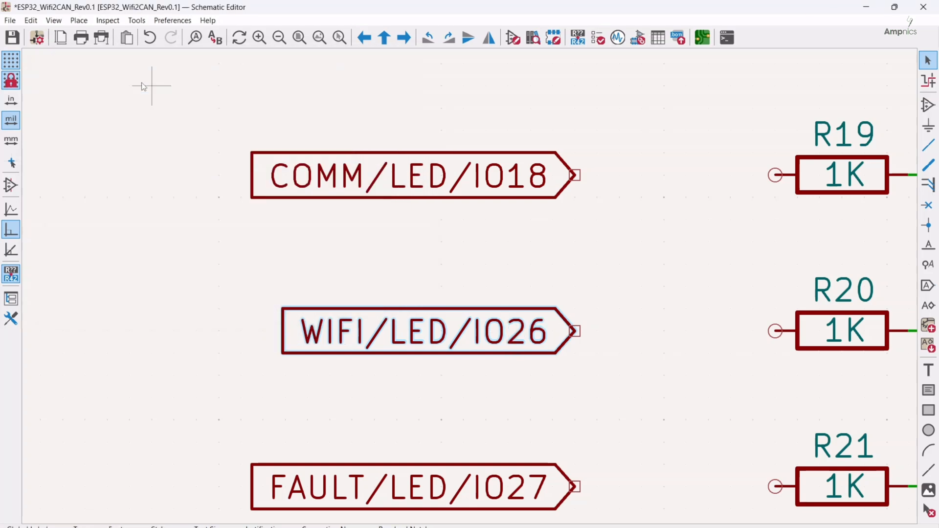
type("25")
key("Return")
Wire the five LED labels to resistors R17 to R21 and attach a GND symbol copy to the LEDs' common wire.
scroll(597, 218, "down", 3)
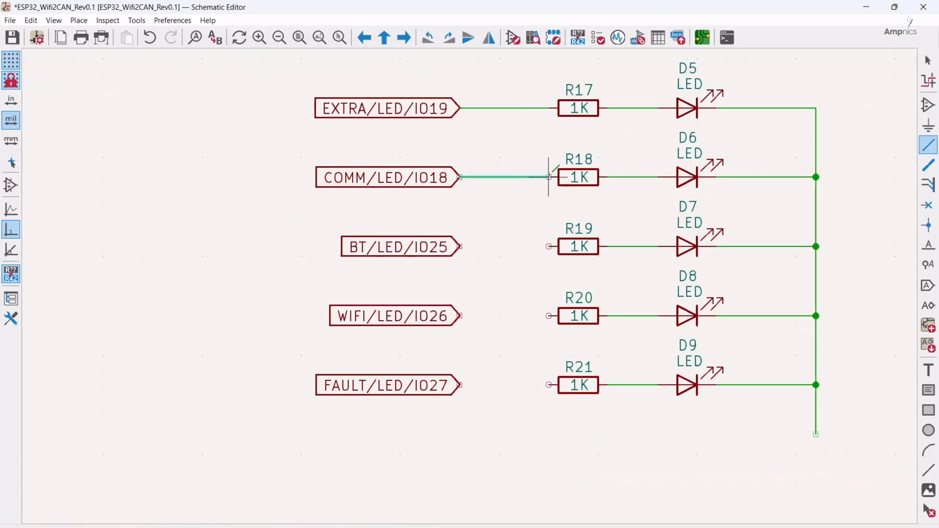
scroll(470, 392, "down", 5)
key("ctrl+d")
scroll(531, 332, "up", 6)
left_click(618, 199)
scroll(605, 366, "down", 7)
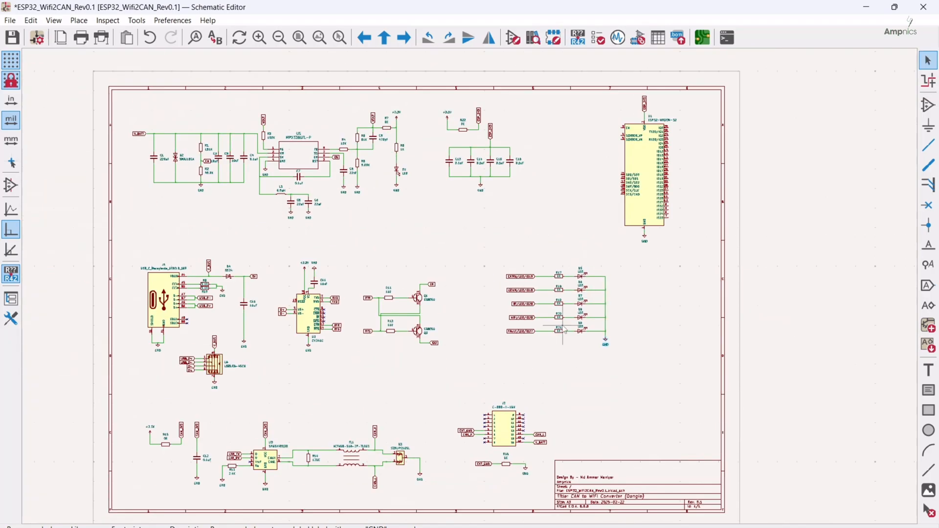
Duplicate the five LED global labels and place the copies beside the ESP32 module's IO pins.
scroll(682, 347, "up", 3)
left_click_drag(274, 172, 356, 322)
key("ctrl+d")
middle_click_drag(704, 56, 609, 325)
left_click(651, 313)
Mirror the FAULT/LED/IO27, WIFI/LED/IO26 and BT/LED/IO25 label copies and connect them to ESP32 pins IO27, IO26 and IO25.
scroll(395, 341, "up", 2)
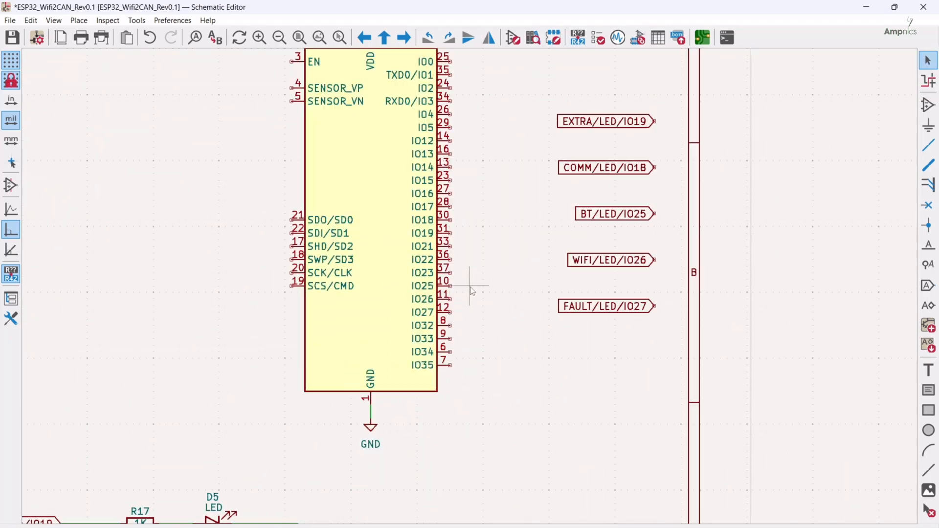
key("x")
left_click(446, 365)
scroll(421, 406, "up", 4)
left_click(336, 286)
left_click(484, 286)
left_click(668, 161)
key("x")
left_click(484, 256)
key("x")
left_click(485, 244)
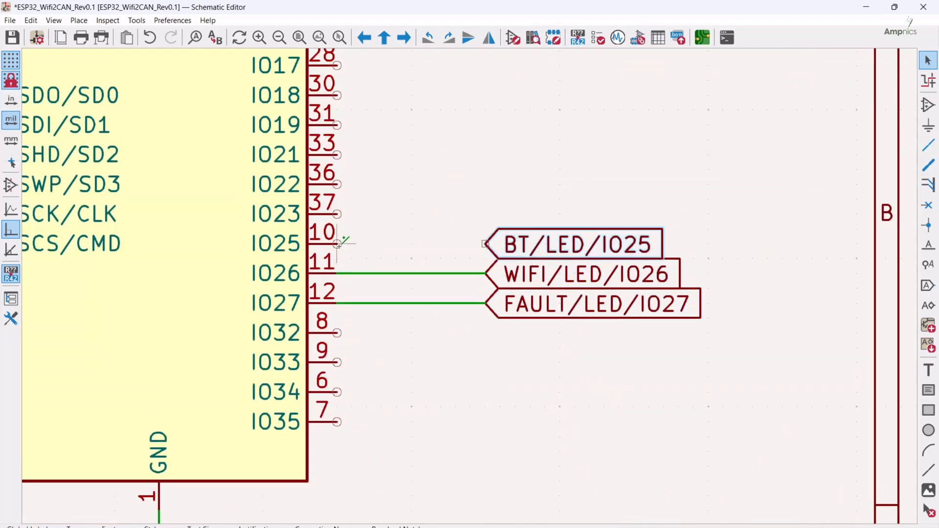
Mirror the COMM/LED/IO18 label copy, align it with ESP32 pin IO18 and wire them together.
scroll(478, 206, "down", 3)
left_click(548, 194)
key("x")
scroll(472, 254, "up", 3)
left_click(470, 256)
left_click(469, 256)
left_click(320, 256)
Mirror the EXTRA/LED/IO19 label copy, align it with ESP32 pin IO19 and wire them together.
scroll(438, 257, "down", 2)
key("x")
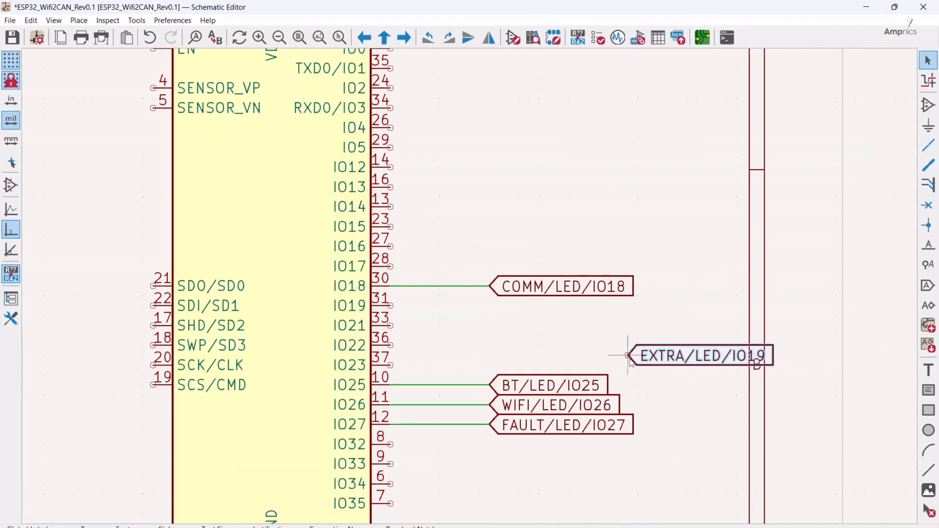
left_click(469, 286)
left_click(470, 286)
left_click(321, 286)
Copy the EN and IO0 labels from the transistor circuit and wire them to the ESP32's EN and IO0 pins.
left_click(420, 416, "shift")
key("ctrl+c")
scroll(267, 484, "down", 2)
key("ctrl+v")
left_click(542, 219)
key("x")
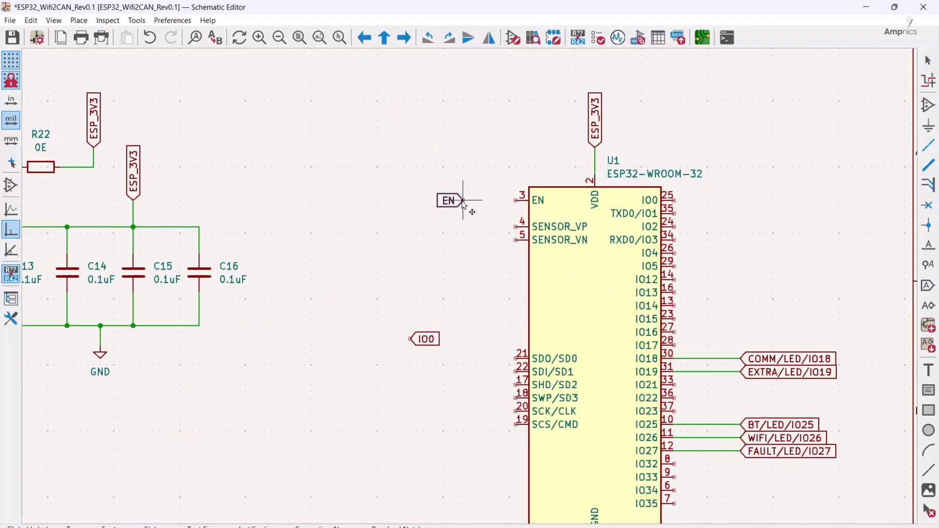
left_click(514, 201)
left_click(723, 217)
left_click(663, 218)
Copy the RXD and TXD labels from the CH340C and place them beside the ESP32 module.
scroll(663, 220, "down", 4)
left_click(99, 283)
left_click(100, 295, "shift")
key("ctrl+c")
key("ctrl+v")
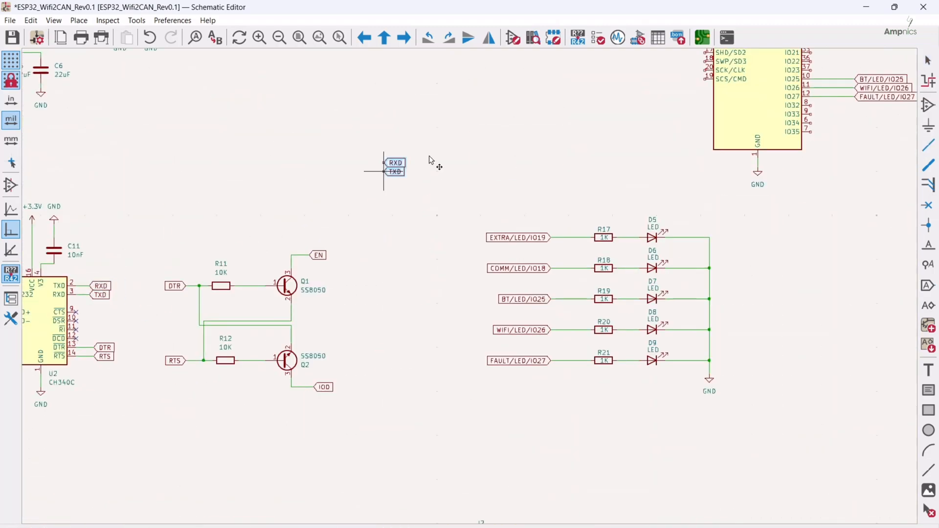
scroll(526, 228, "up", 4)
left_click(527, 232)
Align the TXD and RXD label copies with ESP32 pins TXD0/IO1 and RXD0/IO3 and wire them.
left_click_drag(555, 217, 547, 266)
left_click_drag(552, 237, 552, 216)
left_click(431, 216)
left_click(531, 217)
left_click_drag(547, 266, 547, 256)
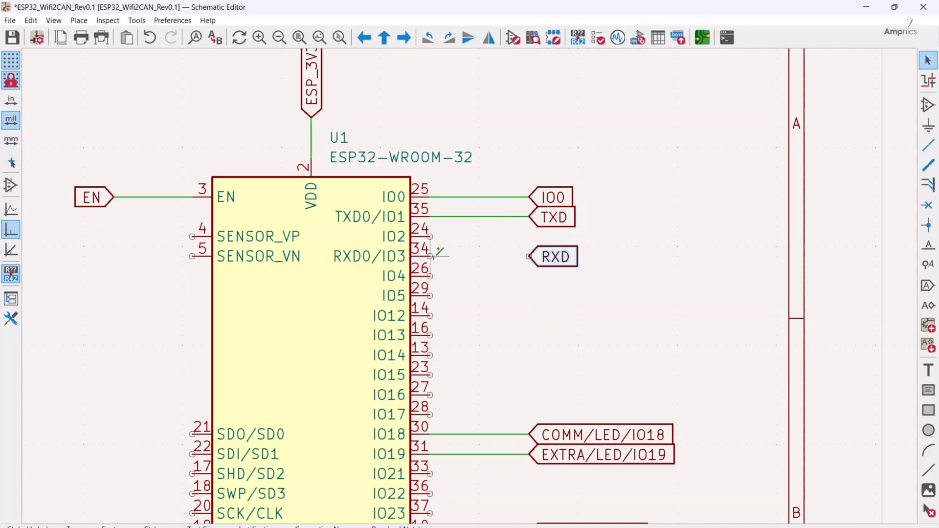
left_click(431, 256)
left_click(530, 256)
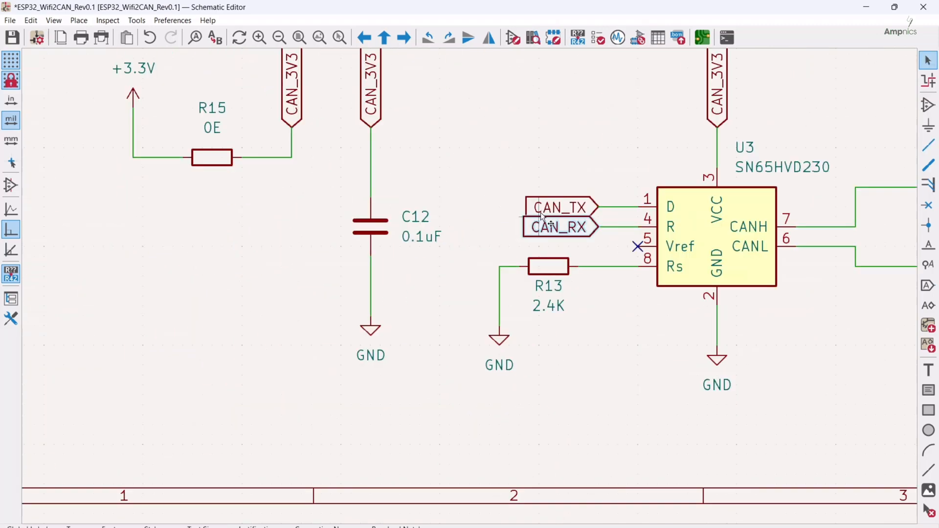
Copy the CAN_TX and CAN_RX labels from the SN65HVD230 transceiver and place them beside the ESP32 module.
left_click(541, 210, "shift")
key("ctrl+c")
scroll(541, 217, "down", 5)
key("ctrl+v")
scroll(658, 242, "up", 5)
left_click(581, 269)
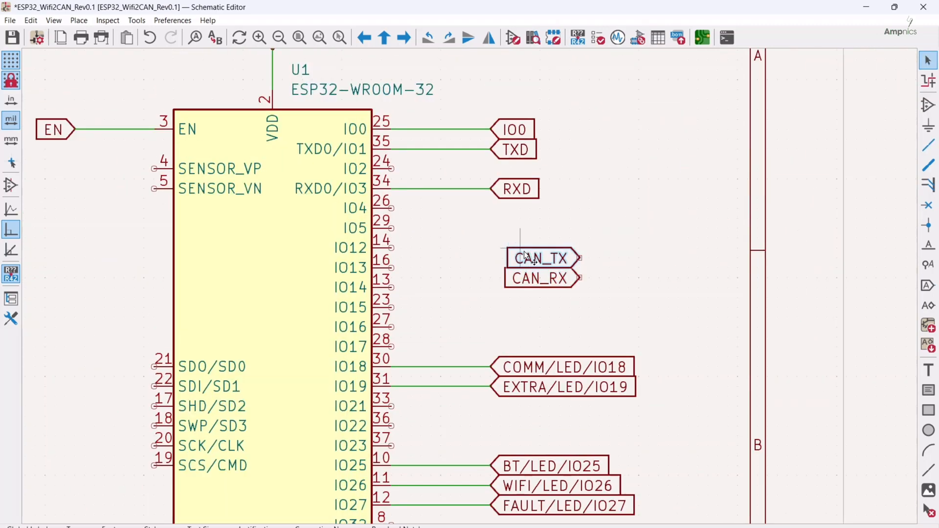
Mirror the CAN_TX and CAN_RX label copies and wire them to ESP32 pins IO5 and IO4 respectively.
key("x")
left_click_drag(609, 258, 520, 228)
left_click(392, 228)
left_click(491, 228)
left_click(543, 277)
key("x")
left_click_drag(649, 269, 560, 200)
left_click(392, 208)
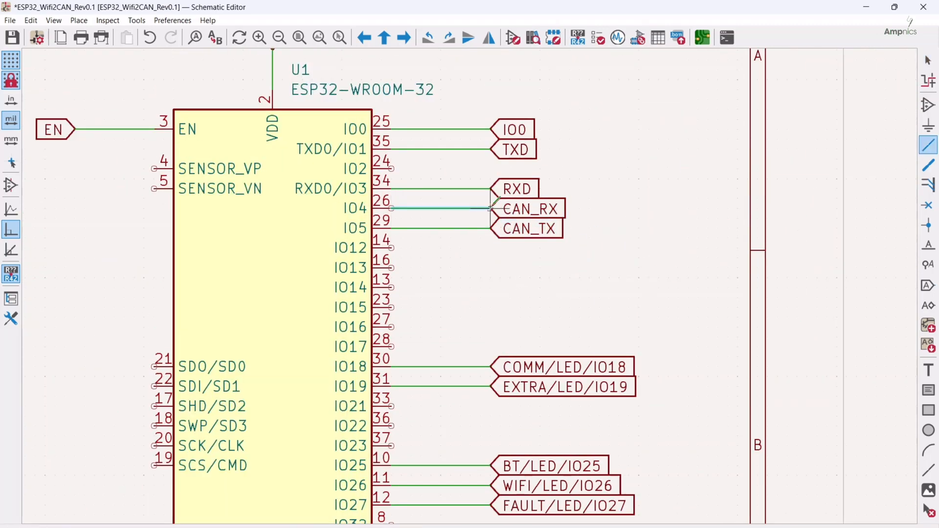
left_click(491, 208)
Place no-connect flags on ESP32 pins IO13 to IO17, IO21 to IO23, IO32 to IO35, SENSOR_VP, SENSOR_VN and SDO/SD0 through SCS/CMD.
scroll(491, 206, "down", 4)
middle_click_drag(415, 351, 379, 366)
left_click(928, 205)
scroll(394, 214, "up", 3)
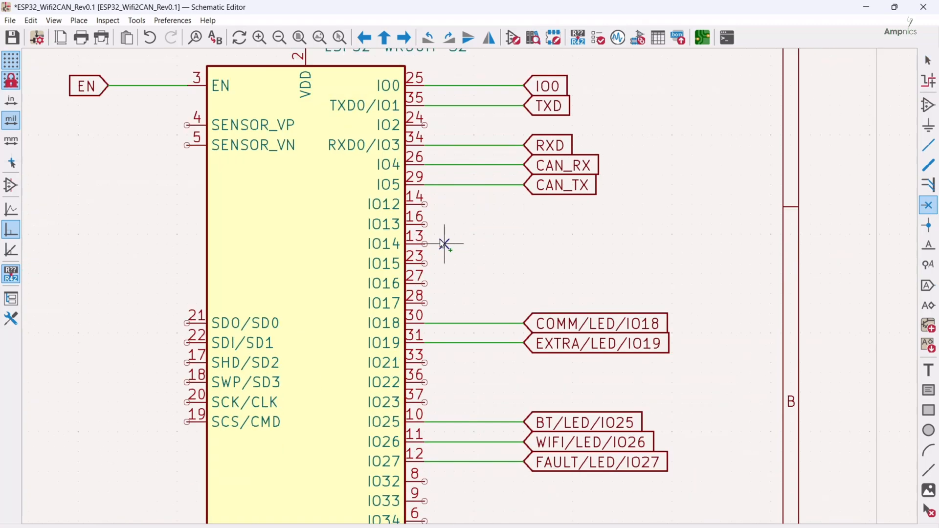
left_click(424, 224)
left_click(424, 244)
left_click(425, 264)
left_click(424, 284)
left_click(425, 304)
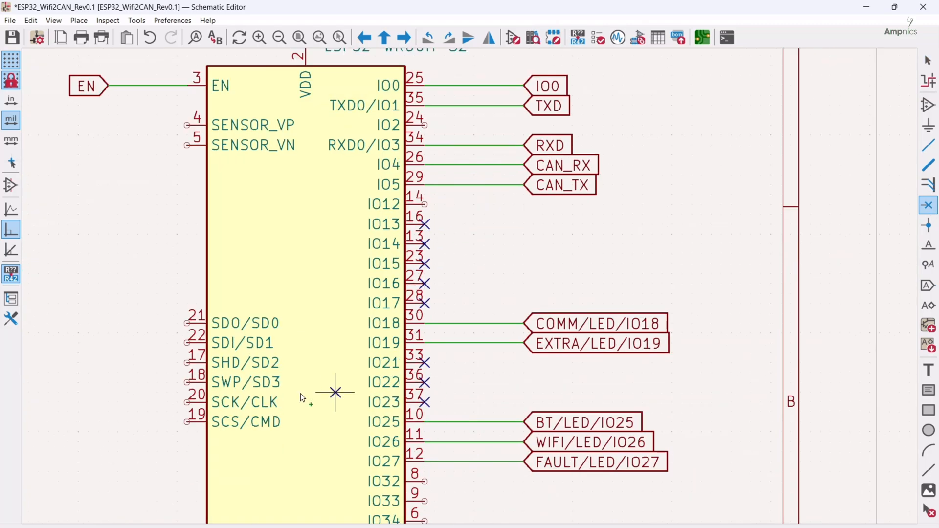
left_click(187, 145)
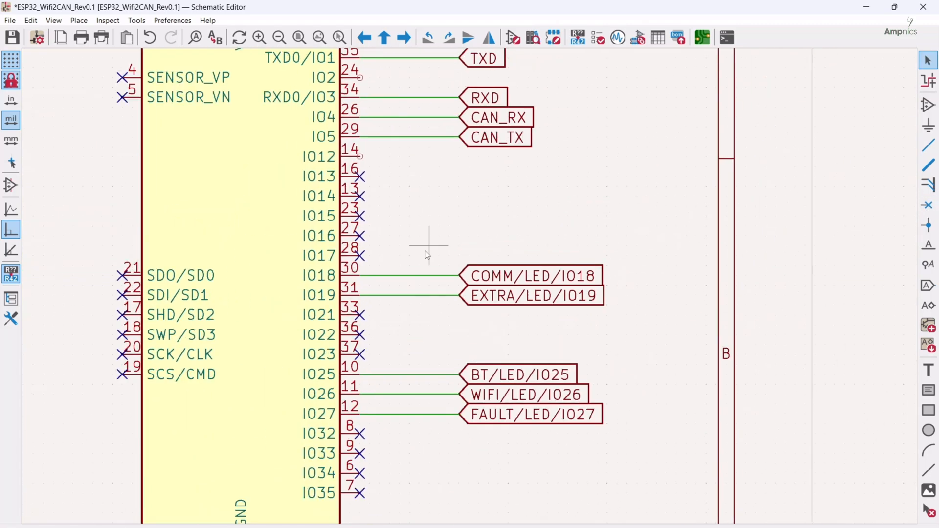
Add a global label SW1/IO12 beside the ESP32 module and wire it to pin IO2.
key("ctrl+l")
type("SW1/IO12")
key("Return")
left_click(434, 175)
key("w")
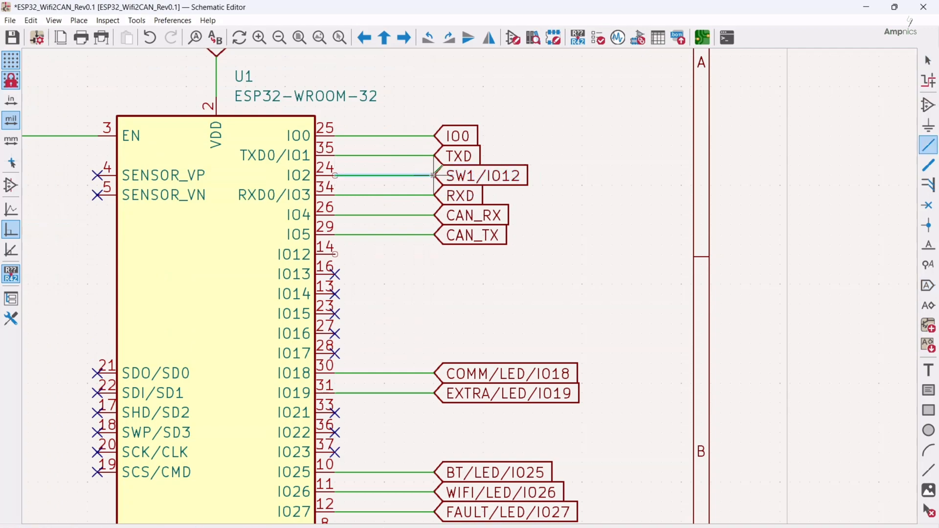
left_click(335, 175)
key("Escape")
Find the SW_Push symbol with the search term "push" and place it between the decoupling capacitors and the ESP32 module.
scroll(469, 287, "down", 5)
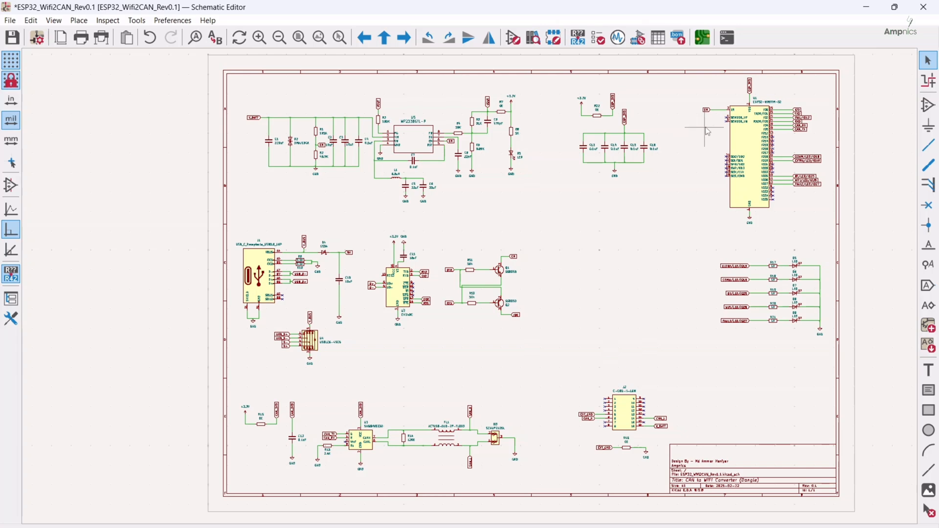
scroll(708, 131, "up", 3)
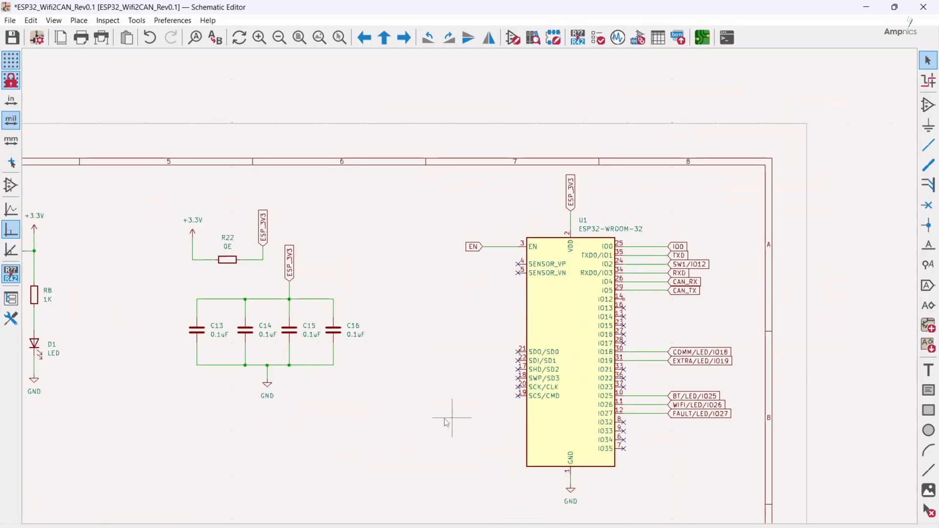
scroll(446, 422, "down", 1)
middle_click_drag(430, 375, 552, 177)
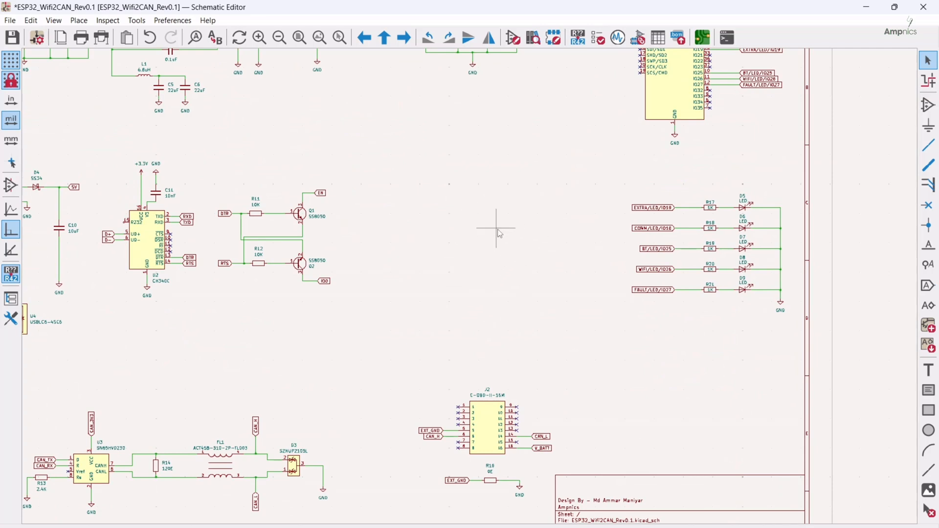
left_click(469, 239)
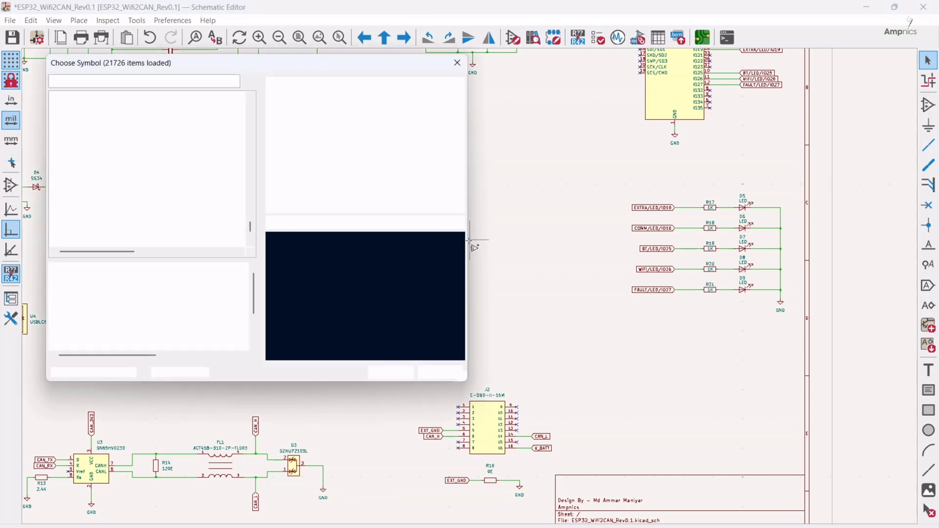
type("ush")
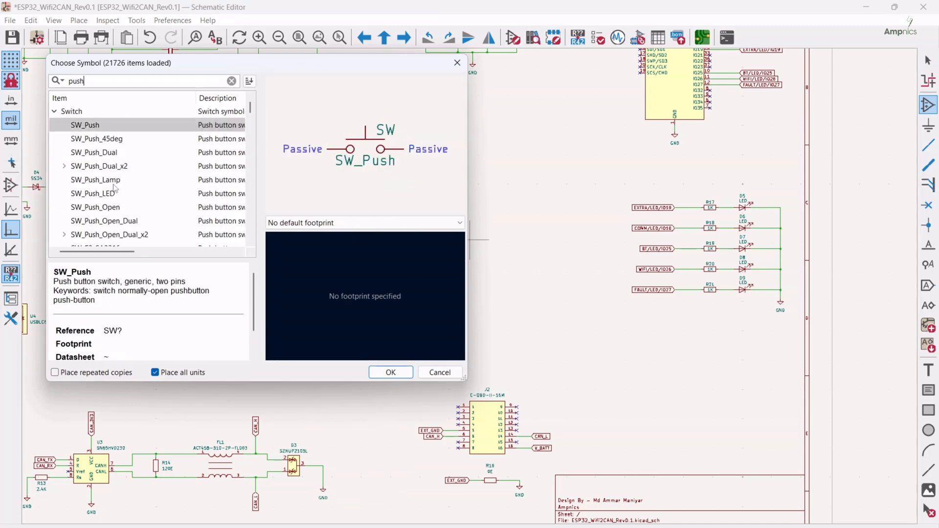
double_click(101, 125)
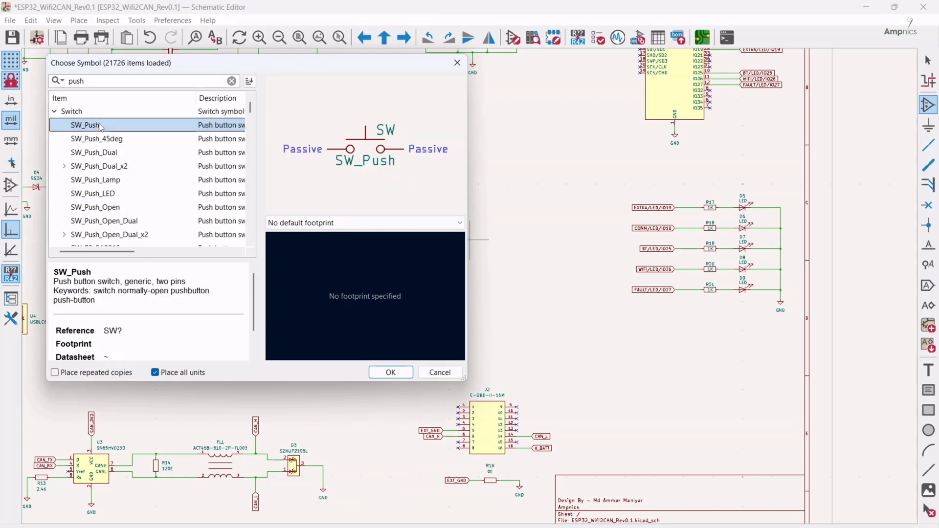
middle_click_drag(510, 102, 476, 230)
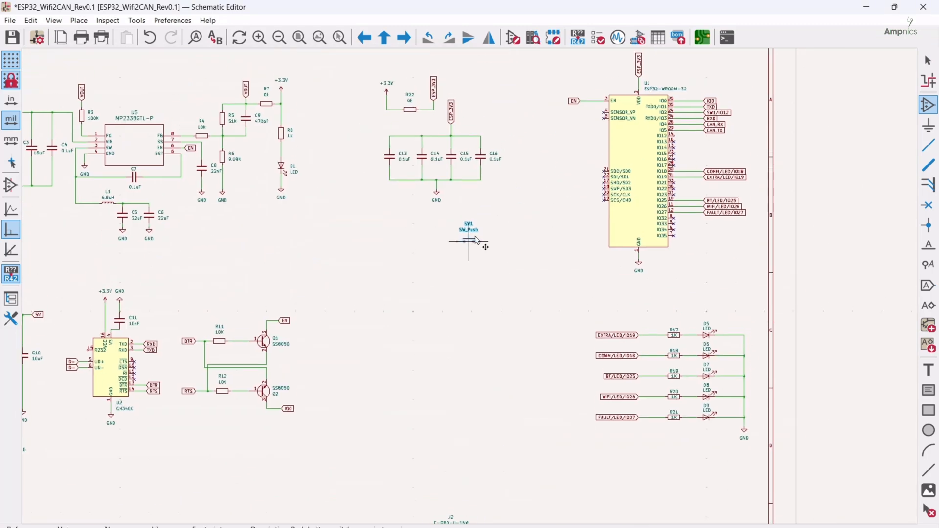
left_click(535, 193)
key("Escape")
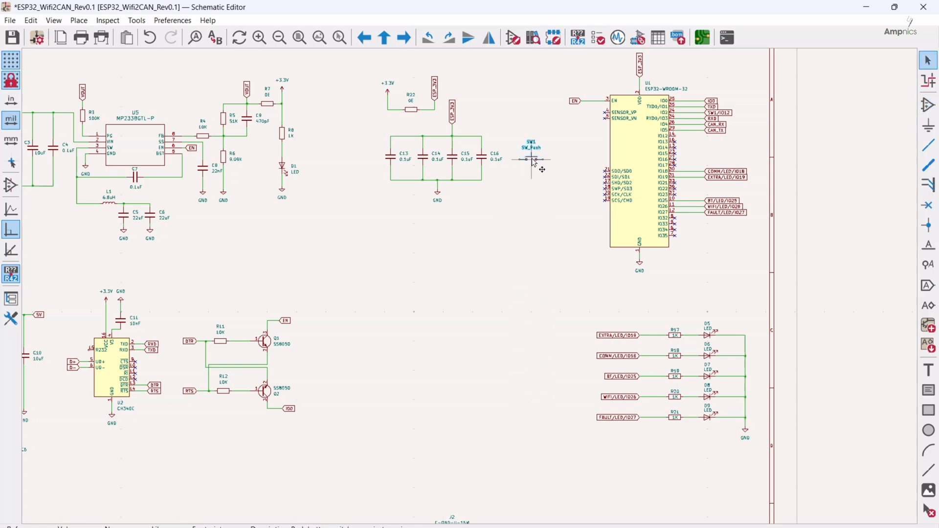
Duplicate the push button twice, placing one copy beneath the original and one between the transistors and the LED circuits.
key("ctrl+d")
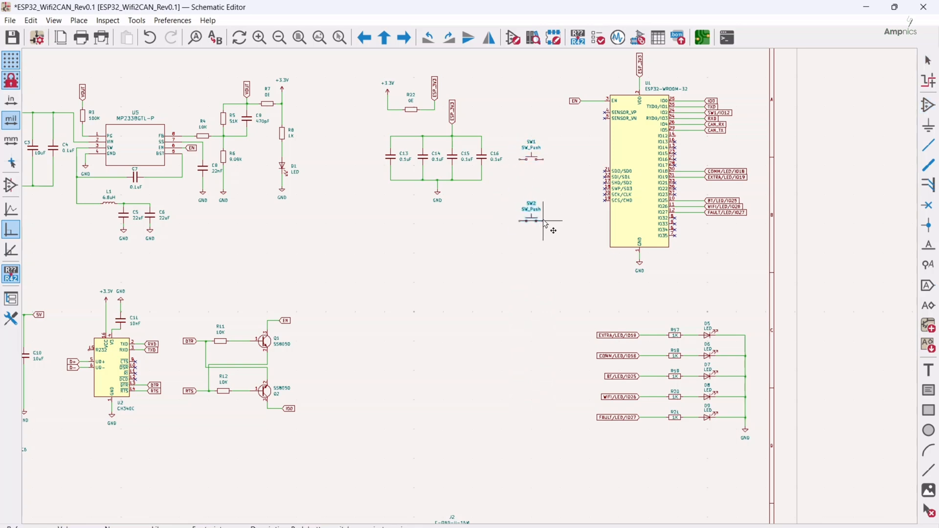
left_click(537, 221)
middle_click_drag(539, 287, 561, 239)
key("ctrl+d")
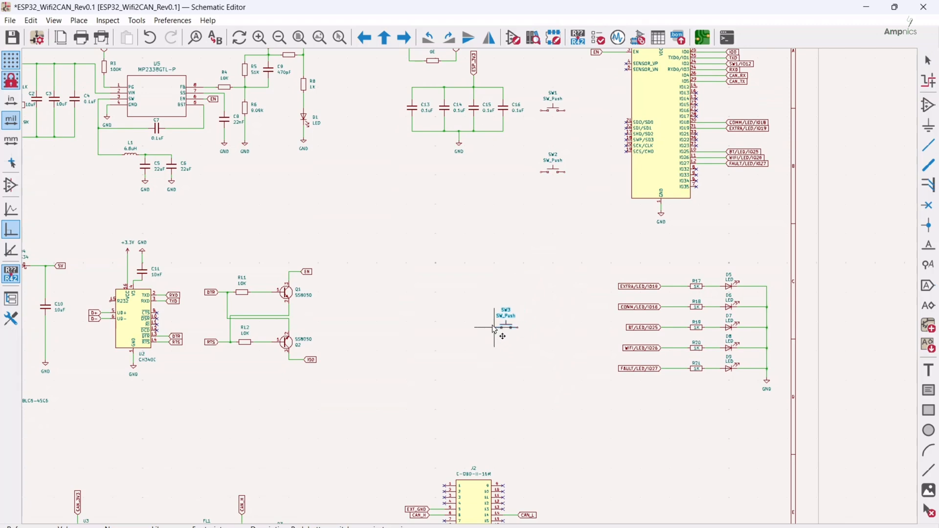
left_click(491, 369)
scroll(516, 348, "up", 2)
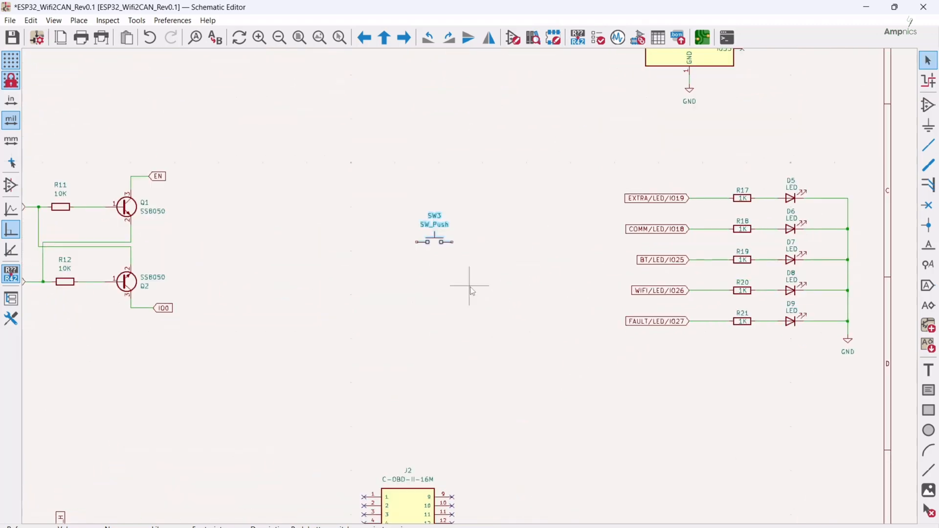
Place a copied GND symbol near SW3 and wire it to one side of the switch.
key("ctrl+d")
left_click(373, 269)
left_click(417, 242)
left_click(373, 269)
Place a rotated copy of a 1K resistor above SW3's free terminal and wire it to the switch.
middle_click_drag(502, 231, 473, 279)
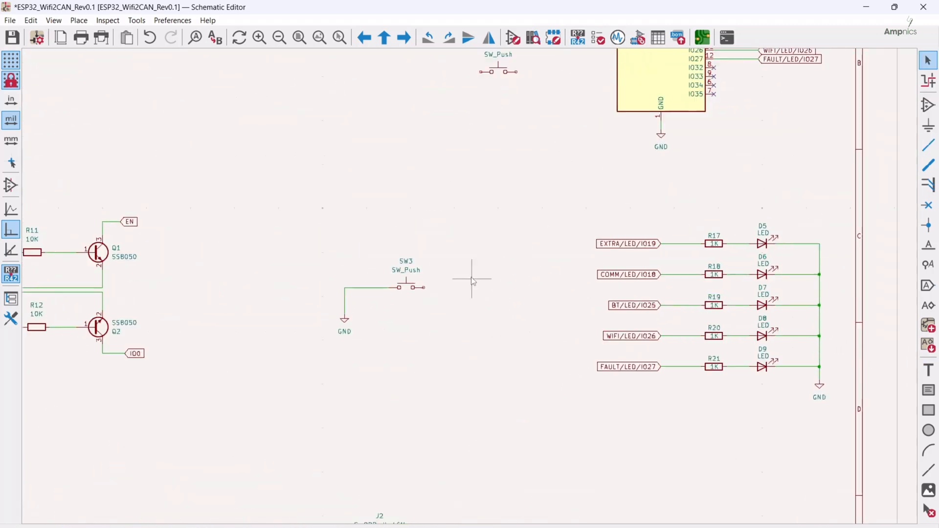
key("ctrl+d")
key("r")
left_click(449, 249)
scroll(434, 269, "up", 2)
left_click(470, 285)
left_click(411, 315)
Add copies of the SW1/IO12 label at SW3's resistor node and the ESP_3V3 label above the resistor.
scroll(424, 344, "down", 3)
key("ctrl+d")
left_click(471, 286)
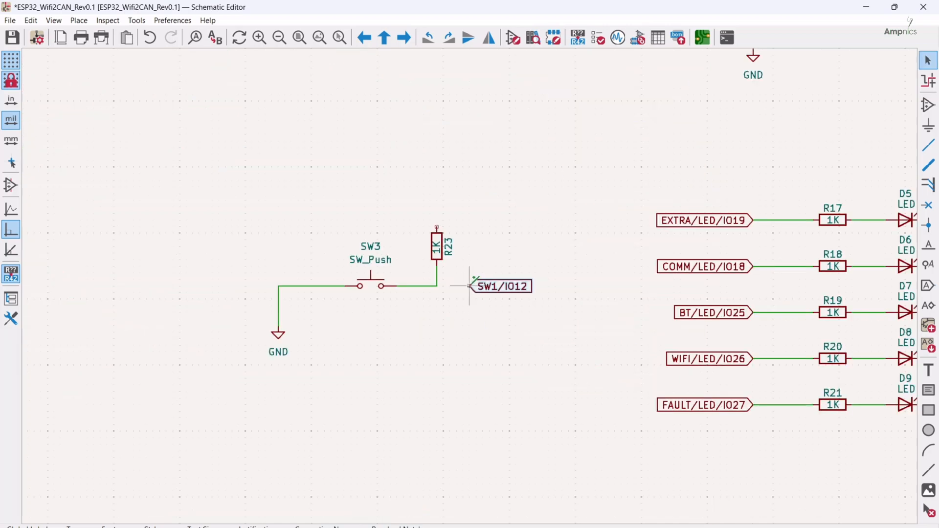
left_click(422, 368)
scroll(424, 367, "down", 2)
Reposition the SW3 circuit and move push buttons SW1 and SW2 below the decoupling capacitor bank.
left_click_drag(399, 258, 495, 347)
left_click_drag(469, 305, 471, 328)
scroll(481, 170, "up", 4)
left_click_drag(441, 220, 514, 364)
left_click_drag(481, 261, 353, 384)
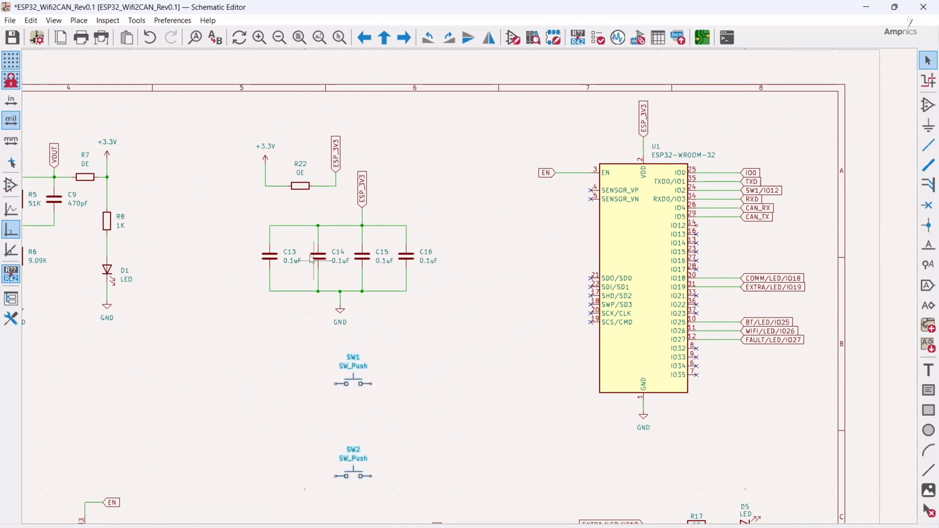
Move the +3.3V, R22 and ESP_3V3 group closer to the decoupling capacitors and arrange SW2 and SW1 side by side below.
left_click_drag(313, 186, 213, 147)
left_click_drag(254, 160, 437, 340)
scroll(296, 331, "down", 4)
left_click_drag(531, 287, 563, 263)
left_click_drag(384, 193, 463, 244)
left_click_drag(426, 231, 494, 246)
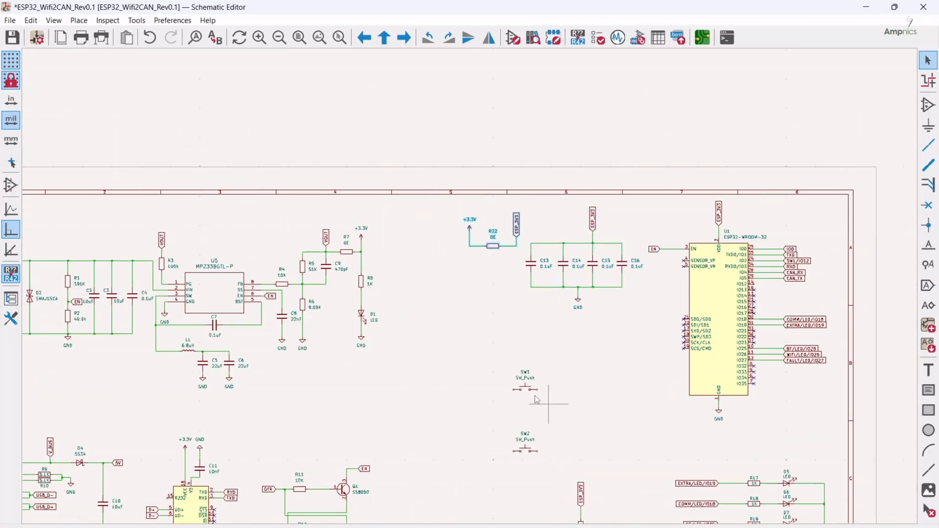
left_click_drag(526, 389, 628, 349)
left_click_drag(525, 451, 531, 352)
Place copied GND symbols below SW2 and SW1 and wire each to one terminal of its switch.
scroll(655, 431, "up", 4)
key("ctrl+d")
left_click(304, 302)
key("ctrl+d")
left_click(554, 295)
left_click(567, 246)
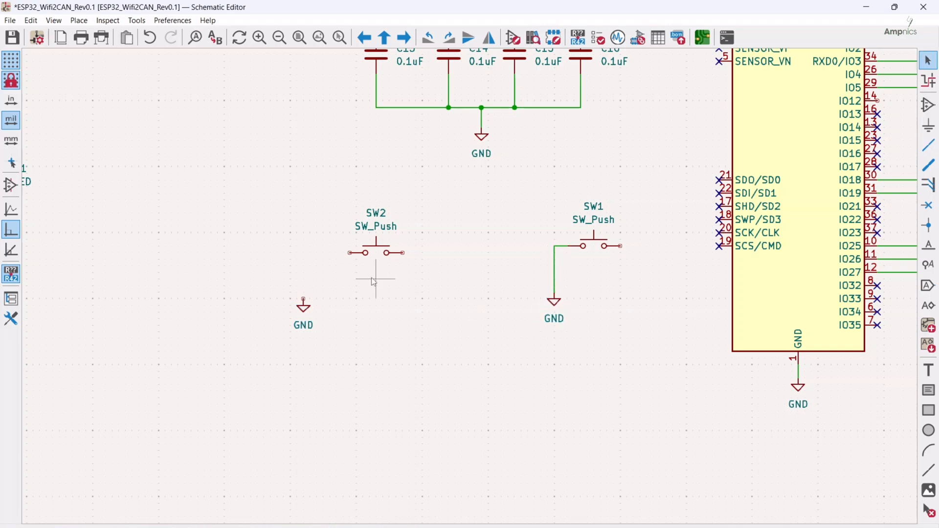
left_click(350, 252)
Wire a rotated 0.1uF capacitor copy in parallel with SW2 and move its value text below the capacitor.
key("ctrl+d")
key("r")
left_click(395, 285)
left_click(435, 253)
left_click(402, 253)
left_click(357, 286)
left_click(303, 285)
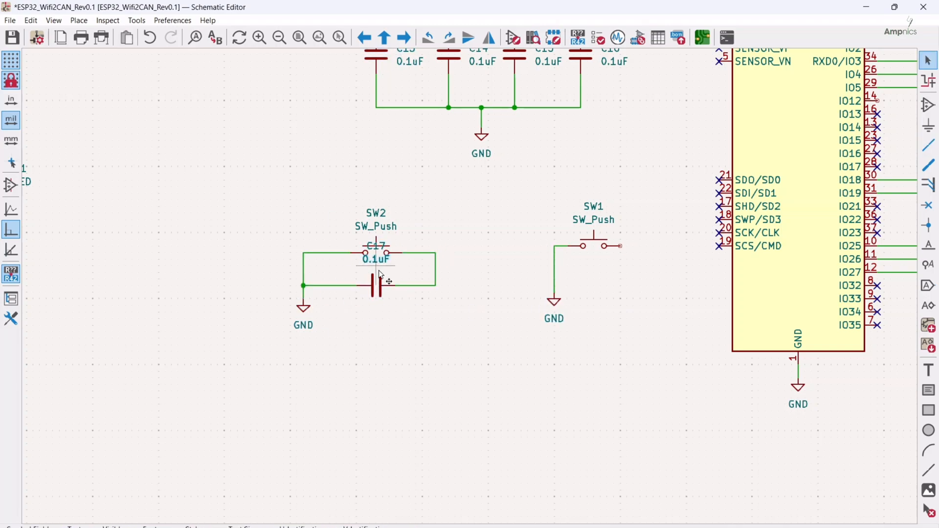
mouse_move(377, 264)
left_mouse_down()
mouse_move(377, 311)
mouse_move(376, 264)
left_mouse_up()
Duplicate the 0.1uF capacitor beneath SW1 and wire it in parallel with the switch.
key("ctrl+d")
left_click(593, 279)
left_click(575, 279)
left_click(555, 278)
left_click(613, 279)
left_click(659, 246)
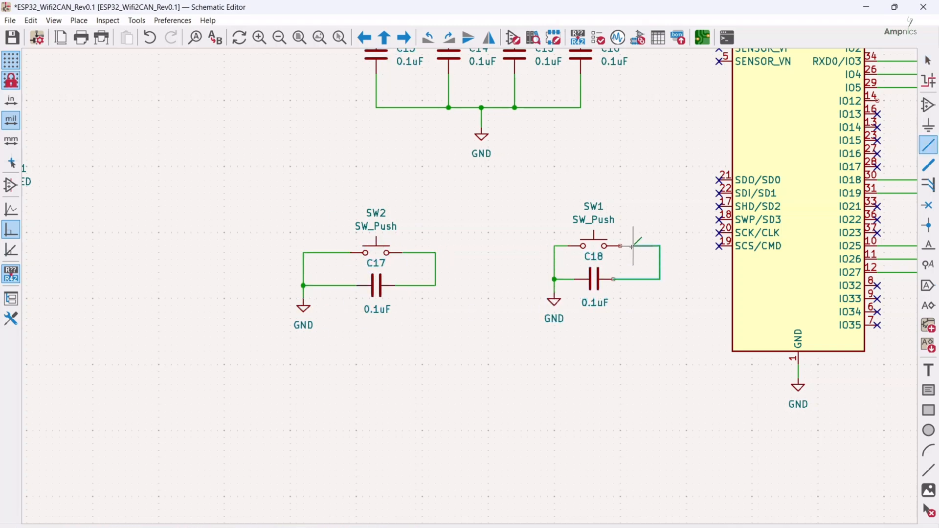
left_click(620, 246)
Place horizontal copies of the ESP_3V3 label above the SW1 and SW2 circuits.
key("ctrl+d")
key("r")
key("r")
key("r")
left_click(464, 329)
key("ctrl+d")
left_click(332, 334)
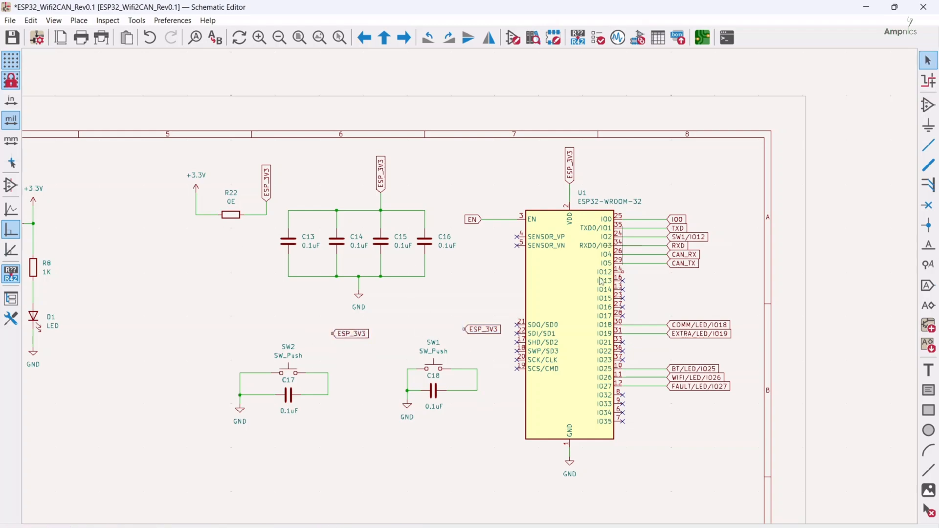
Add 10K pull-up resistors to the SW2 and SW1 nodes and wire them to their ESP_3V3 labels.
middle_click_drag(332, 333, 624, 322)
key("ctrl+d")
scroll(626, 350, "up", 3)
key("r")
left_click(440, 305)
left_click(471, 226)
key("ctrl+d")
left_click(756, 295)
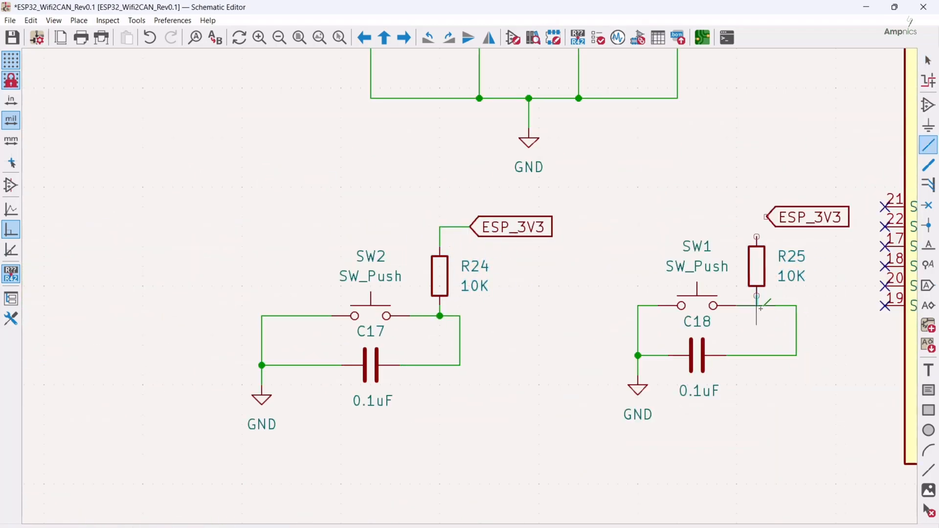
left_click(767, 216)
Connect copies of the EN label to SW2's output node and the IO0 label to SW1's output node.
scroll(832, 203, "down", 3)
key("ctrl+d")
scroll(321, 334, "up", 4)
left_click(469, 285)
key("ctrl+d")
left_click(470, 287)
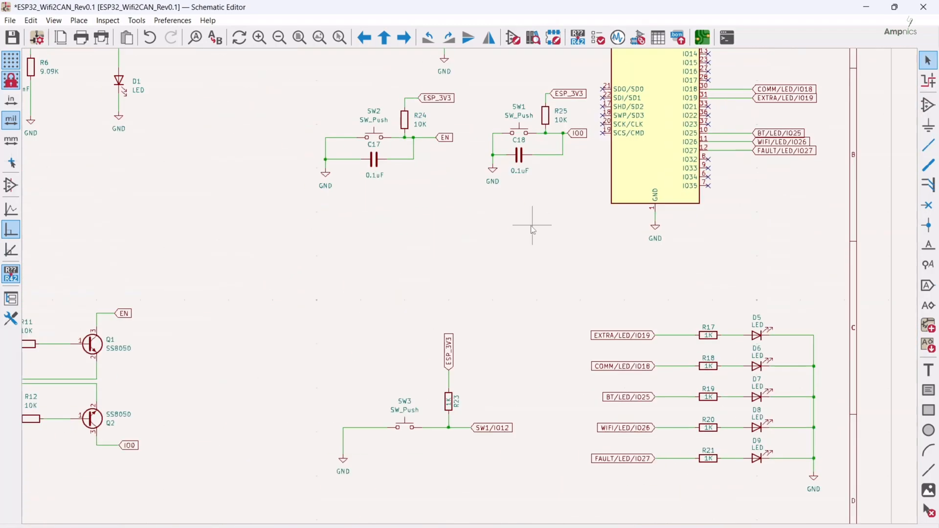
Set the value of SW3's pull-up resistor R23 to 10K.
scroll(450, 383, "up", 3)
double_click(461, 317)
type("10K")
key("Return")
Shift the SW2 and SW1 button circuits farther away from the ESP32 module.
scroll(462, 325, "down", 5)
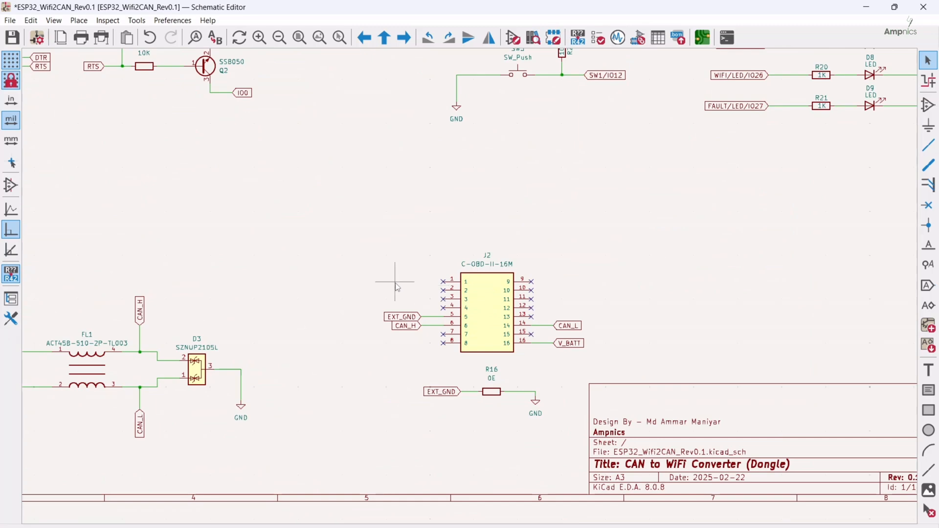
scroll(465, 376, "up", 2)
middle_click_drag(464, 374, 457, 308)
left_click_drag(339, 169, 442, 250)
left_click_drag(390, 217, 345, 217)
left_click_drag(449, 166, 527, 251)
left_click_drag(496, 227, 435, 228)
Place a three-pin Conn_01x03_Pin connector between SW1 and the ESP32 module and wire its pin 3 to GND.
middle_click_drag(491, 246, 483, 277)
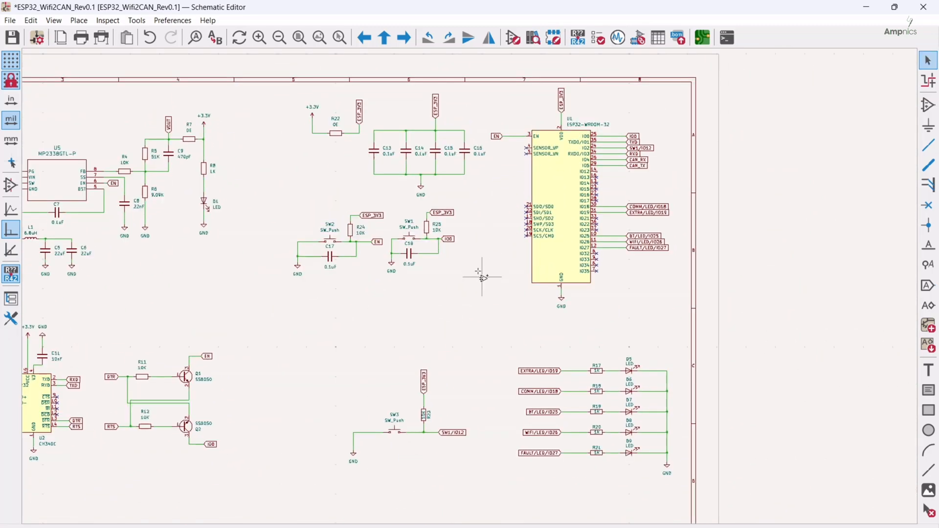
type("aco")
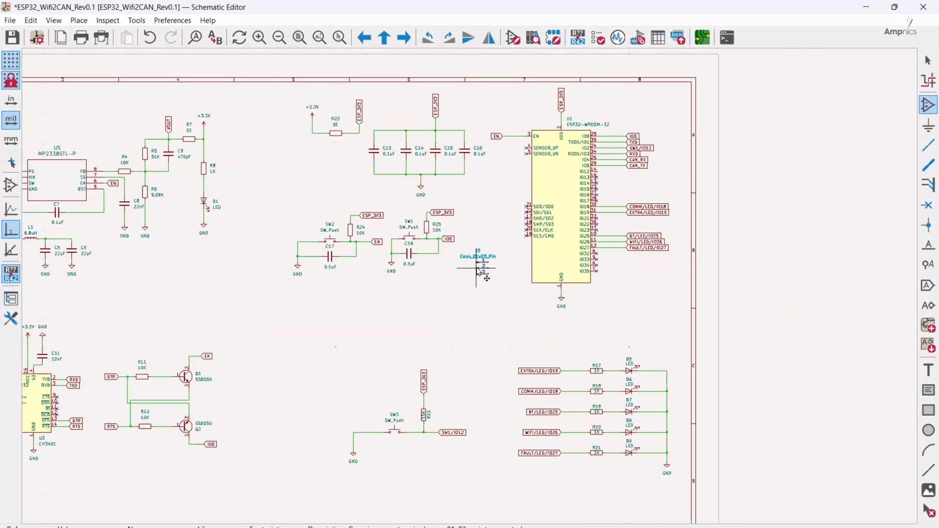
scroll(482, 274, "up", 5)
scroll(477, 294, "down", 3)
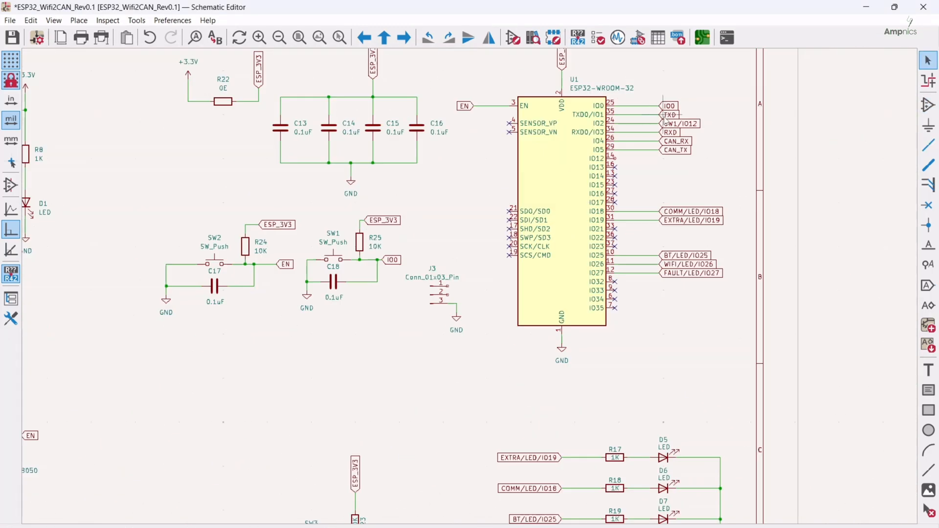
Place copies of the TXD and RXD labels beside connector J3 and wire them to pins 1 and 2.
scroll(474, 308, "up", 1)
left_click(474, 304)
scroll(474, 304, "up", 5)
left_click(379, 241)
left_click(471, 242)
left_click_drag(473, 300, 473, 272)
Draw a vertical graphic line from the sheet's upper border to its lower border, separating the two halves of the schematic.
scroll(494, 303, "down", 8)
mouse_move(462, 233)
middle_mouse_down()
mouse_move(466, 220)
mouse_move(438, 266)
mouse_move(470, 226)
middle_mouse_up()
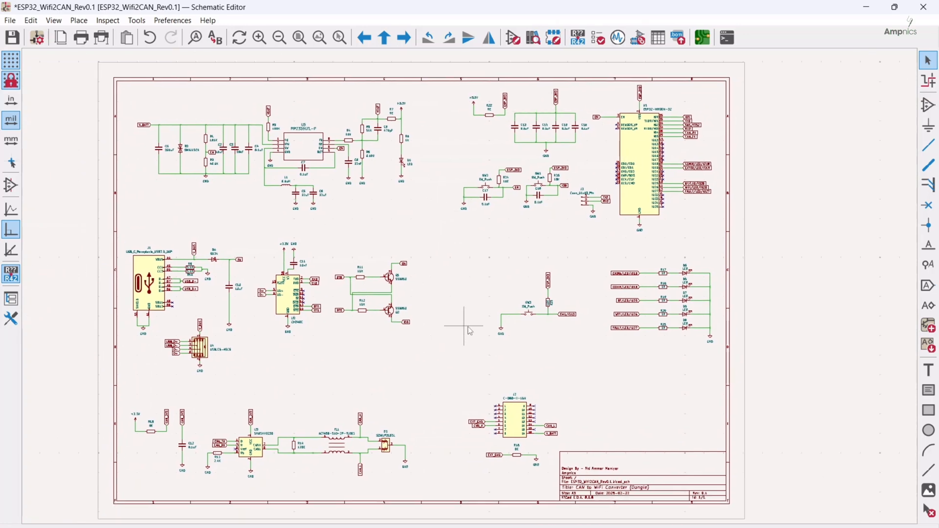
scroll(304, 298, "up", 4)
middle_click_drag(549, 234, 476, 332)
scroll(474, 292, "down", 4)
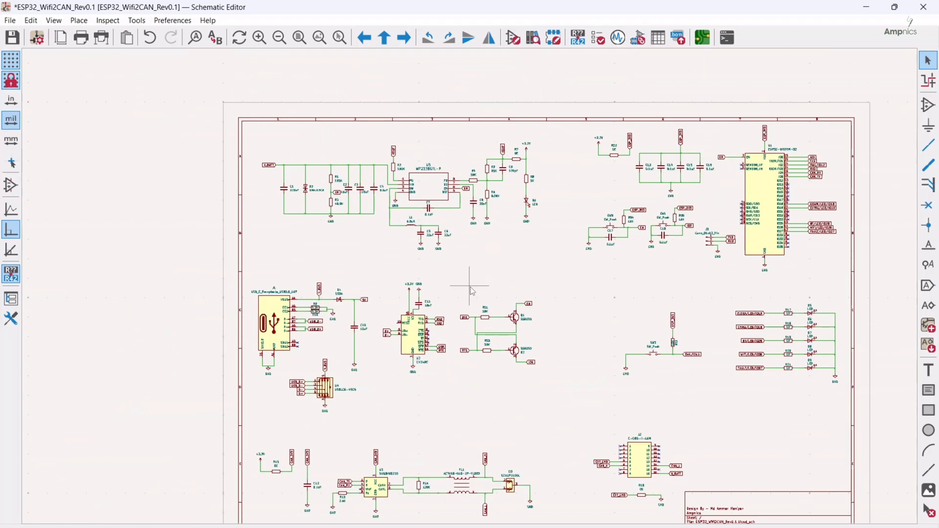
middle_click_drag(531, 316, 474, 284)
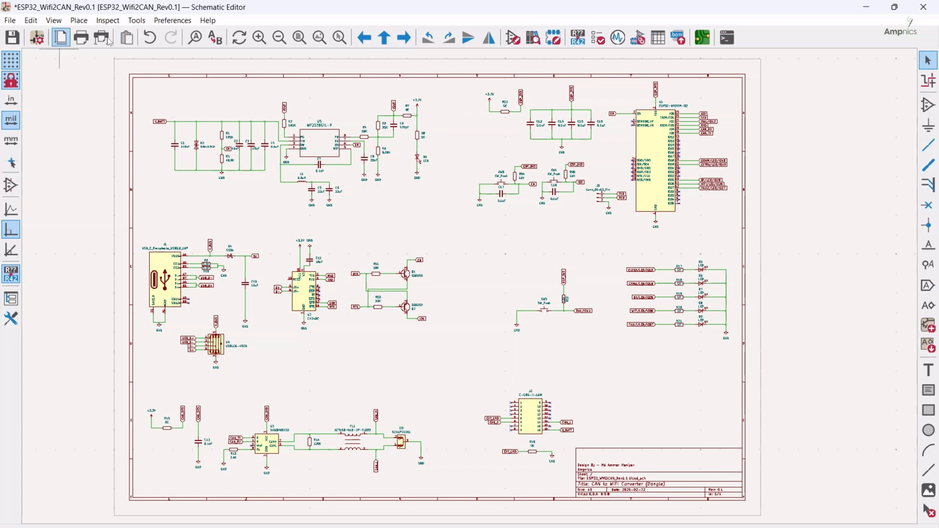
left_click(78, 20)
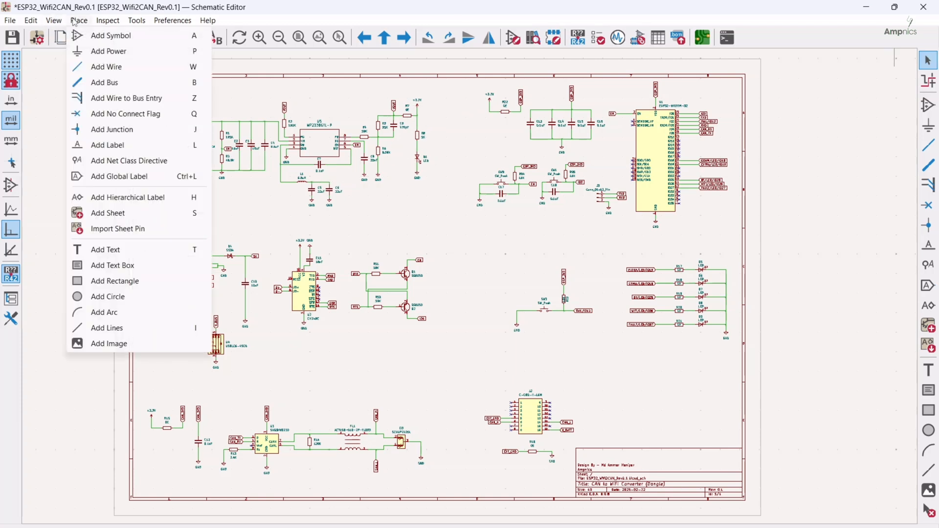
left_click(101, 328)
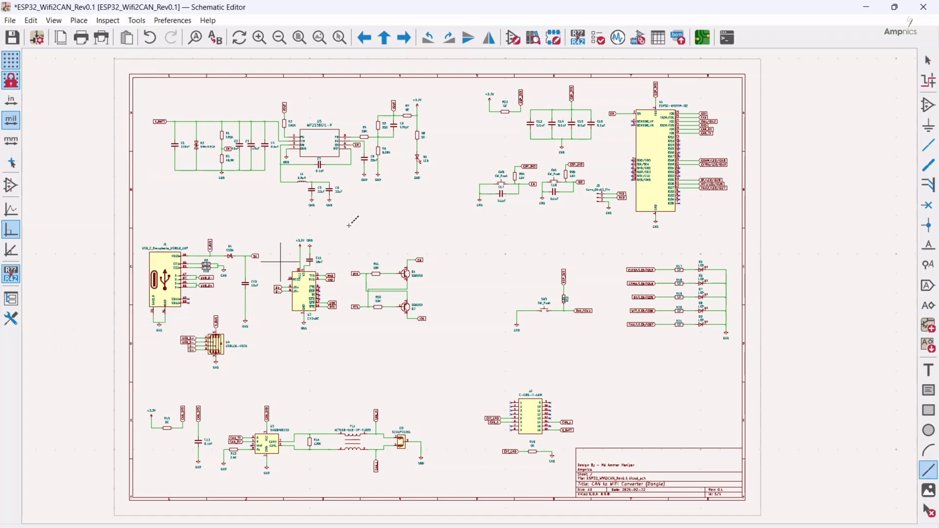
left_click(442, 77)
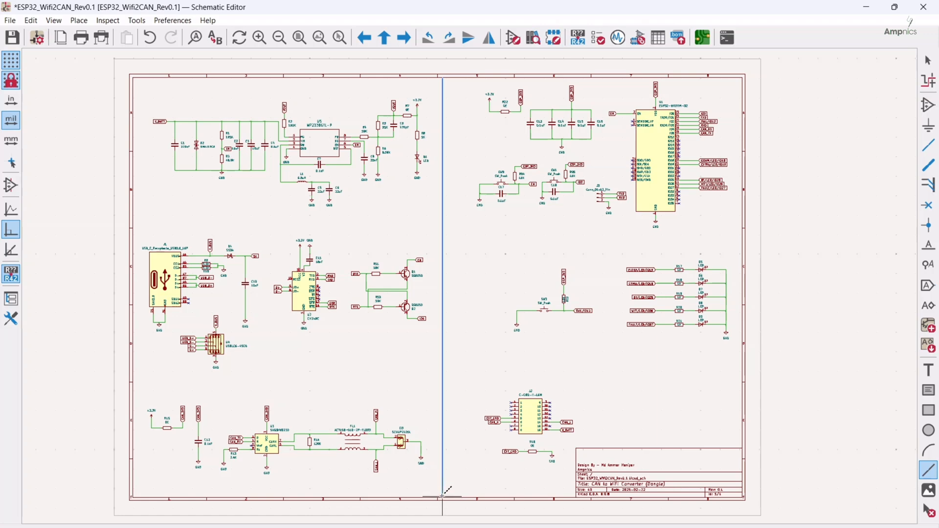
double_click(443, 497)
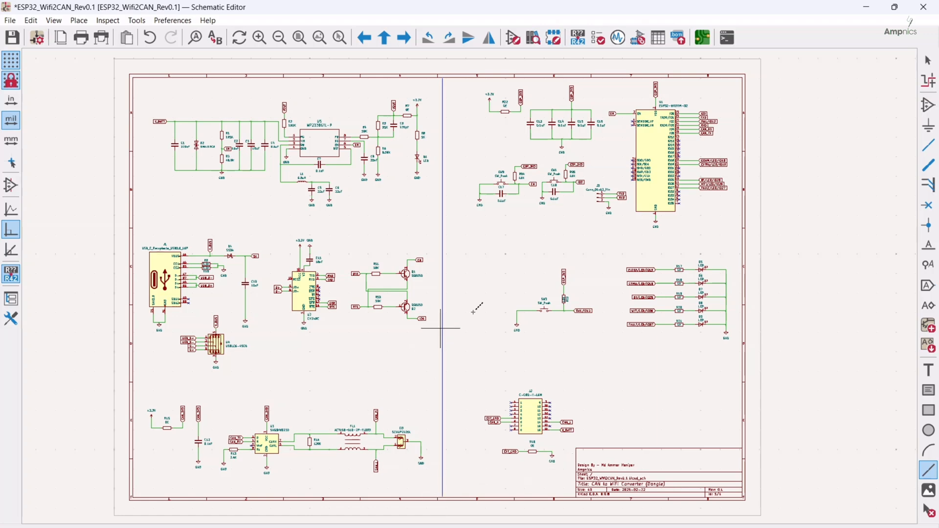
key("Escape")
Change the line style of the vertical divider between the schematic halves to Dashed.
scroll(431, 318, "up", 3)
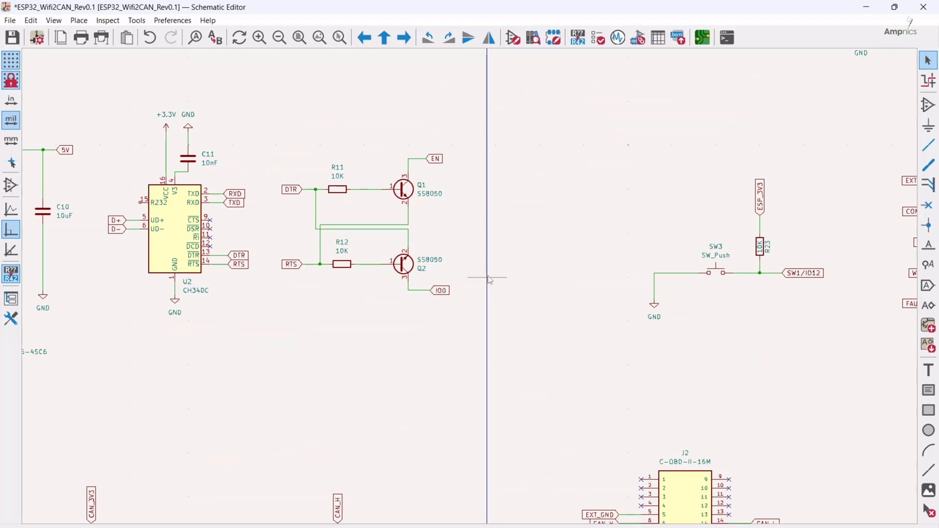
left_click(488, 277)
double_click(488, 277)
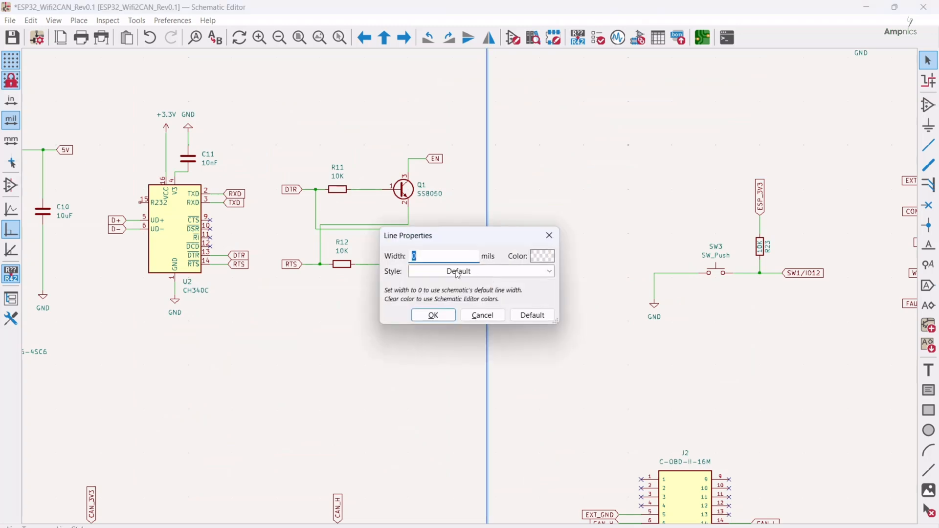
left_click(458, 272)
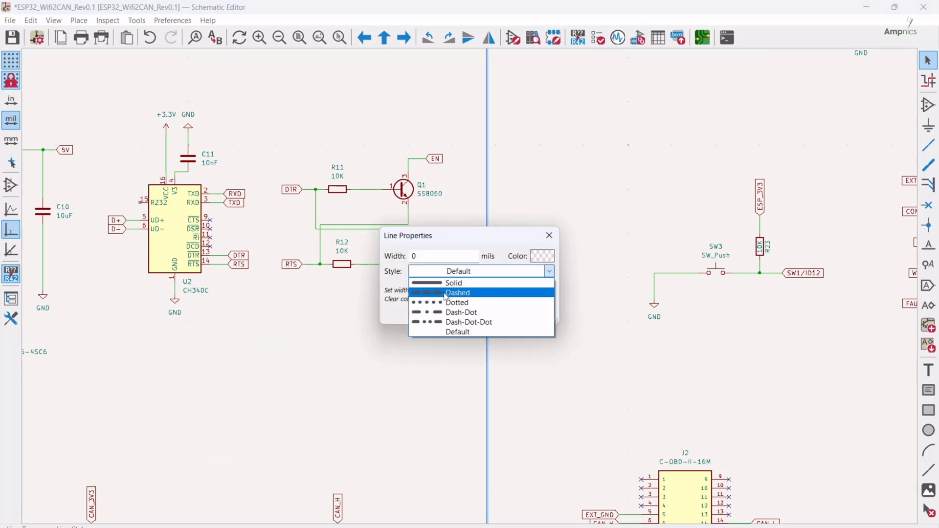
left_click(445, 293)
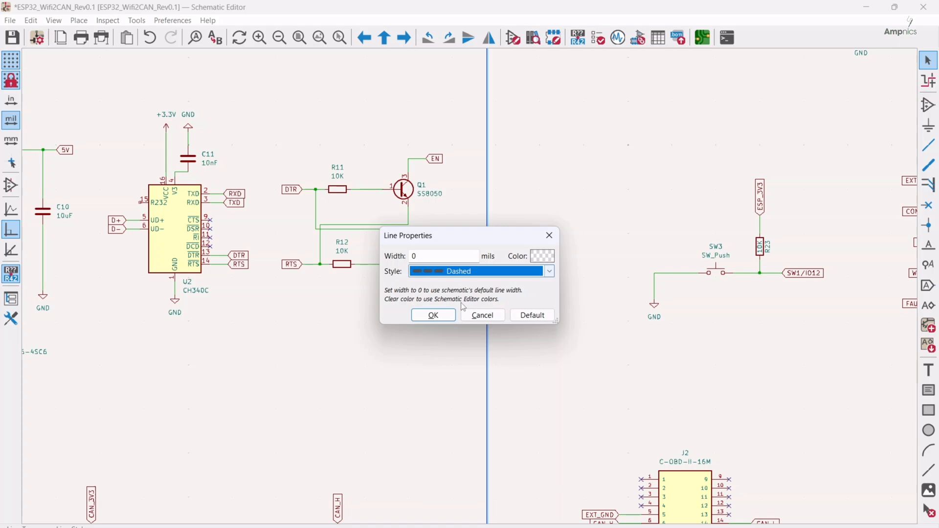
left_click(432, 314)
scroll(479, 241, "down", 5)
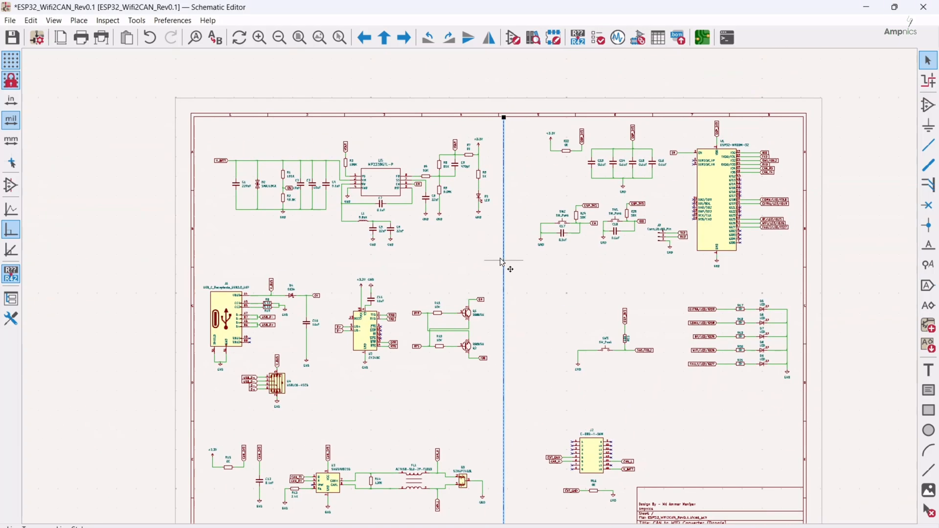
Draw a horizontal divider line from the vertical divider to the sheet's left border, between the power supply and USB circuits.
scroll(477, 281, "up", 3)
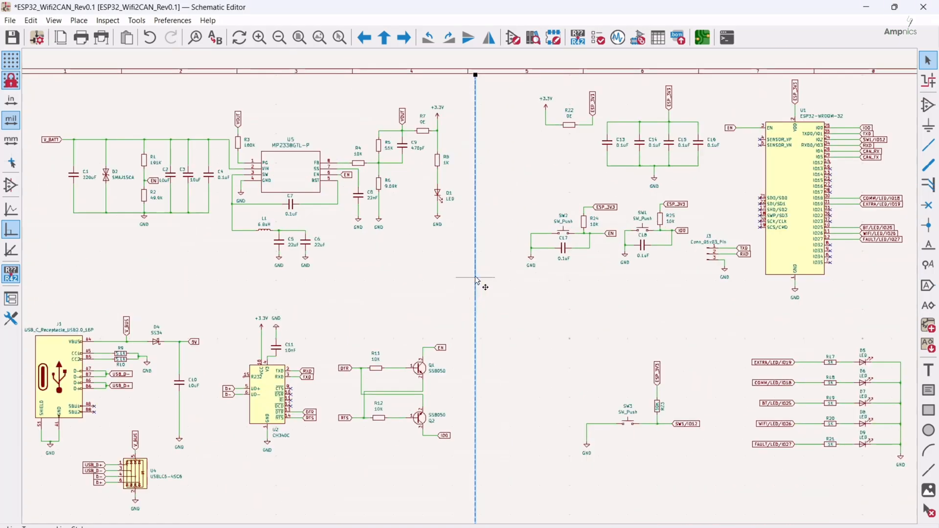
middle_click_drag(477, 281, 518, 271)
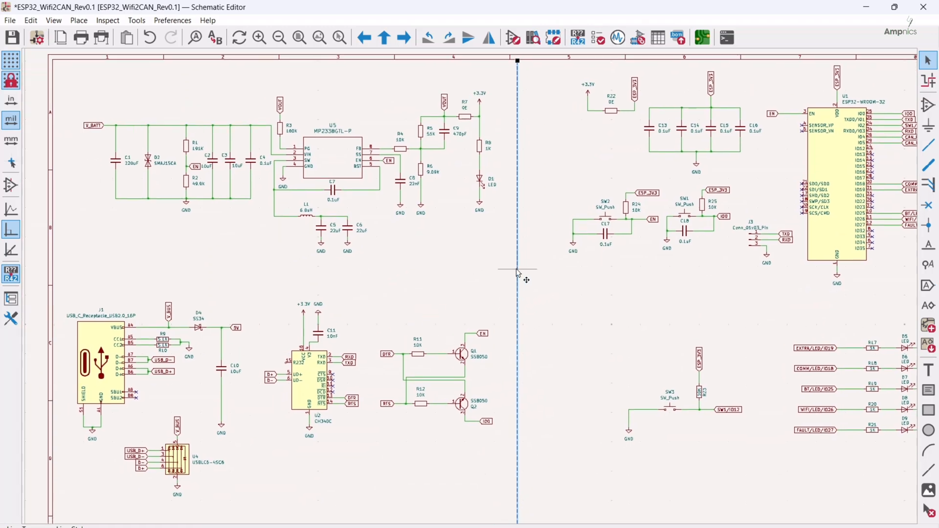
key("i")
left_click(517, 269)
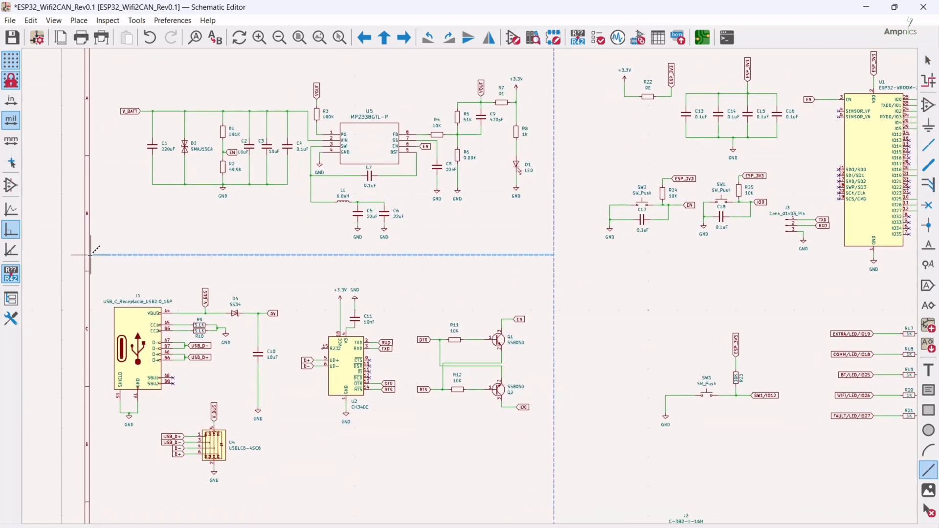
double_click(90, 255)
mouse_move(538, 469)
middle_mouse_down()
mouse_move(523, 302)
mouse_move(146, 330)
middle_mouse_up()
left_click(539, 321)
left_click(75, 321)
key("Escape")
Draw horizontal divider lines from the vertical divider to both side borders, below the USB circuits and below the SW3 and LED circuits.
left_click(539, 321)
double_click(75, 321)
left_click(157, 344)
double_click(606, 344)
Draw a horizontal divider line from the vertical divider to the right border, between the ESP32 circuit and the SW3 and LED circuits.
middle_click_drag(293, 196, 286, 279)
left_click(149, 230)
double_click(597, 230)
key("Escape")
Add the bold text PWR SUPPLY with a 100 mil text size in the upper-left corner of the power supply section.
middle_click_drag(146, 245, 427, 224)
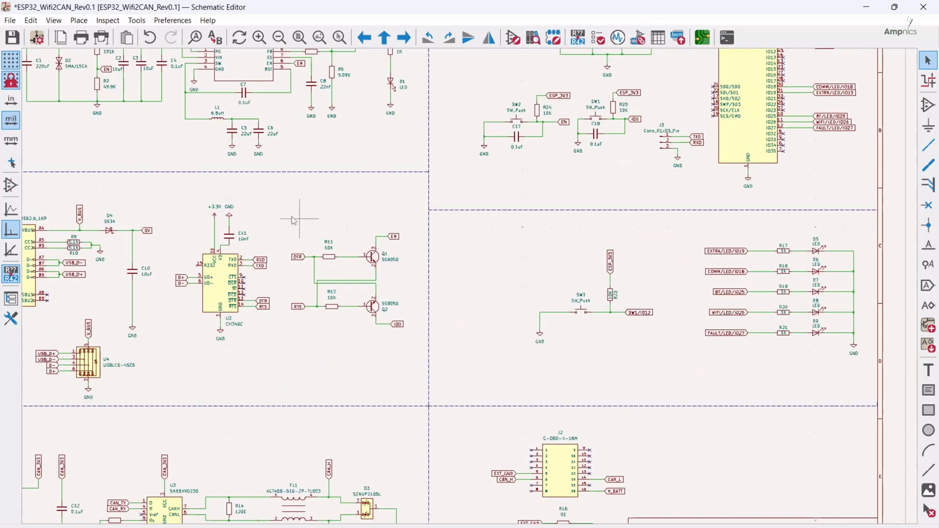
middle_click_drag(294, 220, 441, 194)
middle_click_drag(501, 290, 478, 412)
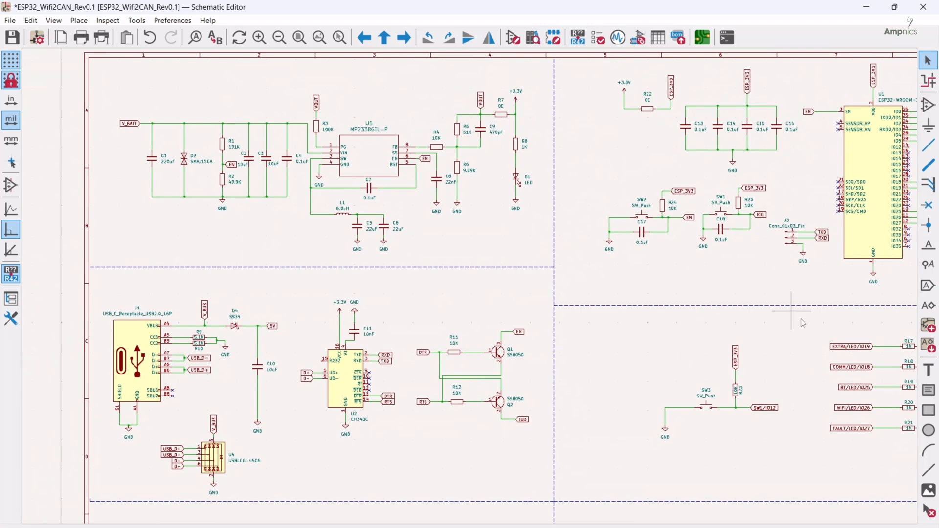
left_click(928, 370)
left_click(156, 187)
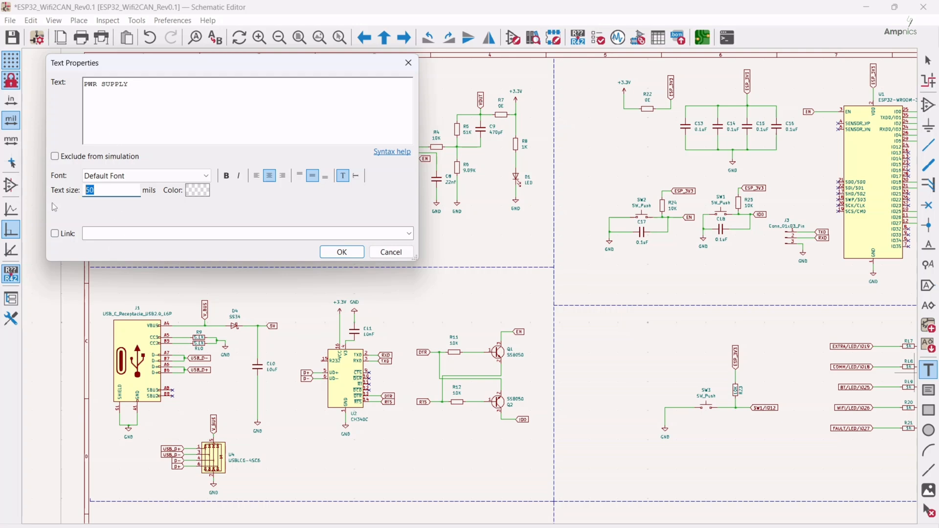
type("100")
left_click(226, 175)
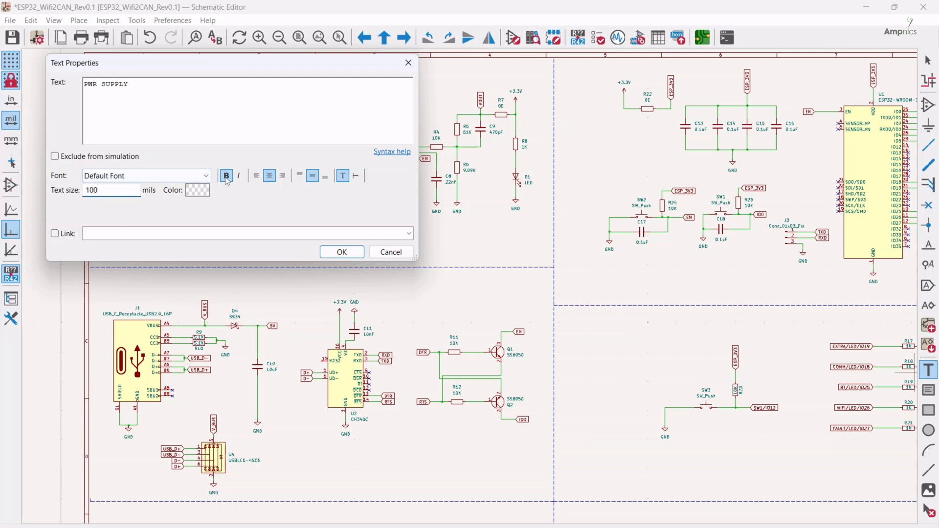
left_click(363, 253)
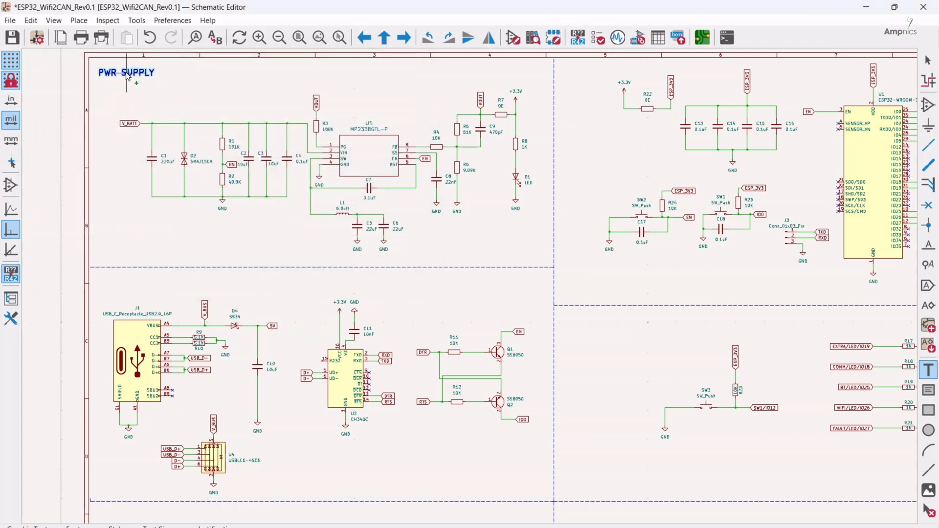
left_click(127, 76)
key("Escape")
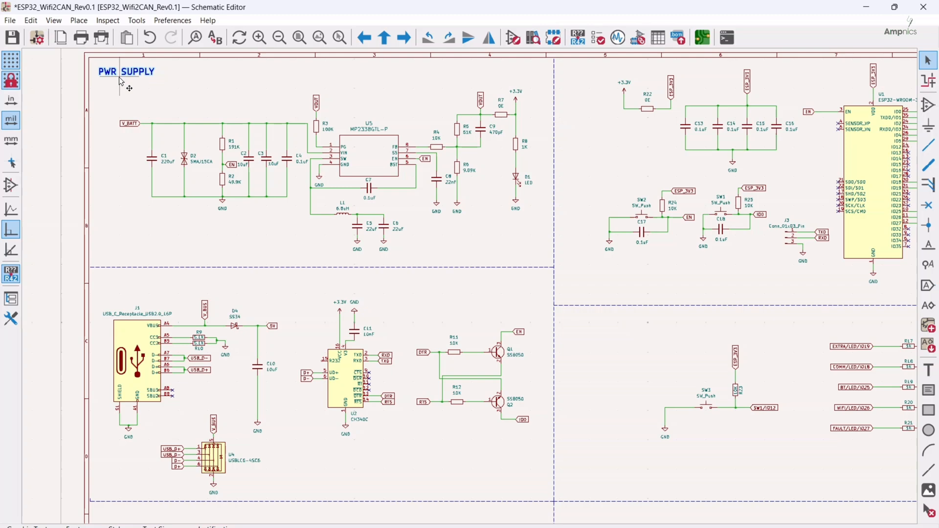
Duplicate the PWR SUPPLY title and position the copy above the USB-C connector in the USB section.
key("ctrl+d")
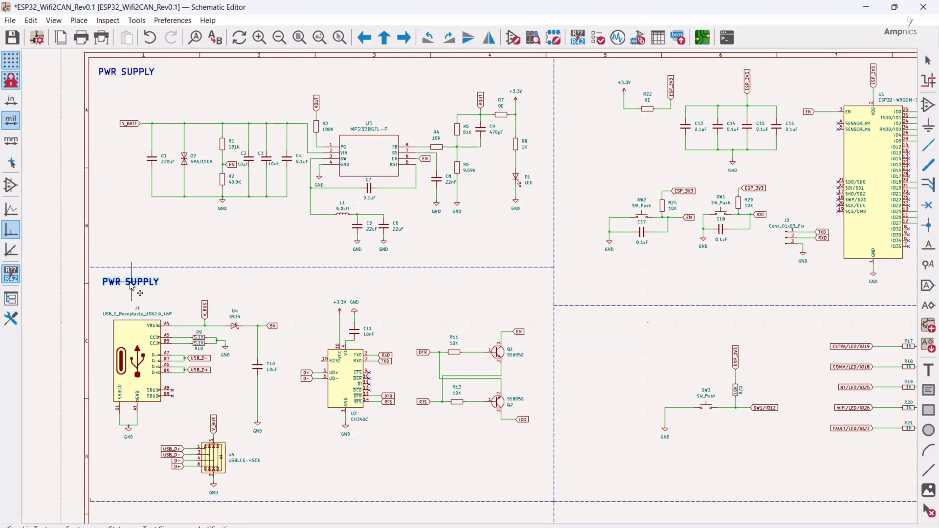
Change the copied section title above the USB connector circuit to PROGRAMMER/DEBUGGER.
double_click(130, 285)
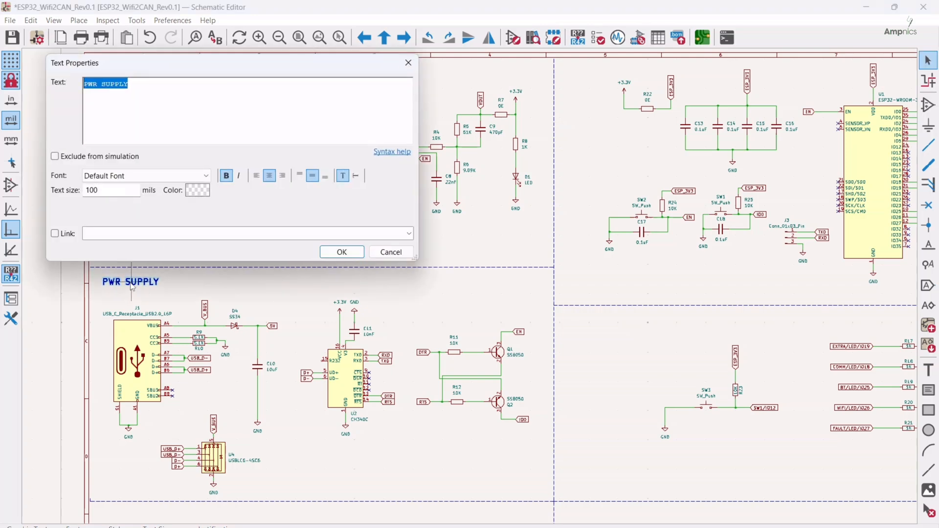
type("P")
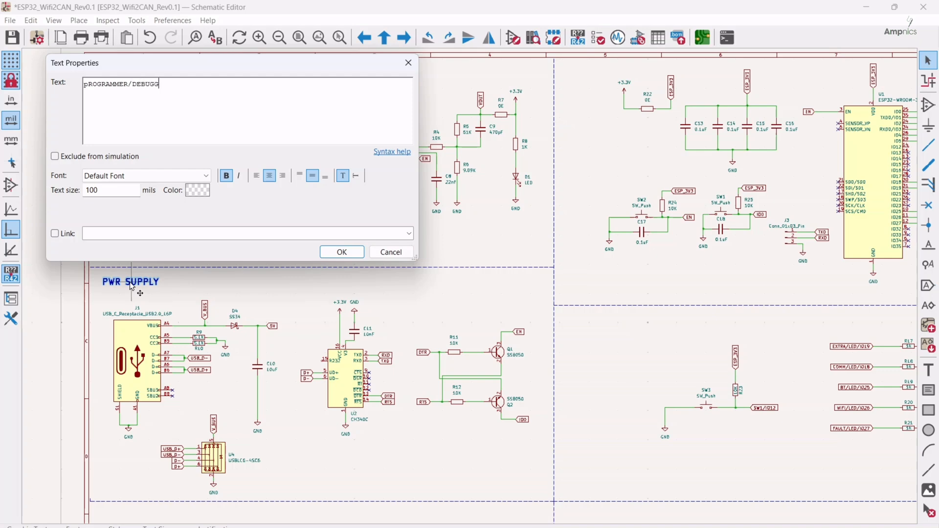
type("P")
left_click(338, 253)
Copy the PROGRAMMER/DEBUGGER title into the section above the SN65HVD230 transceiver circuit and change its text to CAN.
left_click(153, 281)
middle_click_drag(153, 281, 115, 136)
key("ctrl+v")
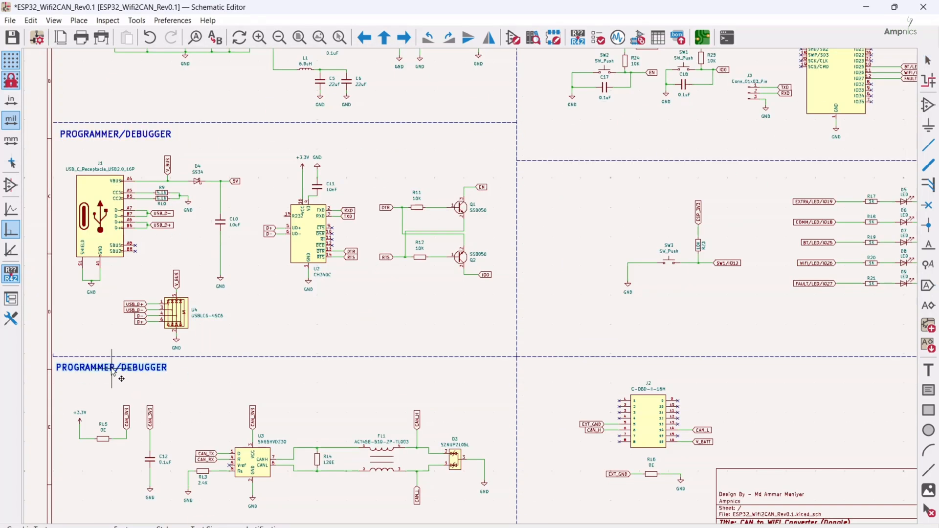
type("eCAN")
left_click(344, 248)
Copy the CAN title into the section with connector J2 and change its text to OBD CONNECTOR.
left_click(76, 372)
key("ctrl+v")
type("eOBD CONN")
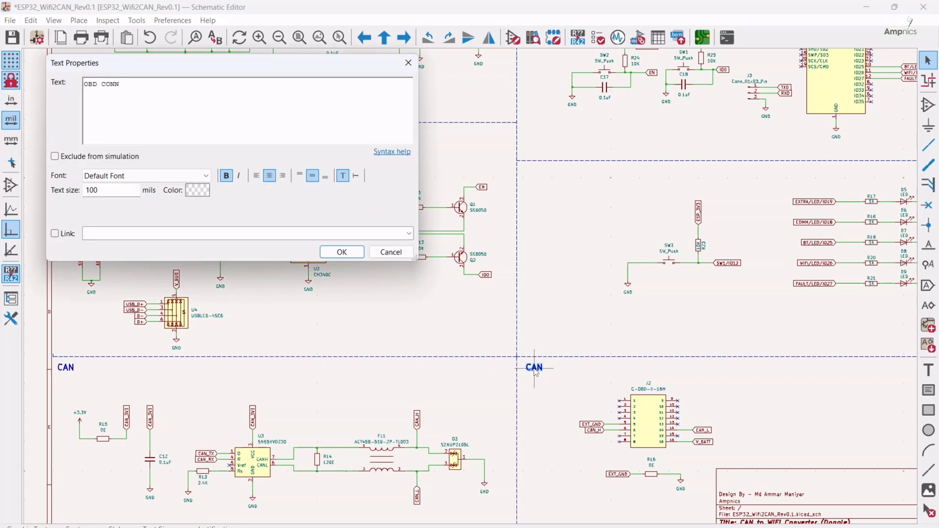
left_click(342, 252)
Copy the OBD CONNECTOR title into the section with the LED circuits and change its text to STATUS LEDs.
left_click(560, 367)
key("ctrl+v")
type("eSTA")
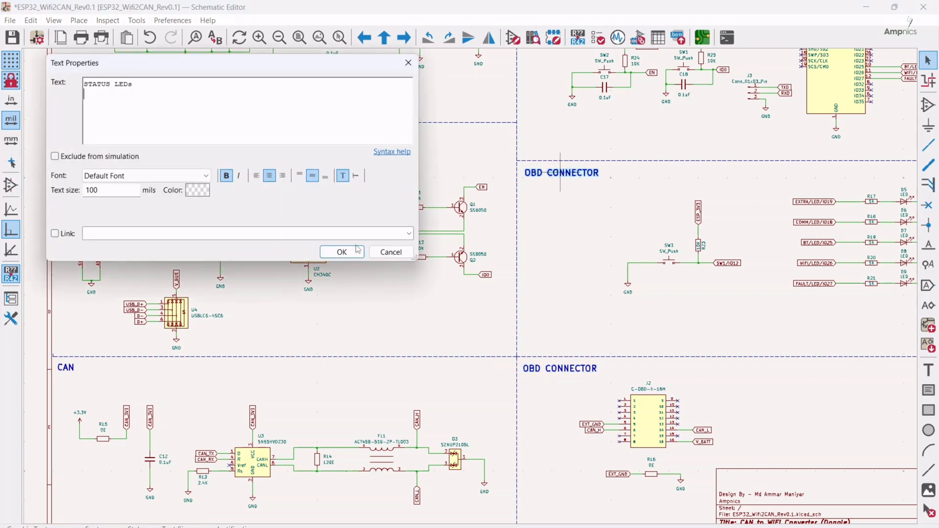
left_click(357, 250)
Duplicate the STATUS LEDs title into the ESP32-WROOM-32 section and change its text to MCU.
left_click(553, 175)
middle_click_drag(553, 177, 543, 465)
key("ctrl+d")
type("eMCU")
left_click(344, 252)
left_click(524, 214)
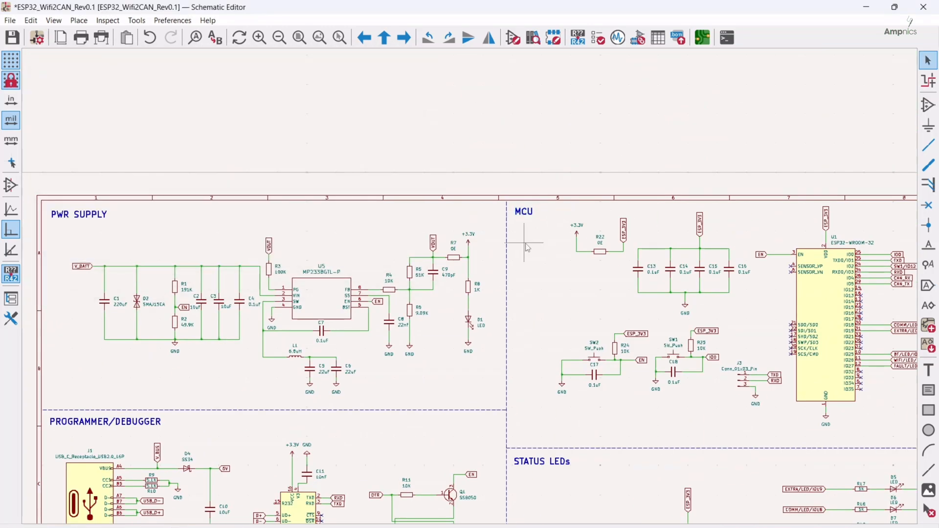
Move connector J2 and the R16 ground circuit together slightly left and down within the OBD CONNECTOR section.
middle_click_drag(631, 427, 510, 117)
scroll(471, 287, "up", 2)
middle_click_drag(498, 335, 453, 127)
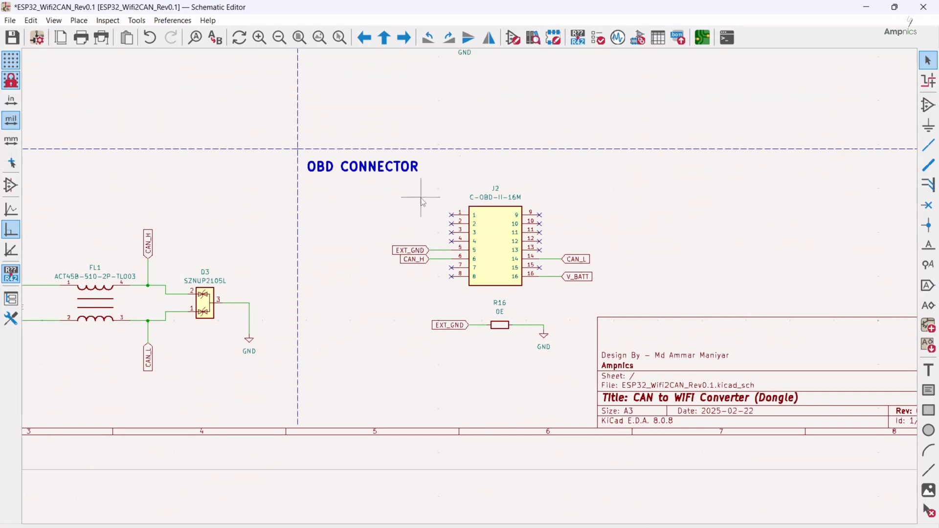
left_click_drag(375, 188, 594, 360)
left_click_drag(495, 242, 466, 265)
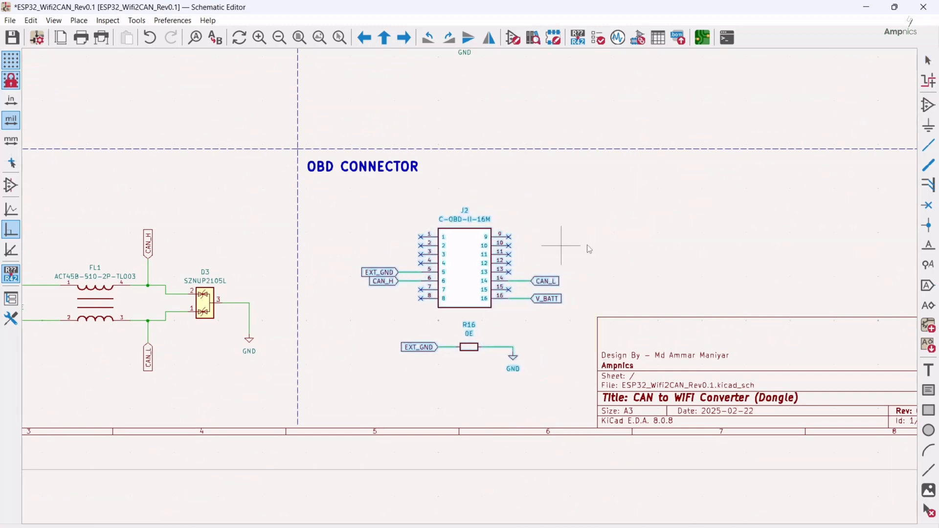
left_click(555, 248)
Move the SW3 switch circuit and the five LED circuits together slightly left within the STATUS LEDs section.
middle_click_drag(553, 247, 752, 177)
scroll(443, 164, "down", 3)
middle_click_drag(320, 315, 329, 277)
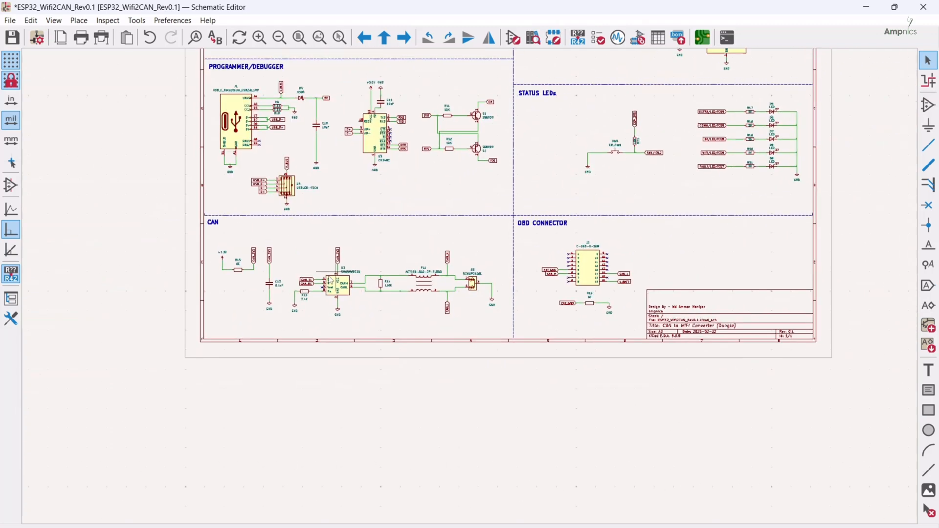
scroll(410, 244, "up", 3)
scroll(447, 286, "up", 3)
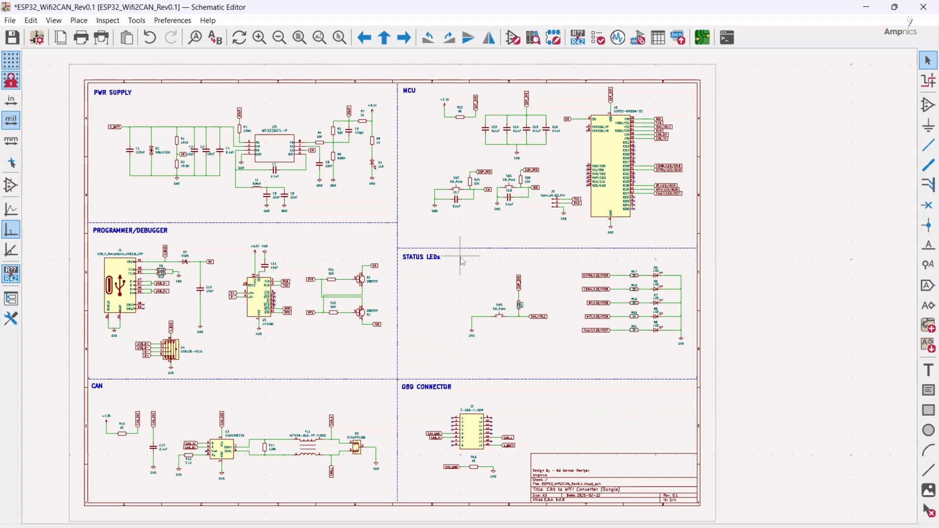
left_click_drag(460, 255, 610, 356)
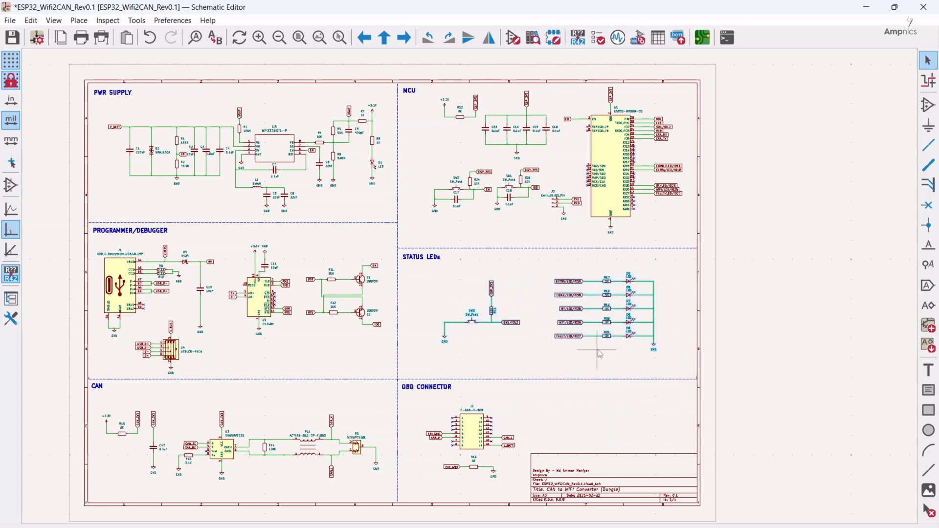
left_click(597, 351)
Review the PWR SUPPLY section from the V_BATT input through the MP2338GTL-P regulator to the +3.3V output.
middle_click_drag(484, 368, 591, 348)
middle_click_drag(640, 212, 591, 226)
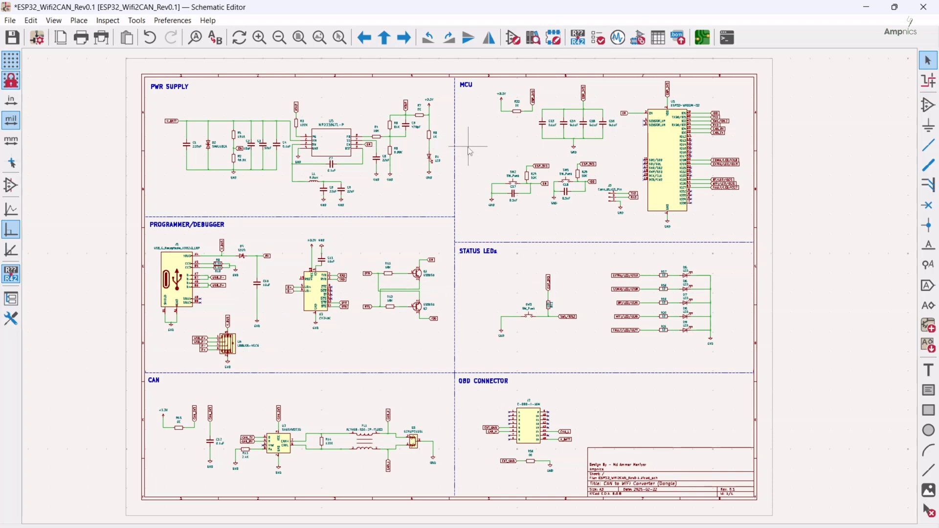
scroll(507, 130, "up", 2)
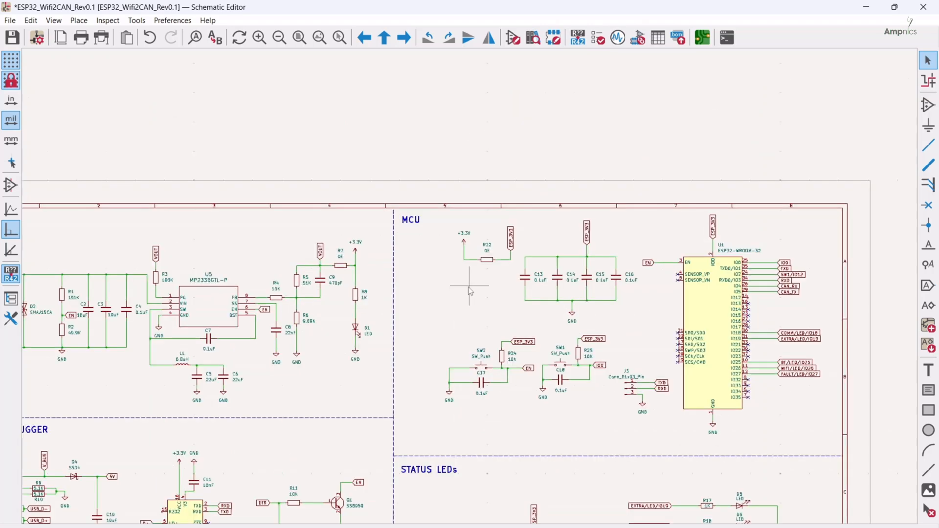
middle_click_drag(435, 293, 637, 202)
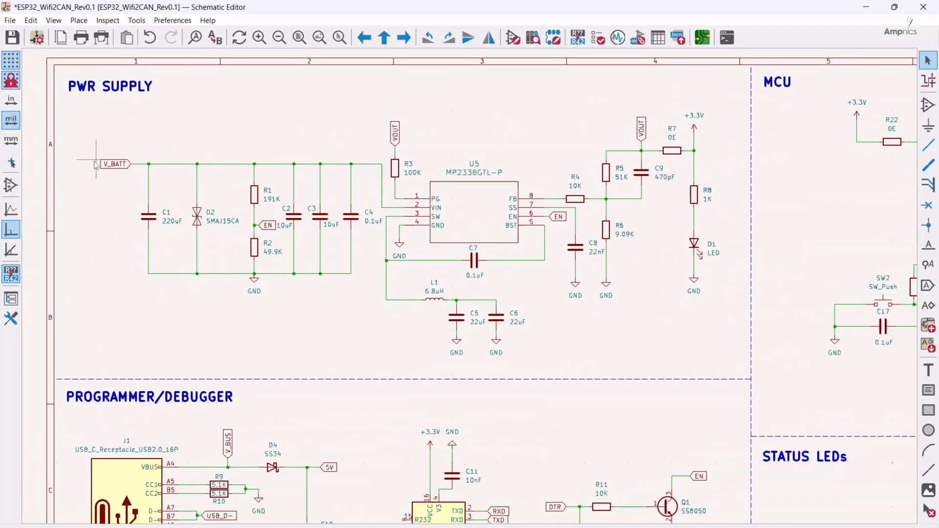
middle_click_drag(557, 260, 361, 264)
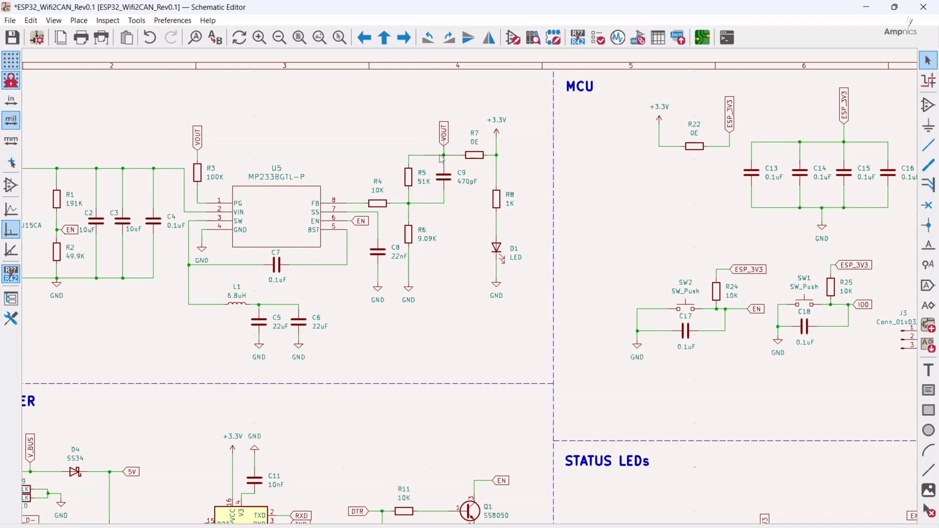
middle_click_drag(95, 284, 255, 265)
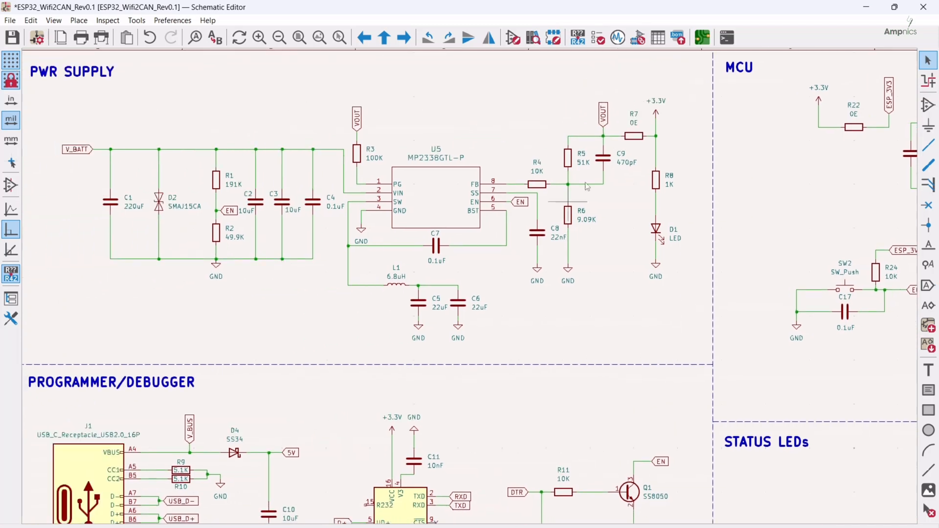
middle_click_drag(488, 200, 363, 205)
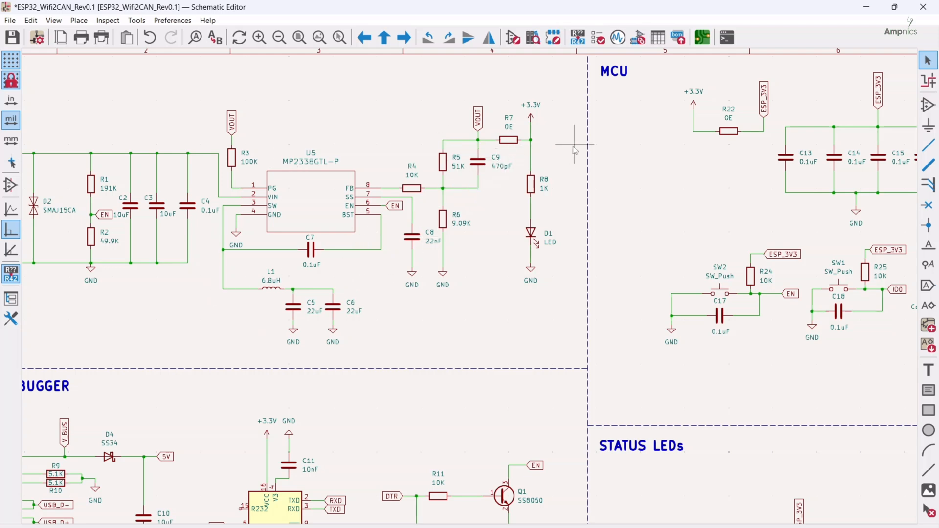
middle_click_drag(605, 193, 465, 196)
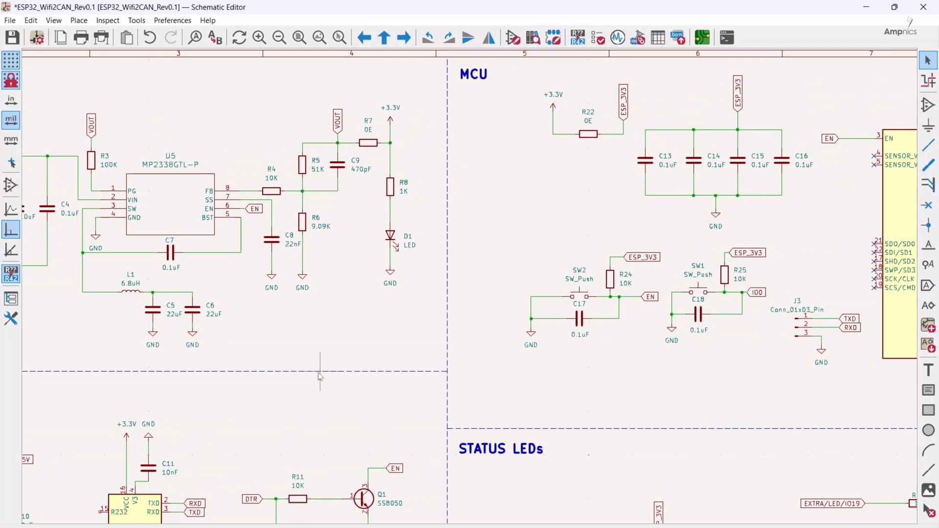
middle_click_drag(322, 376, 419, 373)
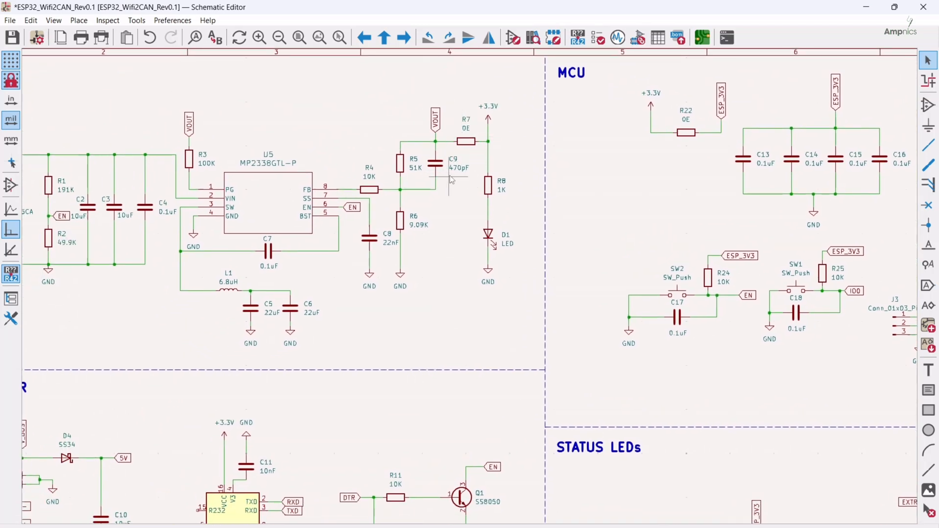
middle_click_drag(470, 264, 374, 239)
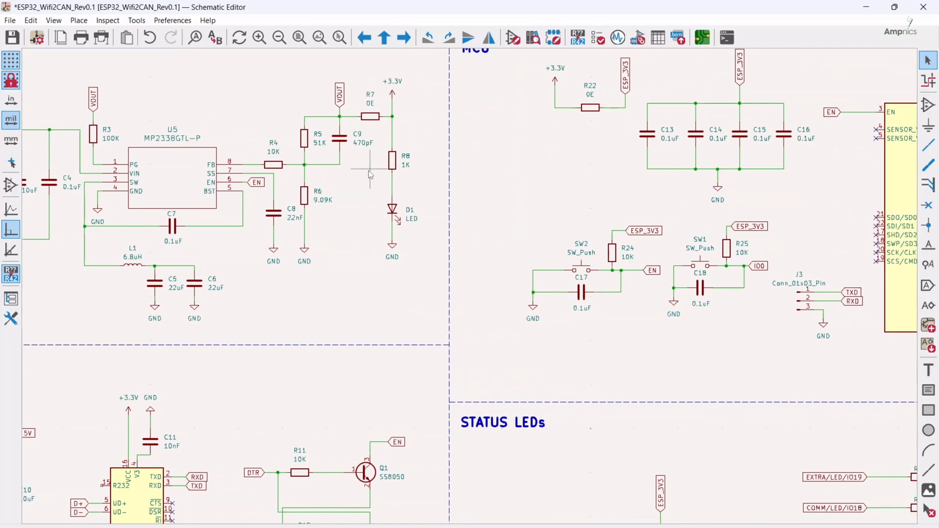
Examine the 0E series resistors R22, R15 and R16 in the MCU, CAN and OBD CONNECTOR sections.
middle_click_drag(425, 162, 314, 216)
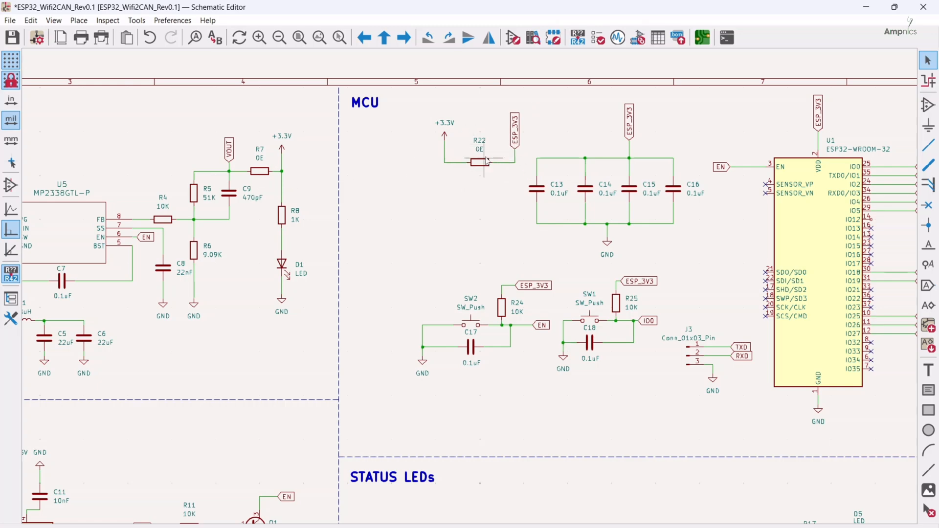
scroll(484, 174, "down", 1)
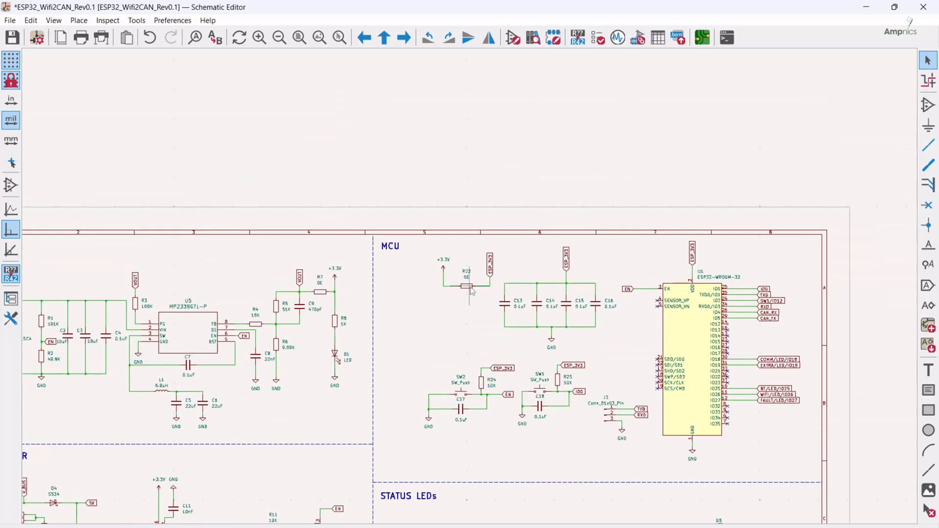
scroll(481, 421, "down", 5)
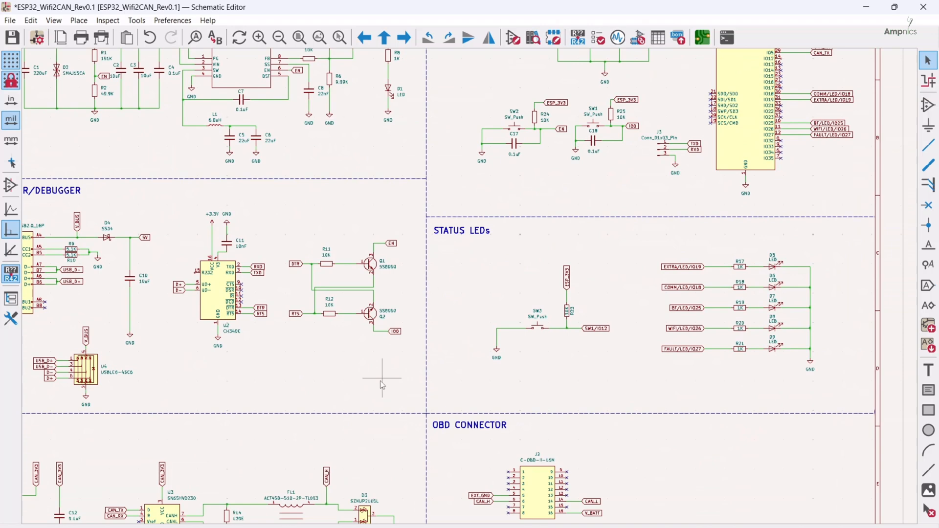
scroll(381, 377, "down", 1)
scroll(191, 416, "up", 5)
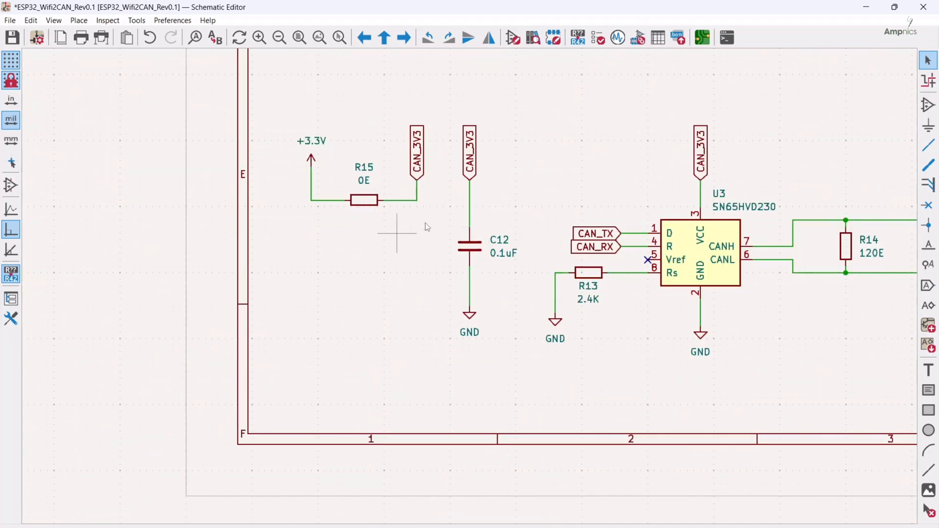
scroll(470, 201, "right", 5)
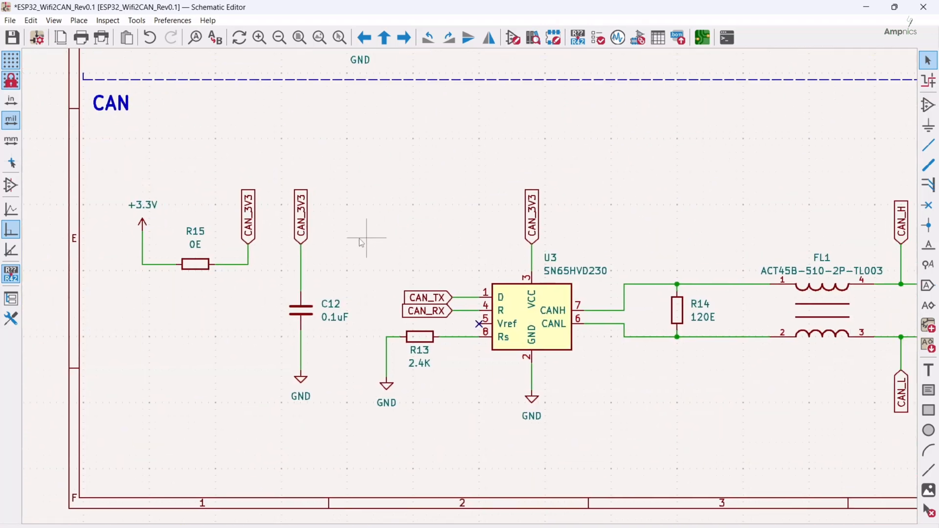
scroll(421, 230, "right", 5)
scroll(439, 245, "down", 4)
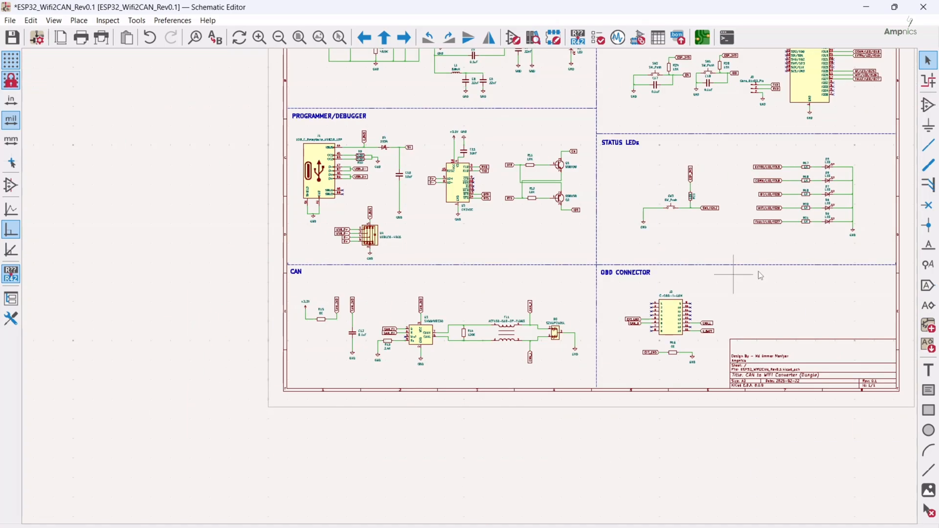
scroll(636, 294, "up", 4)
middle_click_drag(388, 329, 503, 242)
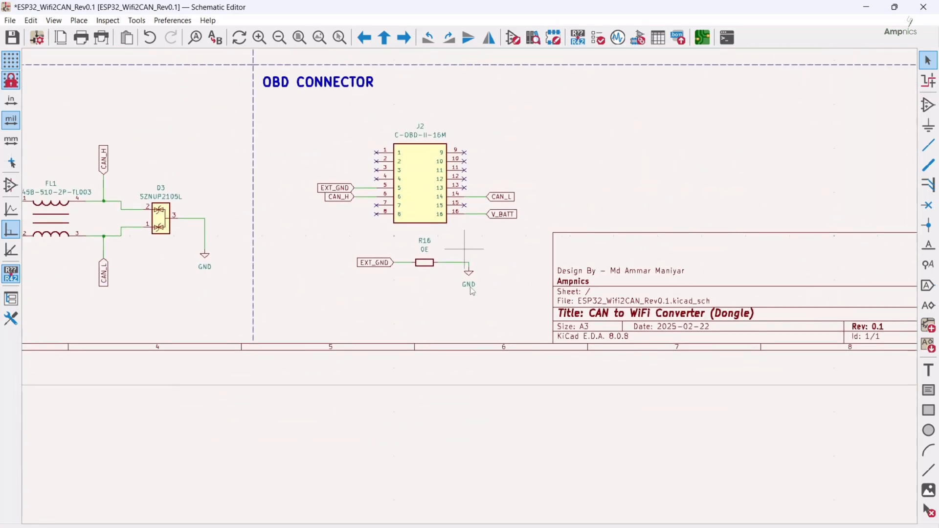
scroll(465, 248, "up", 4)
middle_click_drag(430, 235, 471, 235)
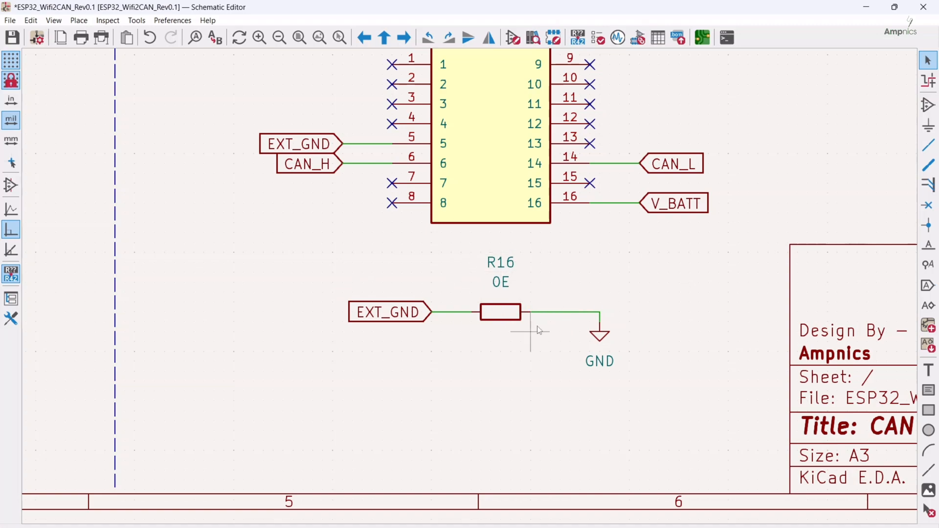
Review the layout of the whole schematic sheet, including the CAN, OBD CONNECTOR, STATUS LEDs and PROGRAMMER/DEBUGGER sections.
scroll(532, 314, "down", 5)
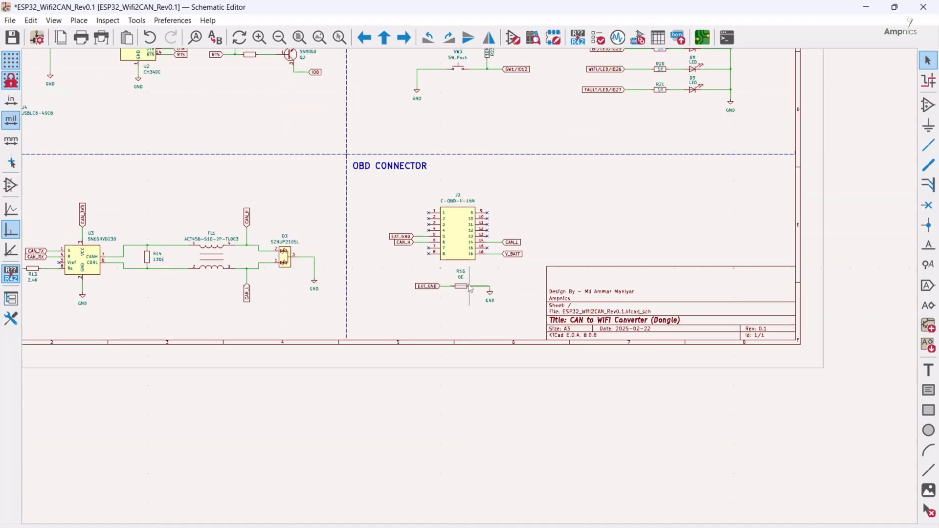
scroll(537, 246, "up", 1)
middle_click_drag(284, 256, 360, 259)
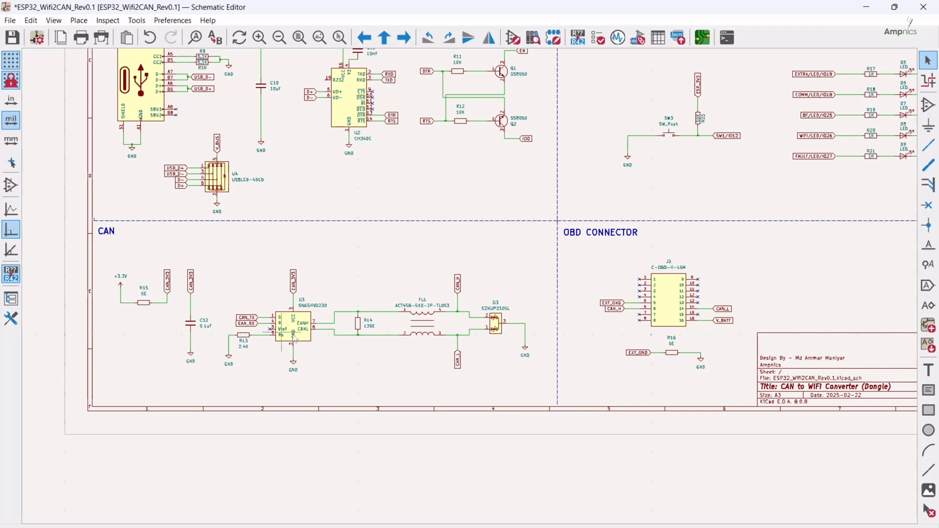
middle_click_drag(362, 324, 332, 389)
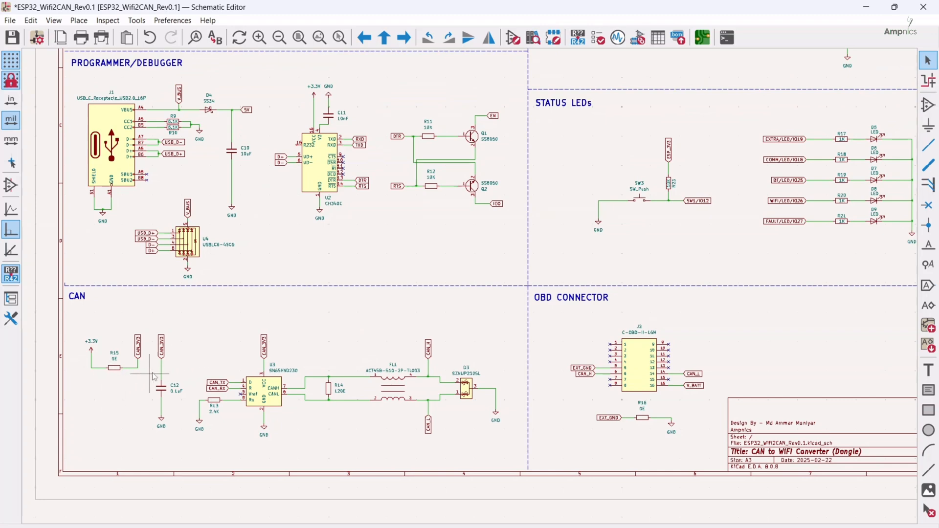
scroll(414, 309, "down", 3)
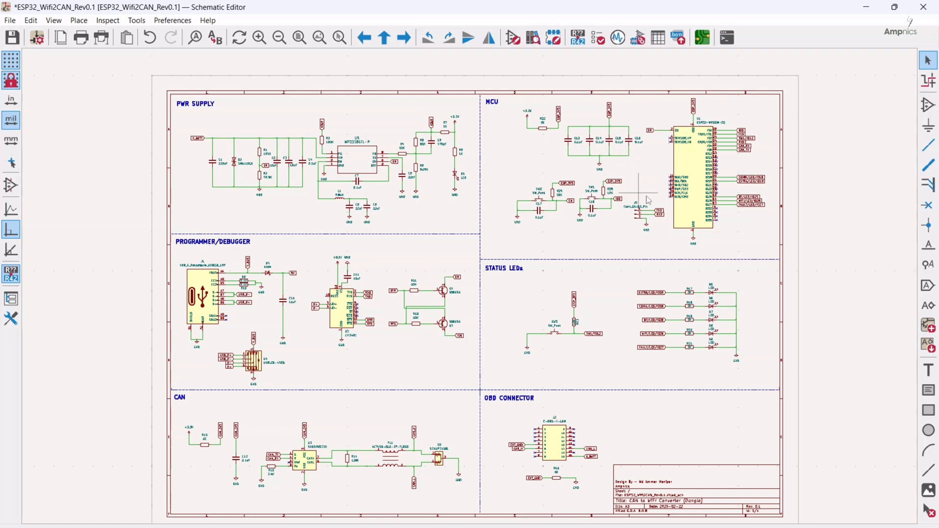
middle_click_drag(390, 418, 457, 300)
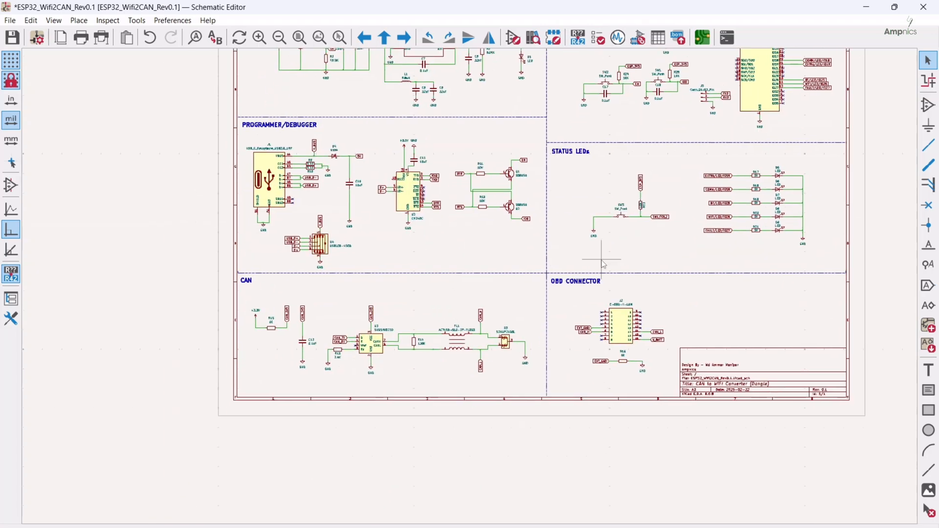
middle_click_drag(471, 272, 418, 328)
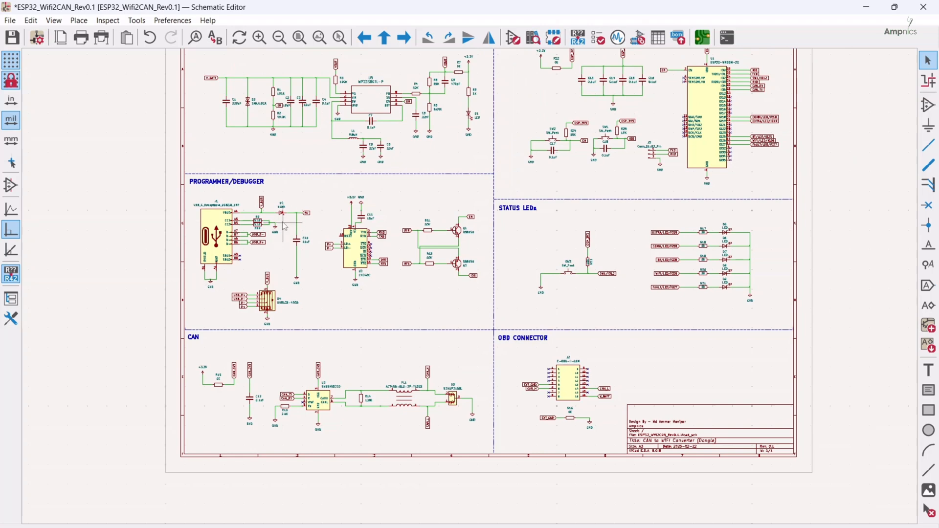
scroll(243, 201, "up", 3)
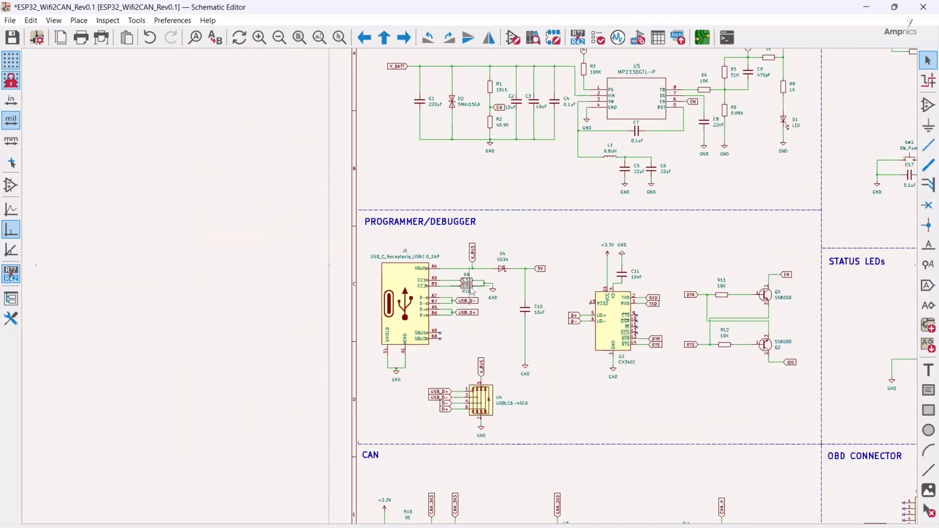
Place a copy of the PROGRAMMER/DEBUGGER section's 5V global label, rotated vertically, above diode D2 in the PWR SUPPLY section.
middle_click_drag(487, 335, 387, 356)
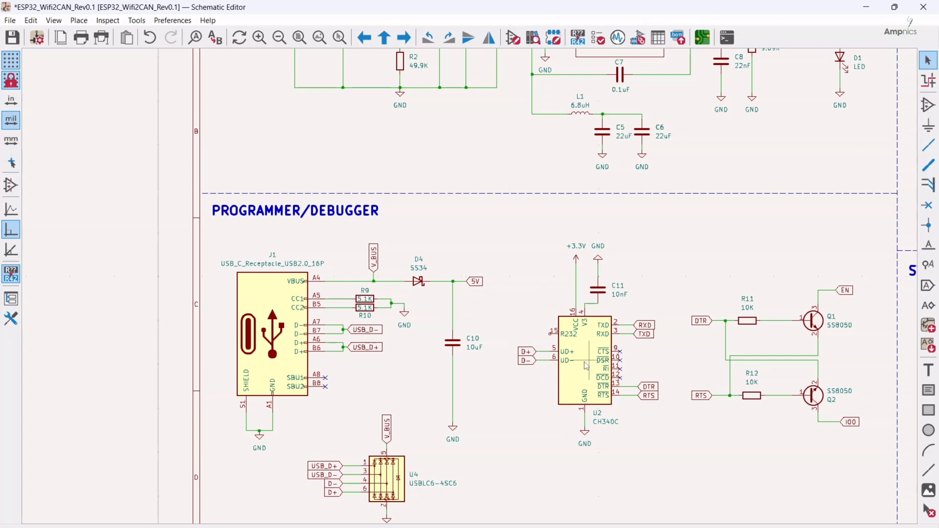
key("Home")
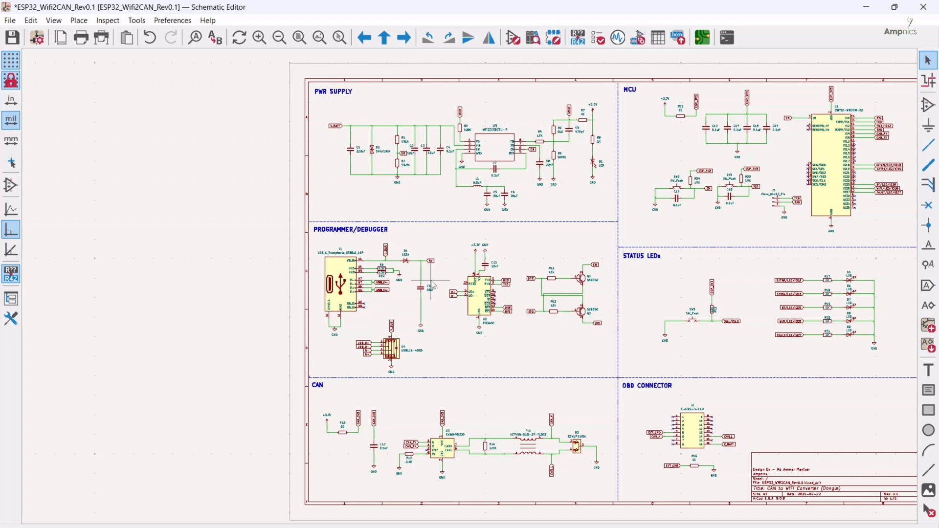
scroll(430, 280, "up", 5)
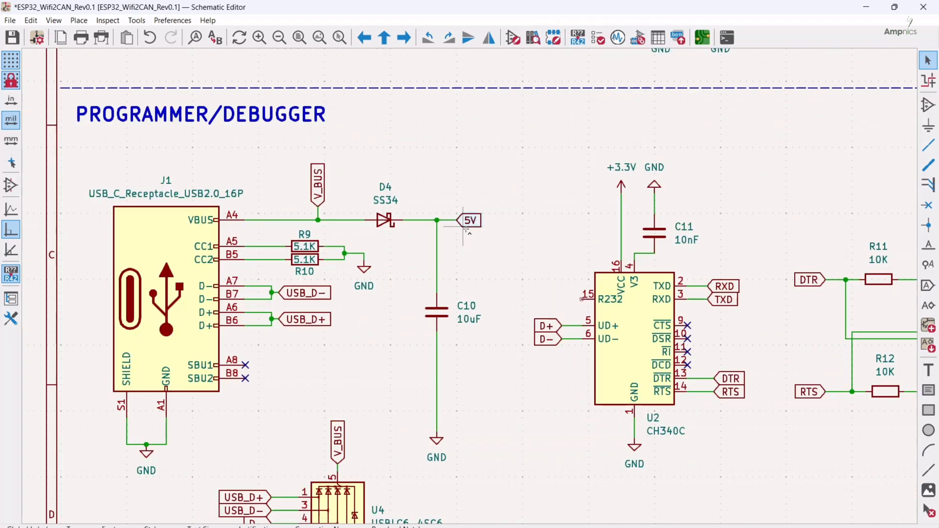
key("ctrl+v")
scroll(453, 181, "down", 3)
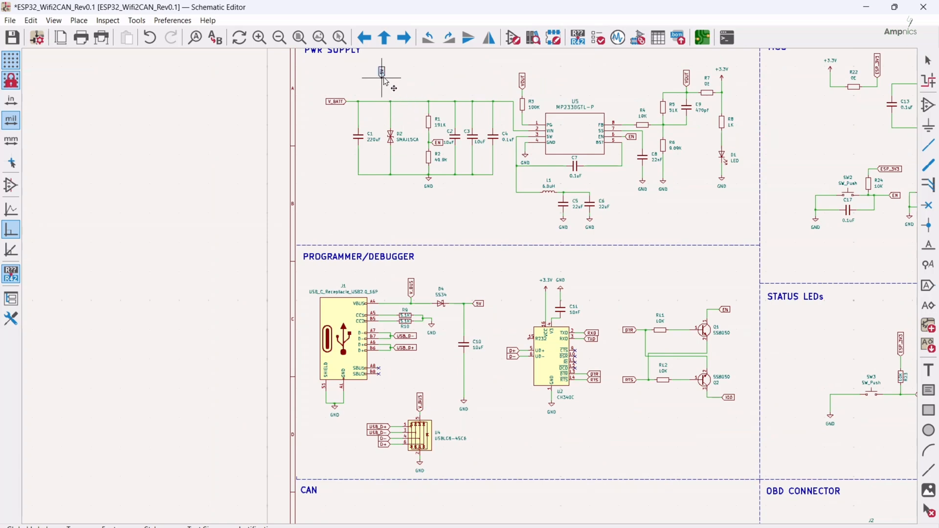
left_click(391, 78)
scroll(390, 78, "up", 3)
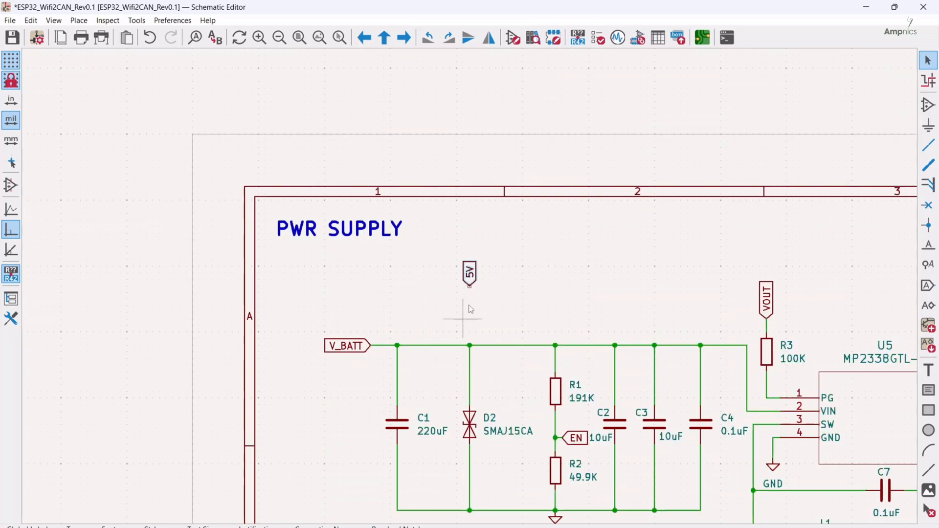
left_click(471, 303)
Duplicate the 0E resistor R22 and place the copy vertically between the 5V label and the V_BATT line above D2.
scroll(749, 324, "down", 3)
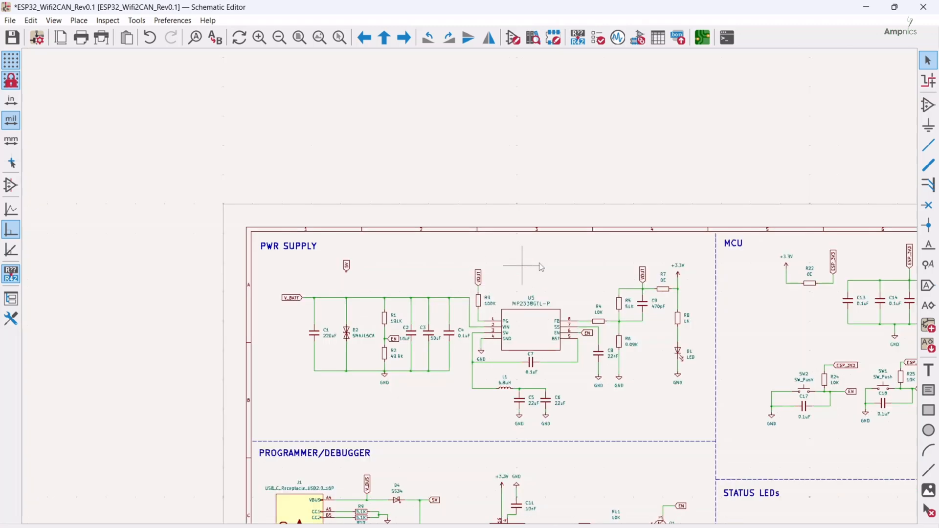
left_click(811, 283)
key("ctrl+d")
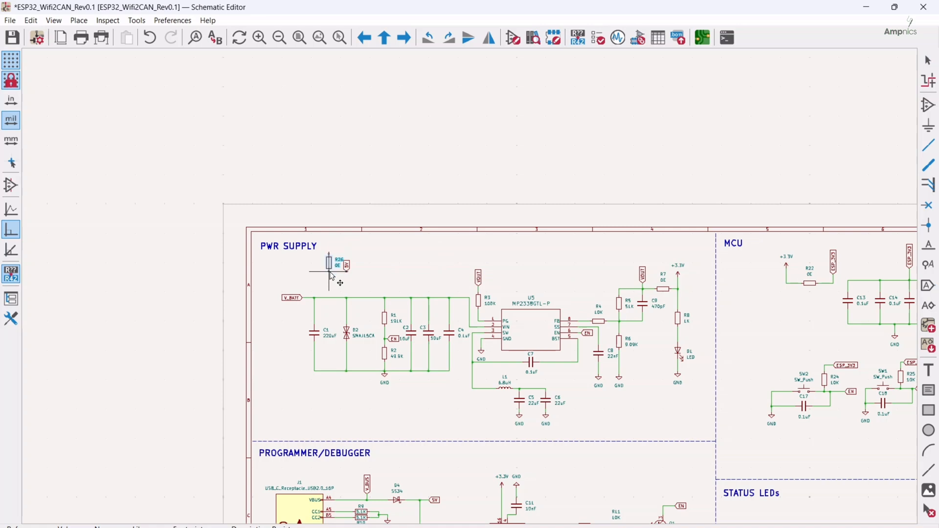
scroll(354, 294, "up", 5)
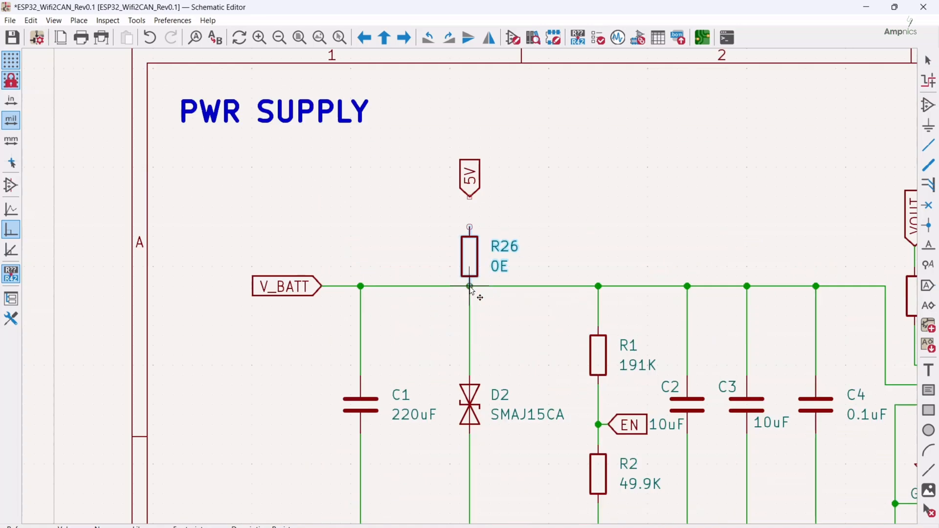
left_click(473, 263)
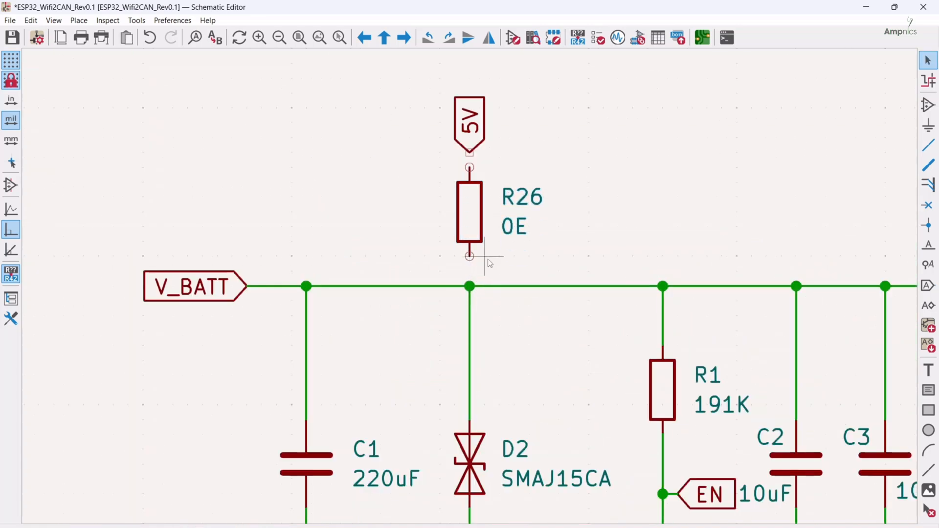
Wire the new 0E resistor to the V_BATT line and to the 5V label, and save the schematic.
left_click(469, 256)
left_click(470, 285)
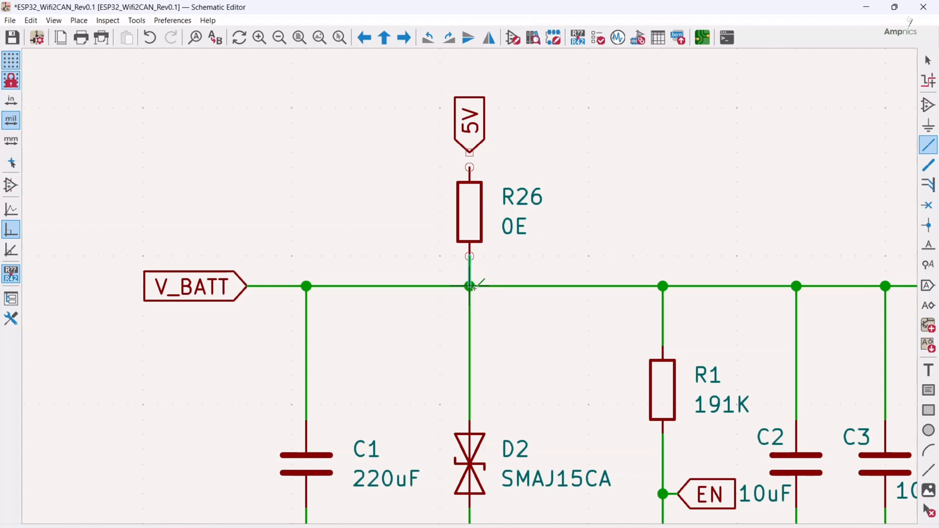
left_click(469, 152)
left_click(470, 167)
scroll(633, 168, "down", 3)
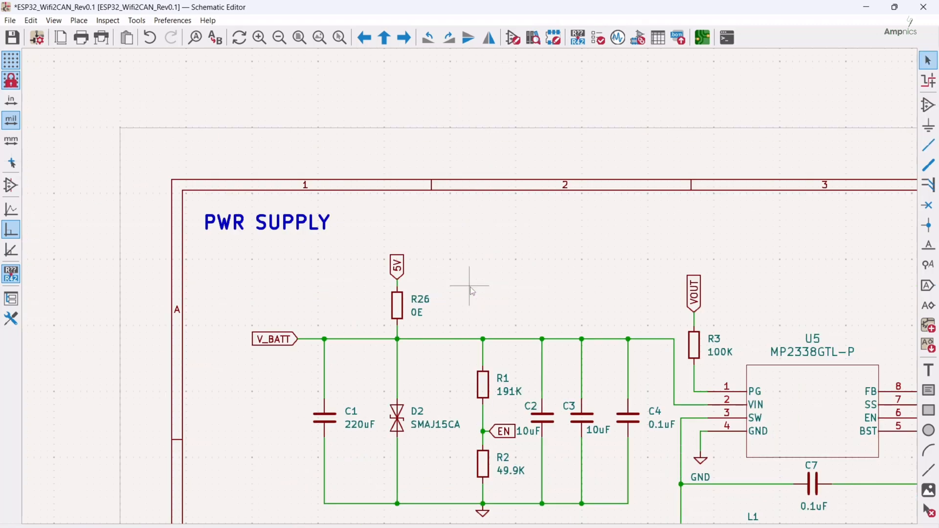
key("ctrl+s")
Move the two push-button circuits SW2 and SW1 together slightly down and left within the MCU section.
scroll(470, 286, "down", 4)
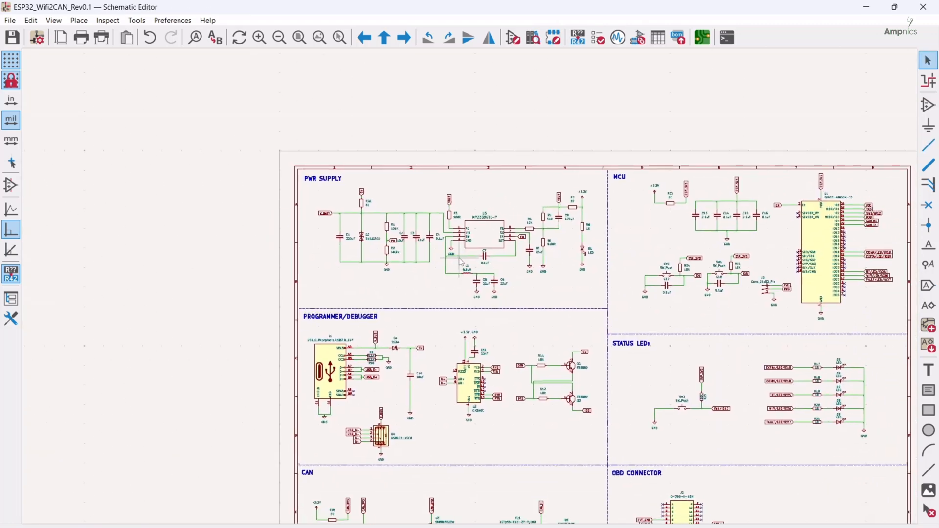
scroll(464, 337, "down", 2)
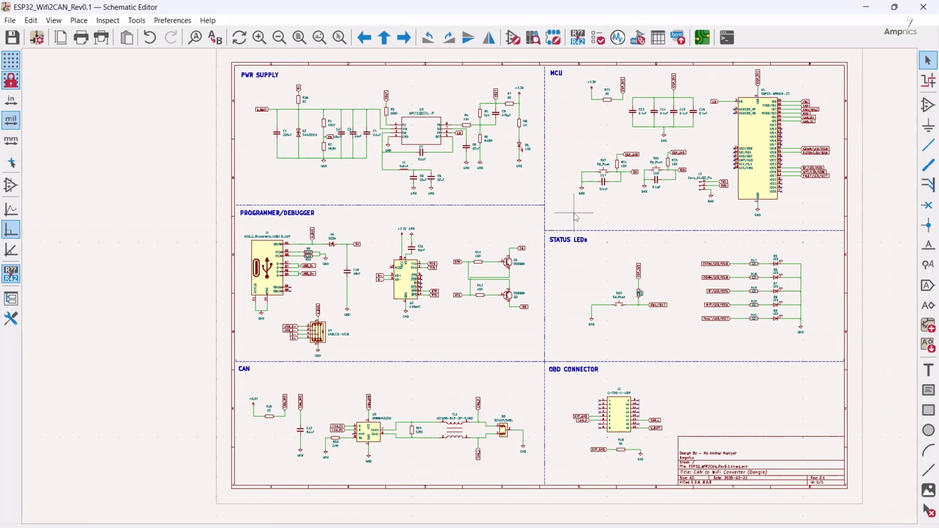
middle_click_drag(605, 259, 575, 258)
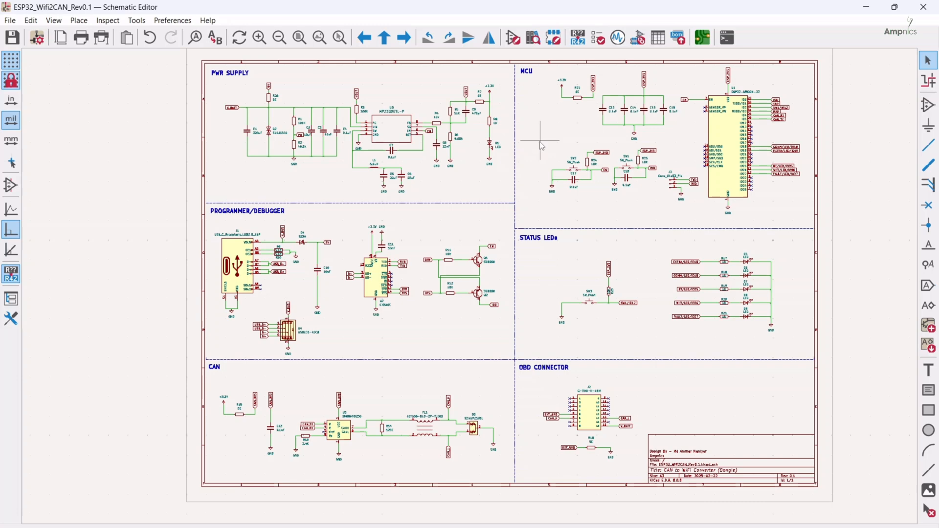
left_click_drag(539, 142, 620, 192)
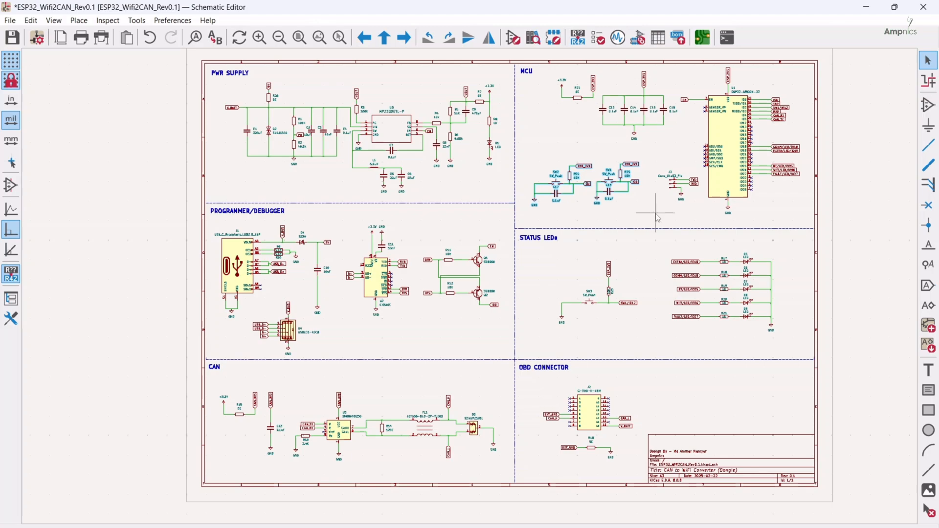
left_click(625, 230)
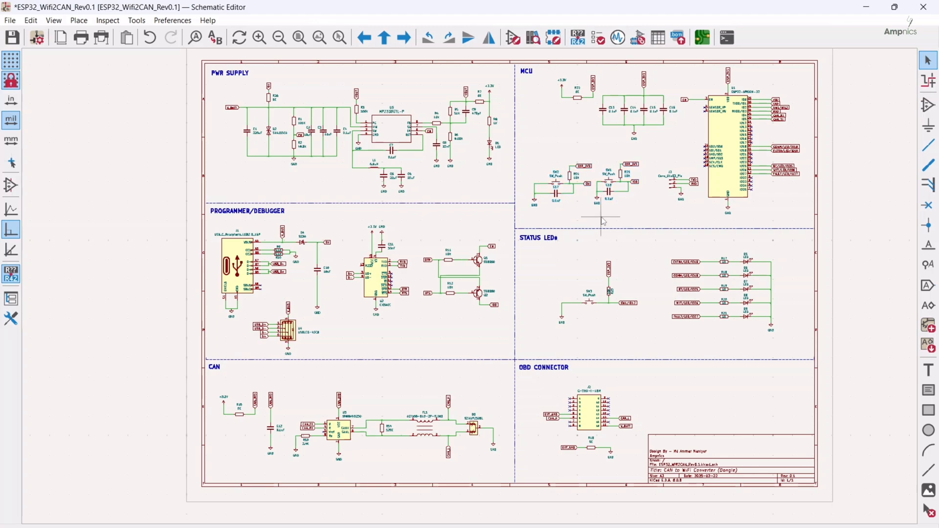
Open the footprint assignment tool and go to the capacitors at the start of the symbol list.
middle_click_drag(604, 222, 577, 245)
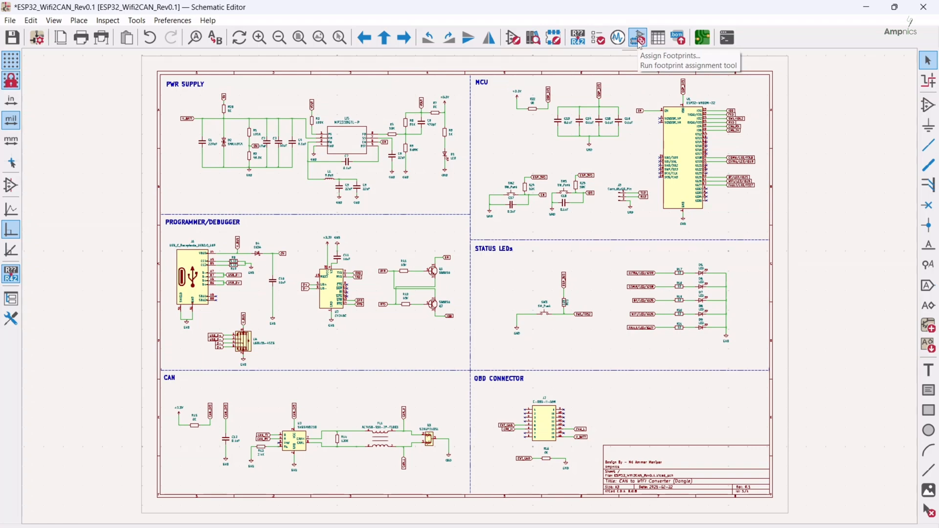
left_click(639, 40)
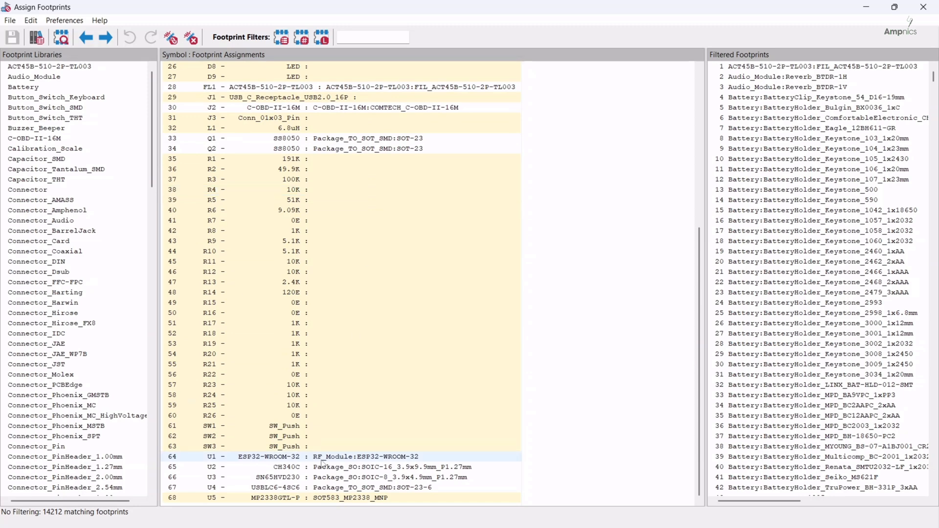
scroll(356, 262, "up", 5)
scroll(355, 263, "up", 4)
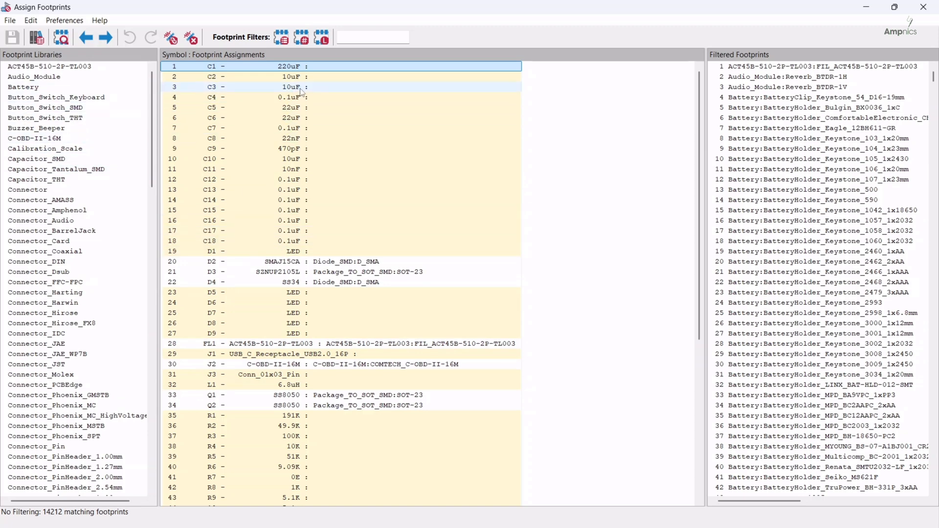
Select capacitors C2 to C4 and C7 to C18 together, leaving out C1, C5 and C6.
left_click(235, 77)
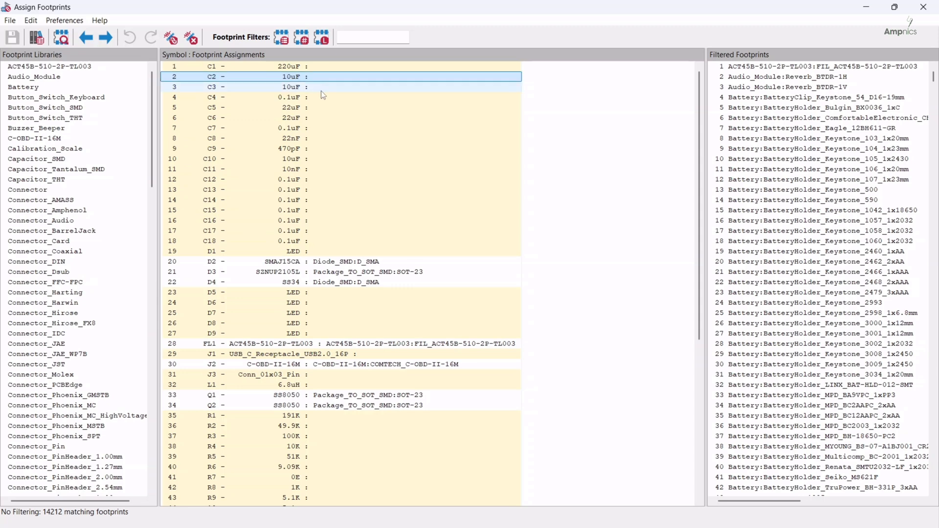
left_click(220, 87, "shift")
key("shift+Down")
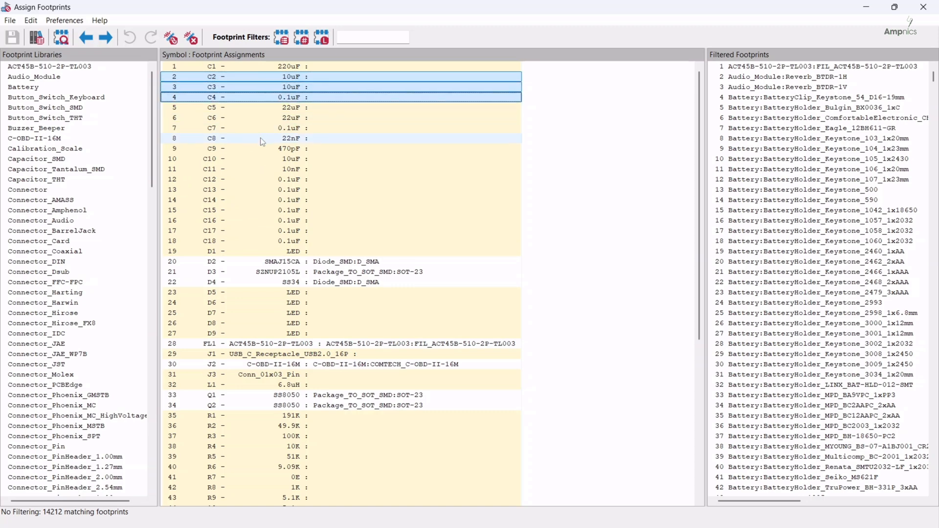
left_click(260, 129, "ctrl")
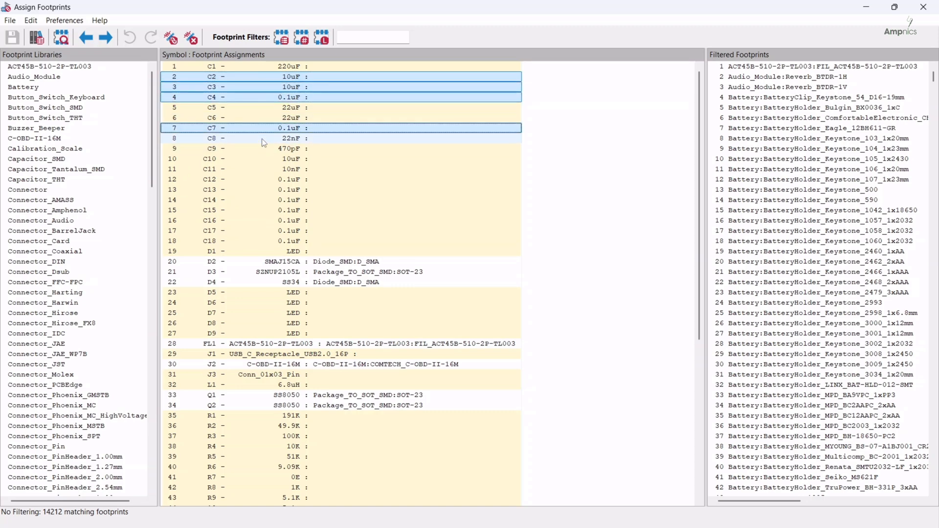
left_click(262, 140, "ctrl")
left_click(258, 150, "ctrl")
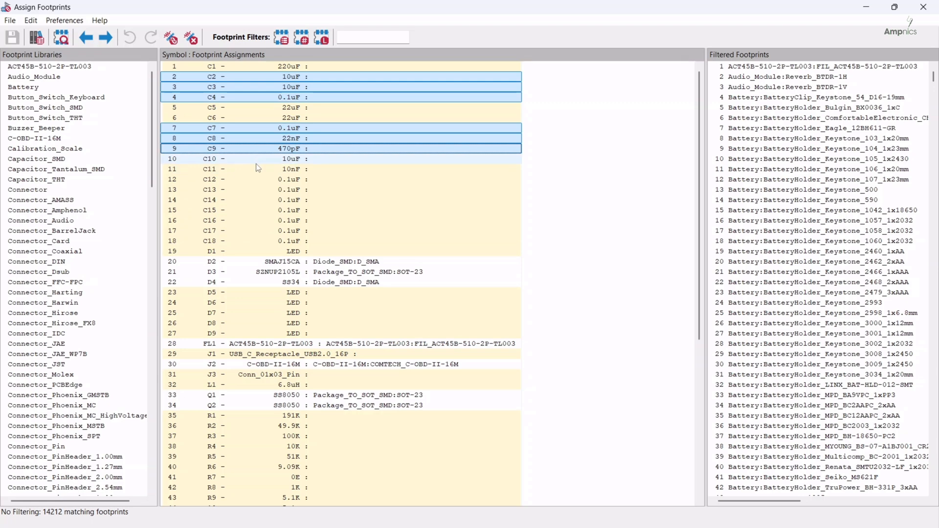
left_click(257, 163, "ctrl")
left_click(254, 173, "ctrl")
left_click(251, 181, "ctrl")
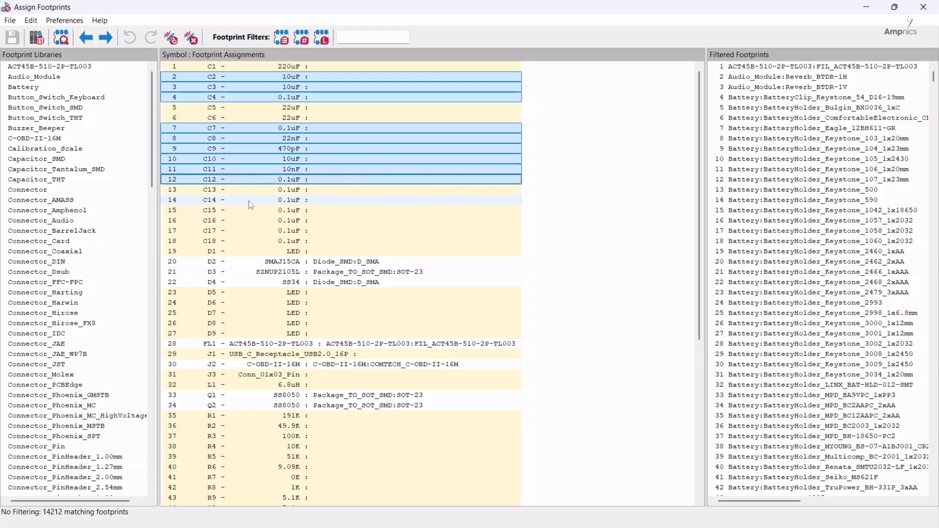
left_click(246, 189, "ctrl")
left_click(245, 201, "ctrl")
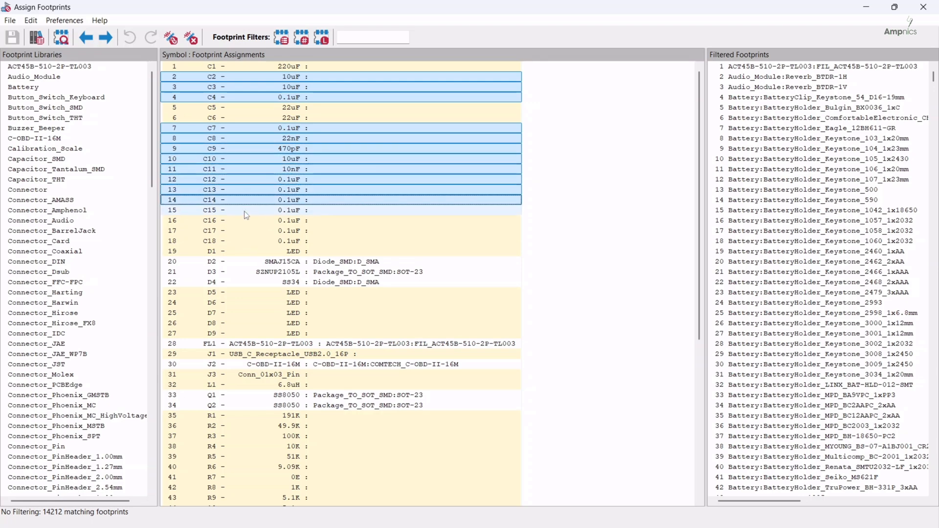
left_click(243, 210, "ctrl")
left_click(242, 220, "ctrl")
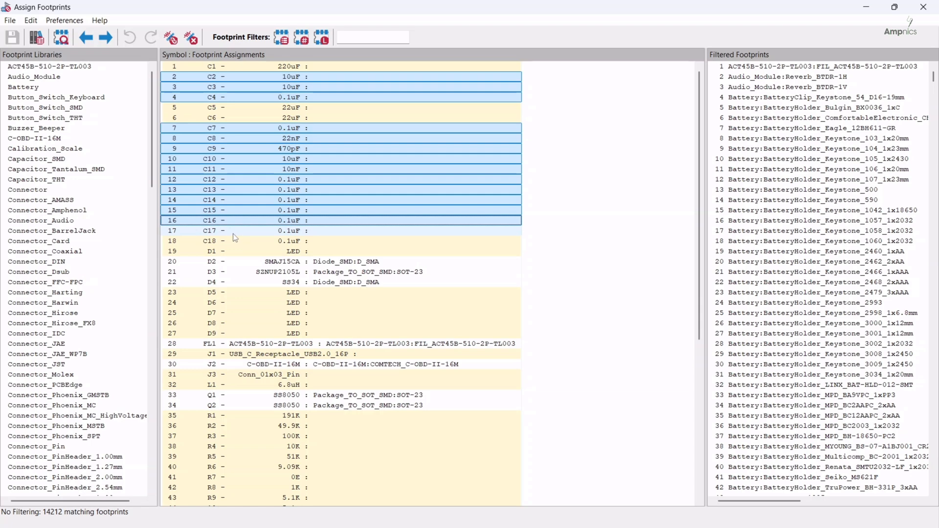
left_click(234, 234, "ctrl")
left_click(233, 245, "ctrl")
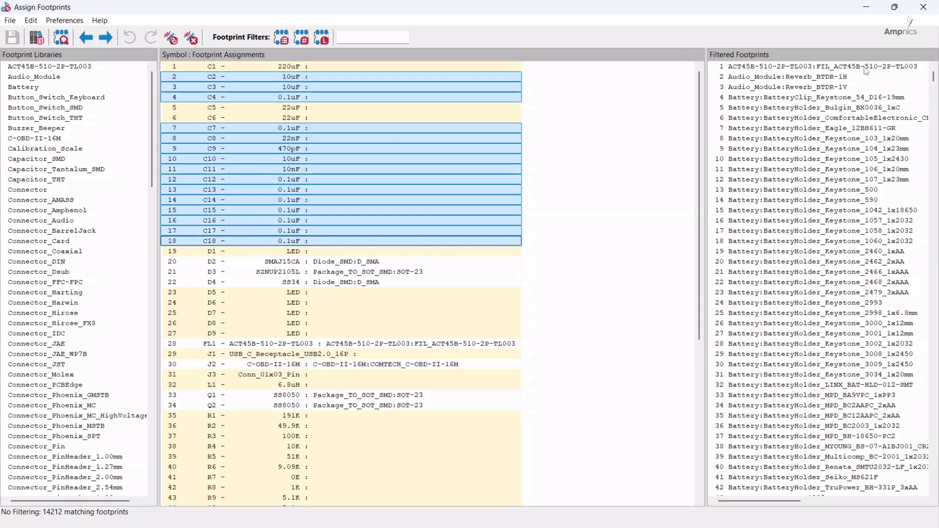
Filter footprints by the Capacitor_SMD library, pin count and symbol keywords, and assign C_0603_1608Metric to the selected capacitors.
scroll(35, 210, "down", 5)
scroll(34, 211, "up", 4)
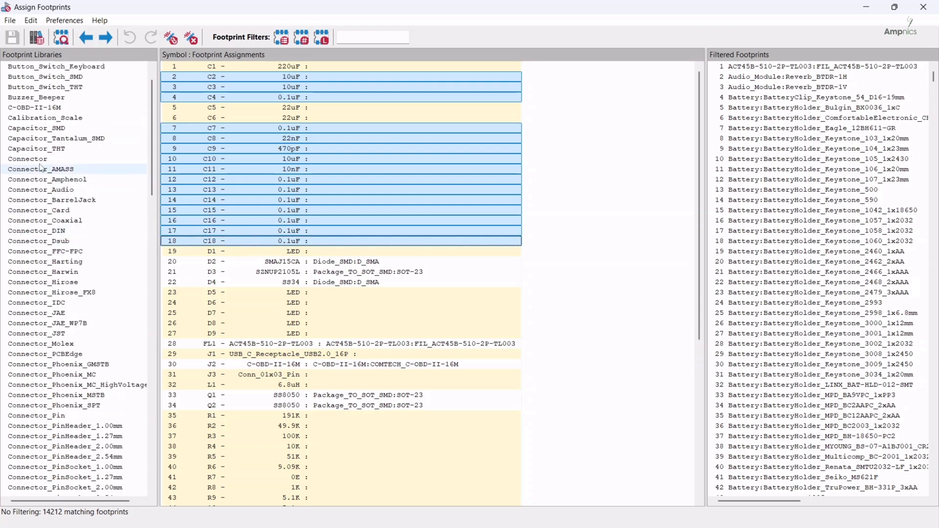
left_click(48, 128)
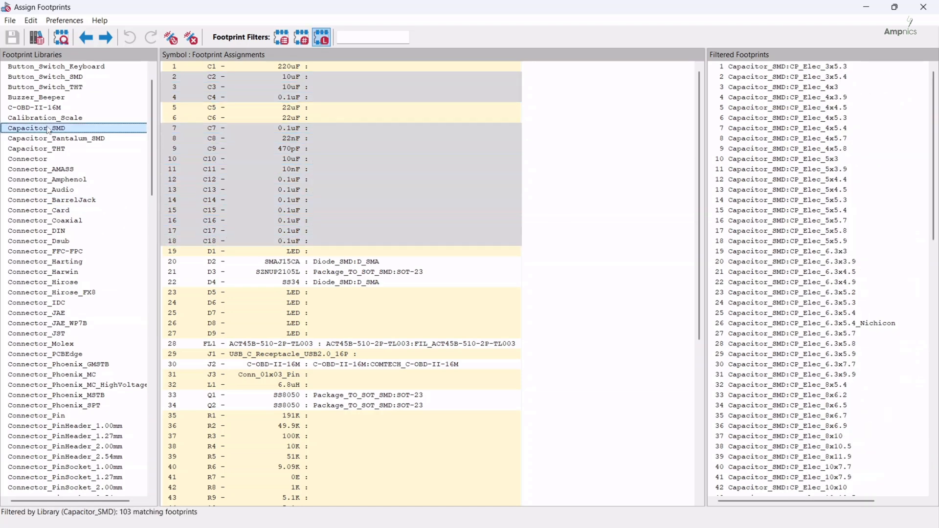
left_click(302, 38)
left_click(281, 38)
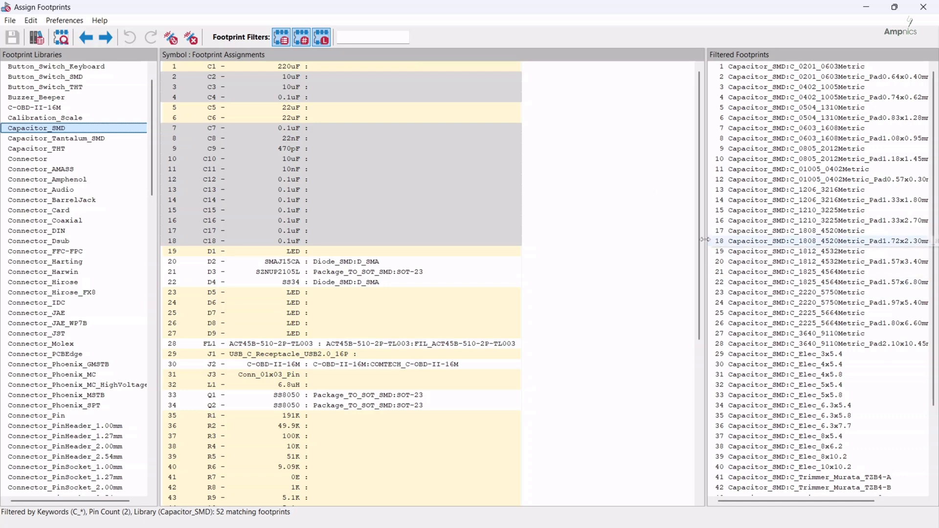
left_click_drag(705, 230, 589, 230)
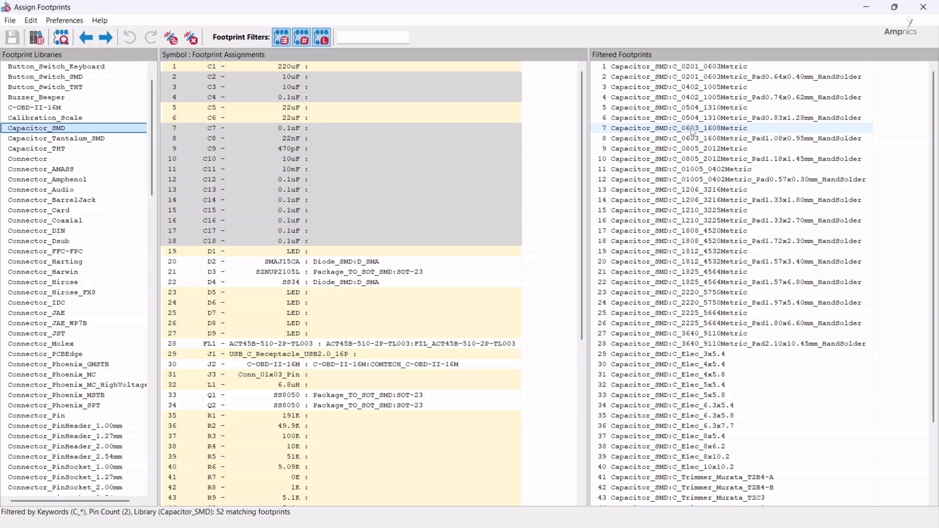
double_click(670, 131)
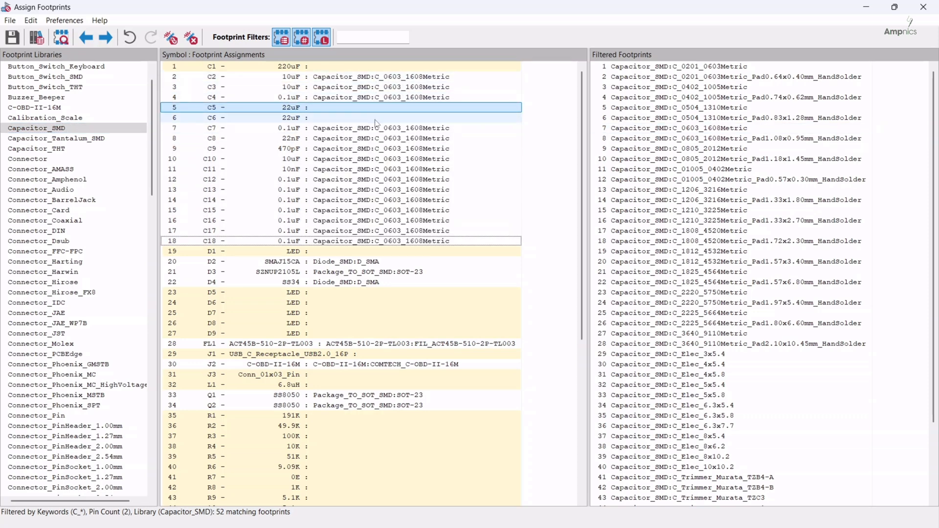
Assign the Capacitor_SMD:C_1206_3216Metric footprint to the 22uF capacitors C5 and C6, and select the 220uF capacitor C1.
left_click(286, 118, "shift")
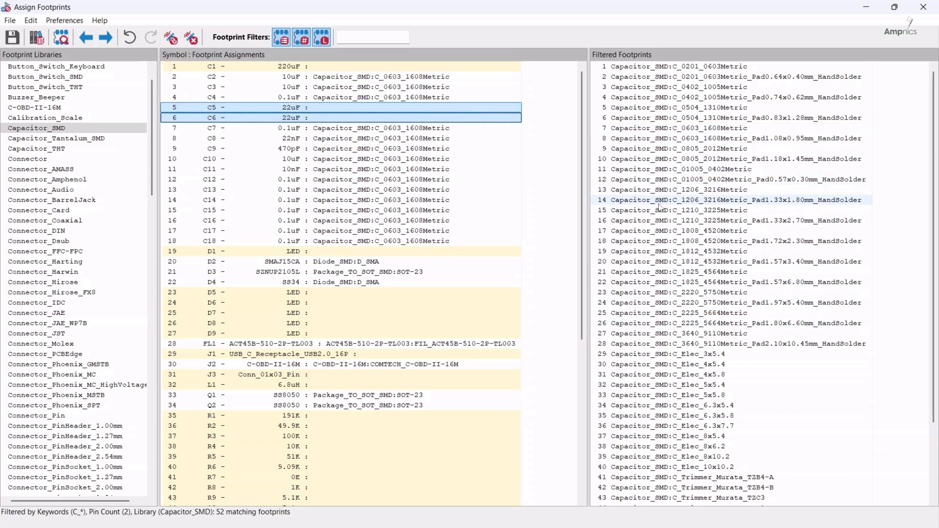
double_click(684, 190)
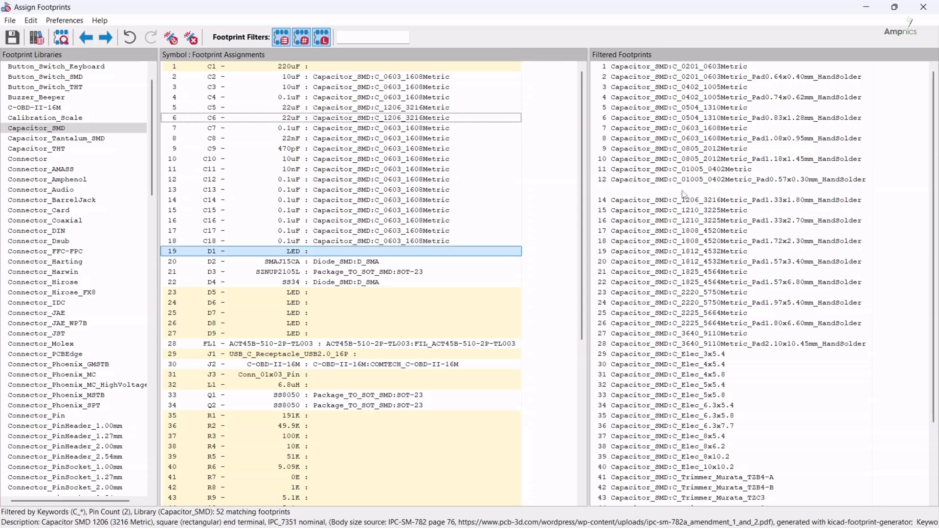
left_click(293, 69)
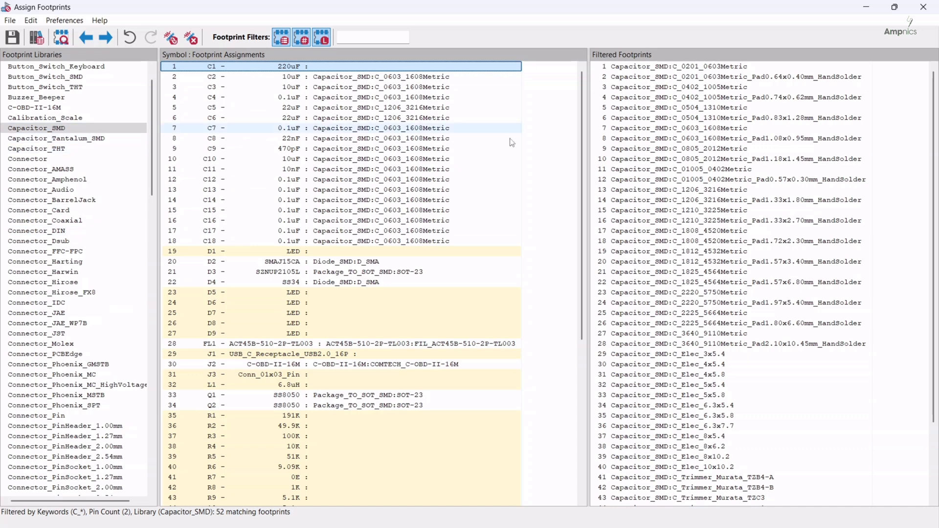
Assign the Capacitor_SMD:C_Elec_8x10.2 footprint to the 220uF capacitor C1.
scroll(769, 211, "down", 3)
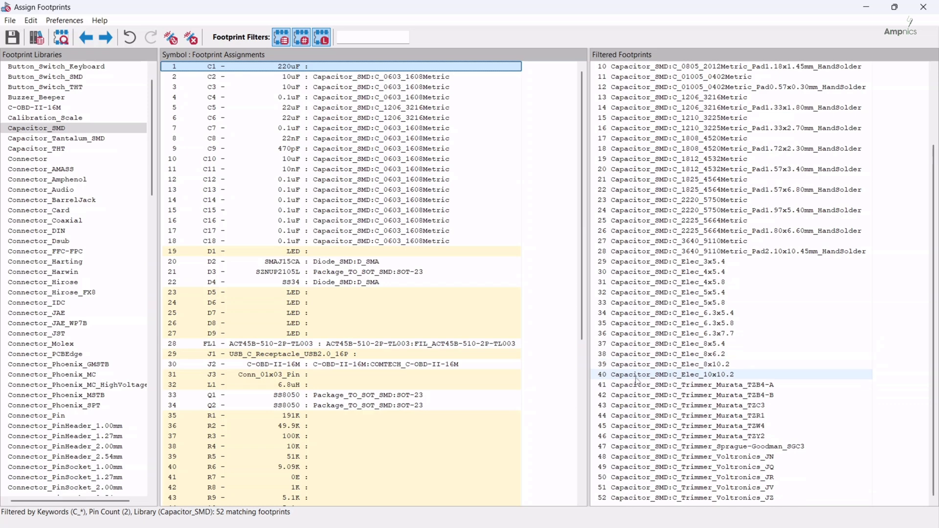
double_click(720, 367)
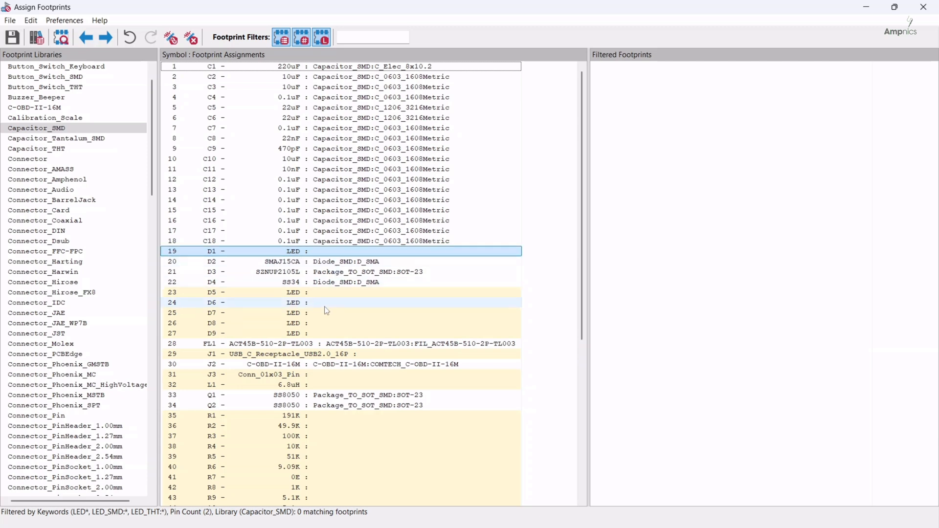
Assign the LED_SMD:LED_0603_1608Metric footprint to the LEDs D1 and D5 to D9 together.
left_click(299, 295, "ctrl")
left_click(299, 315, "ctrl")
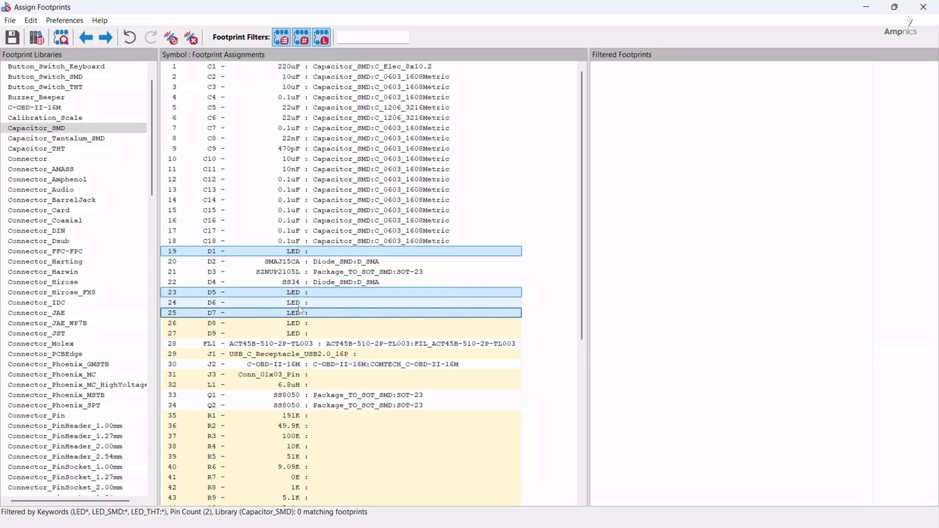
left_click(300, 305, "ctrl")
left_click(300, 324, "ctrl")
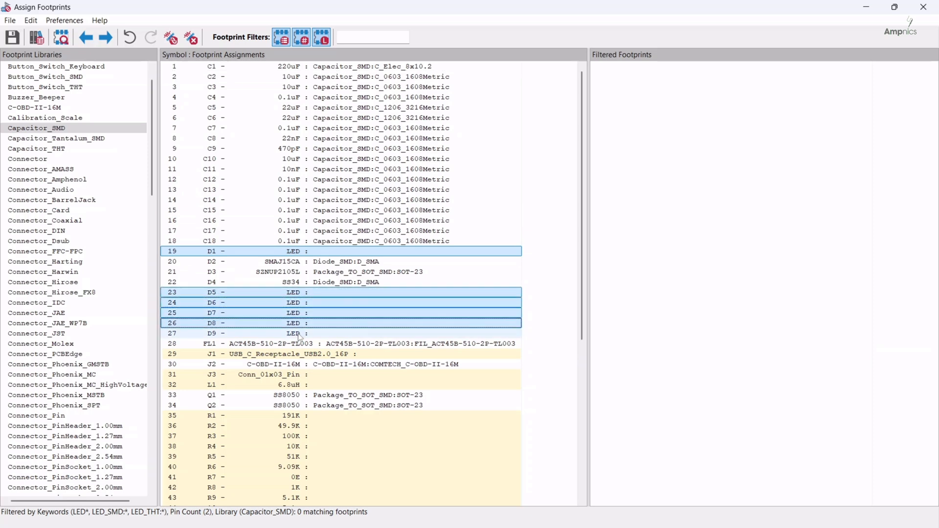
left_click(301, 335, "ctrl")
scroll(44, 276, "down", 12)
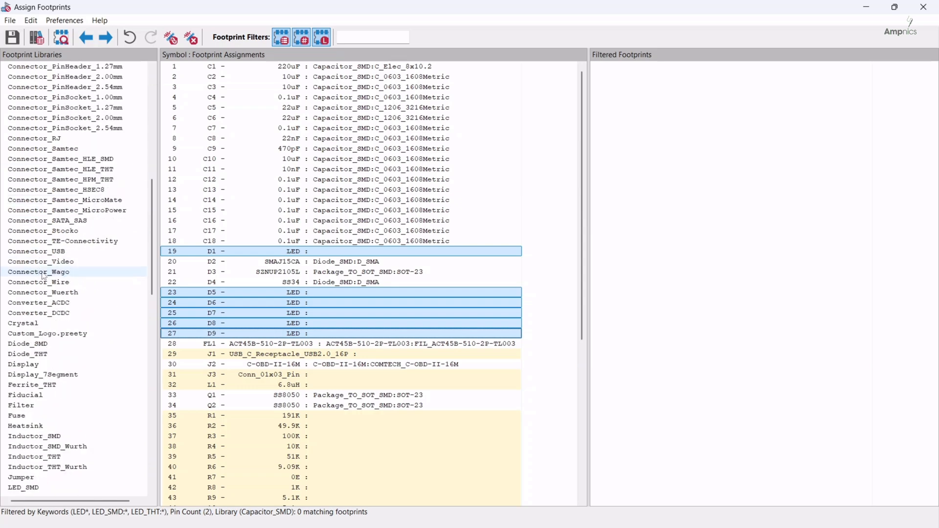
scroll(44, 278, "down", 3)
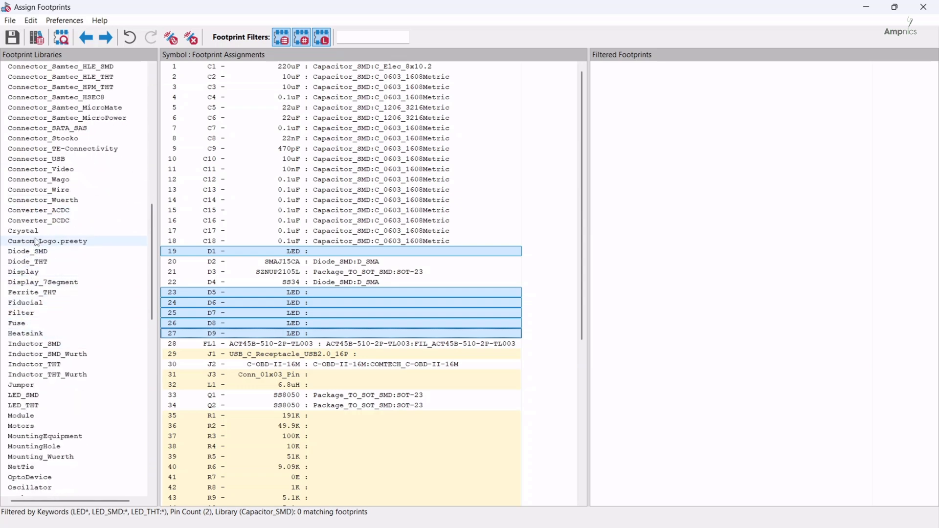
left_click(20, 395)
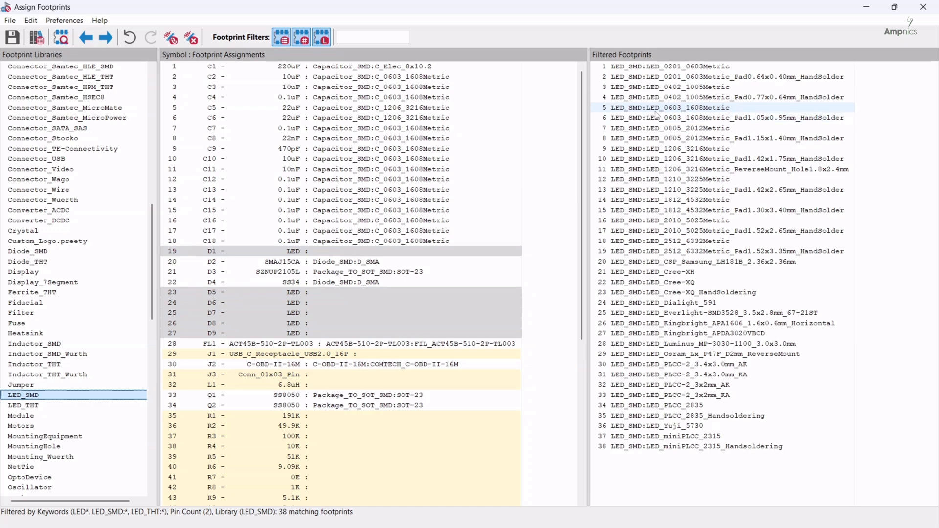
double_click(689, 109)
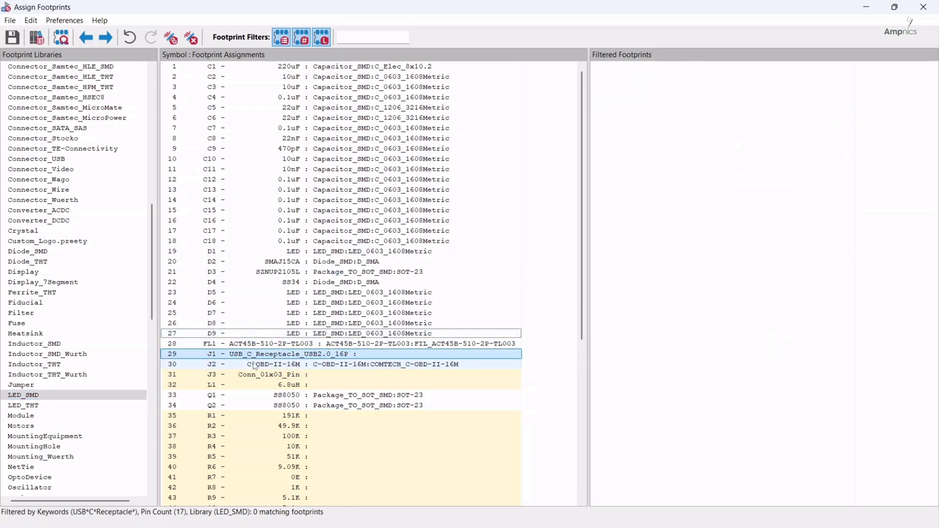
Preview the Connector_USB footprint USB_C_Receptacle_HRO_TYPE-C-31-M-12 and assign it to the USB-C receptacle J1.
scroll(69, 255, "up", 3)
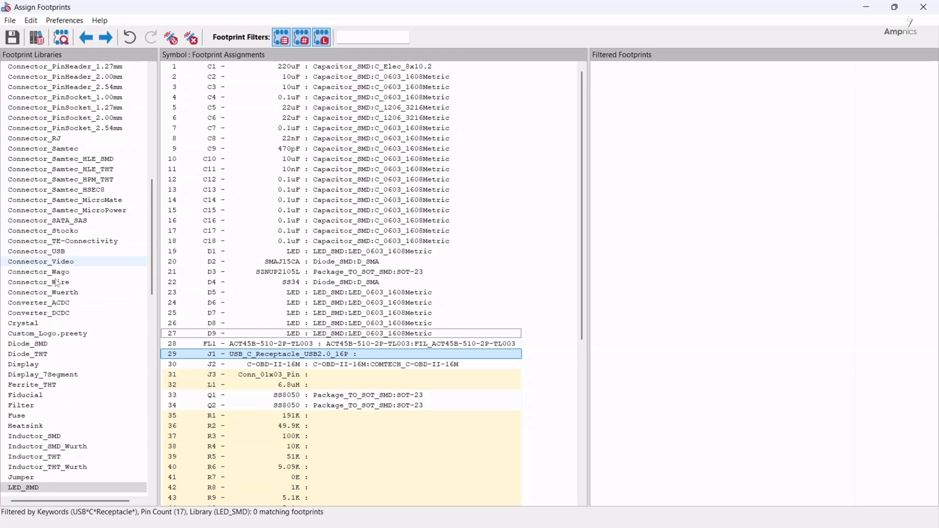
left_click(39, 251)
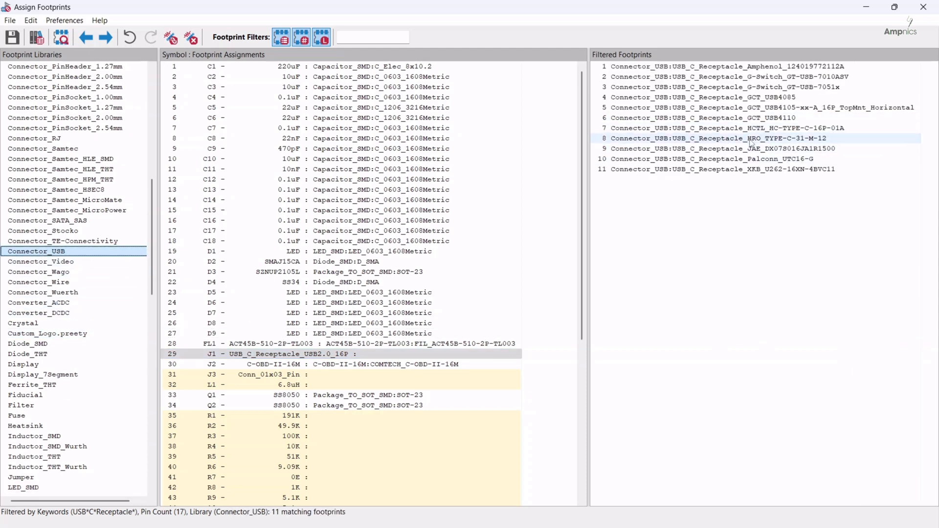
left_click(697, 139)
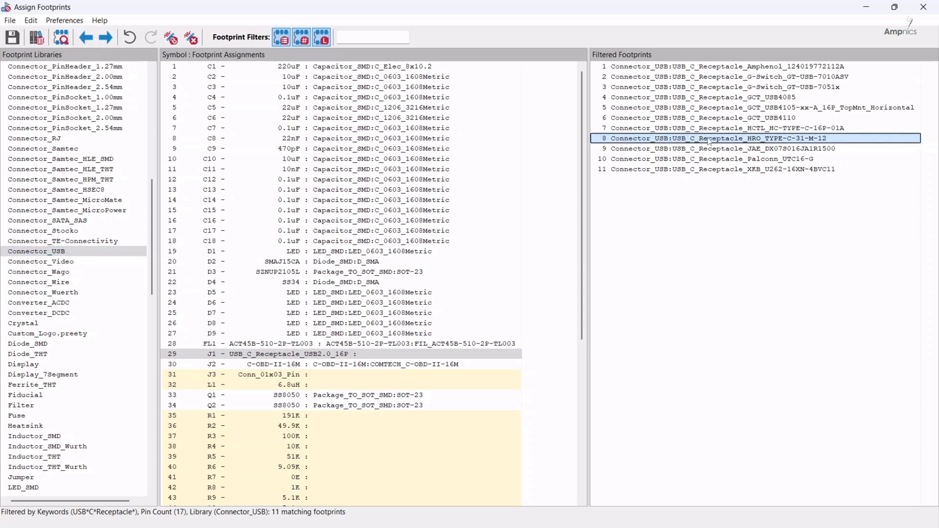
right_click(711, 142)
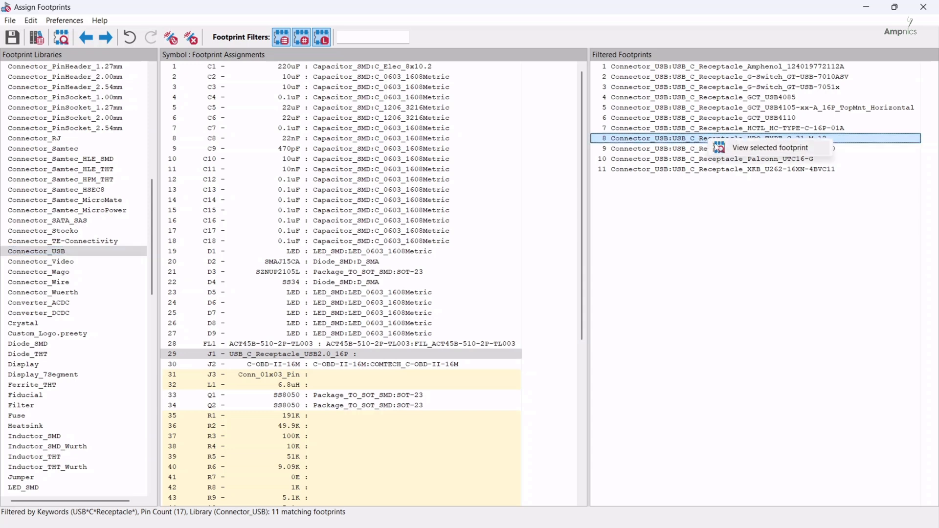
left_click(726, 149)
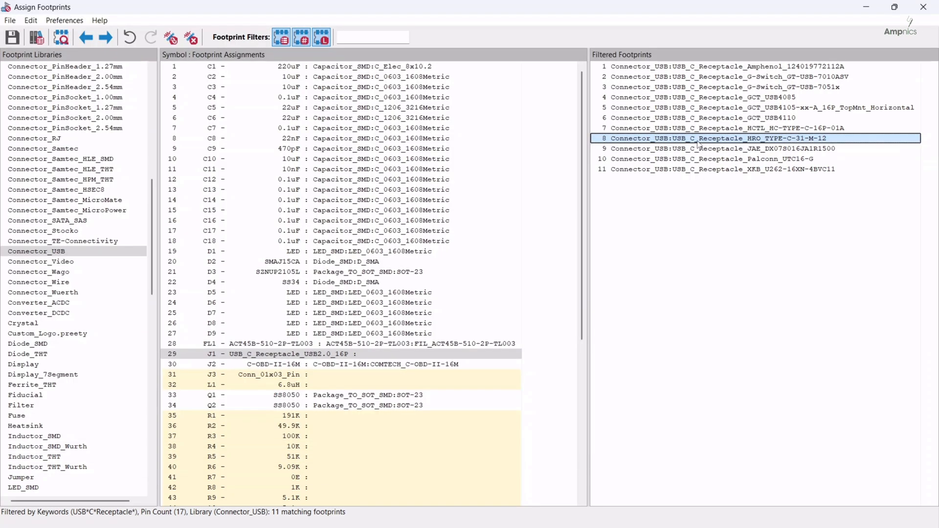
double_click(698, 140)
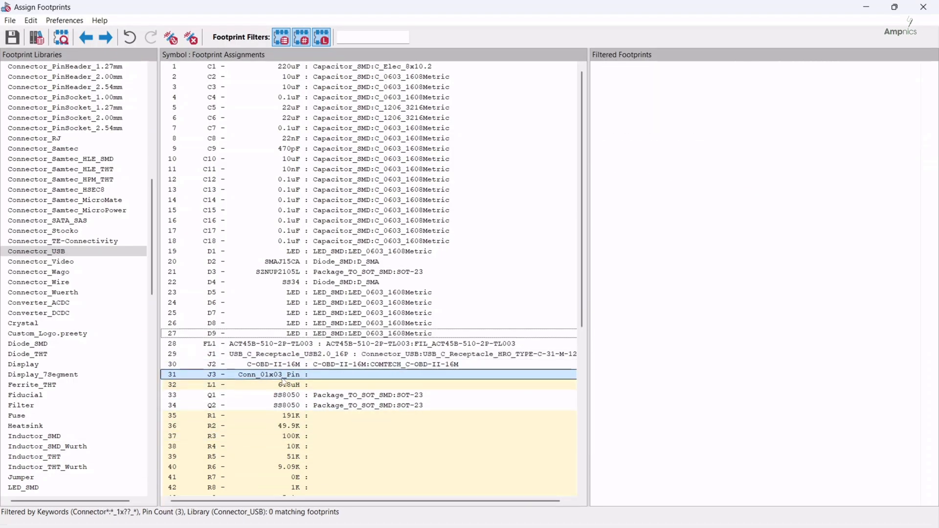
Assign the Connector_PinHeader_2.54mm footprint PinHeader_1x03_P2.54mm_Vertical to the three-pin connector J3.
scroll(90, 323, "up", 3)
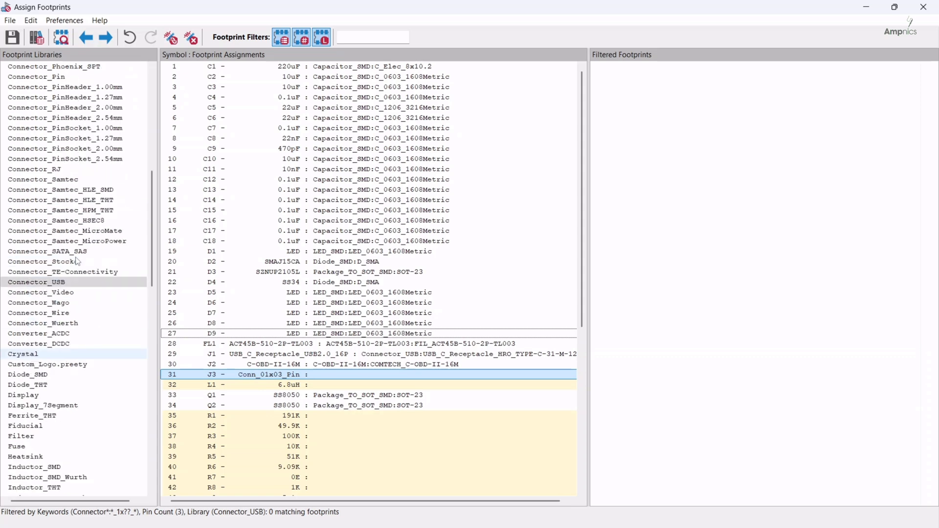
left_click(84, 119)
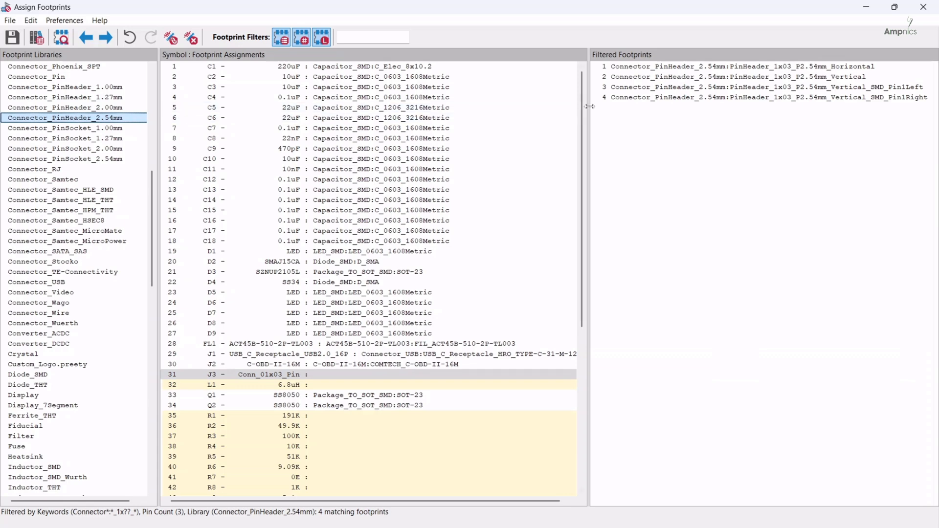
double_click(815, 77)
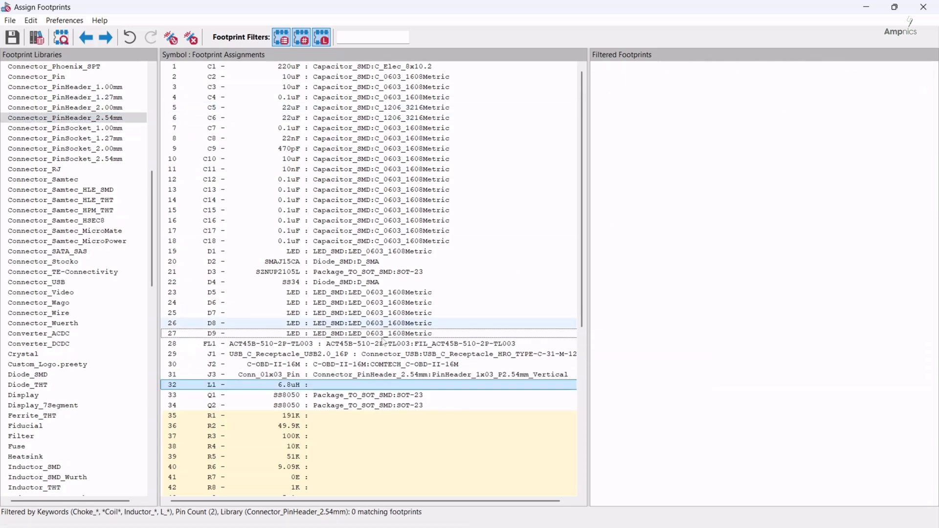
Select all resistors R1 to R26 and assign them the Resistor_SMD:R_0603_1608Metric footprint.
scroll(348, 410, "down", 7)
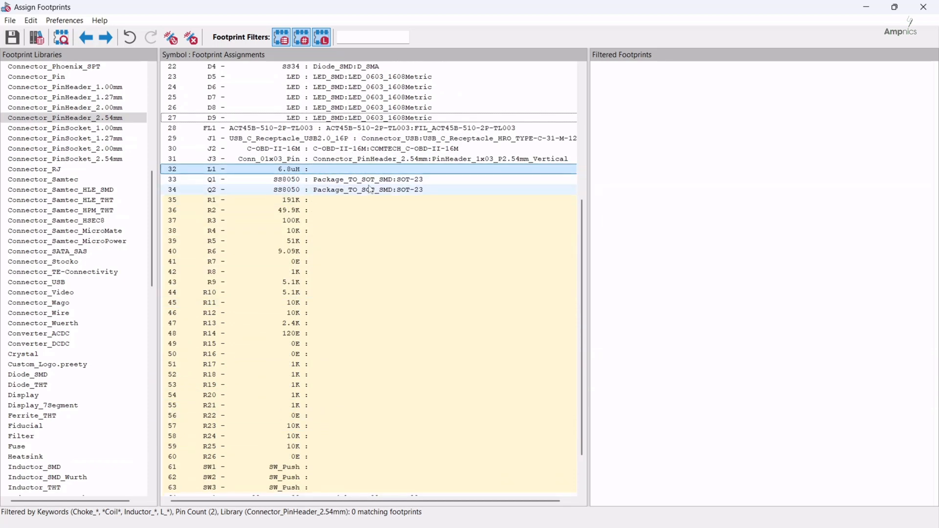
scroll(302, 201, "down", 2)
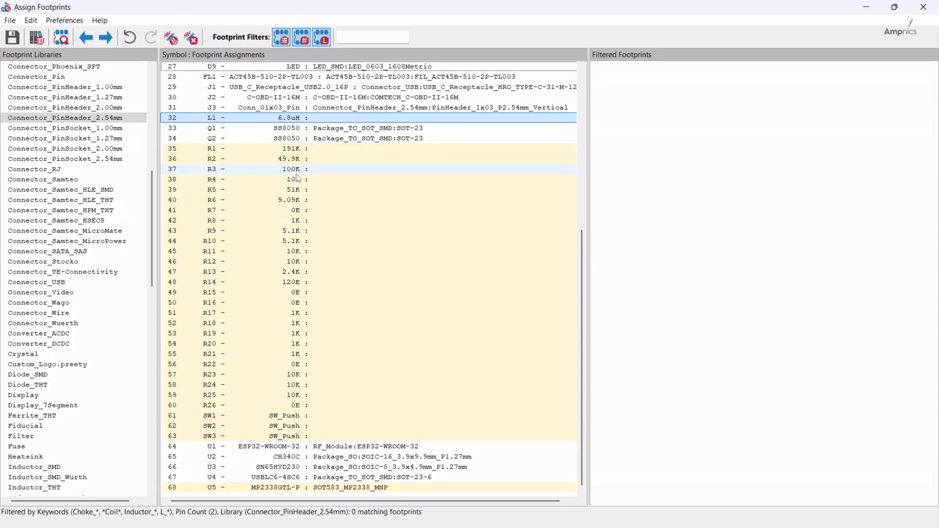
left_click(291, 149)
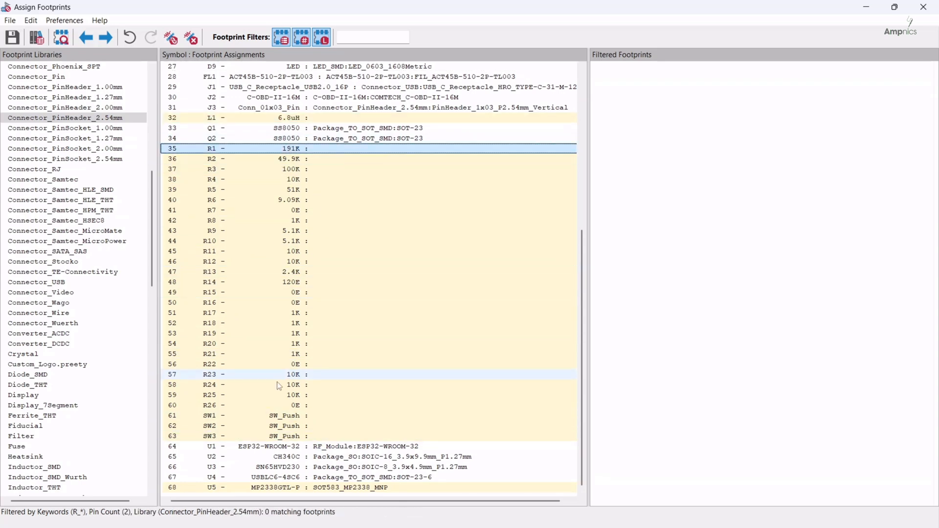
left_click(282, 407, "shift")
scroll(44, 179, "up", 12)
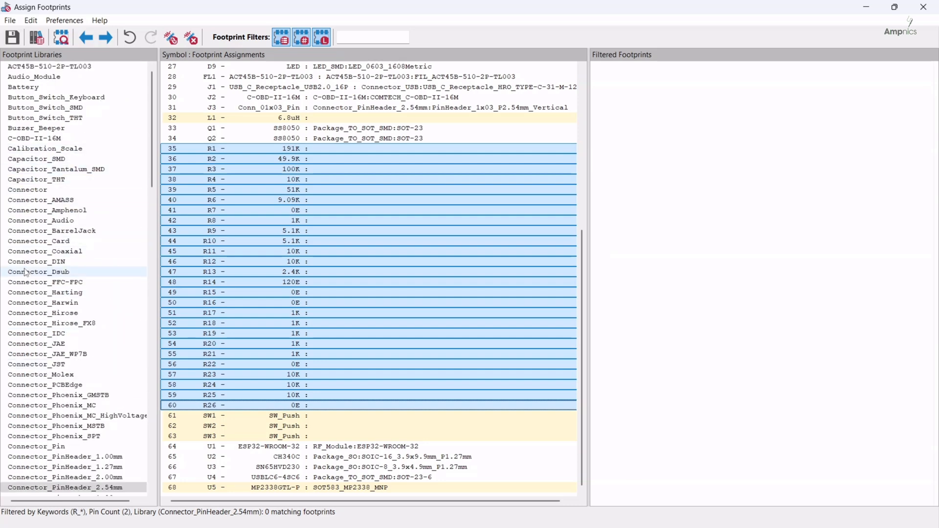
scroll(42, 333, "down", 13)
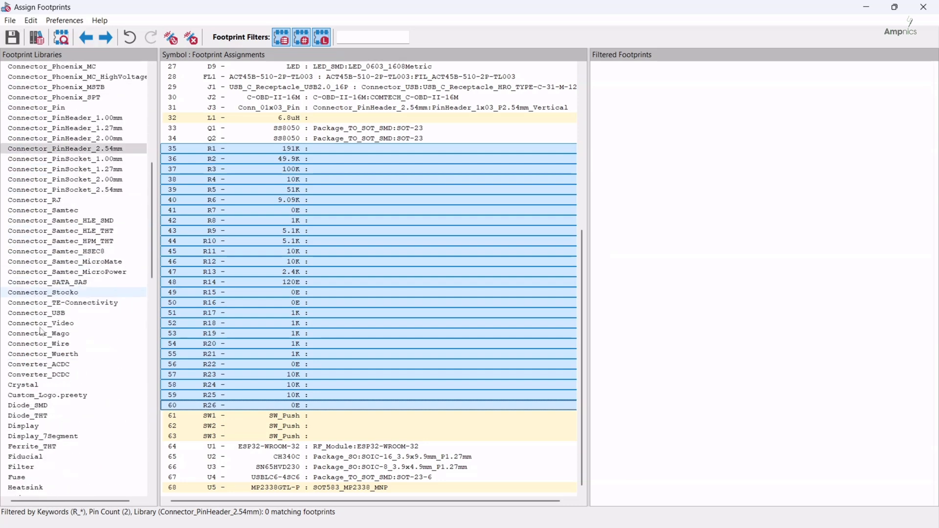
scroll(37, 223, "down", 3)
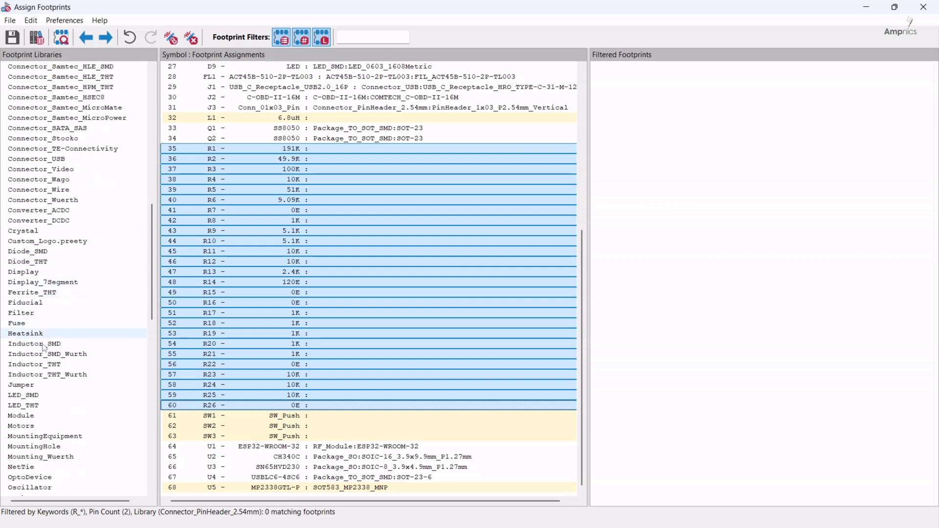
scroll(30, 342, "down", 6)
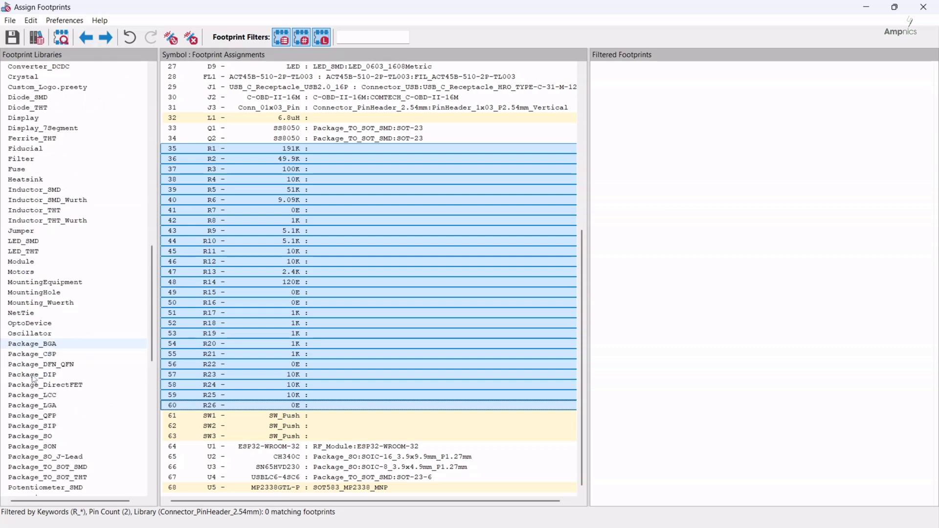
scroll(27, 334, "down", 3)
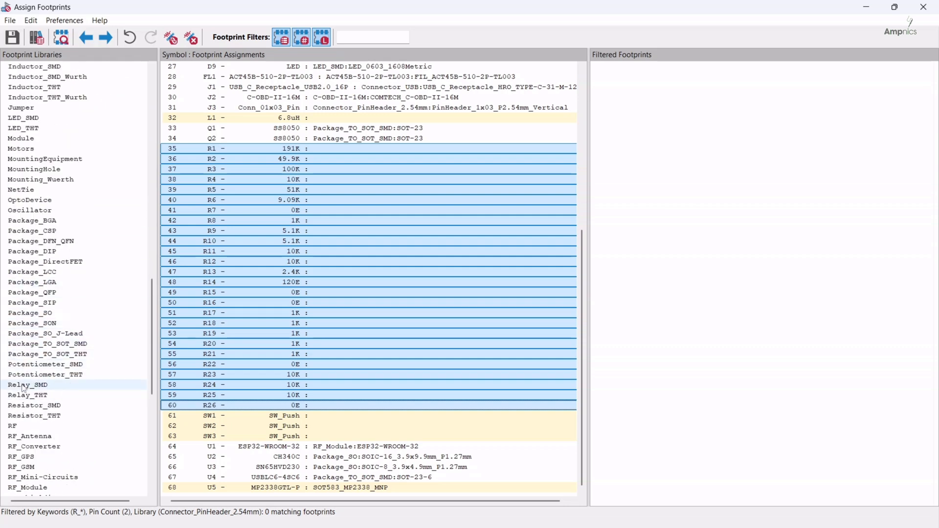
left_click(27, 408)
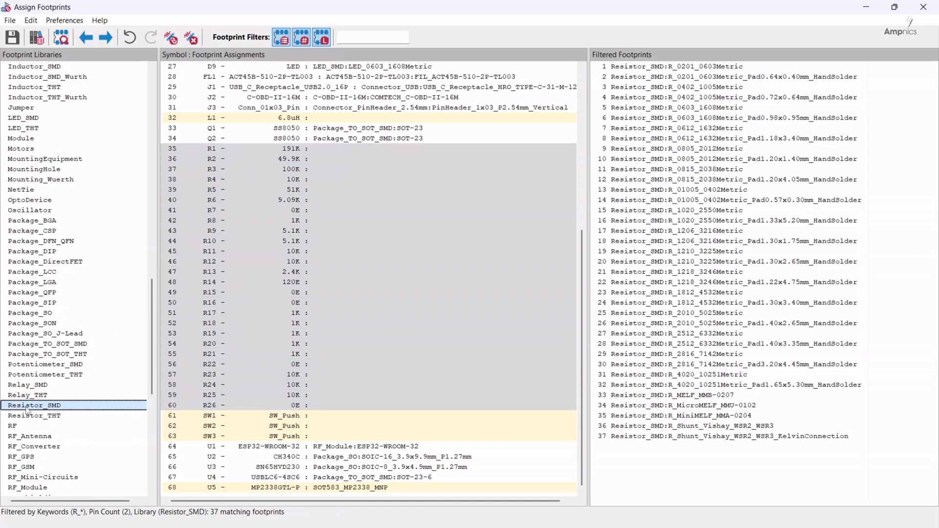
double_click(696, 108)
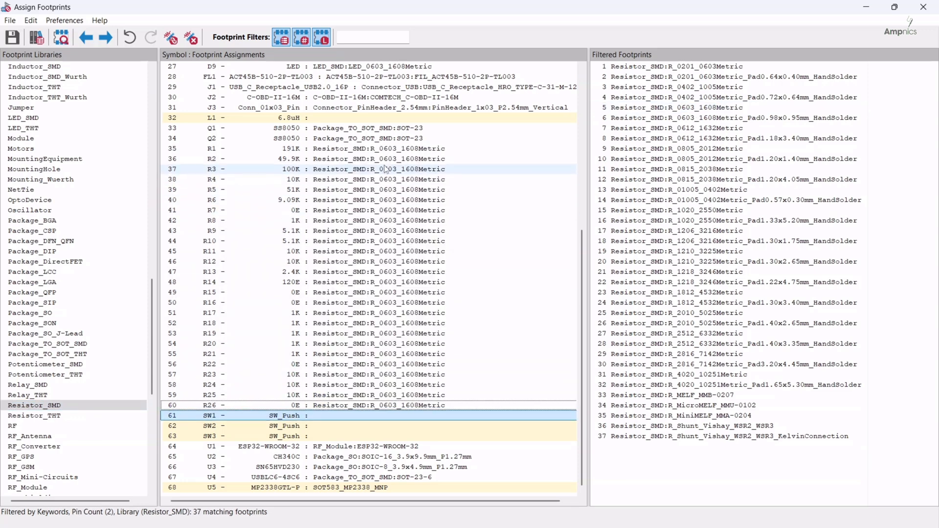
Look over the assignment list for symbols still without a footprint and save the assignments to the schematic.
scroll(377, 265, "up", 6)
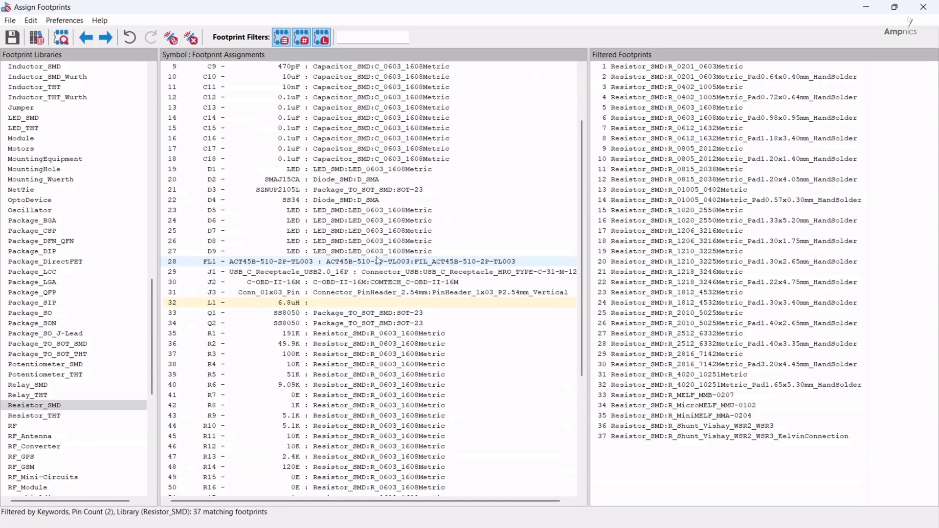
scroll(397, 440, "down", 6)
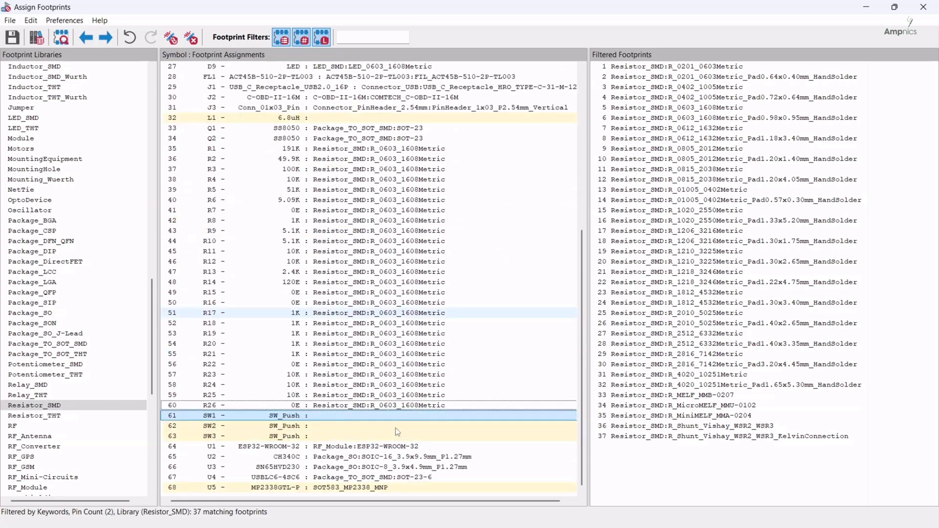
key("ctrl+s")
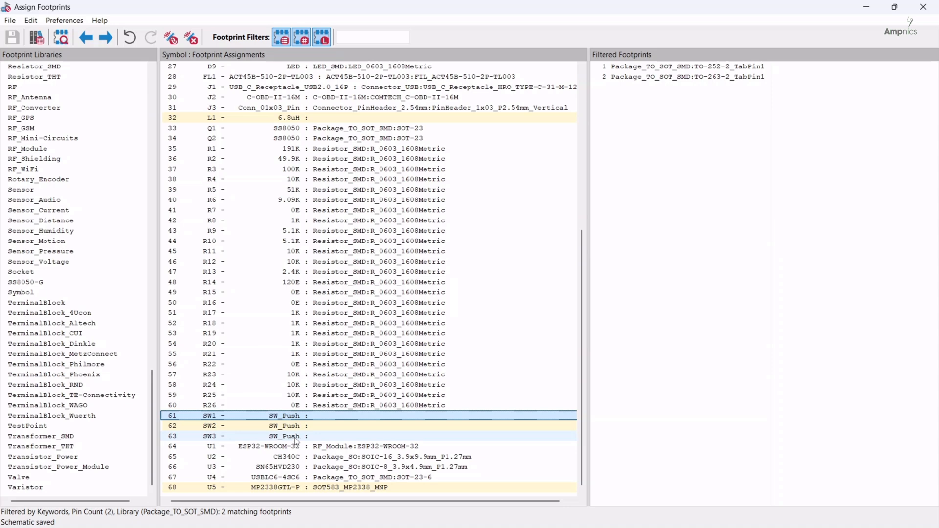
Select push switches SW1 to SW3, preview the Button_Switch_SMD footprint SW_Push_SPST_NO_Alps_SKRK and assign it to all three.
left_click(295, 437, "shift")
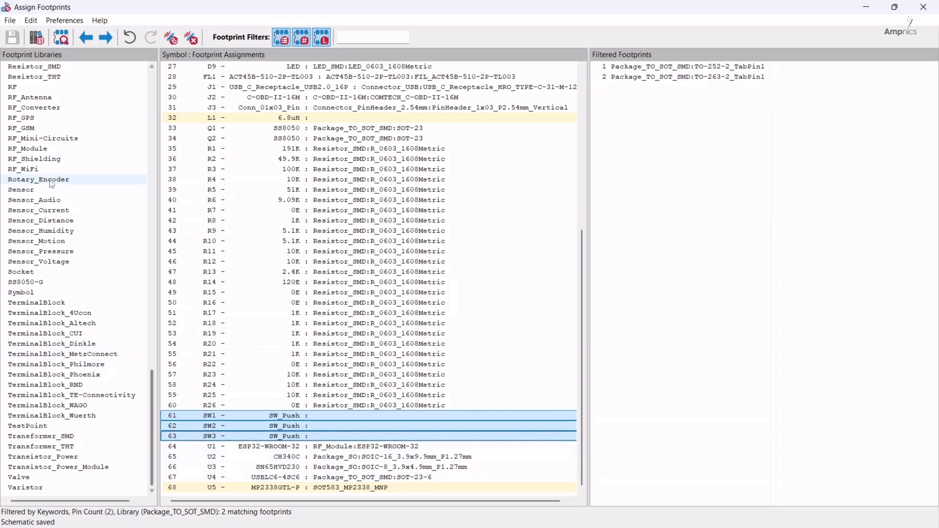
scroll(52, 174, "up", 20)
scroll(51, 174, "up", 18)
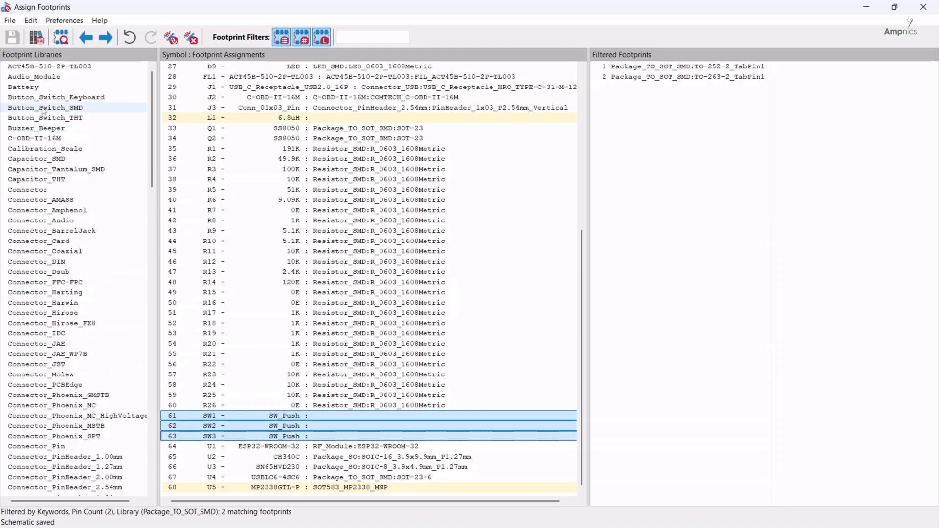
left_click(57, 110)
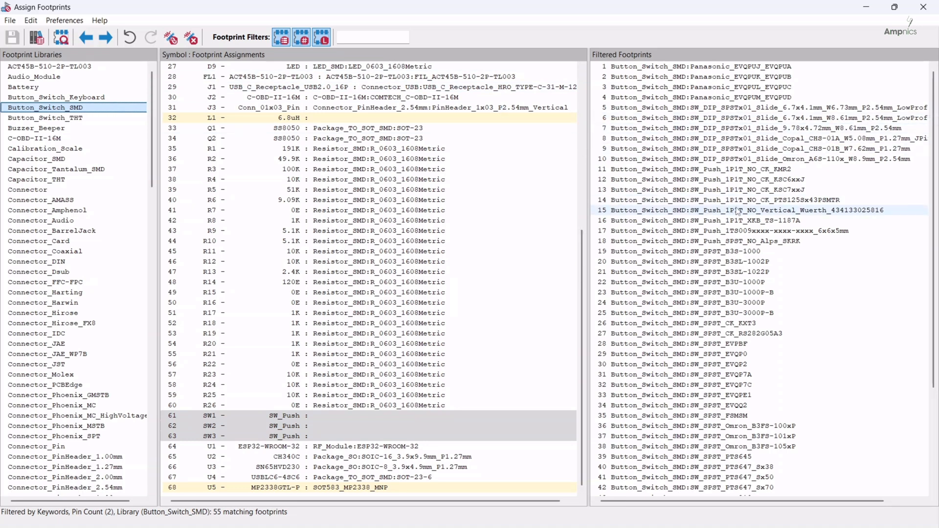
scroll(653, 211, "down", 5)
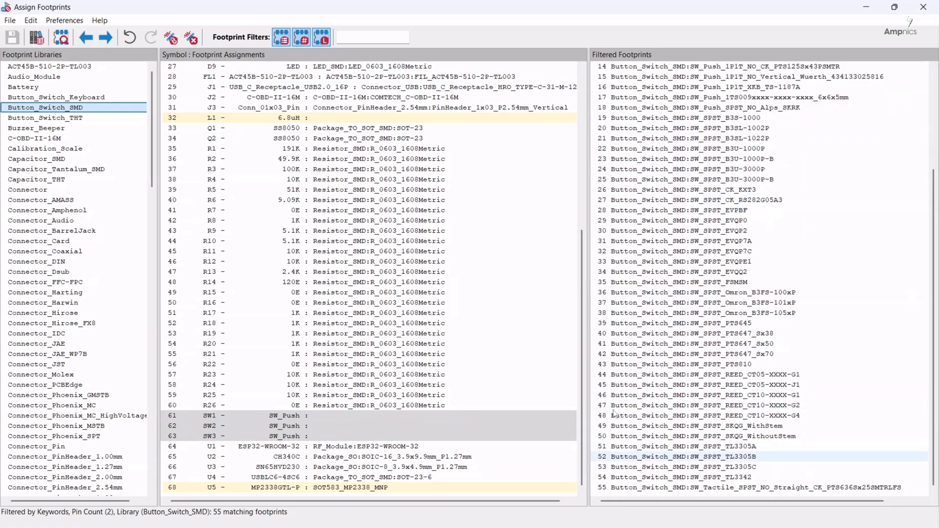
left_click(280, 43)
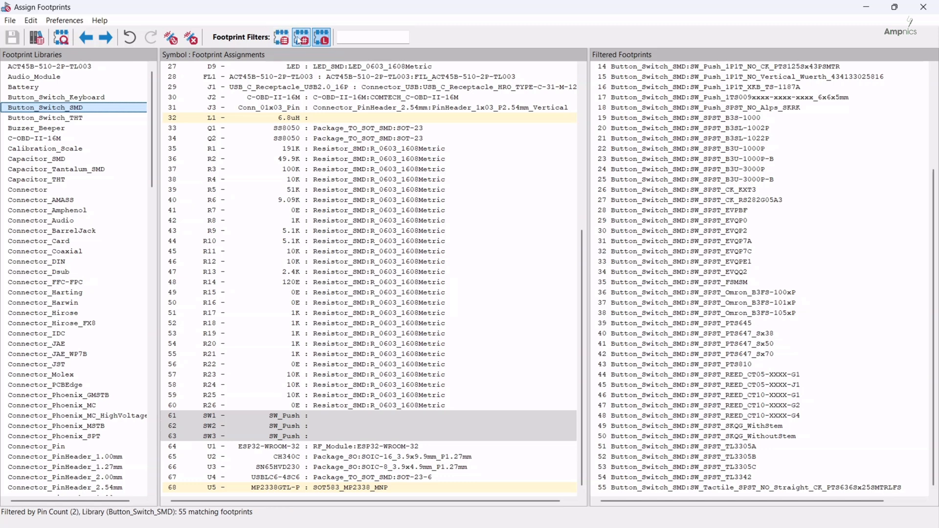
left_click(280, 42)
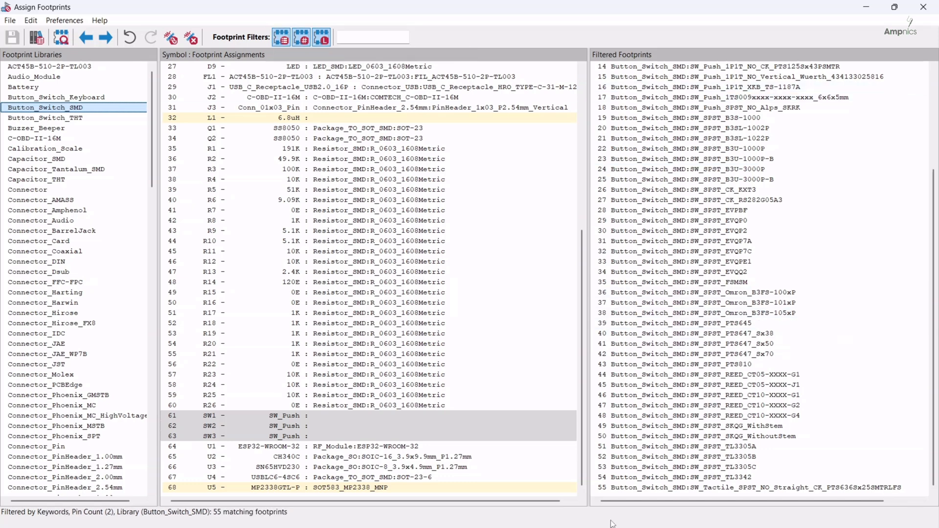
scroll(709, 346, "up", 4)
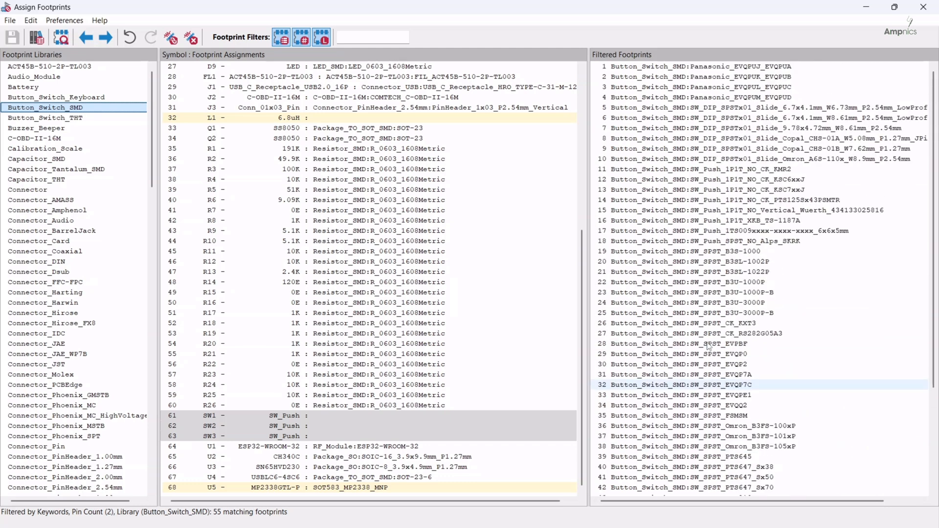
right_click(717, 242)
left_click(733, 250)
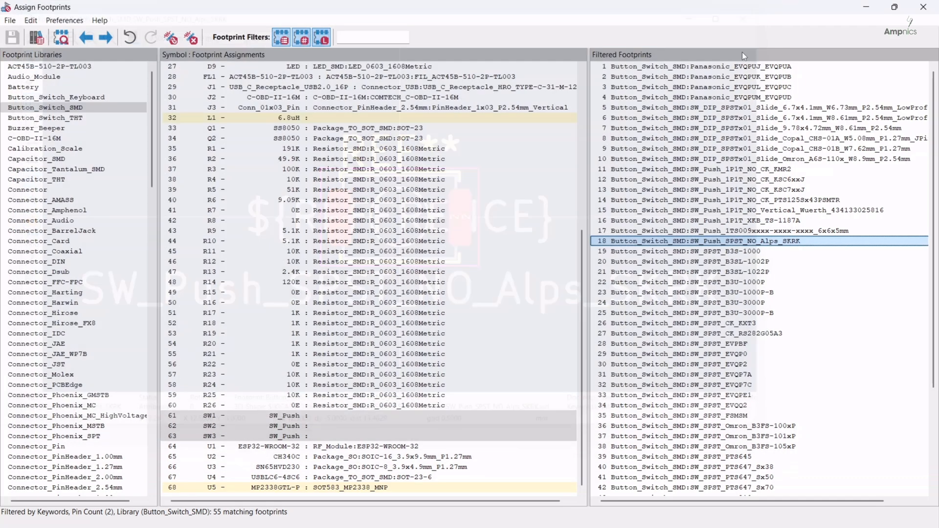
left_click(763, 9)
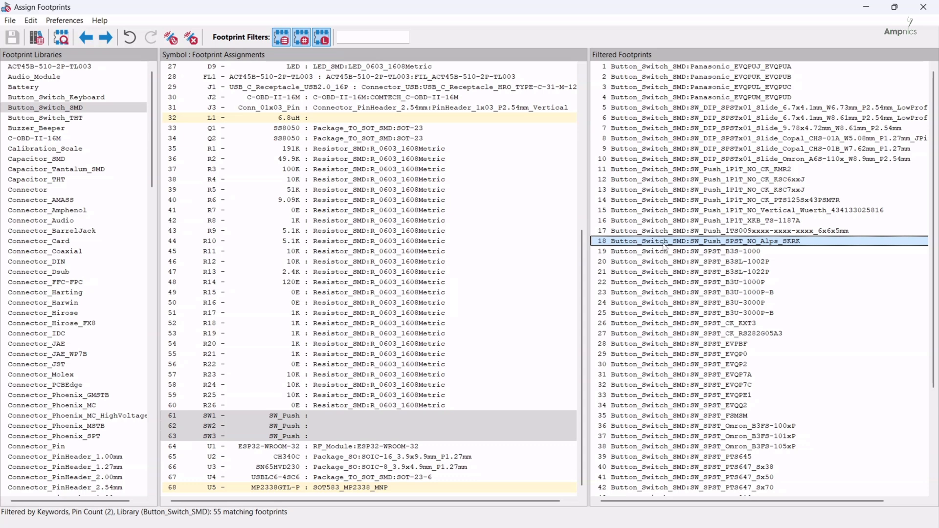
double_click(664, 242)
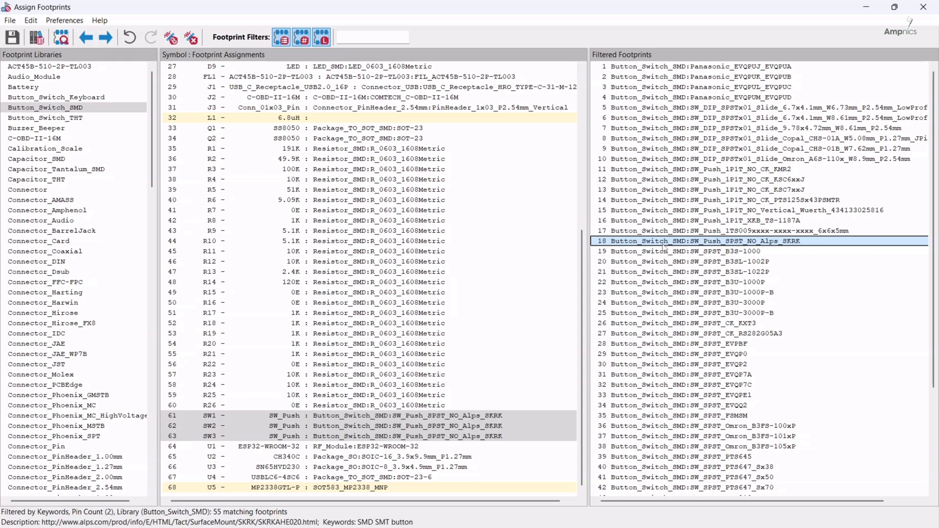
Assign the Inductor_SMD footprint L_6.3x6.3_H3 to the 6.8uH inductor L1.
left_click(242, 120)
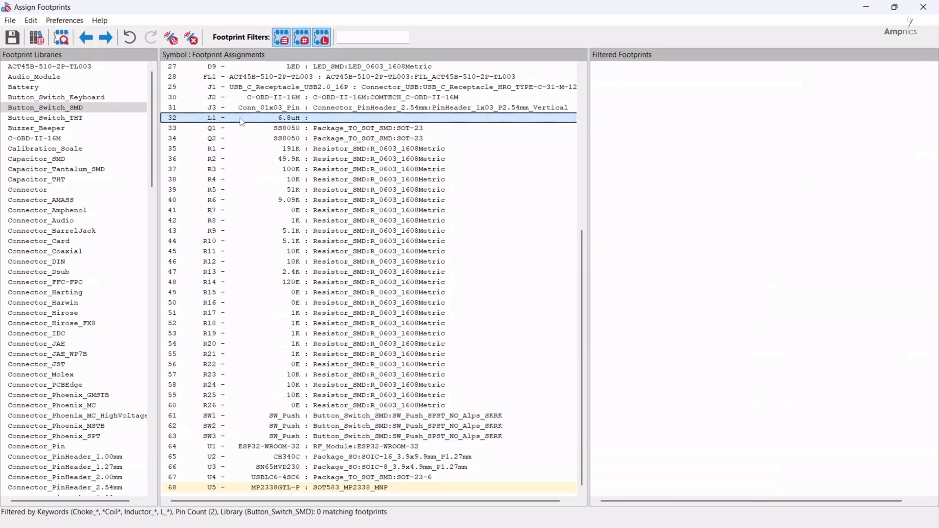
scroll(62, 362, "down", 10)
scroll(61, 358, "down", 8)
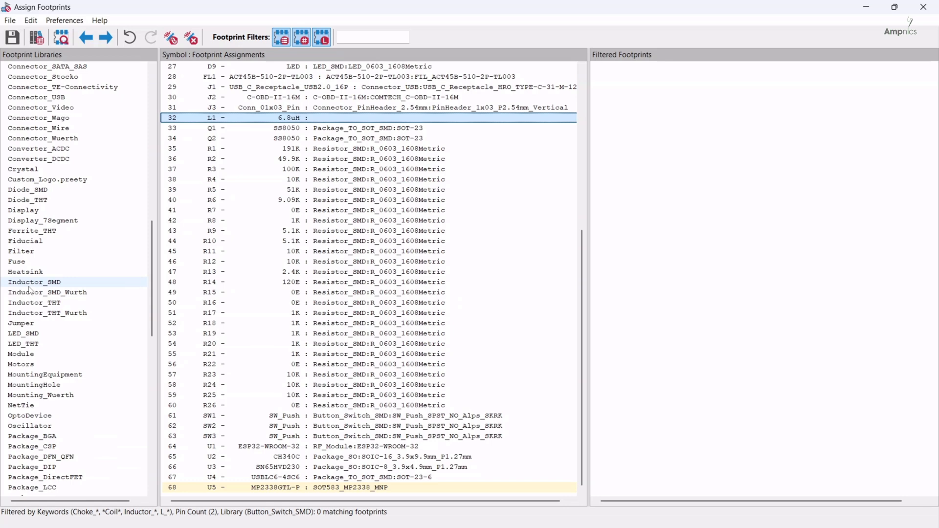
left_click(30, 284)
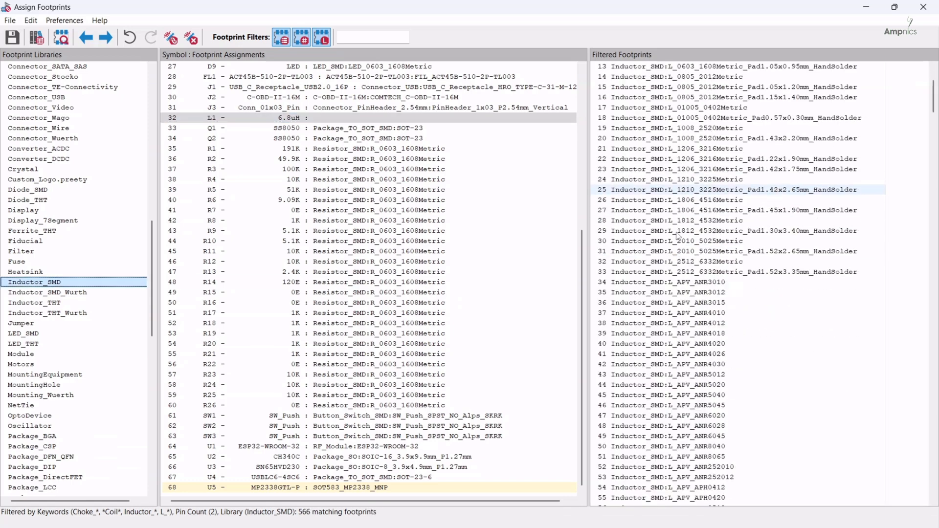
scroll(675, 242, "down", 10)
scroll(654, 271, "up", 14)
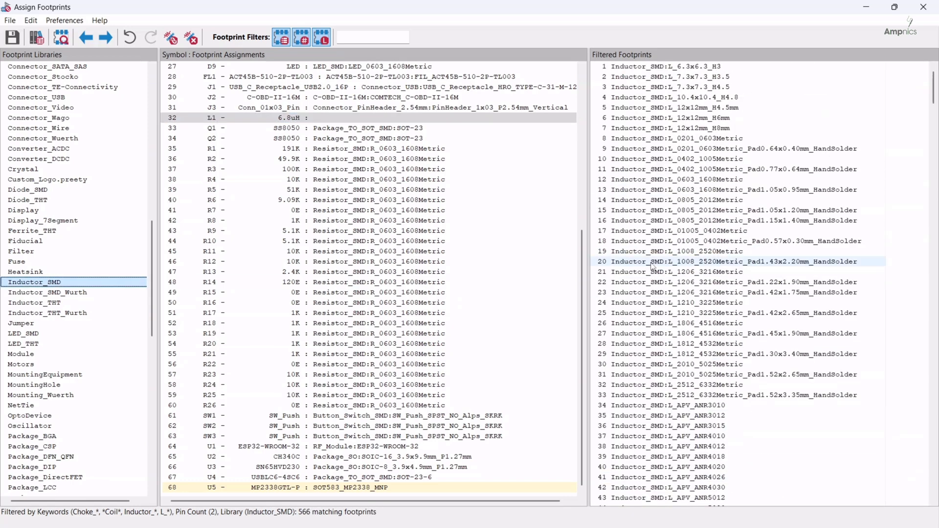
double_click(657, 68)
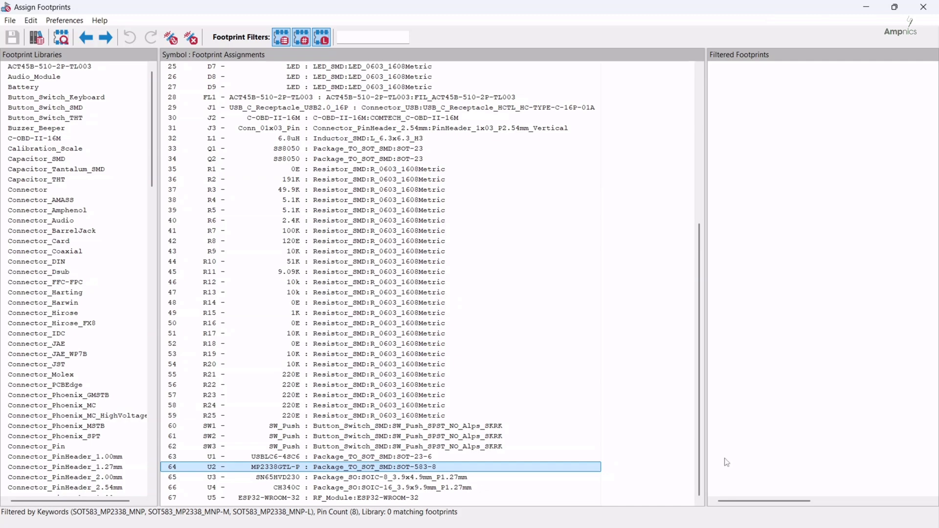
Switch to the PCB Editor, update the board from the schematic and place the imported footprints above the title block.
left_click(867, 7)
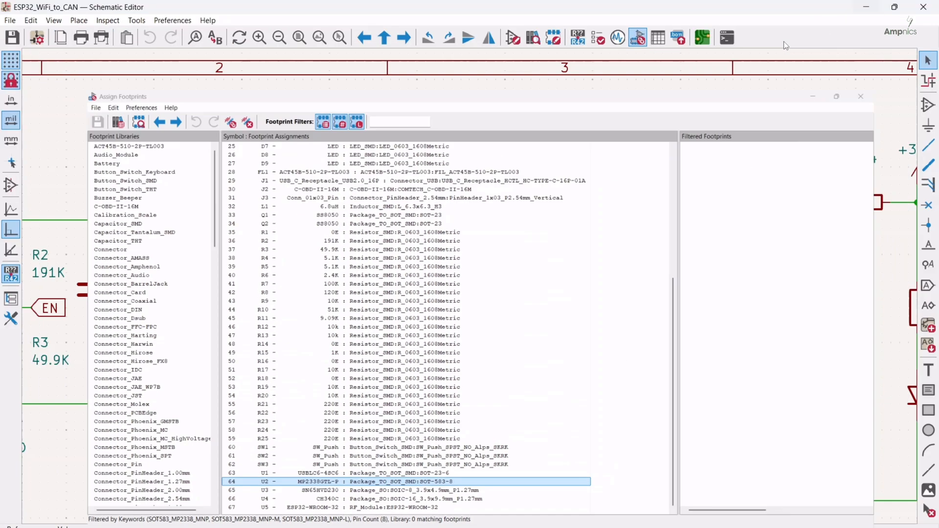
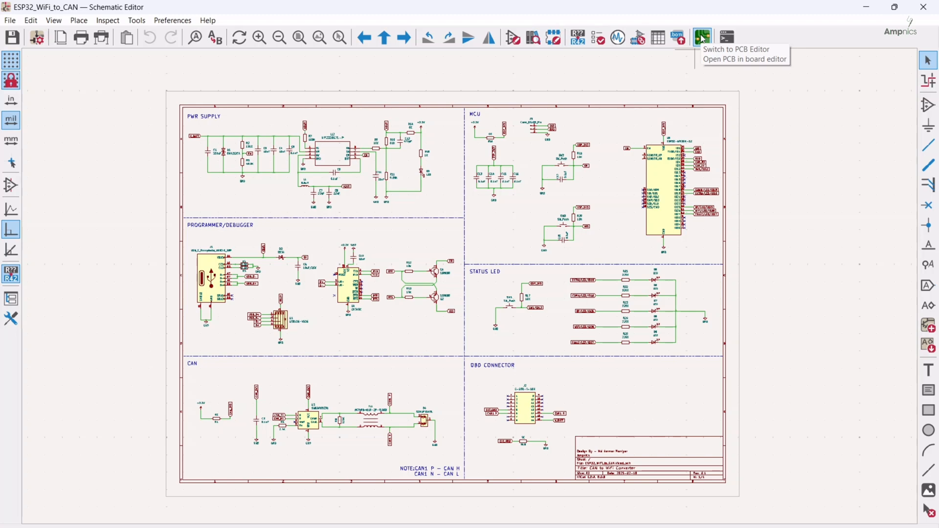
left_click(703, 37)
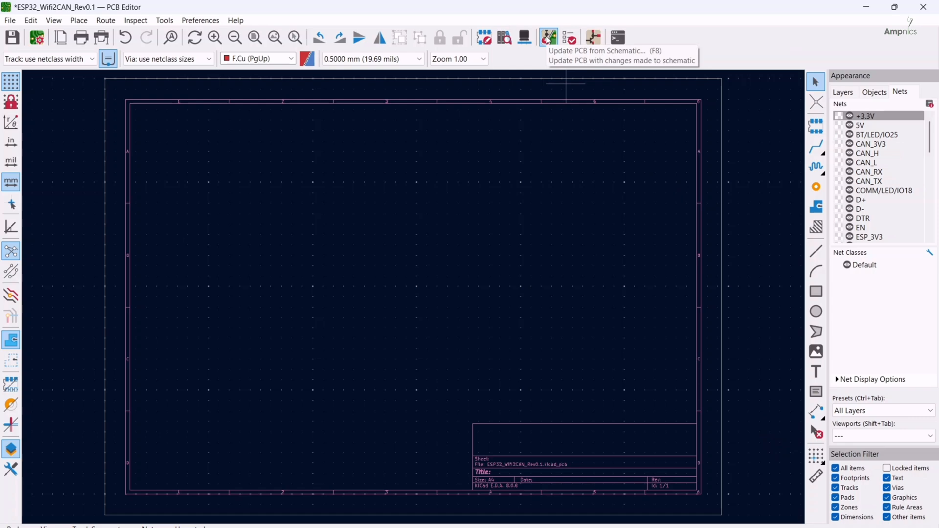
left_click(548, 37)
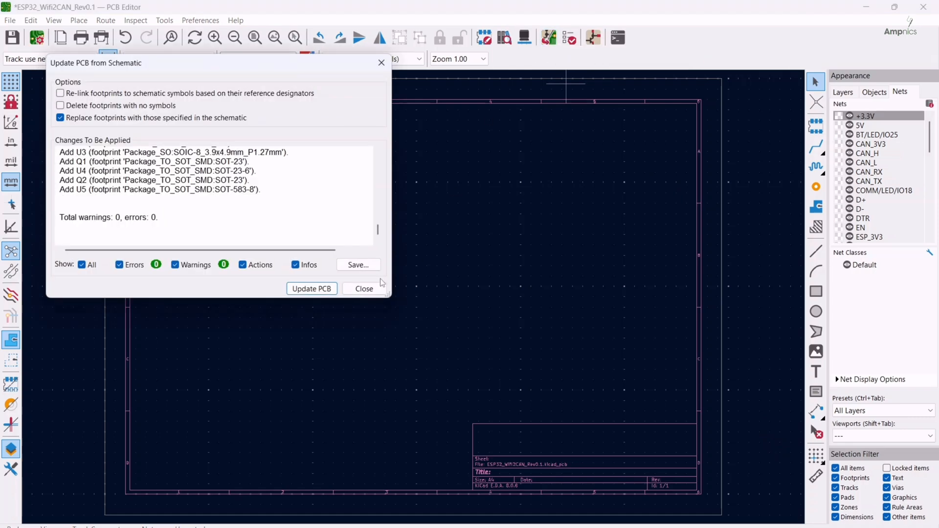
left_click(313, 289)
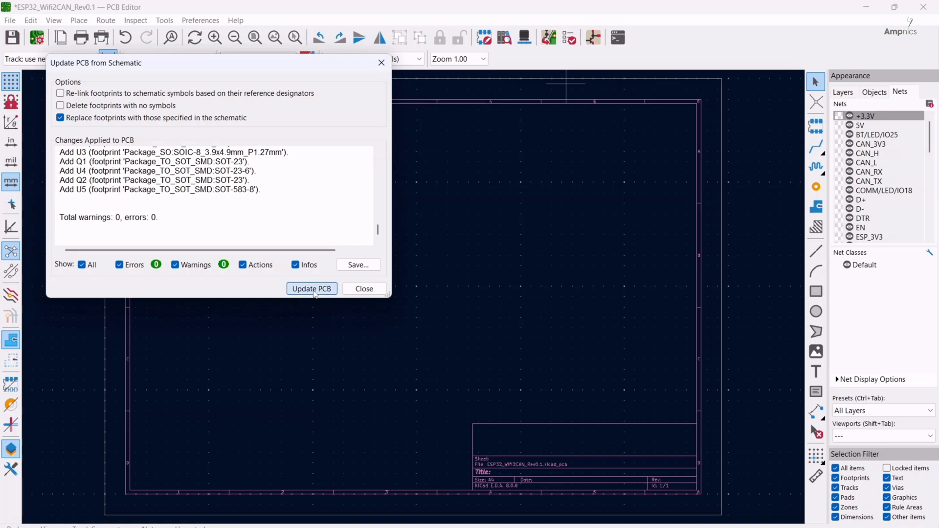
left_click(364, 289)
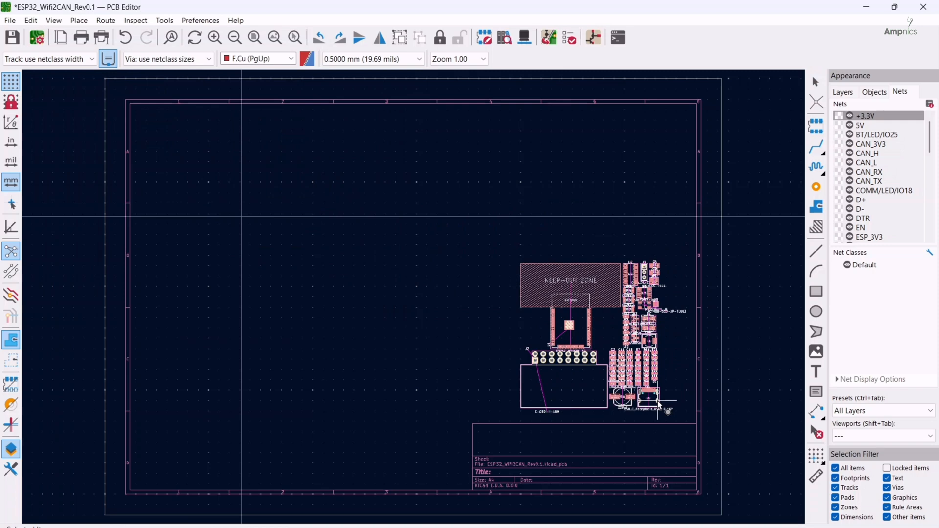
left_click(659, 404)
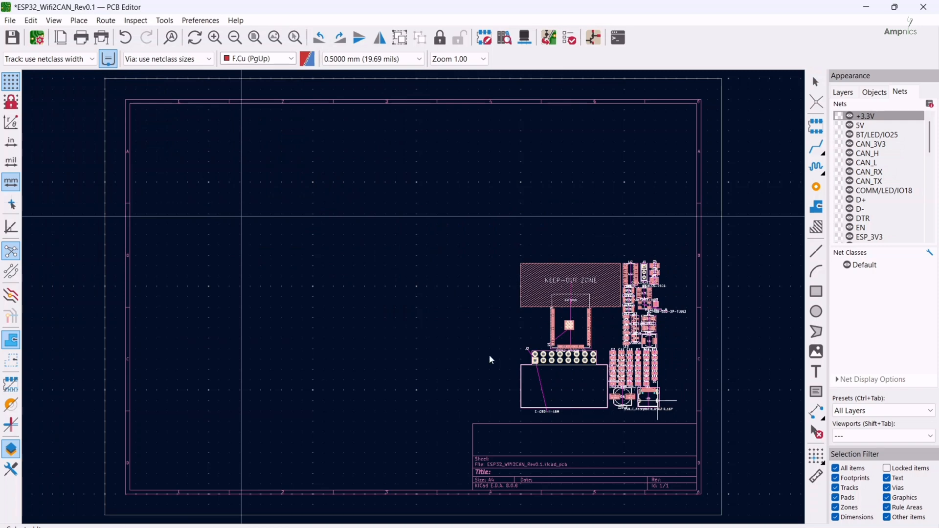
Open the board setup's pre-defined sizes and add track widths of 0.3 mm and 0.5 mm.
left_click(11, 20)
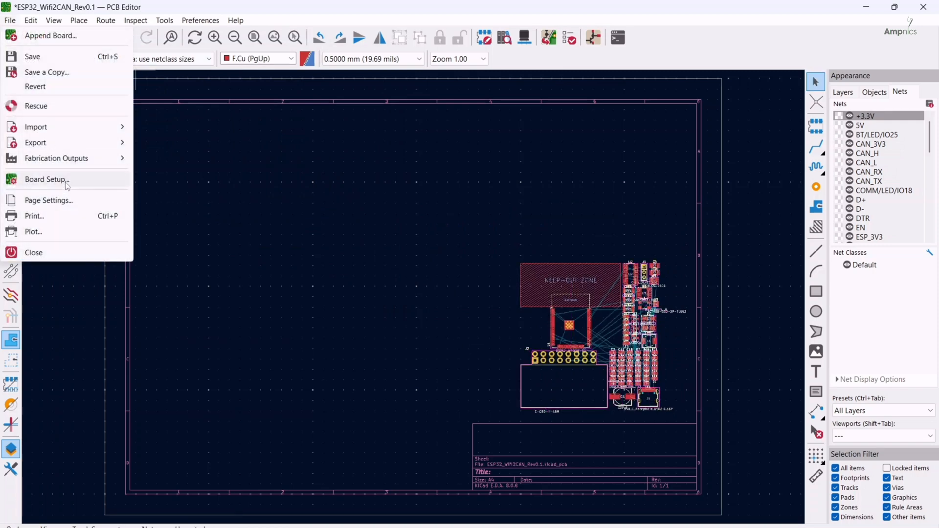
left_click(49, 179)
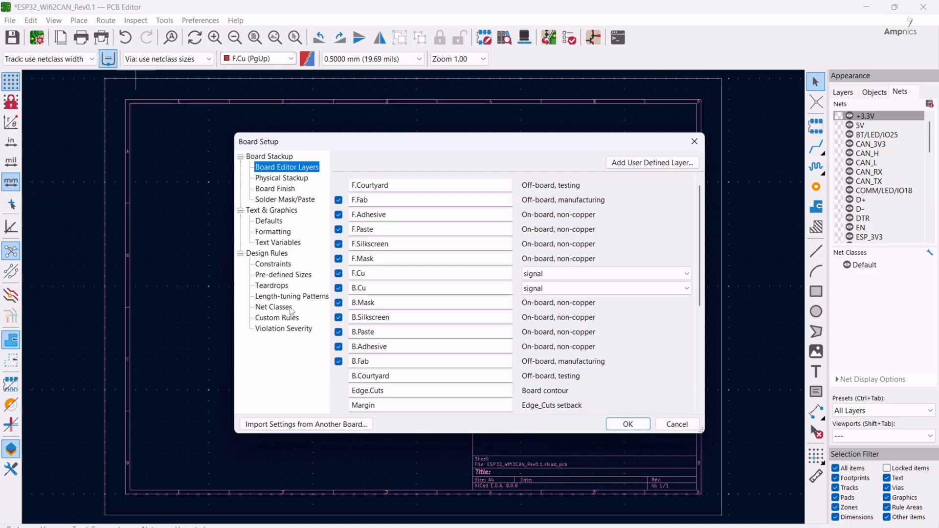
left_click(273, 275)
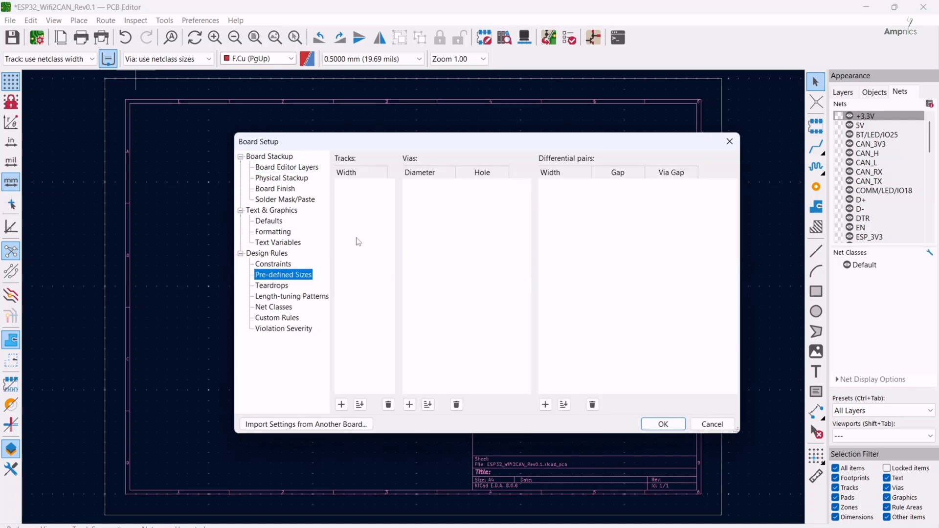
left_click(341, 405)
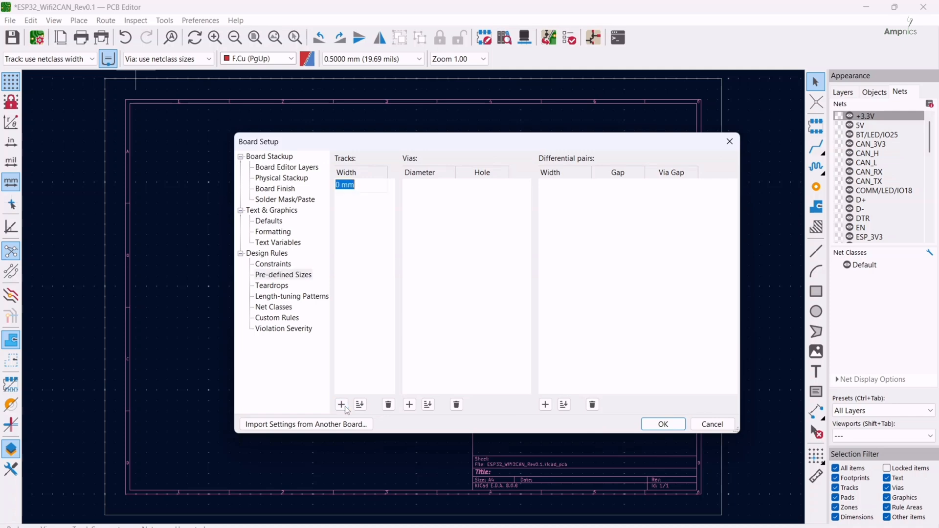
key("BackSpace")
left_click(342, 405)
key("BackSpace")
left_click(342, 405)
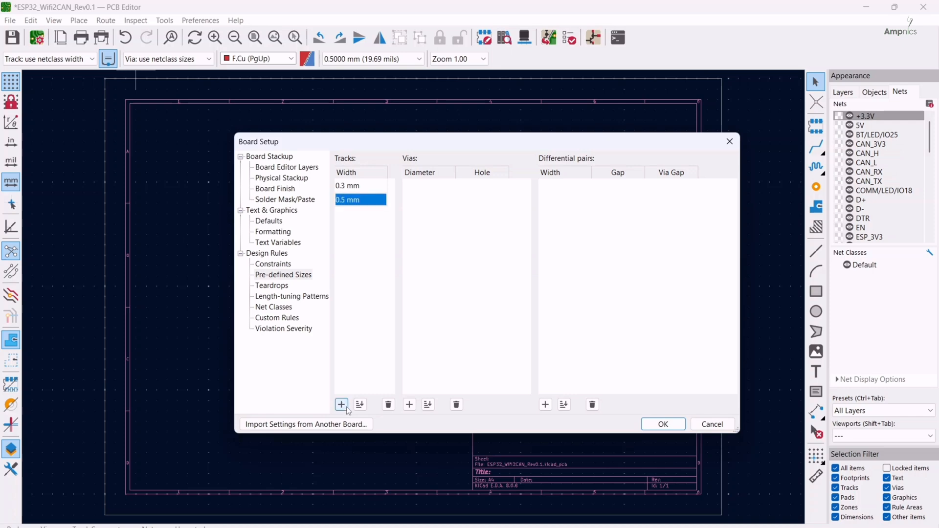
Add pre-defined track widths of 1 mm and 2 mm.
left_click(341, 405)
type("1")
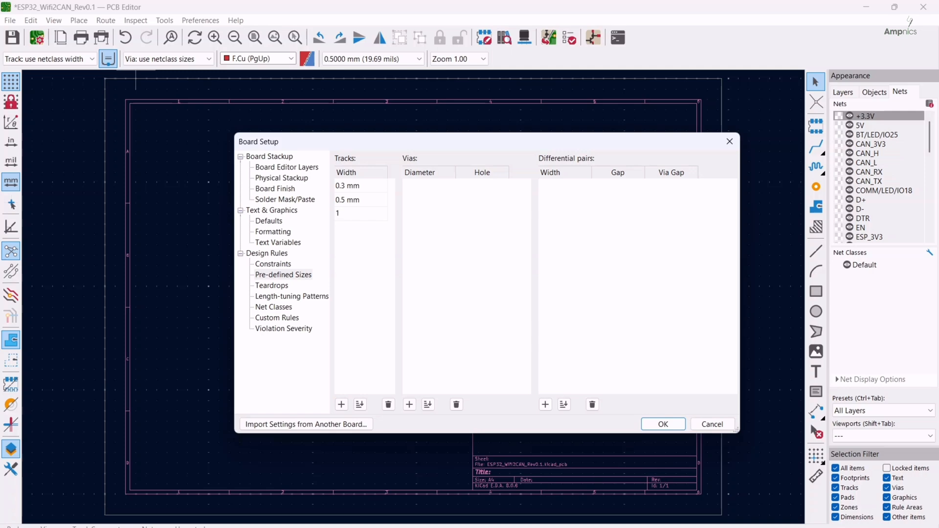
left_click(342, 405)
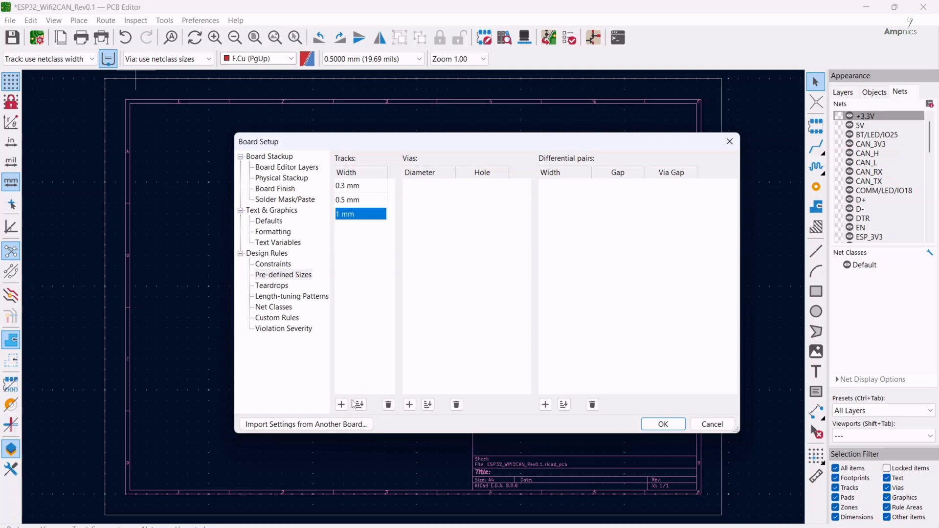
left_click(347, 404)
type("2mm")
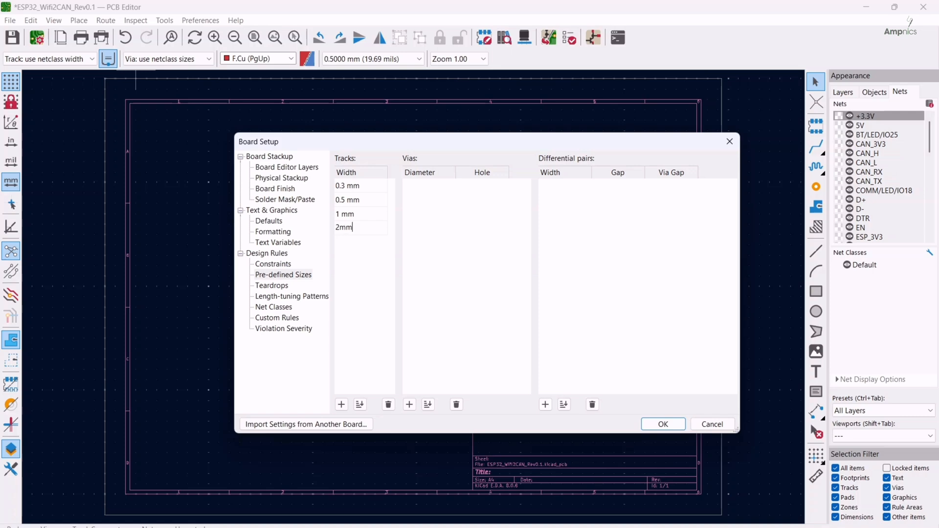
key("Return")
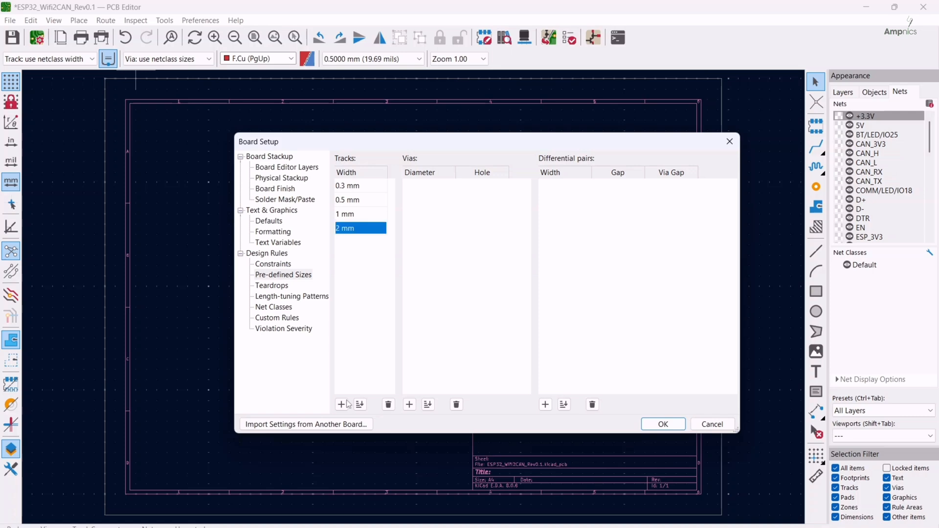
Add a pre-defined via with 0.8 mm diameter and 0.5 mm hole, and delete the extra empty via row.
left_click(410, 405)
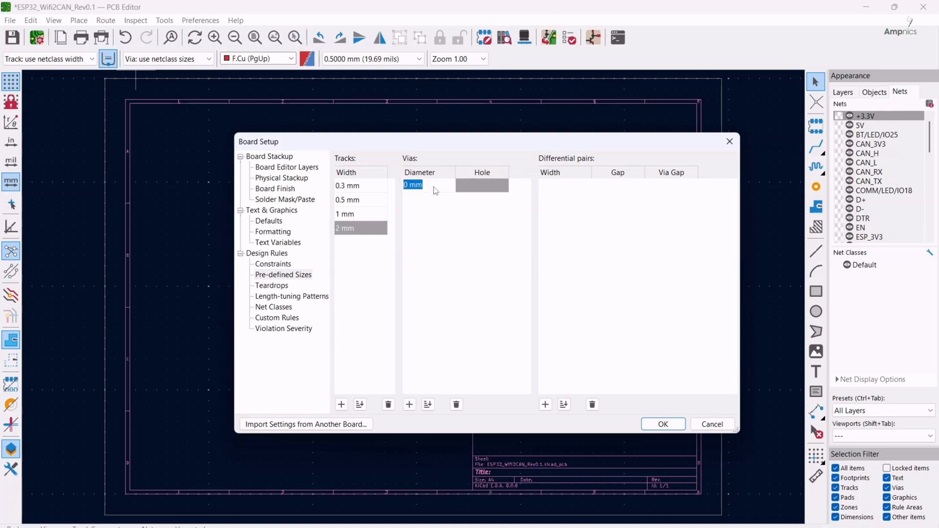
key("BackSpace")
type(".8")
left_click(479, 186)
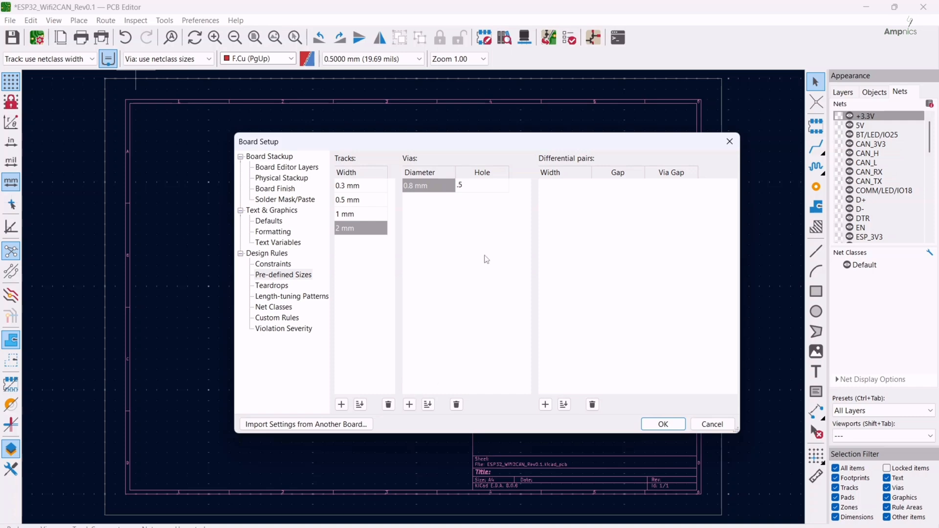
left_click(410, 404)
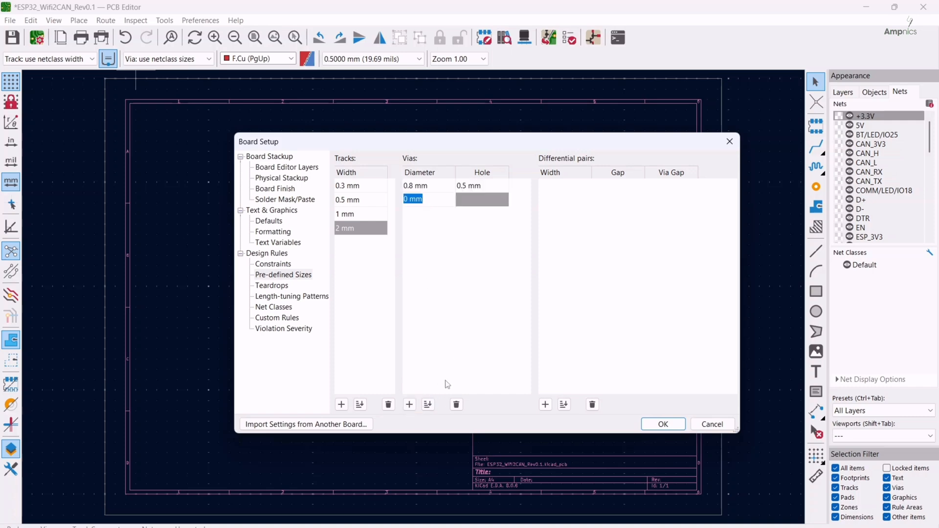
left_click(456, 405)
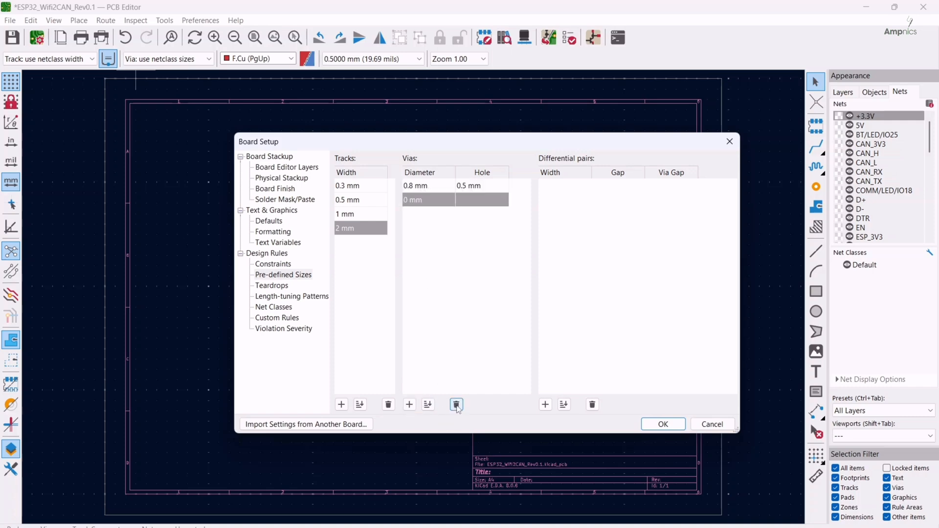
Accept the board setup changes and check the imported footprints in the 3D viewer, then return to the board layout.
left_click(662, 424)
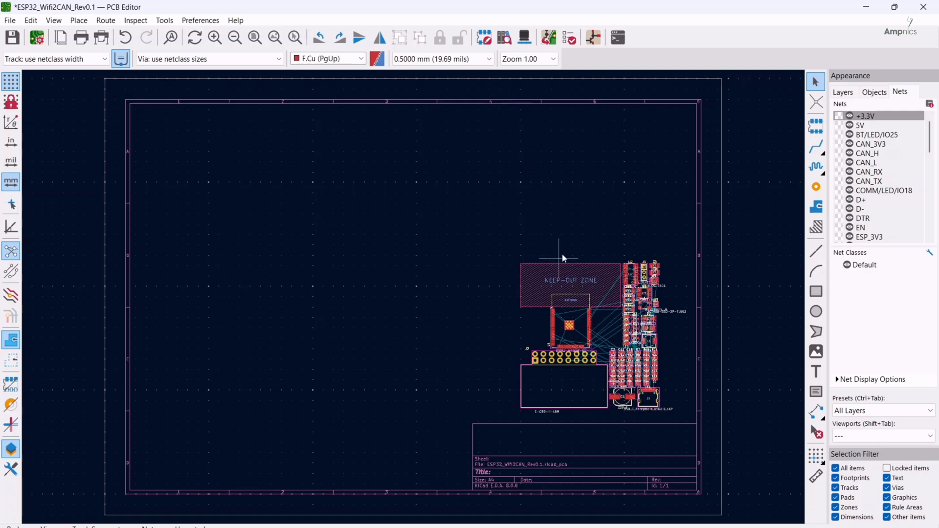
left_click(524, 39)
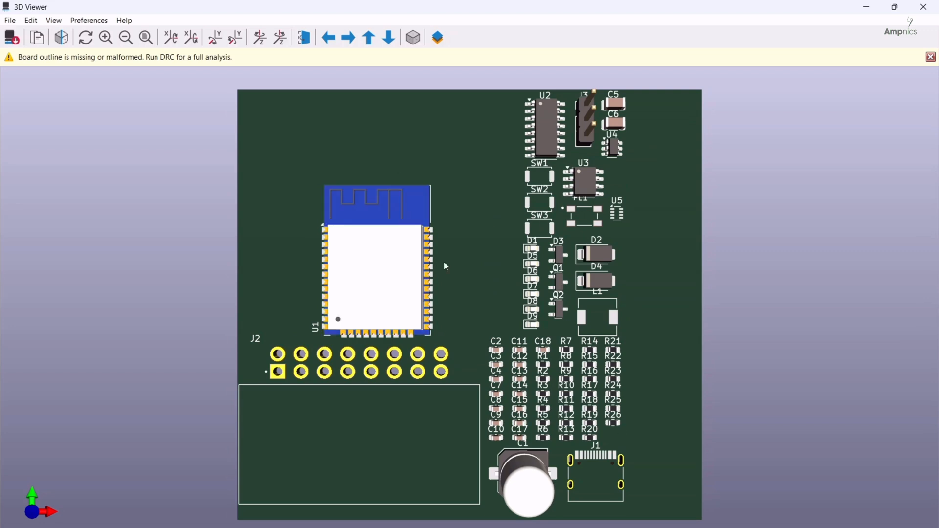
left_click(864, 6)
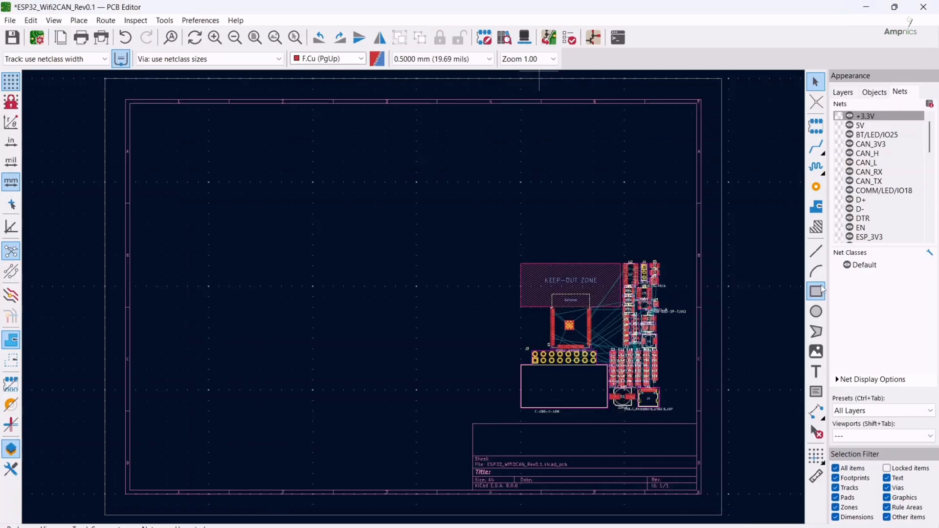
Make Edge.Cuts the active layer and move the J2 OBD connector and ESP32 module out of the footprint cluster, module above connector.
left_click(843, 93)
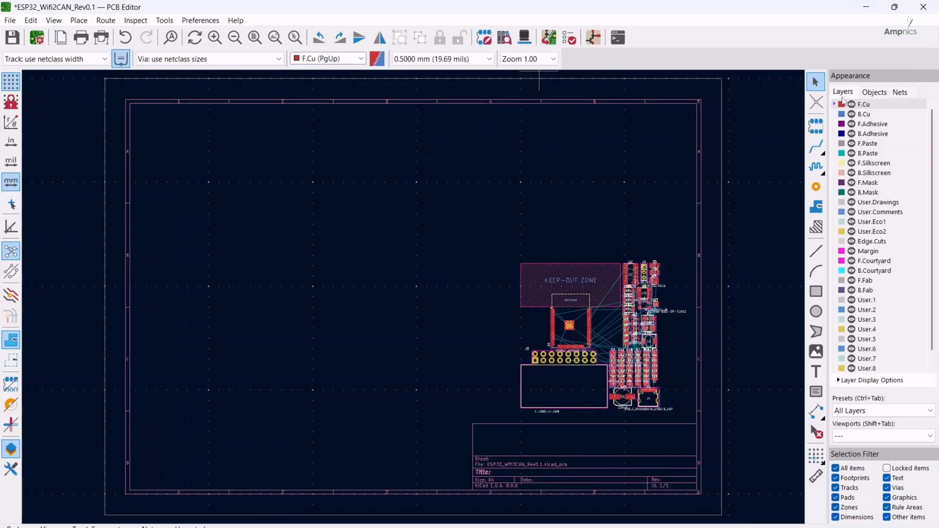
left_click(838, 243)
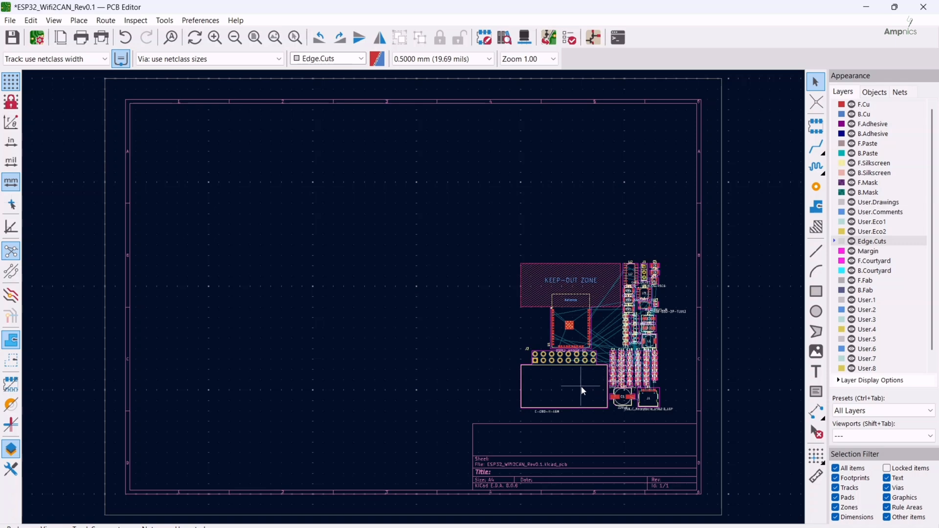
left_click(573, 396)
left_click_drag(572, 395, 368, 358)
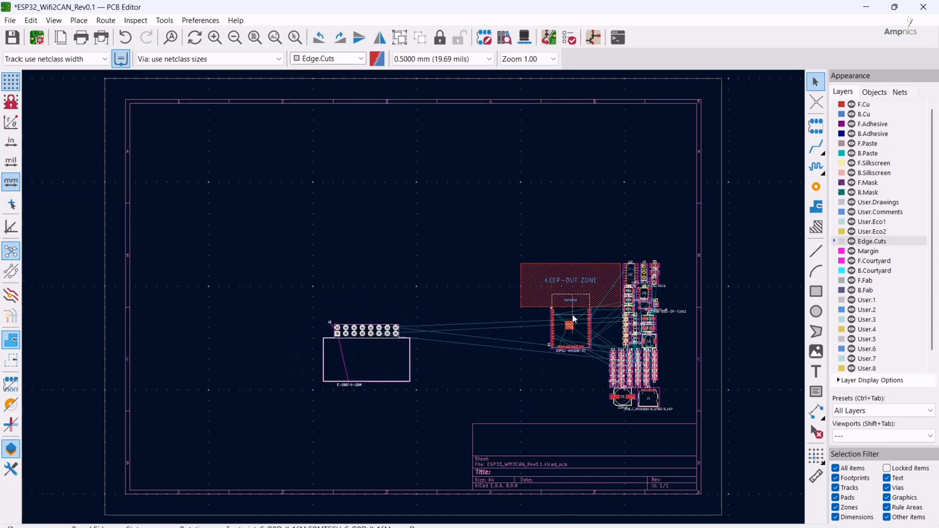
left_click_drag(566, 304, 367, 209)
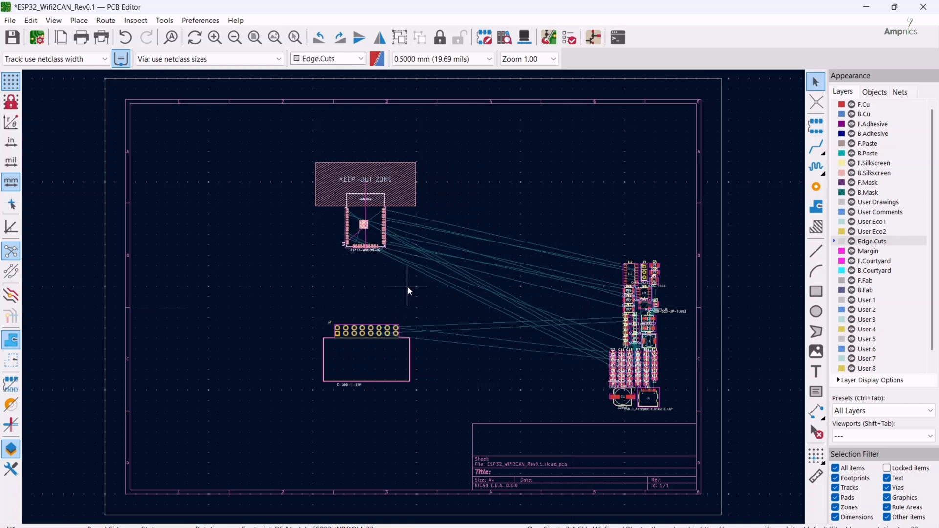
left_click(425, 281)
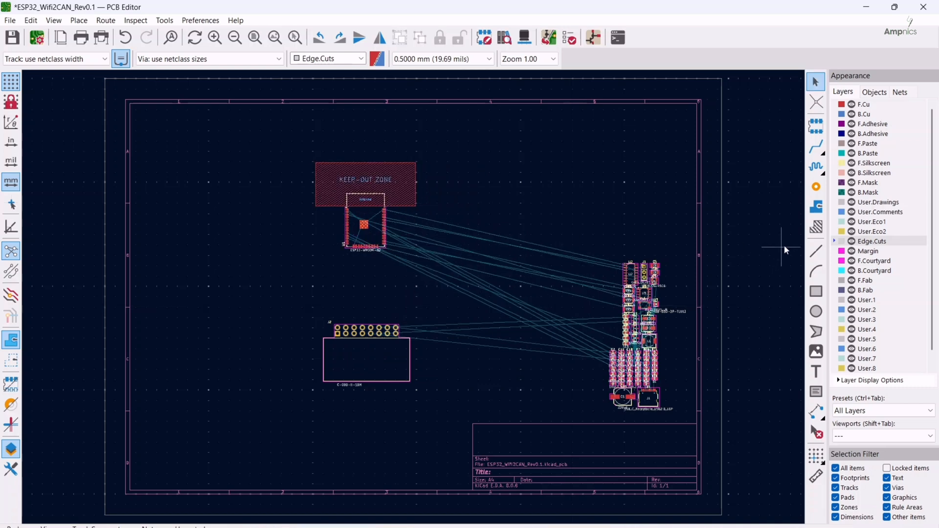
Select the ESP32 module and the J2 connector together and align them on a common vertical centre line.
scroll(409, 193, "up", 3)
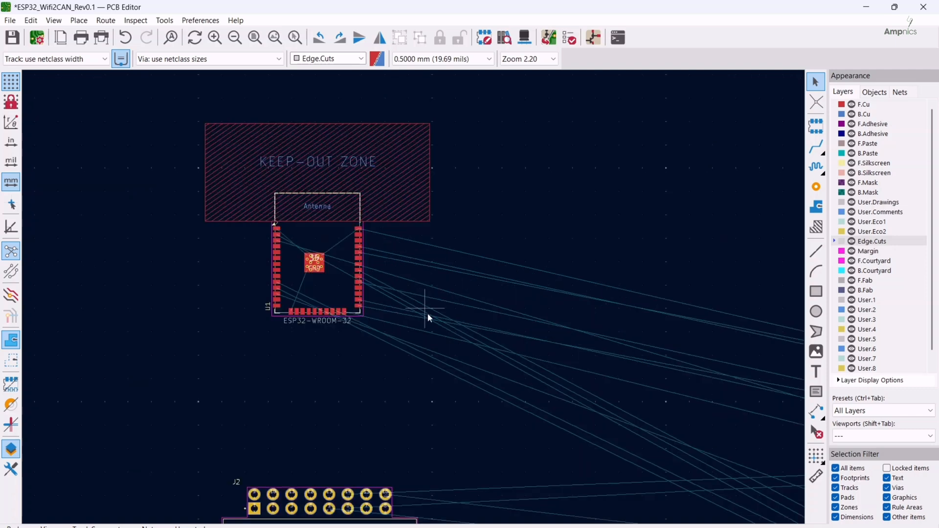
scroll(428, 313, "down", 2, "shift")
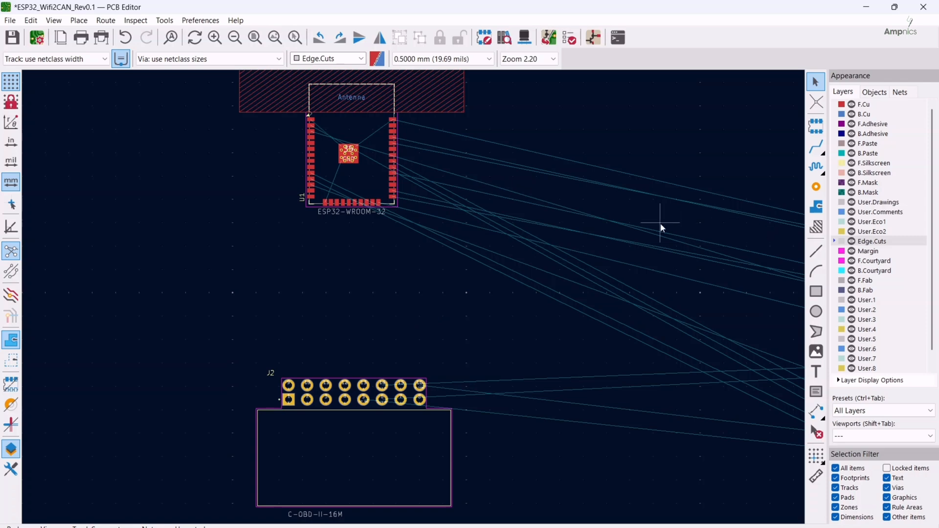
scroll(519, 338, "down", 2)
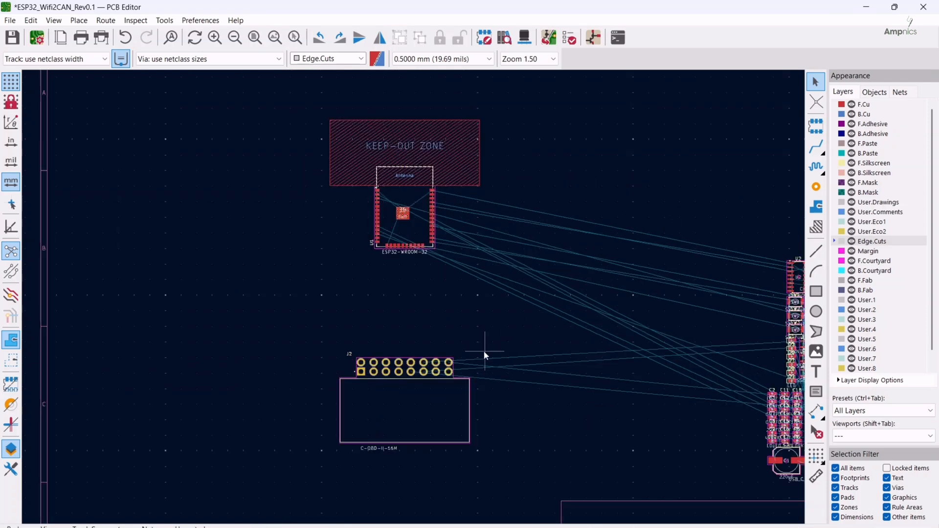
left_click(421, 231)
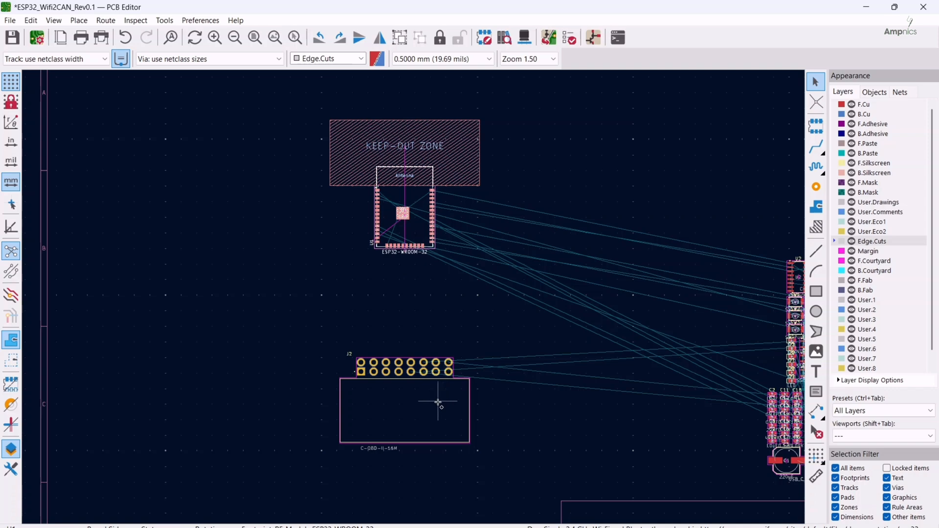
left_click(427, 403, "shift")
right_click(427, 401)
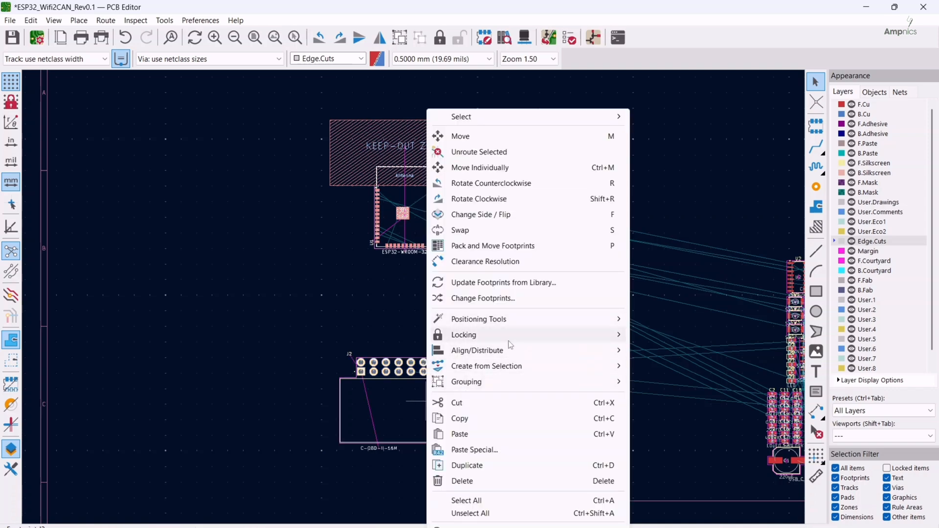
mouse_move(509, 350)
left_click(656, 366)
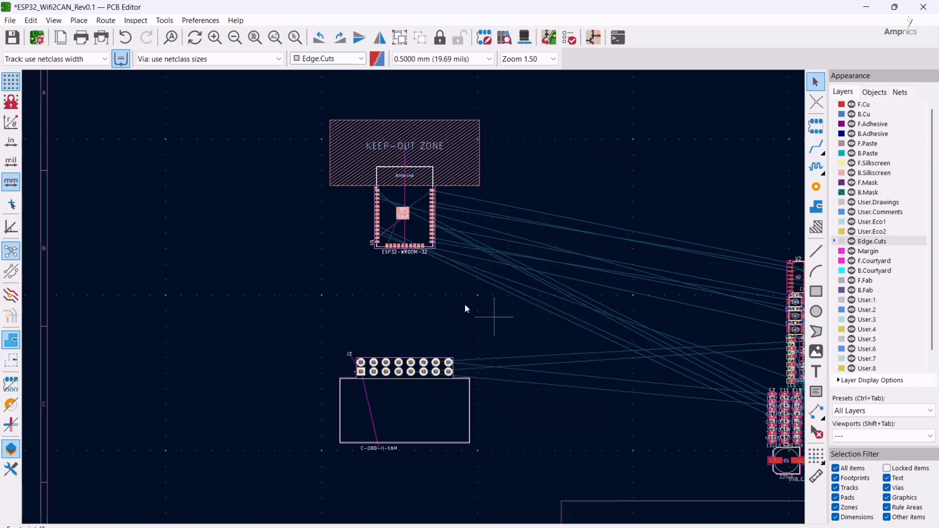
left_click(445, 271)
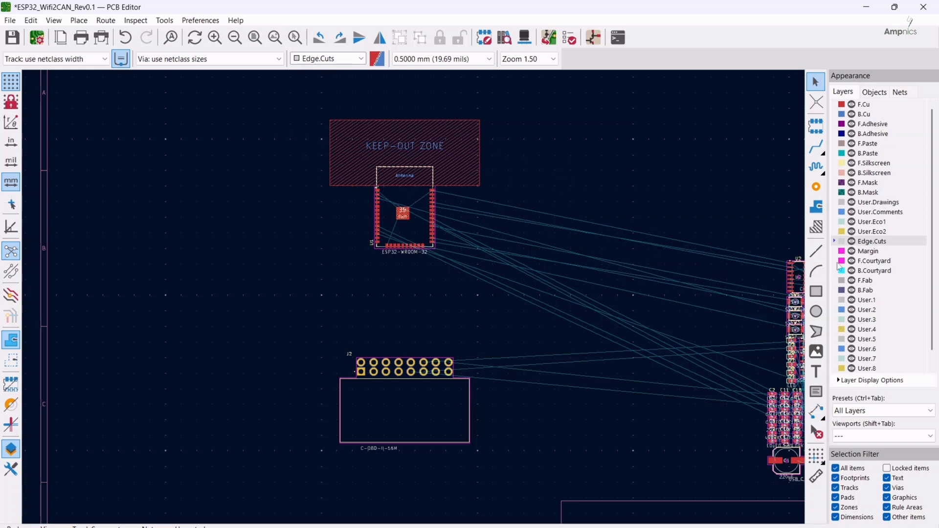
On the User.Drawings layer, add an aligned dimension of about 71.5 mm from the J2 outline's upper right corner up into the keep-out zone.
left_click(840, 204)
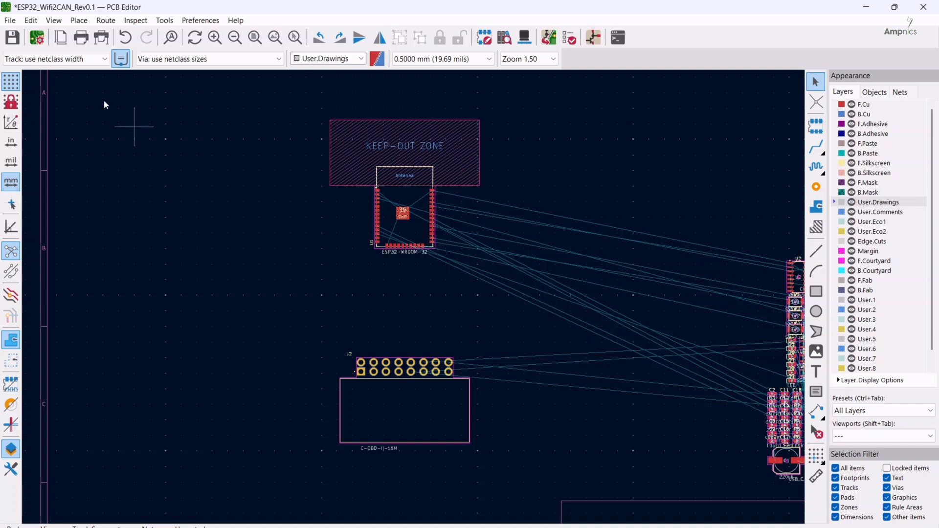
left_click(79, 21)
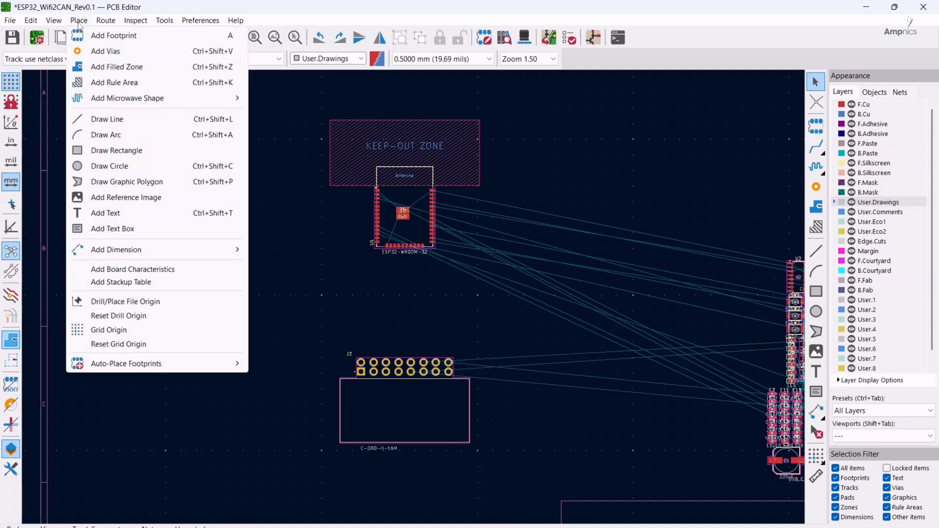
mouse_move(106, 252)
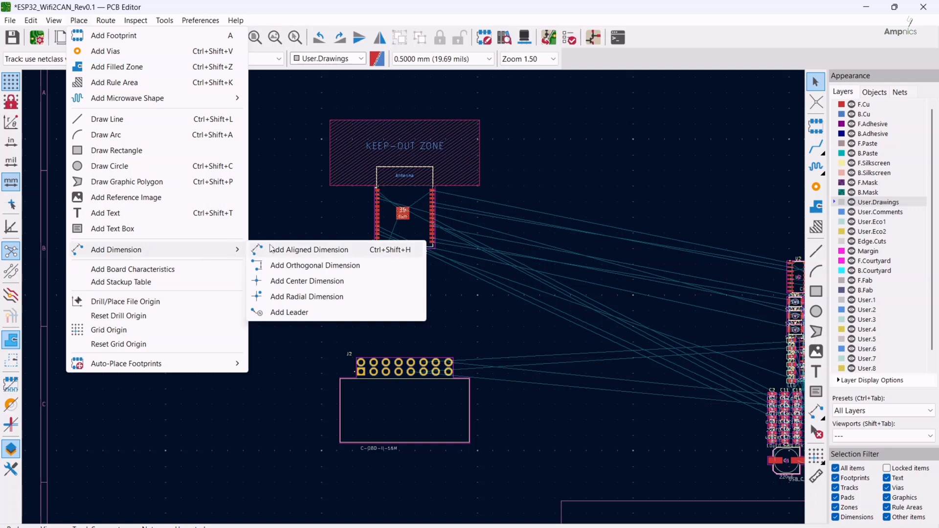
left_click(309, 249)
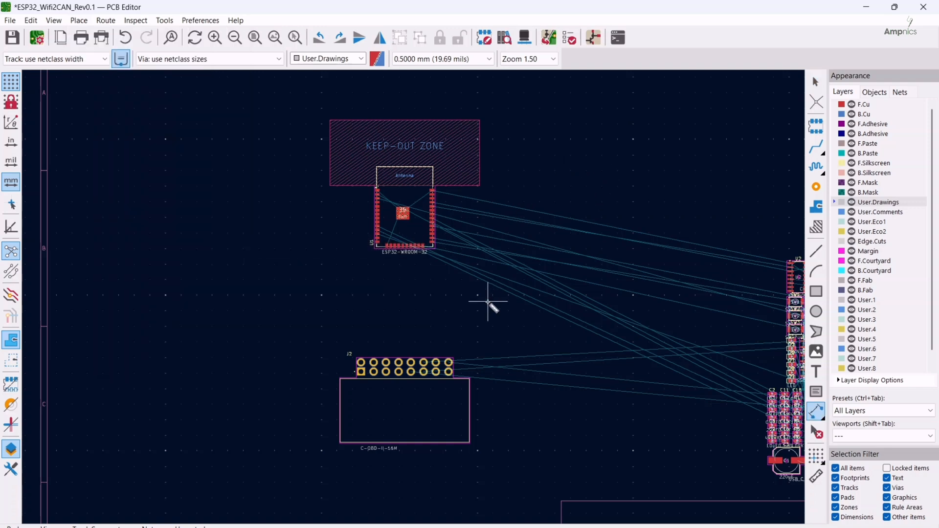
left_click(469, 377)
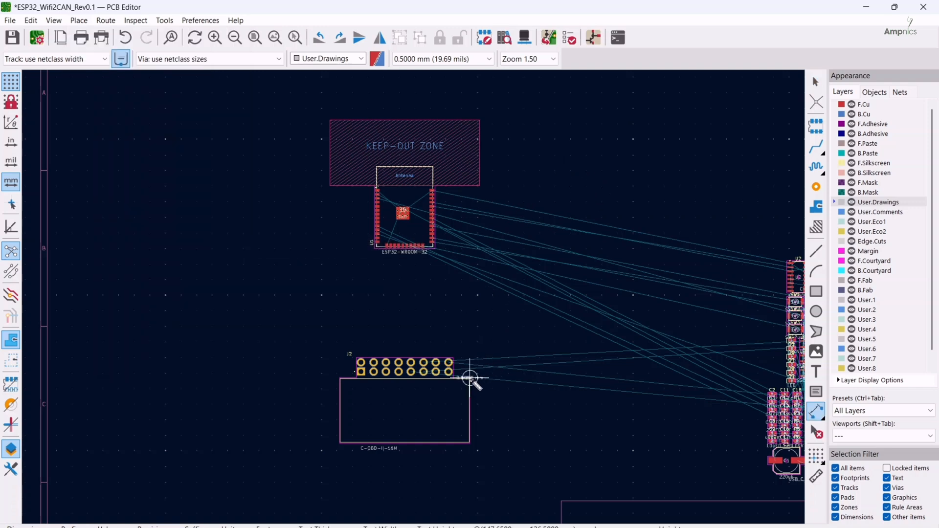
scroll(472, 174, "up", 5)
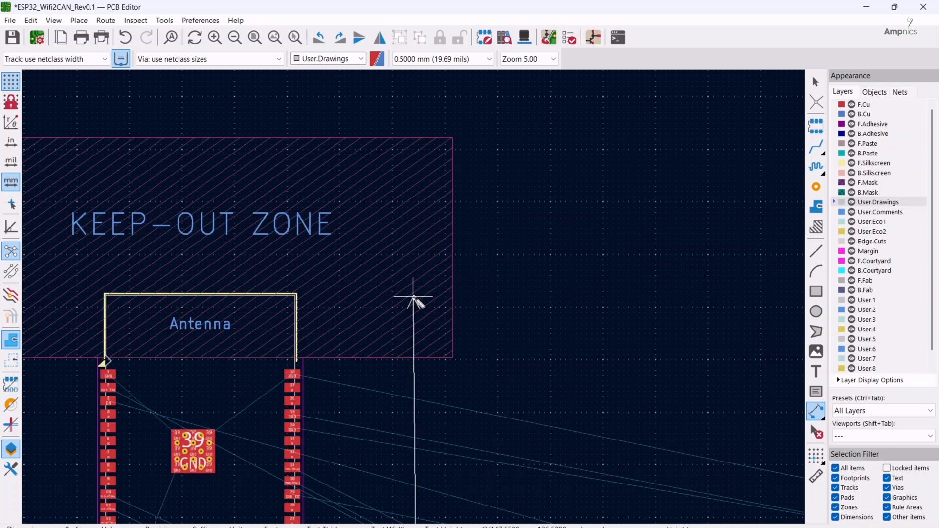
scroll(409, 288, "down", 3)
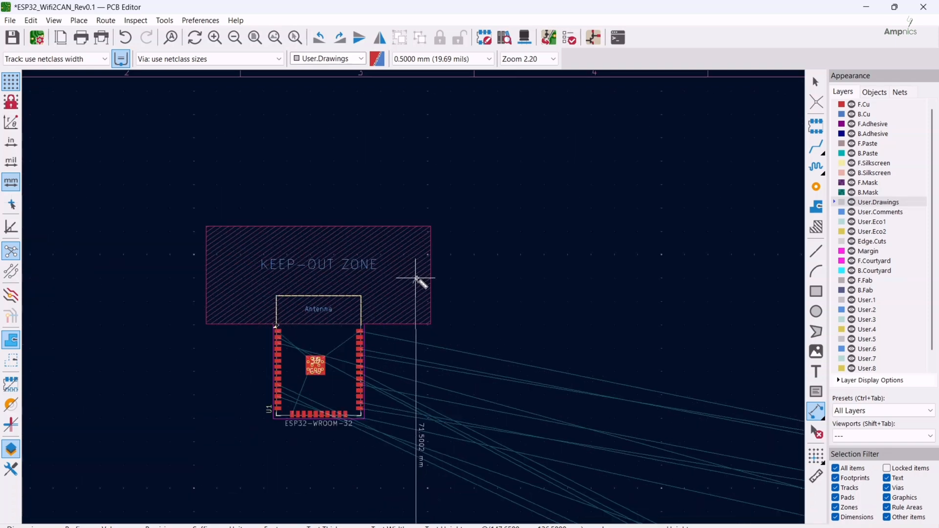
left_click(416, 279)
left_click(542, 288)
key("Escape")
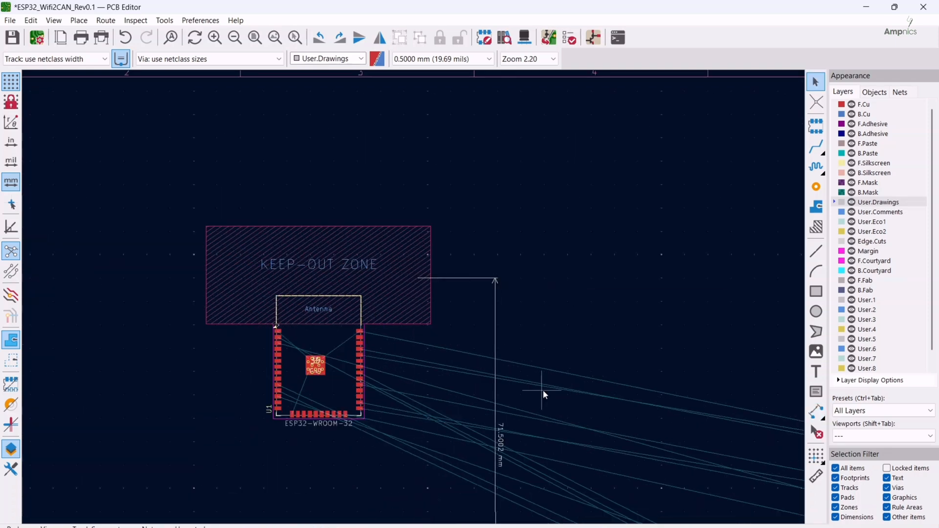
Override the vertical dimension's displayed value with 71.00 in its properties.
left_click(499, 447)
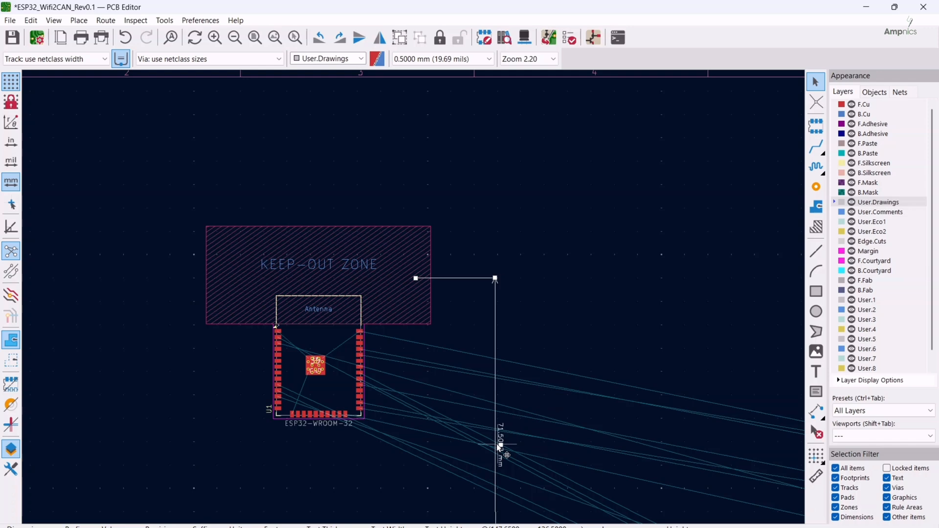
double_click(497, 444)
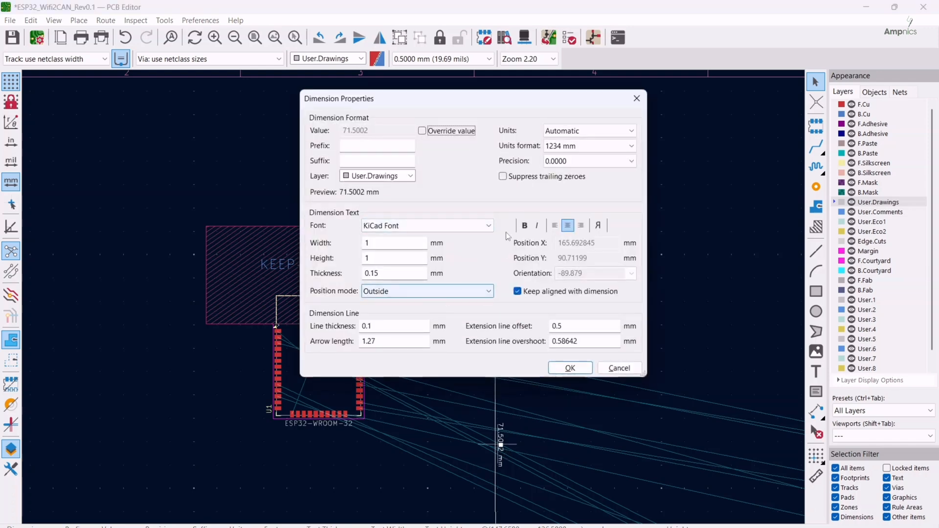
left_click(422, 131)
left_click(377, 130)
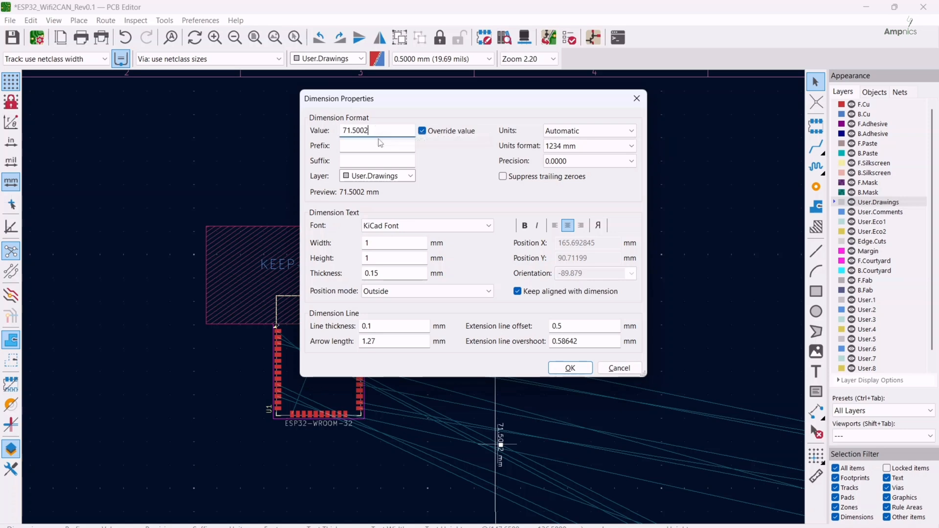
key("BackSpace")
key("BackSpace")
key("BackSpace")
key("BackSpace")
type("00")
left_click(570, 367)
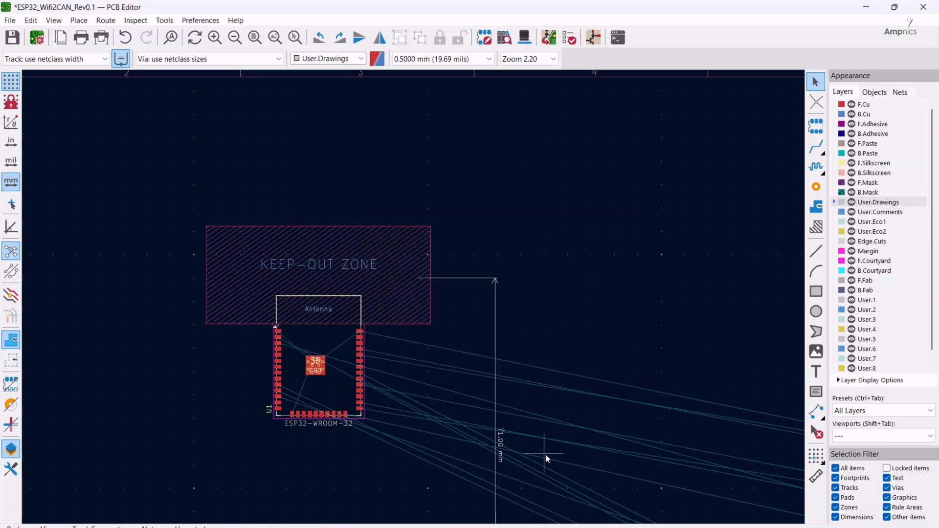
Examine where the vertical dimension starts at the J2 connector outline and ends beside the ESP32 module.
middle_click_drag(545, 452, 556, 311)
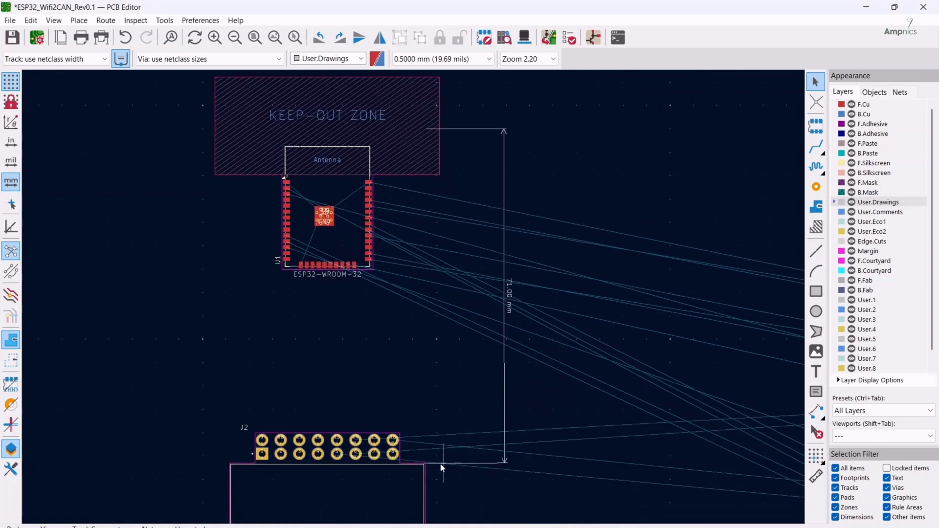
scroll(441, 465, "up", 5)
middle_click_drag(574, 266, 563, 336)
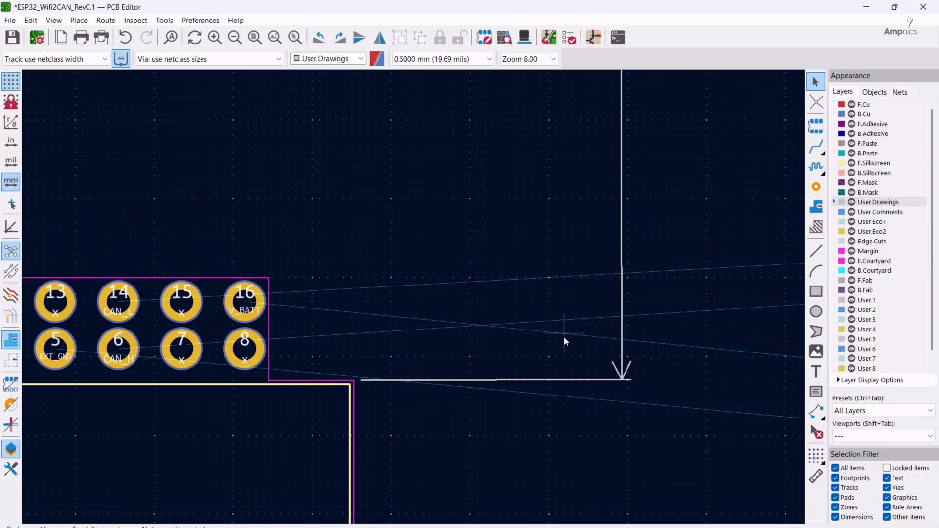
scroll(310, 264, "down", 4)
middle_click_drag(309, 263, 509, 380)
middle_click_drag(551, 243, 550, 331)
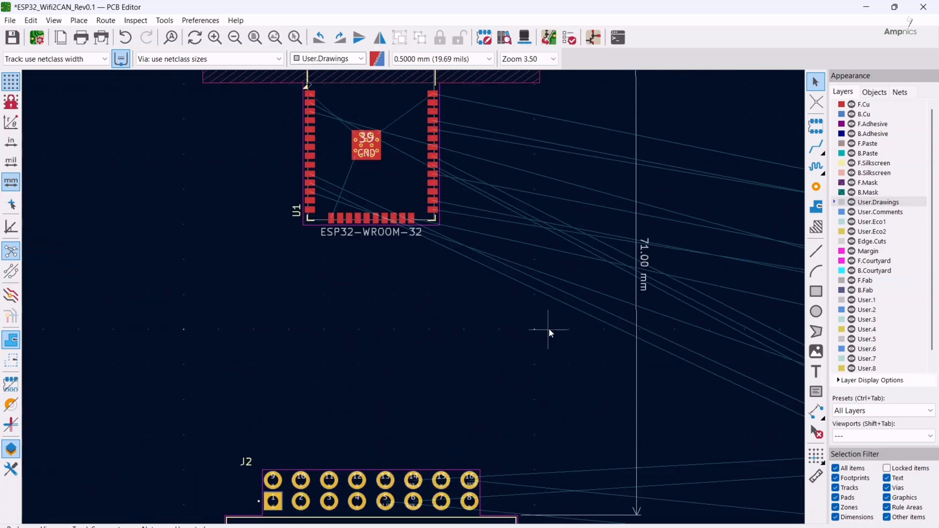
scroll(414, 303, "down", 2)
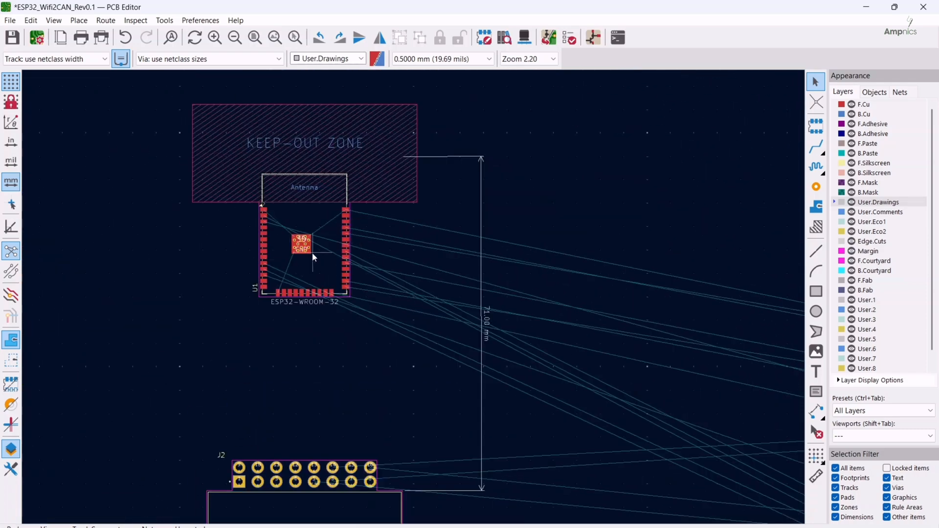
Move the ESP32 module up so its antenna edge lines up with the upper end of the 71.00 mm dimension.
scroll(312, 252, "up", 3)
middle_click_drag(399, 218, 398, 242)
left_click(464, 389)
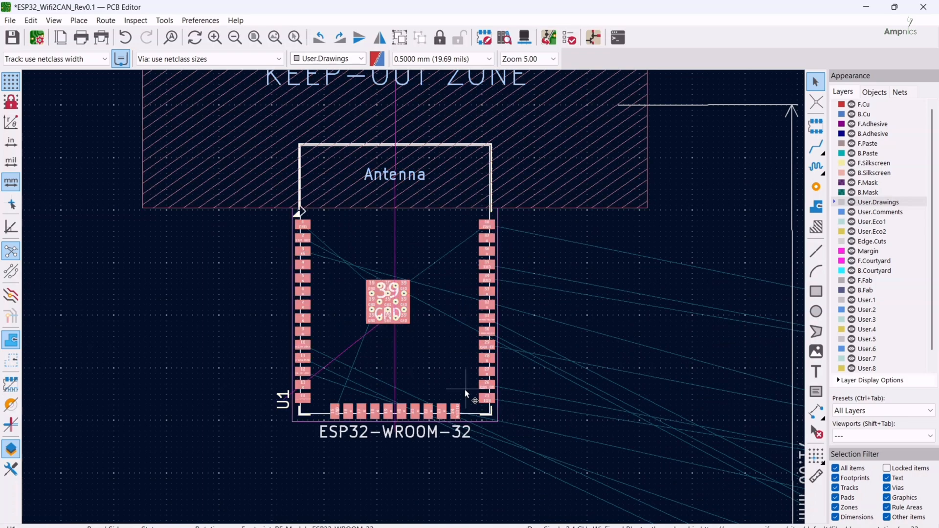
scroll(441, 377, "down", 3, "shift")
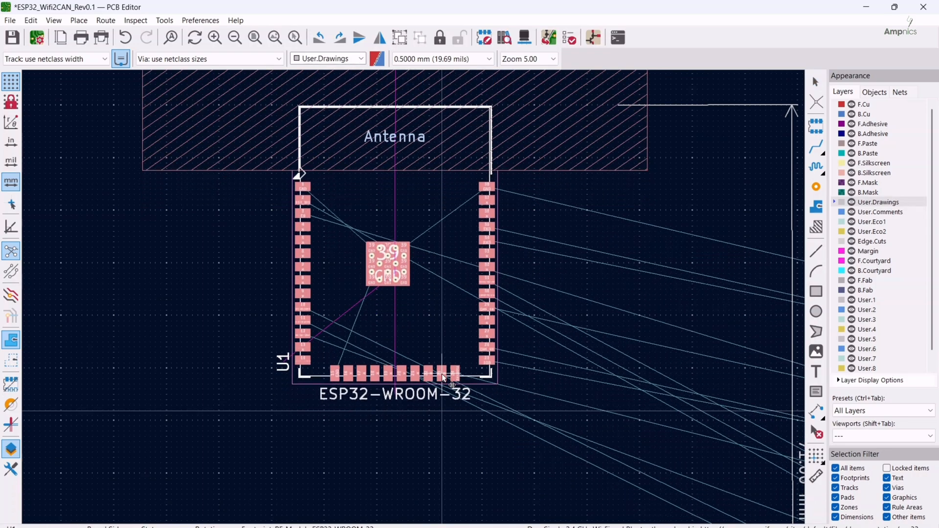
scroll(442, 373, "down", 3)
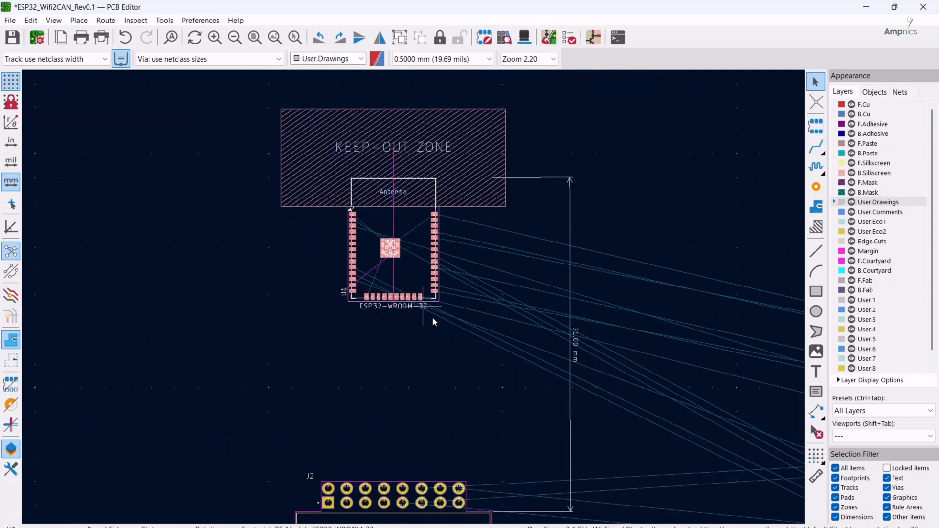
scroll(446, 298, "down", 3, "shift")
middle_click_drag(458, 285, 453, 257)
scroll(454, 257, "down", 1)
middle_click_drag(418, 303, 441, 292)
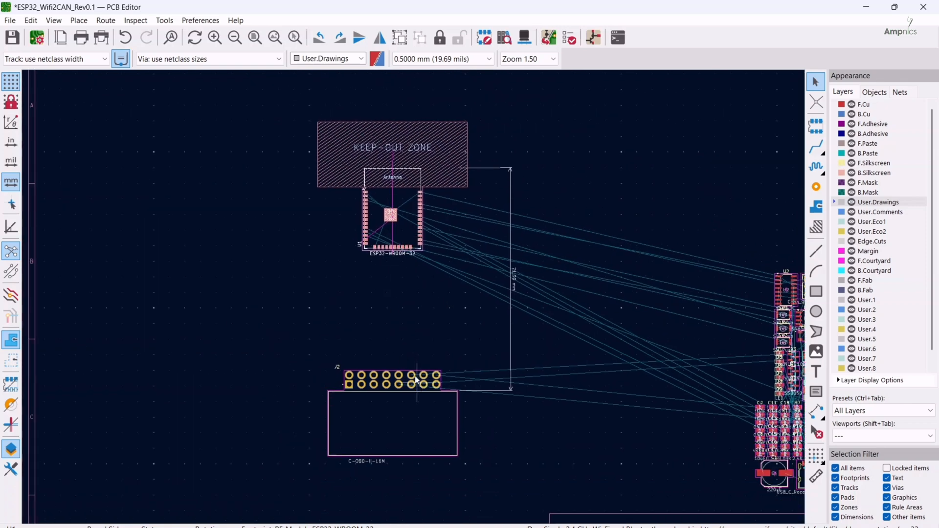
Align the ESP32 module and the J2 OBD connector to a common horizontal centre.
left_click(392, 239)
left_click(378, 430)
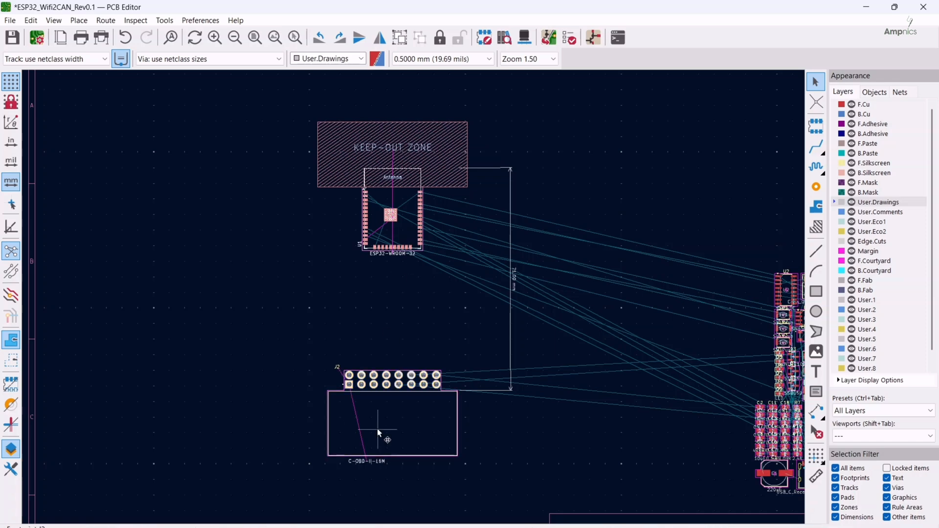
right_click(378, 430)
mouse_move(444, 349)
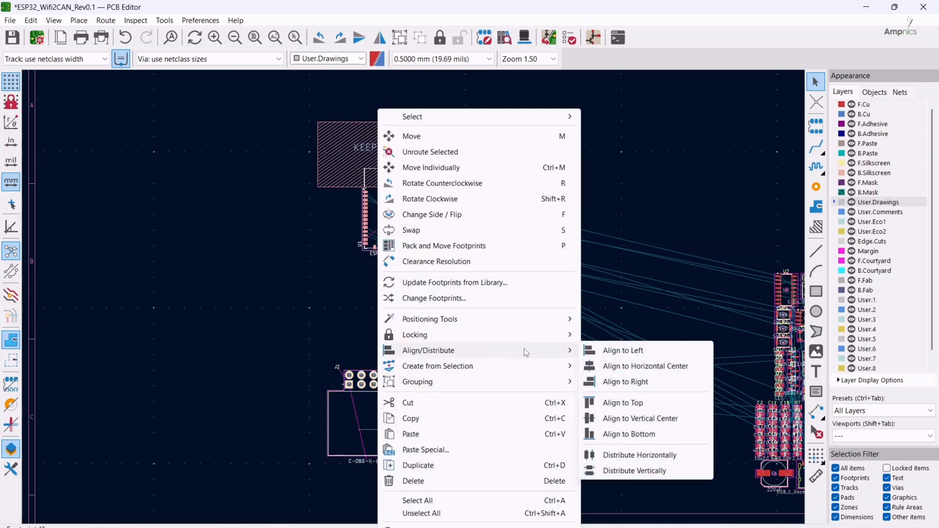
left_click(614, 367)
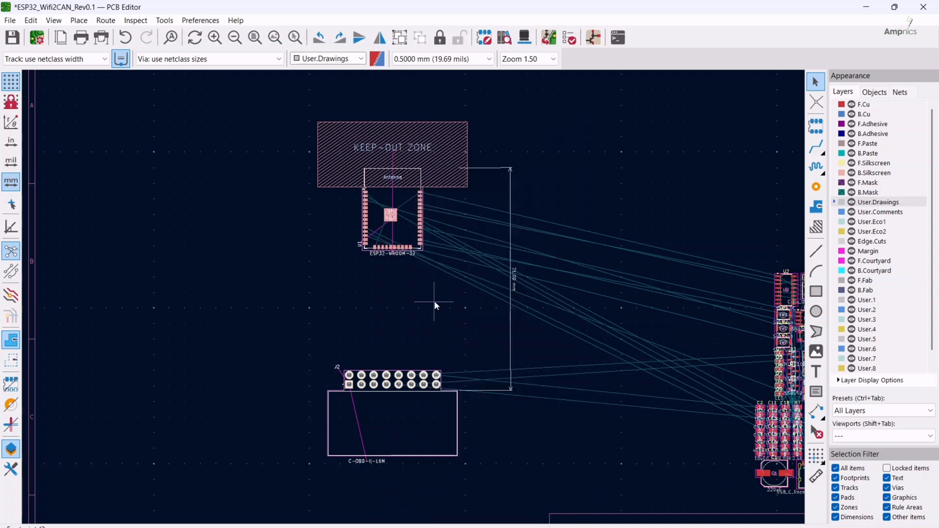
left_click(367, 317)
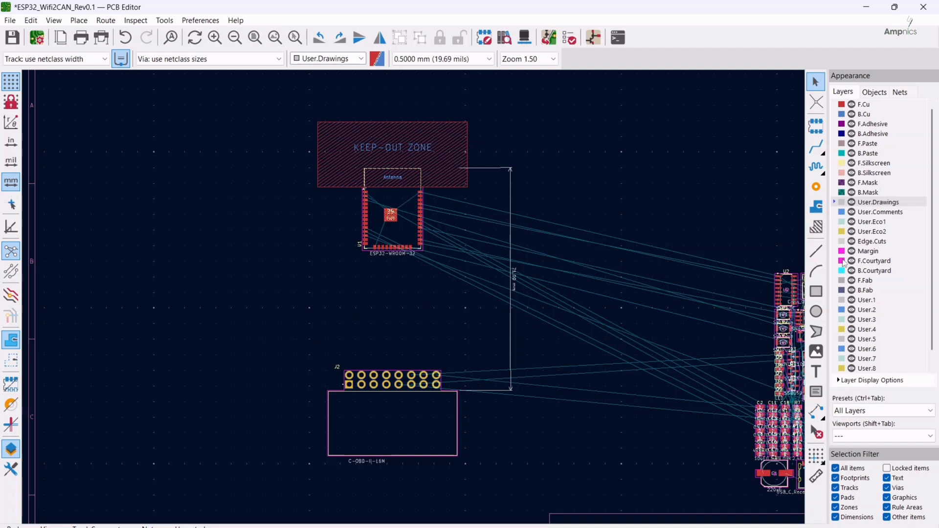
Make Edge.Cuts the active layer.
left_click(840, 243)
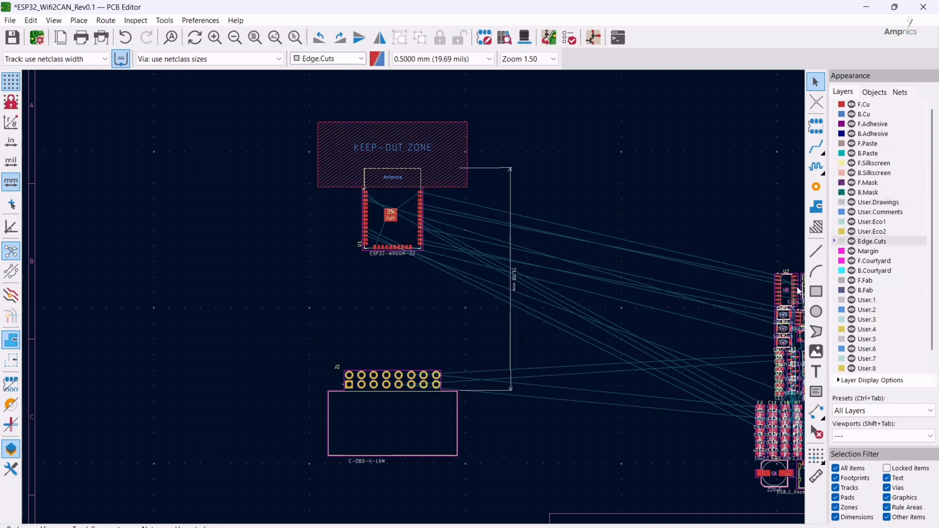
left_click(814, 255)
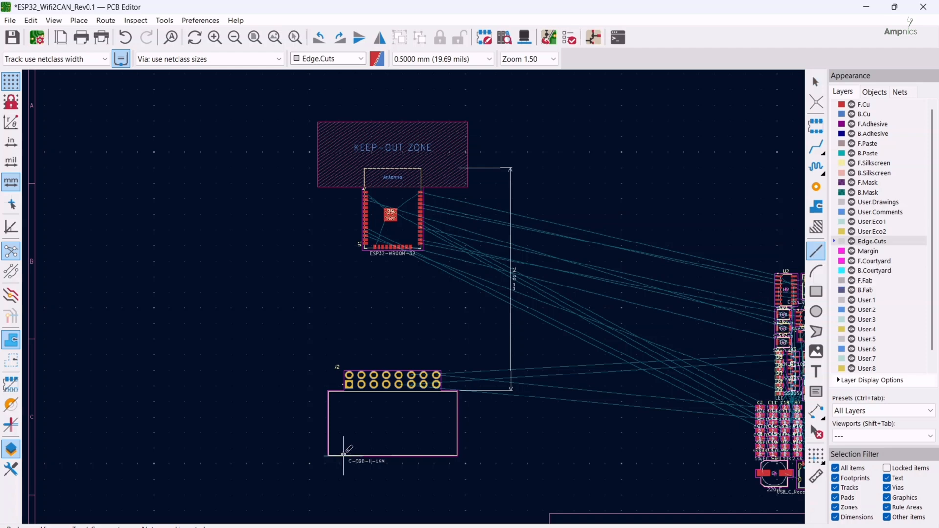
scroll(345, 456, "up", 5)
middle_click_drag(502, 270, 413, 316)
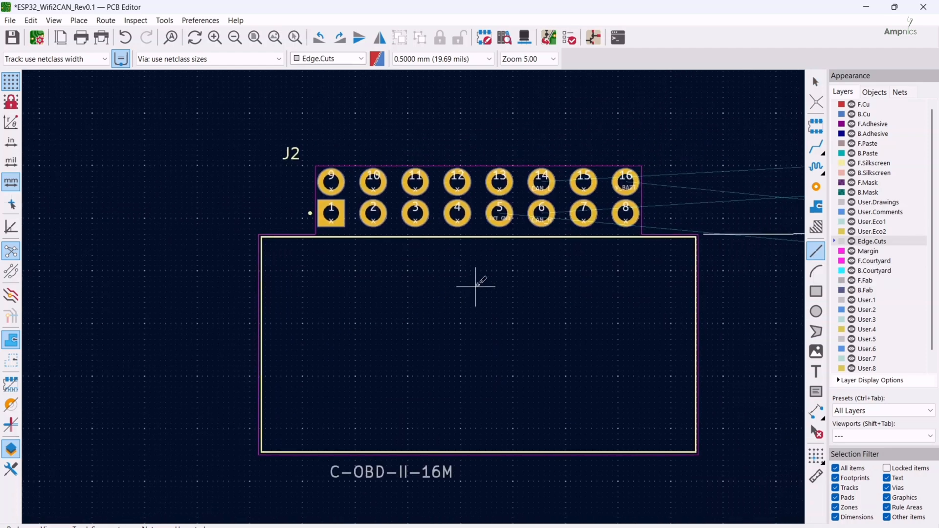
middle_click_drag(480, 283, 416, 325)
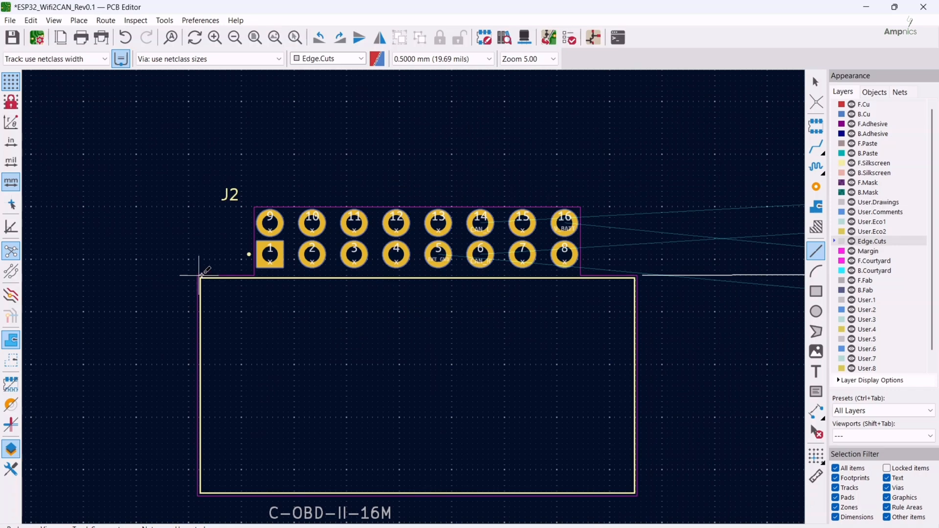
scroll(201, 275, "up", 1)
middle_click_drag(429, 283, 227, 280)
scroll(227, 278, "down", 1)
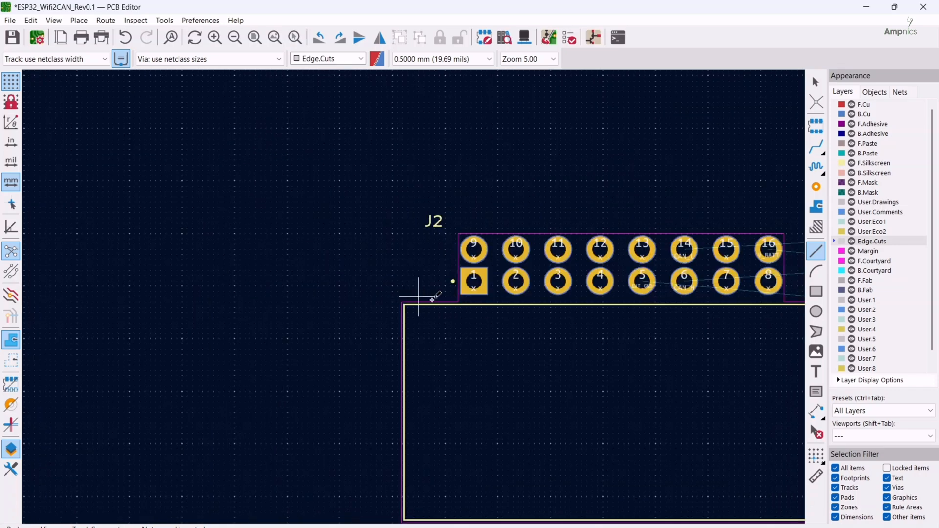
middle_click_drag(430, 294, 269, 289)
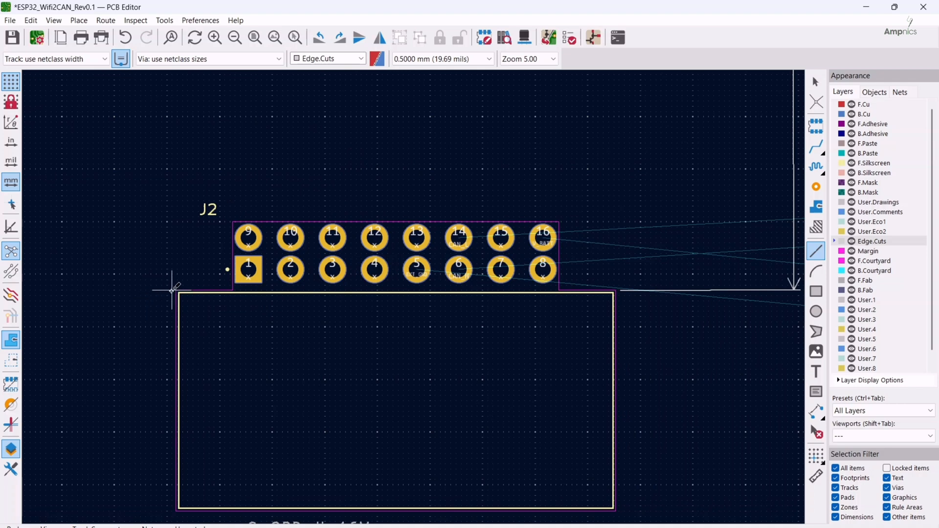
left_click(178, 291)
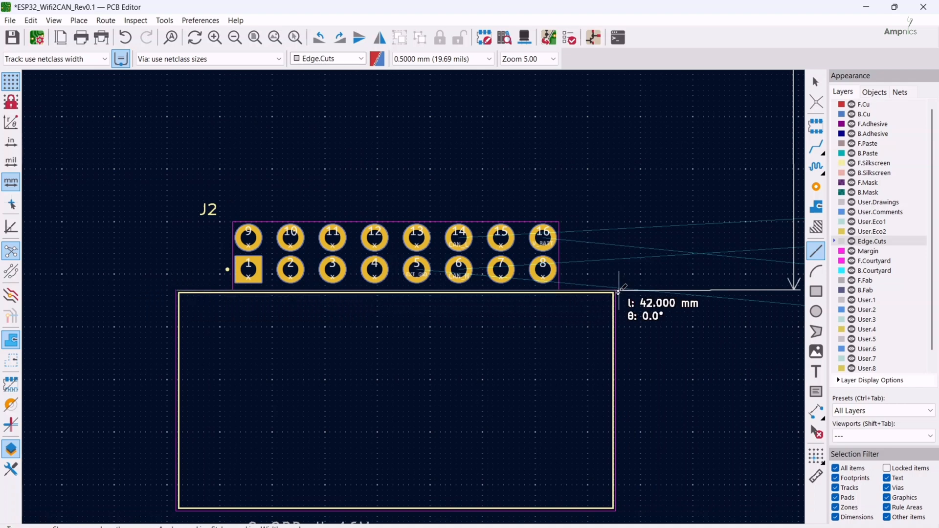
left_click(618, 291)
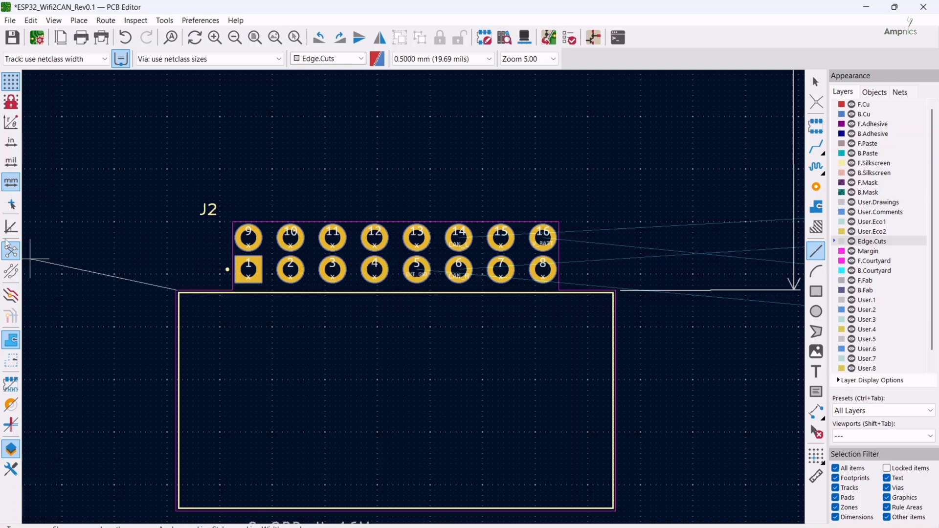
key("Home")
middle_click_drag(524, 273, 507, 330)
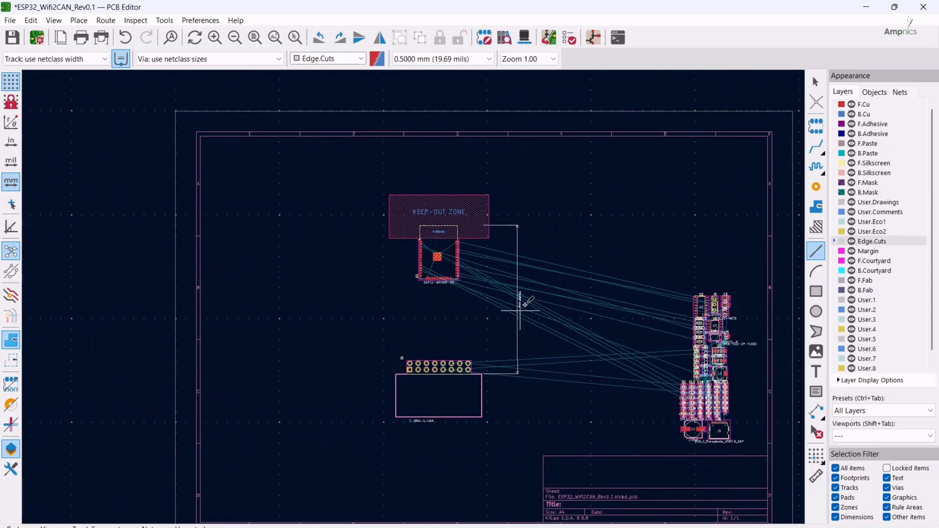
Draw a rectangular board outline about 74 mm tall around the ESP32 module and the J2 pads.
left_click(822, 293)
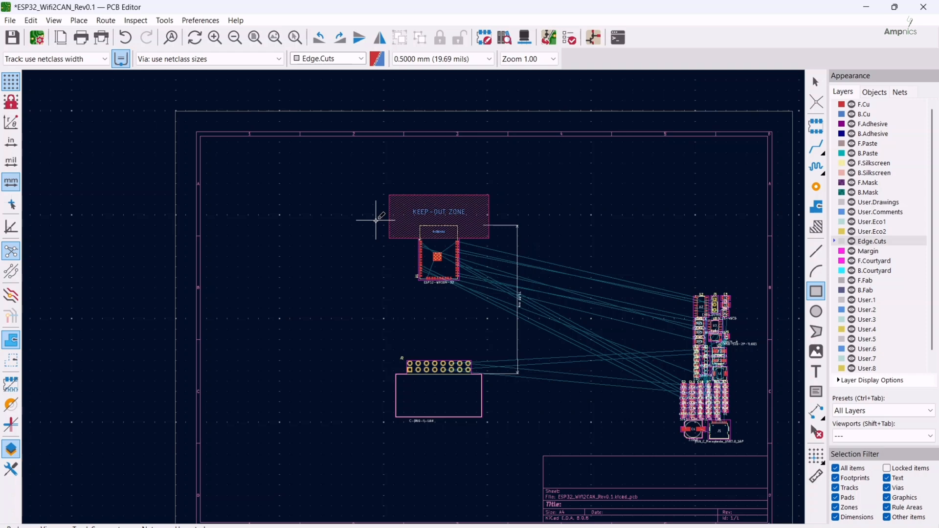
left_click(375, 221)
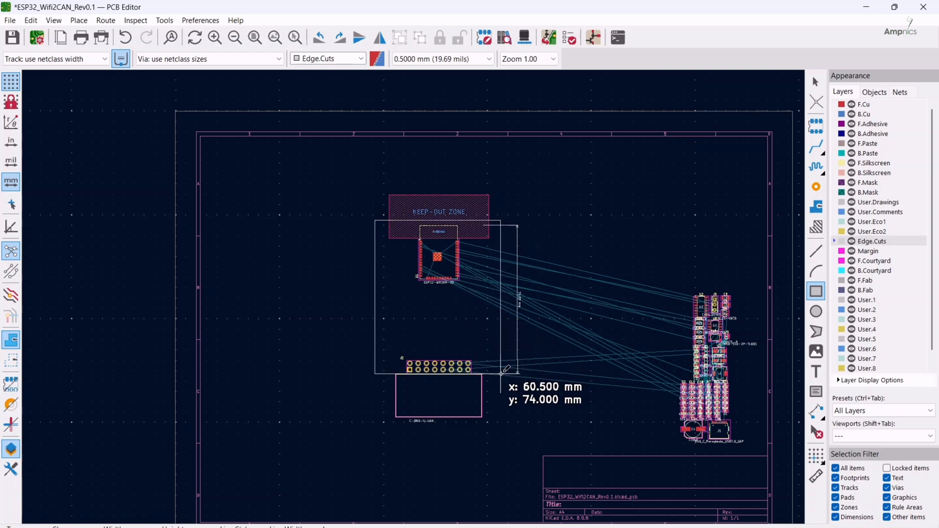
left_click(504, 374)
key("Escape")
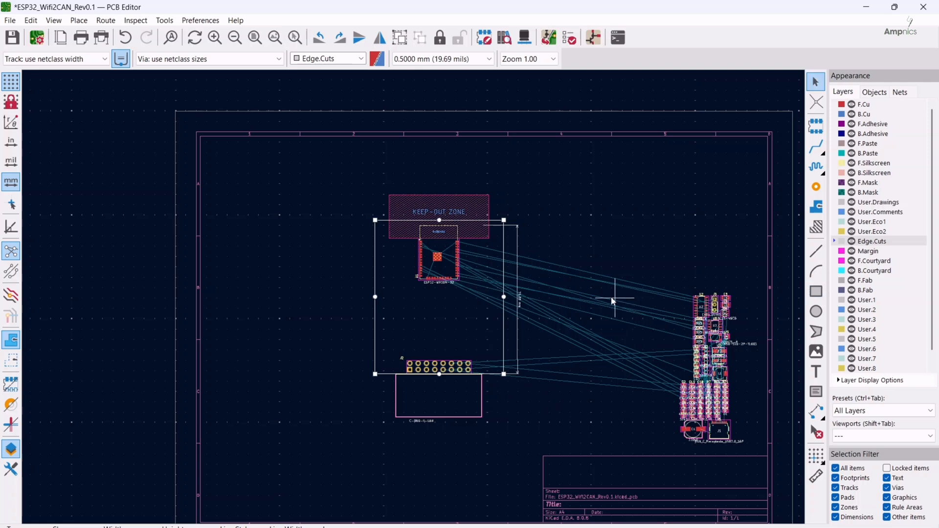
left_click(621, 323)
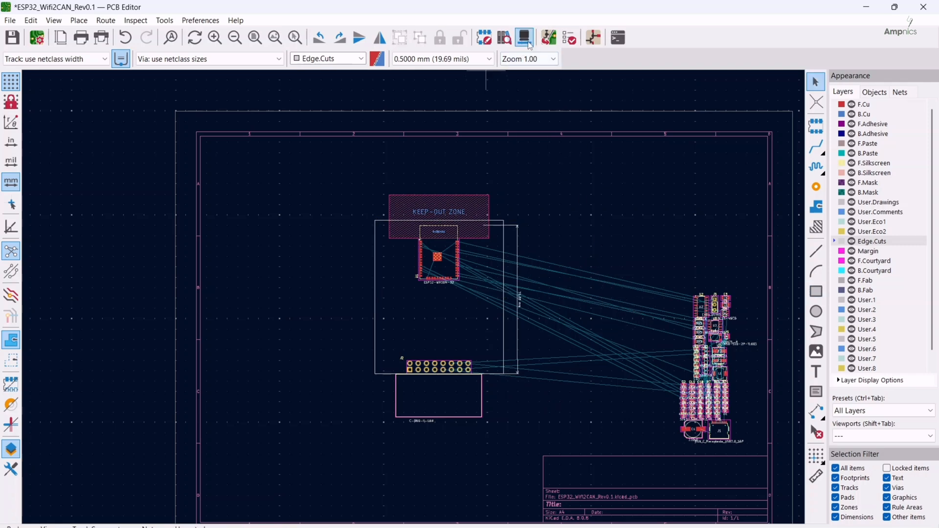
Inspect the rectangular board shape with the ESP32 module and J2 pads in the 3D Viewer.
left_click(525, 38)
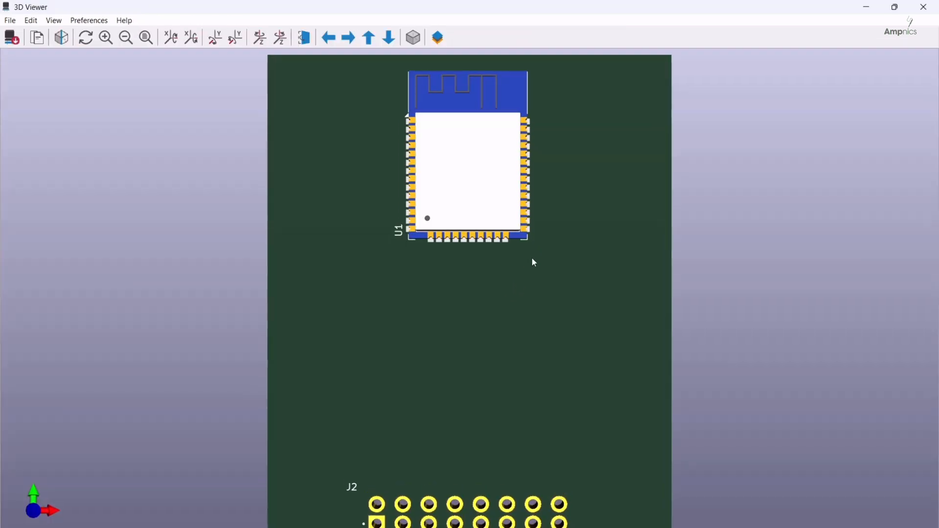
scroll(533, 263, "down", 6)
left_click_drag(550, 339, 583, 331)
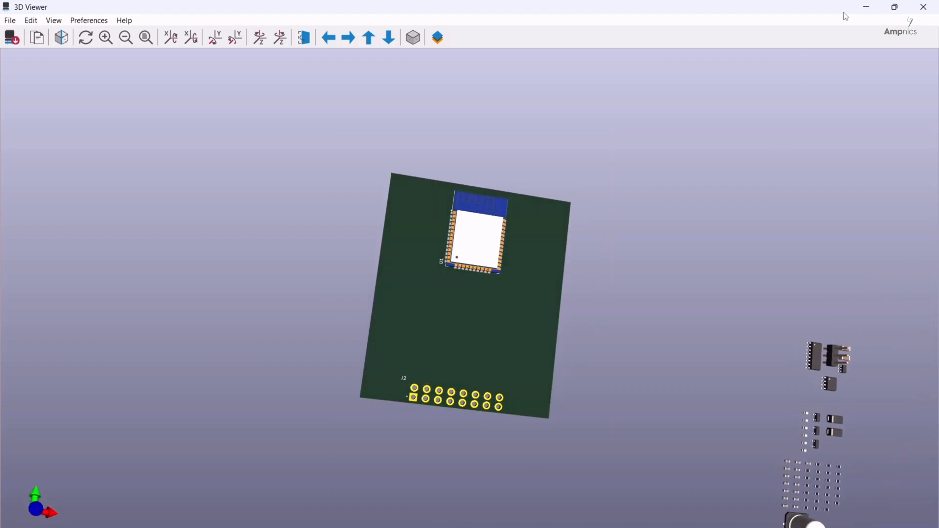
left_click(866, 7)
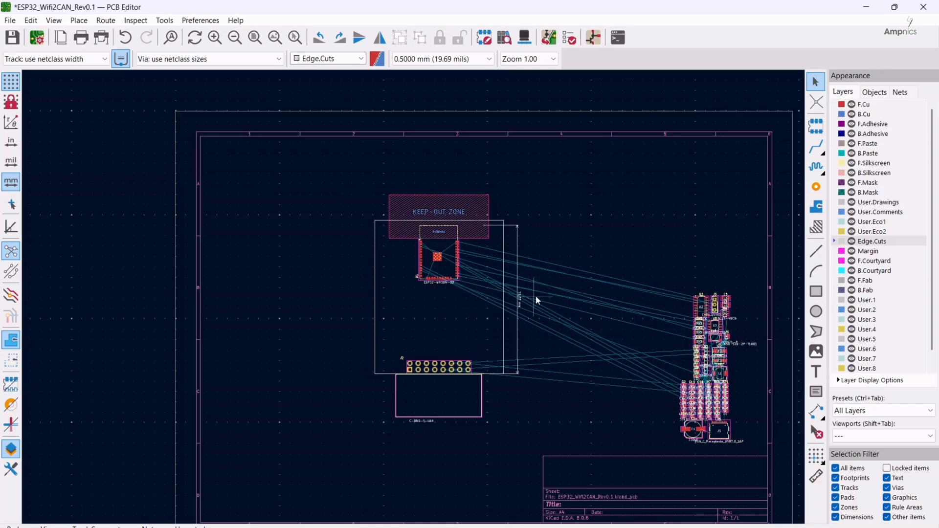
Delete the rectangular board outline.
left_click(375, 297)
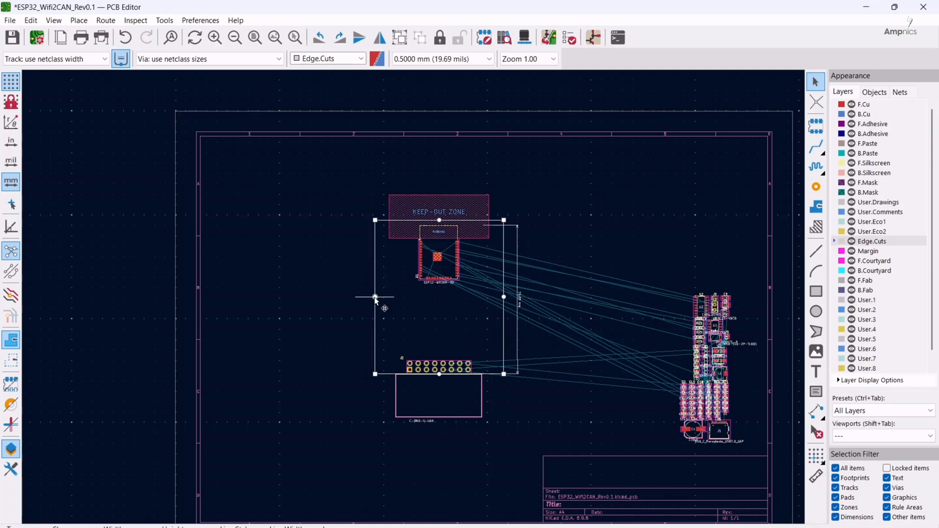
key("Delete")
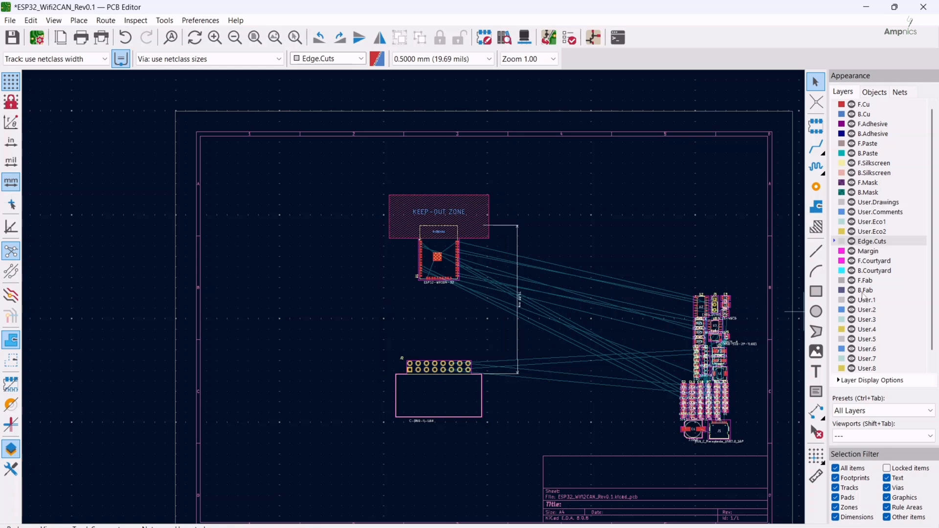
Draw an Edge.Cuts line about 41.5 mm long along the upper edge of the J2 connector body, between its corners.
left_click(816, 251)
scroll(480, 386, "up", 4)
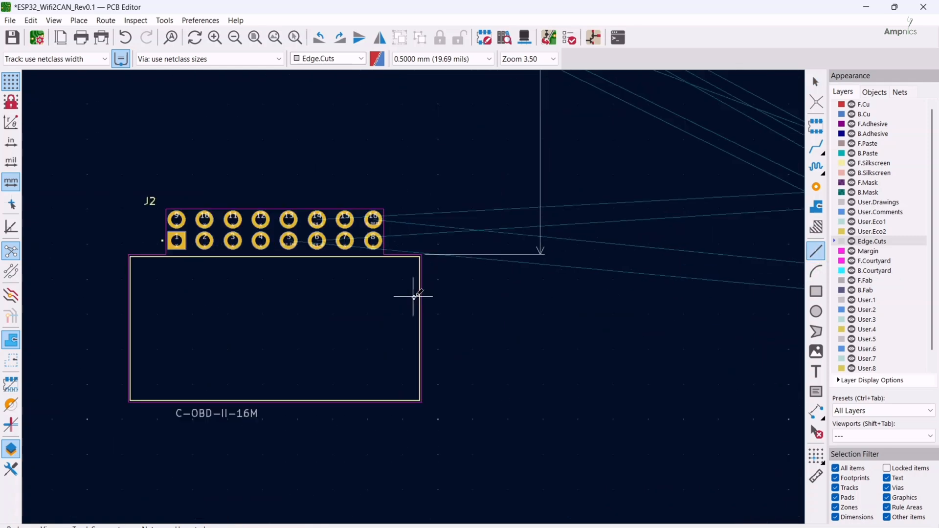
middle_click_drag(361, 297, 605, 284)
scroll(606, 284, "up", 1)
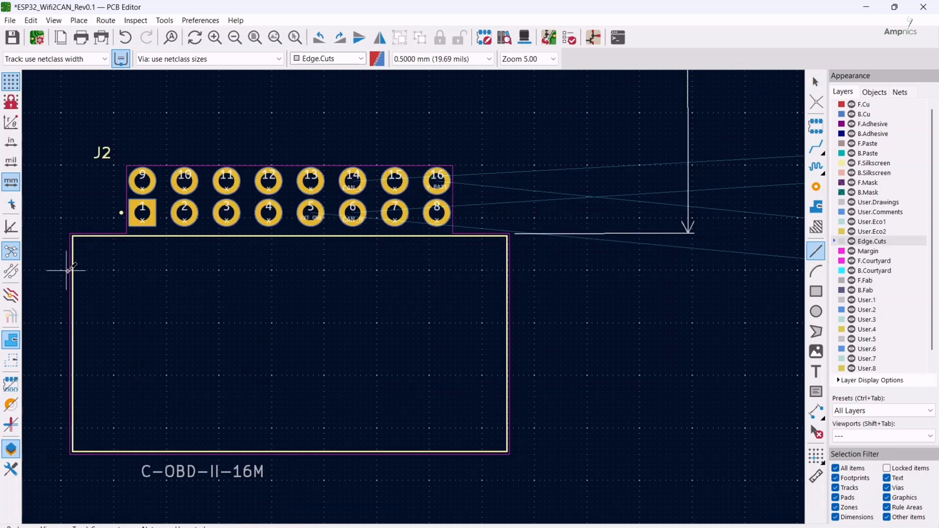
middle_click_drag(67, 270, 164, 275)
scroll(164, 275, "up", 1)
middle_click_drag(571, 304, 265, 302)
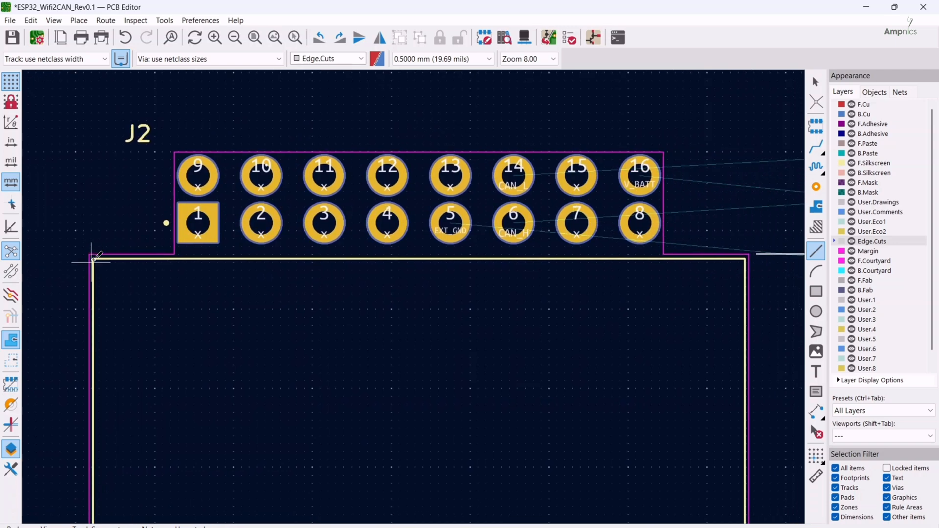
left_click(92, 254)
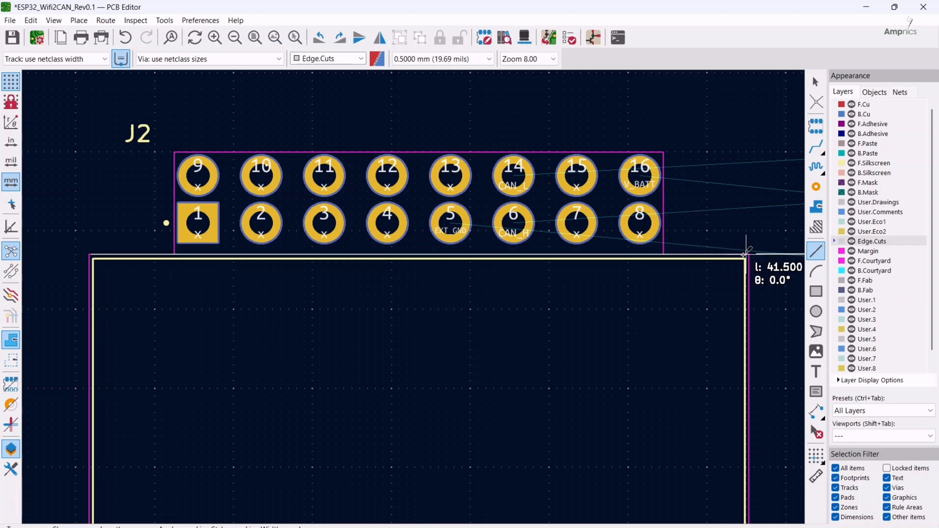
left_click(746, 254)
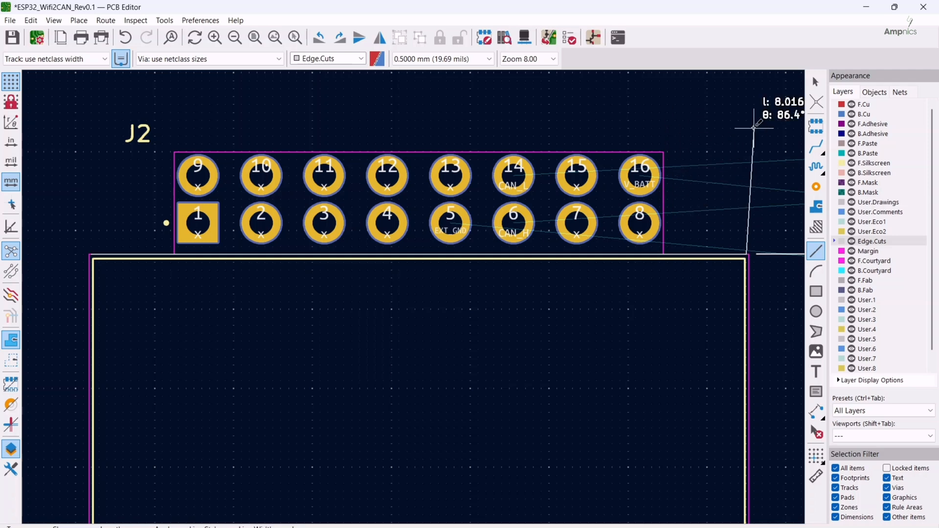
Continue the board outline from J2's upper right body corner 7 mm up, 3 mm right, 11 mm up and 1 mm left.
middle_click_drag(753, 132, 483, 318)
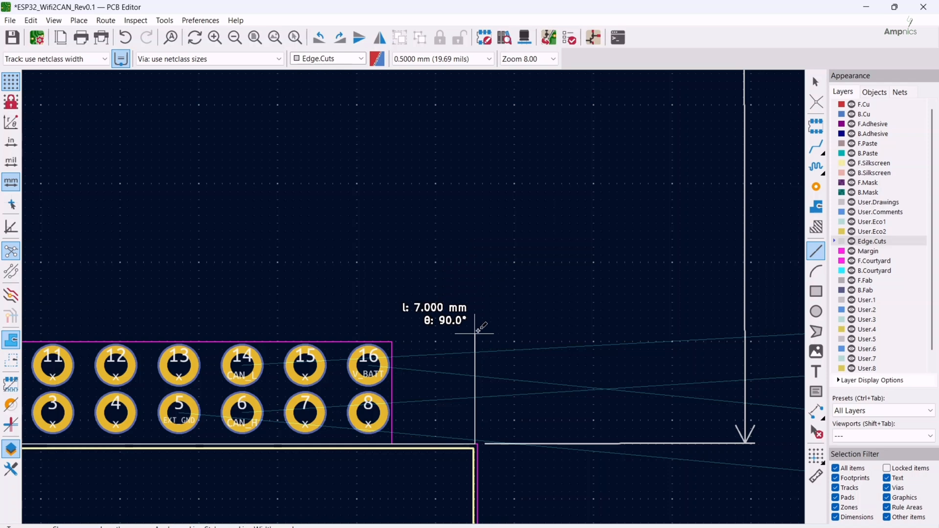
left_click(477, 332)
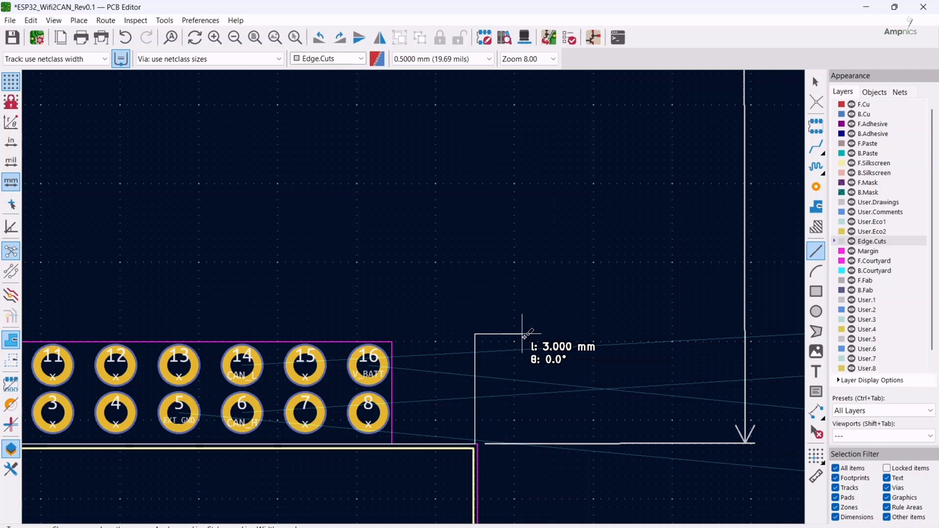
left_click(522, 335)
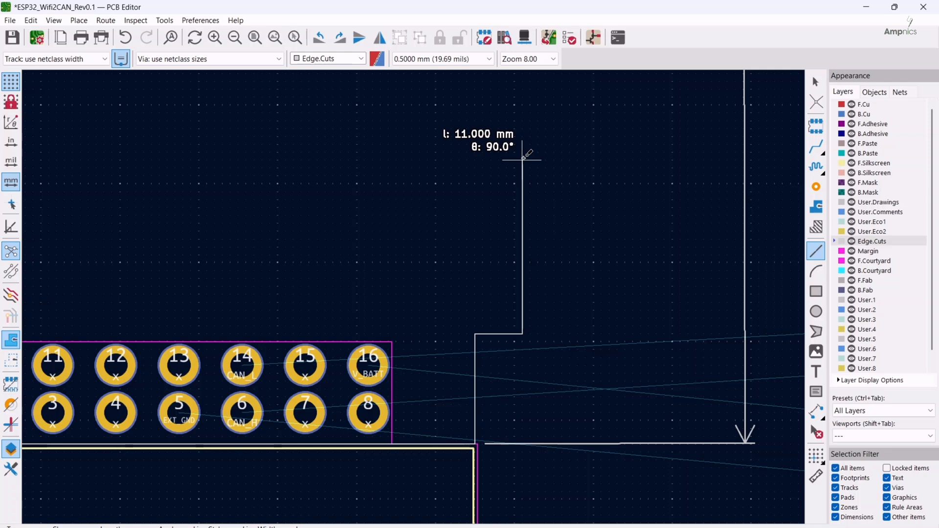
left_click(522, 159)
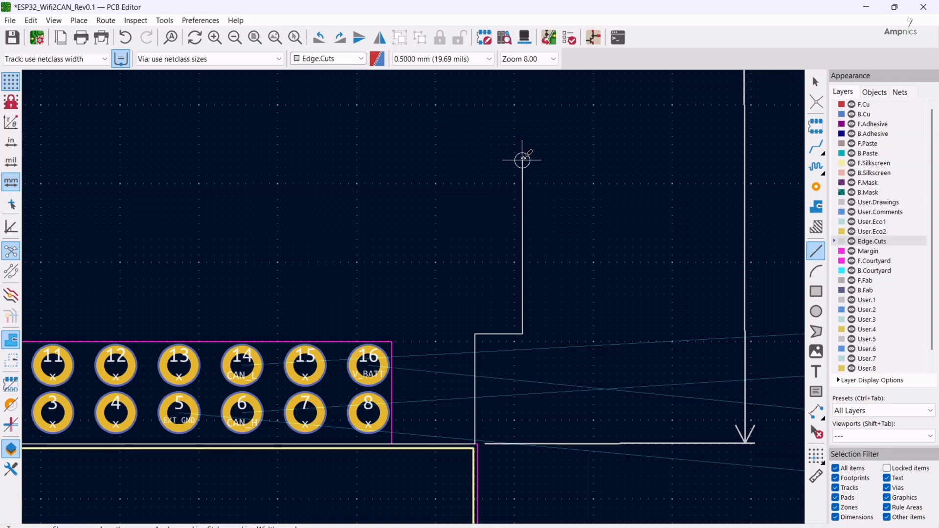
middle_click_drag(522, 159, 530, 294)
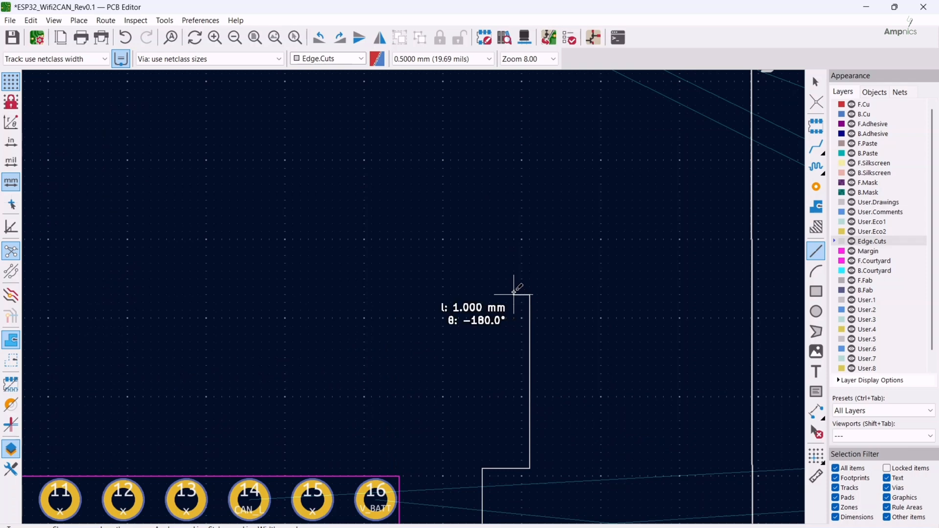
left_click(513, 294)
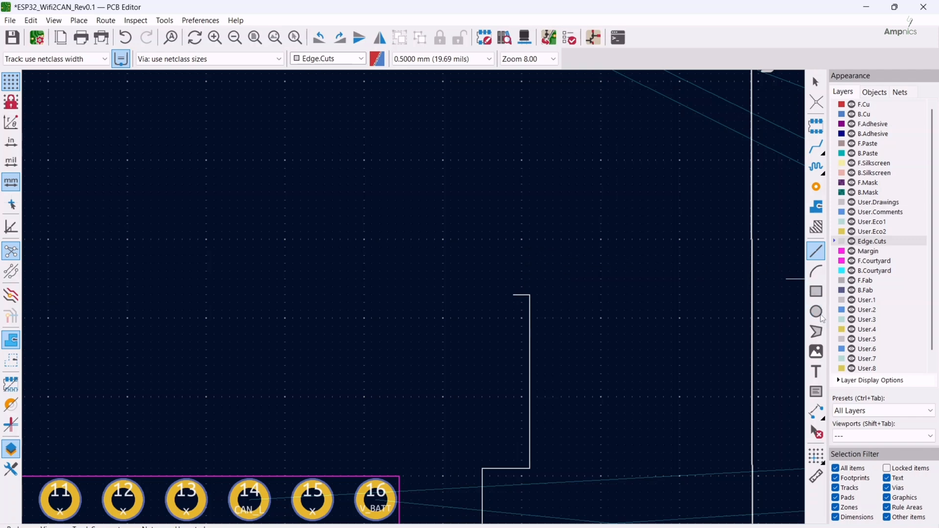
Draw a semicircular Edge.Cuts arc of 1 mm radius from the outline's open end, bulging left to form the notch.
left_click(814, 273)
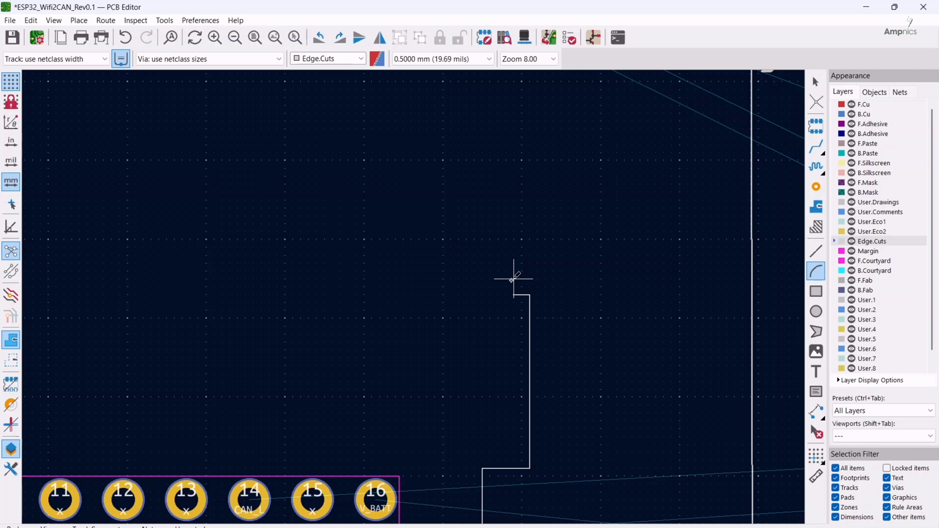
left_click(513, 279)
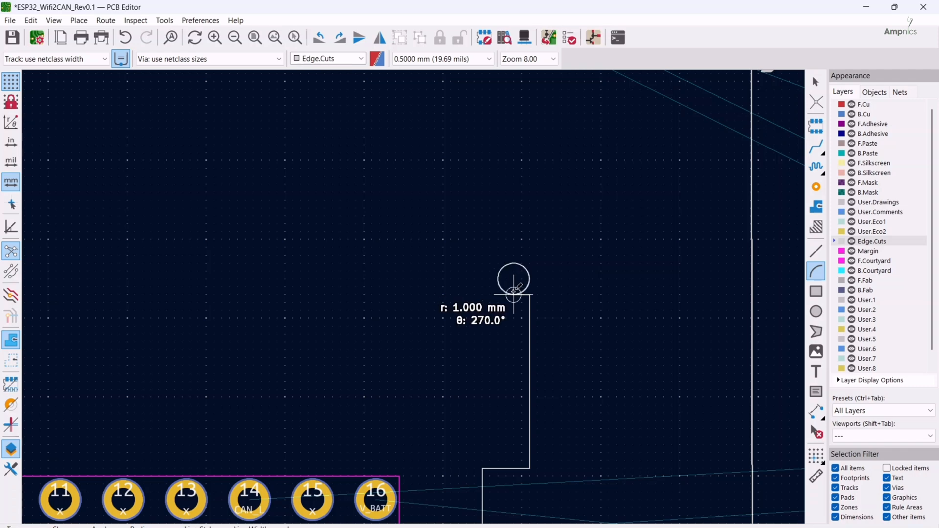
left_click(514, 294)
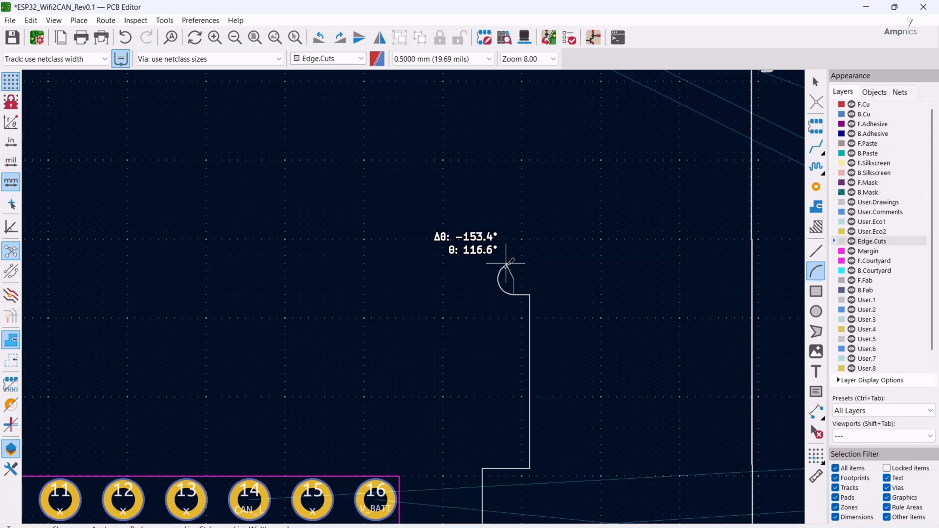
left_click(514, 263)
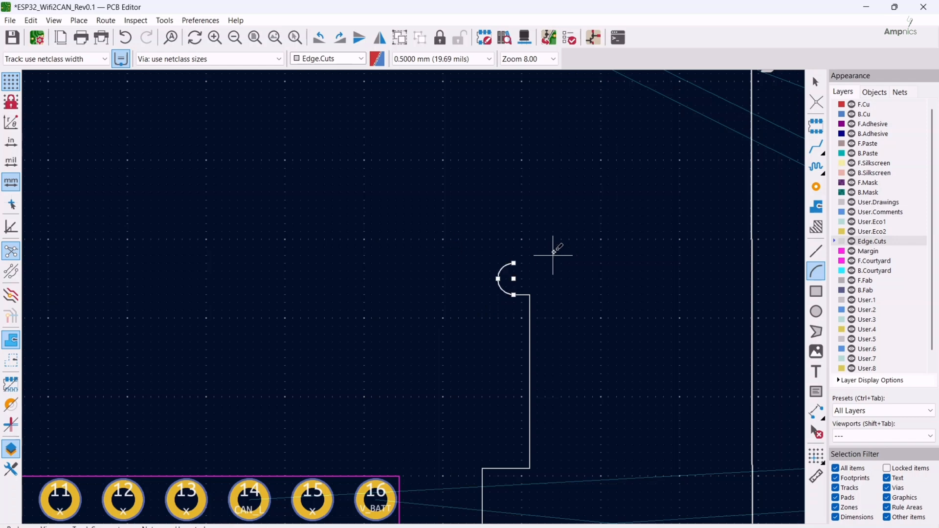
key("Escape")
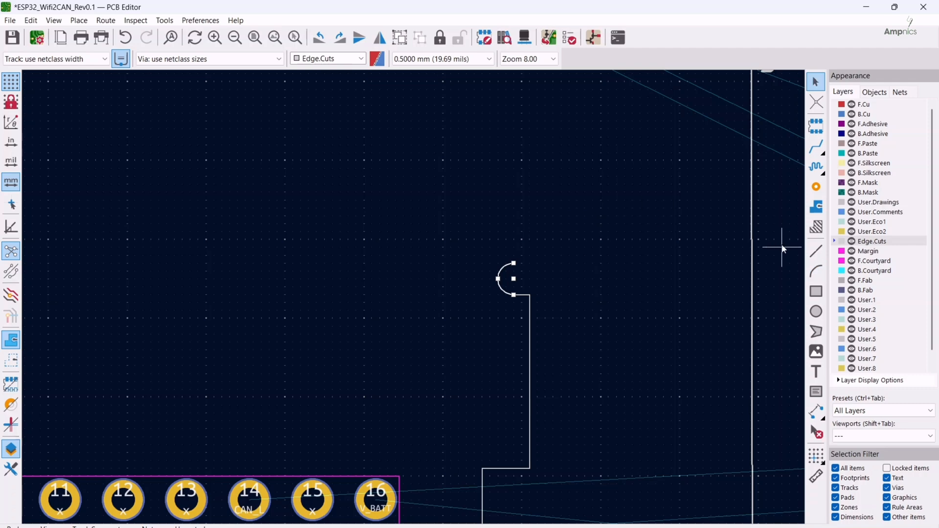
Continue the board outline from the arc's upper end 1 mm right, 40 mm up and 1 mm left.
left_click(816, 251)
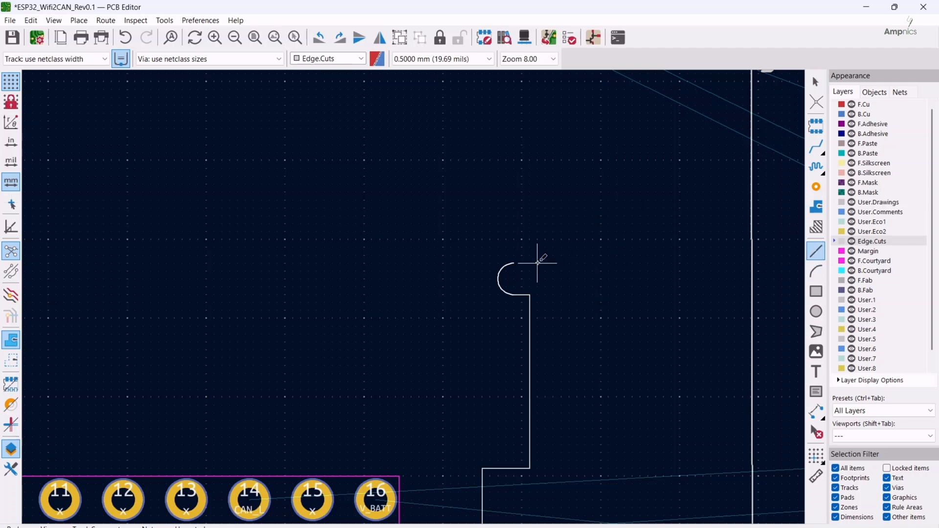
left_click(514, 263)
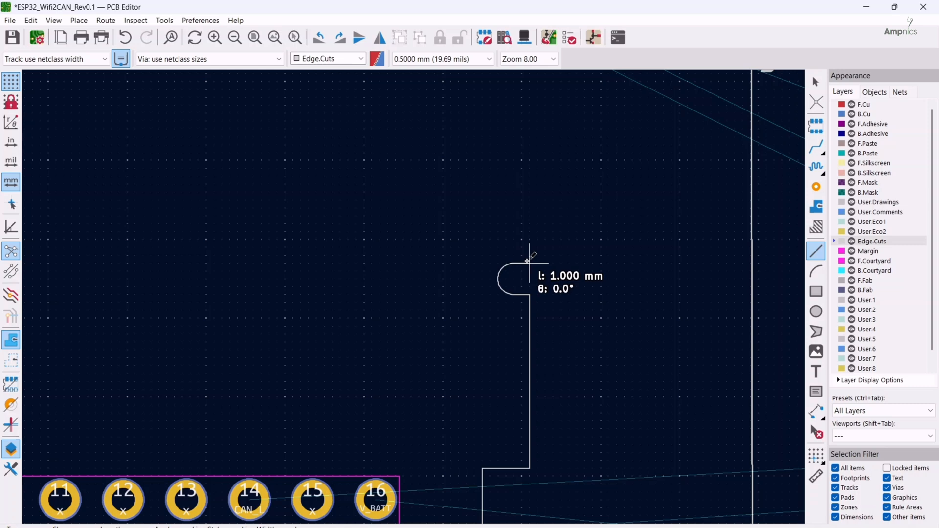
scroll(524, 119, "down", 5)
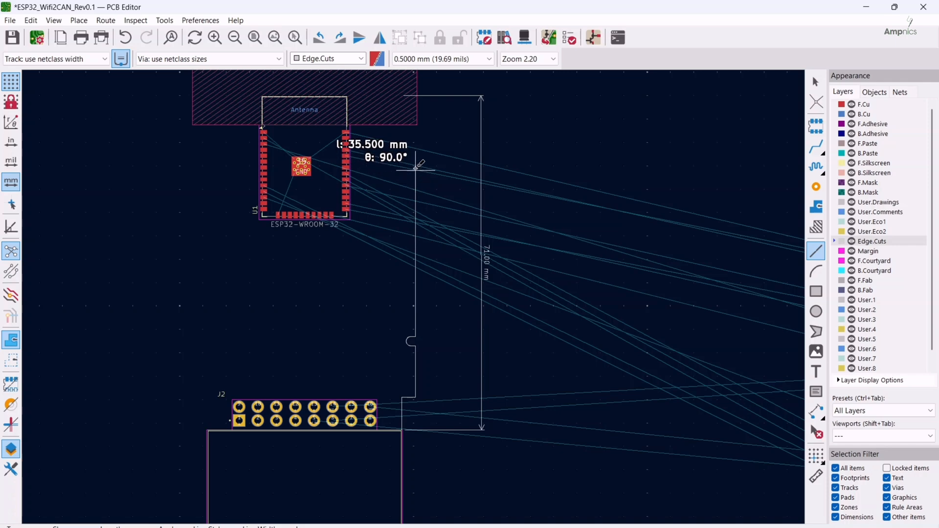
scroll(416, 159, "up", 4)
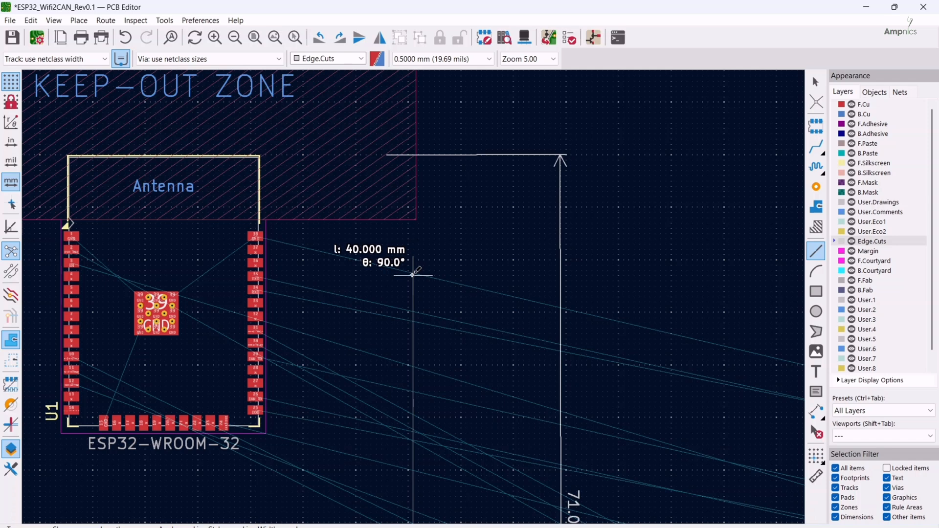
left_click(412, 275)
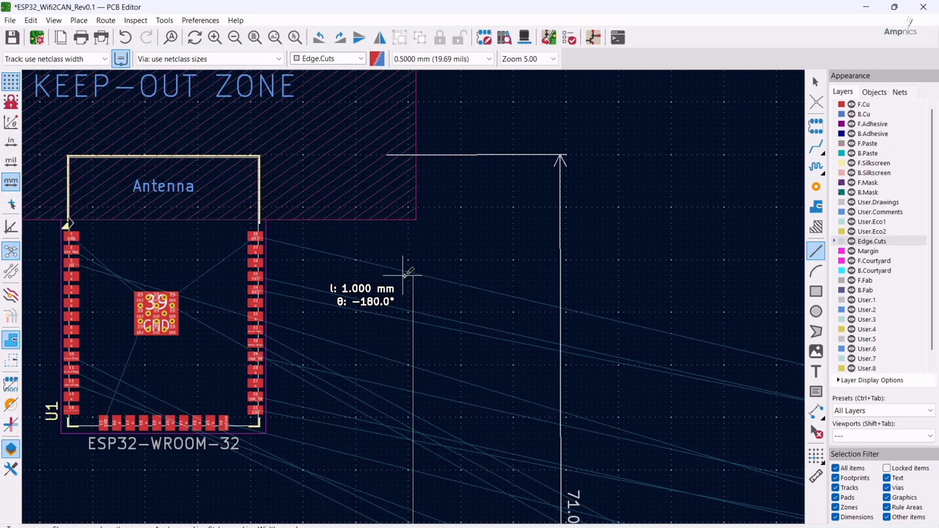
left_click(403, 275)
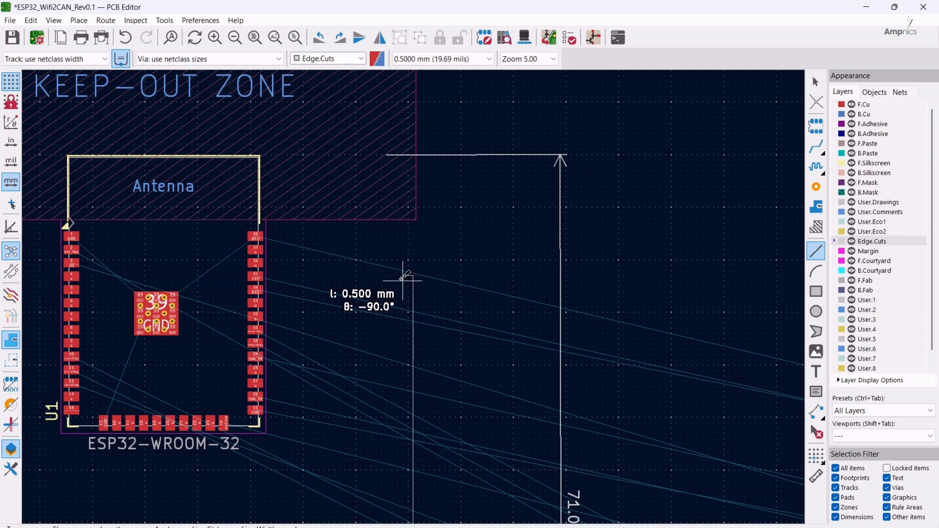
key("Escape")
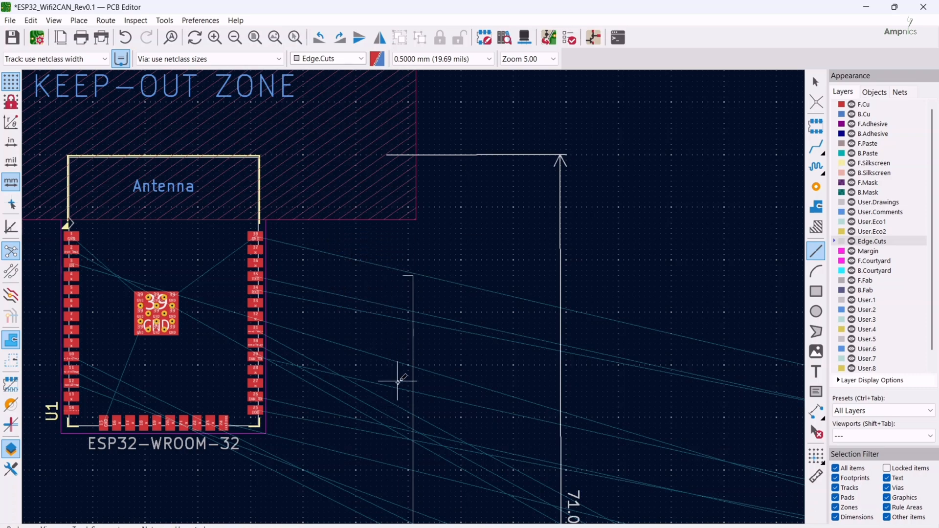
scroll(398, 377, "down", 2)
key("Escape")
Duplicate the lower notch arc and place the copy at the open end of the upper 1 mm stub.
scroll(446, 404, "up", 5)
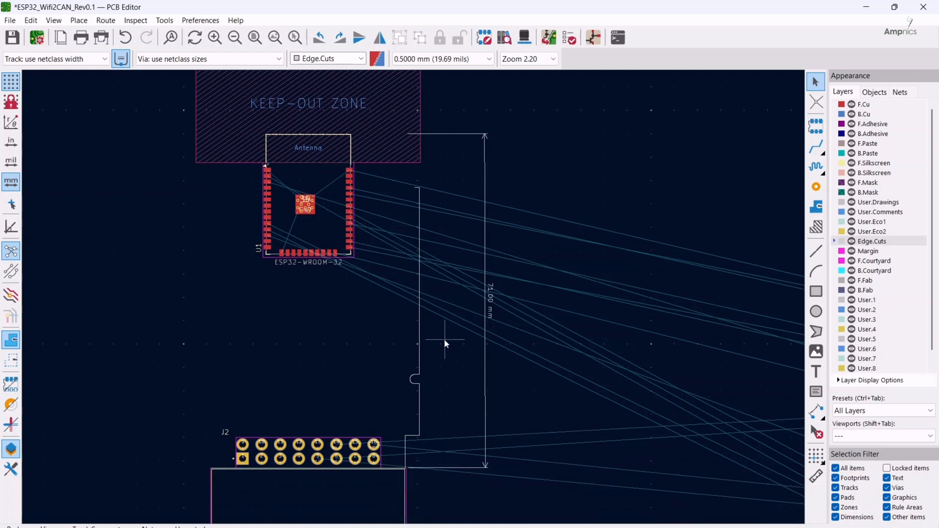
left_click(336, 308)
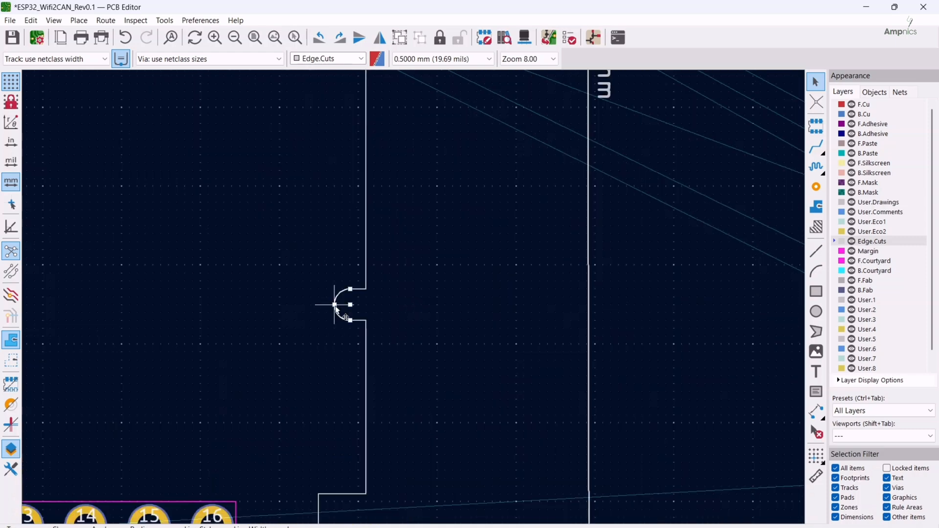
key("ctrl+d")
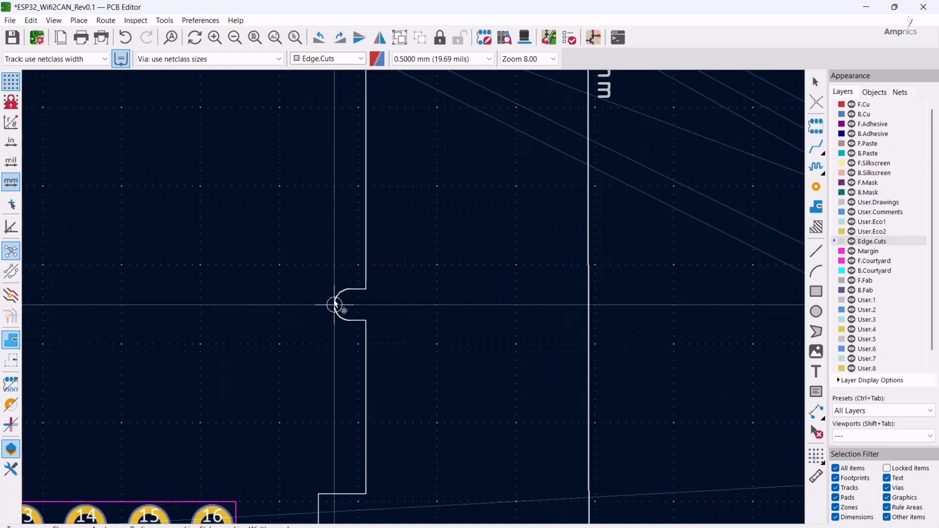
scroll(309, 163, "down", 2)
middle_click_drag(417, 236, 431, 470)
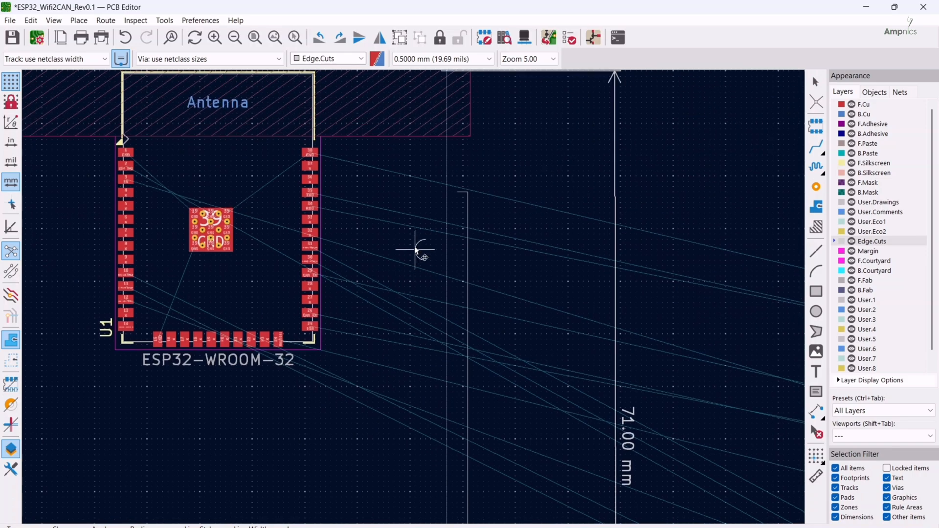
middle_click_drag(432, 190, 429, 303)
scroll(429, 302, "up", 3)
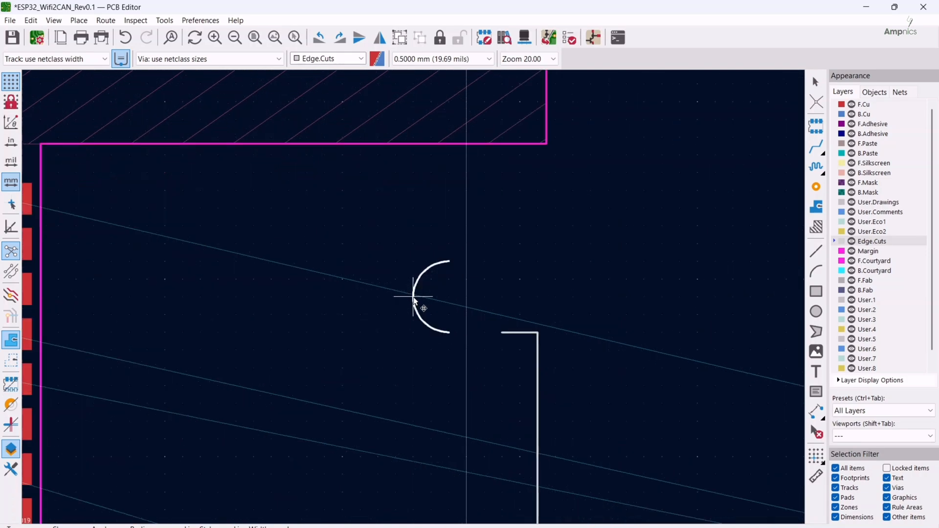
left_click(468, 299)
Complete the upper notch with a 1 mm Edge.Cuts line to the right from the copied arc's upper end.
middle_click_drag(562, 252, 501, 289)
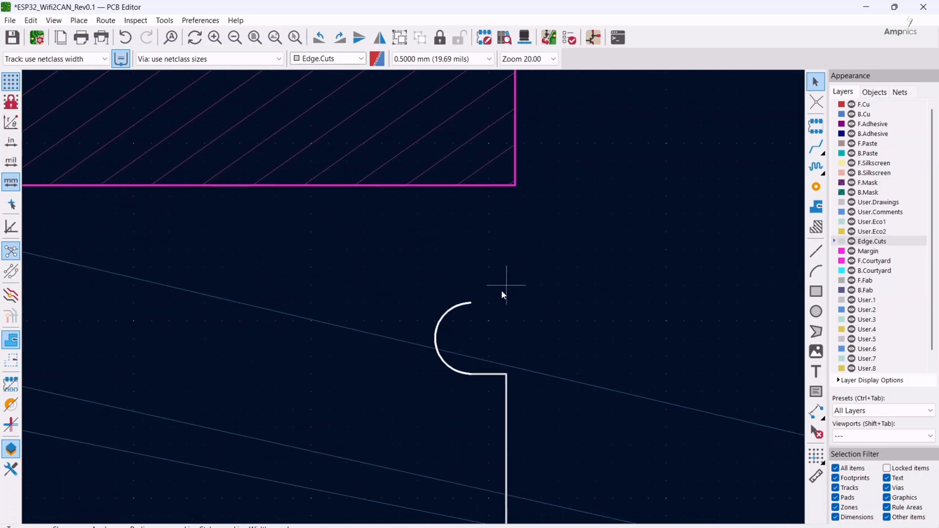
left_click(816, 251)
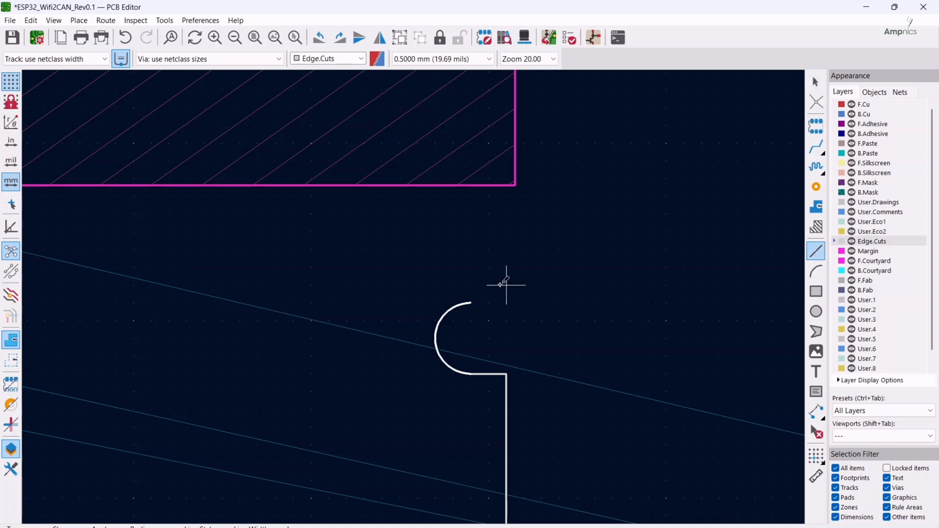
left_click(471, 303)
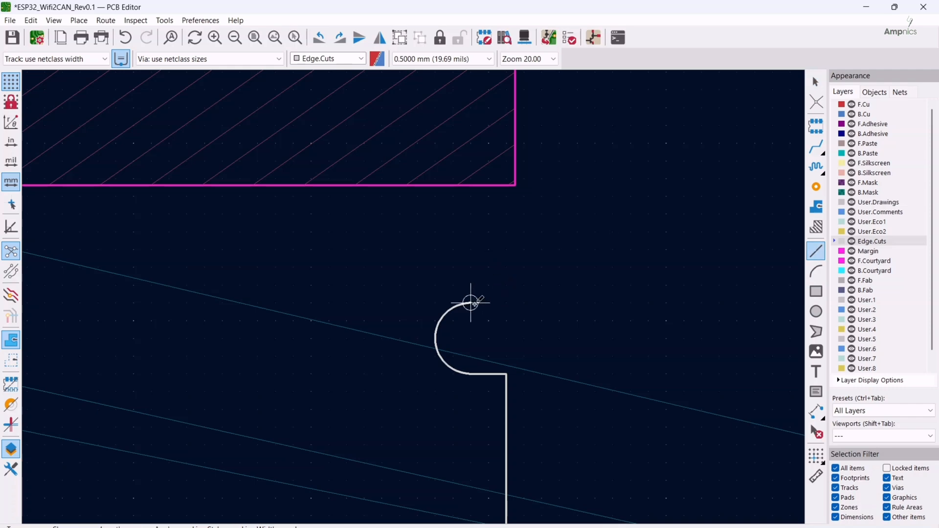
left_click(507, 303)
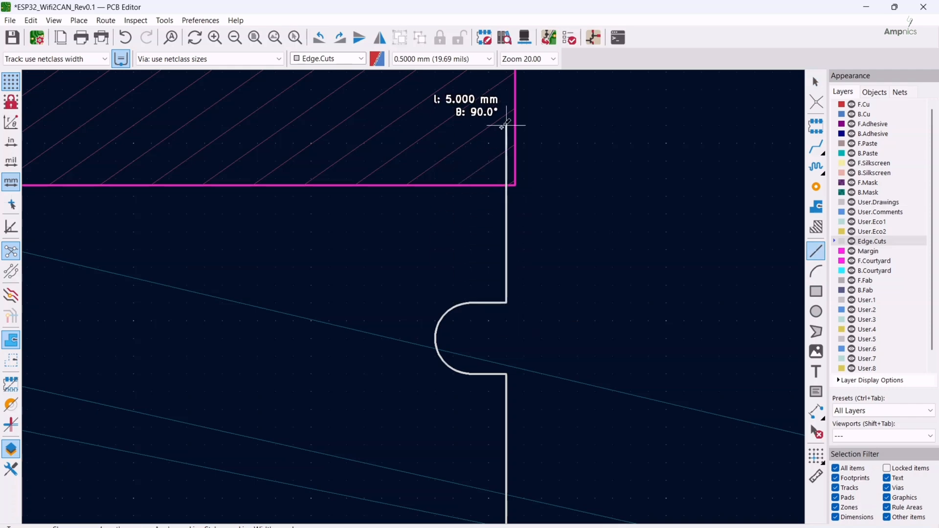
scroll(502, 127, "down", 3)
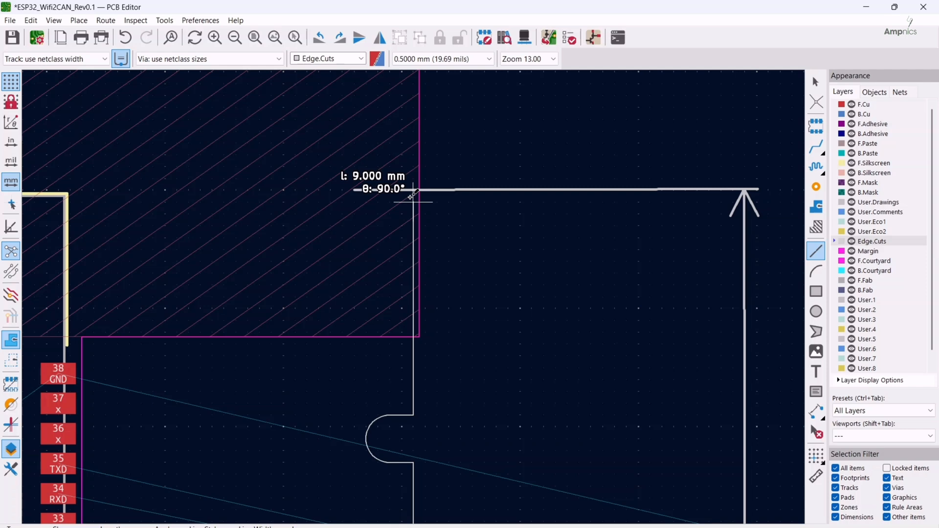
left_click(414, 202)
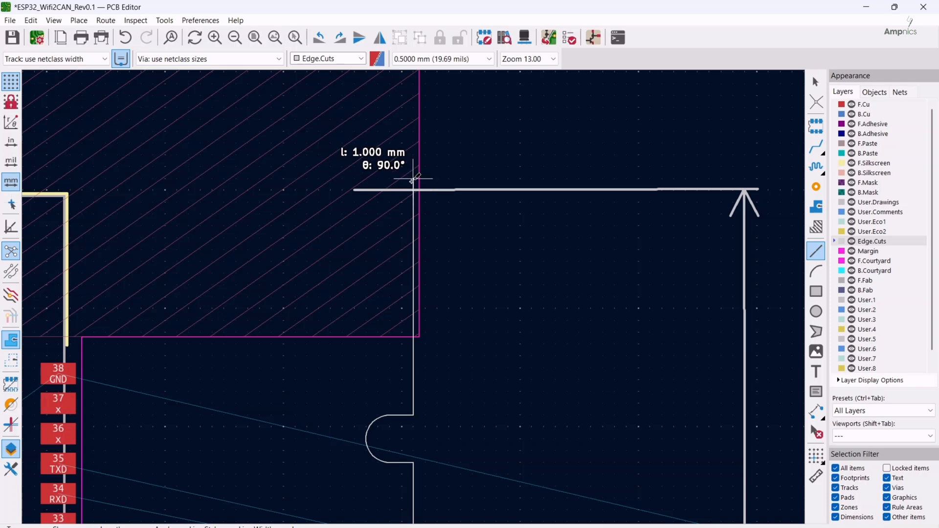
key("Escape")
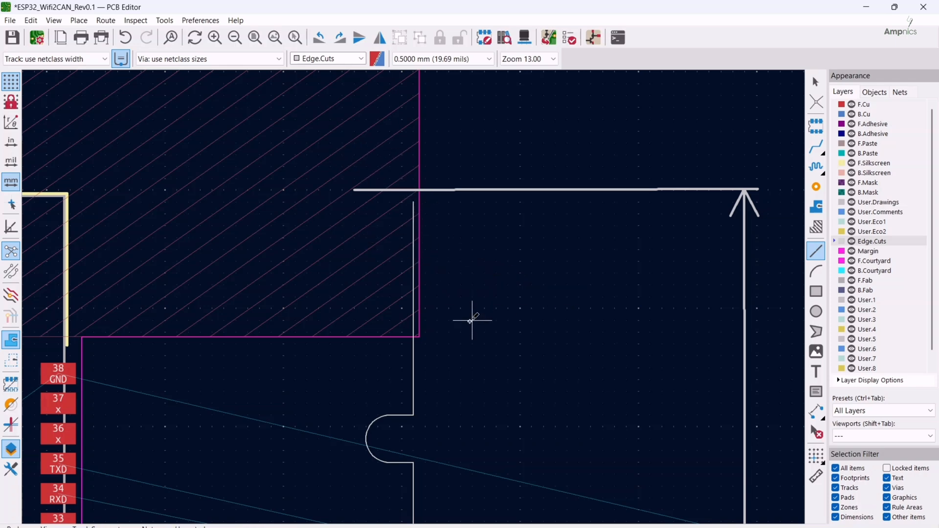
key("Escape")
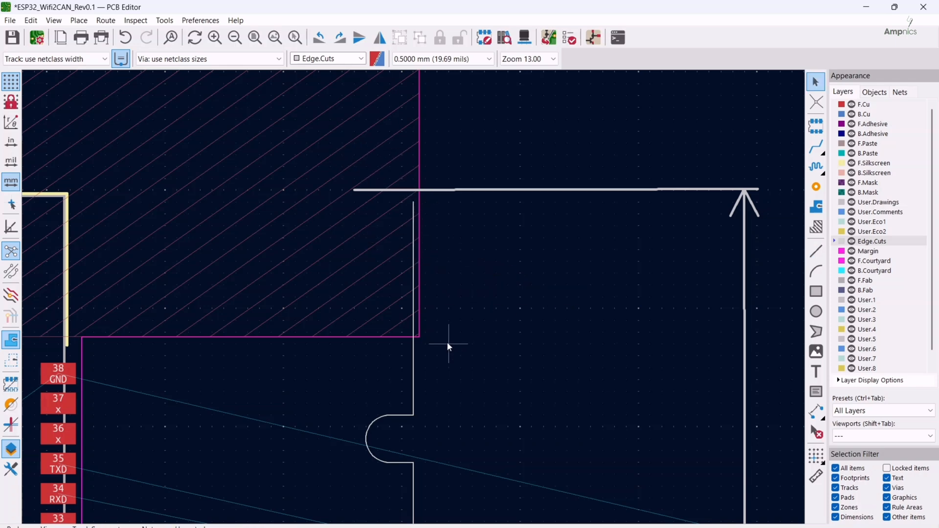
left_click(413, 380)
key("Delete")
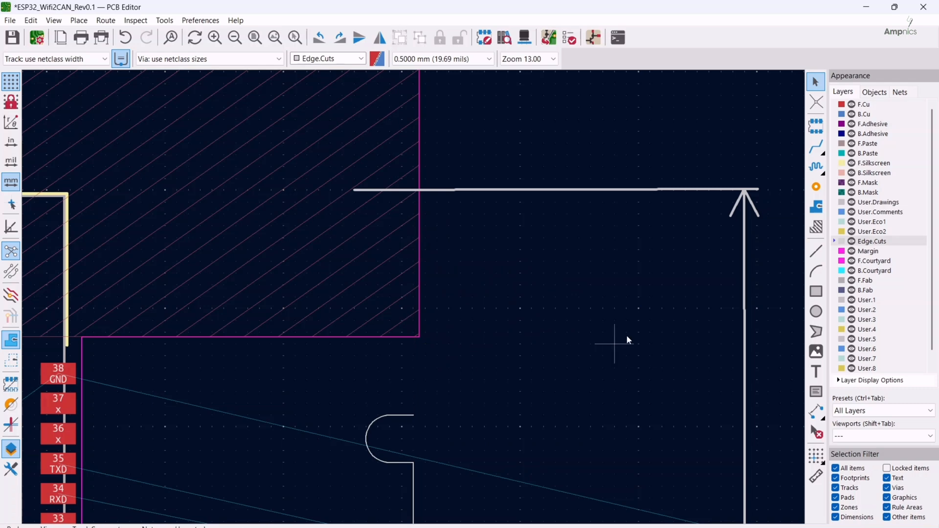
Extend the outline 9.5 mm up from the upper notch and left to just outside the ESP32 antenna's right edge.
left_click(816, 251)
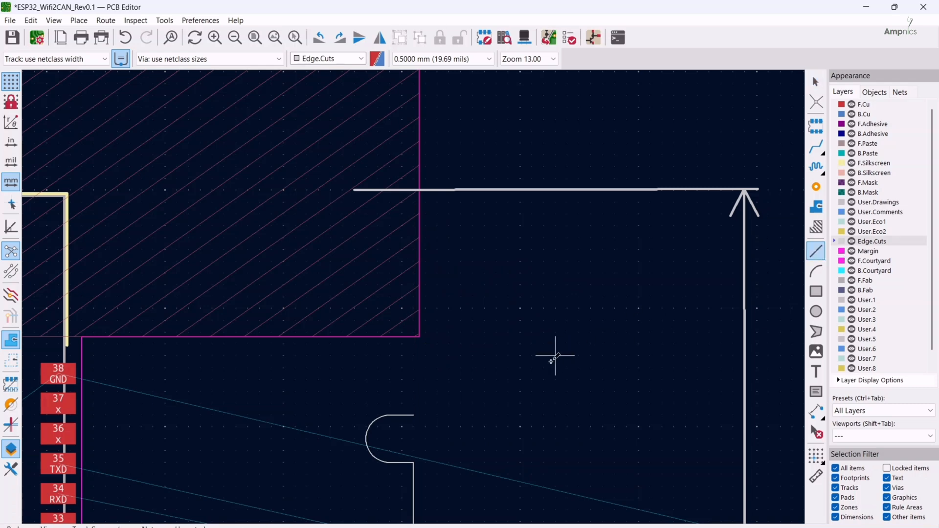
left_click(414, 415)
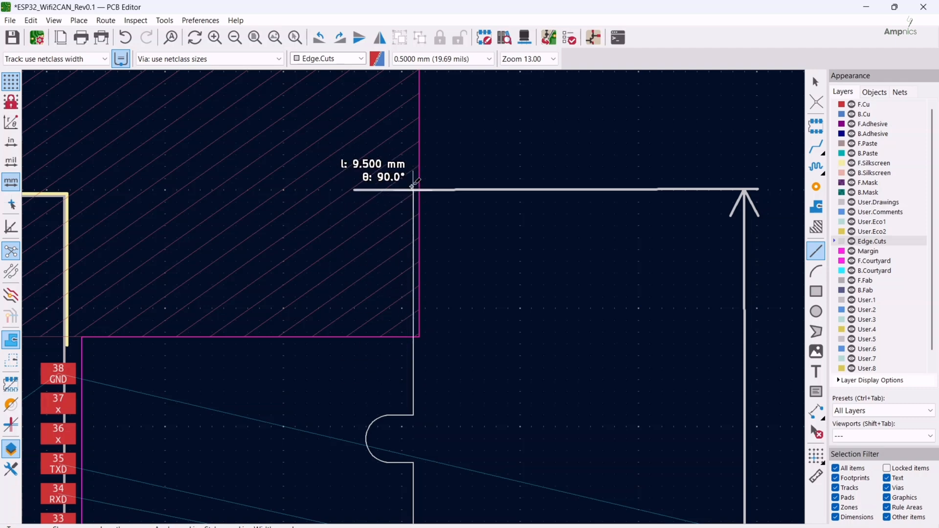
left_click(413, 189)
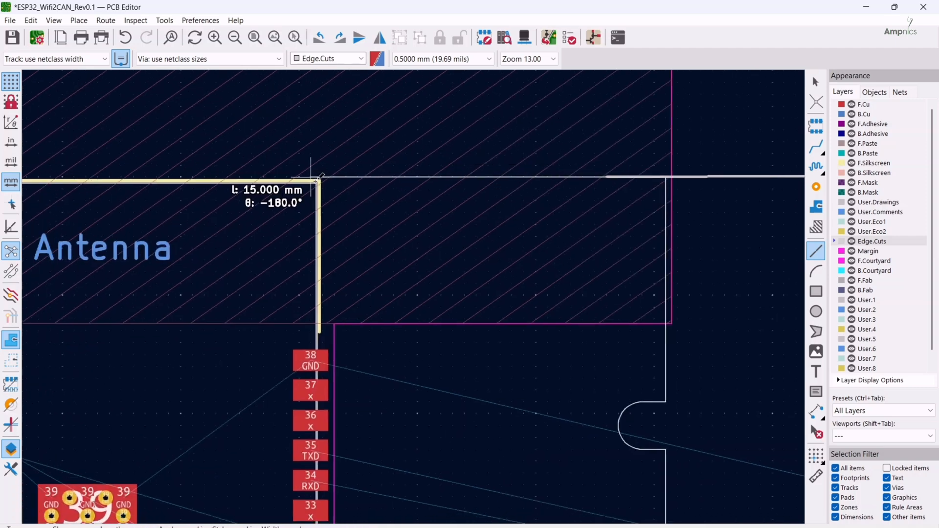
middle_click_drag(138, 178, 301, 180)
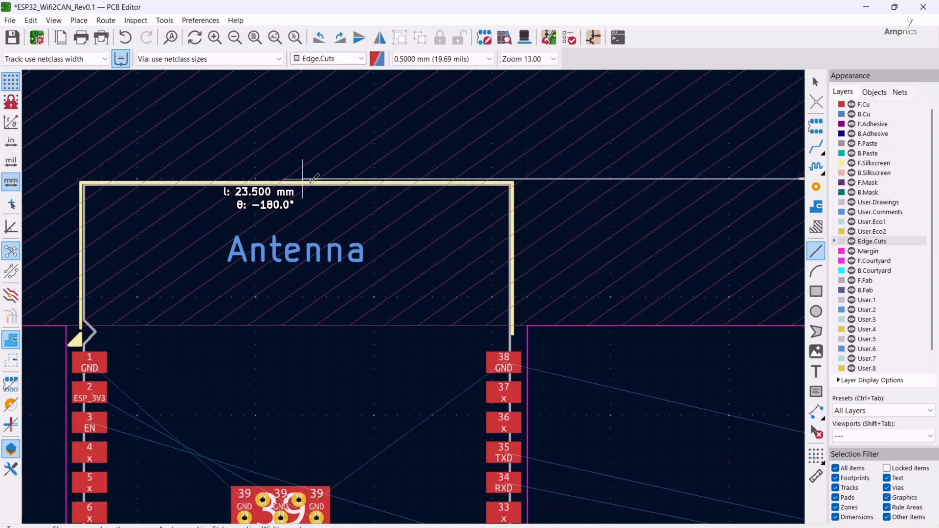
left_click(515, 178)
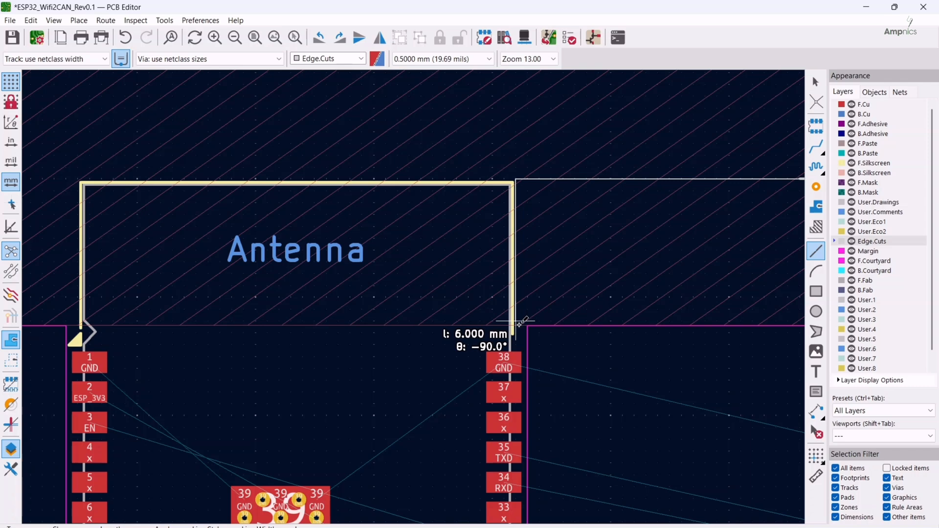
Outline the cutout around the ESP32 antenna 6 mm down, 18.5 mm left and 6 mm back up.
left_click(516, 322)
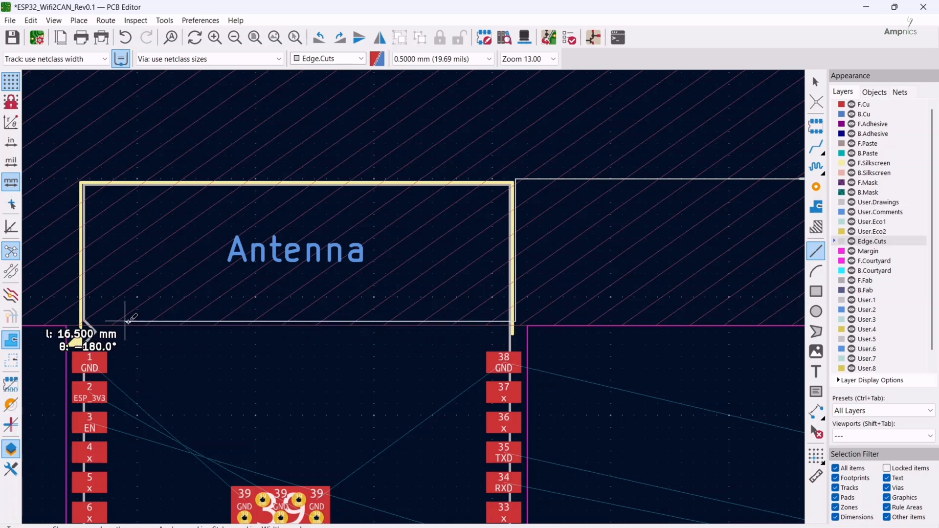
middle_click_drag(79, 318, 198, 323)
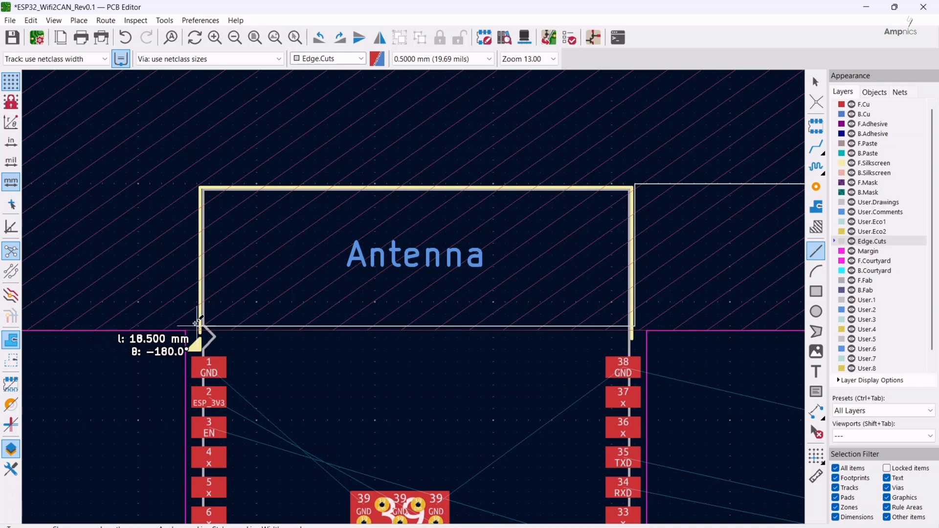
left_click(197, 324)
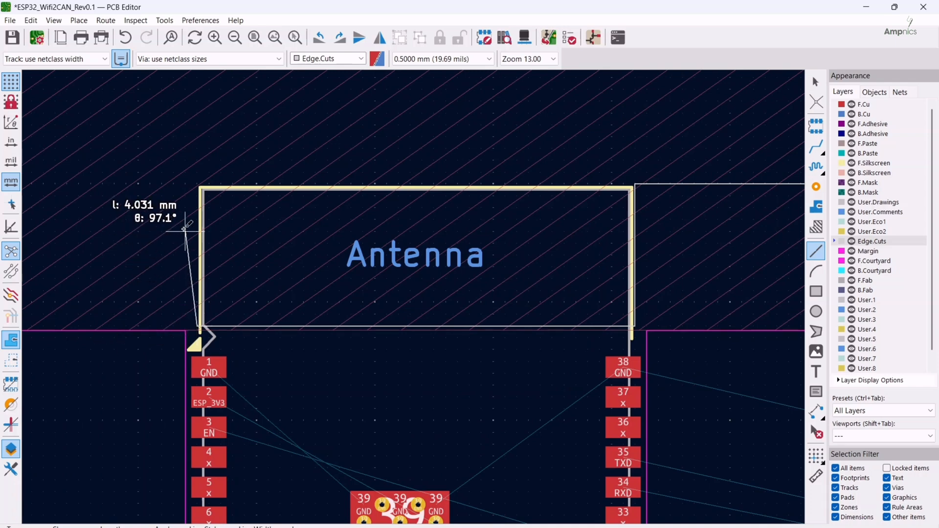
left_click(197, 186)
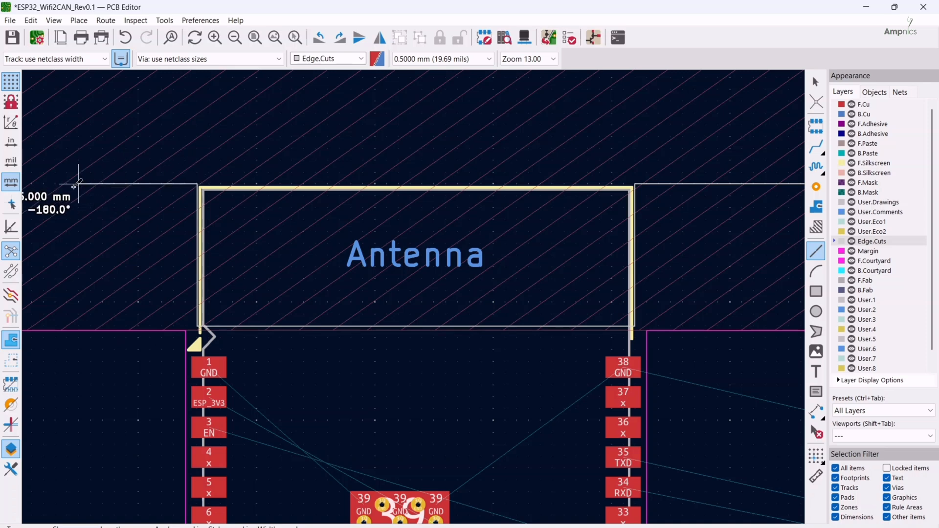
Extend the Edge.Cuts outline 14.5 mm left from the upper-left end of the antenna cutout.
middle_click_drag(77, 184, 293, 195)
scroll(293, 195, "down", 3)
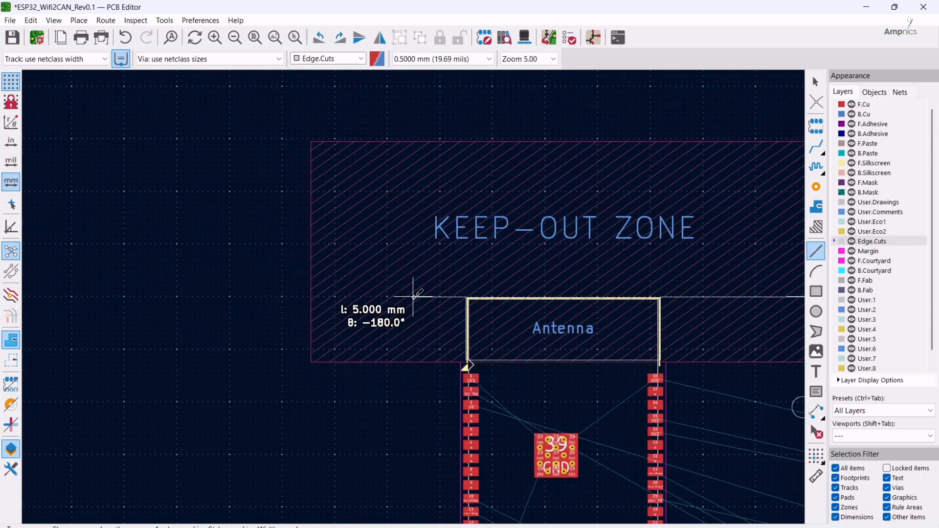
scroll(413, 296, "up", 3)
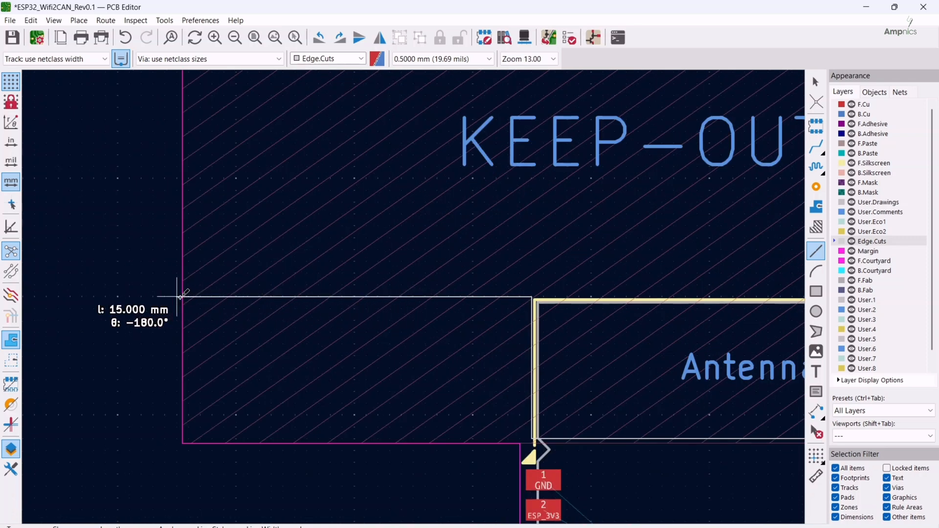
scroll(183, 296, "up", 3)
scroll(414, 296, "down", 2)
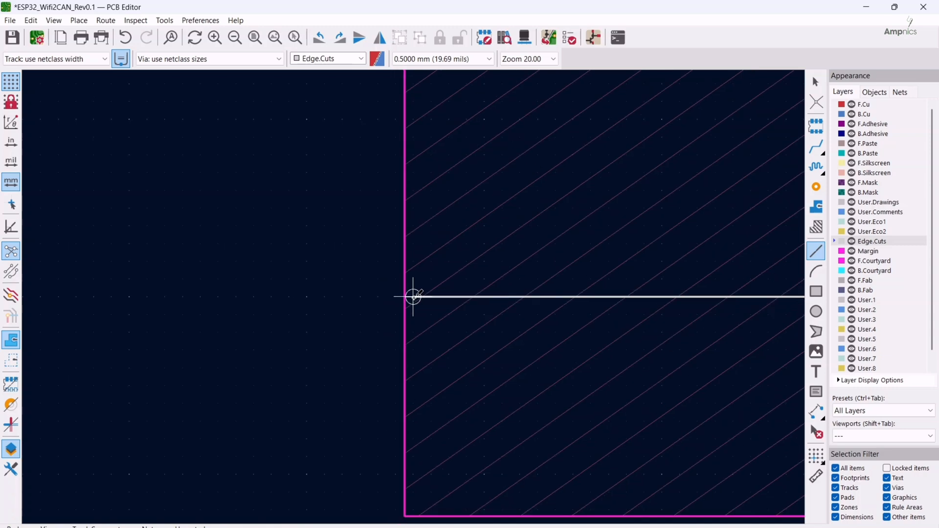
scroll(414, 296, "down", 3)
middle_click_drag(551, 293, 368, 326)
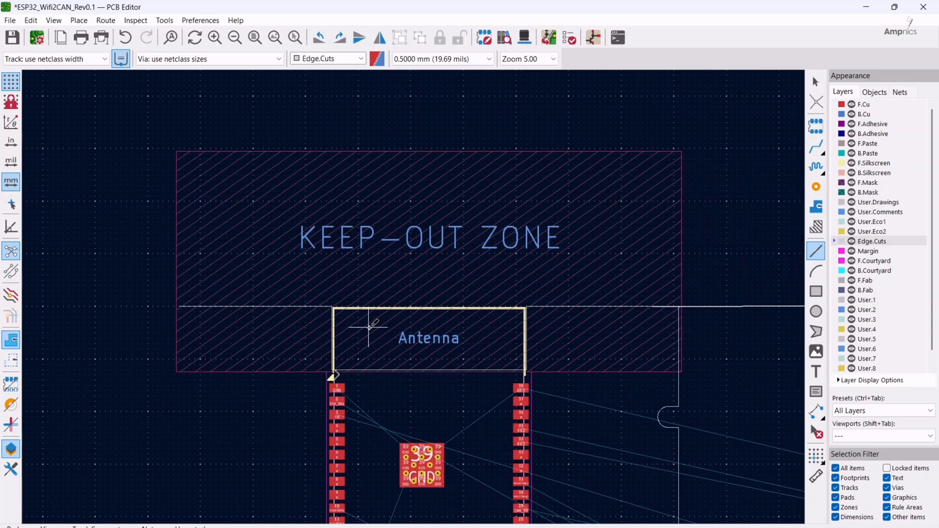
Compare the segment lengths of the board's top edge on both sides of the antenna cutout.
middle_click_drag(607, 310, 499, 251)
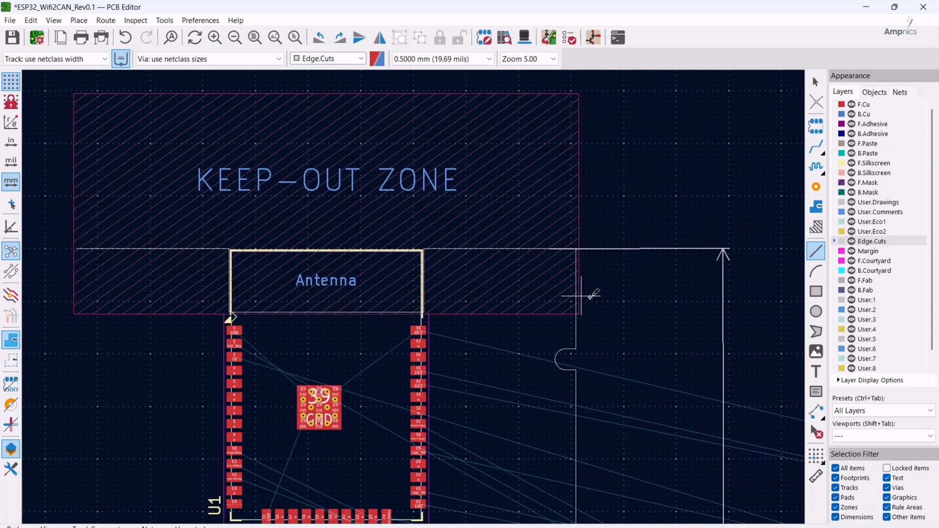
scroll(593, 293, "up", 3)
middle_click_drag(271, 278, 486, 281)
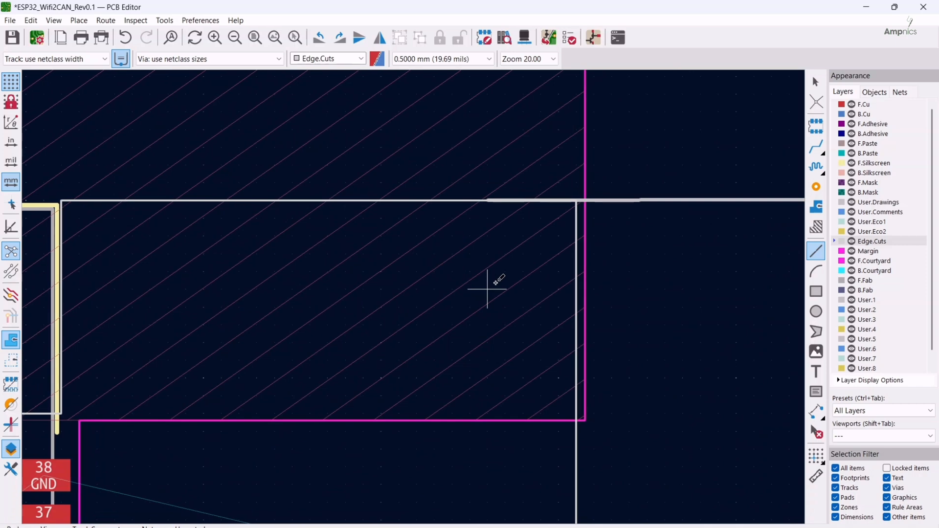
key("Escape")
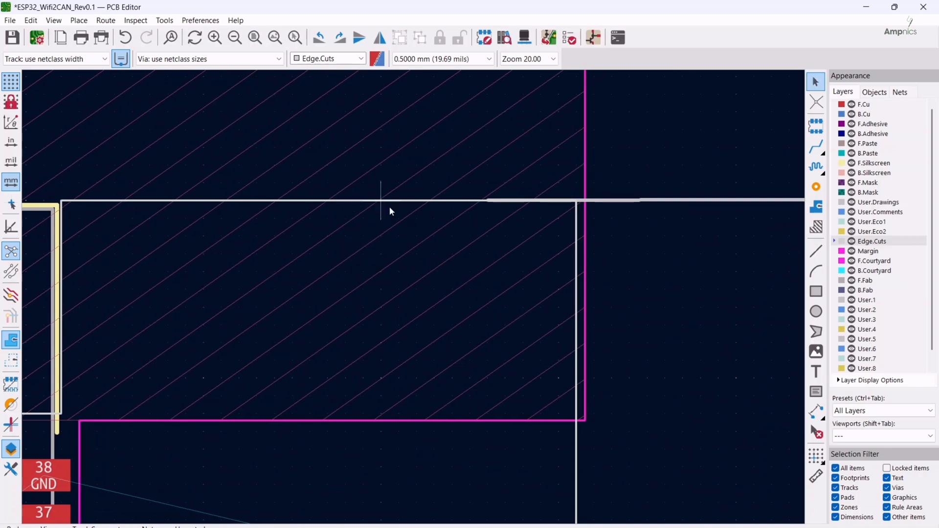
left_click(315, 202)
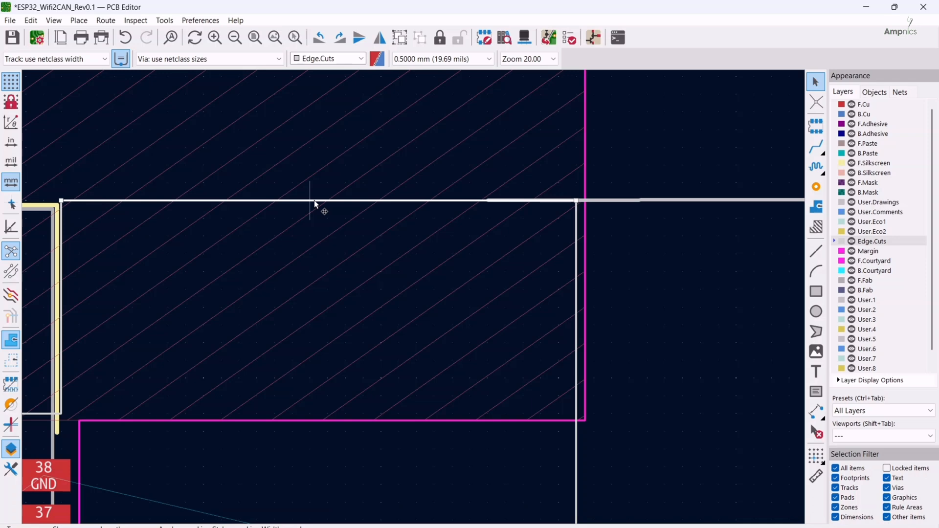
double_click(315, 201)
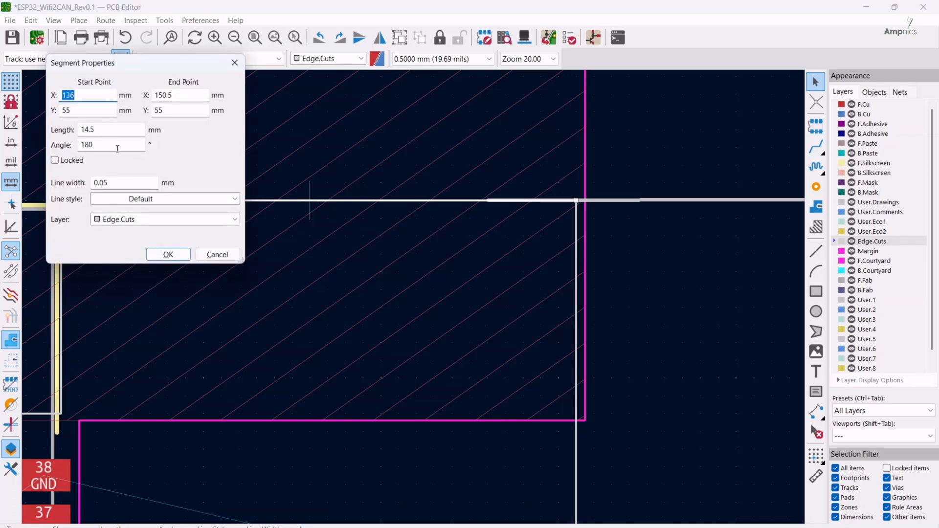
left_click(178, 255)
scroll(414, 297, "down", 5)
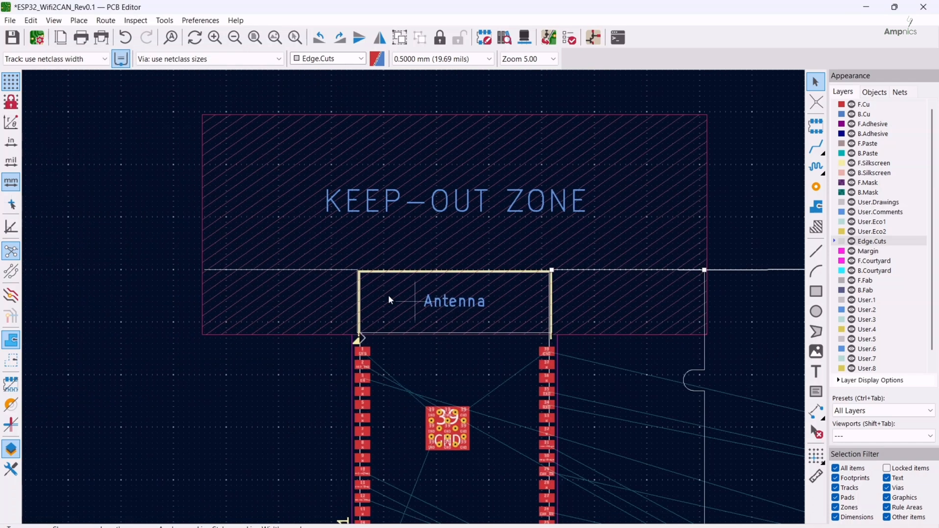
scroll(414, 298, "up", 5)
left_click(390, 280)
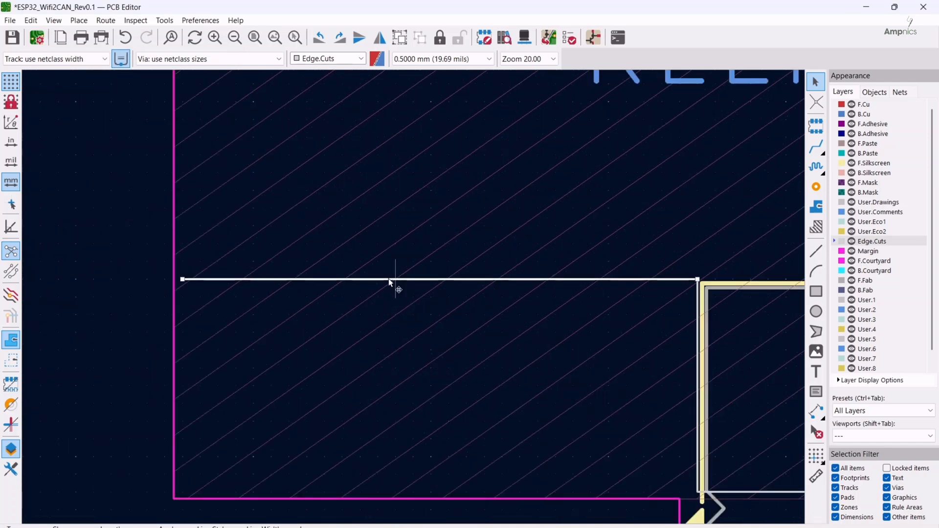
double_click(390, 280)
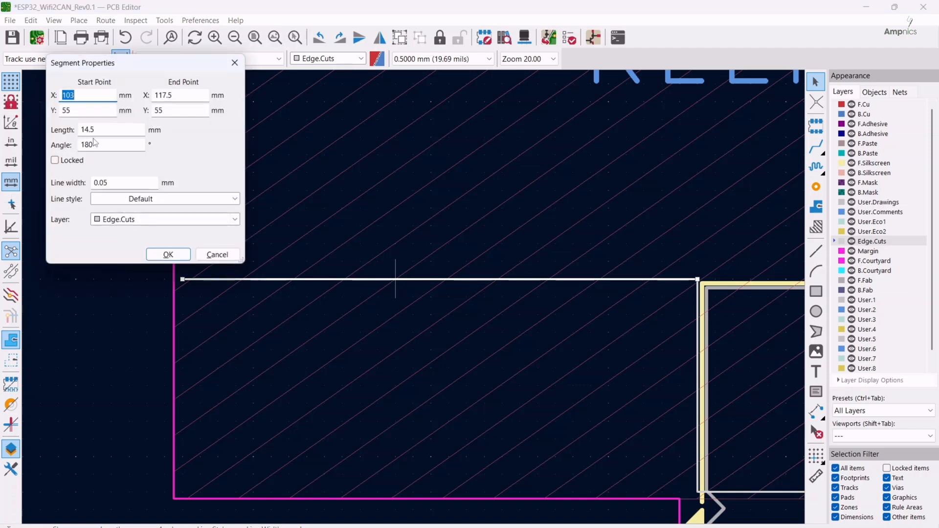
left_click(168, 254)
Check the length of the vertical Edge.Cuts segment above the upper notch on the board's right side.
scroll(413, 298, "down", 5)
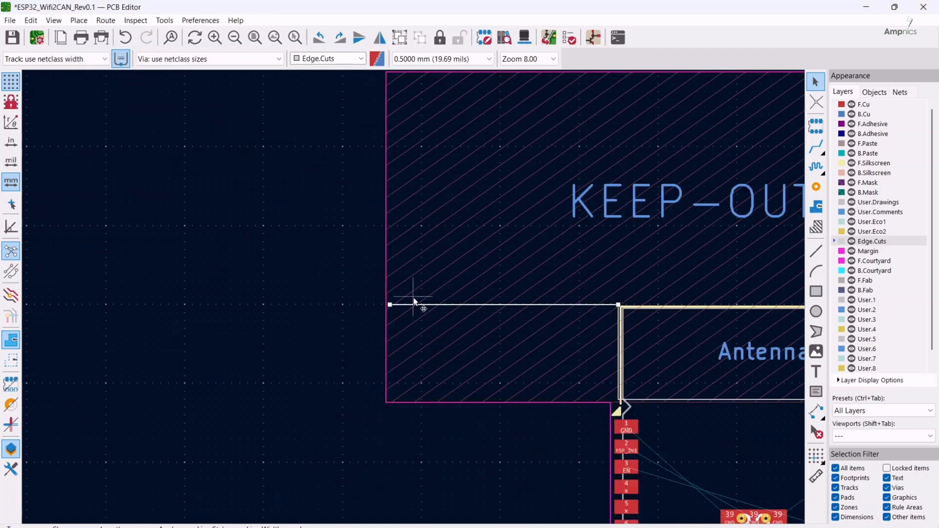
middle_click_drag(718, 342, 310, 331)
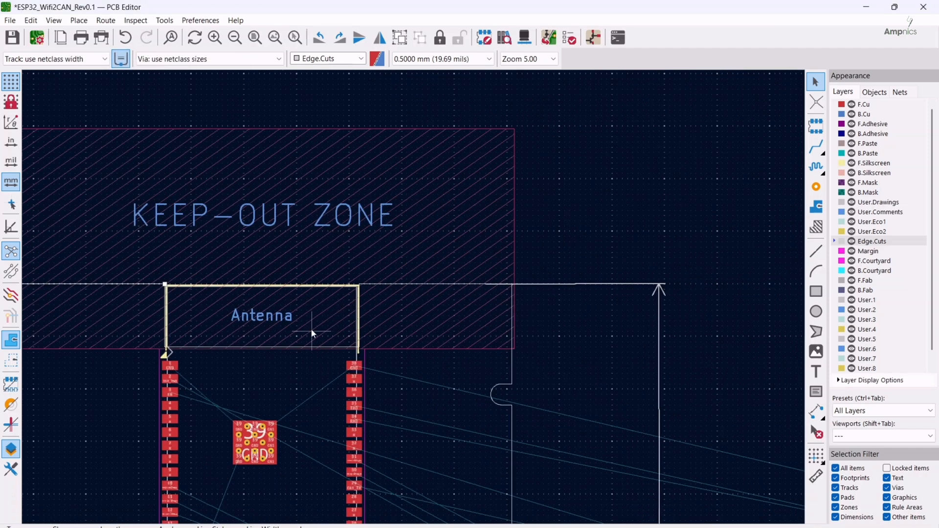
left_click(512, 370)
double_click(512, 369)
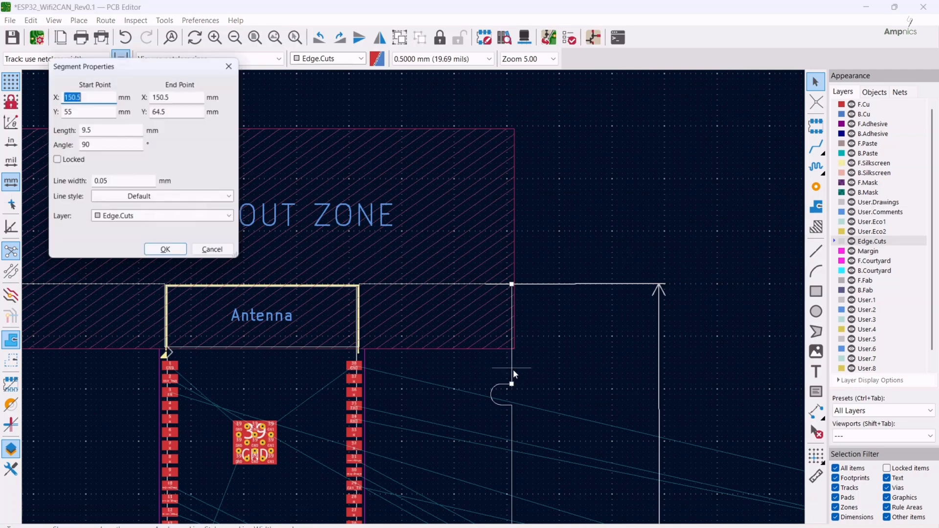
left_click(168, 254)
Draw the board's left edge 9.5 mm down from the outline's open top-left end, followed by a 1 mm stub to the right.
mouse_move(298, 365)
middle_mouse_down()
mouse_move(674, 340)
mouse_move(606, 317)
mouse_move(555, 257)
middle_mouse_up()
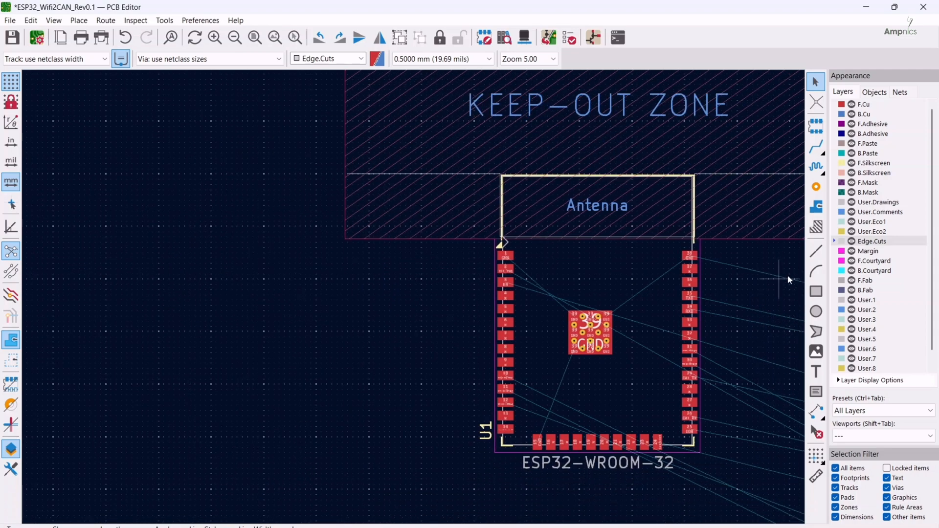
left_click(816, 251)
scroll(358, 231, "up", 3)
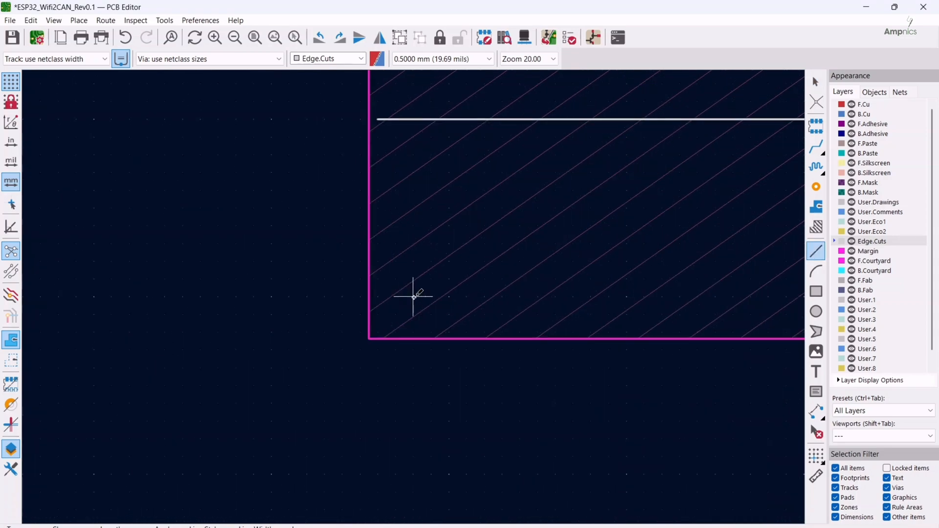
left_click(378, 119)
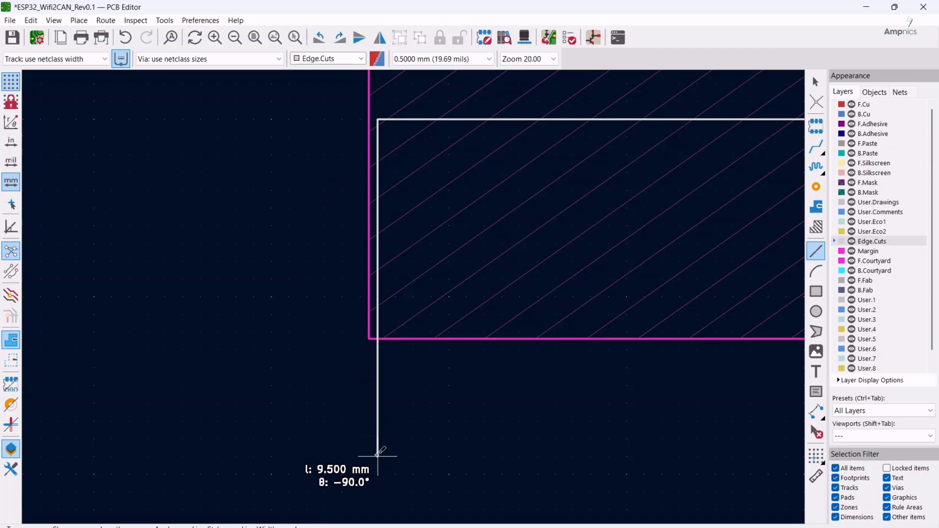
left_click(377, 455)
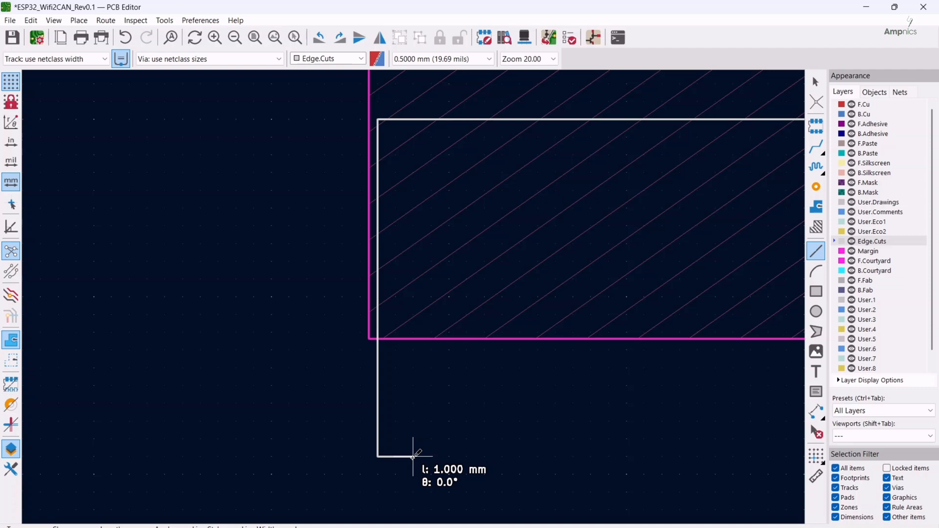
double_click(413, 457)
scroll(413, 457, "down", 3)
middle_click_drag(524, 312, 305, 296)
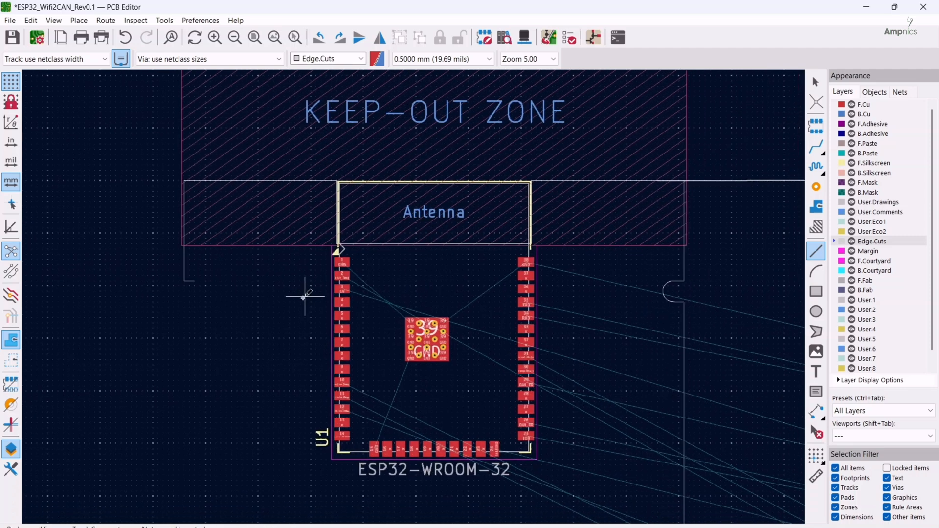
key("Escape")
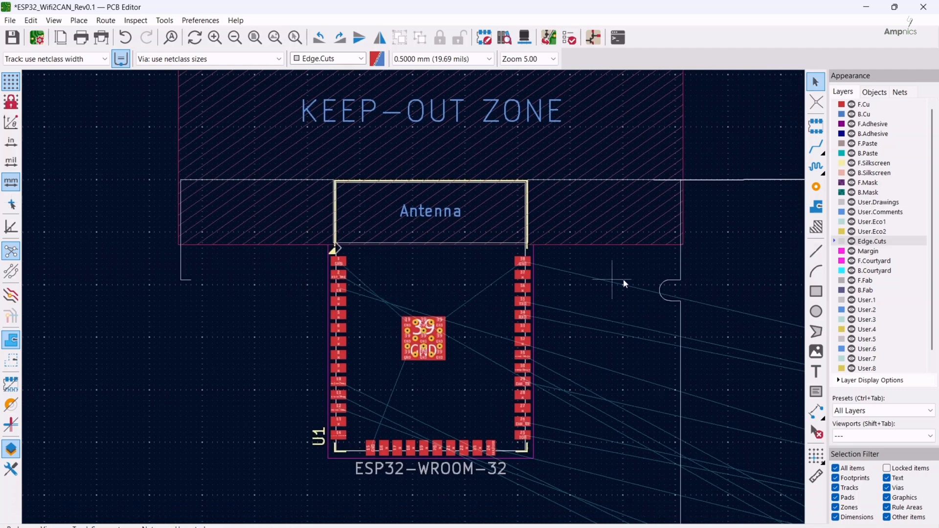
Duplicate the upper-right notch arc, mirror it horizontally and place it at the open end of the left 1 mm stub.
left_click(659, 291)
key("ctrl+shift+a")
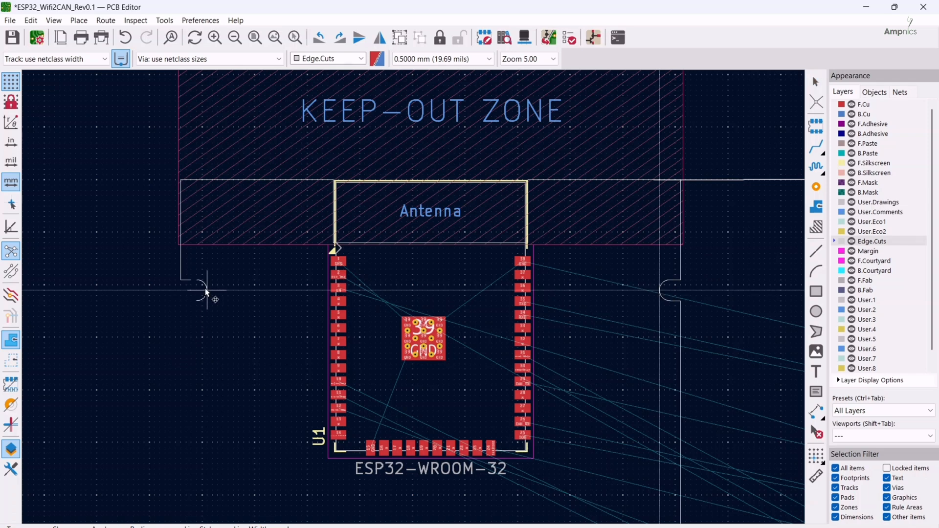
scroll(199, 288, "up", 5)
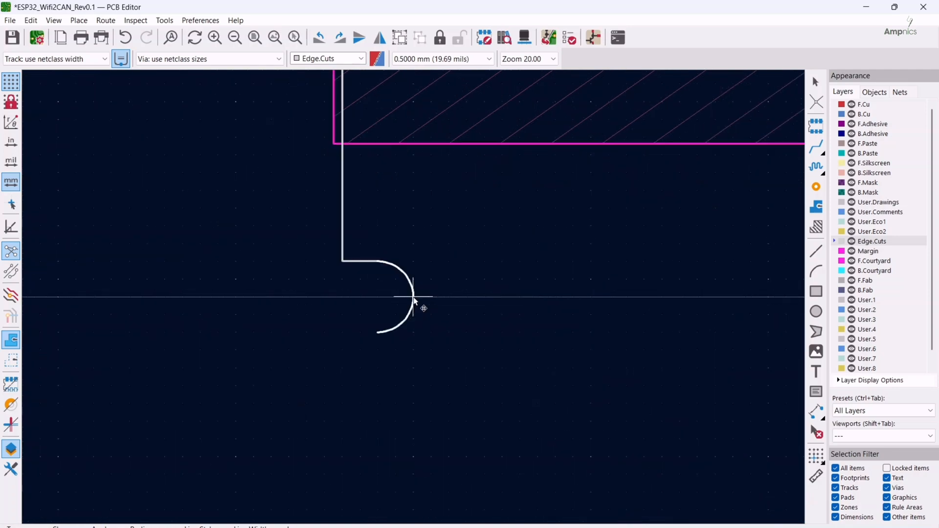
left_click(419, 308)
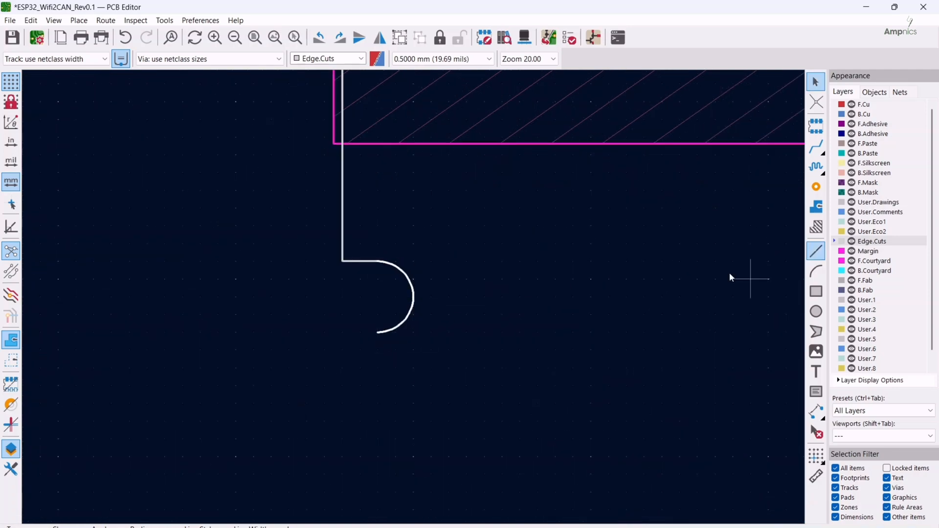
Place a duplicate of the left notch arc above J2 and complete the upper-left notch with a 1 mm line to the left.
key("ctrl+d")
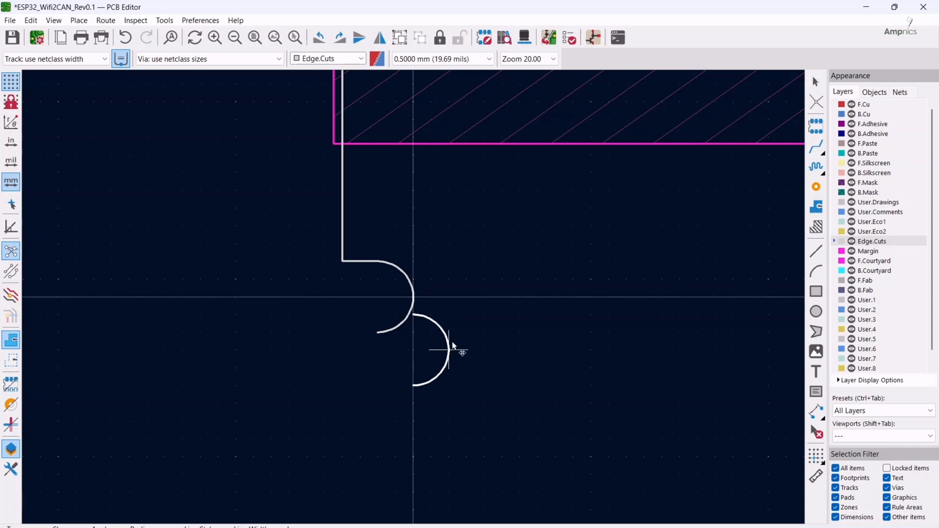
scroll(453, 347, "down", 5)
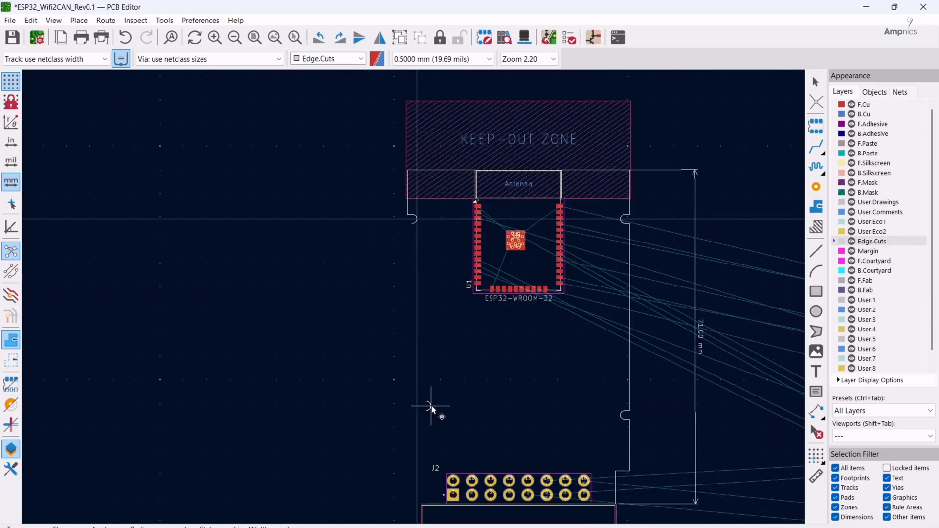
left_click(431, 407)
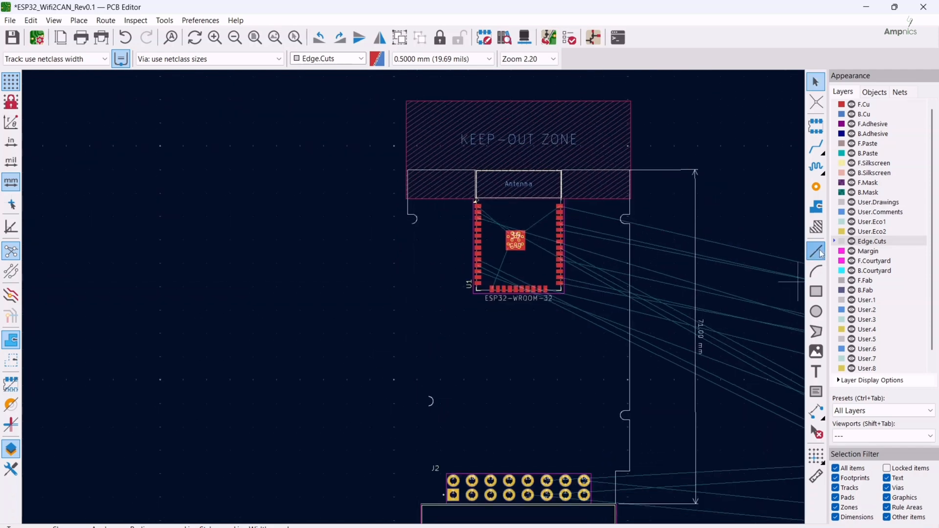
scroll(416, 242, "up", 6)
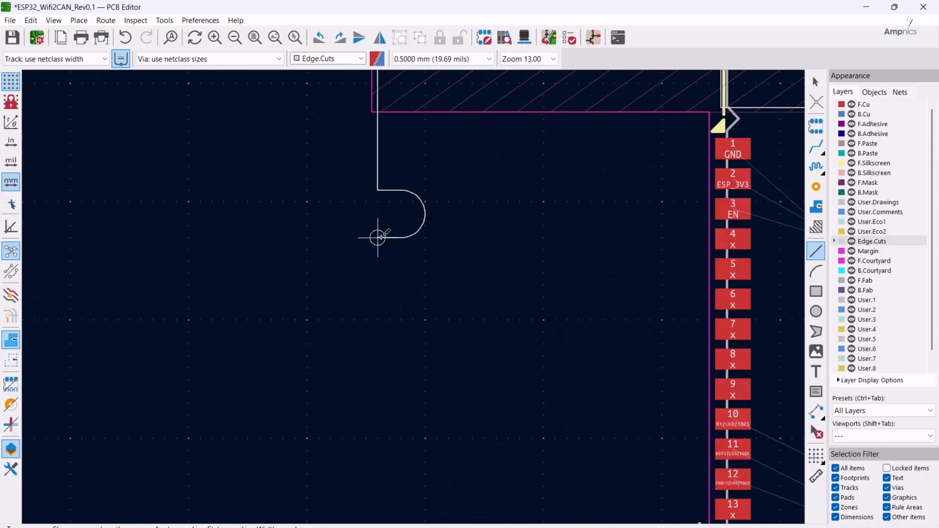
left_click(377, 238)
Check the length of the right edge segment between the upper and lower notches.
scroll(401, 493, "down", 6)
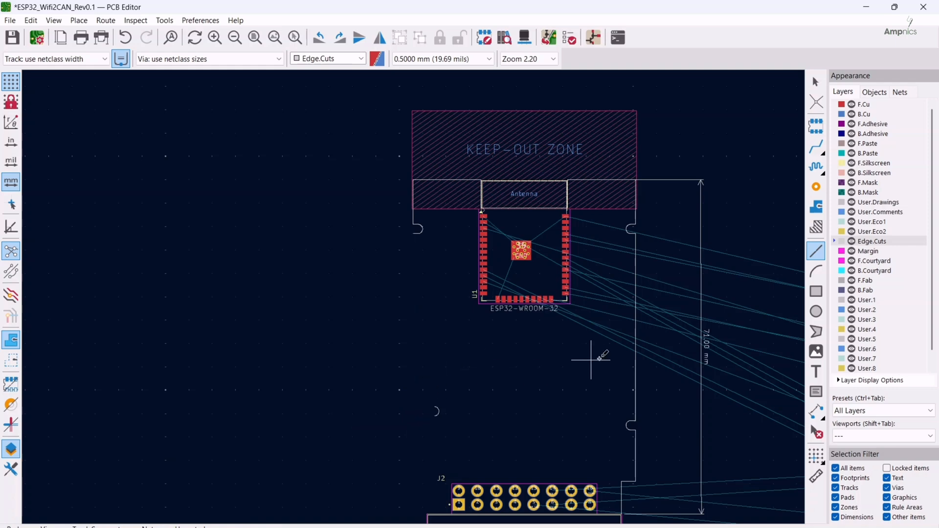
left_click(636, 360)
double_click(636, 360)
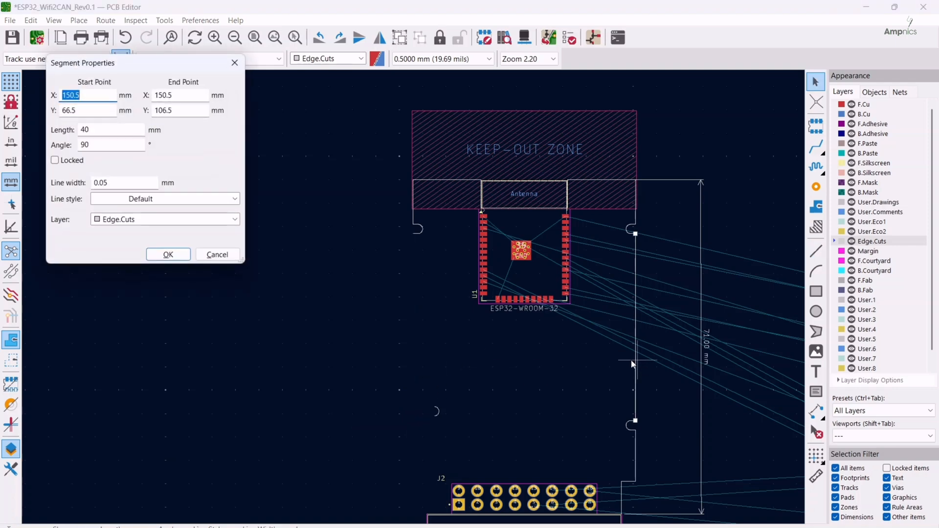
left_click(169, 255)
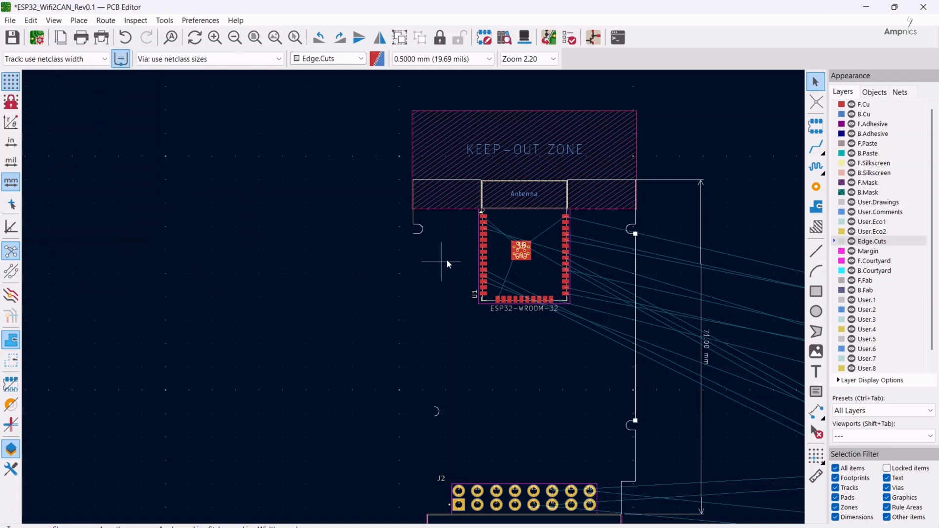
Extend the left edge 40 mm down and 1 mm right from the upper notch, and move the spare arc onto its open end.
left_click(413, 234)
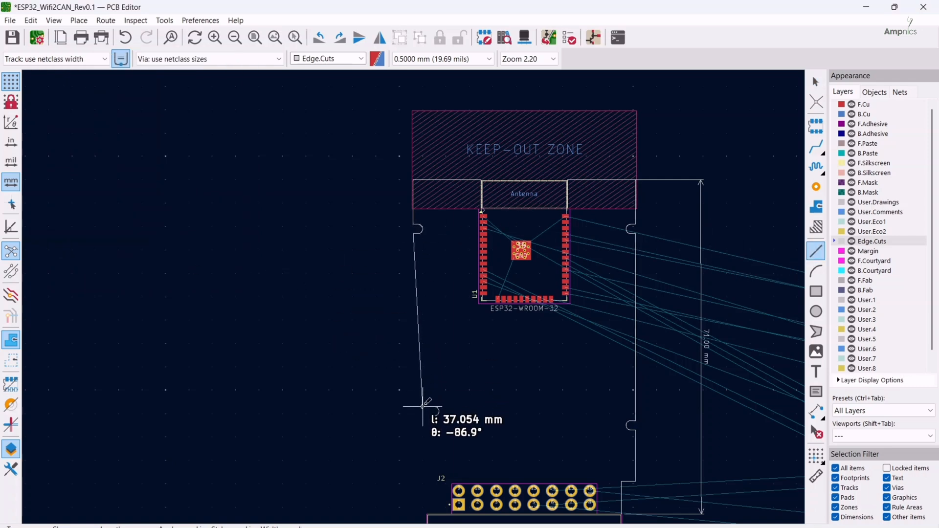
scroll(422, 407, "up", 3)
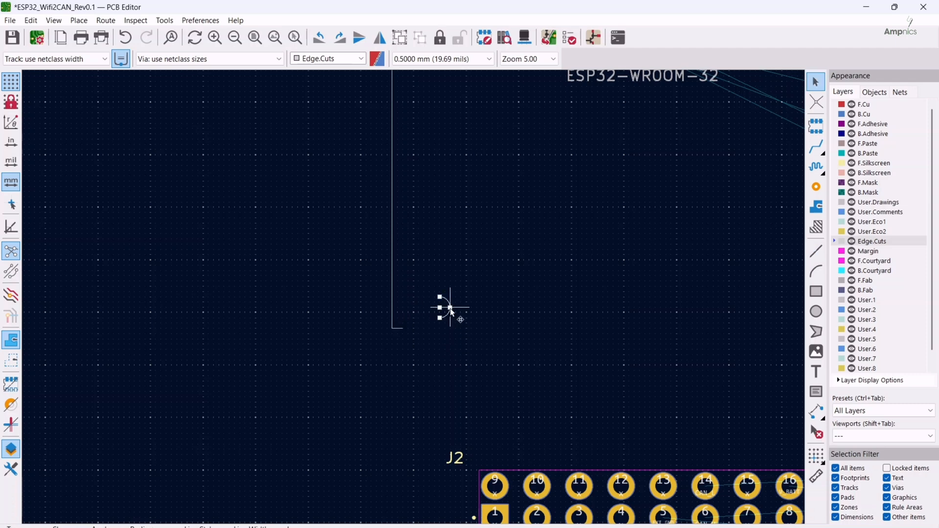
left_click_drag(444, 307, 439, 333)
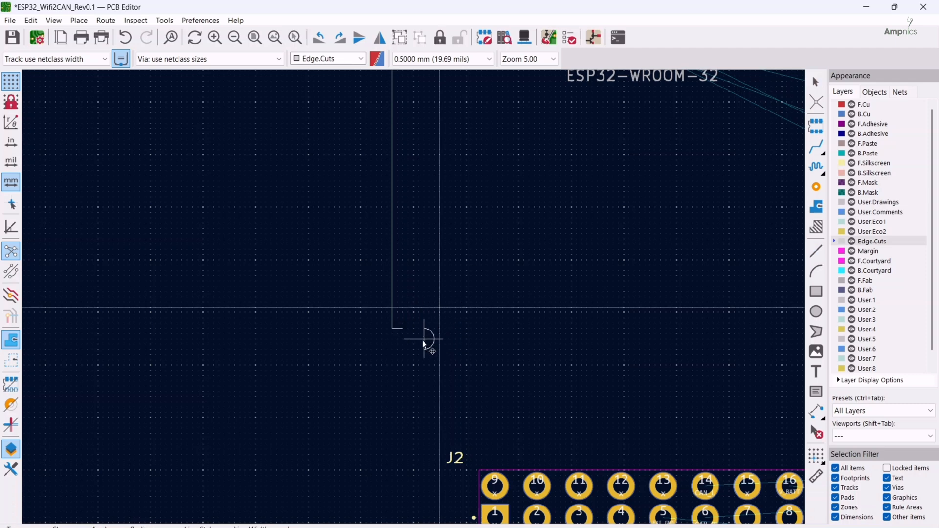
left_click(402, 339)
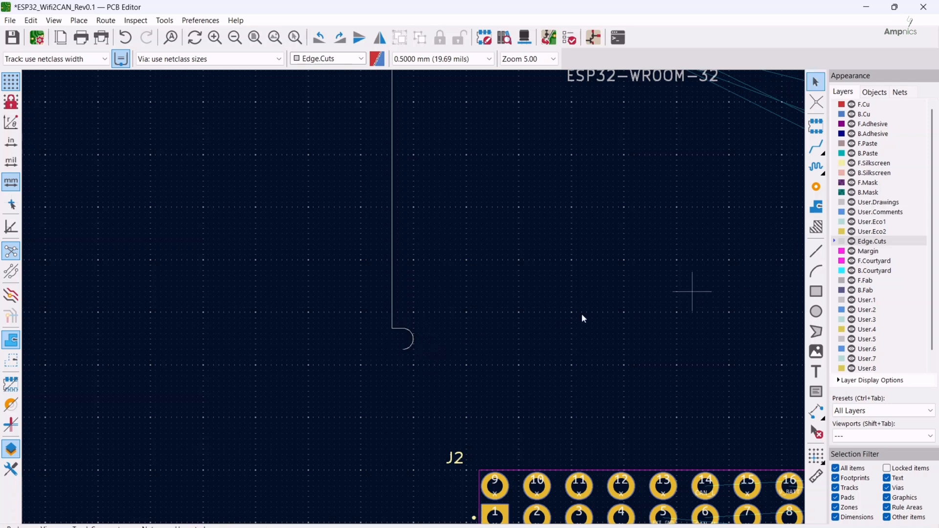
Check the length of the right edge segment below the lower notch.
scroll(582, 318, "down", 4)
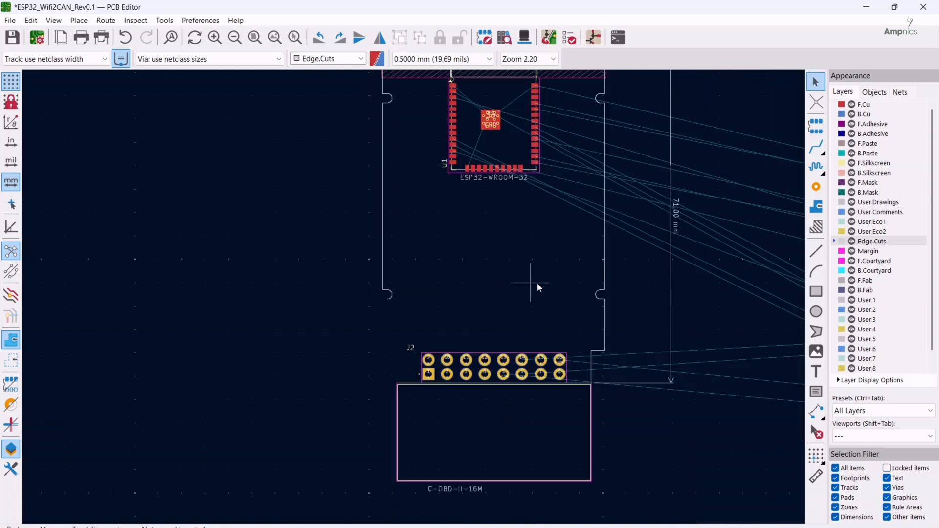
double_click(606, 329)
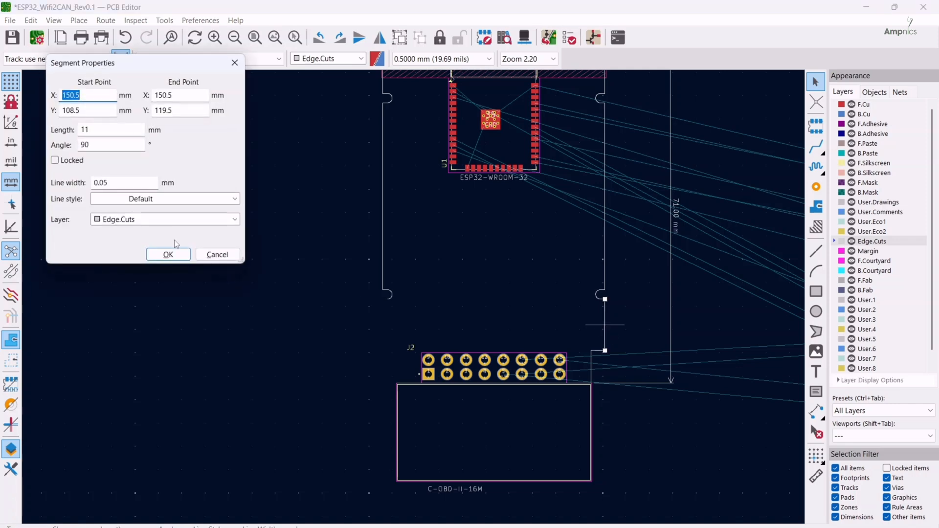
left_click(168, 255)
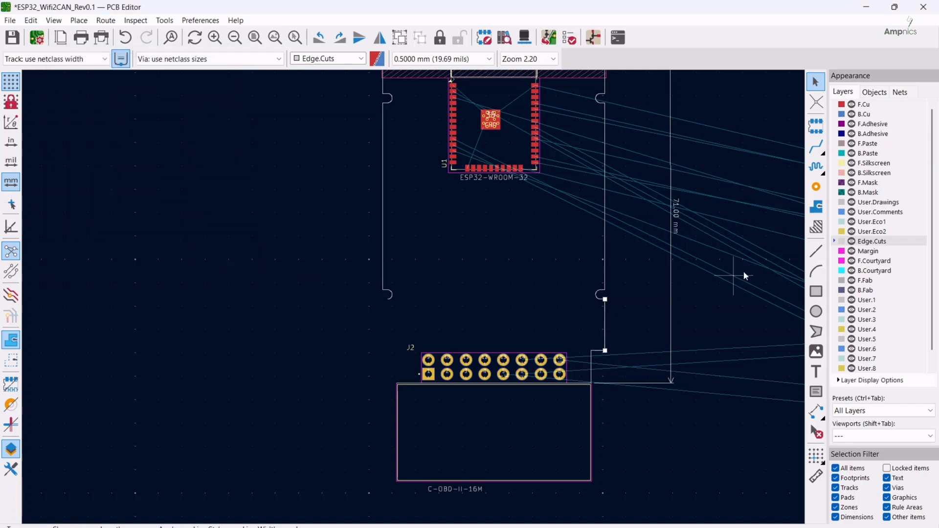
Mirror the right side's lower outline on the left: down from the notch, in toward J2, and 7 mm down to the connector body's upper corner.
scroll(387, 313, "up", 4)
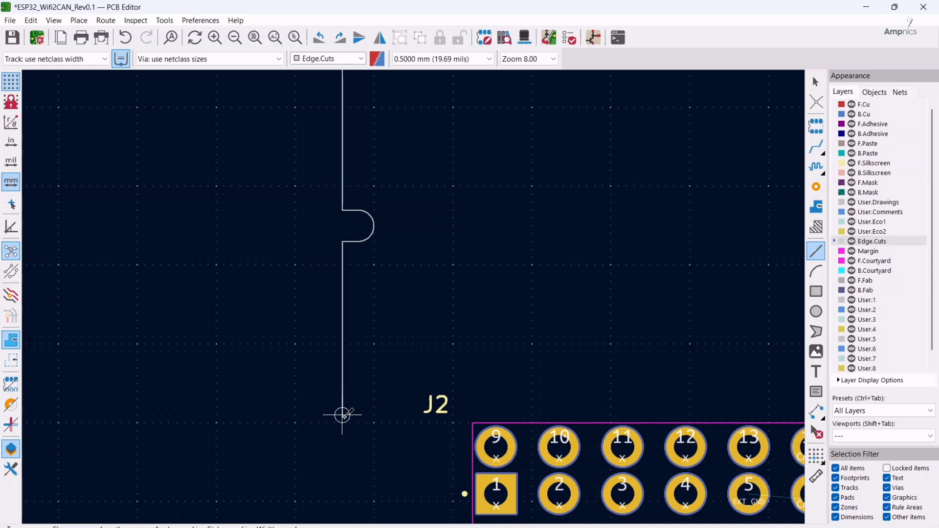
middle_click_drag(343, 415, 133, 373)
scroll(134, 373, "down", 2)
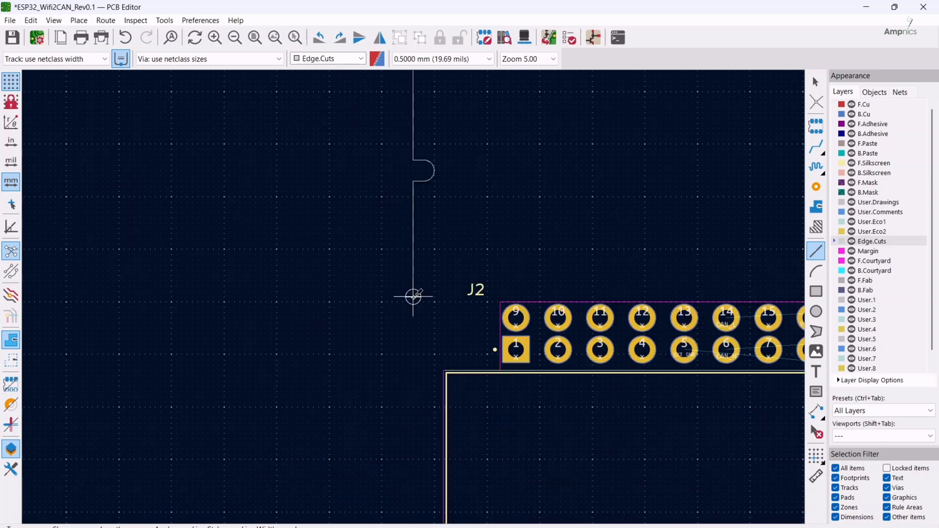
middle_click_drag(414, 297, 157, 304)
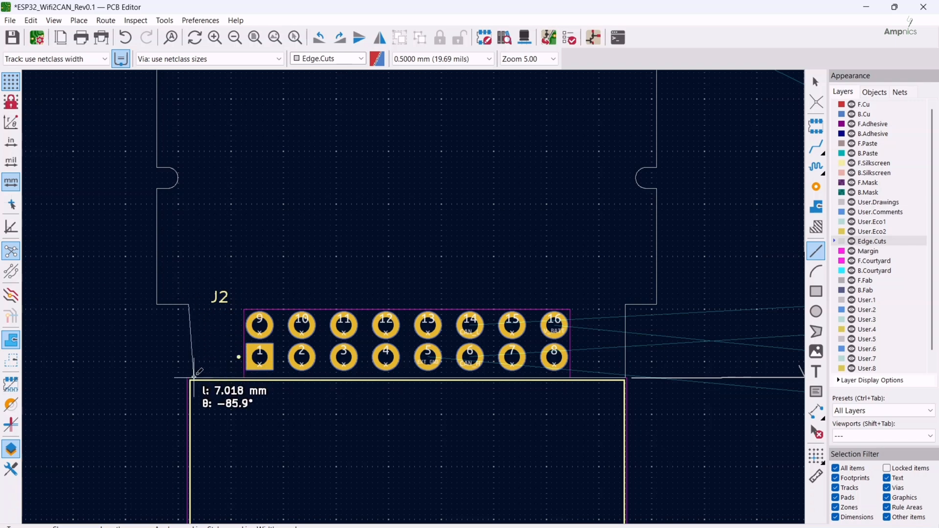
scroll(413, 297, "up", 10)
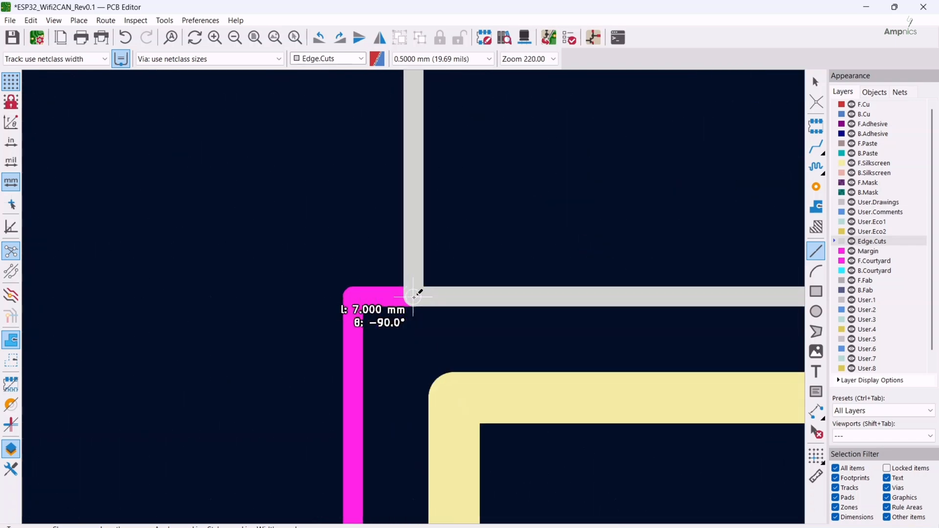
scroll(413, 296, "down", 5)
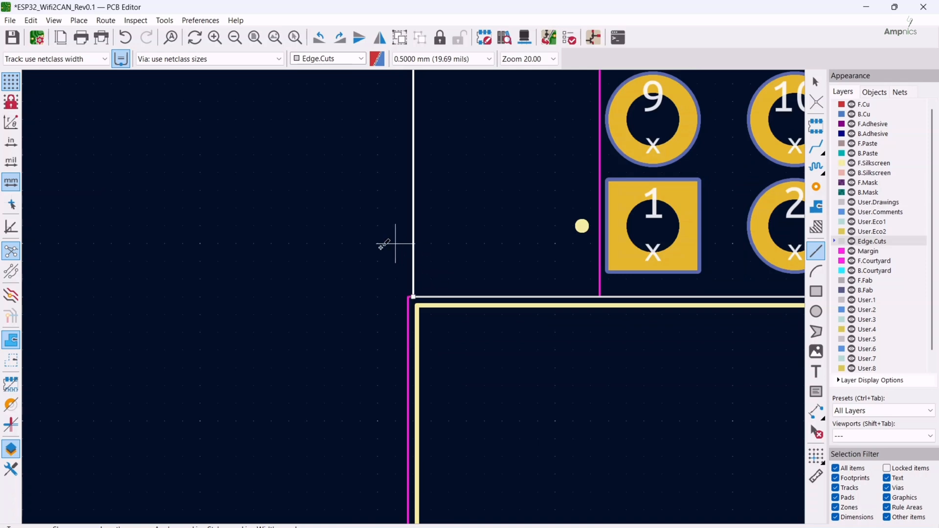
key("Escape")
scroll(414, 298, "down", 4)
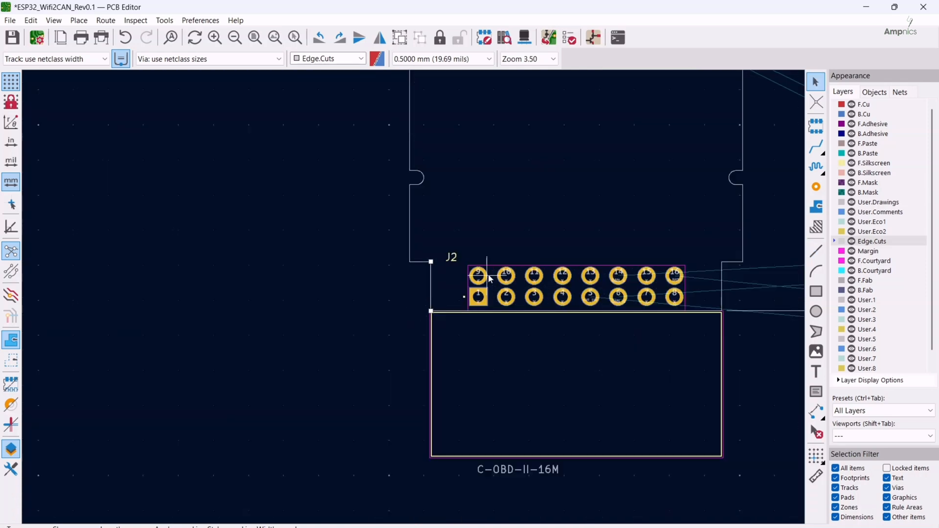
Inspect the finished board outline, notches and connector end in the 3D viewer, and return to the layout.
scroll(436, 252, "down", 2)
middle_click_drag(437, 252, 433, 297)
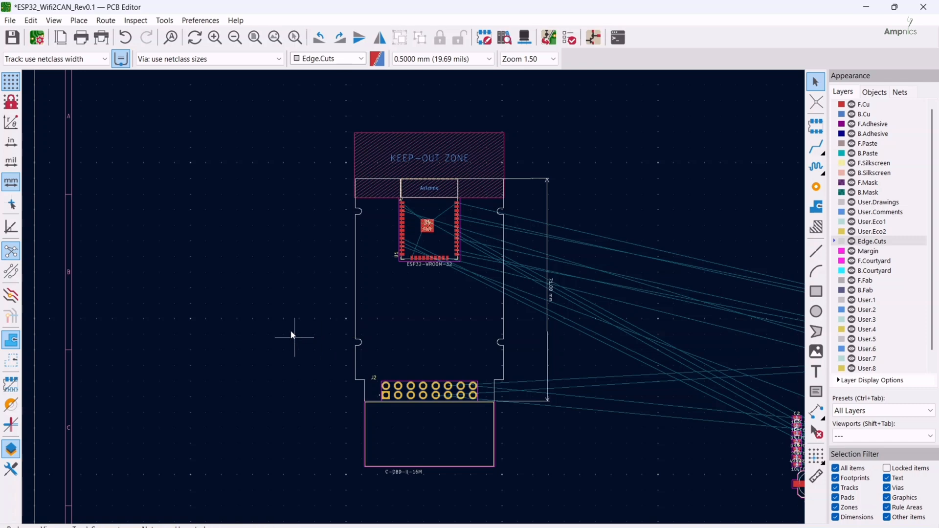
left_click(527, 38)
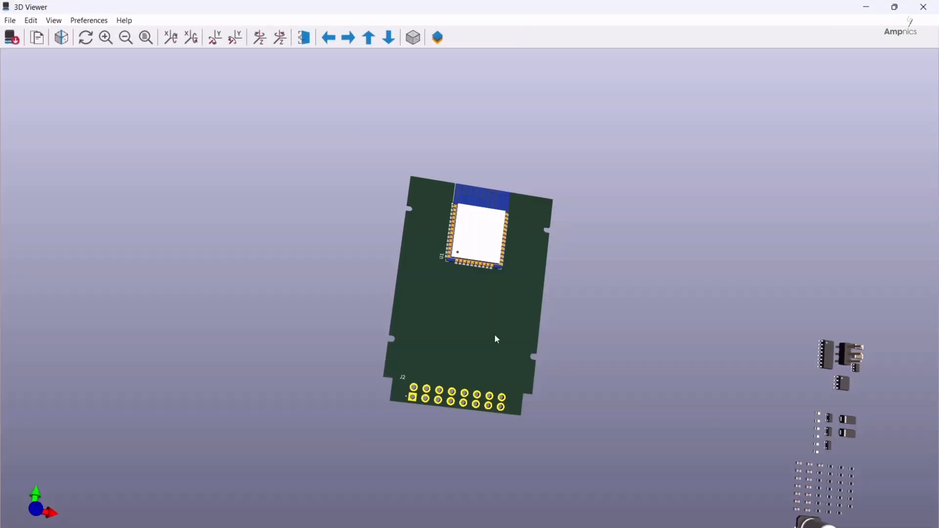
left_click_drag(496, 339, 390, 358)
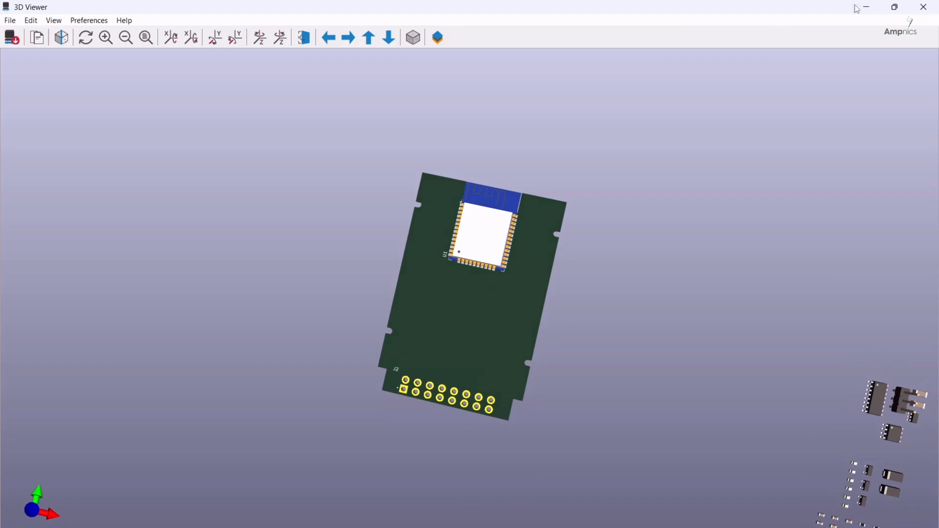
left_click(862, 6)
Arrange the power parts U5, L1, C1, D2, C2 to C7, C9 and R1 to R7 inside the board outline above J2.
middle_click_drag(553, 275, 404, 236)
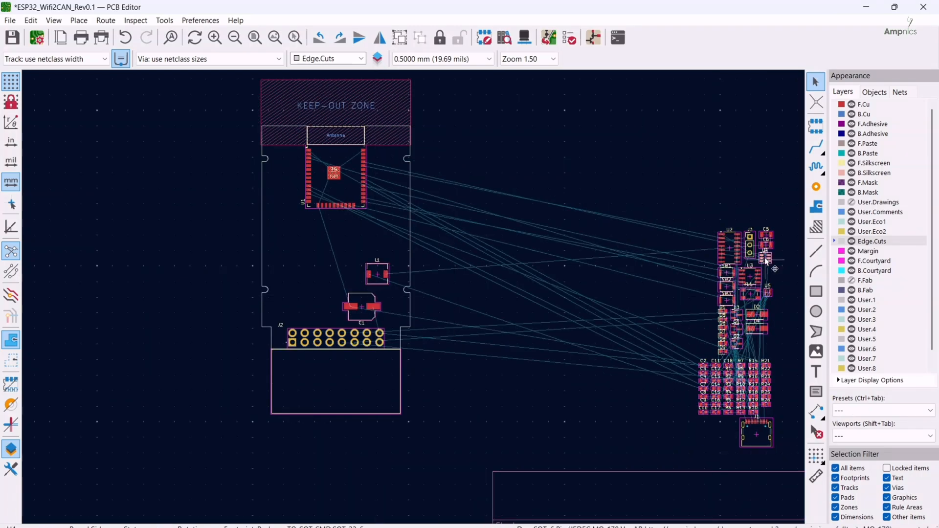
scroll(401, 260, "up", 3)
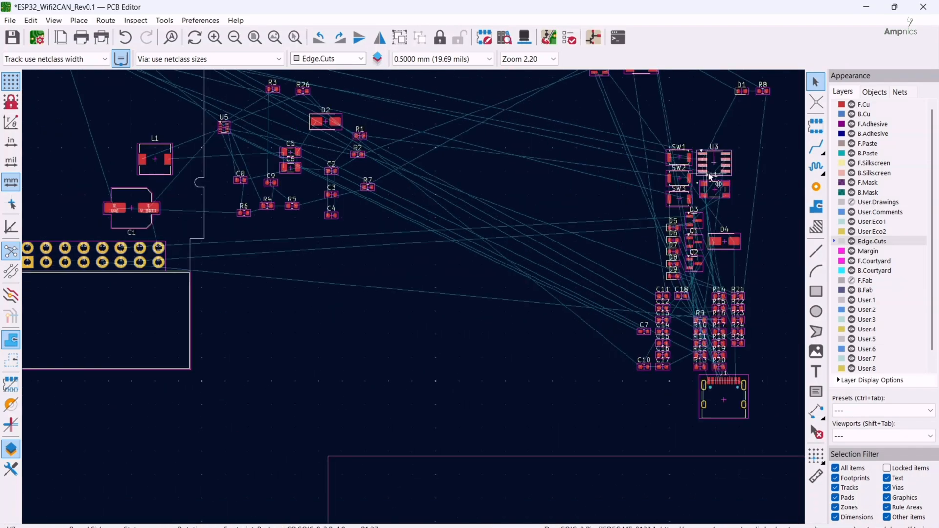
scroll(356, 368, "up", 8)
scroll(356, 368, "down", 10)
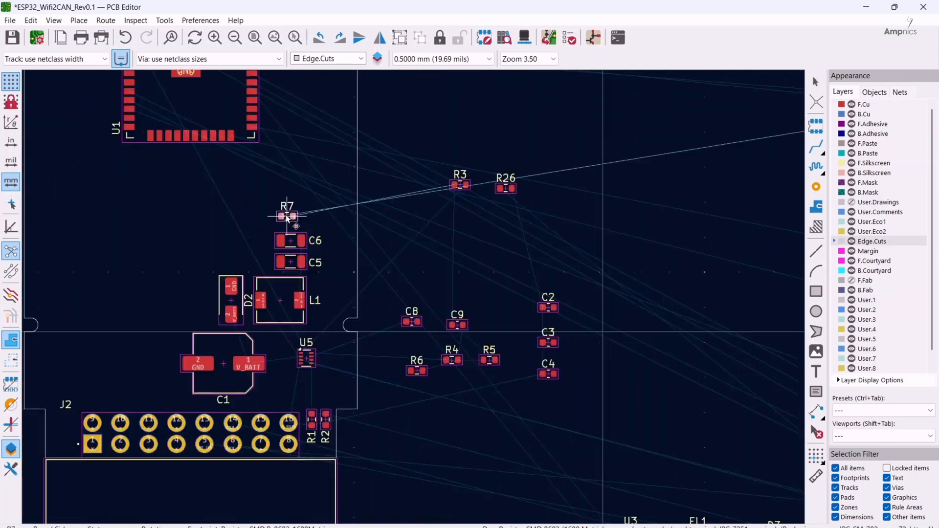
scroll(371, 293, "up", 6)
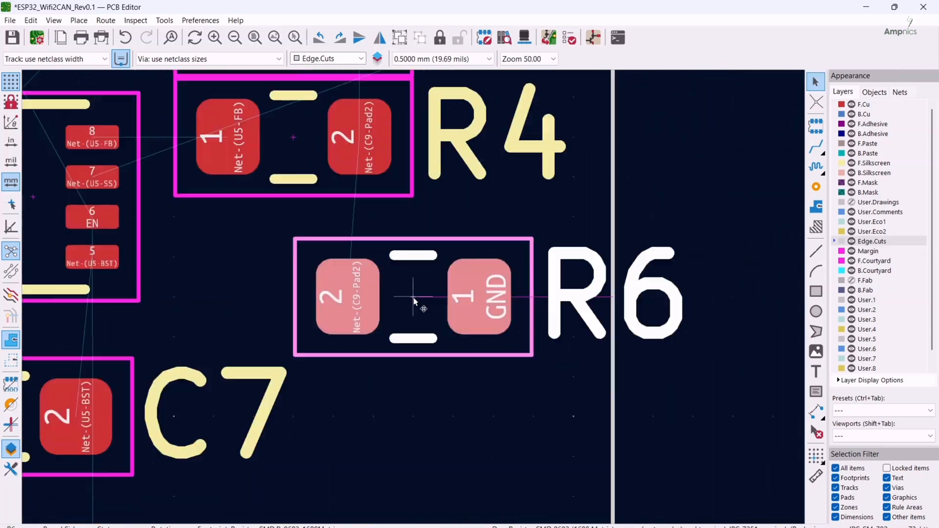
scroll(431, 295, "down", 8)
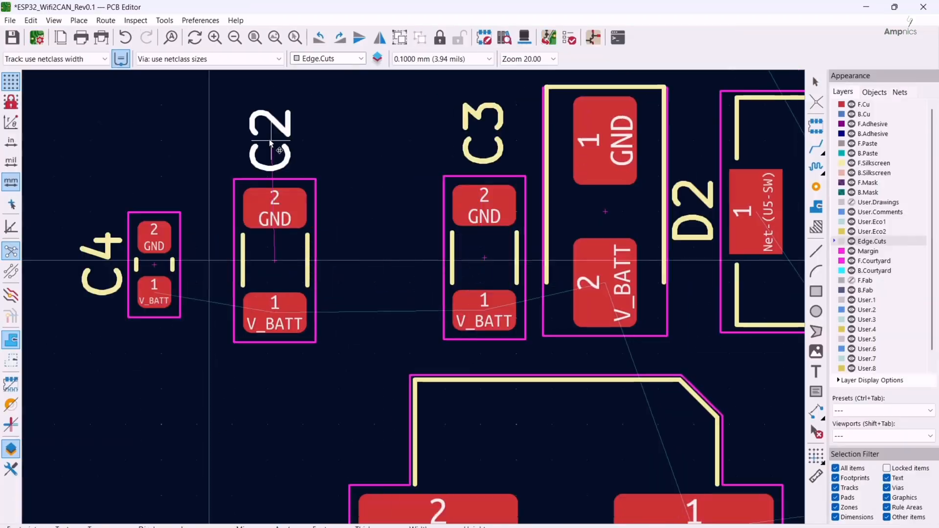
scroll(352, 362, "down", 5)
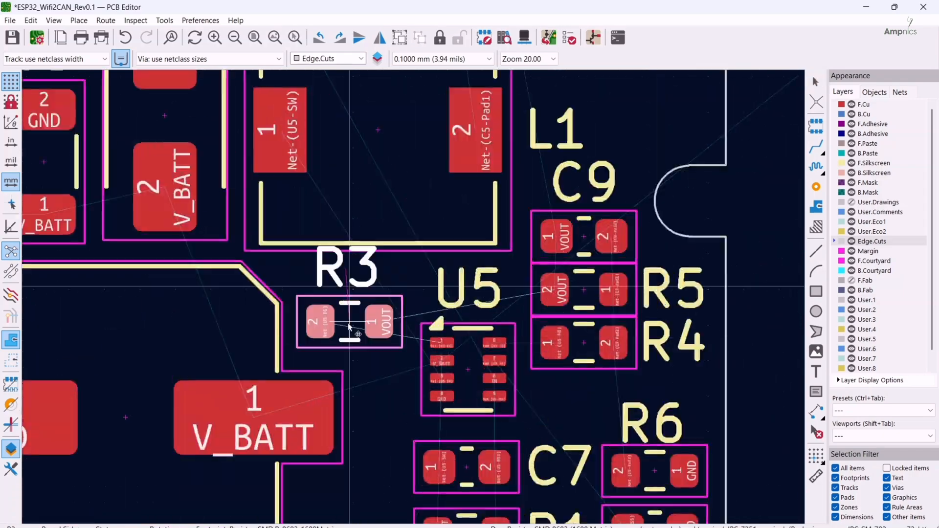
scroll(395, 353, "down", 6)
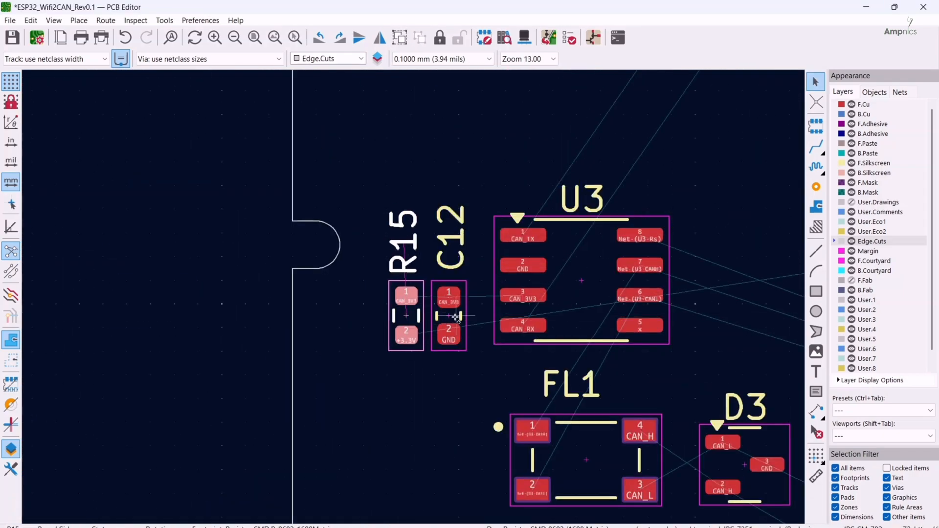
Place R15 and C12 beside U3, and line up LEDs D5 to D9 with resistors R17 to R21 below U2.
scroll(516, 273, "down", 3)
scroll(517, 272, "down", 3)
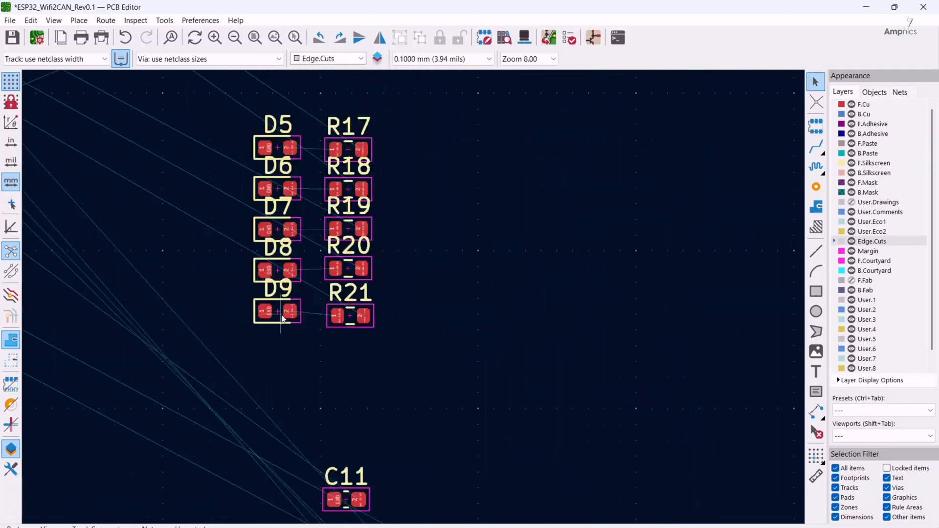
left_click_drag(241, 93, 338, 369)
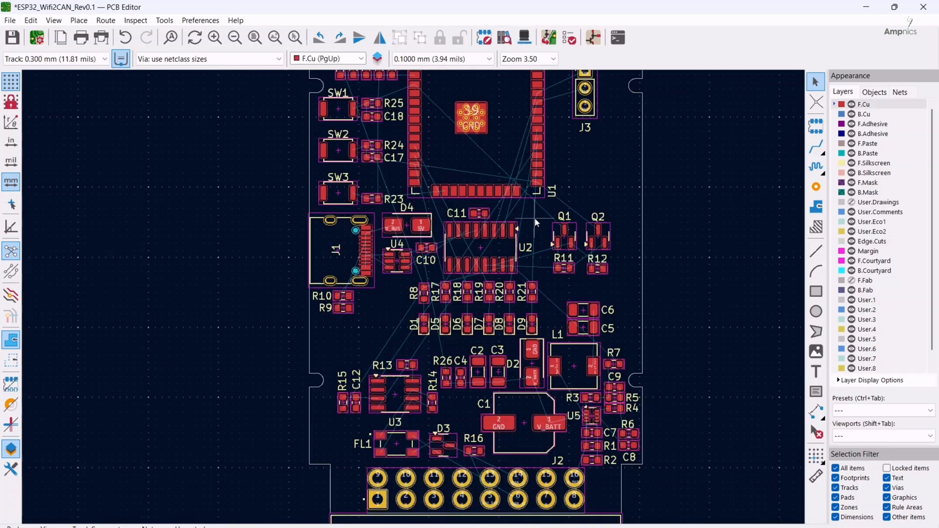
middle_click_drag(536, 221, 534, 273)
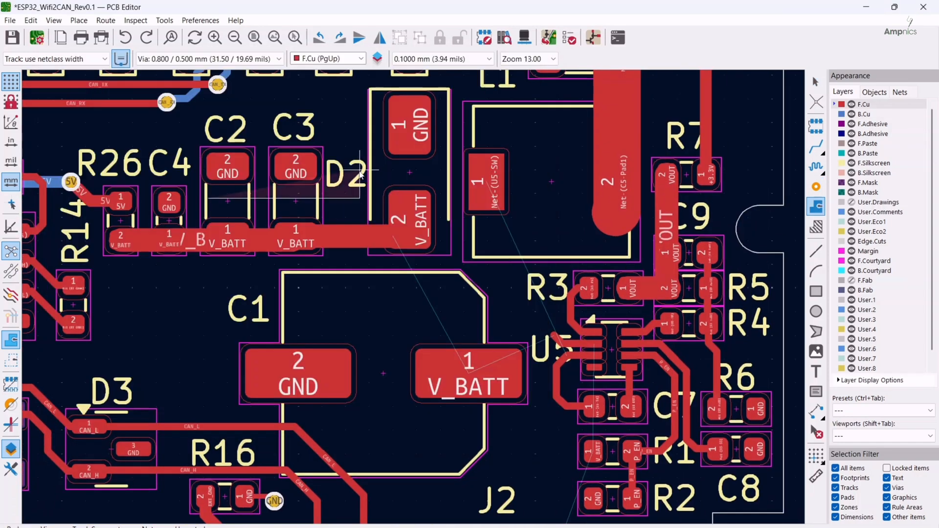
Trace the V_BATT copper zone on F.Cu from D2 past C1's chamfered corner, around U5's V_BATT trace and R1's V_BATT pad.
scroll(480, 314, "up", 2)
left_click(451, 253)
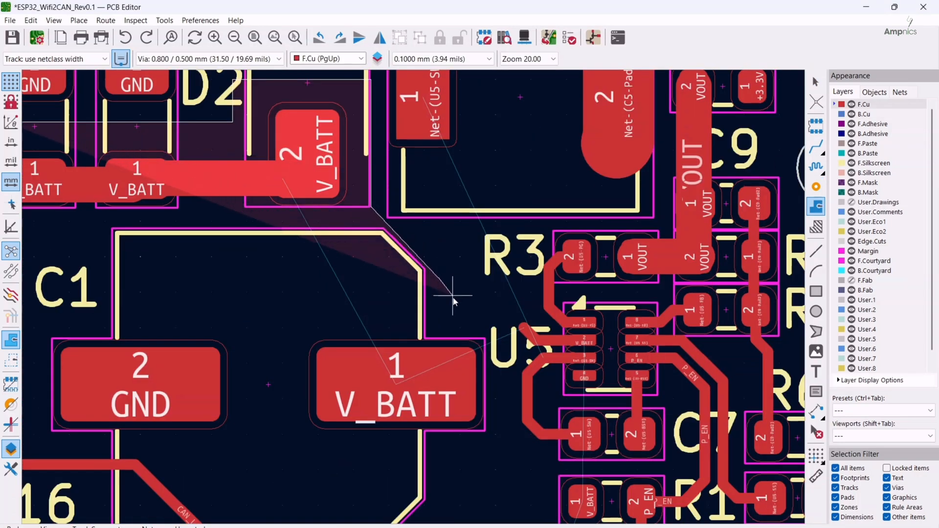
left_click(515, 277)
scroll(530, 326, "up", 3)
left_click(413, 297)
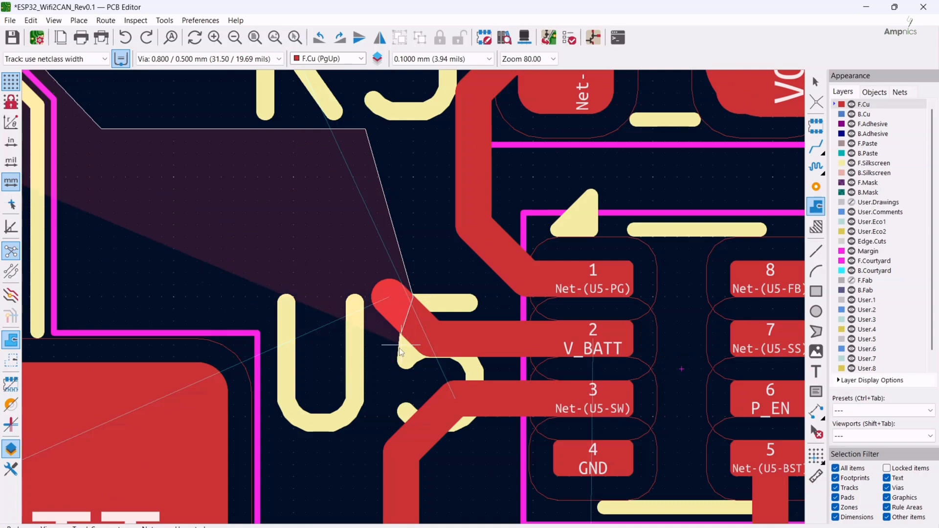
scroll(400, 348, "down", 2)
scroll(421, 301, "up", 1)
scroll(421, 338, "down", 3)
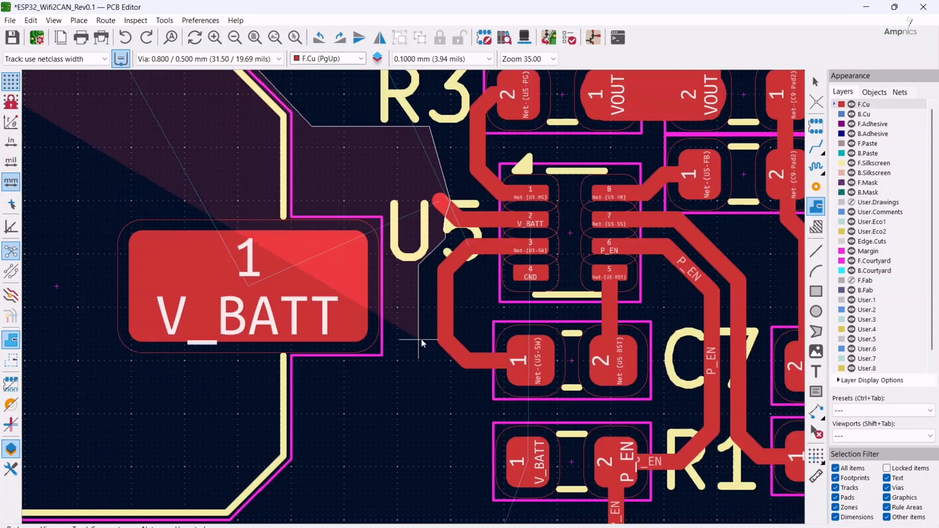
scroll(480, 391, "up", 3)
scroll(391, 296, "down", 4)
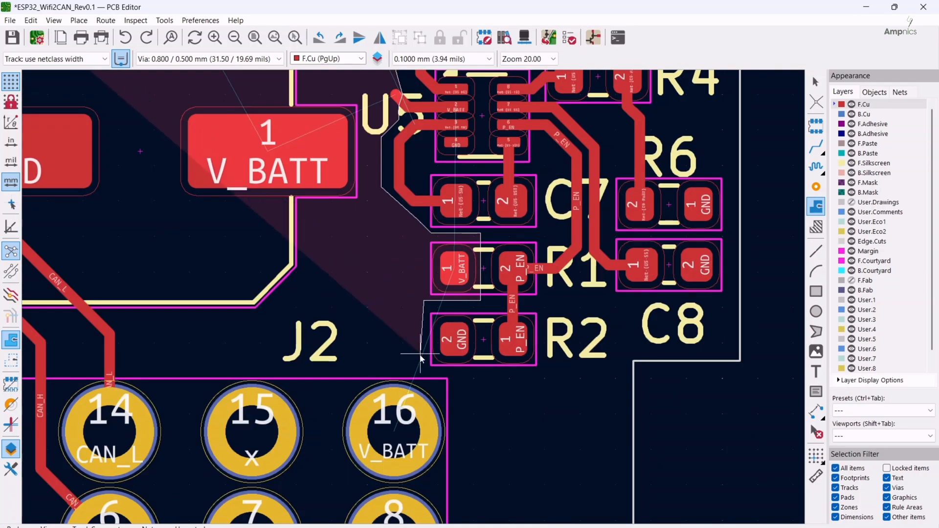
Continue the V_BATT zone outline around J2 pad 16 and back toward C1.
left_click(424, 379)
scroll(442, 418, "up", 2)
left_click(415, 298)
left_click(415, 346)
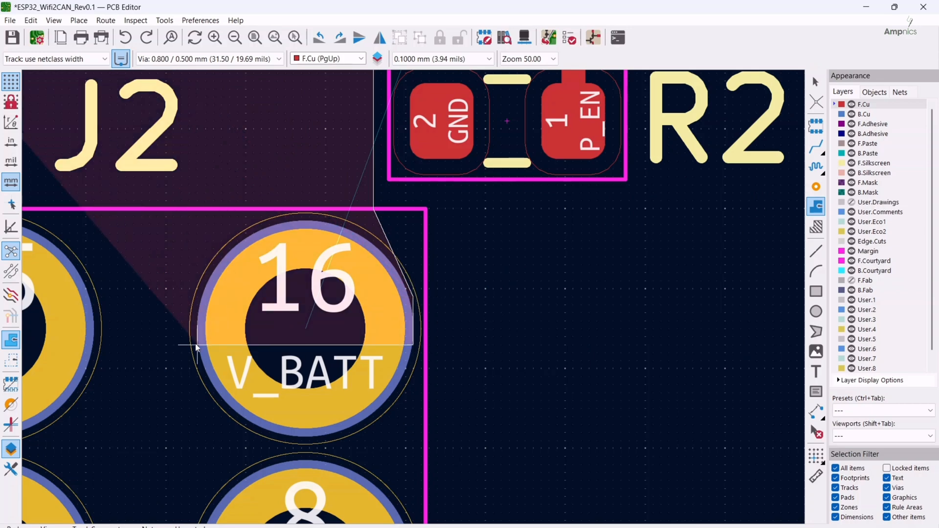
left_click(198, 347)
scroll(190, 272, "down", 4)
scroll(417, 300, "up", 5)
scroll(391, 205, "down", 5)
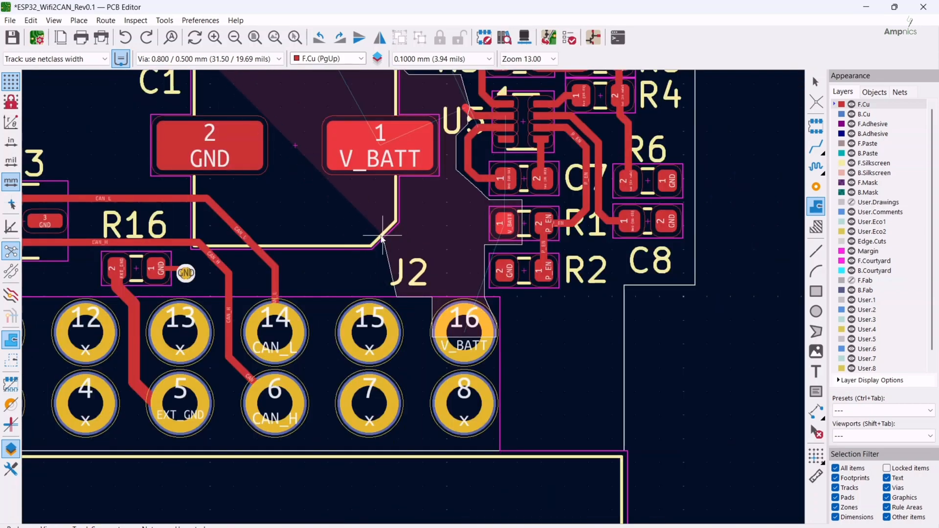
Close the V_BATT zone outline between C1's pads and beside C2, and fill all zones.
scroll(319, 246, "up", 3, "shift")
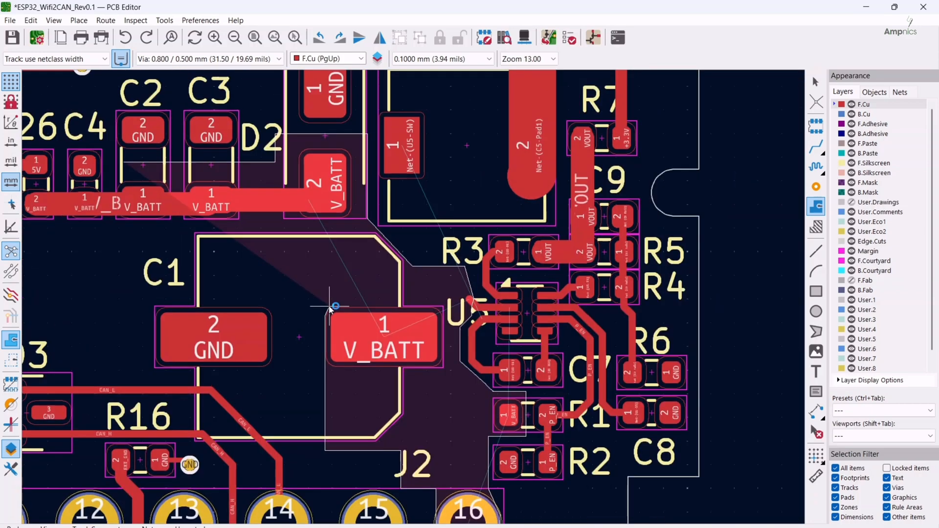
left_click(126, 278)
scroll(125, 191, "up", 3)
left_click(411, 200)
scroll(410, 201, "down", 4)
middle_click_drag(602, 407, 318, 332)
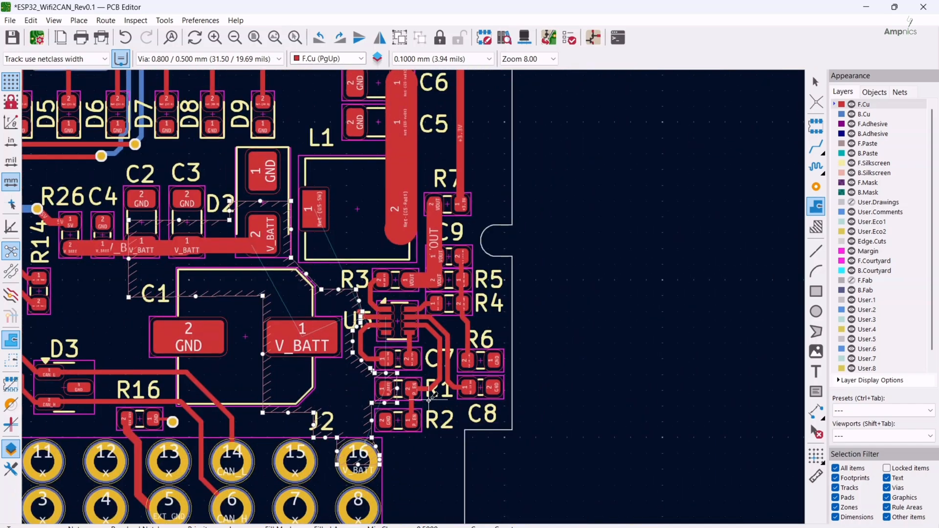
key("b")
key("Escape")
Place a 0.8/0.5 mm via at the end of L1's U5-SW trace and connect it to the via beside U5 with a 1 mm B.Cu track.
scroll(405, 438, "up", 2, "ctrl")
left_click(335, 332)
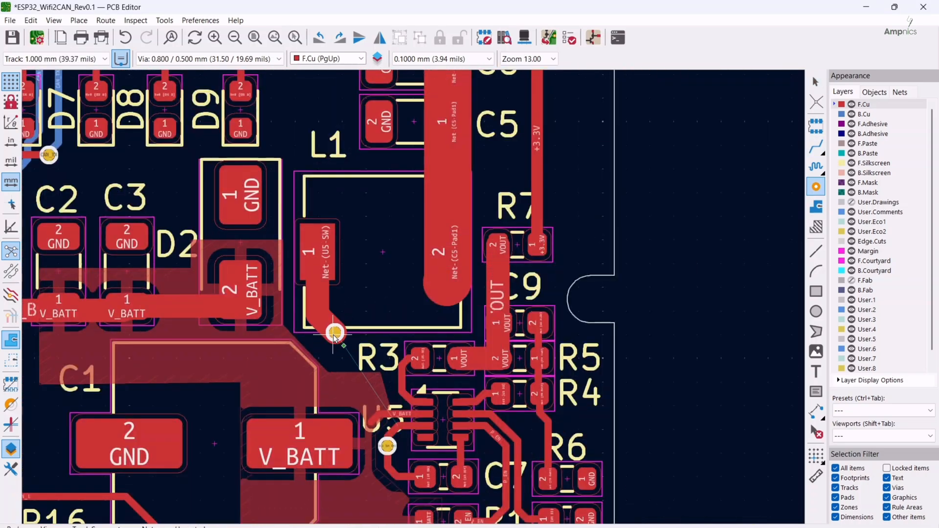
key("Escape")
left_click(864, 114)
left_click(816, 146)
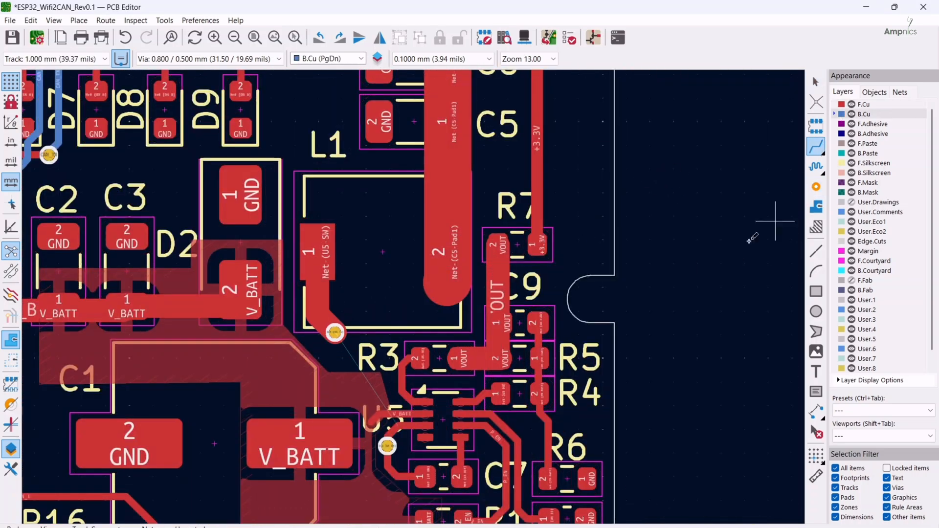
left_click(336, 332)
left_click(387, 446)
Start a new copper zone on F.Cu above J2, tracing it along the V_BATT zone edge between C1's pads and beside C2.
scroll(557, 399, "down", 5)
scroll(488, 509, "up", 2)
left_click(864, 104)
left_click(816, 206)
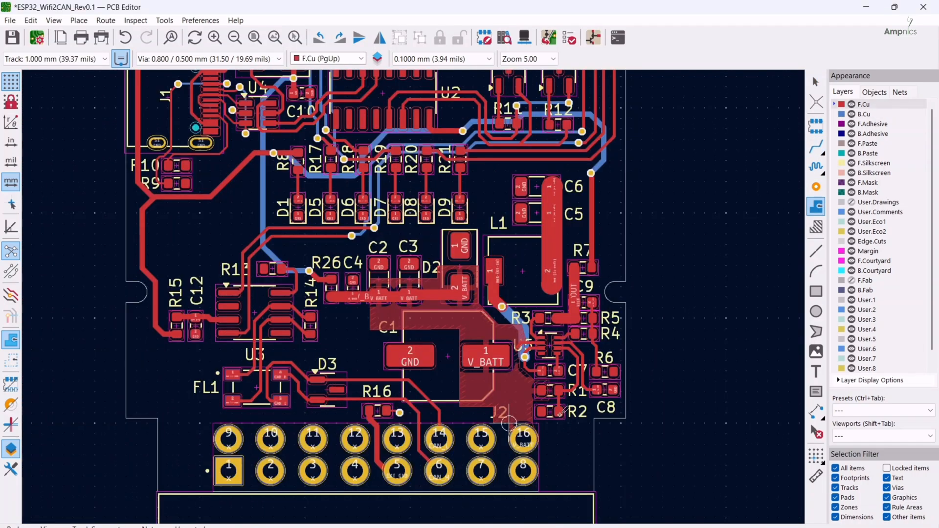
left_click(493, 420)
key("Return")
scroll(493, 420, "up", 9)
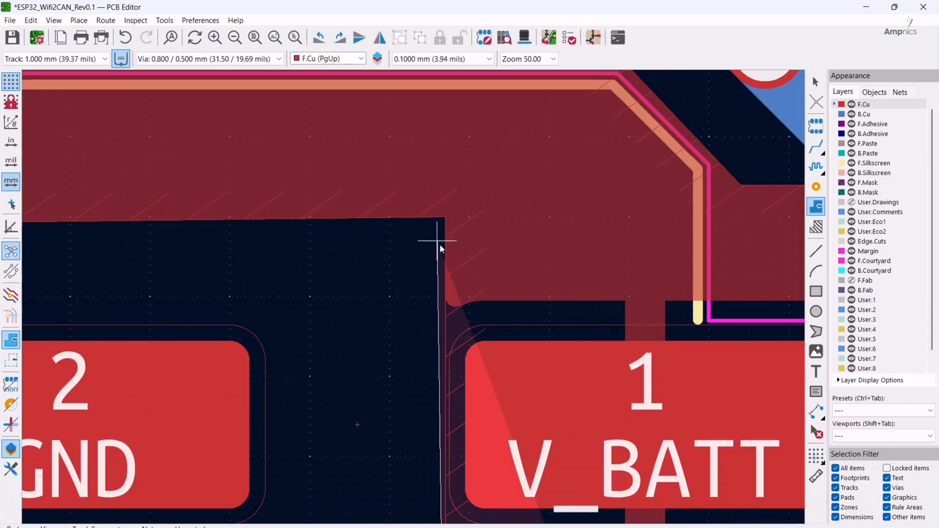
left_click(438, 227)
scroll(438, 227, "down", 4)
left_click(234, 291)
scroll(234, 291, "down", 4)
left_click(391, 278)
Continue the new zone outline over C3's lower pad, around D2's V_BATT pad and diagonally past L1 toward U5.
scroll(510, 287, "up", 7)
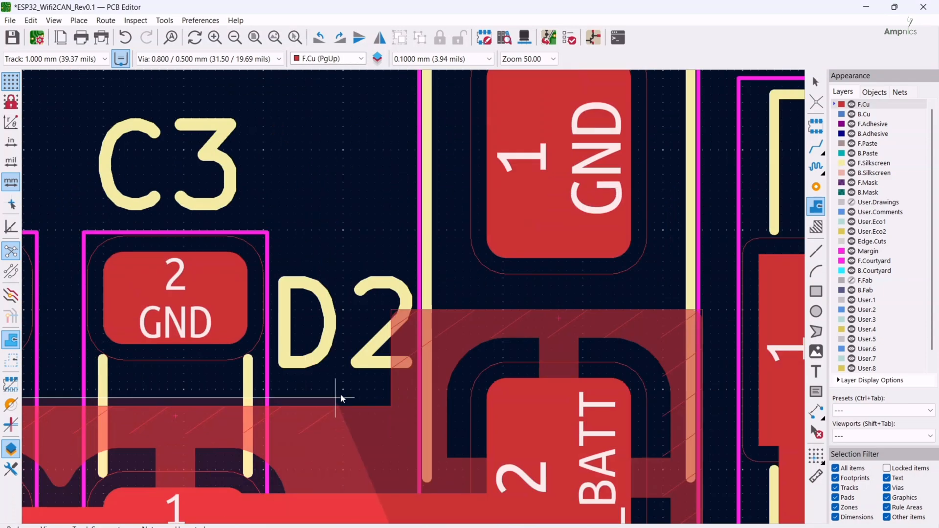
left_click(384, 399)
left_click(384, 303)
scroll(665, 304, "down", 1)
left_click(452, 296)
middle_click_drag(452, 297, 217, 137)
left_click(214, 324)
left_click(310, 424)
left_click(425, 424)
middle_click_drag(425, 425, 274, 269)
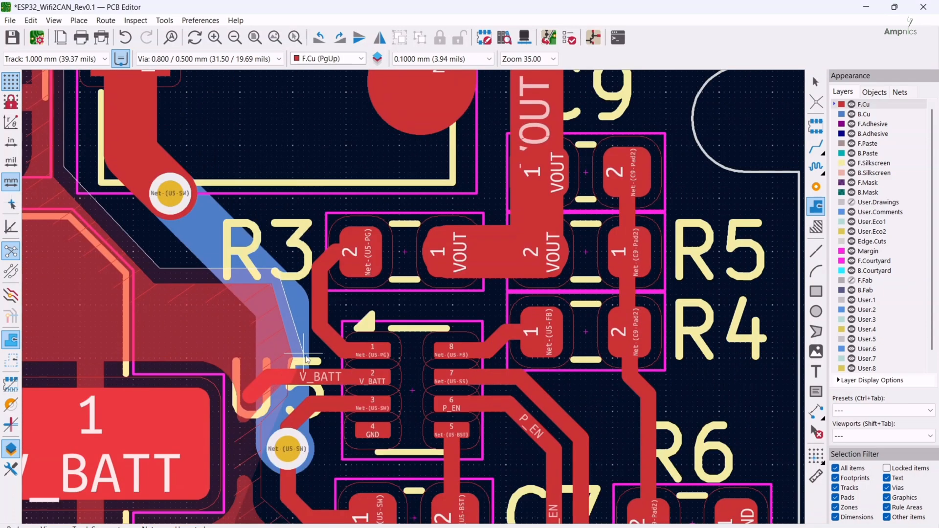
Trace the zone outline around U5's V_BATT trace and down past the U5-SW via toward C7.
left_click(304, 355)
left_click(298, 400)
left_click(272, 427)
left_click(272, 486)
middle_click_drag(272, 486, 200, 297)
left_click(279, 377)
middle_click_drag(279, 377, 265, 246)
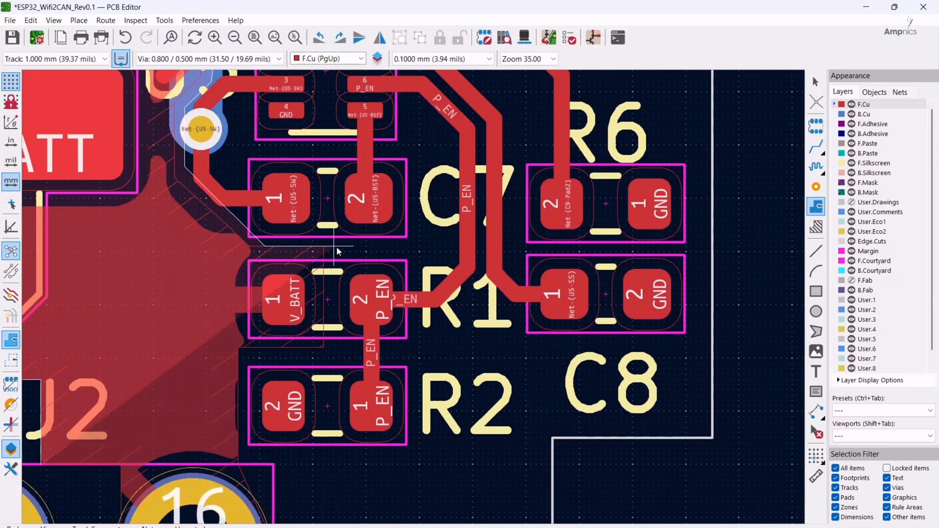
Trace the zone outline around R1's V_BATT pad, past R2 and along the corner above J2 pad 16.
left_click(335, 247)
left_click(334, 353)
left_click(248, 352)
middle_click_drag(248, 462, 265, 188)
left_click(265, 193)
left_click(292, 193)
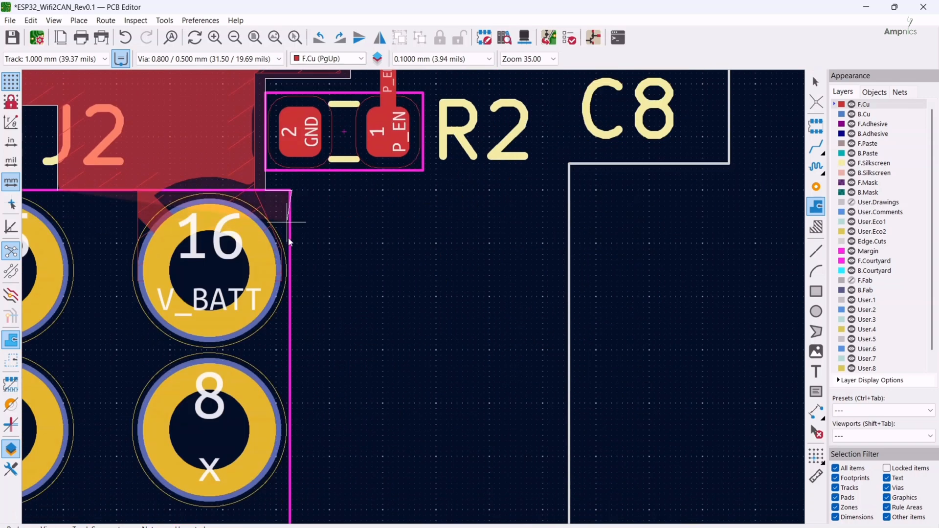
Carry the zone outline around the whole board edge, close it beneath J2 and fill all zones.
middle_click_drag(292, 489, 288, 290)
scroll(288, 361, "down", 5)
scroll(436, 341, "up", 3)
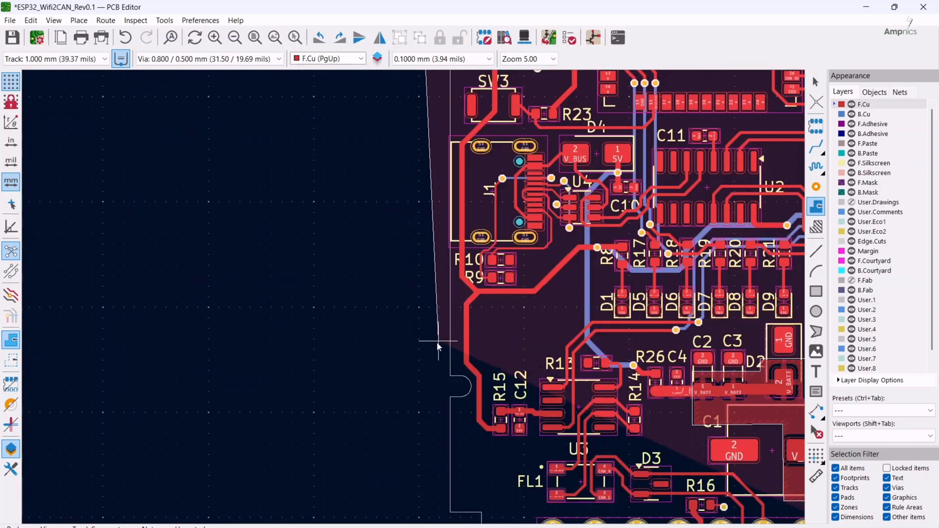
scroll(269, 386, "up", 2)
scroll(622, 424, "up", 6)
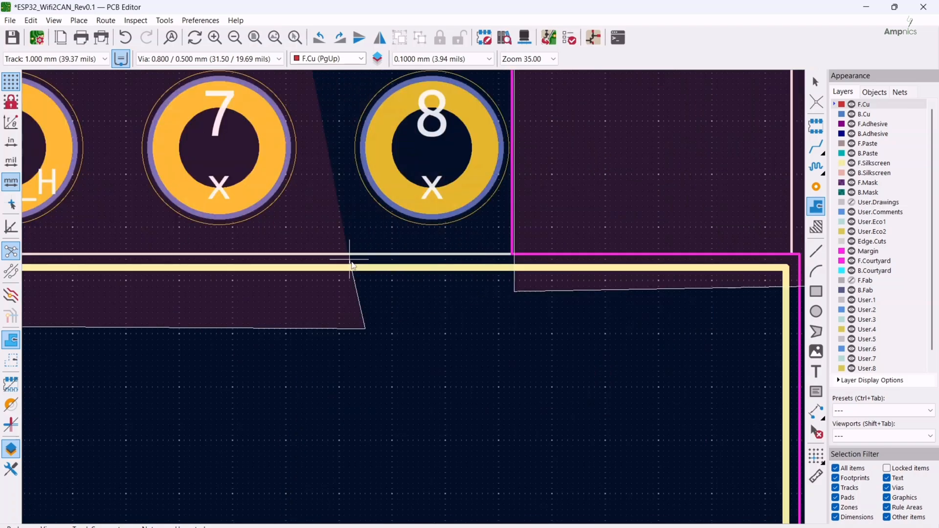
left_click(447, 268)
left_click(335, 250)
scroll(335, 250, "down", 8)
key("b")
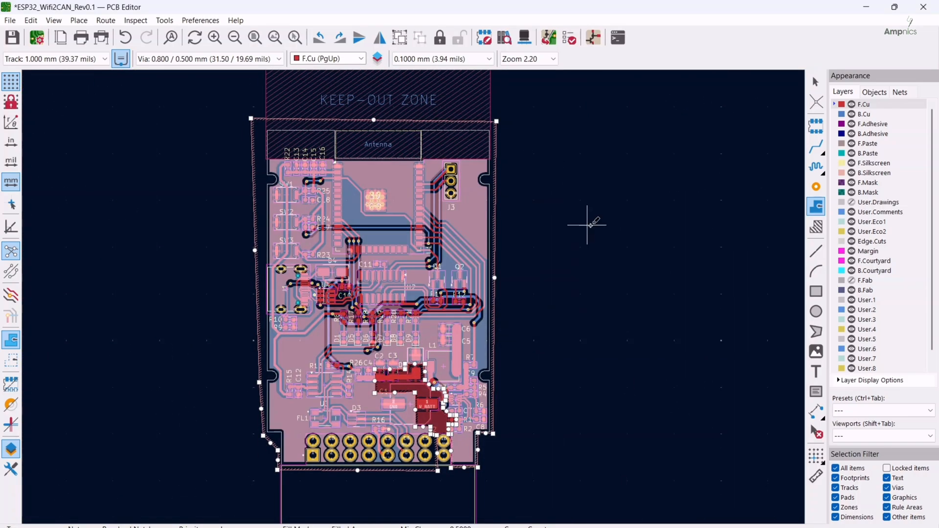
key("Escape")
Add bold F.Silkscreen text "CAN-WiFi DONGLE Rev-V0.1" on three lines below R9, 1 mm in size and 0.2 mm thick.
scroll(439, 433, "up", 4)
scroll(277, 131, "up", 3)
scroll(414, 298, "down", 5)
middle_click_drag(435, 201, 555, 285)
left_click(874, 163)
left_click(816, 372)
type("CAN-WiFi")
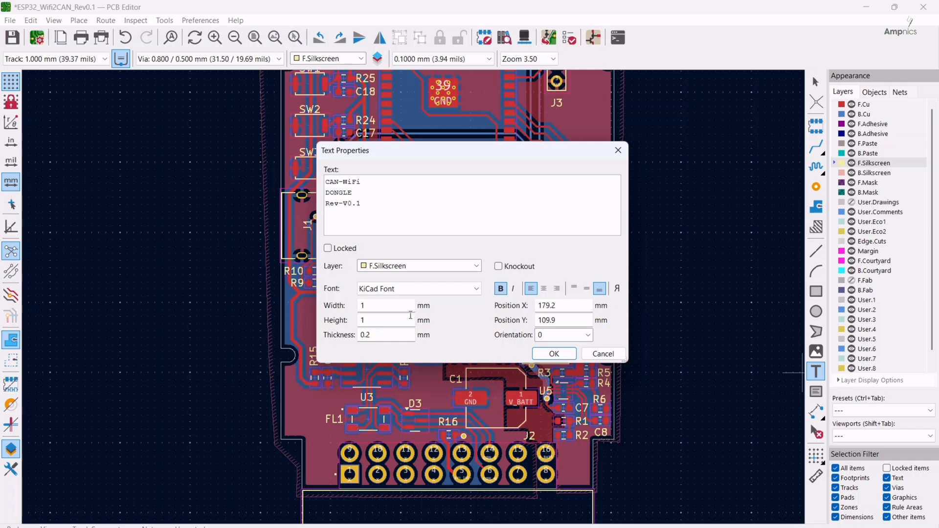
left_click(553, 354)
Add bold knockout F.Silkscreen text "Make In India", rotated vertically along the board edge beside C5 and C6.
left_click(816, 372)
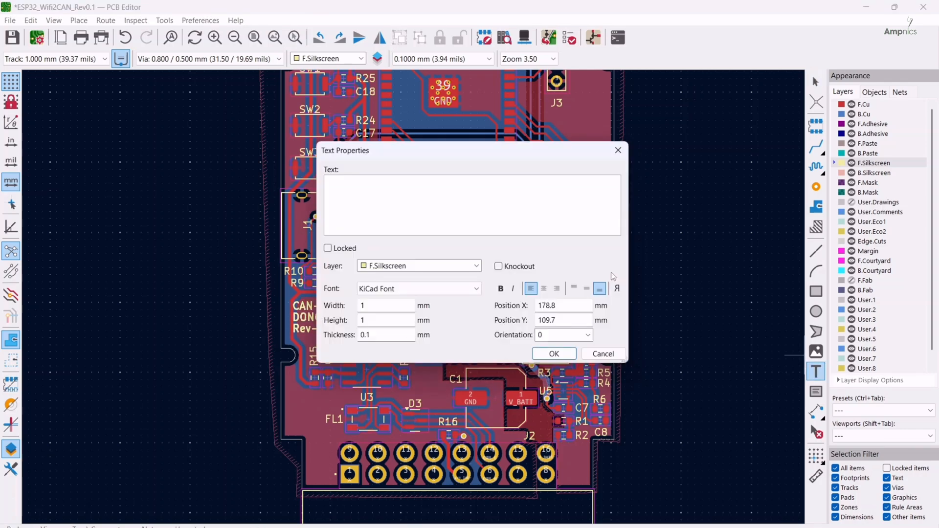
type("Make In India")
left_click(498, 267)
left_click(500, 289)
left_click(554, 355)
key("r")
key("e")
left_click(555, 354)
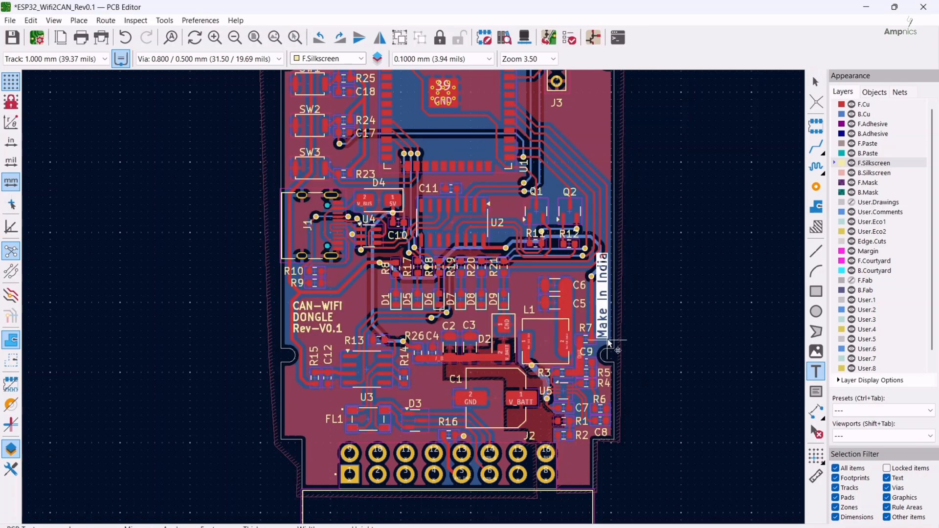
Add a bold knockout "TXD" silkscreen label beside J3 pad 1.
scroll(572, 89, "up", 4)
left_click(385, 274)
type("TXD")
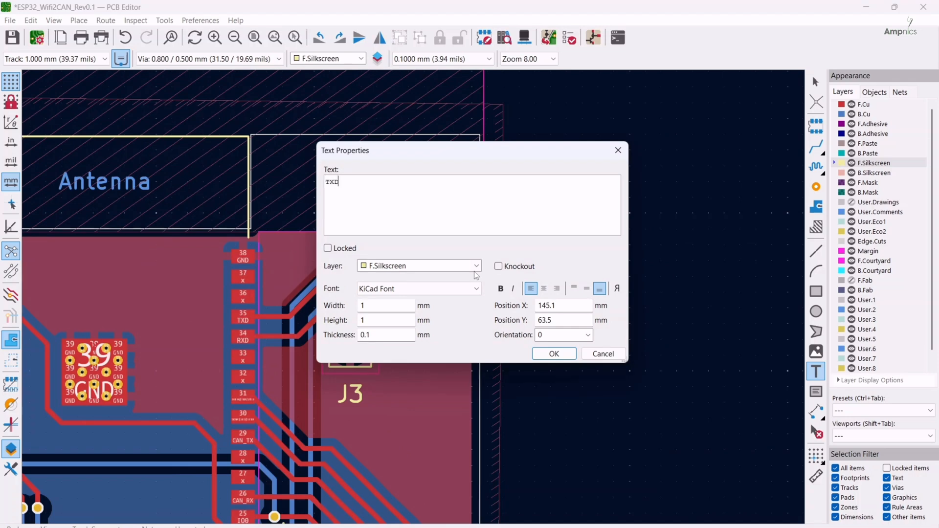
left_click(499, 267)
left_click(554, 354)
key("e")
left_click(500, 289)
left_click(554, 354)
Duplicate the TXD label for the other J3 pads, labelling pad 2 "RXD" and pad 3 "GND".
key("ctrl+d")
left_click(376, 315)
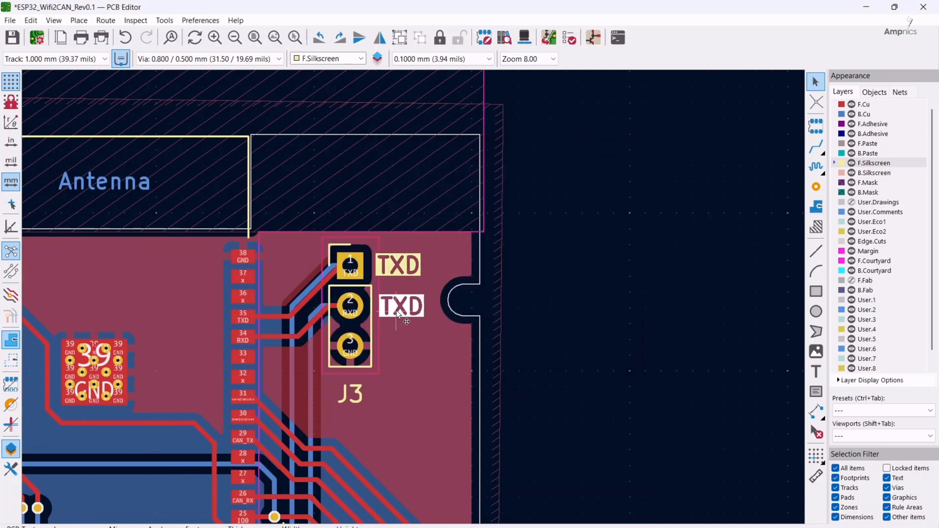
type("eRXD")
left_click(554, 354)
key("m")
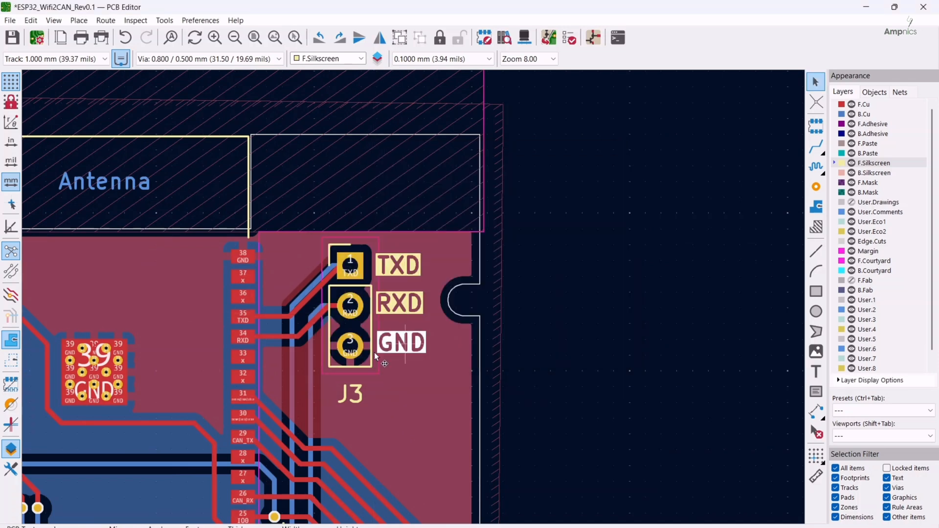
right_click(404, 337)
key("Escape")
Find the Ampnics logo footprint, place it on the front side below J3 and hide its reference text.
scroll(406, 293, "down", 3)
middle_click_drag(387, 318, 450, 208)
left_click(816, 126)
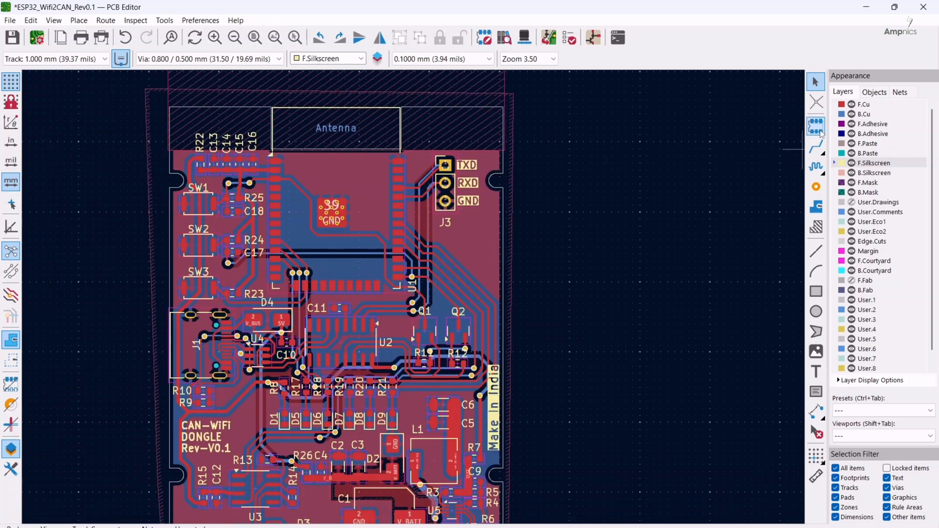
left_click(662, 182)
type("AMPN")
left_click(102, 151)
left_click(390, 372)
left_click(452, 252)
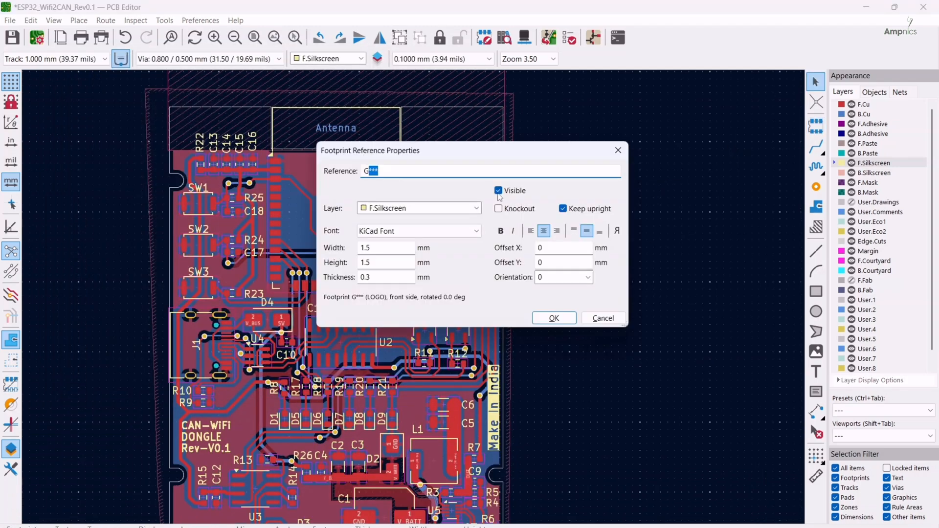
key("Escape")
Copy the CAN-WiFi title text beside the board and set its width and height to 2 mm with knockout.
middle_click_drag(357, 463, 421, 380)
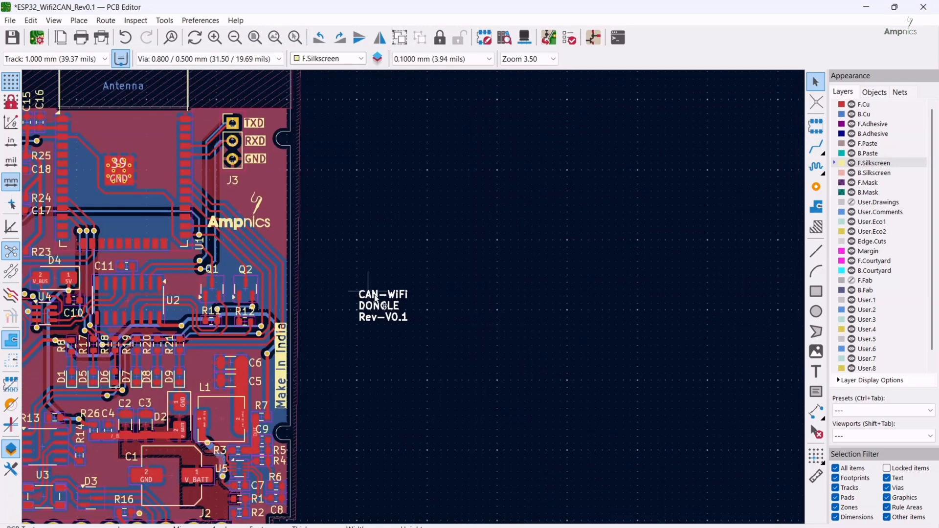
double_click(388, 303)
type("2")
key("Tab")
type("2")
left_click(555, 353)
Reword the copied title to "CAN-WiFi", "DONGLE Rev-V0.1", "Feb-2025" on three lines and centre it.
double_click(414, 289)
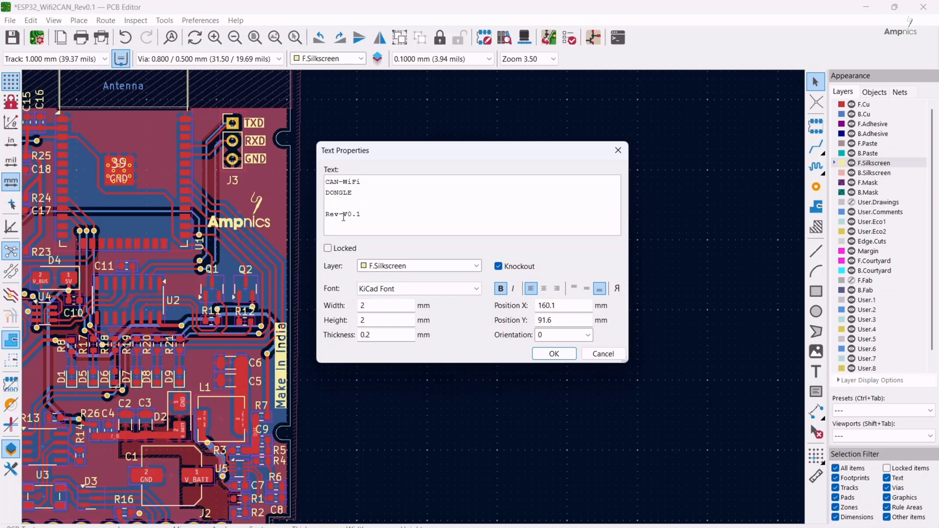
type("Feb-2025")
left_click(544, 289)
left_click(555, 353)
Flip the large title text to the back side and place it across the middle of the board around U2.
scroll(391, 255, "down", 4)
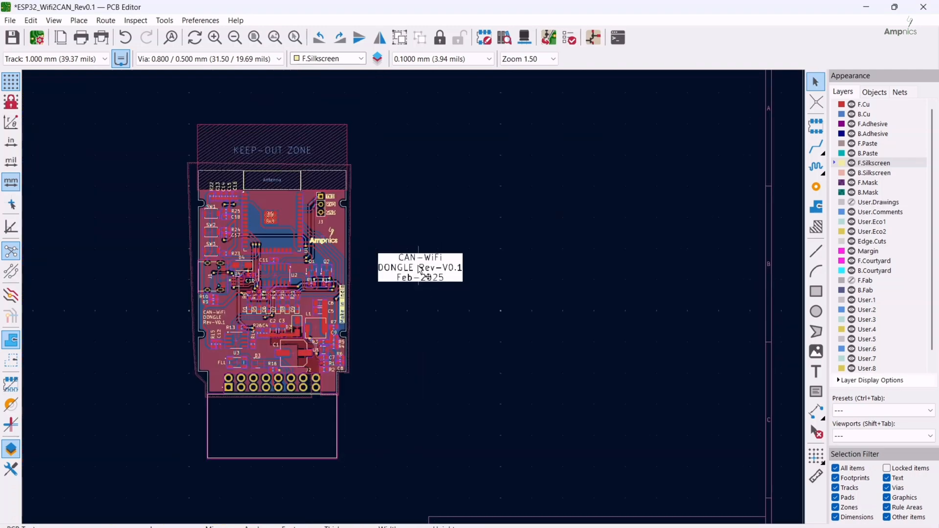
key("f")
left_click_drag(420, 282, 272, 293)
left_click(322, 319)
Duplicate the TXD label, change it to "UART" without knockout and place it above J3.
scroll(276, 211, "up", 5)
left_click(460, 167)
key("ctrl+d")
left_click(635, 171)
double_click(635, 172)
type("ua")
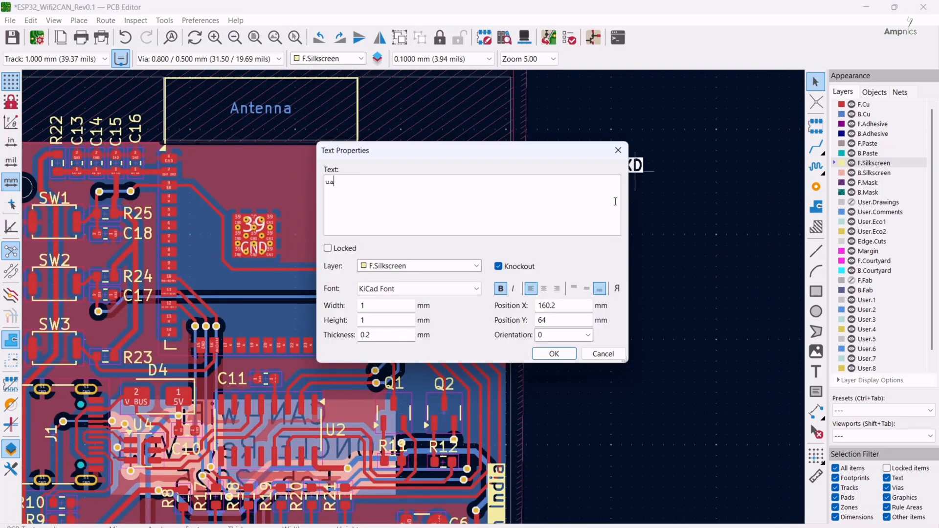
left_click(554, 354)
double_click(635, 166)
left_click(499, 266)
left_click(554, 354)
left_click_drag(635, 166, 425, 135)
Search the footprint libraries for LOGO and place a logo footprint on the board.
scroll(308, 98, "down", 3)
left_click(816, 126)
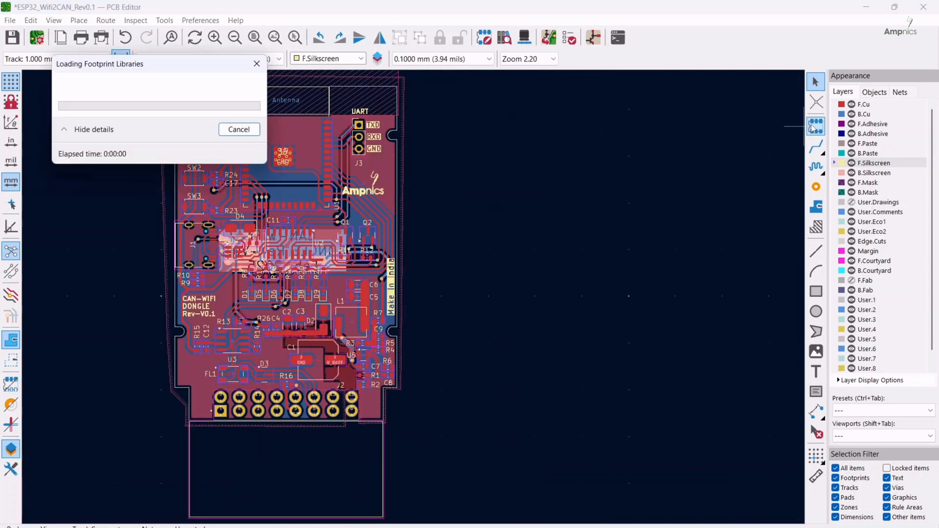
type("LOGO")
left_click(391, 372)
scroll(195, 245, "up", 4)
left_click(395, 303)
scroll(392, 299, "down", 4)
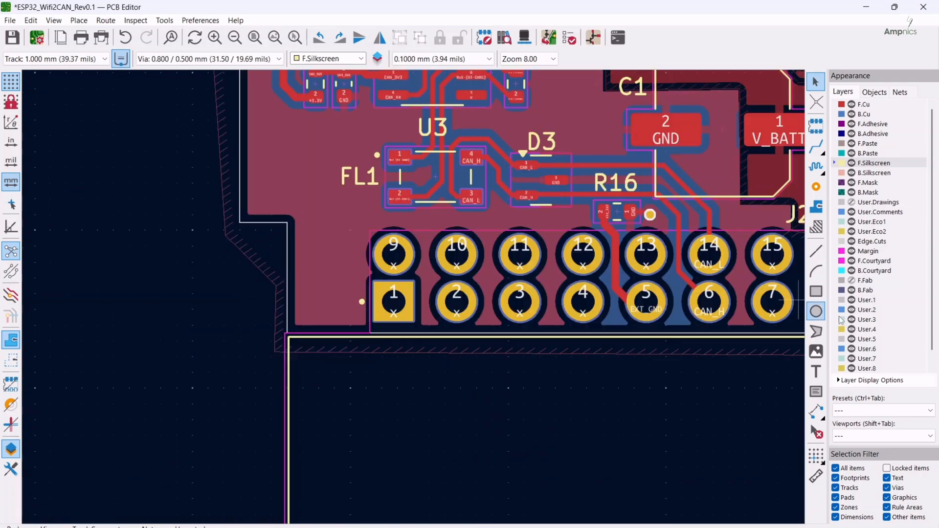
Add a "1" silkscreen label beside J2 pad 1.
left_click(816, 372)
left_click(337, 314)
type("1")
left_click(554, 353)
left_click(337, 315)
Add a "16" silkscreen label beside J2 pad 16.
scroll(515, 311, "right", 5)
left_click(602, 231)
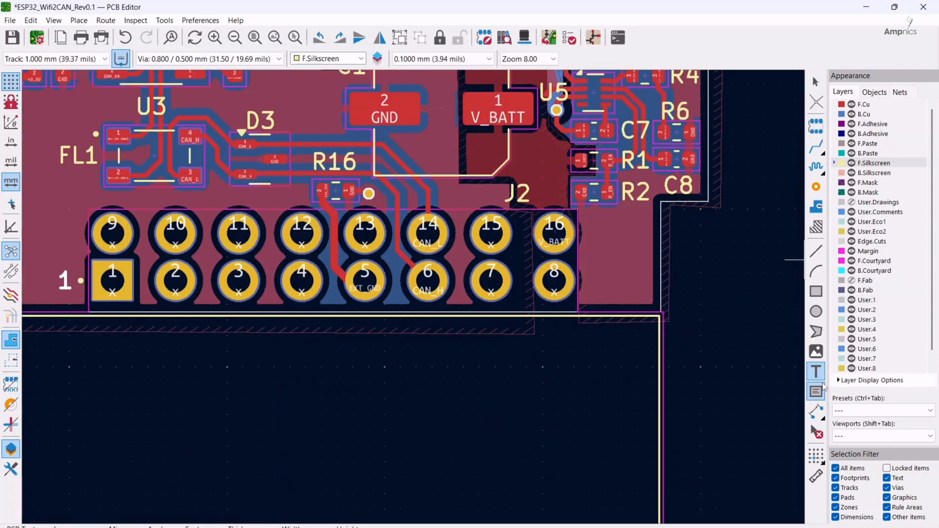
type("16")
left_click(554, 353)
left_click(583, 238)
key("Escape")
Route a 1 mm V_BATT track on F.Cu from R1 pad 1 to J2 pad 16.
left_click(864, 104)
left_click(57, 59)
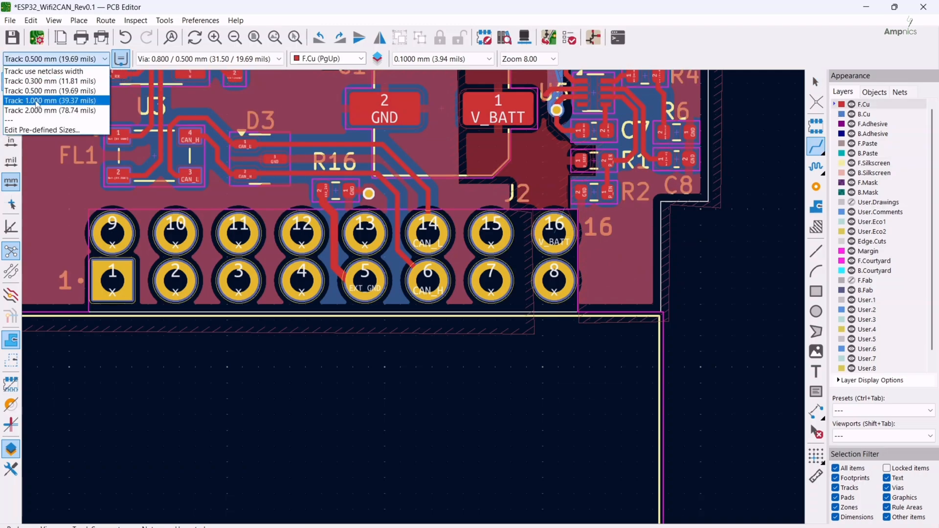
left_click(39, 101)
key("x")
left_click(542, 177)
key("Escape")
scroll(617, 118, "up", 4)
key("x")
left_click(495, 264)
left_click(367, 318)
left_click_drag(366, 345, 405, 322)
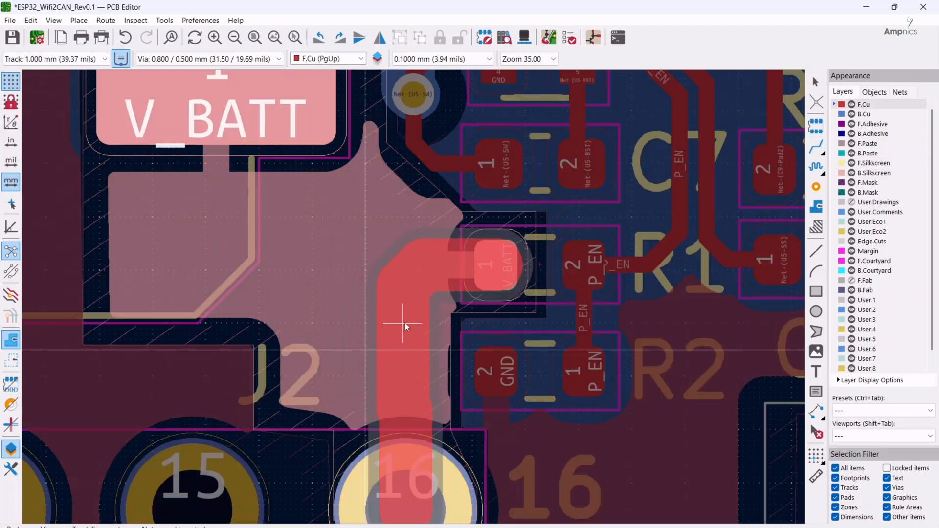
Examine the board layout, including the silkscreen text, logos and stitching vias.
scroll(424, 381, "down", 9)
scroll(419, 308, "up", 5)
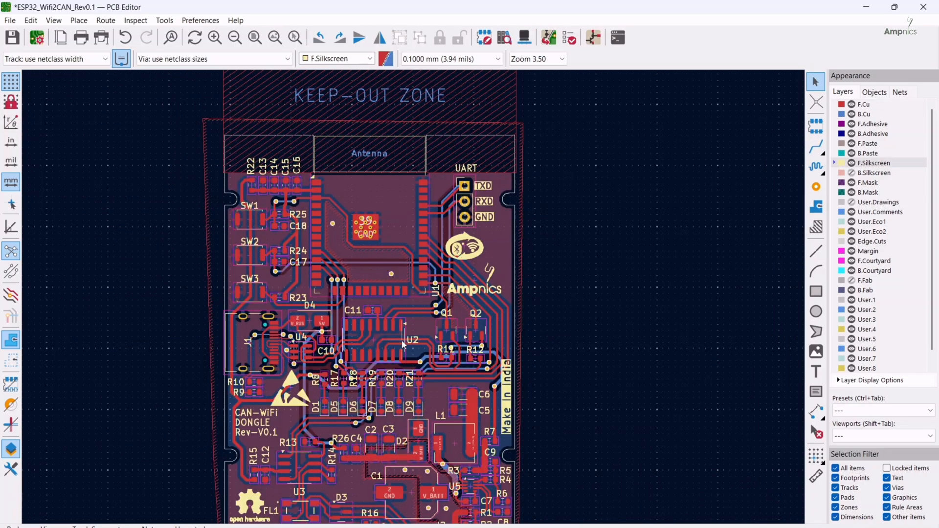
middle_click_drag(464, 307, 449, 291)
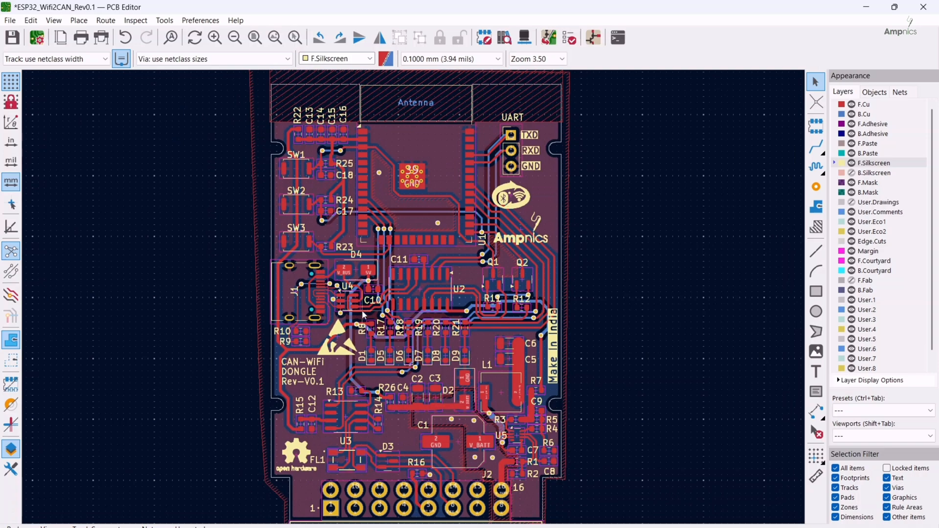
middle_click_drag(364, 375, 396, 360)
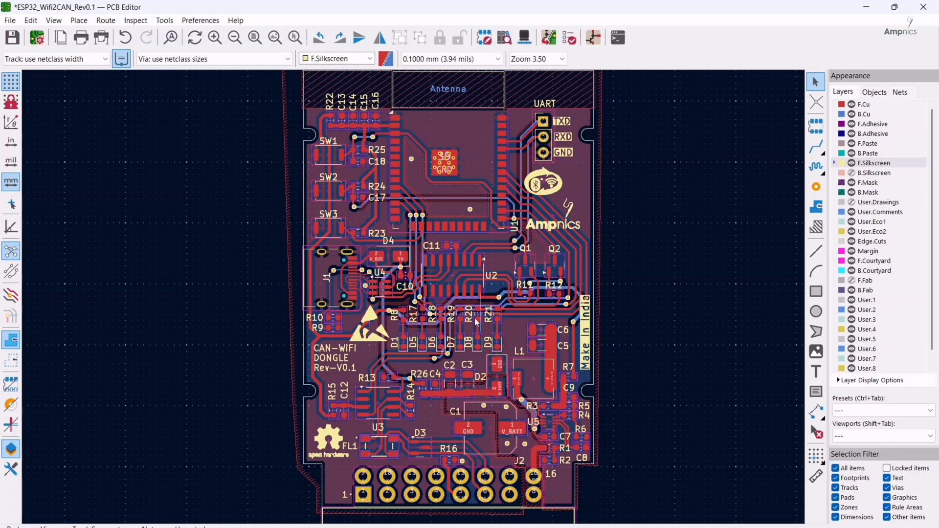
scroll(410, 420, "up", 5)
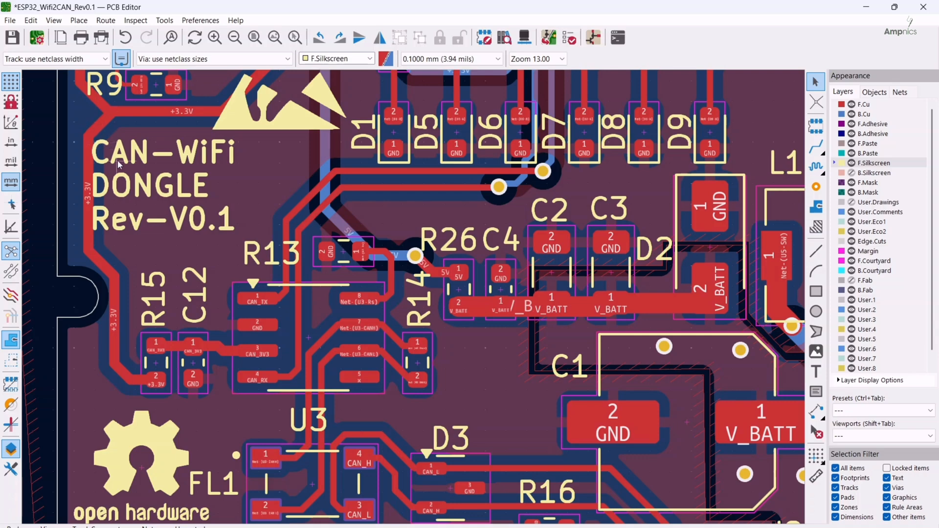
scroll(118, 162, "down", 9)
middle_click_drag(498, 264, 477, 372)
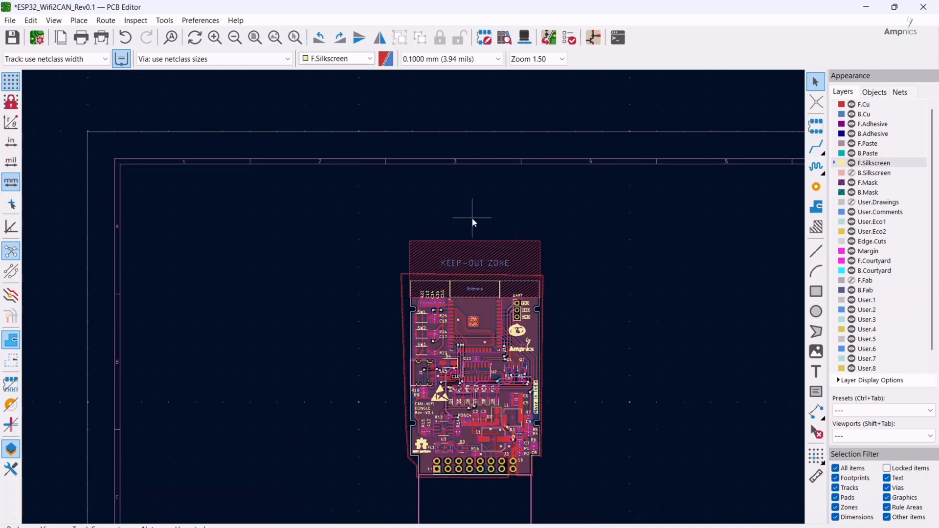
Inspect the board's component side in the 3D Viewer and switch back to the PCB Editor.
left_click(525, 38)
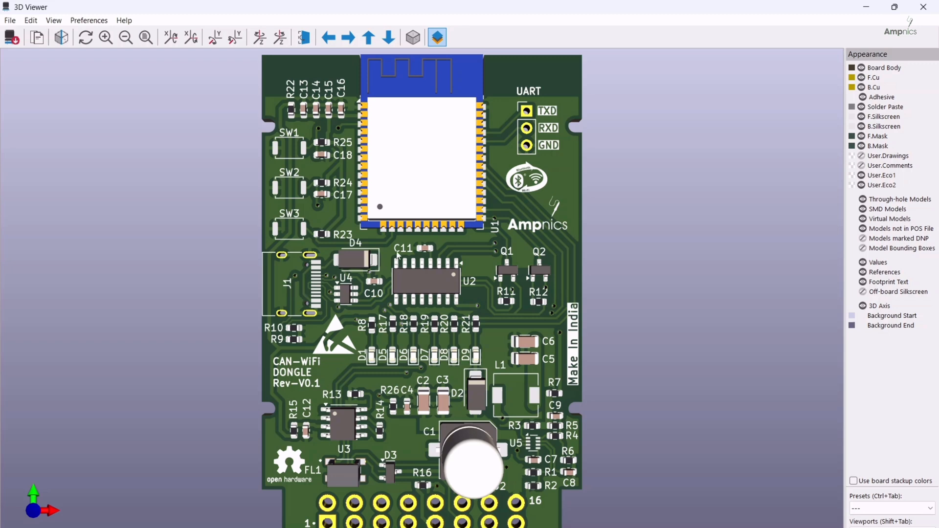
mouse_move(631, 527)
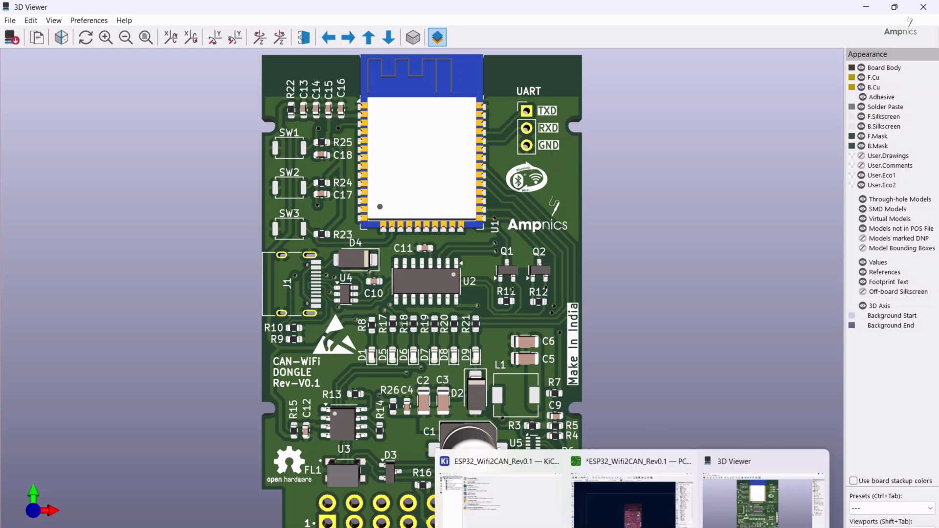
left_click(631, 499)
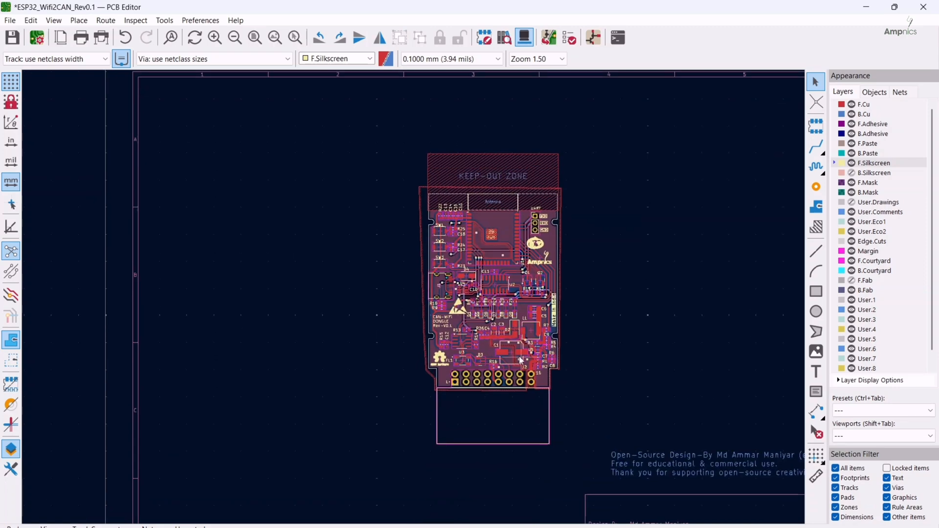
Attach C-OBD-II-16M.step as the 3D model of connector J2 and adjust its rotation about X.
scroll(442, 351, "up", 5)
left_click(404, 400)
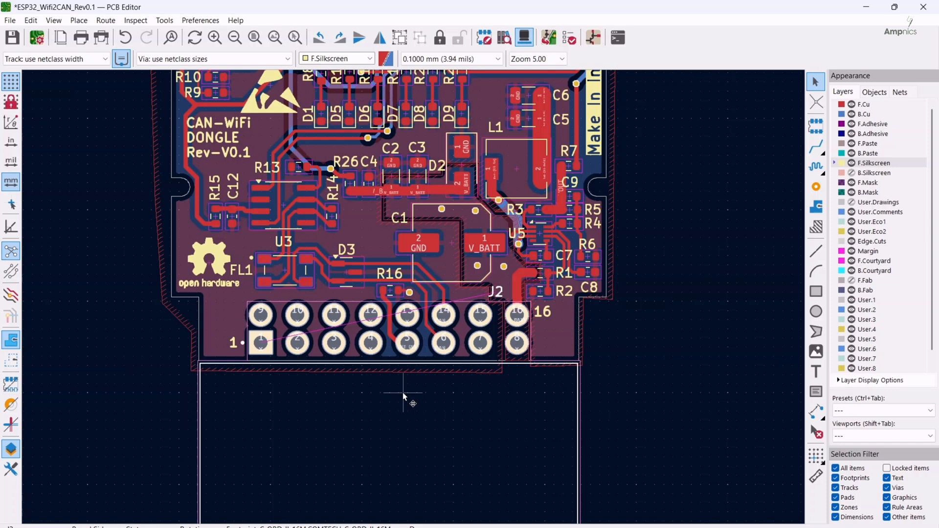
double_click(403, 393)
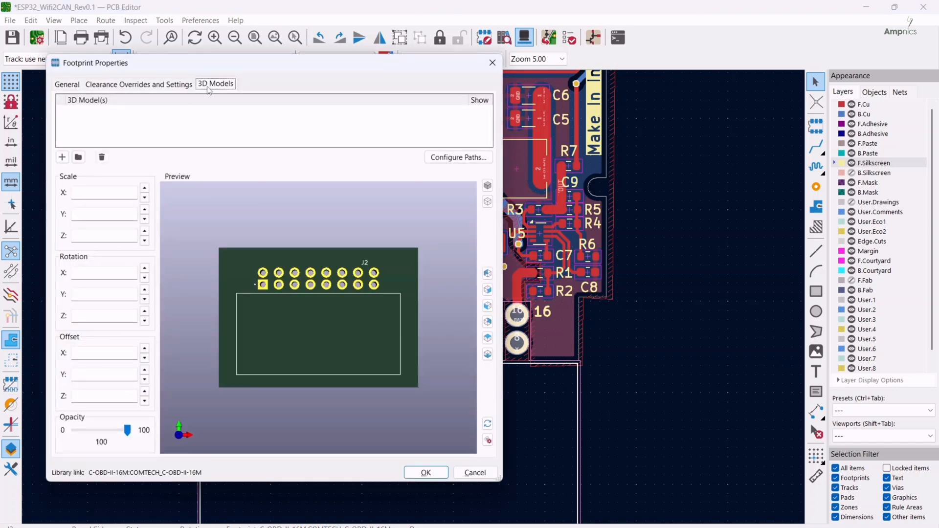
left_click(62, 157)
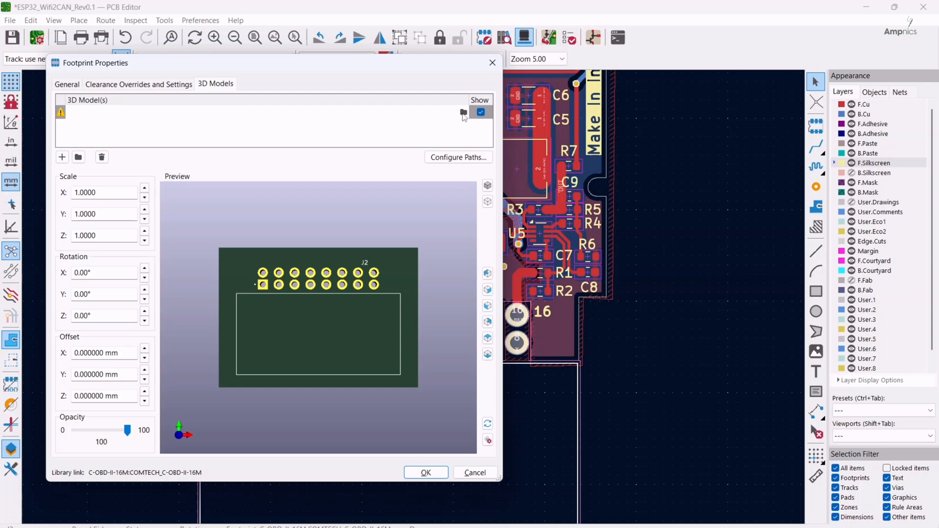
left_click(463, 113)
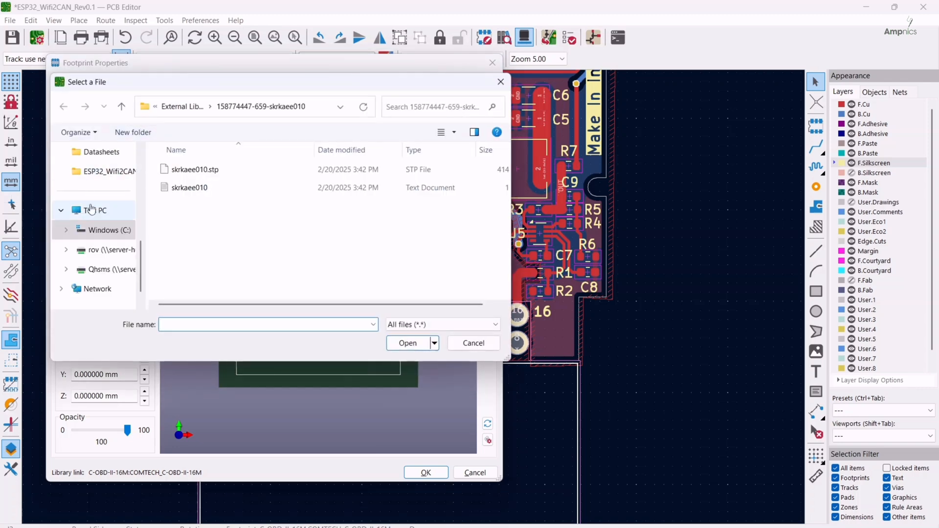
scroll(89, 218, "up", 1)
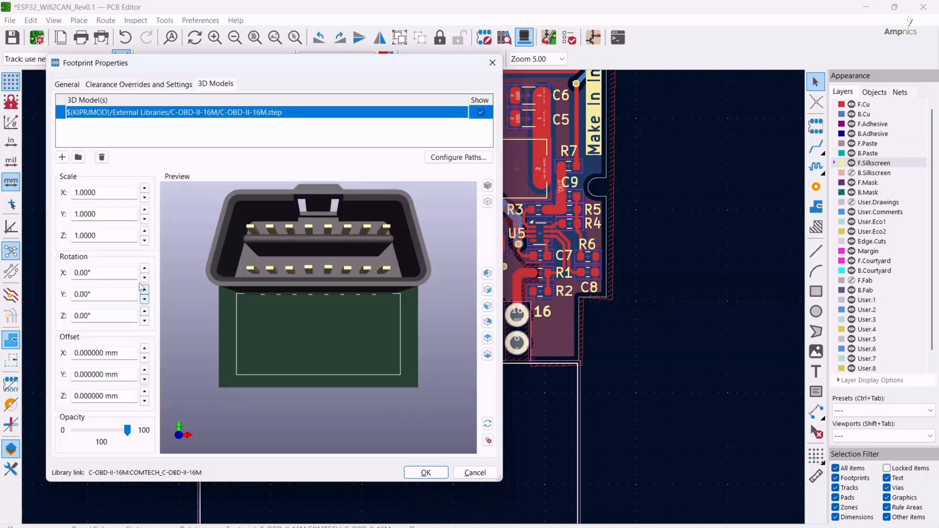
left_click(144, 269)
left_click(145, 269)
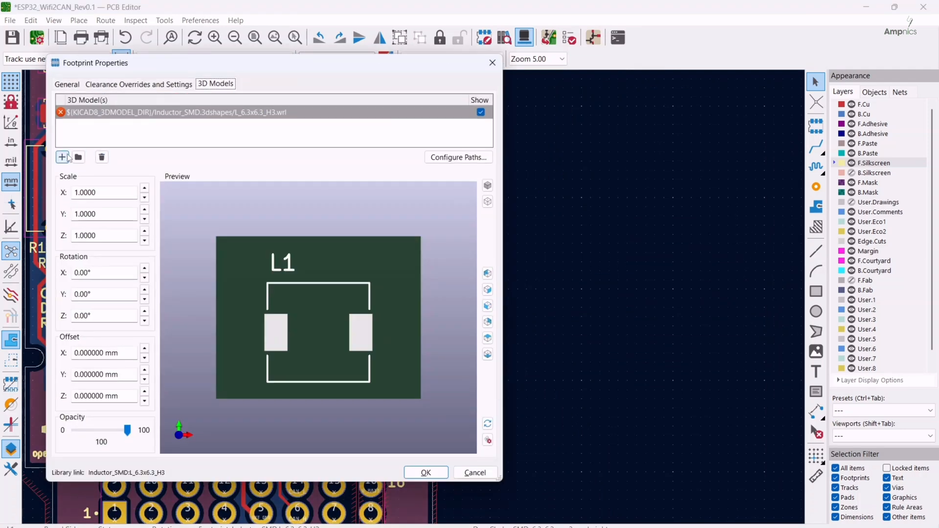
Add MPL-AL6060-xxx.STEP as a 3D model for inductor L1 and adjust its X and Z rotation and Z offset.
left_click(79, 157)
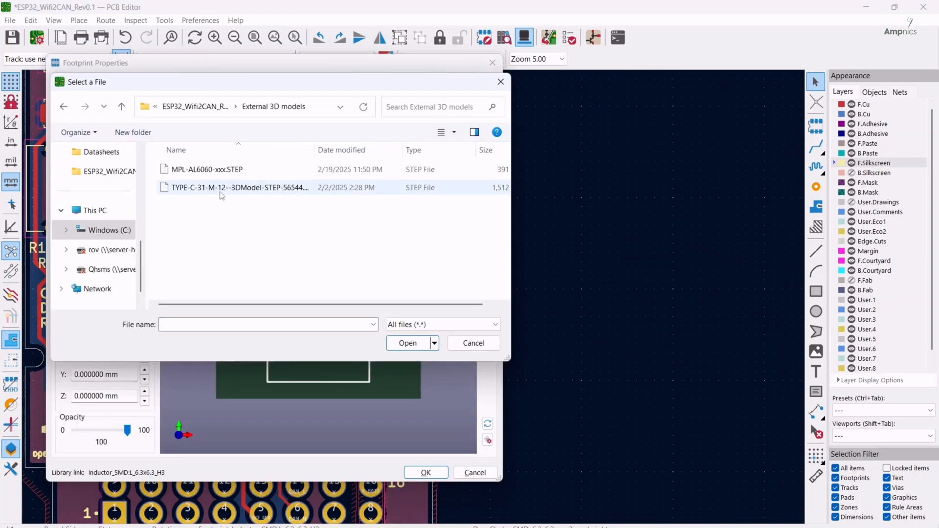
double_click(196, 170)
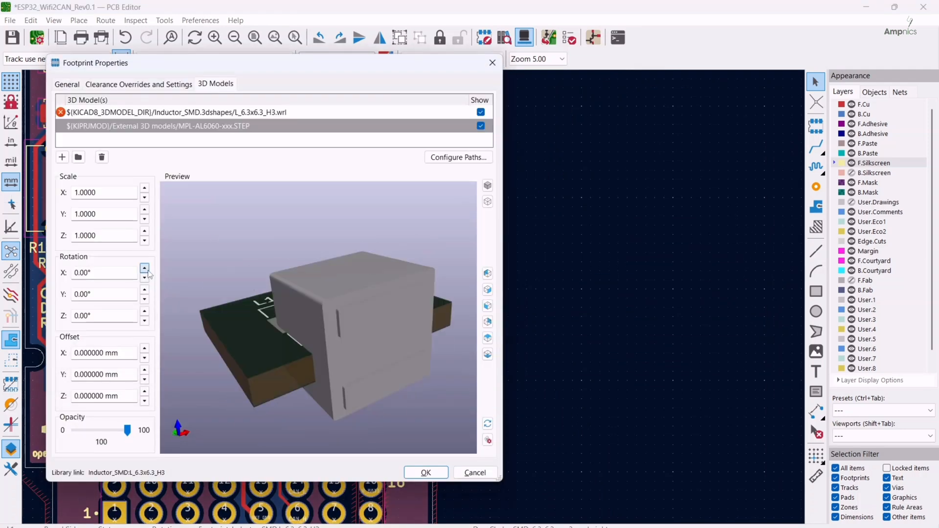
left_click(145, 277)
left_click(144, 391)
left_click_drag(273, 319, 251, 302)
left_click(145, 312)
left_click(145, 311)
left_click(144, 320)
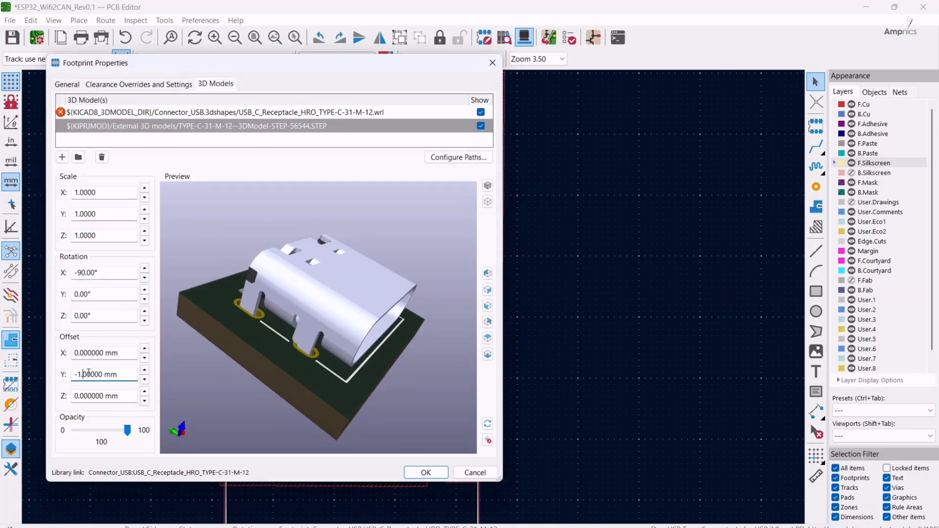
Apply the USB-C receptacle's TYPE-C-31-M-12 model with a -90° X rotation, and attach skrkaee010.stp as SW3's 3D model.
left_click(426, 472)
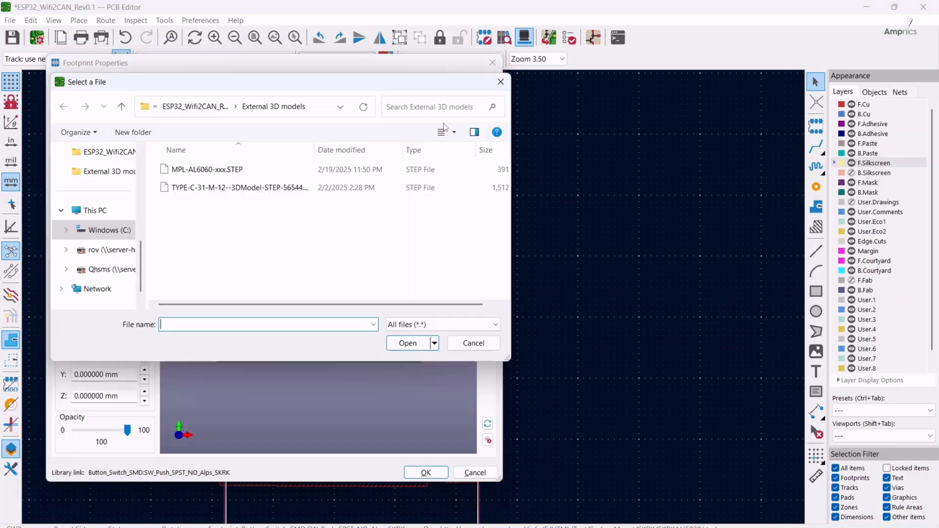
left_click(196, 106)
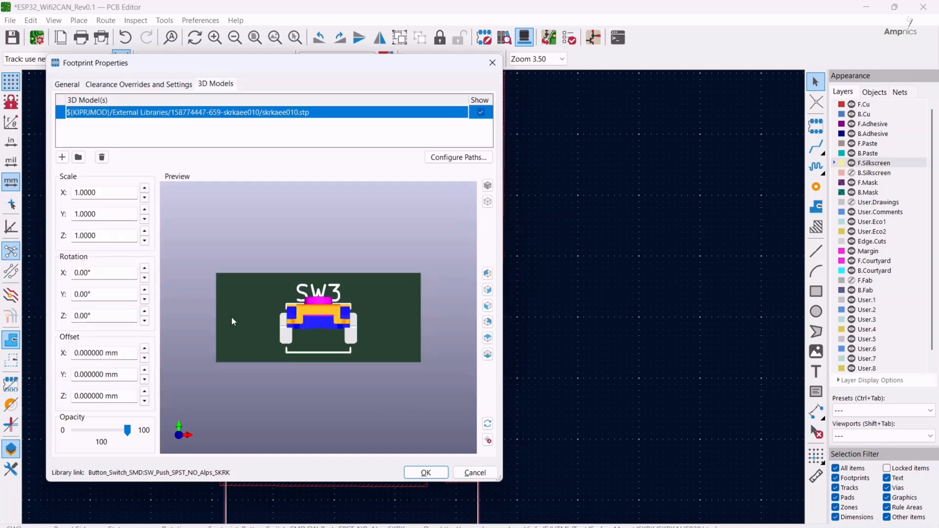
left_click(426, 472)
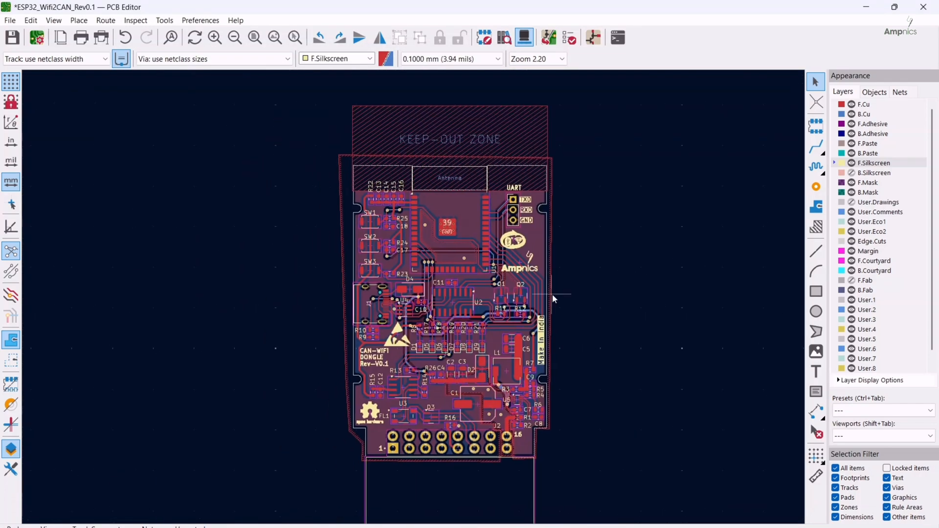
Open the board in the 3D Viewer and set the F.Mask colour to Black.
key("alt+3")
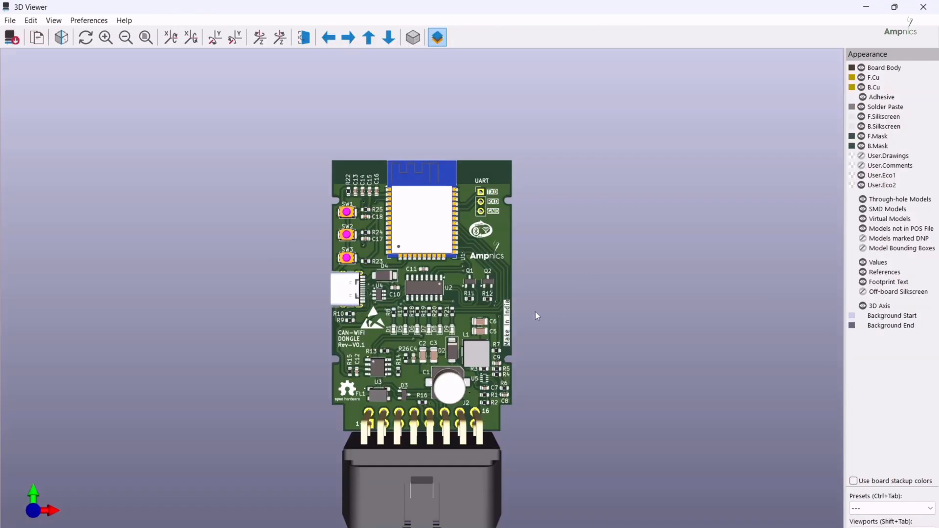
left_click_drag(382, 433, 464, 321)
left_click_drag(455, 434, 400, 252)
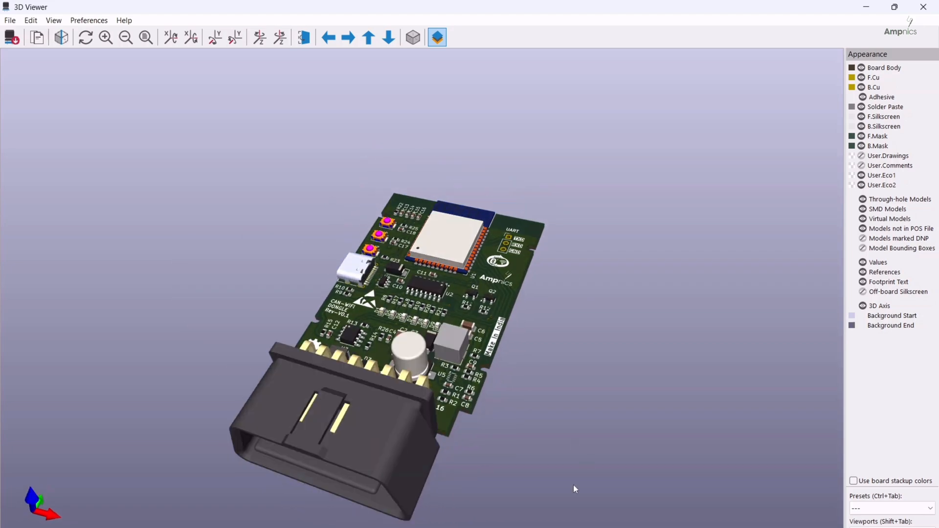
left_click_drag(573, 485, 388, 499)
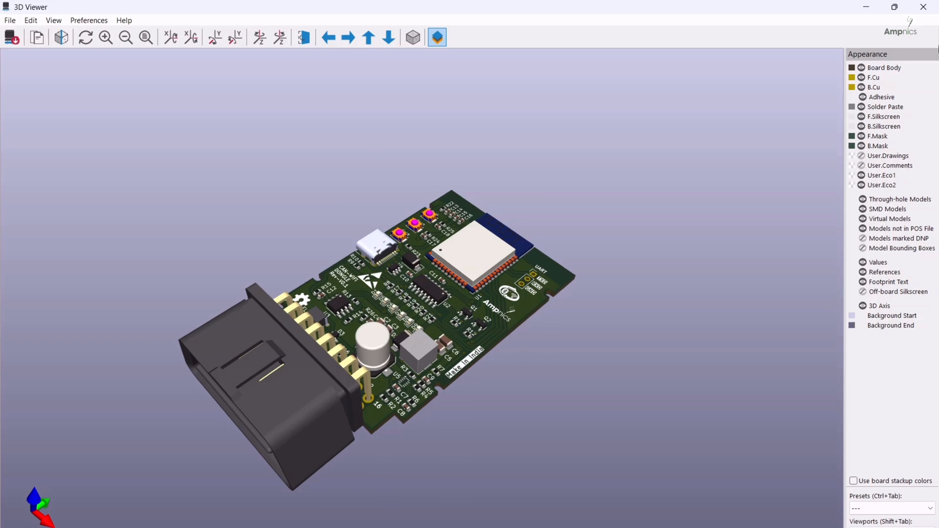
left_click_drag(362, 482, 372, 459)
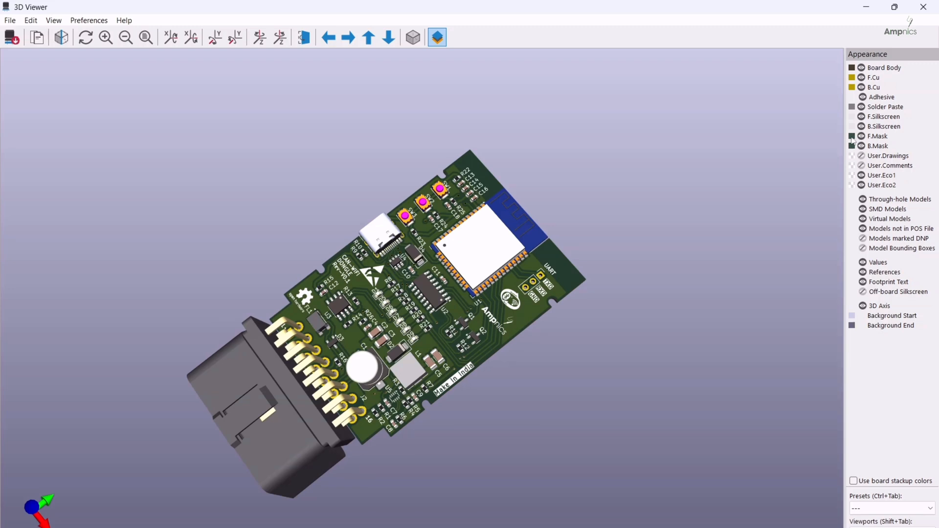
double_click(853, 139)
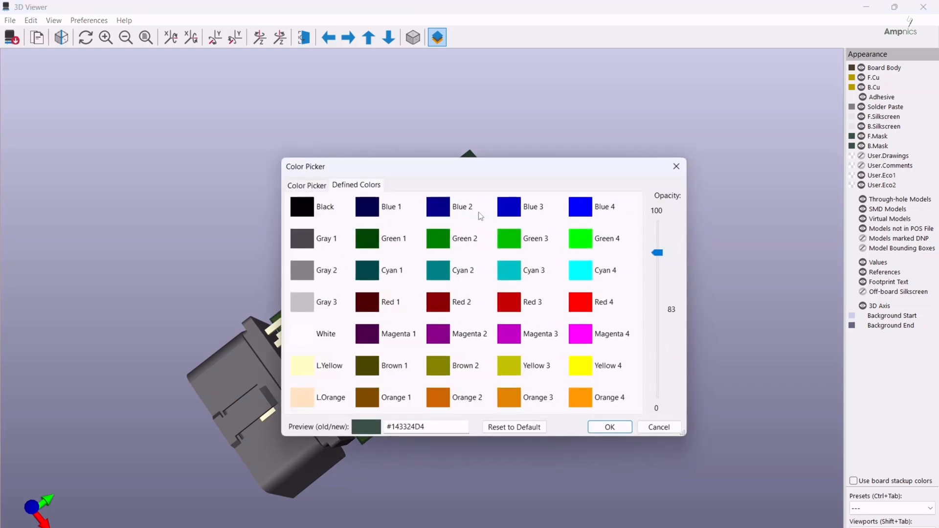
left_click(303, 208)
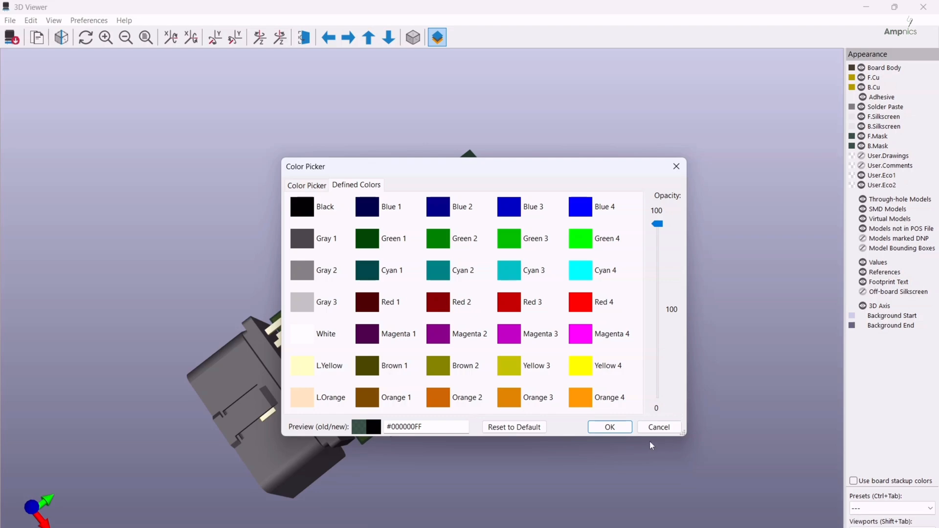
left_click(610, 427)
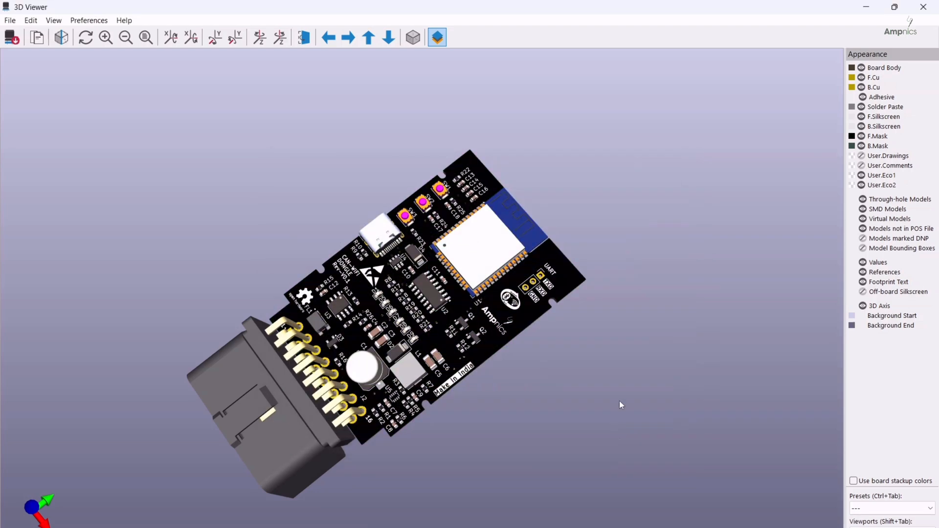
Flip the board to its back side and set the B.Mask colour to Black.
left_click(303, 36)
left_click(303, 36)
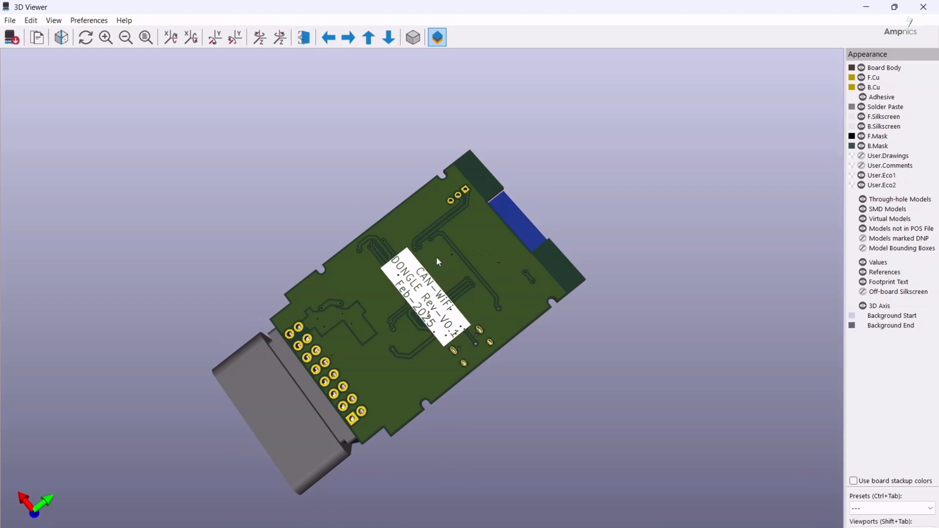
double_click(852, 147)
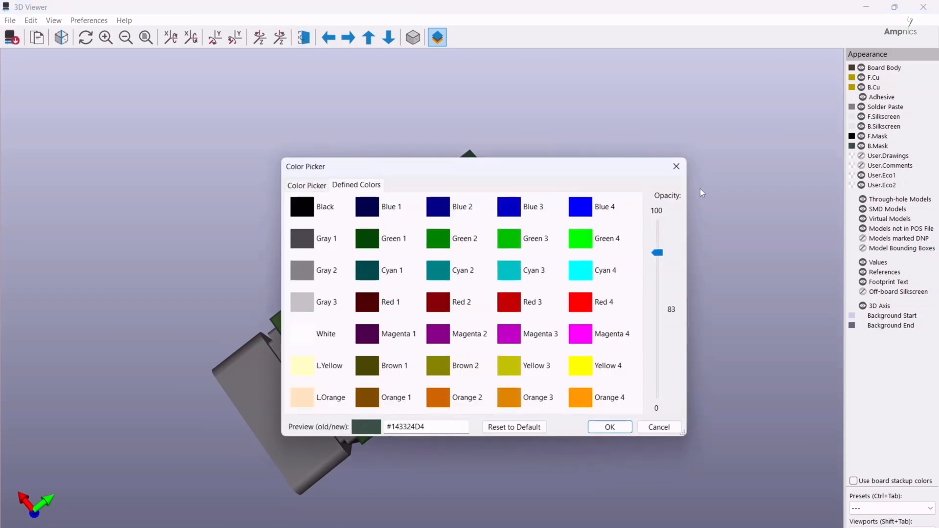
left_click(302, 207)
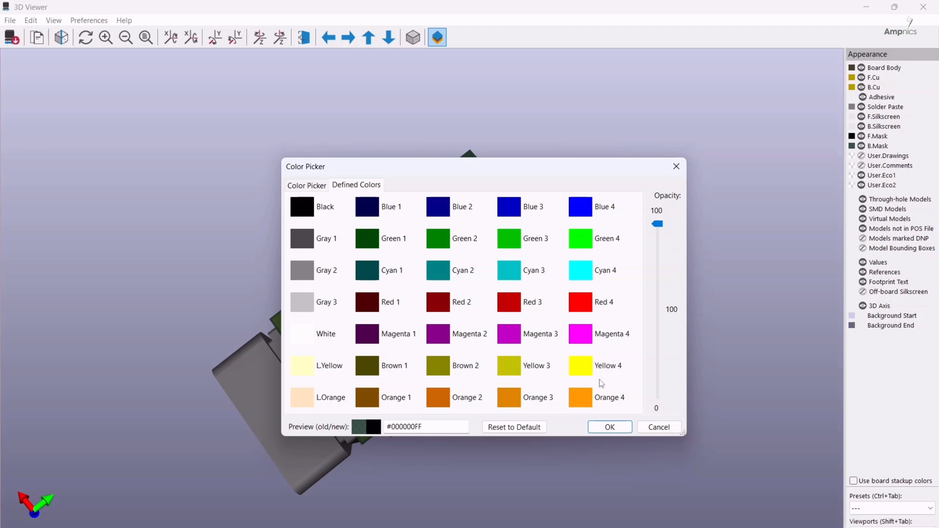
left_click(609, 426)
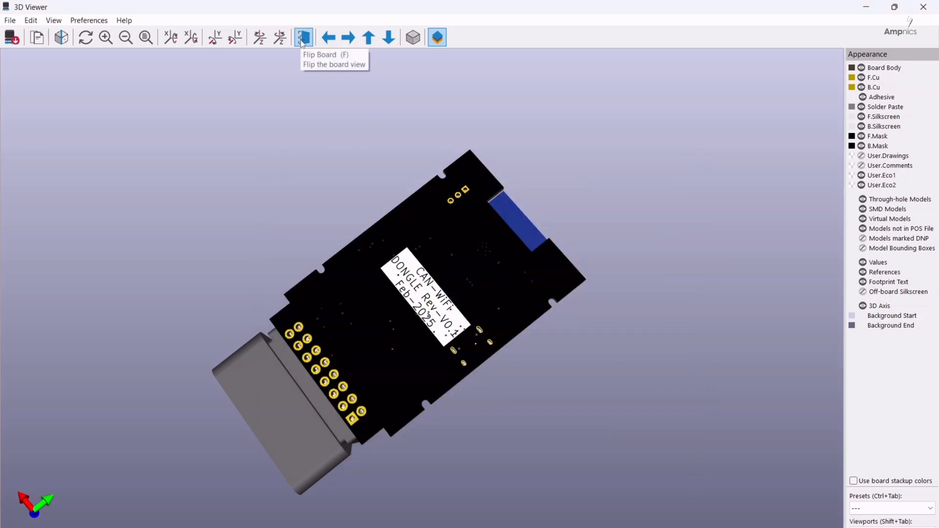
Flip back to the component side and examine the black board with its OBD connector and component models from several angles.
left_click(303, 40)
left_click_drag(374, 437, 317, 307)
left_click_drag(384, 364, 528, 403)
left_click_drag(527, 403, 533, 397)
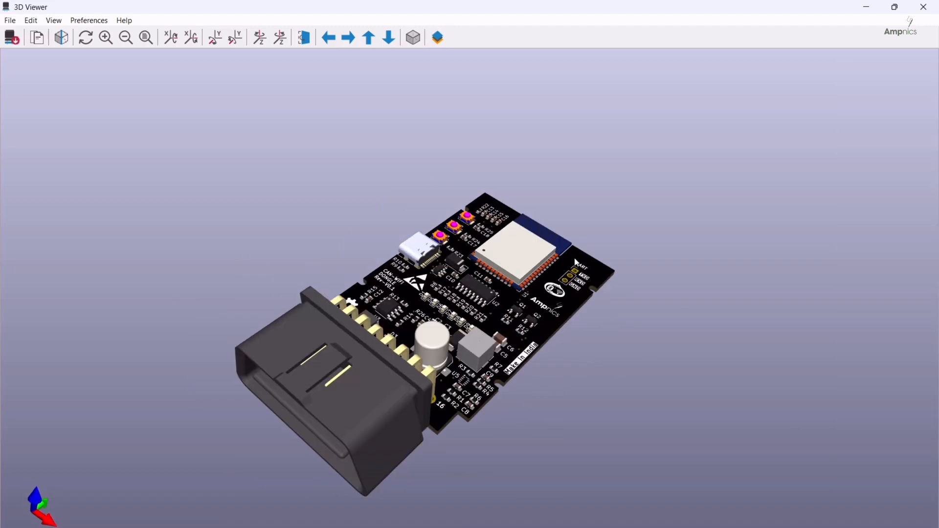
left_click_drag(572, 365, 601, 345)
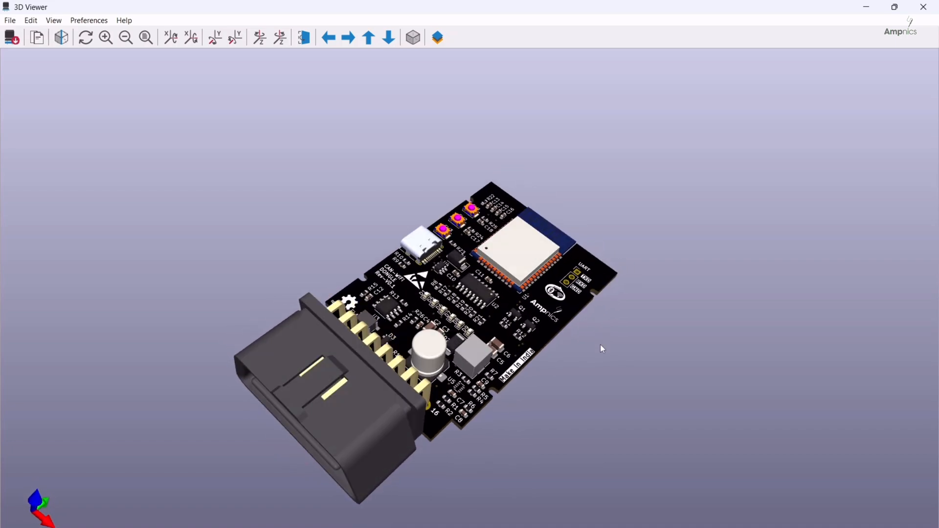
key("z")
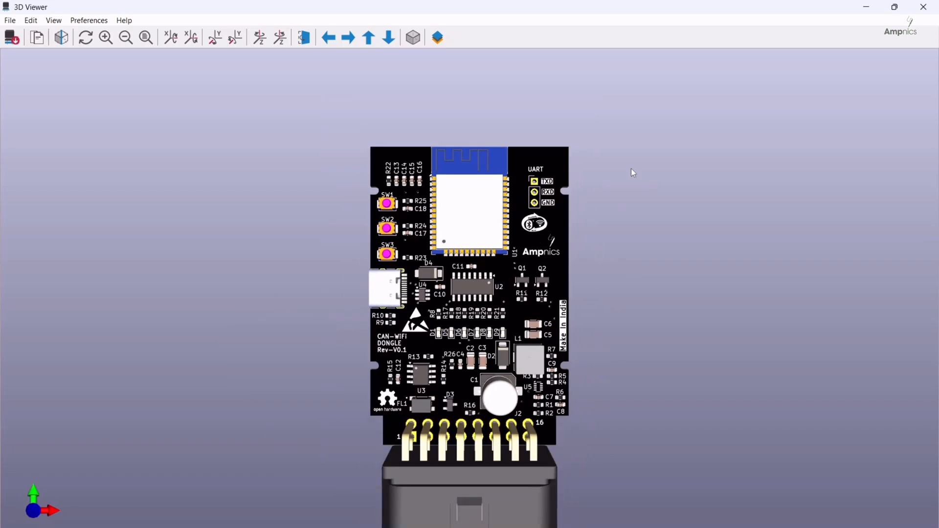
left_click(373, 43)
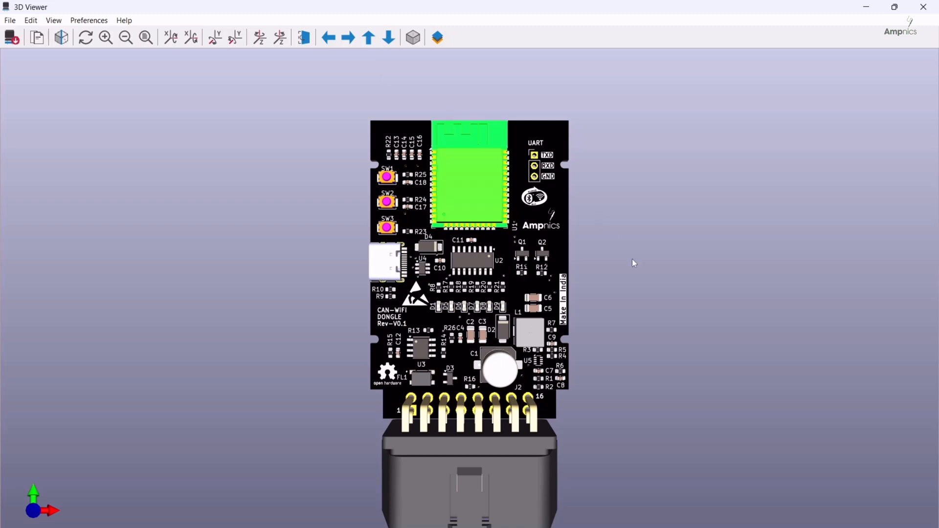
left_click_drag(617, 446, 337, 376)
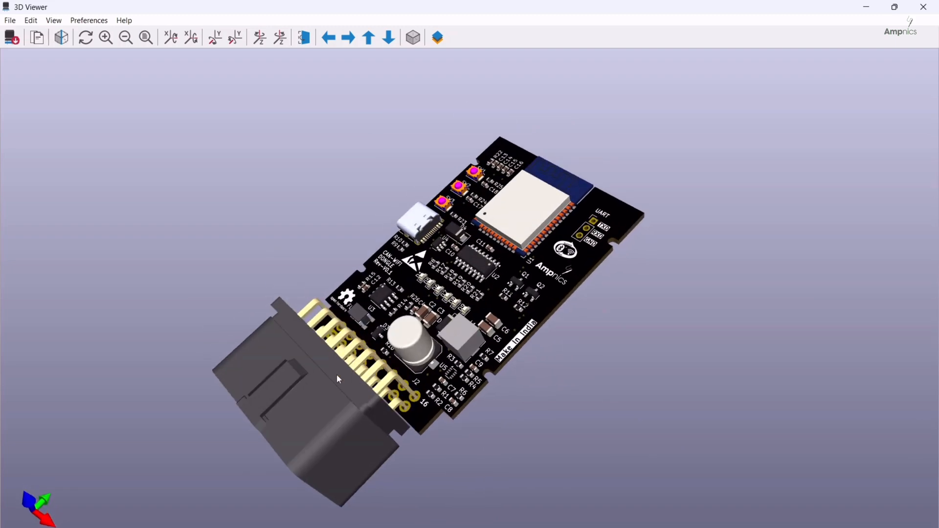
left_click_drag(336, 376, 364, 372)
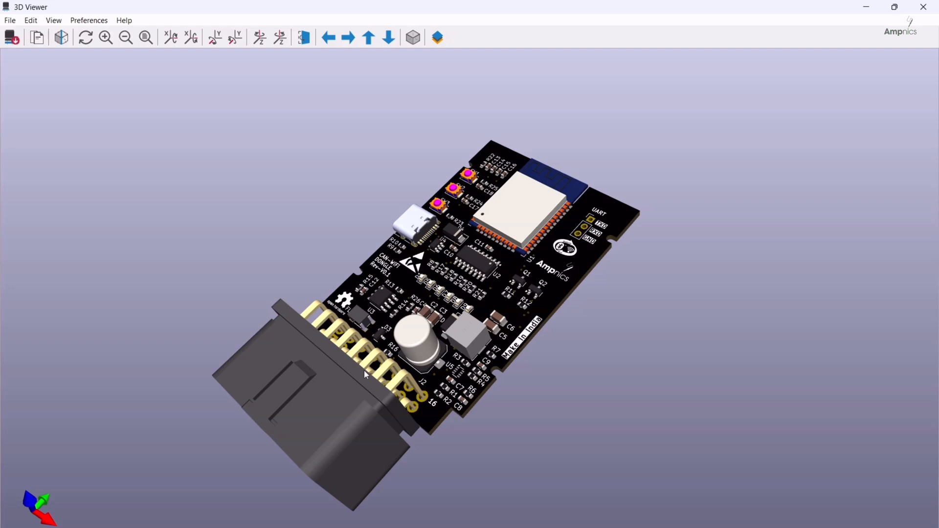
left_click_drag(366, 376, 483, 393)
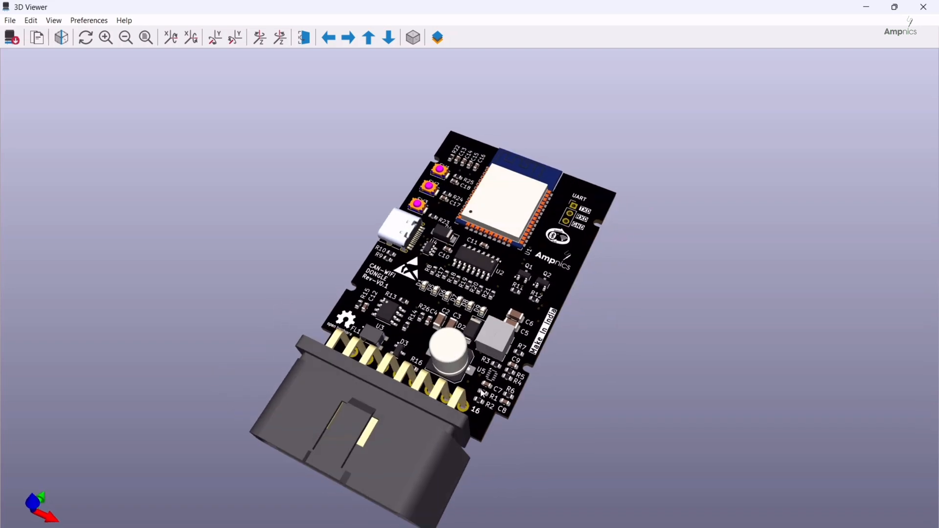